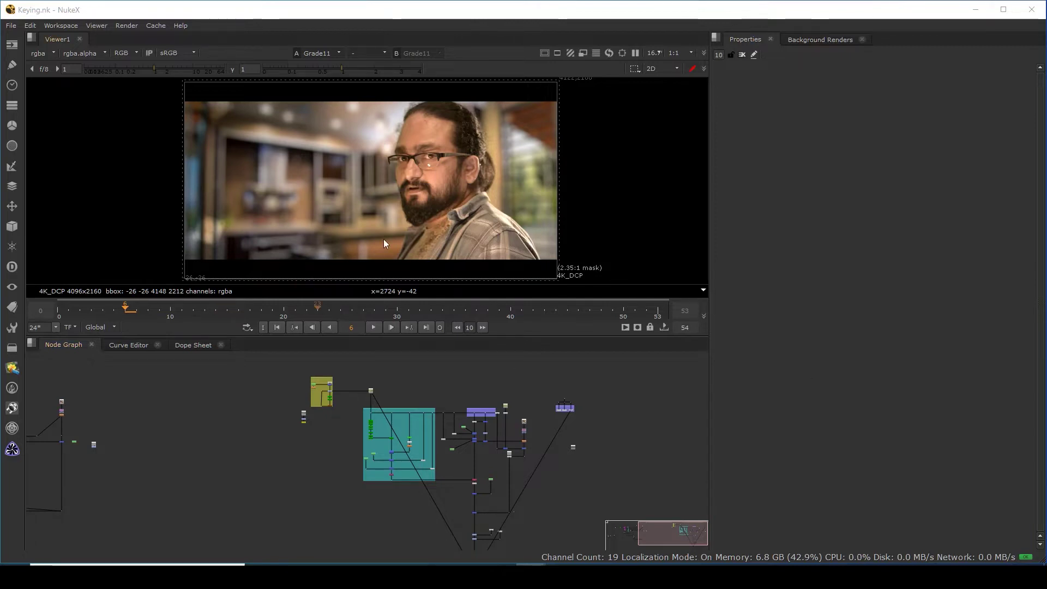
Enlarge the viewer and repeatedly compare the Grade11 composite with the Read4 green-screen plate at frame 6.
mouse_move(399, 382)
middle_mouse_down()
mouse_move(409, 381)
mouse_move(408, 368)
middle_mouse_up()
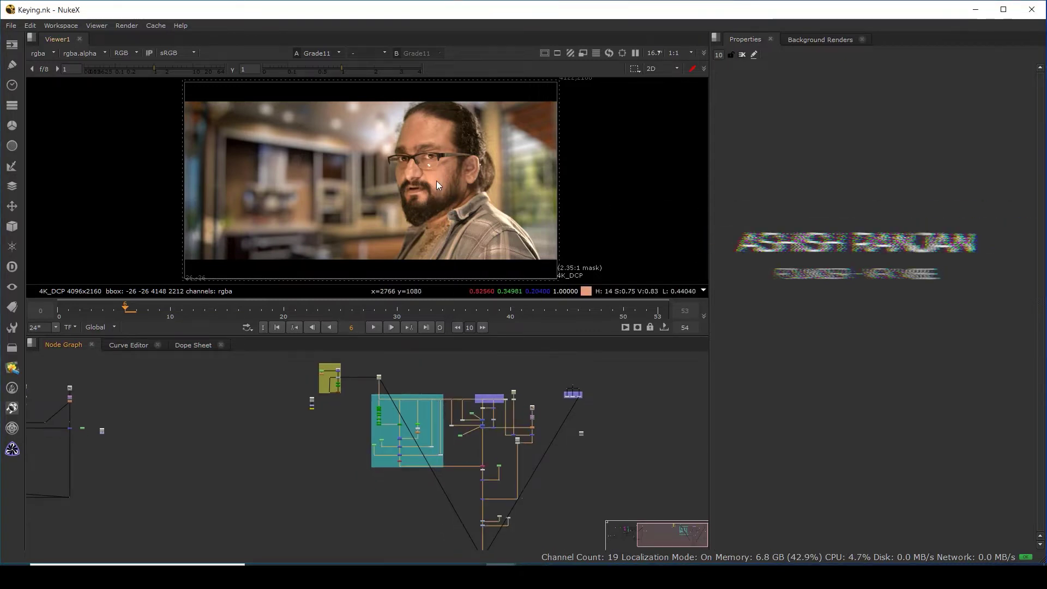
key("space")
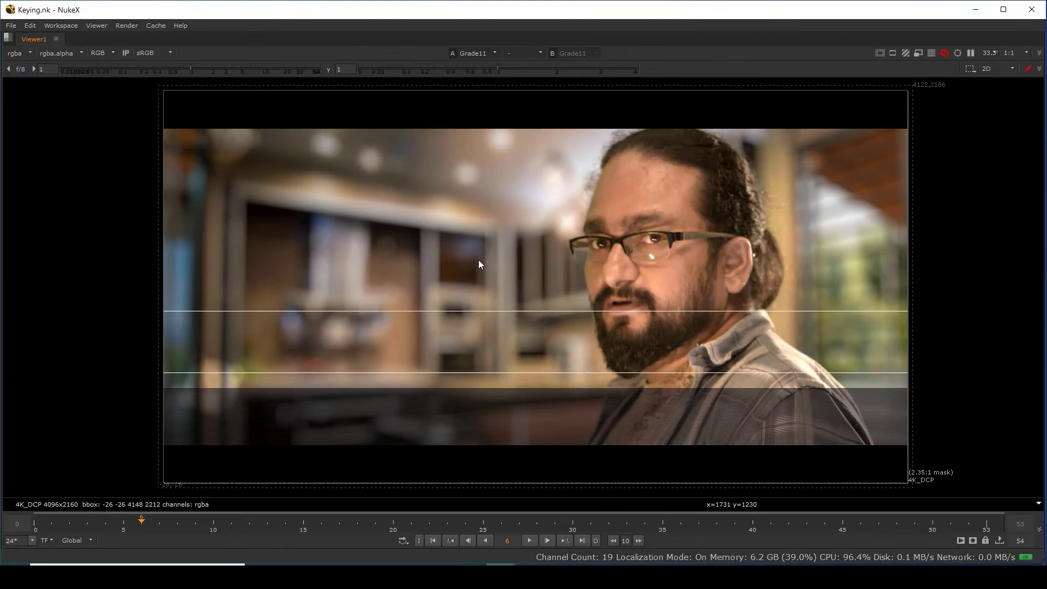
key("2")
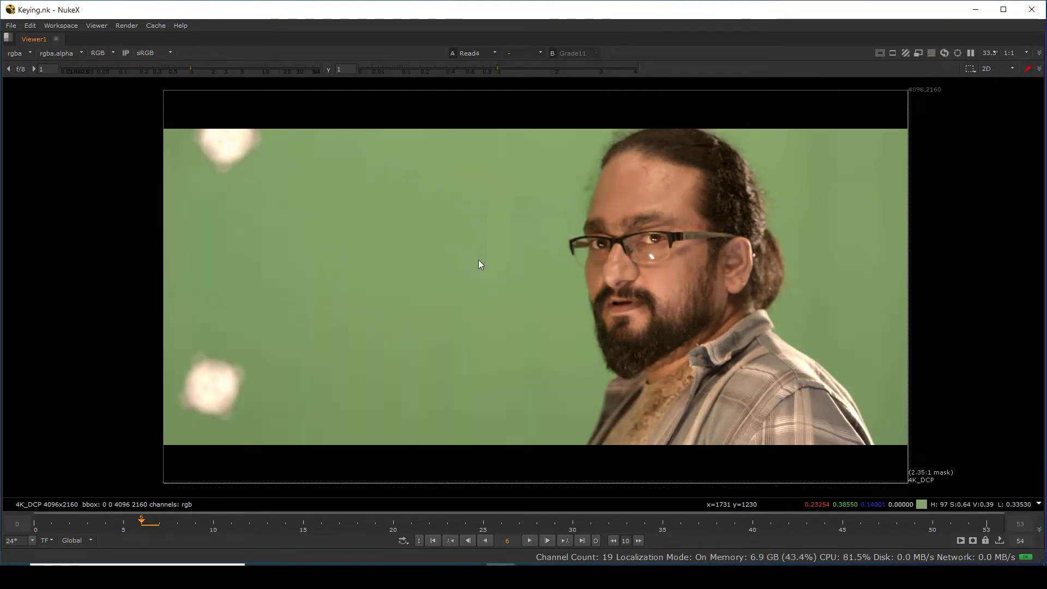
key("2")
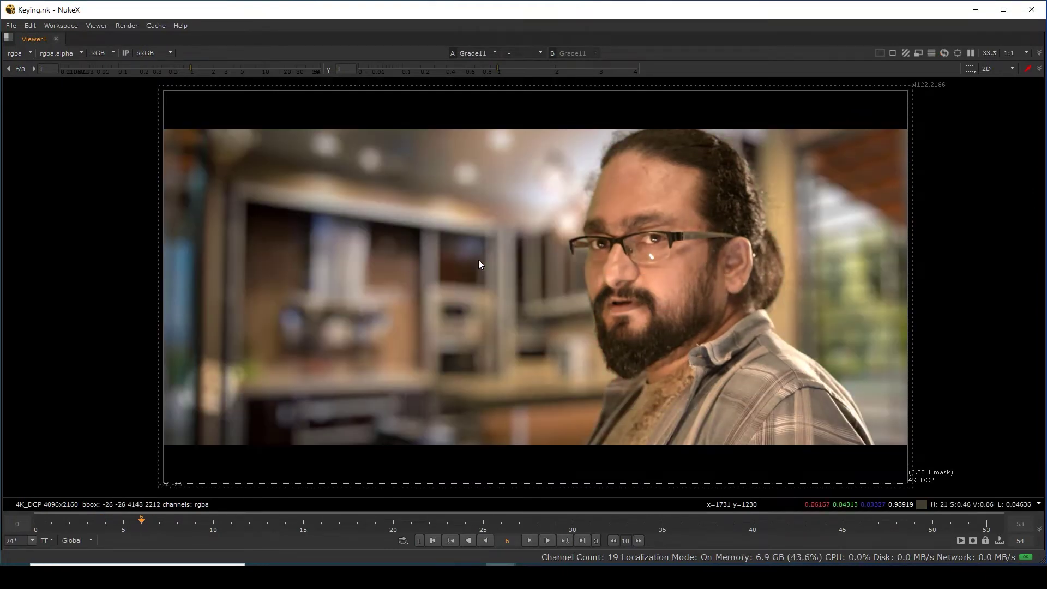
key("1")
key("2")
key("1")
key("2")
key("1")
key("2")
key("1")
key("2")
key("1")
key("2")
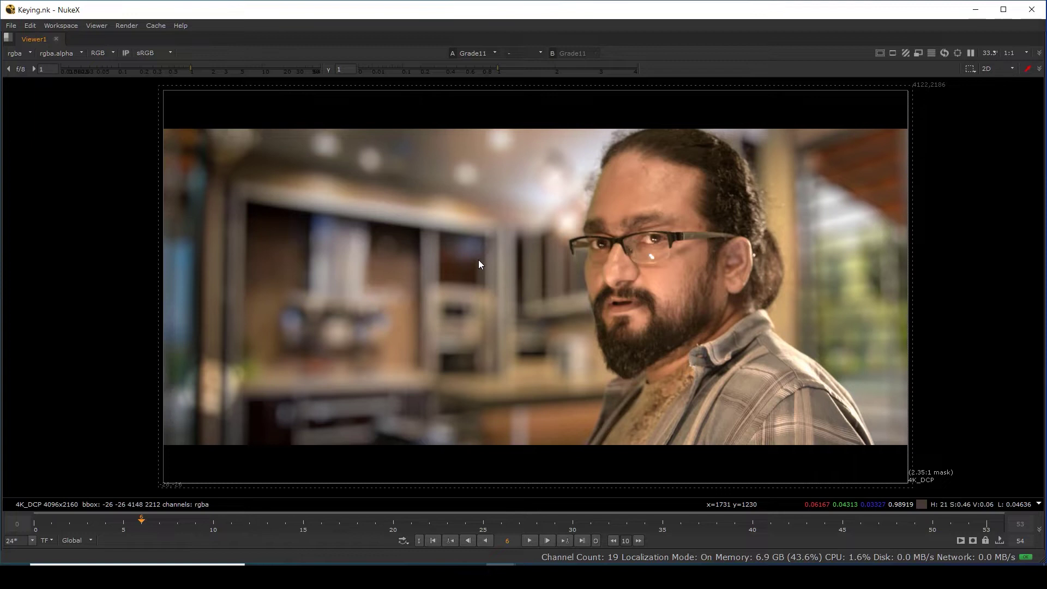
key("1")
key("2")
left_click_drag(256, 108, 258, 108)
left_click_drag(271, 285, 164, 445)
left_click_drag(320, 329, 161, 446)
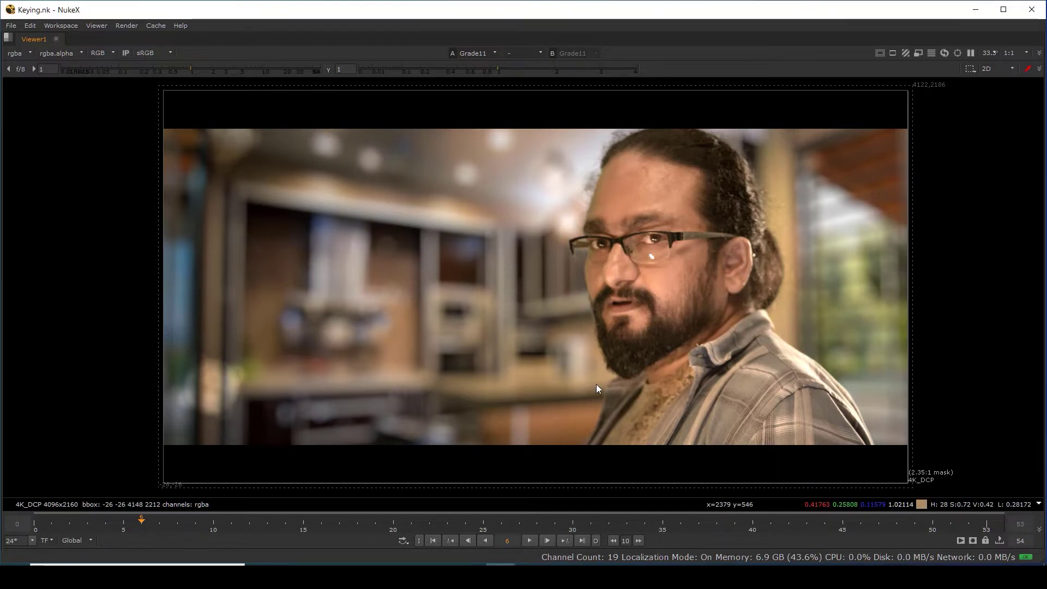
key("2")
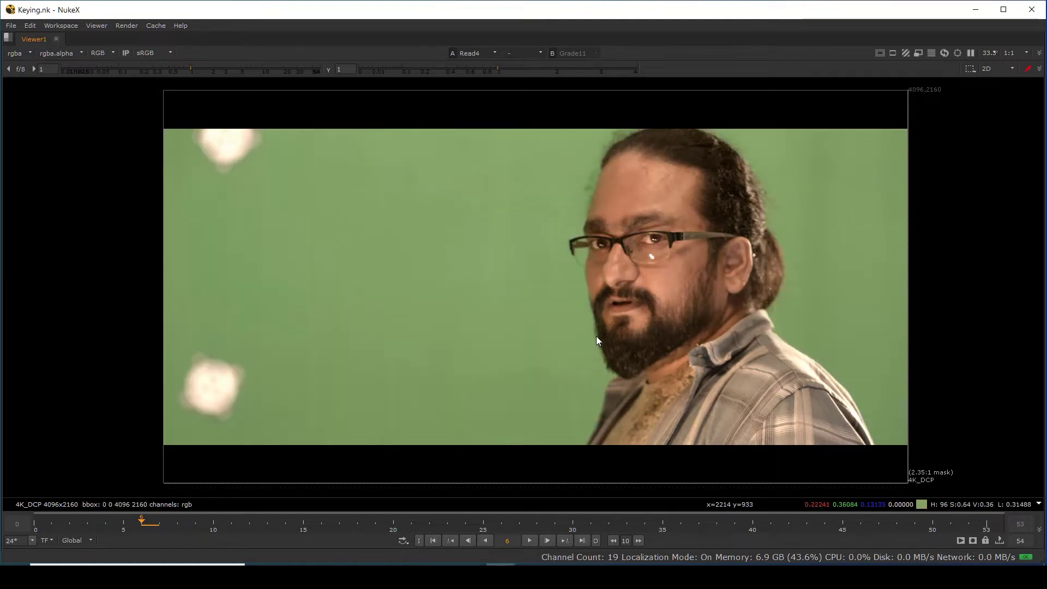
key("2")
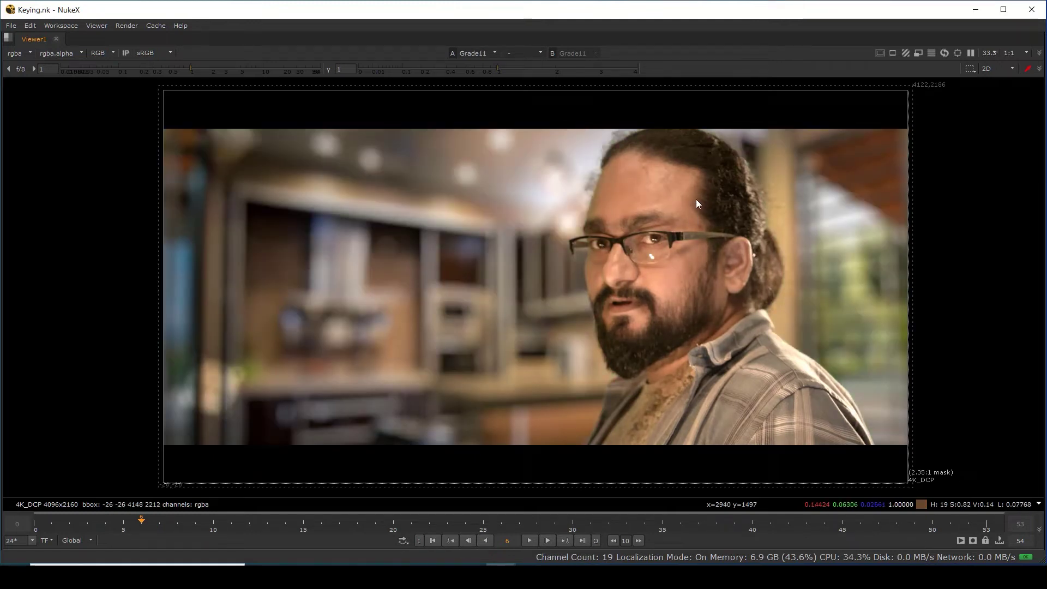
Turn off the 2.35:1 mask in the viewer.
left_click(894, 52)
left_click(906, 66)
Compare the fine hair and forehead edges between the Read4 plate and the Grade11 composite at close range.
scroll(693, 257, "up", 2)
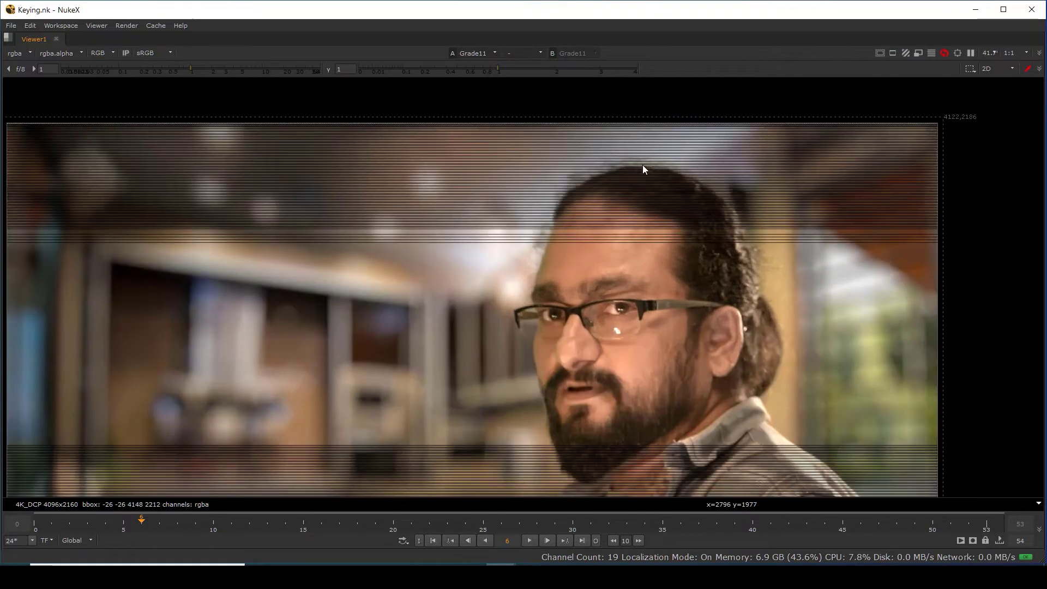
scroll(642, 165, "up", 4)
key("1")
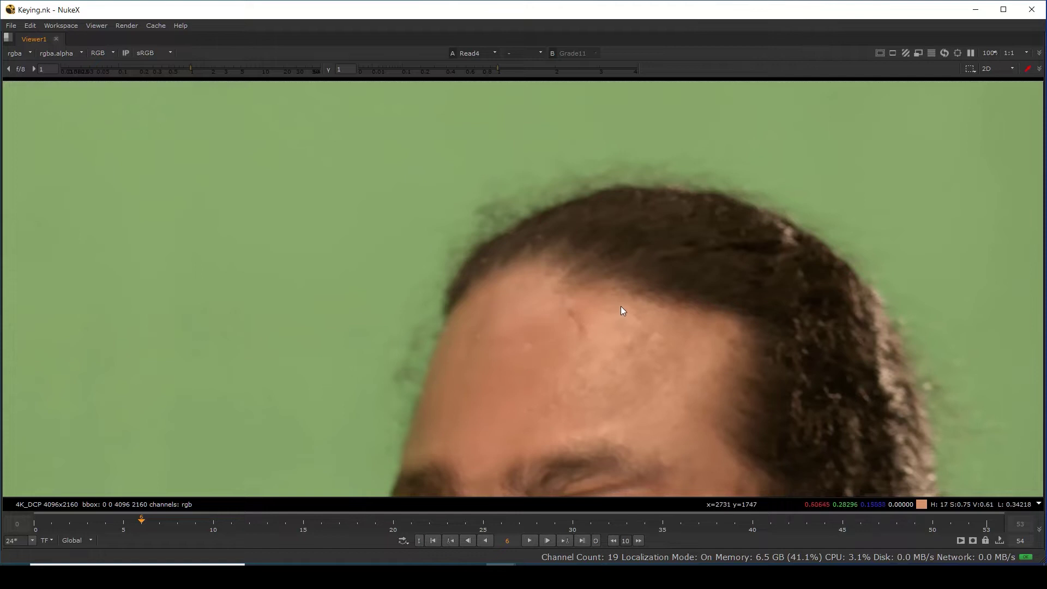
middle_click_drag(621, 306, 554, 345)
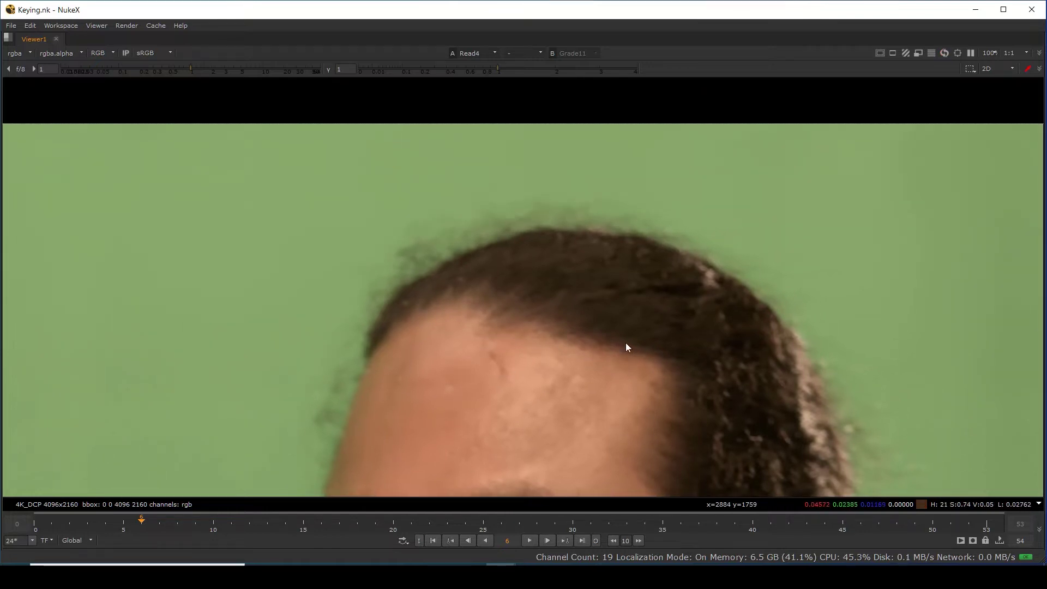
middle_click_drag(571, 386, 625, 288)
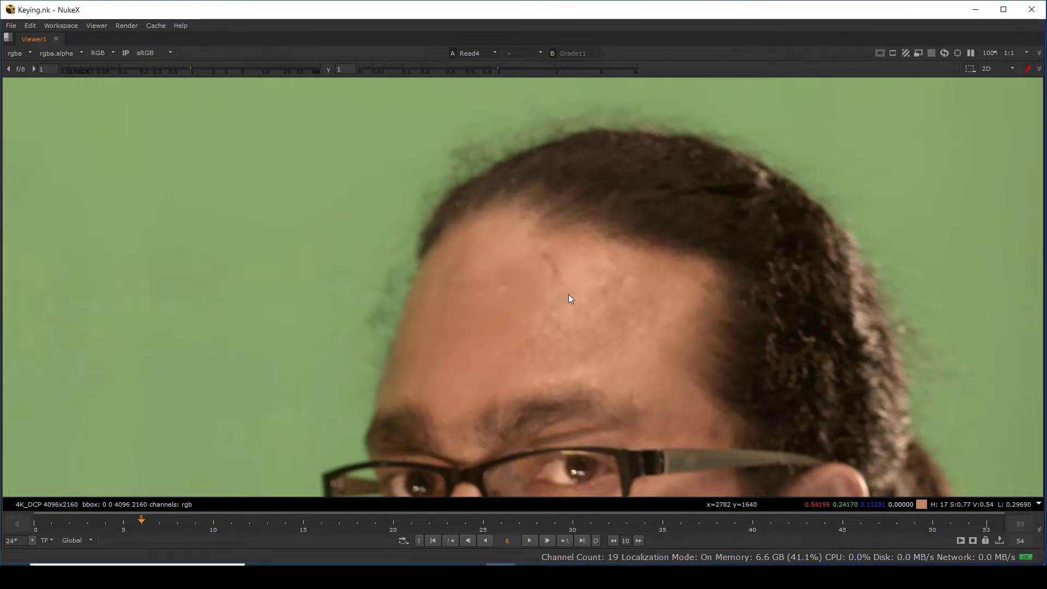
middle_click_drag(568, 293, 591, 329)
key("1")
key("2")
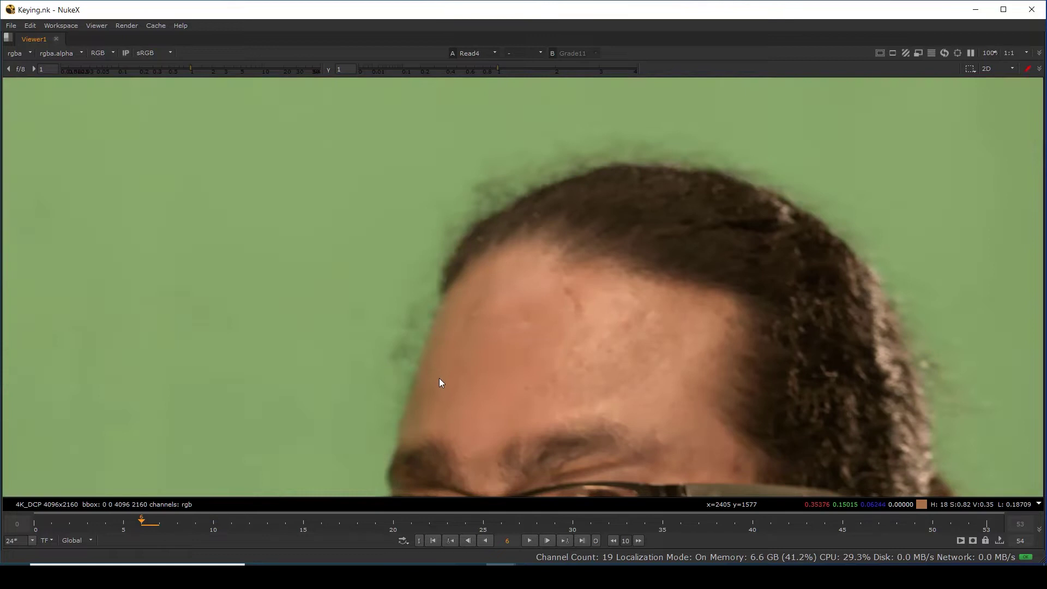
key("1")
scroll(418, 378, "up", 3)
scroll(600, 251, "down", 2)
scroll(605, 241, "down", 10)
scroll(671, 180, "up", 12)
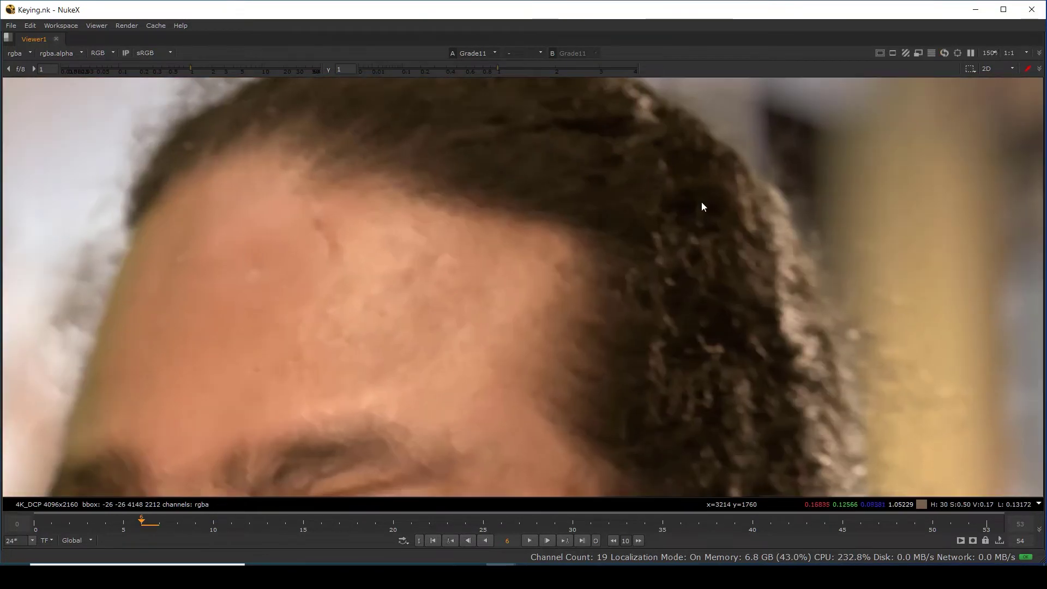
key("1")
key("2")
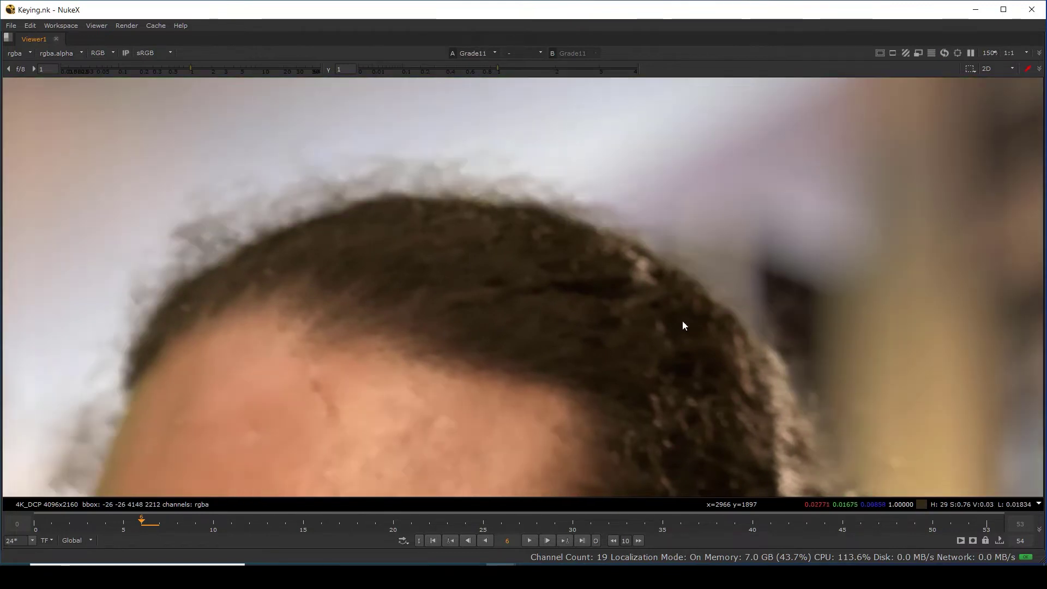
Compare the edges down the back of the head and toward the shoulder between plate and composite.
middle_click_drag(682, 339, 518, 155)
key("1")
key("2")
middle_click_drag(685, 397, 594, 121)
key("1")
key("2")
middle_click_drag(596, 404, 632, 241)
key("1")
key("2")
Compare the beard and chin edges between plate and composite, then fit the whole plate in the viewer.
middle_click_drag(493, 333, 1009, 150)
scroll(359, 339, "up", 3)
key("1")
key("2")
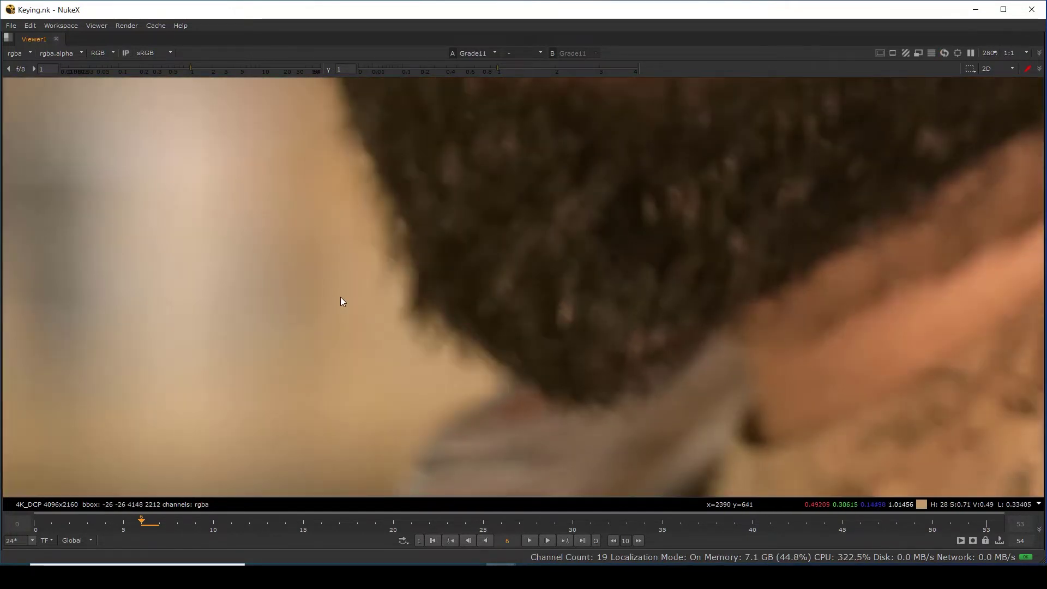
middle_click_drag(300, 214, 417, 348)
key("1")
key("2")
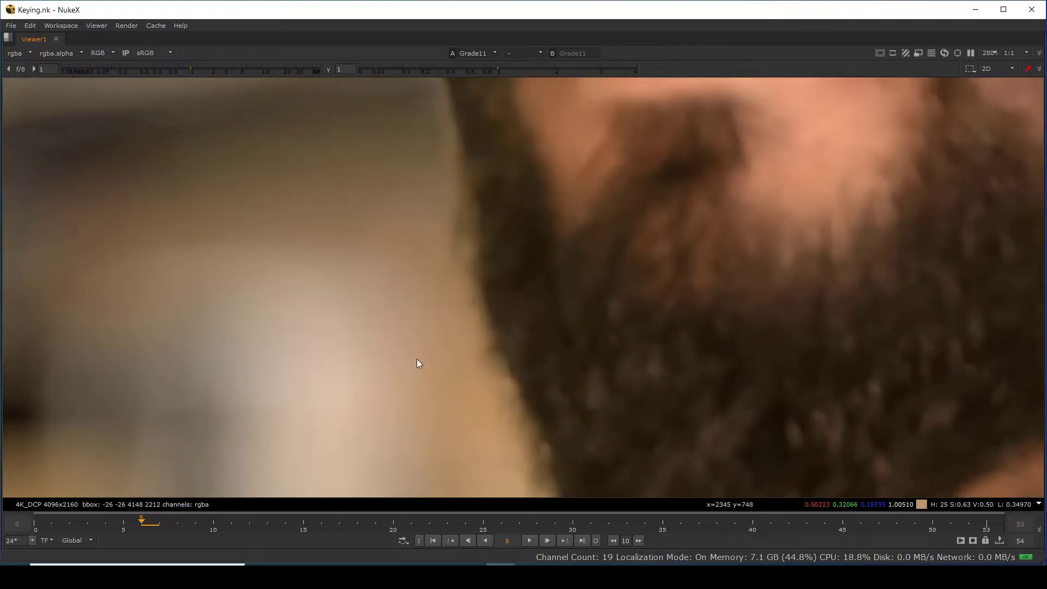
key("1")
key("2")
middle_click_drag(498, 383, 472, 240)
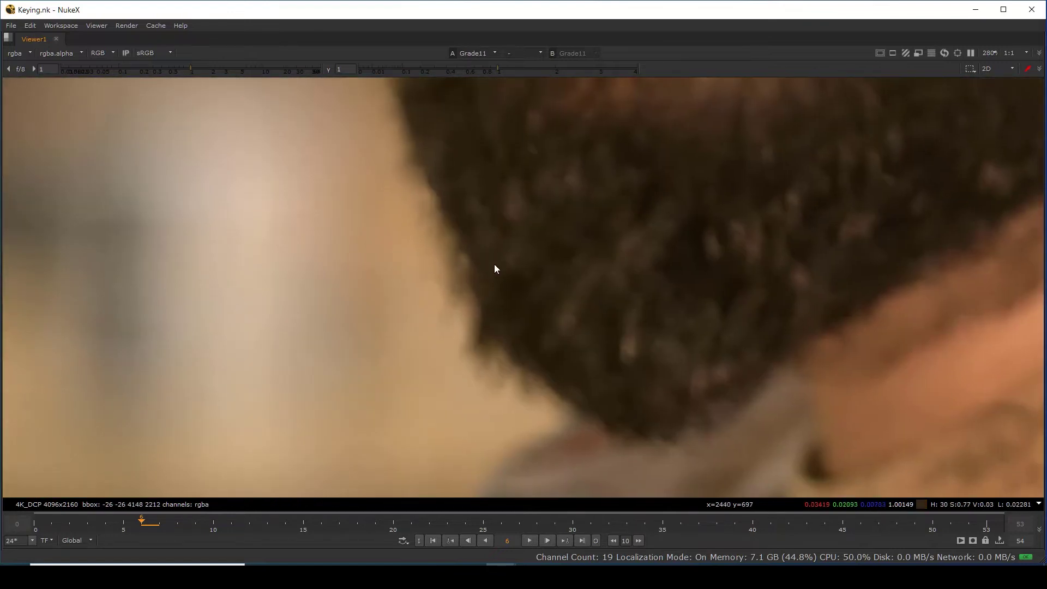
key("1")
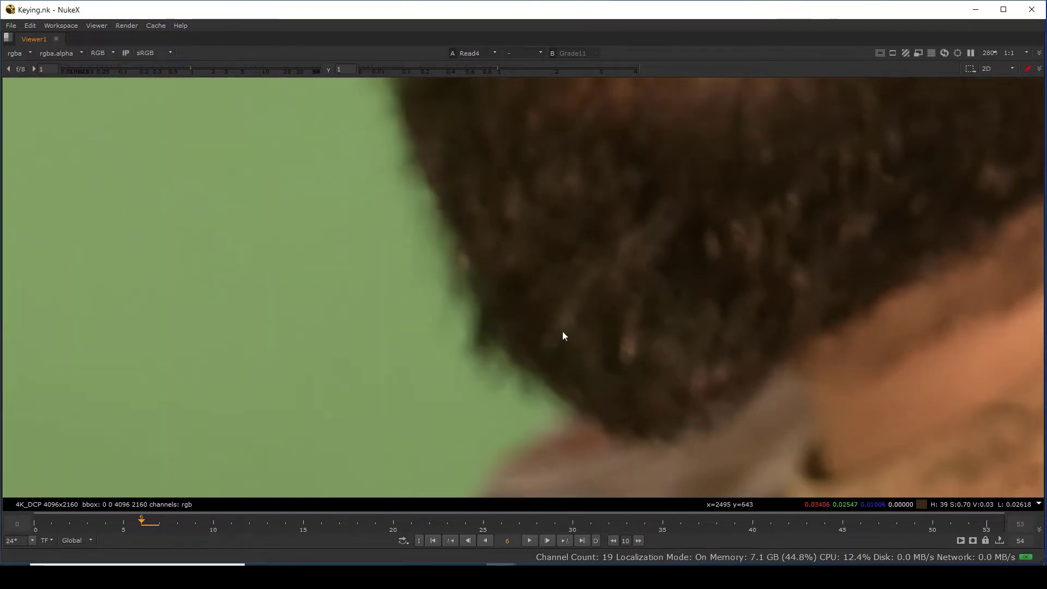
key("f")
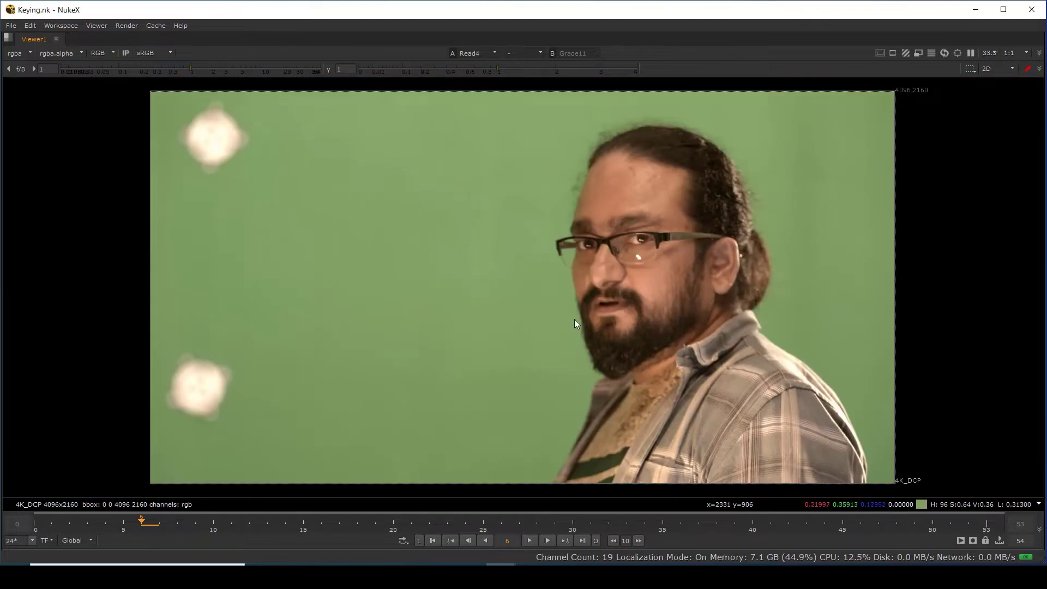
Paste the Shot_1_Denoised_06.exr Read node into empty space beside the existing node tree and view its output.
key("space")
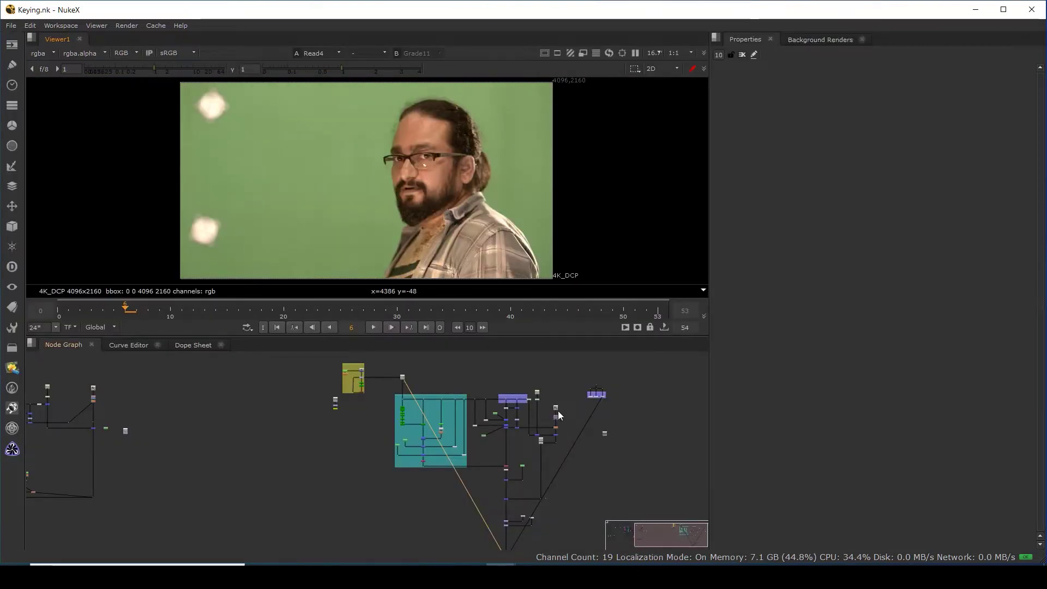
scroll(420, 379, "up", 8)
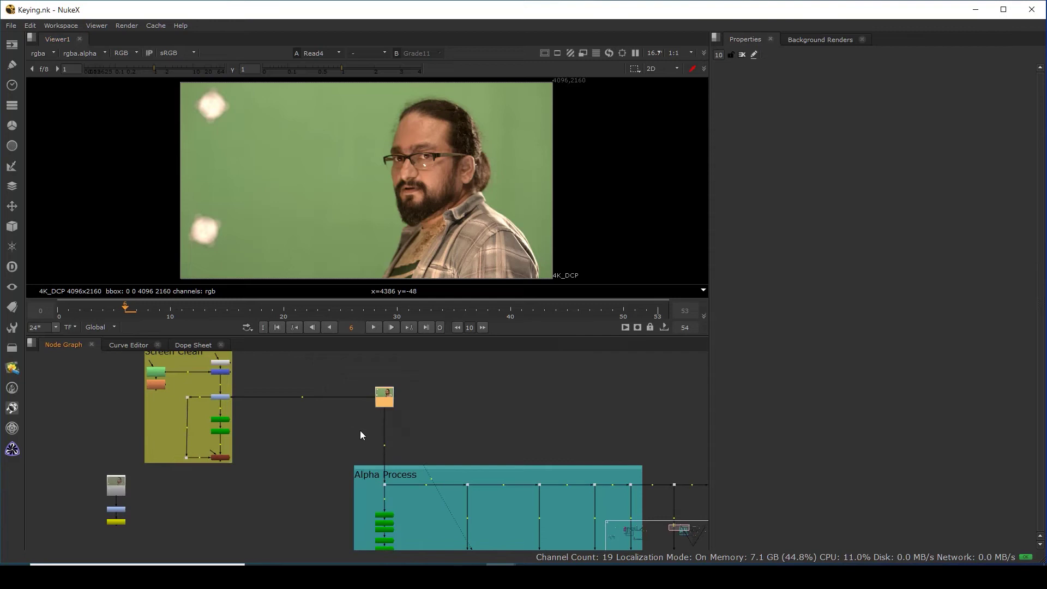
scroll(397, 409, "down", 5)
middle_click_drag(615, 455, 356, 441)
middle_click_drag(591, 474, 392, 455)
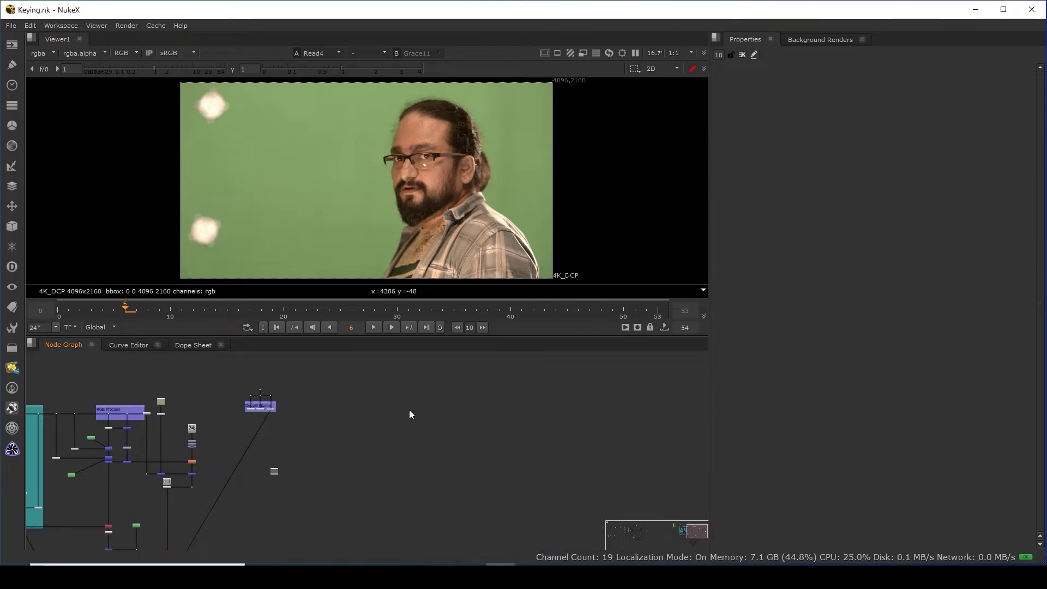
key("ctrl+v")
scroll(412, 411, "up", 7)
left_click_drag(391, 411, 423, 405)
key("1")
left_click(452, 399)
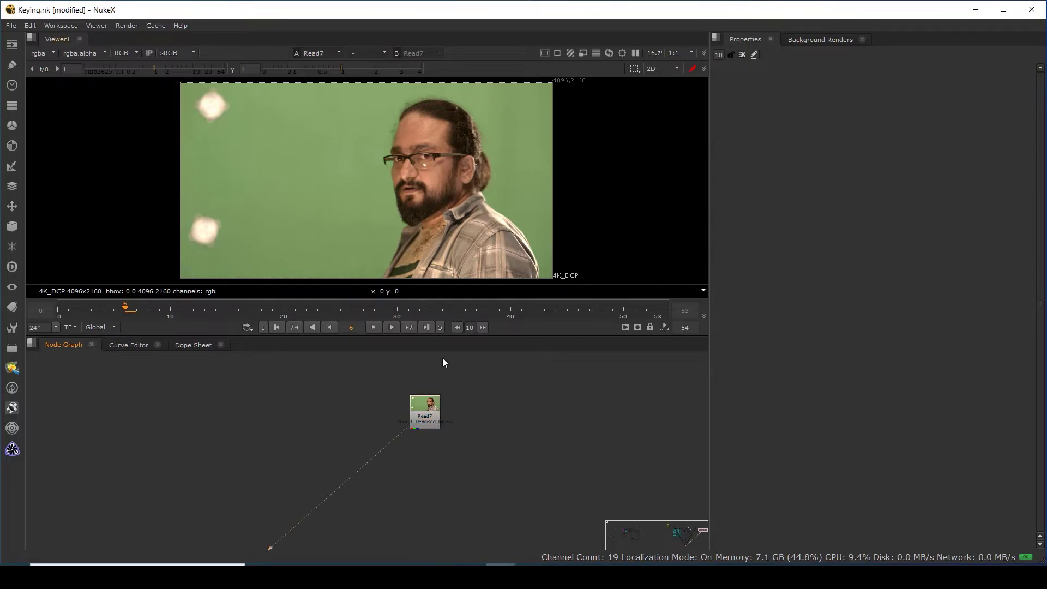
middle_click_drag(425, 418, 426, 424)
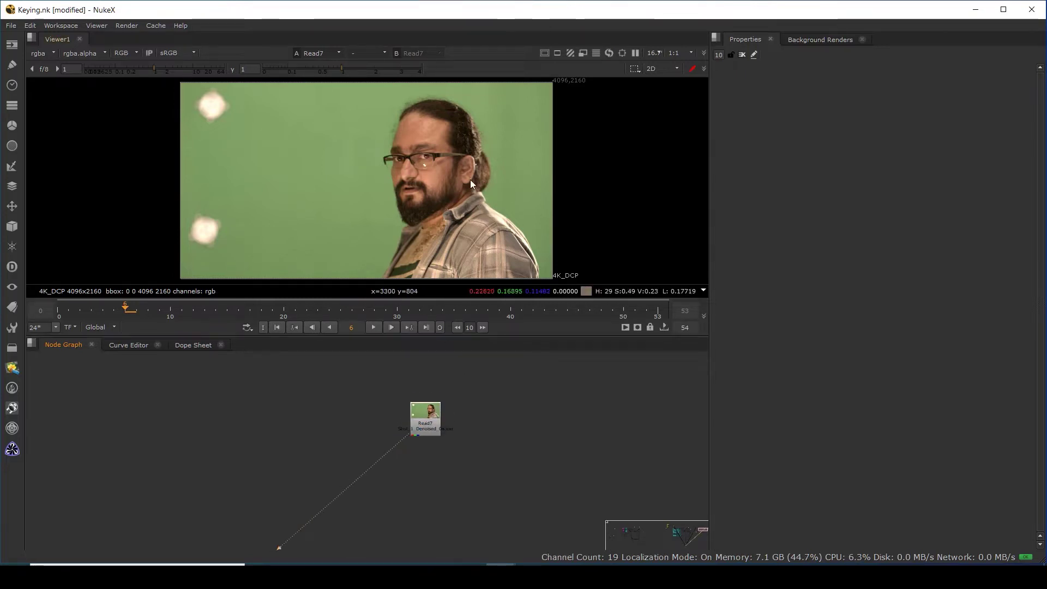
scroll(429, 437, "up", 3)
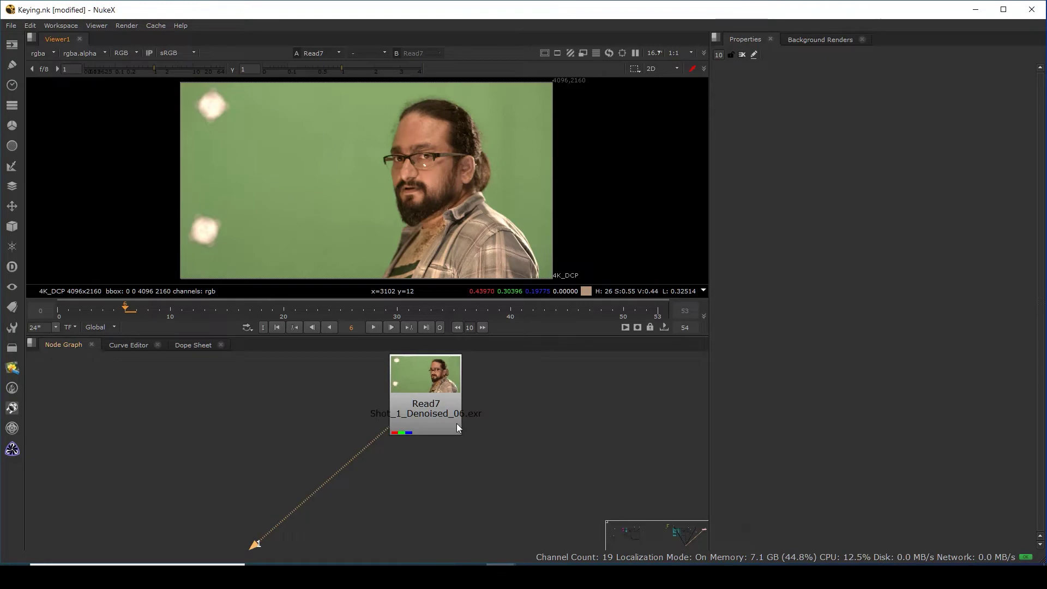
scroll(475, 460, "down", 2)
scroll(469, 459, "down", 3)
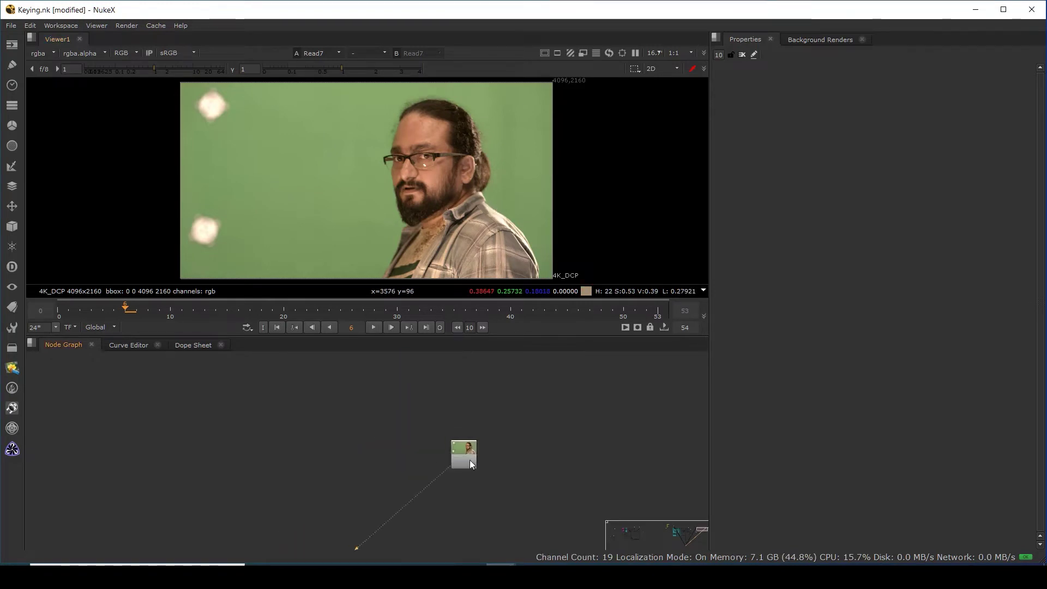
scroll(470, 459, "down", 4)
scroll(308, 496, "down", 1)
Locate the original Shot_1_06.exr Read1 node in the node graph and view the output of its Grade1 node.
middle_click_drag(308, 495, 536, 475)
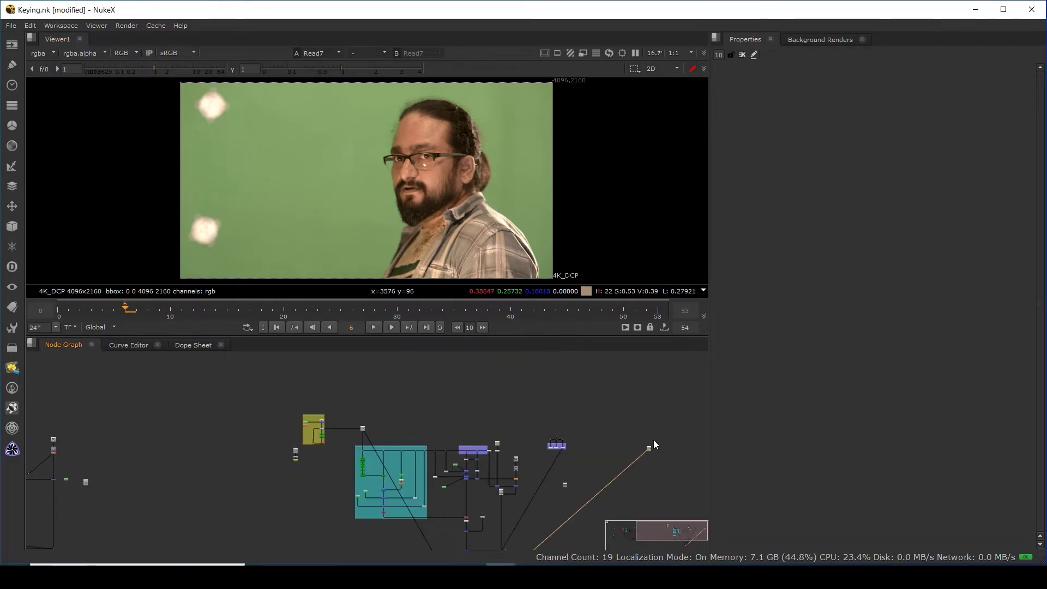
scroll(650, 447, "up", 9)
middle_click_drag(634, 469, 528, 475)
left_click_drag(442, 358, 622, 518)
scroll(582, 487, "down", 6)
scroll(583, 484, "down", 2)
middle_click_drag(448, 489, 711, 450)
middle_click_drag(435, 471, 630, 453)
middle_click_drag(275, 450, 396, 534)
scroll(366, 424, "up", 5)
middle_click_drag(541, 446, 452, 530)
middle_click_drag(528, 506, 364, 440)
scroll(366, 439, "down", 3)
middle_click_drag(242, 436, 391, 473)
middle_click_drag(314, 523, 404, 439)
scroll(390, 466, "up", 3)
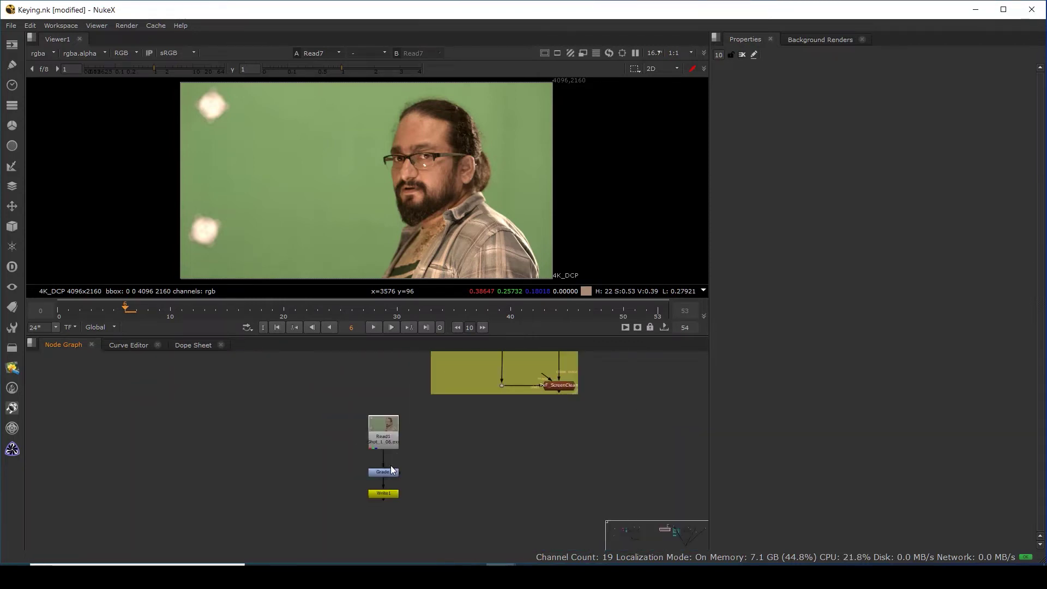
scroll(391, 466, "up", 2)
key("1")
left_click(388, 476)
key("1")
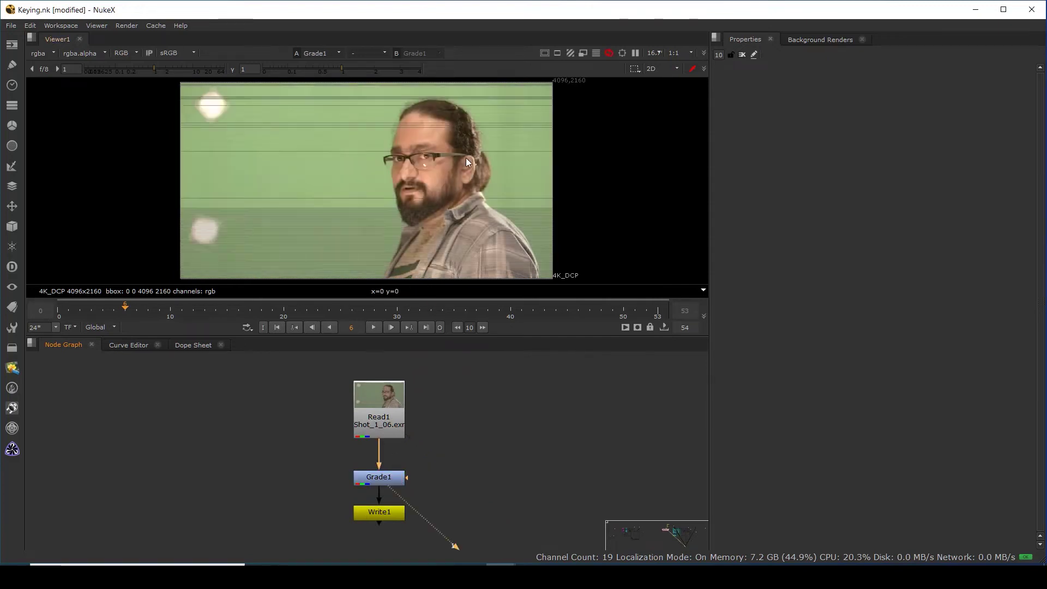
Enlarge the viewer to fill the window and display only the blue channel of the Grade1 plate.
key("space")
middle_click_drag(432, 344, 338, 272)
key("space")
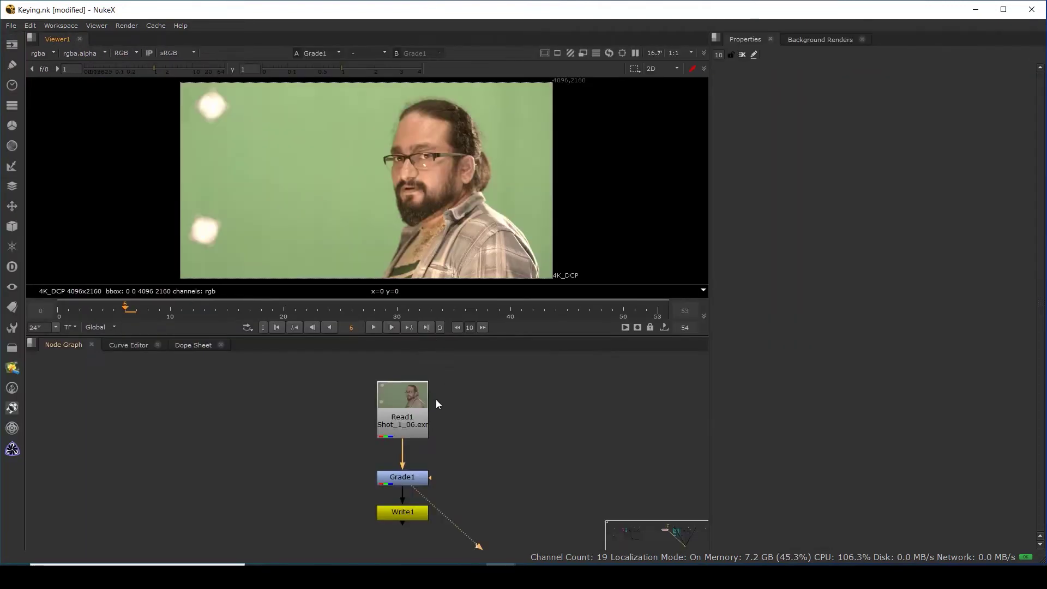
key("space")
middle_click_drag(496, 371, 479, 354)
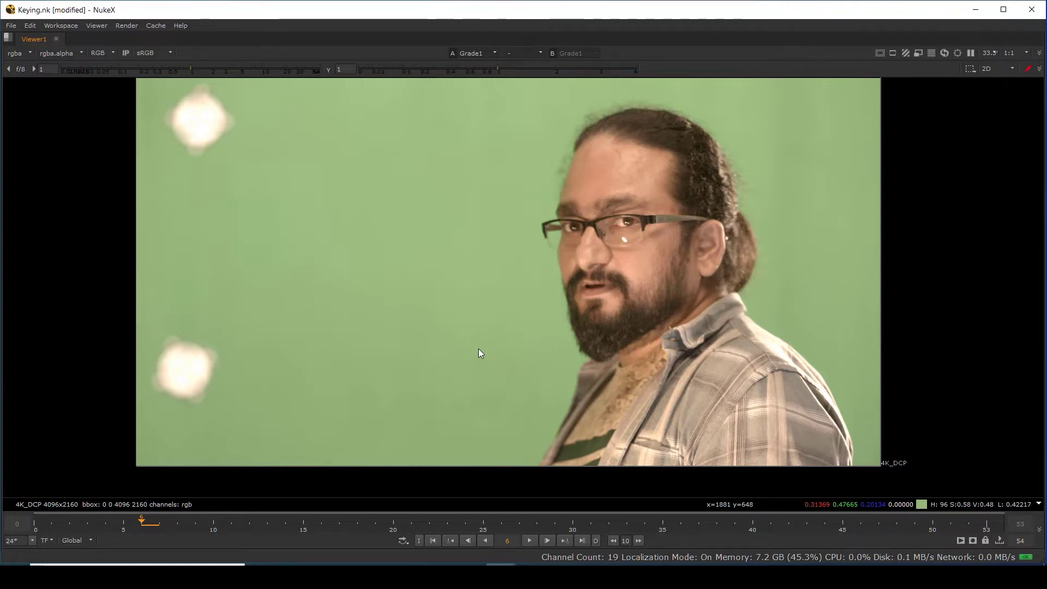
key("b")
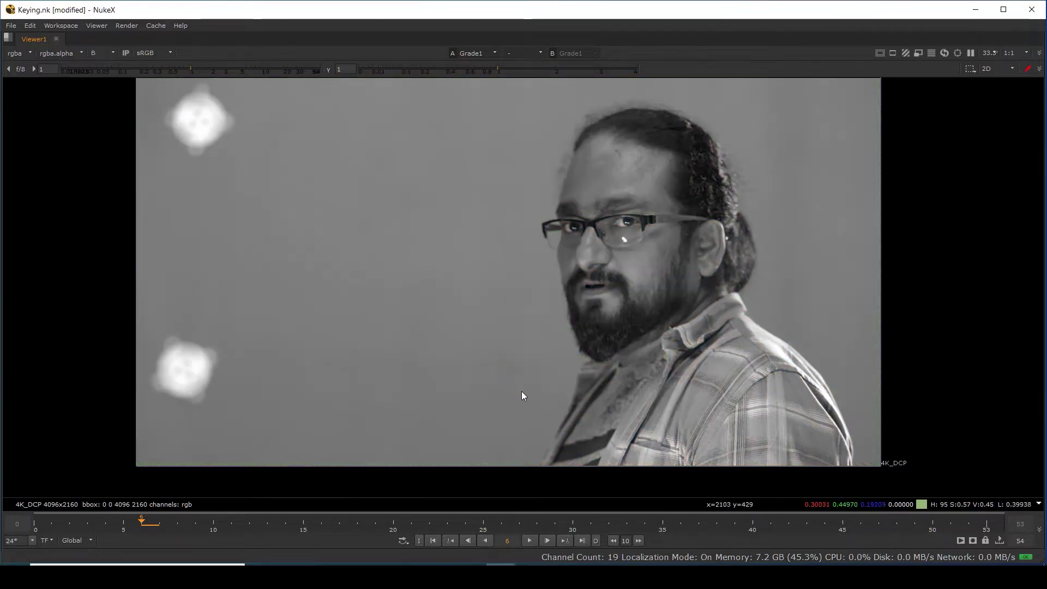
scroll(495, 343, "up", 5)
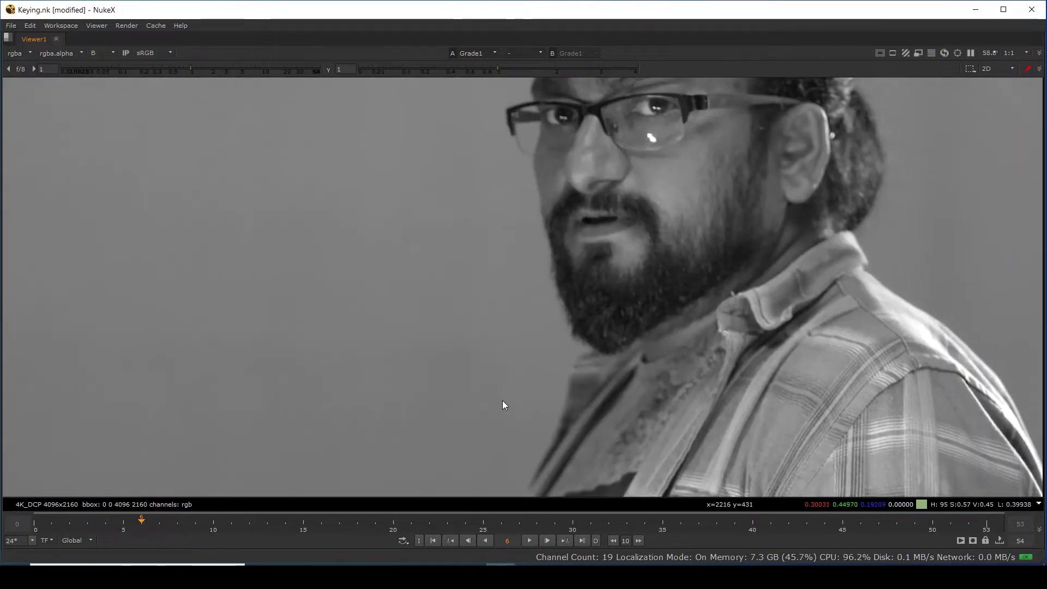
Play back the blue channel and examine the noise around the collar, ear and back of the head, then stop playback.
left_click(529, 541)
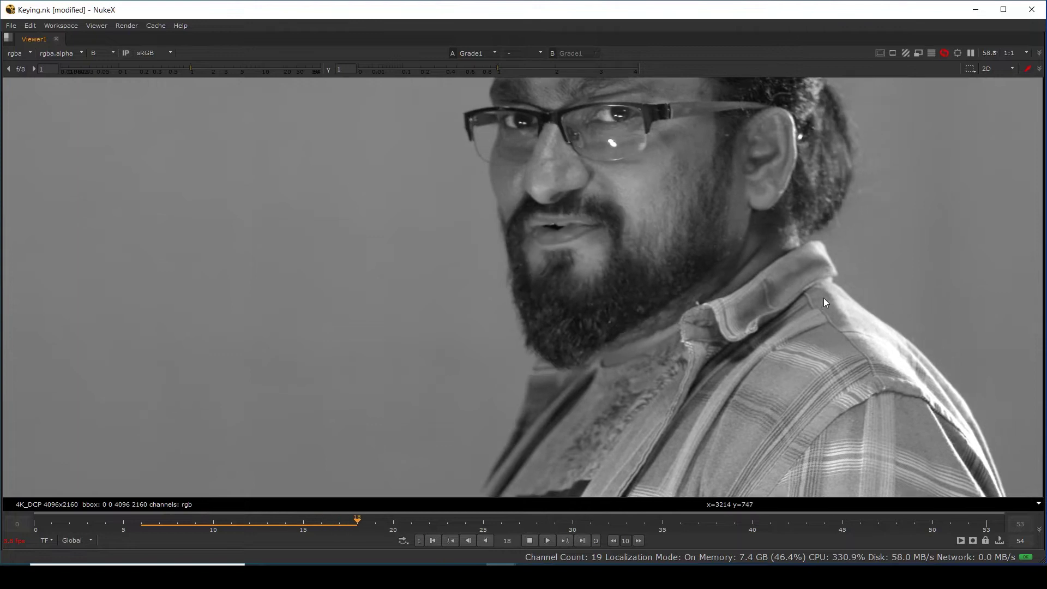
scroll(764, 261, "up", 3)
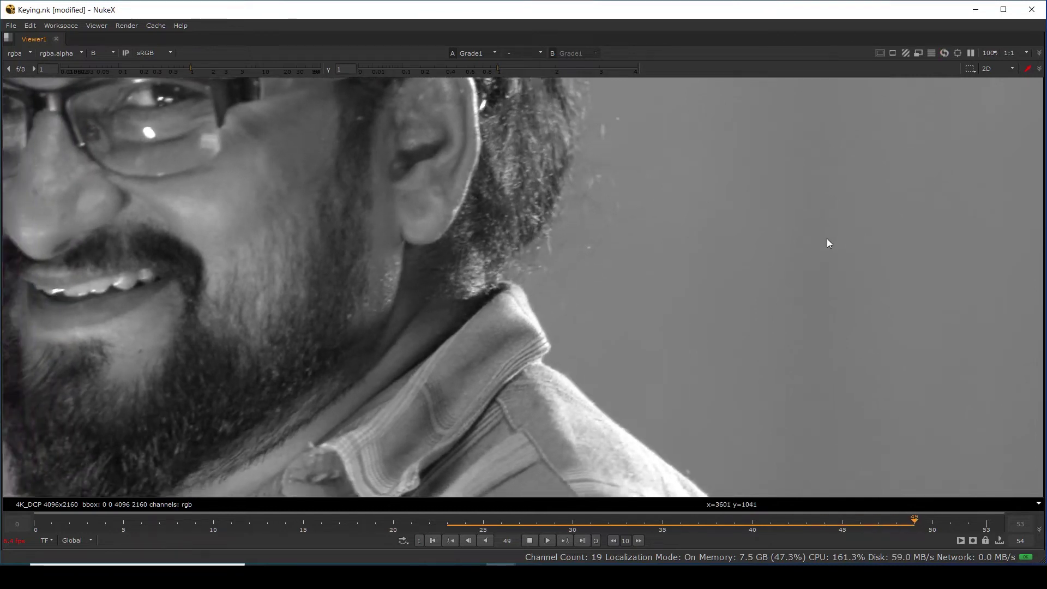
middle_click_drag(827, 238, 745, 398)
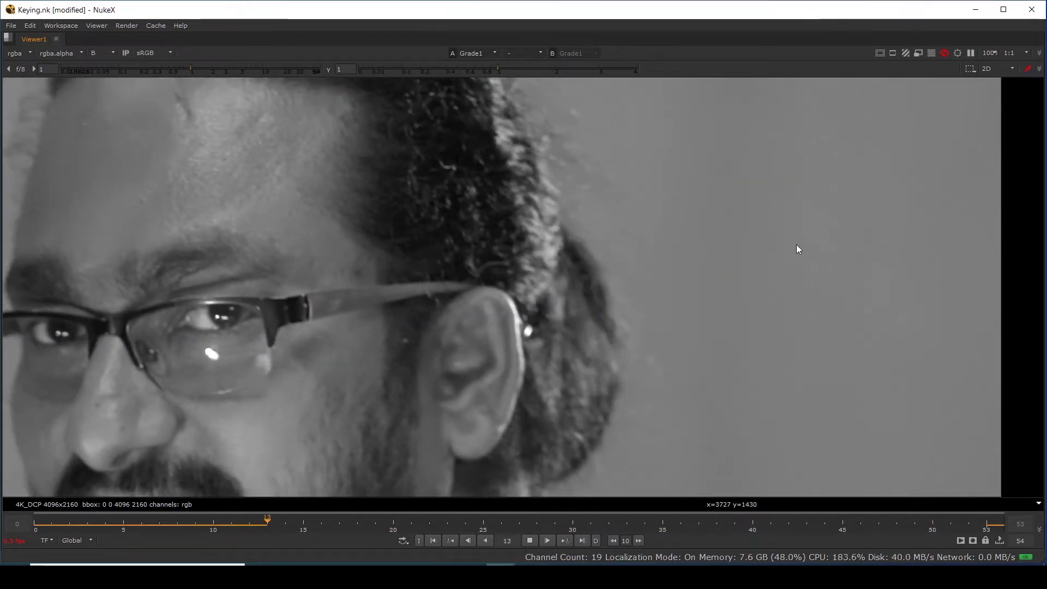
scroll(777, 259, "up", 2)
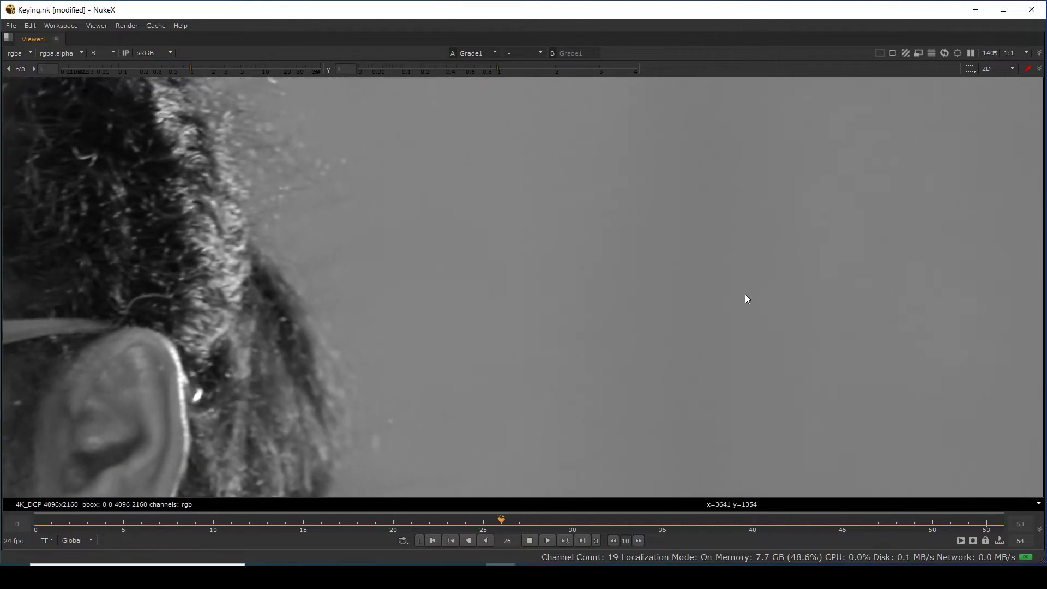
left_click(526, 541)
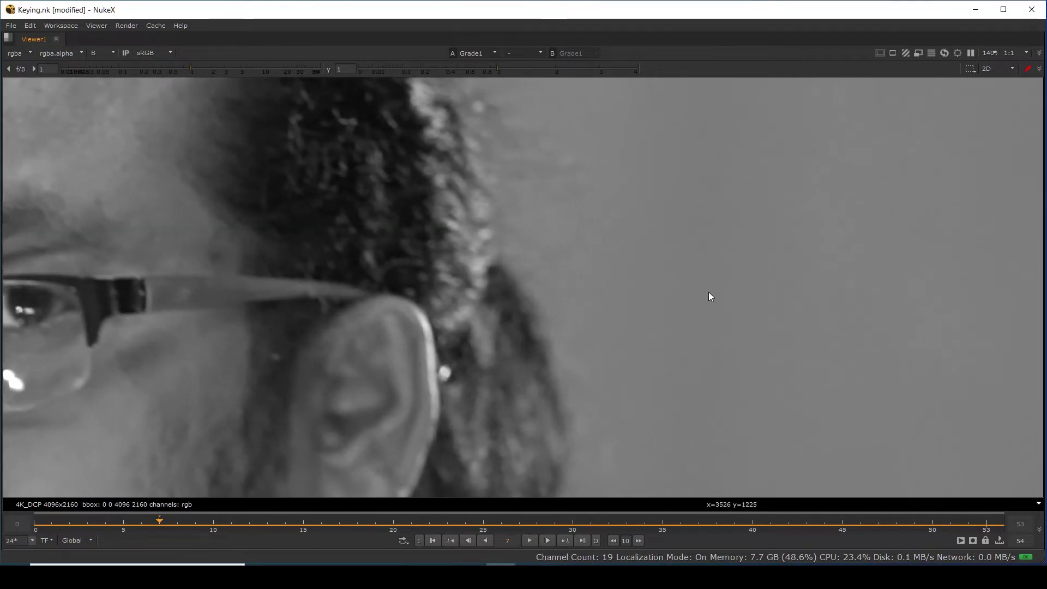
Return to the first frame and compare the red, full-colour, blue and green views of the head.
scroll(708, 291, "down", 4)
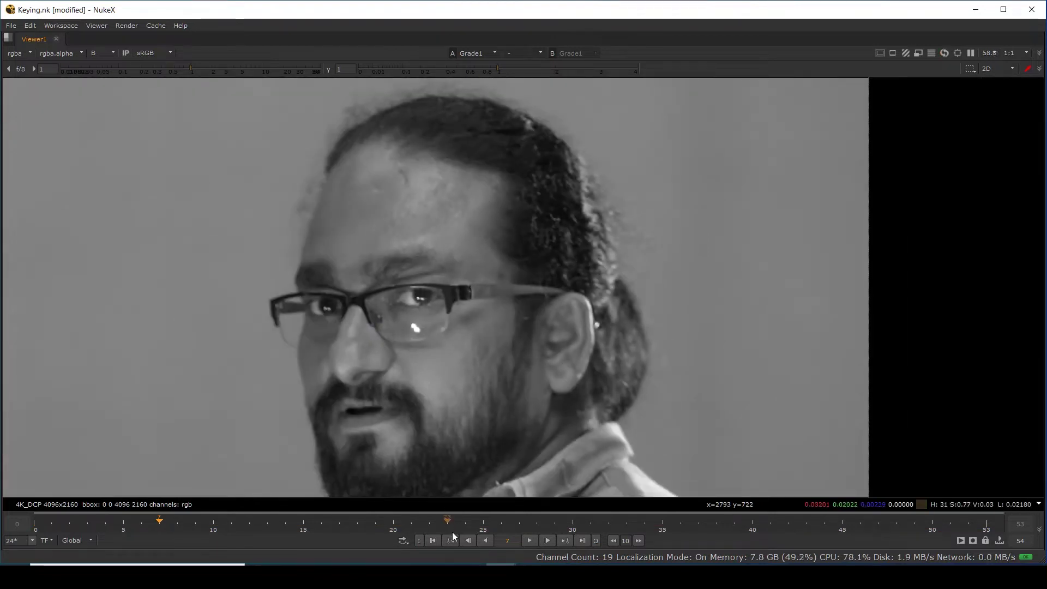
left_click(433, 540)
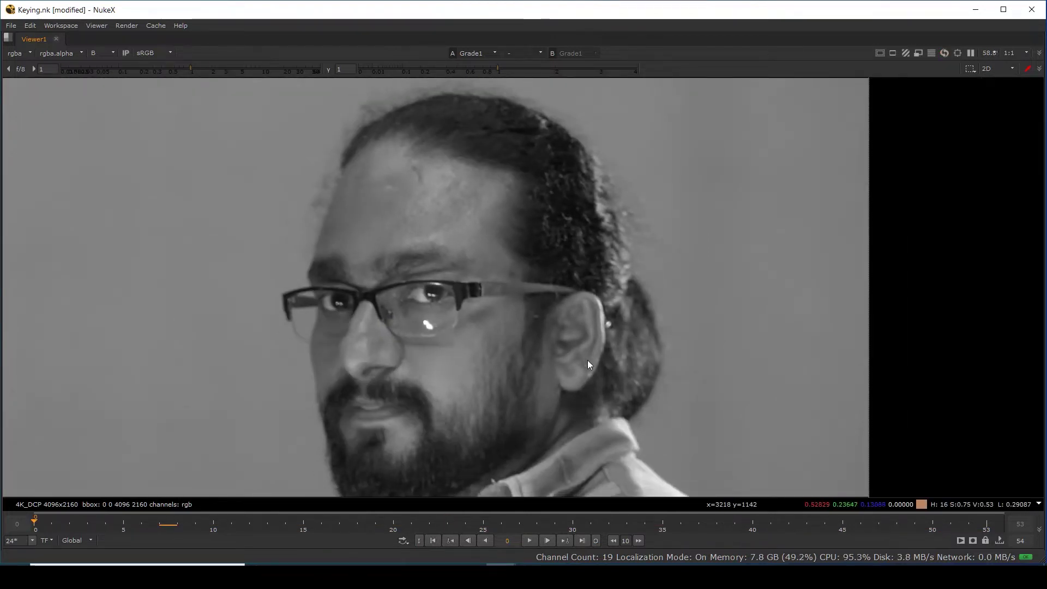
key("r")
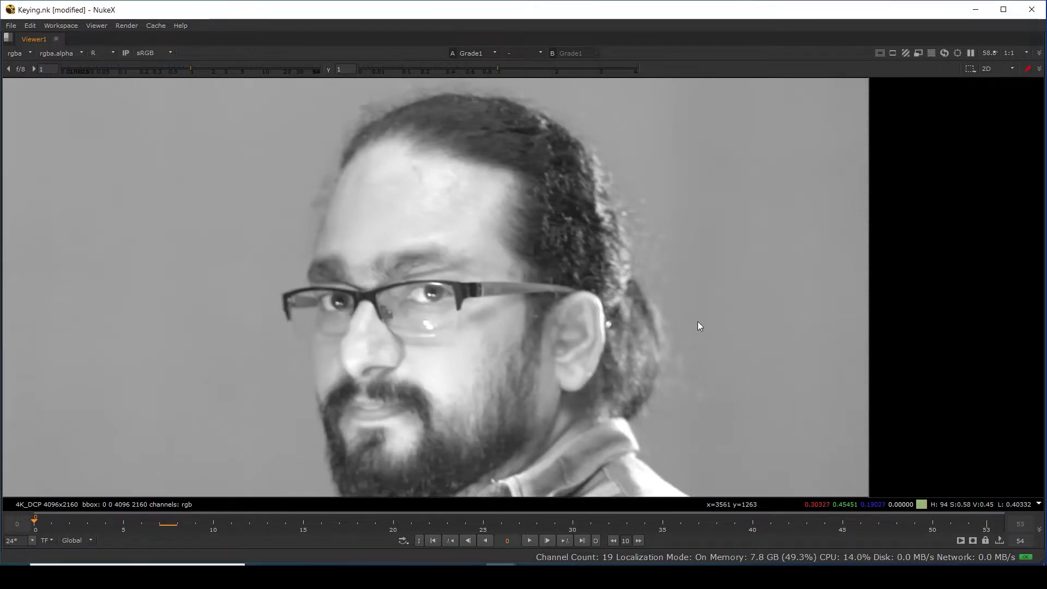
key("r")
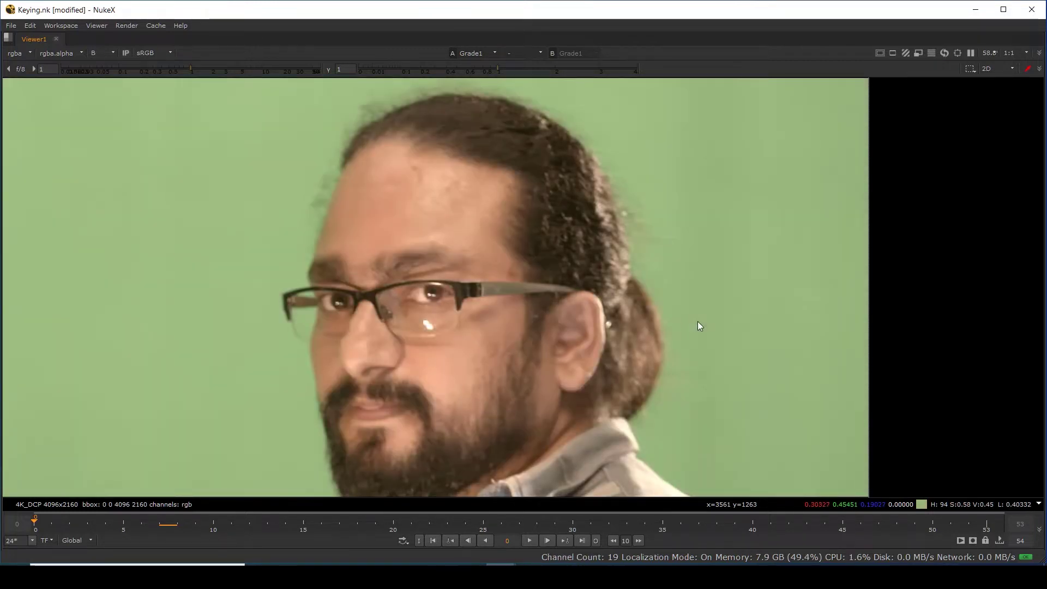
key("b")
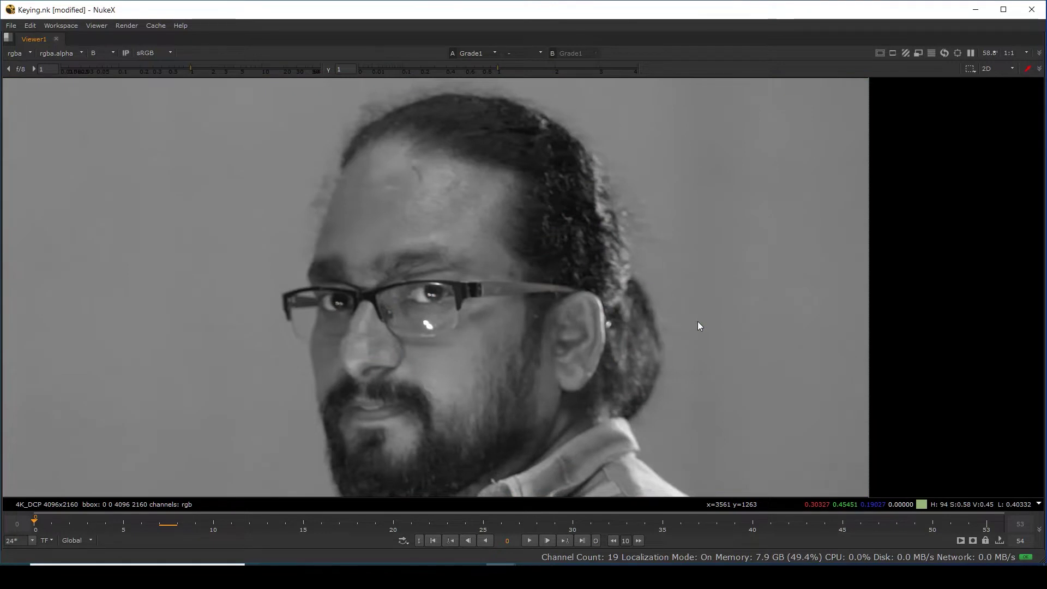
key("g")
Play back the green, red and blue channels in turn, examining the grain beside the back hair up close, then stop playback.
scroll(719, 340, "up", 3)
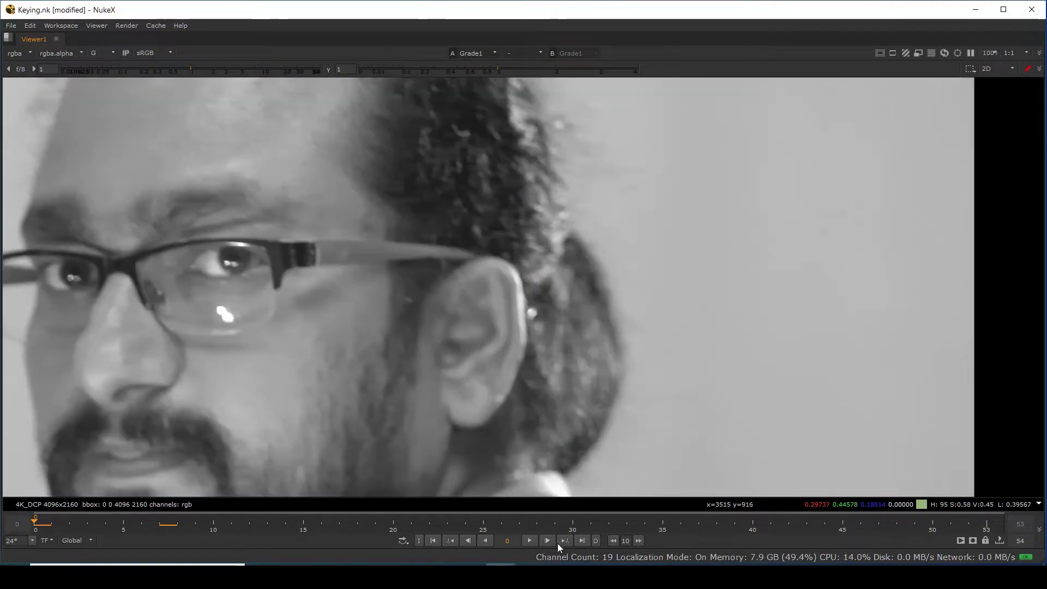
left_click(527, 539)
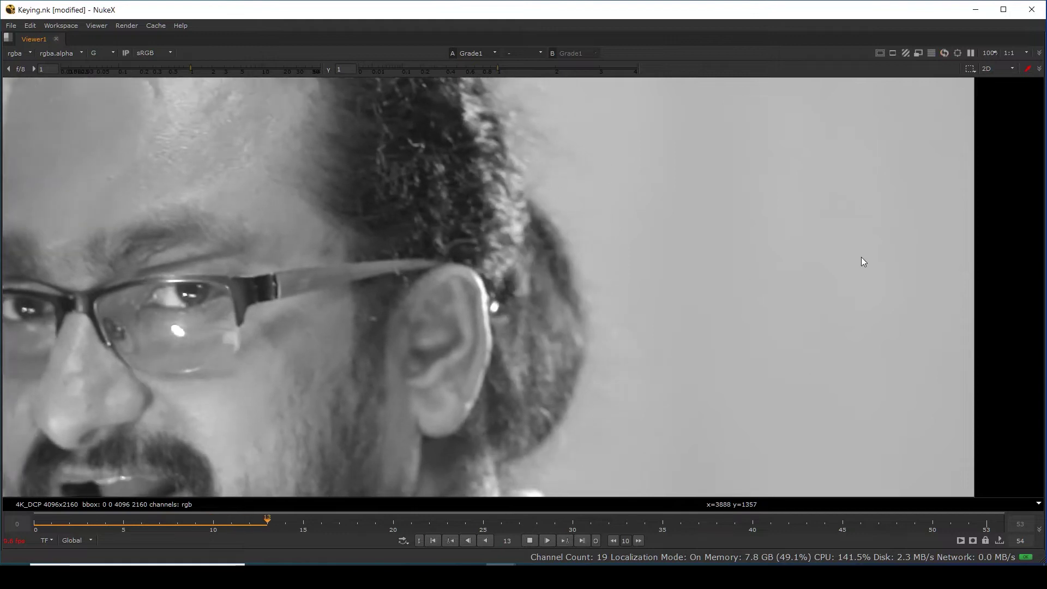
key("r")
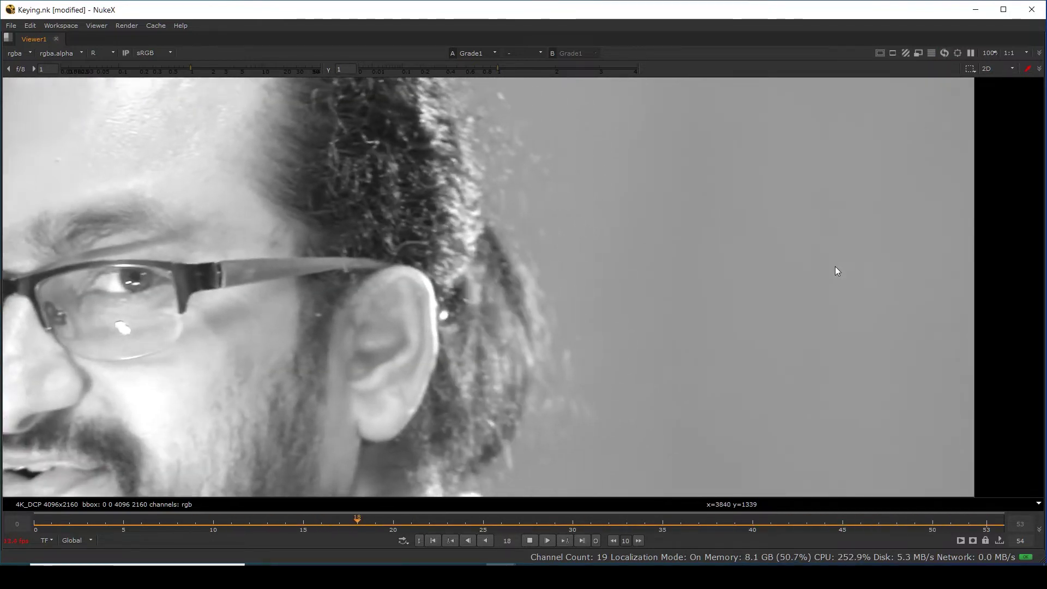
key("b")
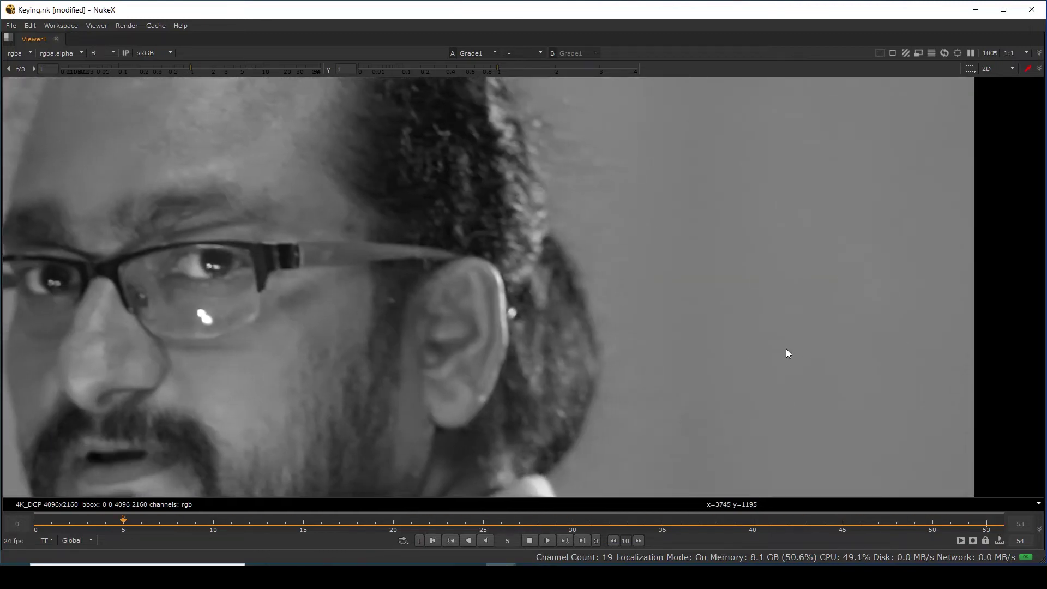
key("shift+Right")
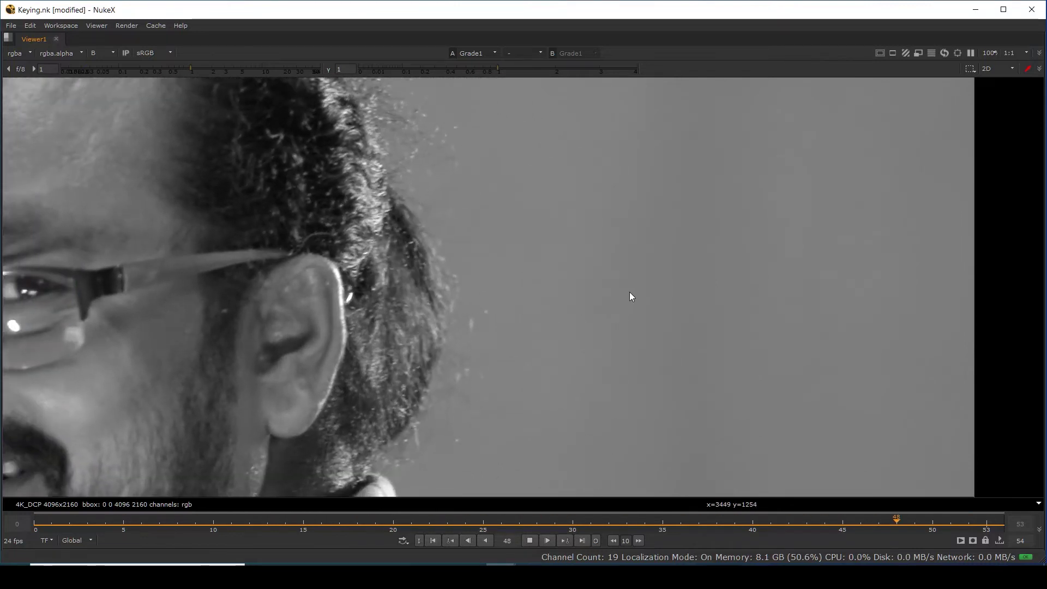
scroll(756, 335, "up", 2)
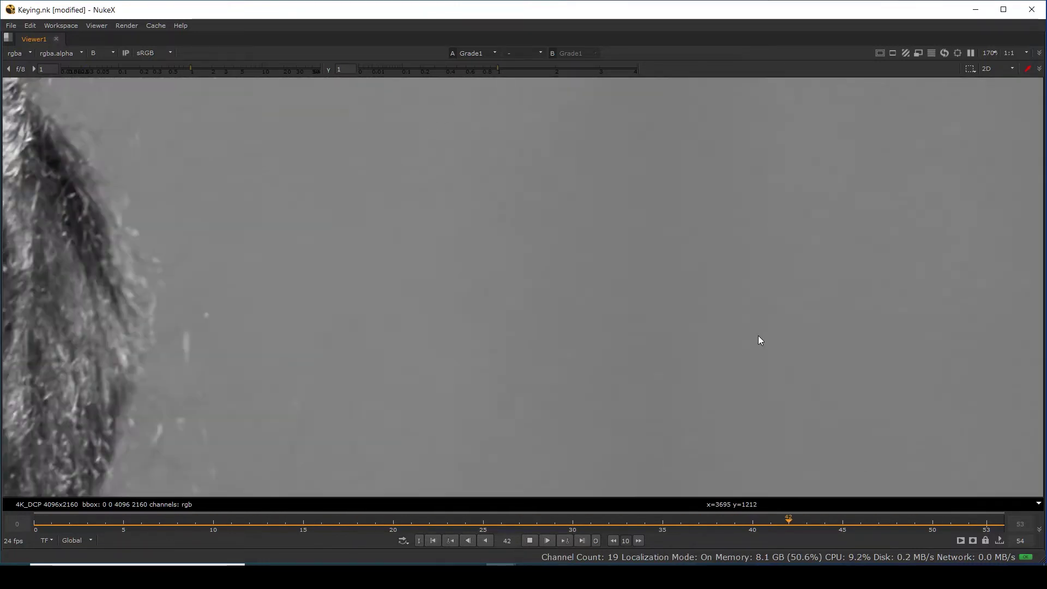
scroll(763, 341, "up", 4)
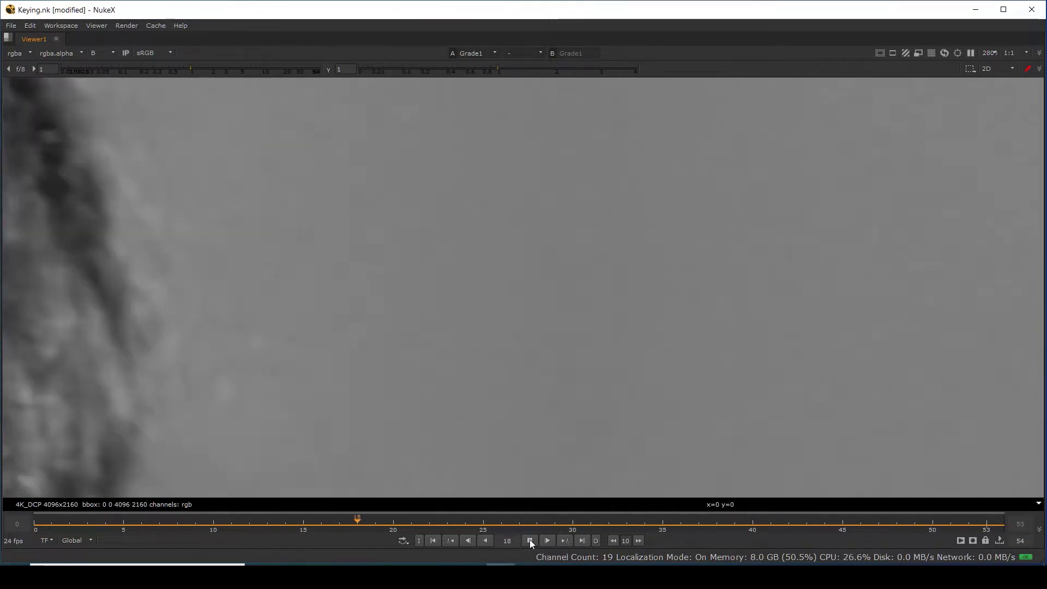
left_click(530, 540)
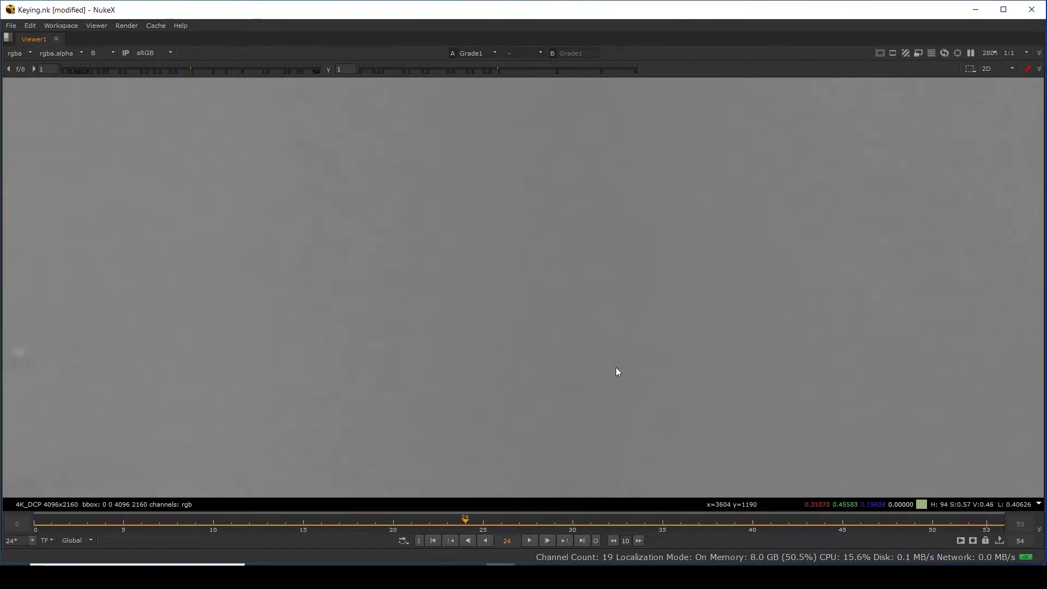
Go to frame 12 and play back the blue channel, examining the grain around the beard and collar.
left_click_drag(460, 525, 251, 522)
scroll(395, 373, "down", 5)
middle_click_drag(401, 407, 599, 297)
middle_click_drag(406, 409, 647, 258)
scroll(468, 366, "up", 3)
middle_click_drag(458, 386, 497, 354)
scroll(547, 353, "up", 3)
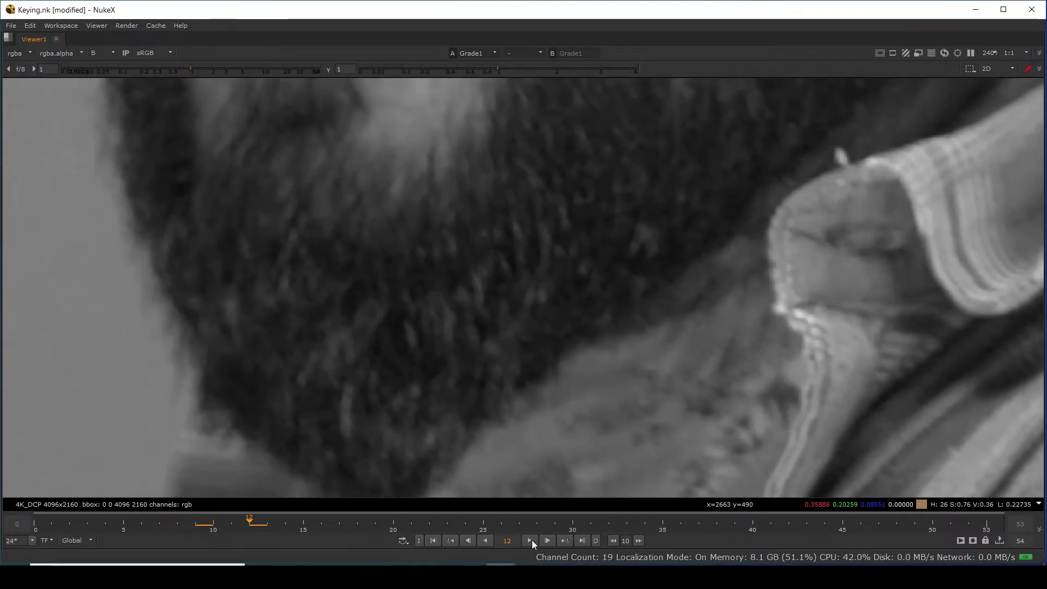
left_click(532, 540)
scroll(485, 357, "down", 4)
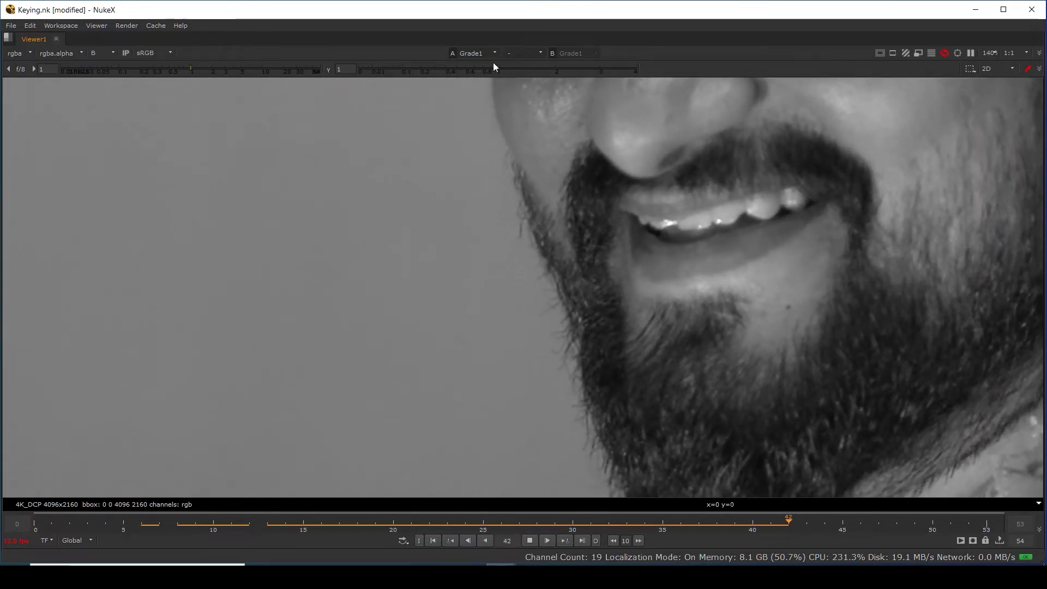
Lower the viewer gamma to 0.66 and examine the blue-channel noise in the screen area near the tracking marker during playback.
left_click_drag(494, 66, 471, 70)
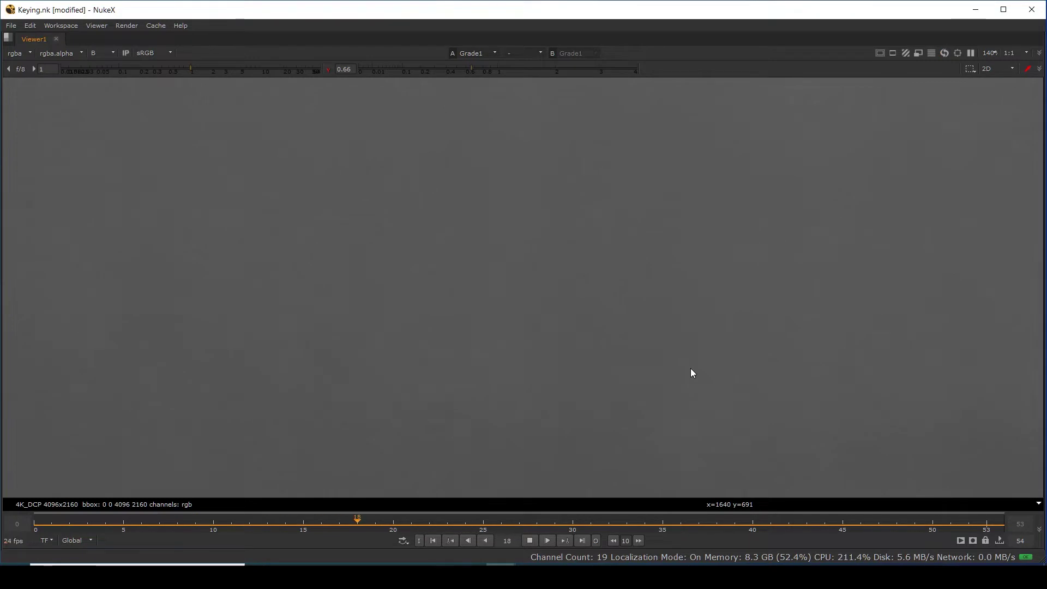
key("k")
key("Home")
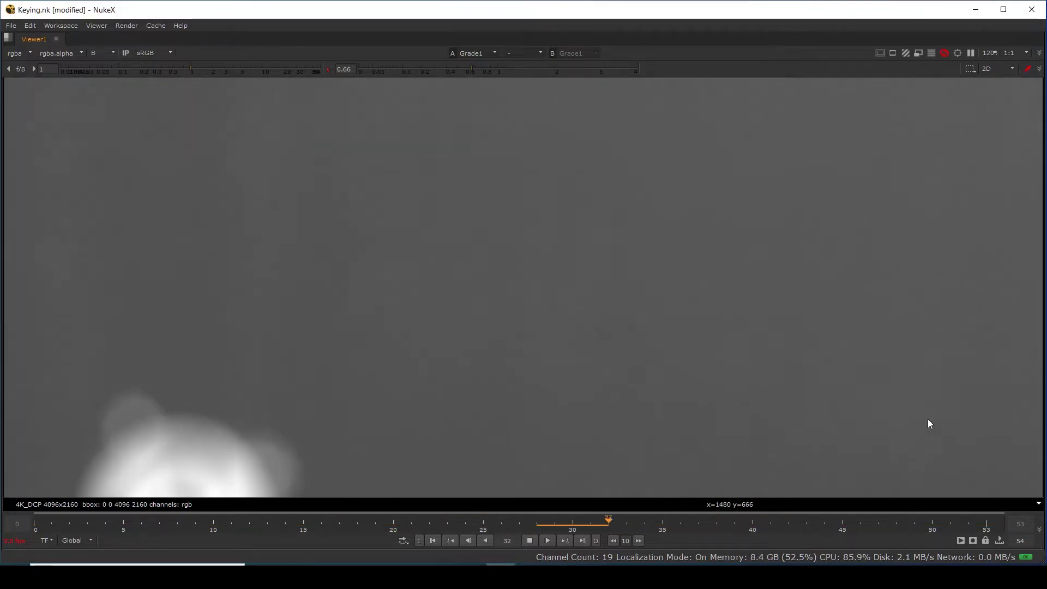
scroll(669, 344, "down", 1)
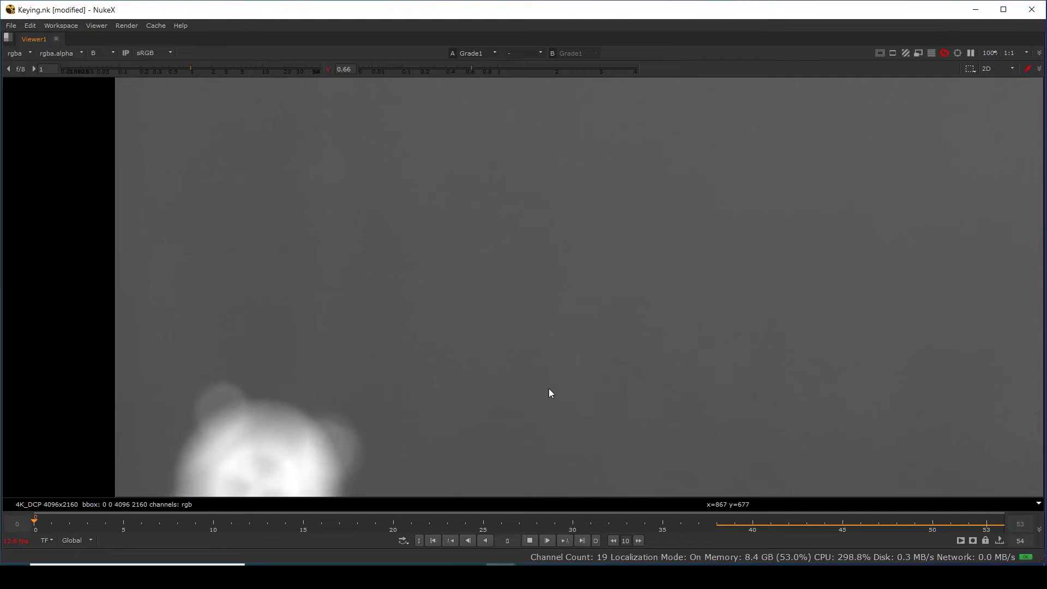
scroll(567, 404, "up", 4)
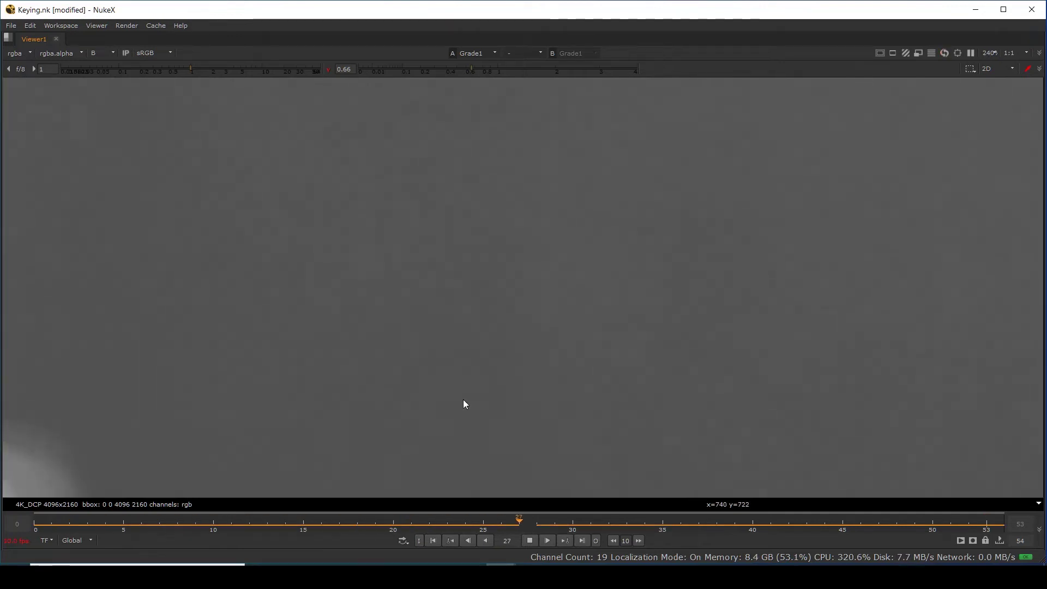
key("k")
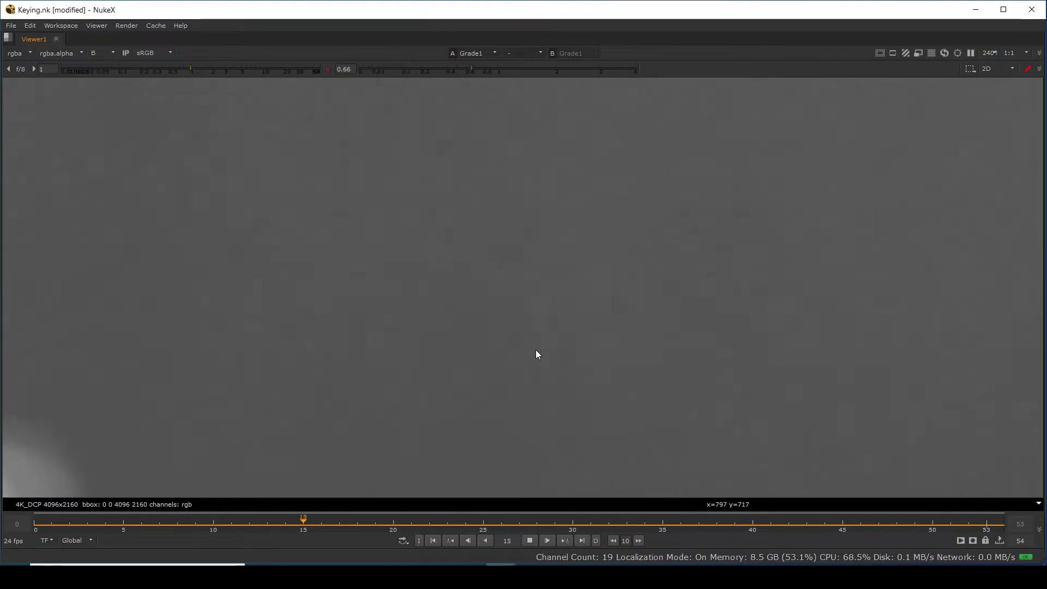
Fit the whole plate in full colour, stop playback and reset the viewer gamma to 1.
key("f")
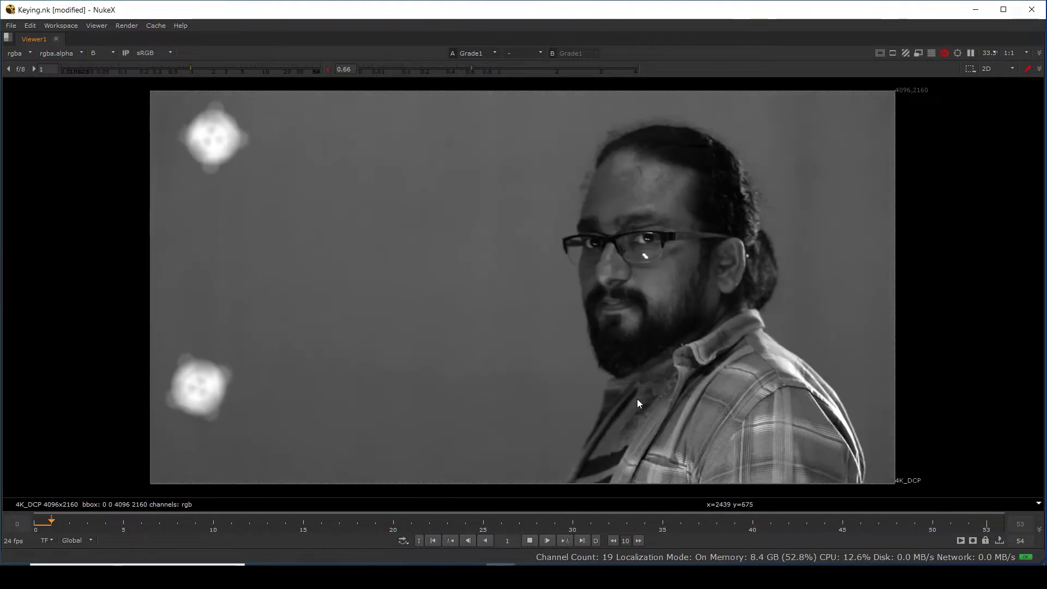
key("b")
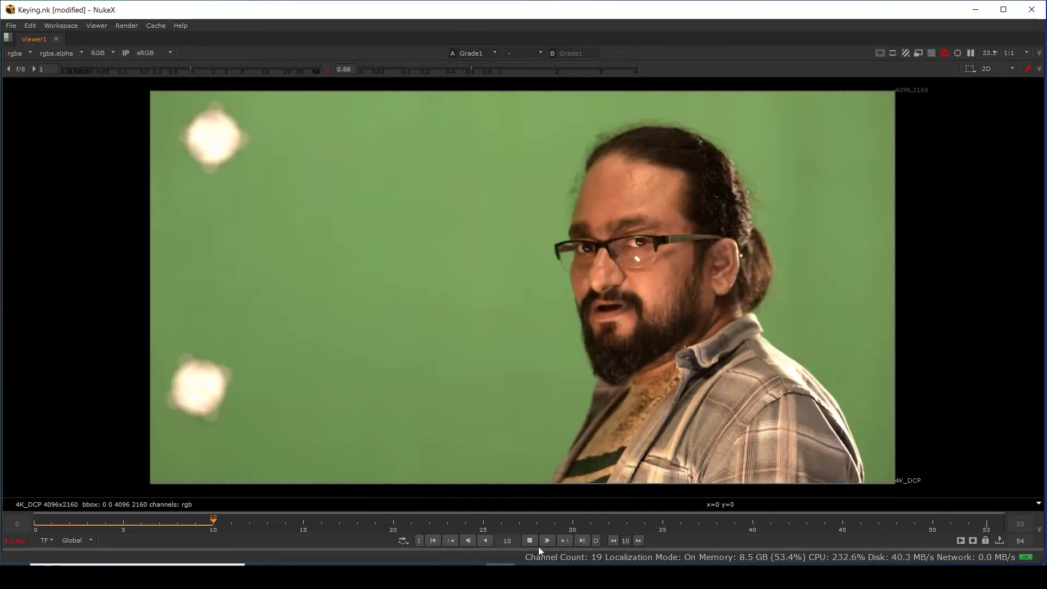
left_click(529, 540)
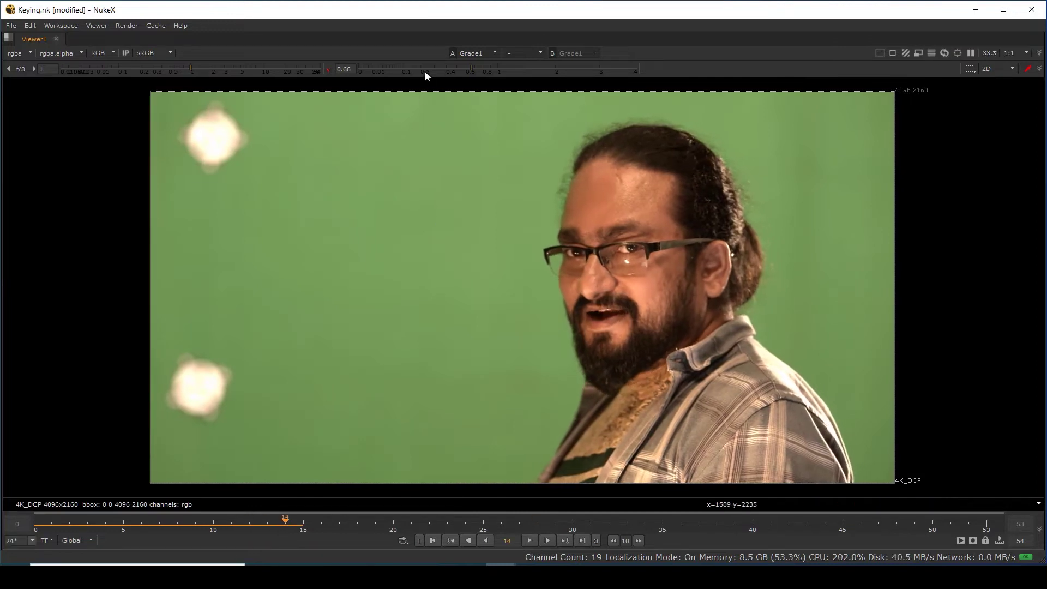
left_click(328, 69)
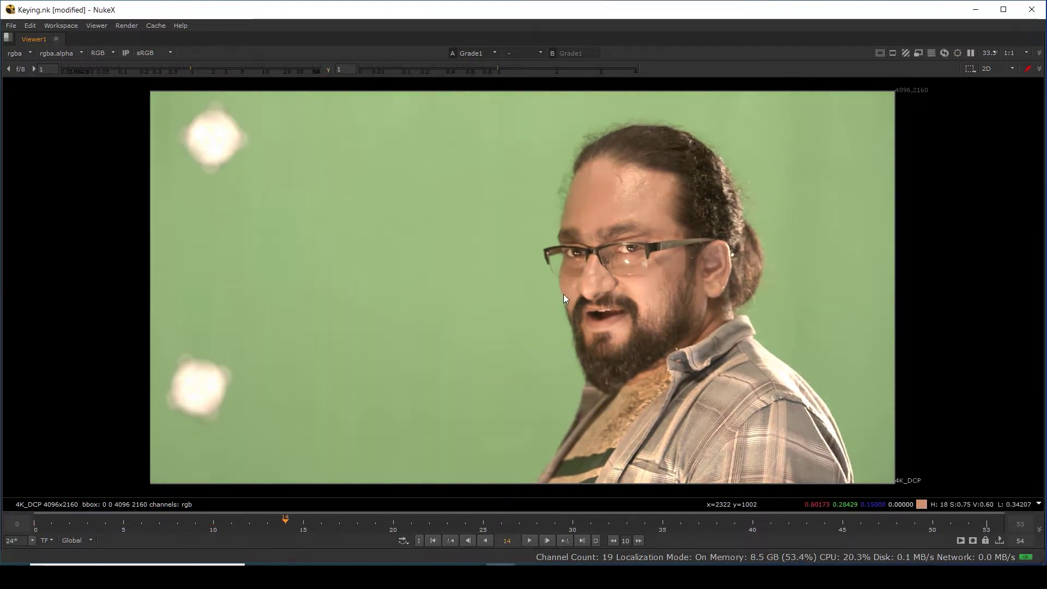
Return from the enlarged viewer to the full workspace and add a Denoise filter node in the node graph.
key("space")
scroll(464, 458, "down", 4)
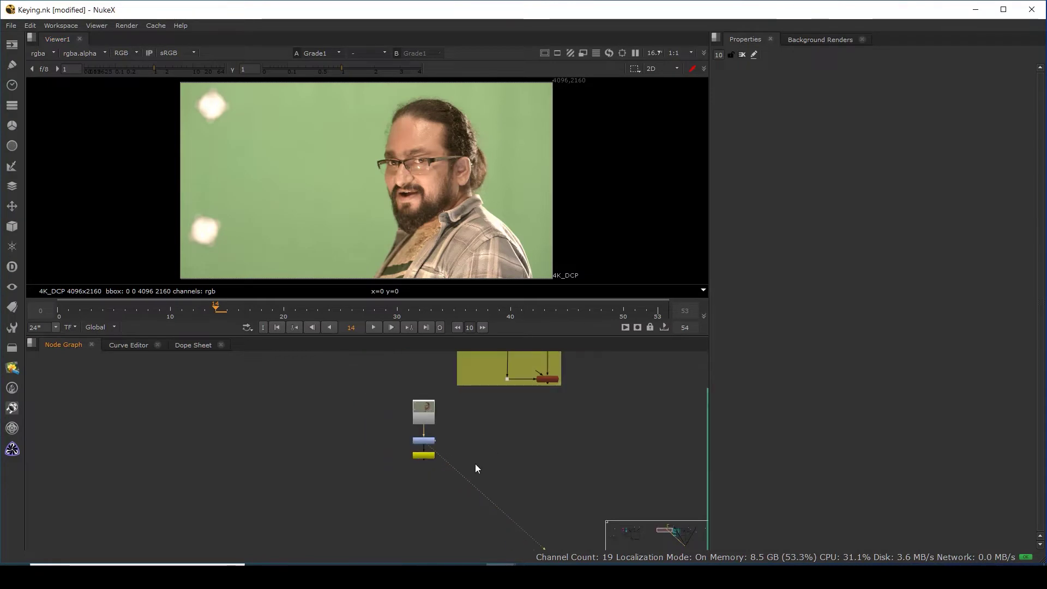
scroll(453, 453, "up", 2)
key("Tab")
type("den")
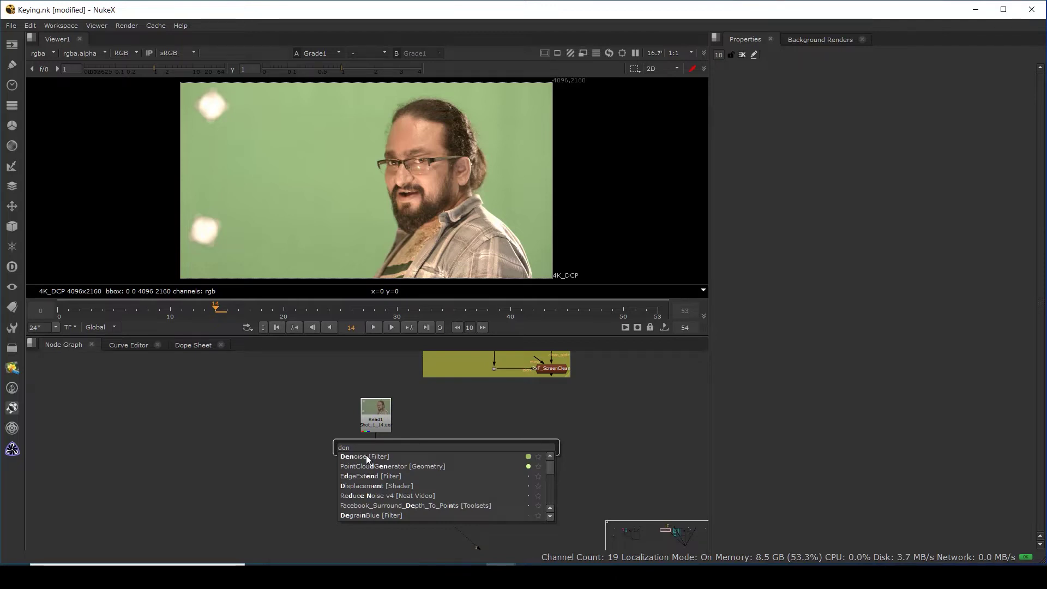
left_click(365, 456)
Connect the Denoise node's Source input to Grade1, place the node beside it and view its output.
middle_click_drag(515, 427, 517, 393)
scroll(463, 404, "up", 3)
left_click_drag(456, 404, 332, 431)
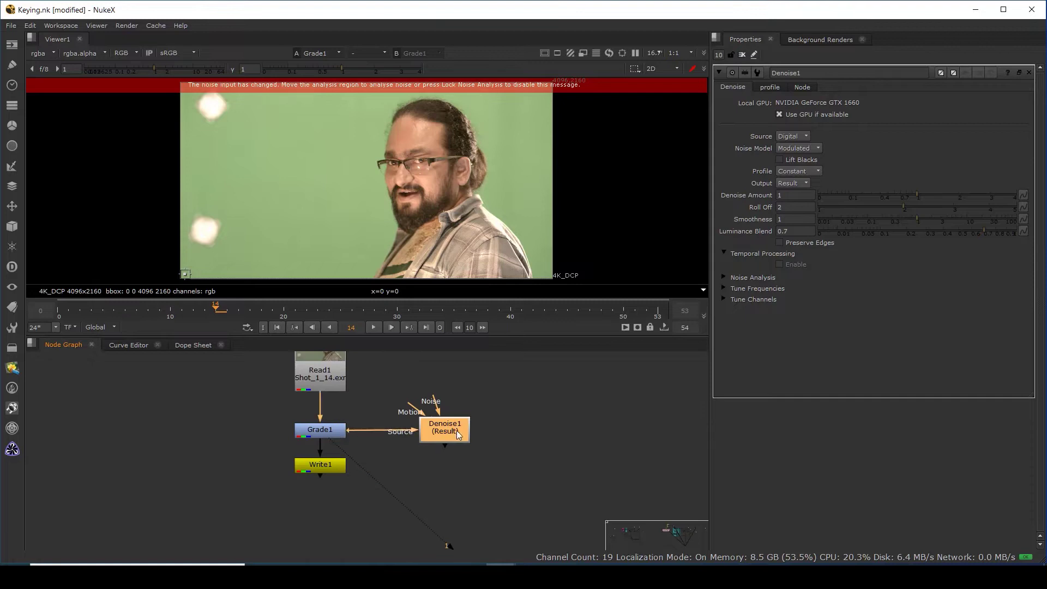
left_click_drag(453, 429, 472, 430)
key("1")
Place the Denoise analysis region over a clean patch of green screen between the tracking markers and the face.
left_click_drag(185, 274, 225, 269)
mouse_move(327, 176)
left_mouse_down()
mouse_move(342, 189)
mouse_move(330, 185)
left_mouse_up()
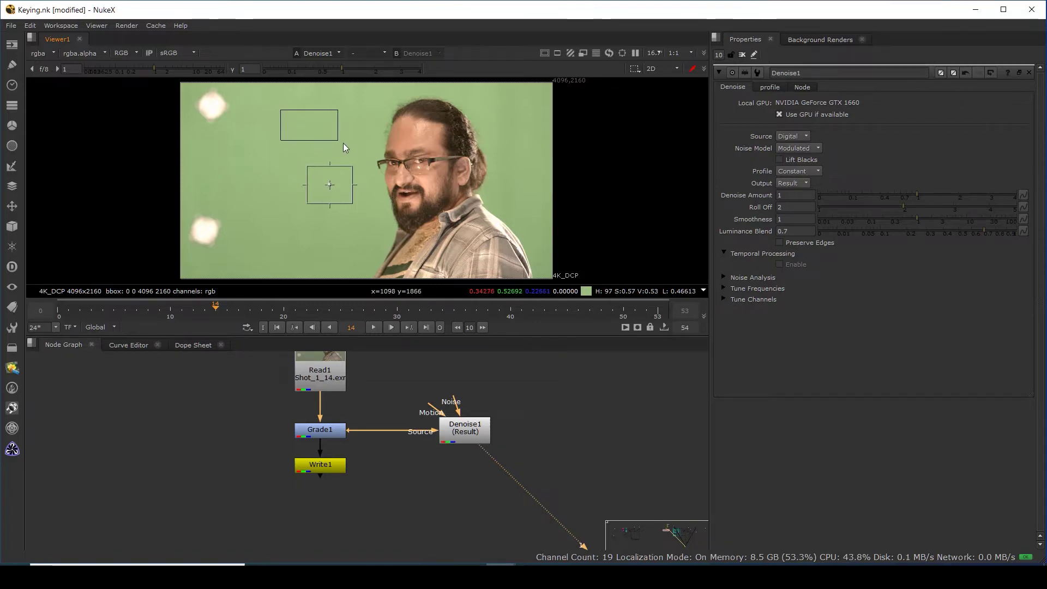
left_click_drag(361, 150, 365, 153)
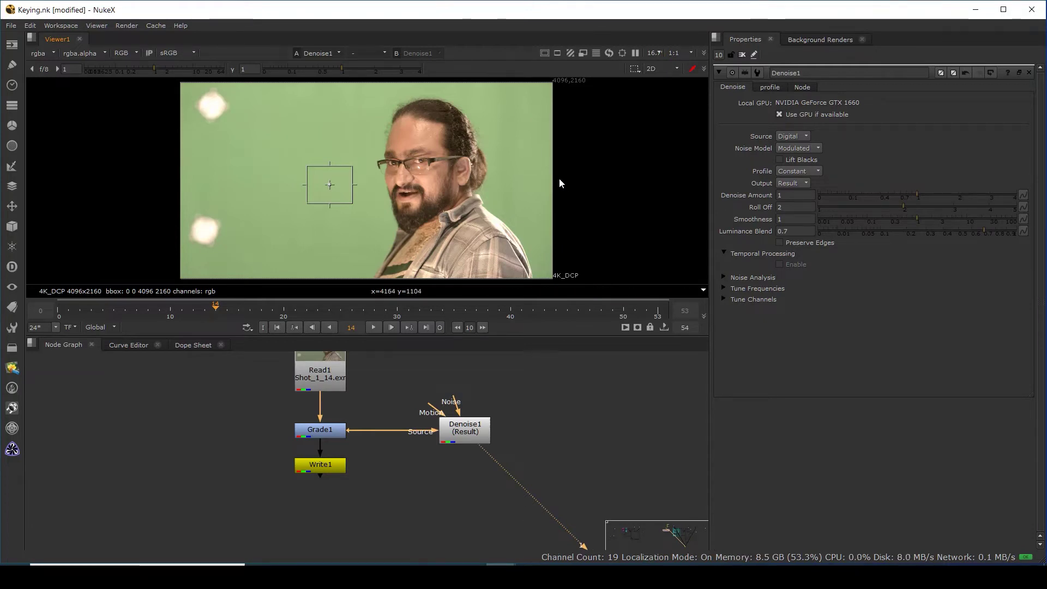
left_click_drag(371, 133, 444, 209, "ctrl+shift")
left_click(469, 221, "ctrl")
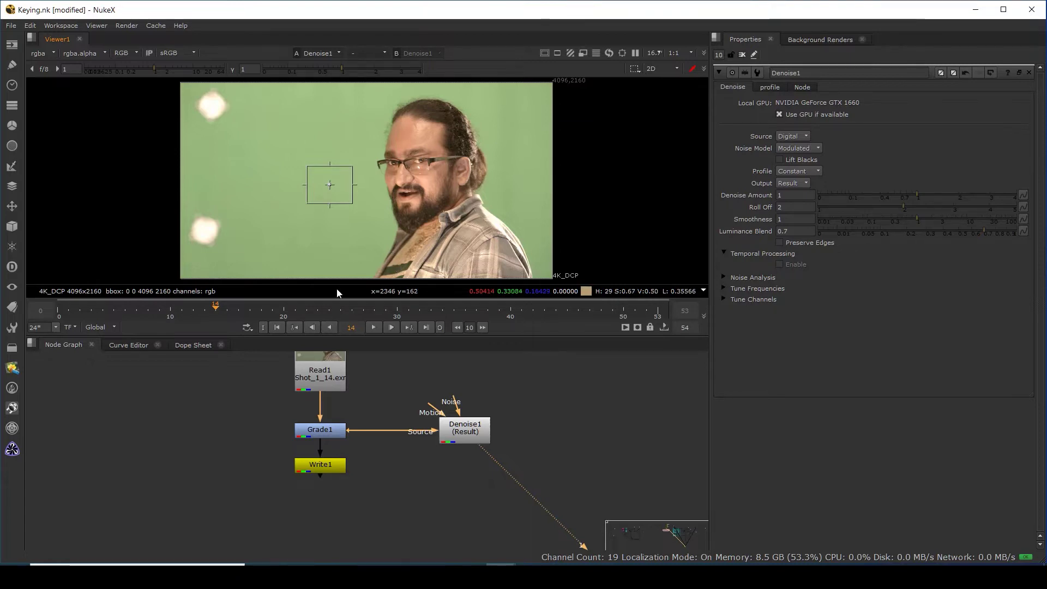
scroll(336, 190, "up", 3)
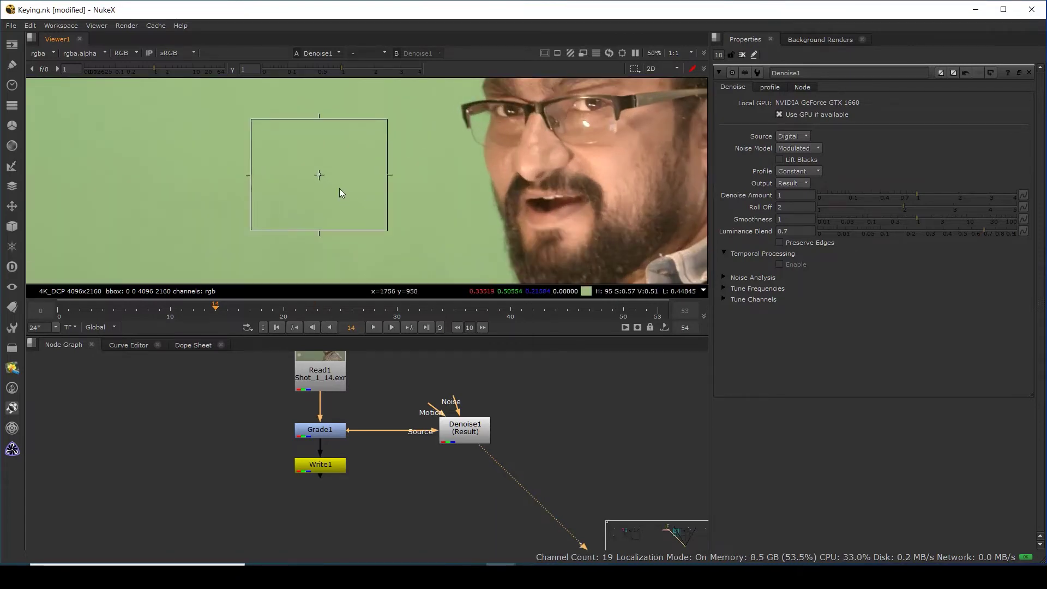
left_click_drag(320, 180, 322, 214)
scroll(411, 223, "down", 3)
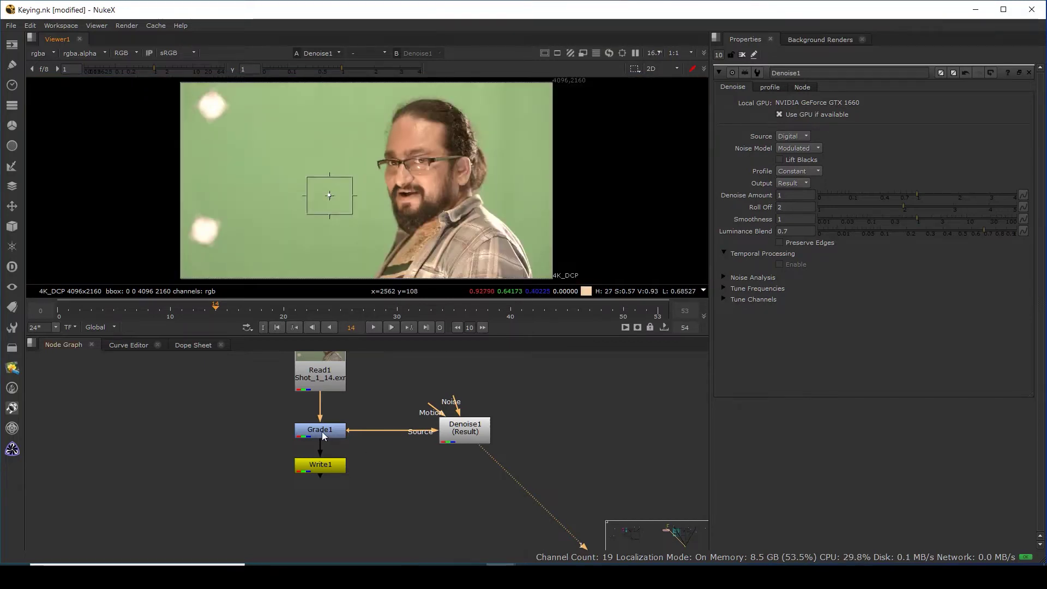
Examine the denoised blue channel up close around the collar and green screen, and switch to Grade1 in the enlarged viewer.
key("b")
scroll(392, 247, "up", 4)
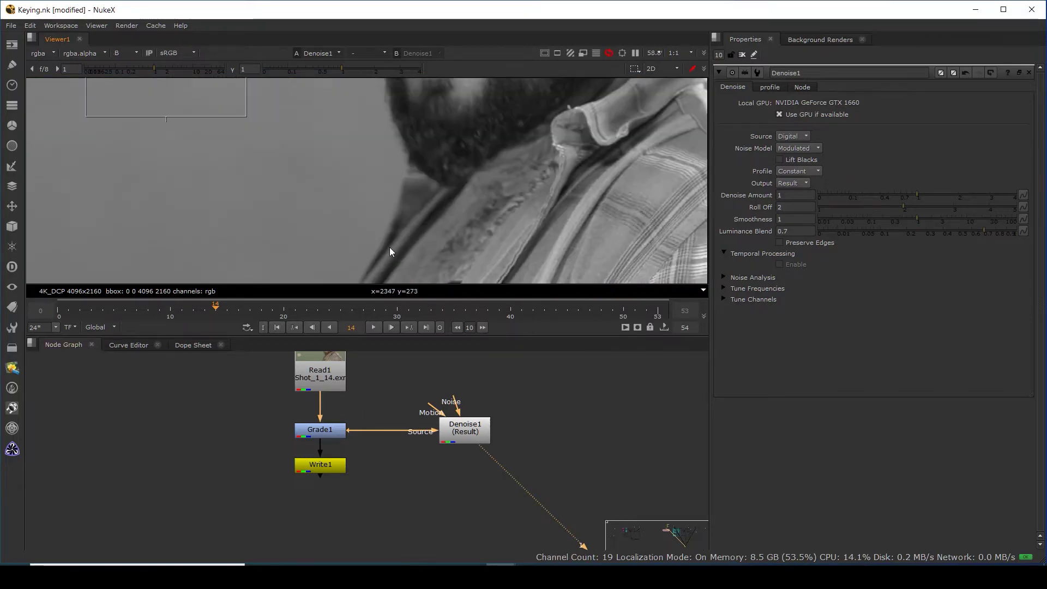
scroll(390, 248, "up", 3)
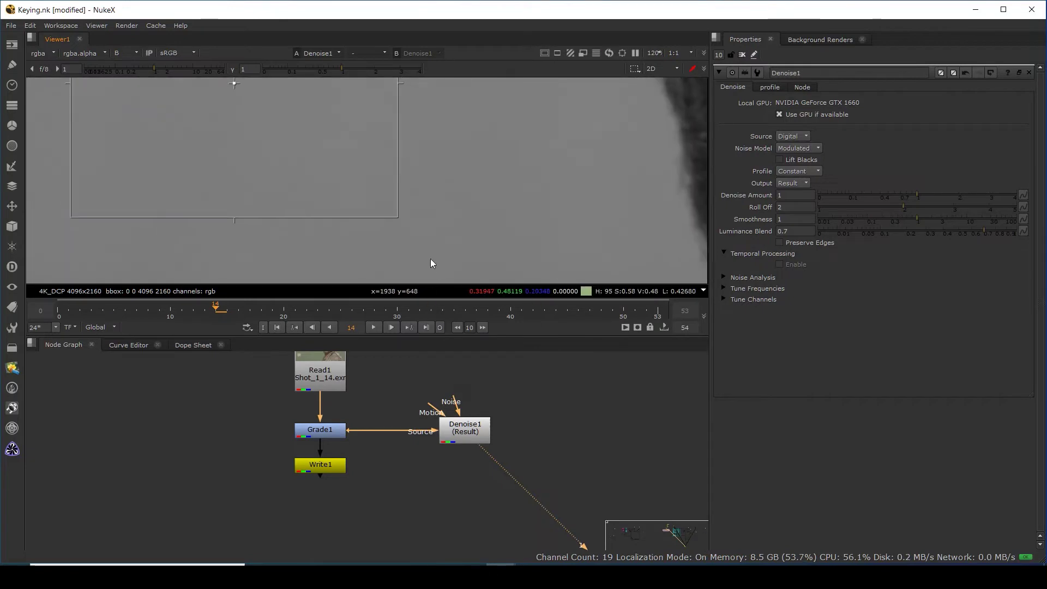
left_click(318, 431)
key("1")
key("space")
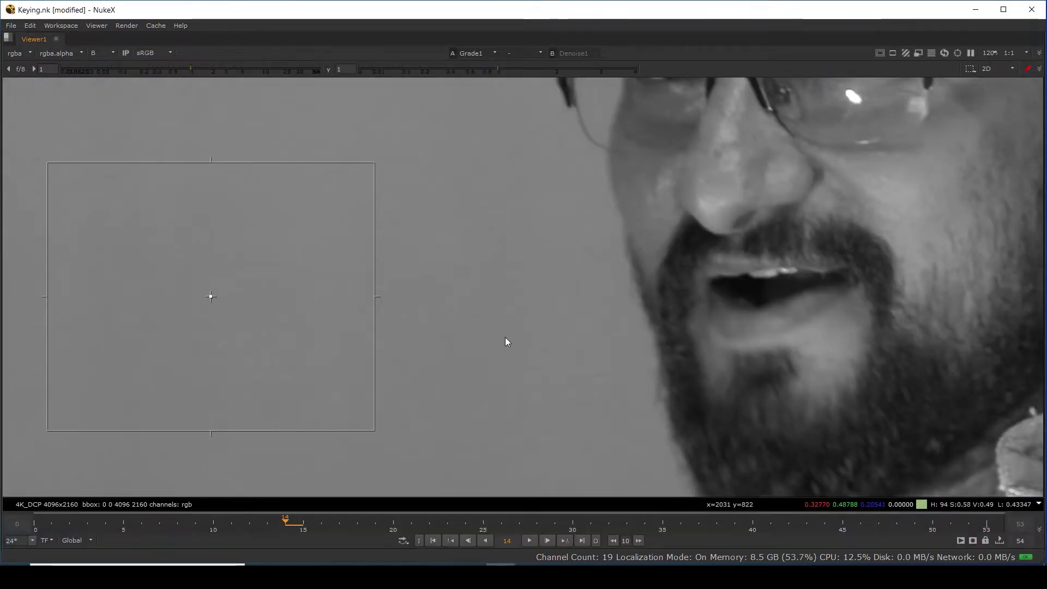
Lower the viewer gamma to 0.66 and compare the blue-channel noise of Grade1 and Denoise1 on the screen area near the collar.
scroll(604, 371, "up", 5)
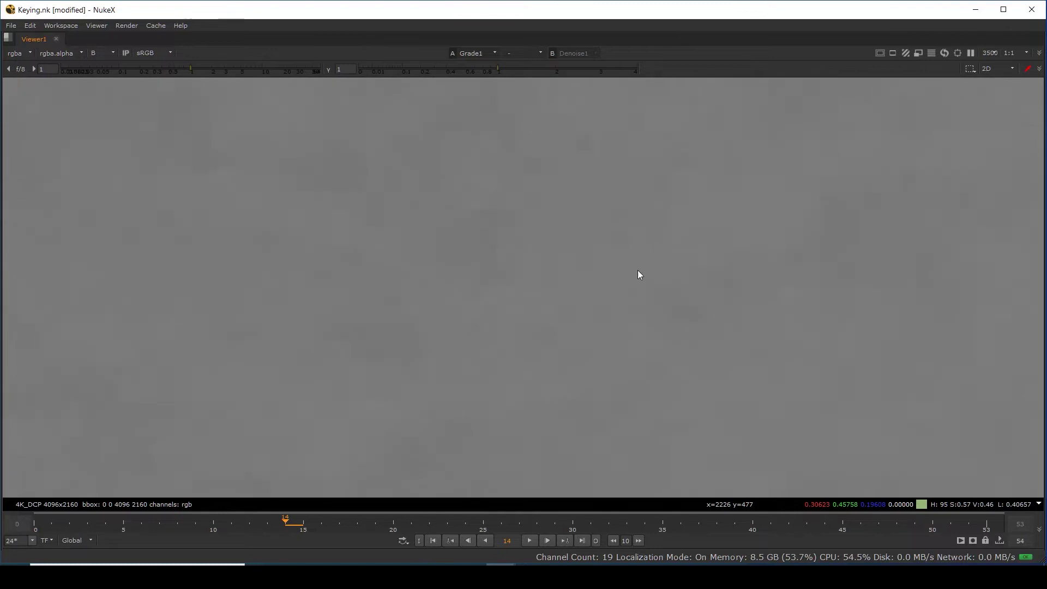
scroll(628, 295, "down", 1)
left_click_drag(498, 70, 470, 71)
middle_click_drag(551, 371, 793, 193)
key("1")
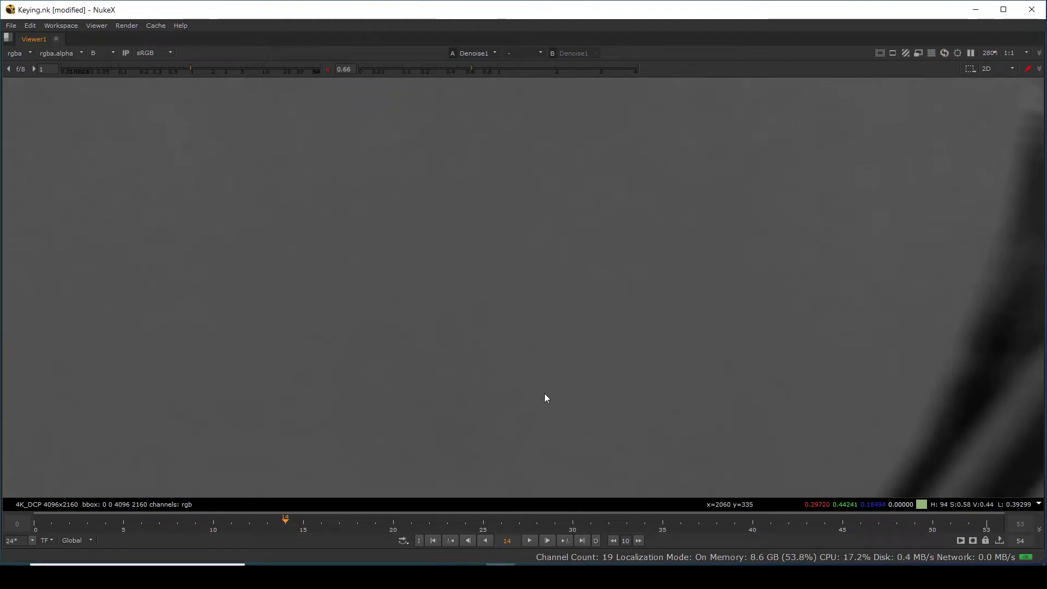
key("1")
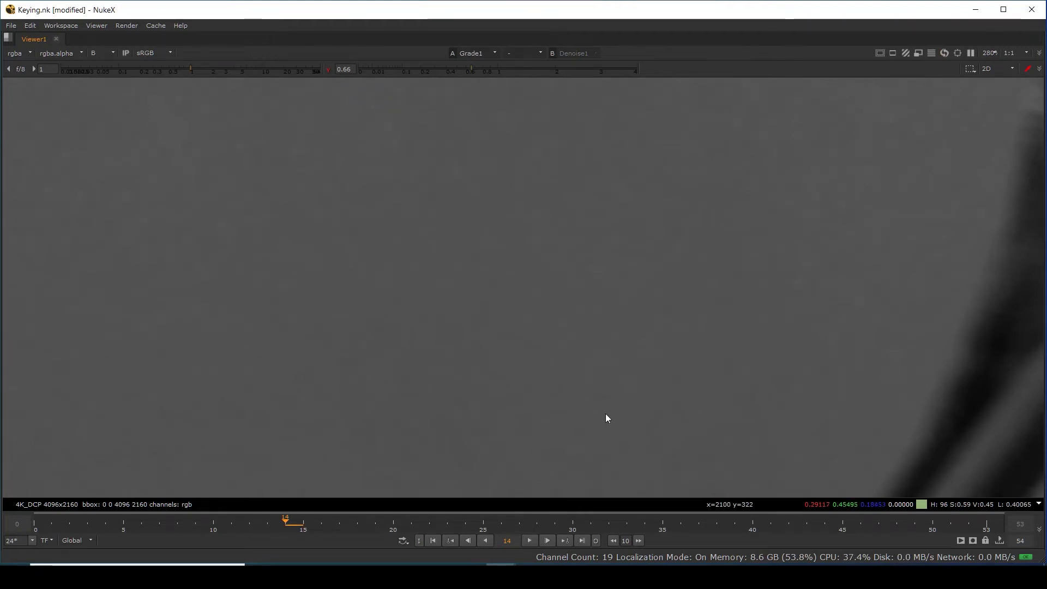
key("1")
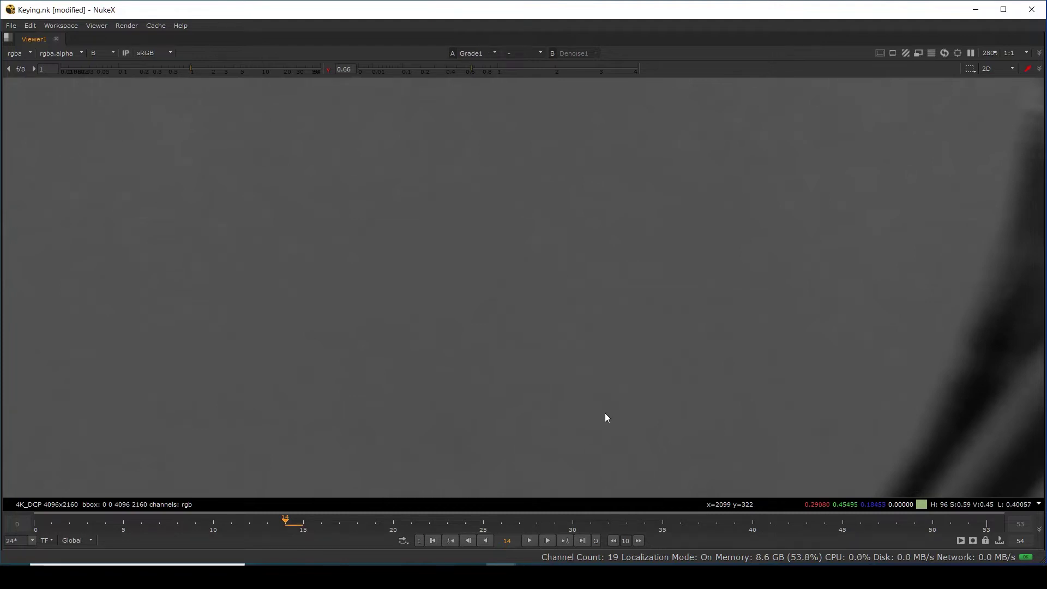
Examine the denoised blue channel up close on the cheek, glasses and forehead, then compare the whole frame with Grade1.
key("2")
key("f")
scroll(668, 260, "up", 5)
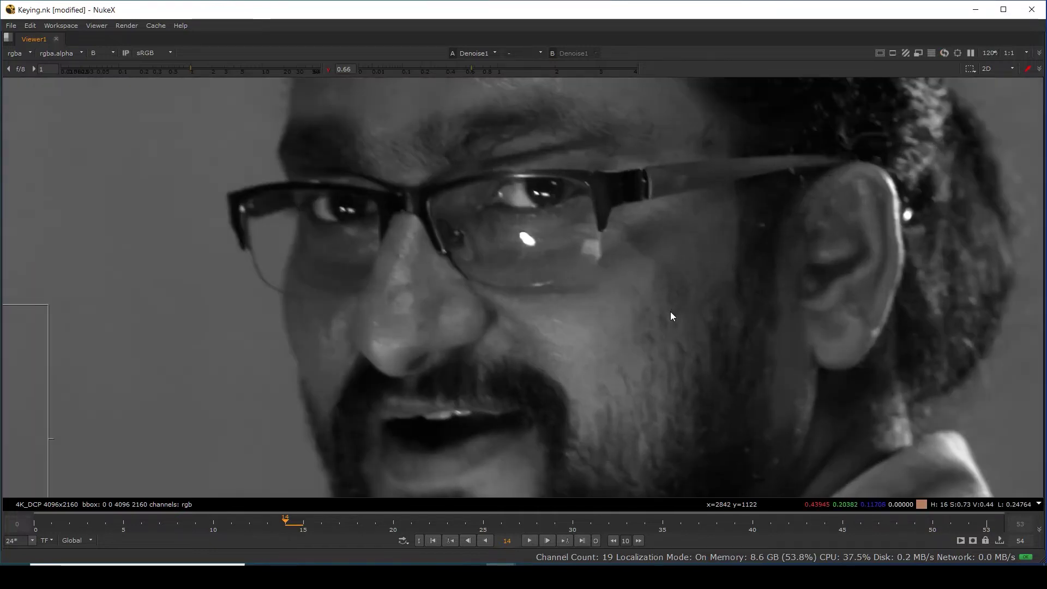
scroll(670, 316, "up", 3)
scroll(496, 333, "down", 3)
scroll(499, 333, "up", 6)
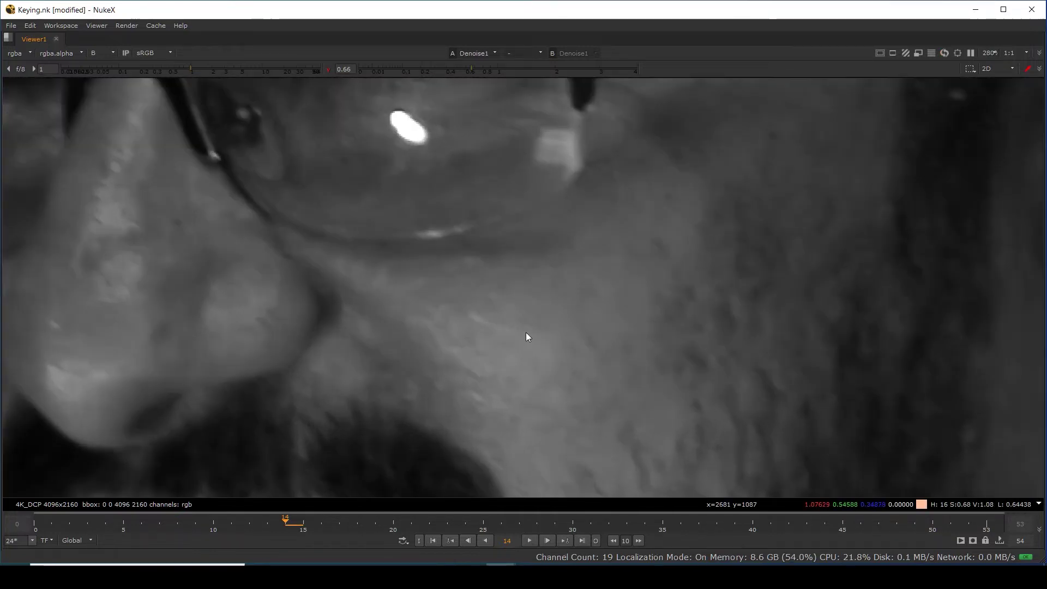
scroll(466, 361, "down", 4)
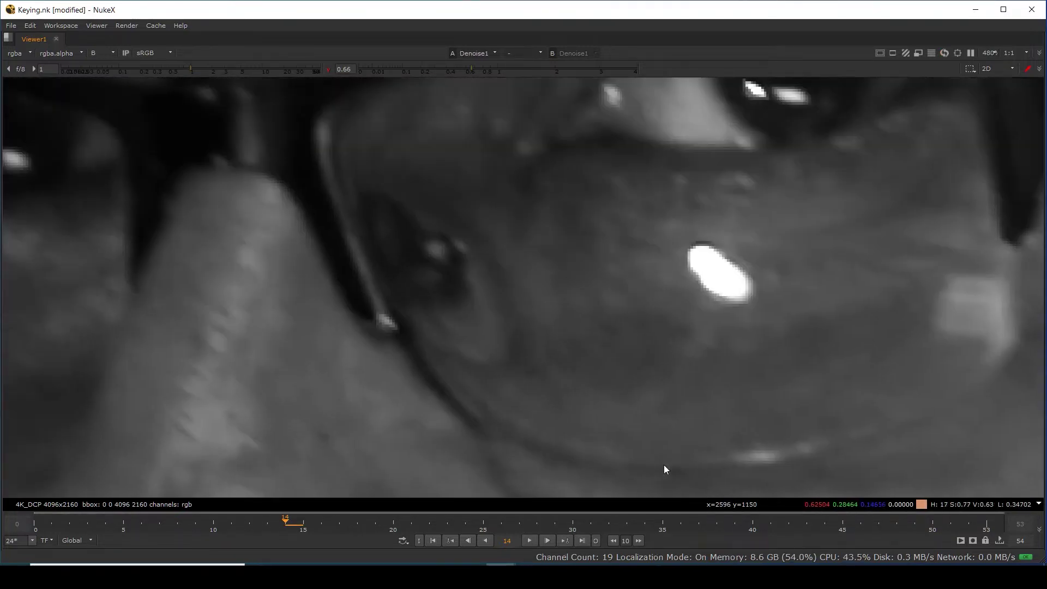
middle_click_drag(500, 244, 481, 450)
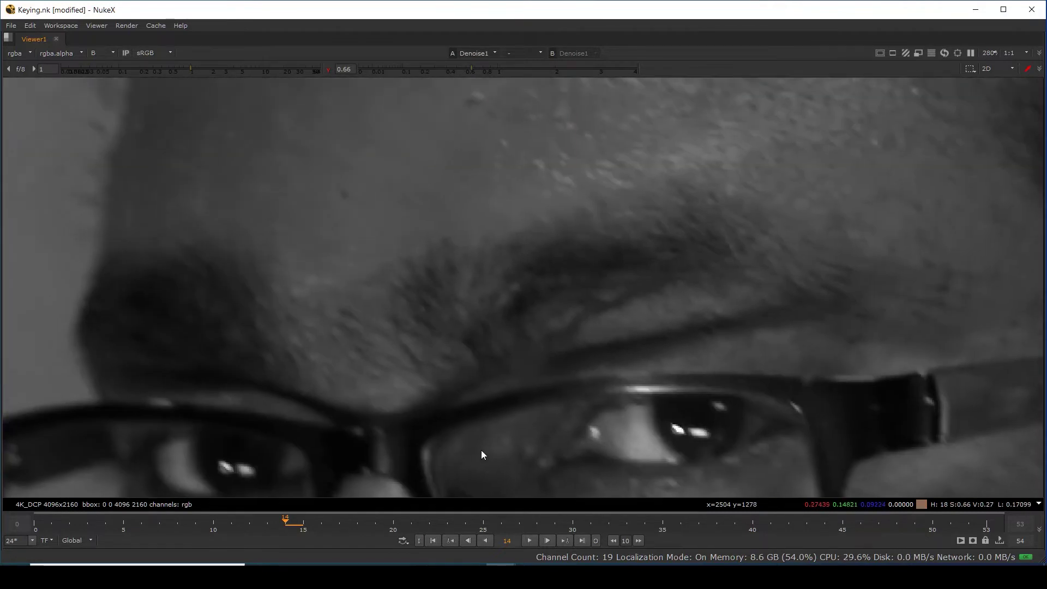
scroll(559, 231, "down", 15)
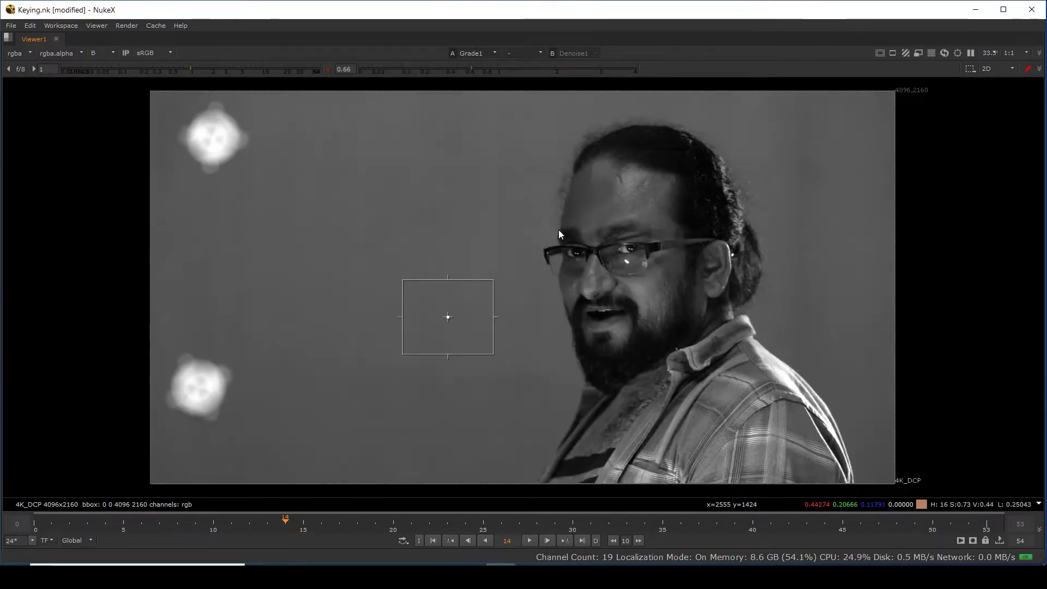
Reset the viewer gamma to 1, check the red and green channels of Grade1 and return to full colour.
left_click(443, 68, "ctrl")
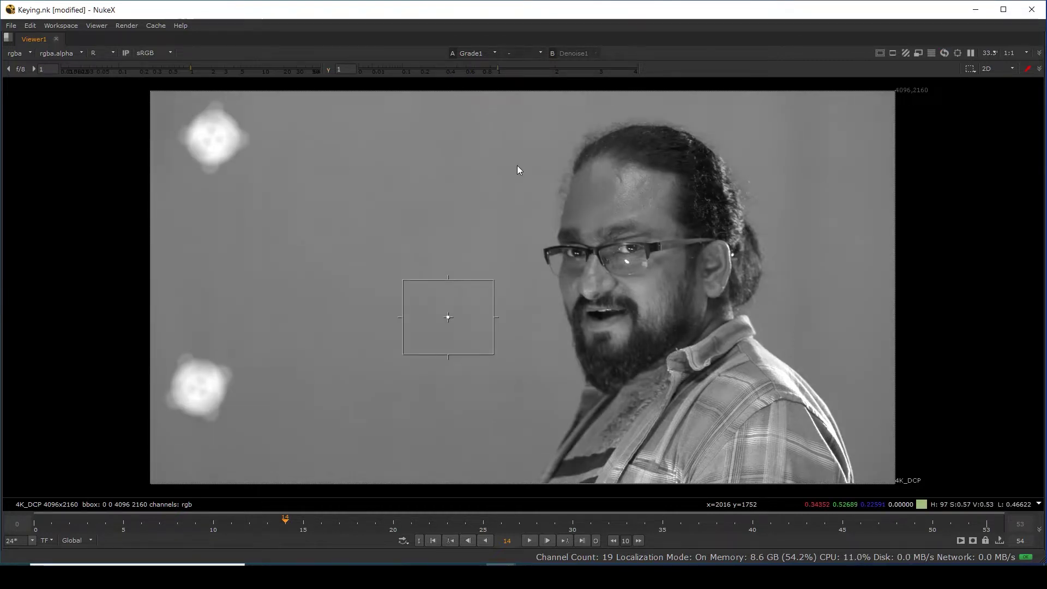
key("g")
key("g")
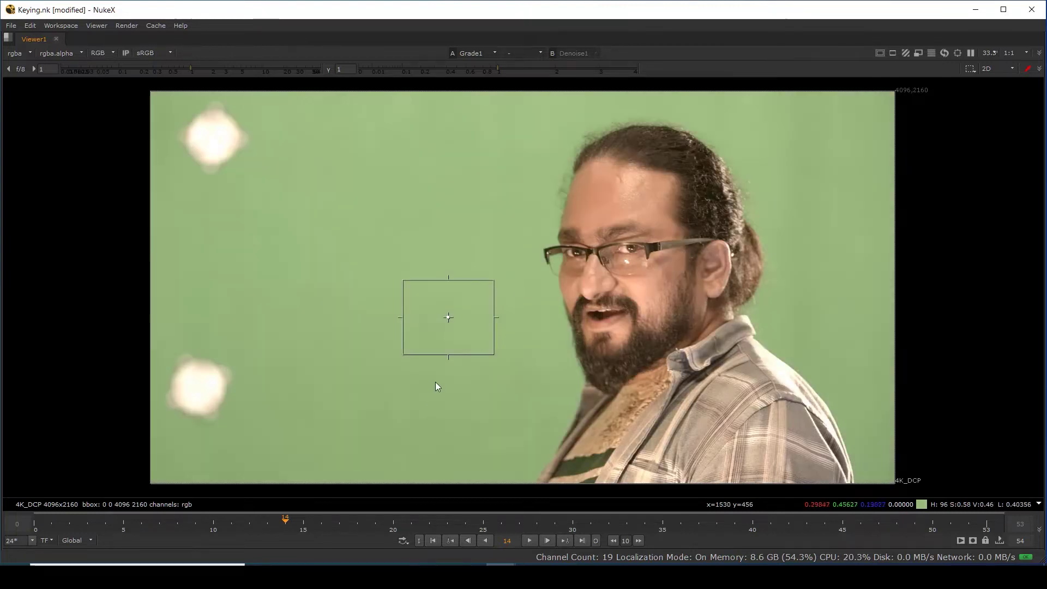
Restore the full workspace and delete the Denoise node.
key("space")
left_click(475, 434)
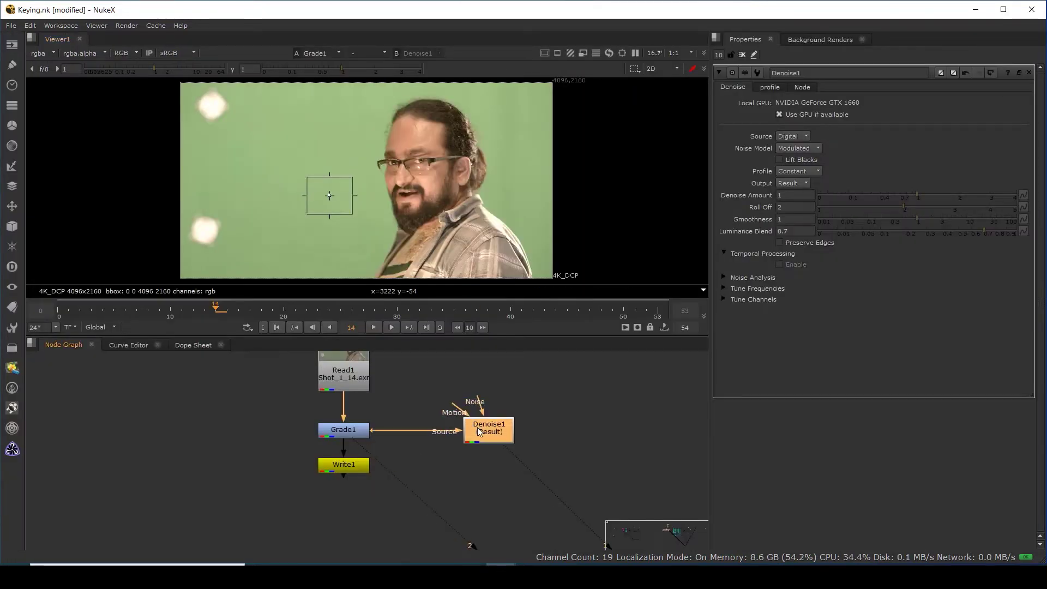
key("Delete")
left_click(508, 457)
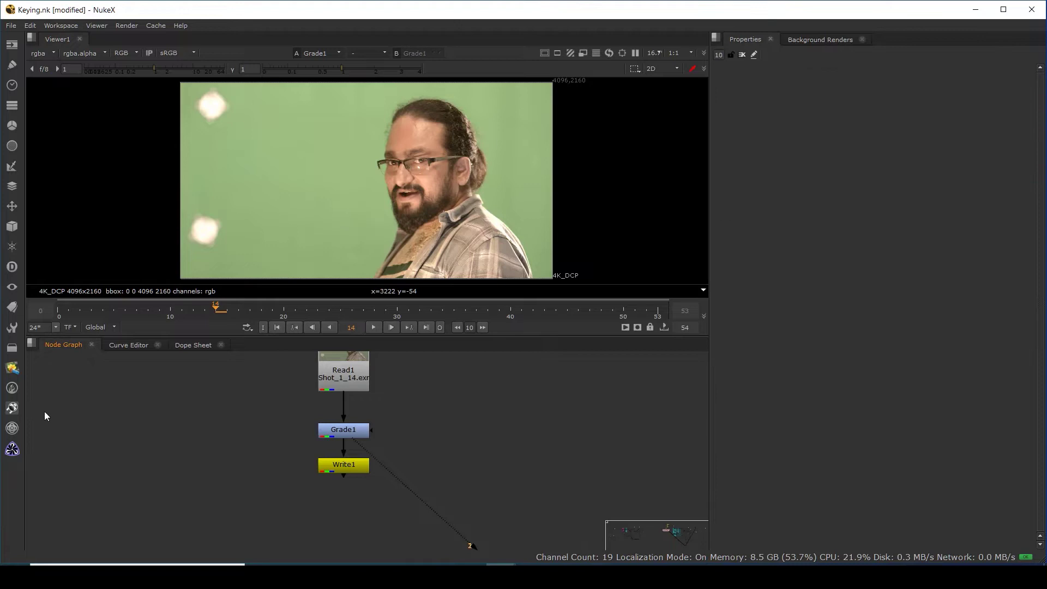
Add a Neat Video Reduce Noise v4 node, connect its Source input to Grade1 and view its output.
left_click(13, 368)
left_click(61, 368)
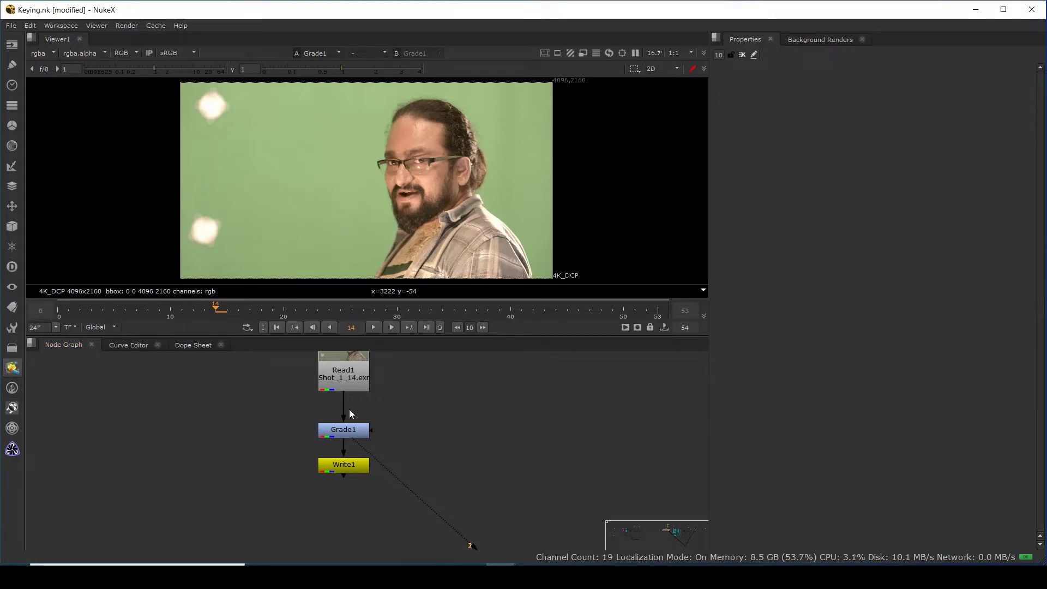
left_click_drag(498, 440, 384, 432)
left_click_drag(498, 445, 495, 436)
key("1")
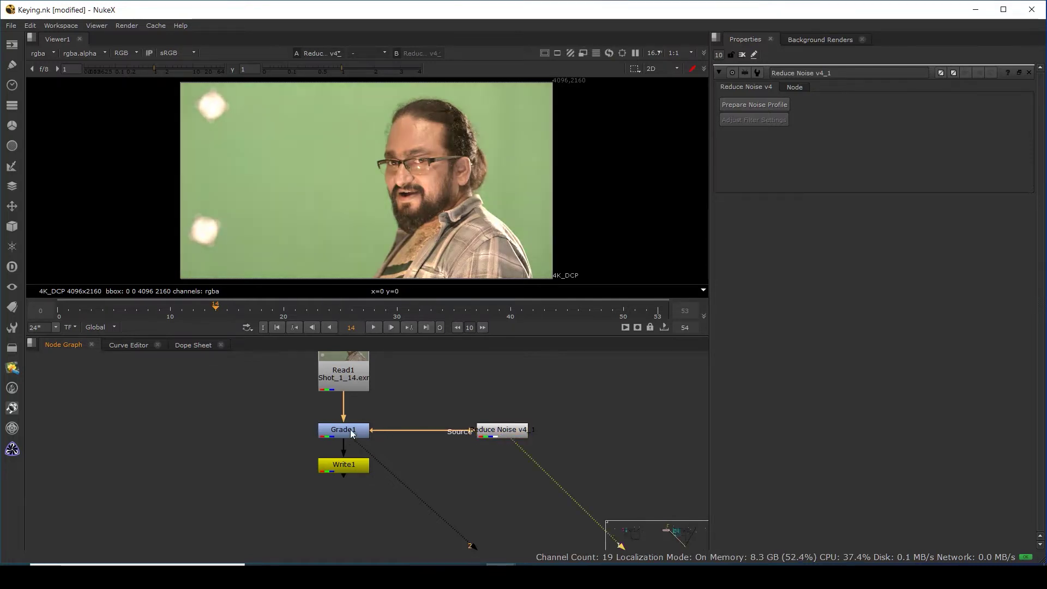
Prepare a Neat Video noise profile with Progressive scan type, auto-profiling a 512 x 512 patch of the green screen, and apply it.
left_click(502, 429)
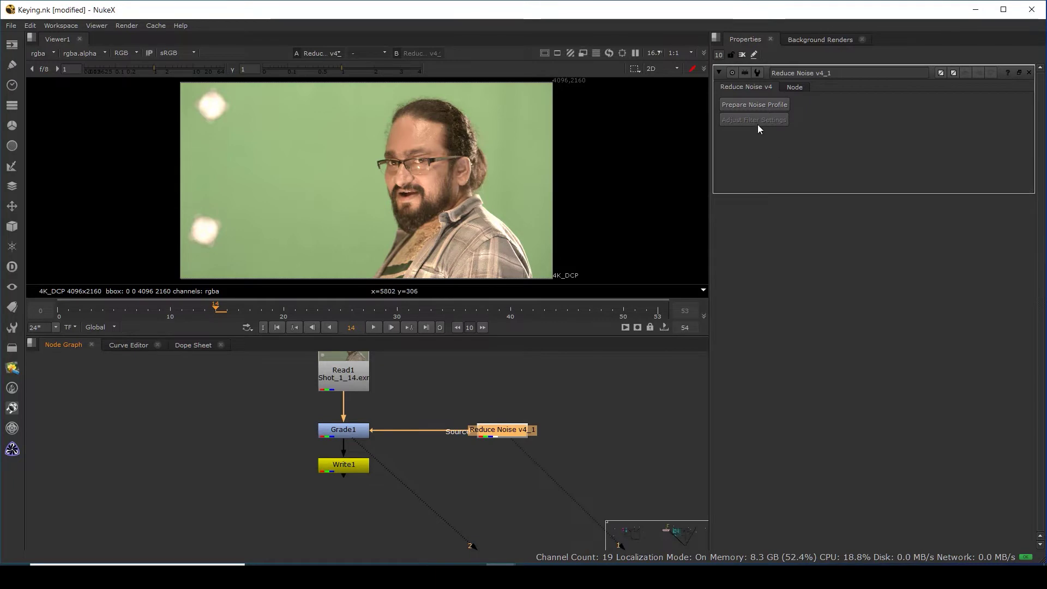
left_click(741, 104)
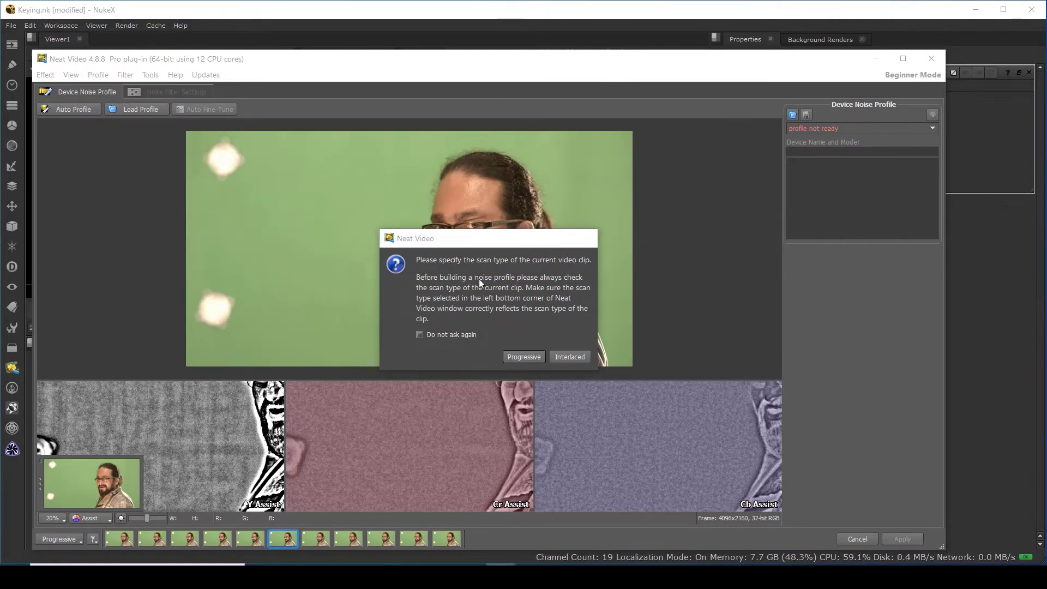
left_click(523, 356)
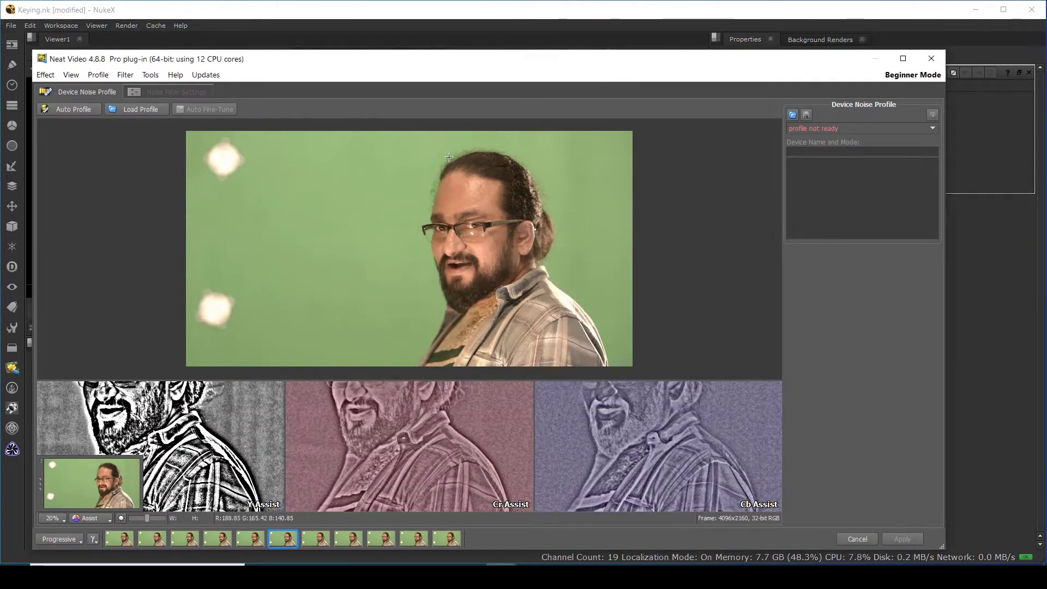
left_click(306, 206)
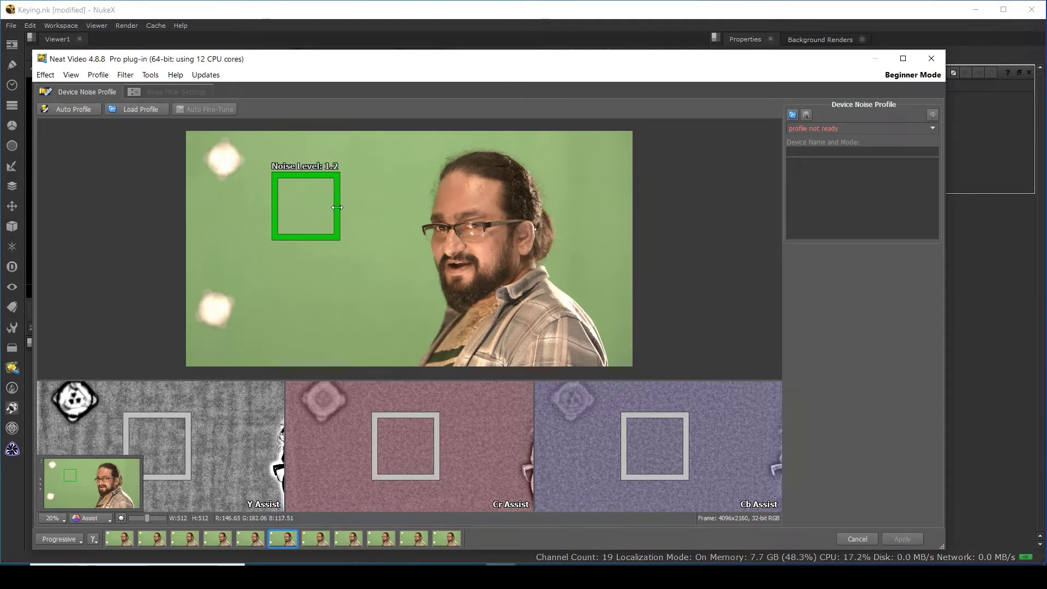
left_click(77, 110)
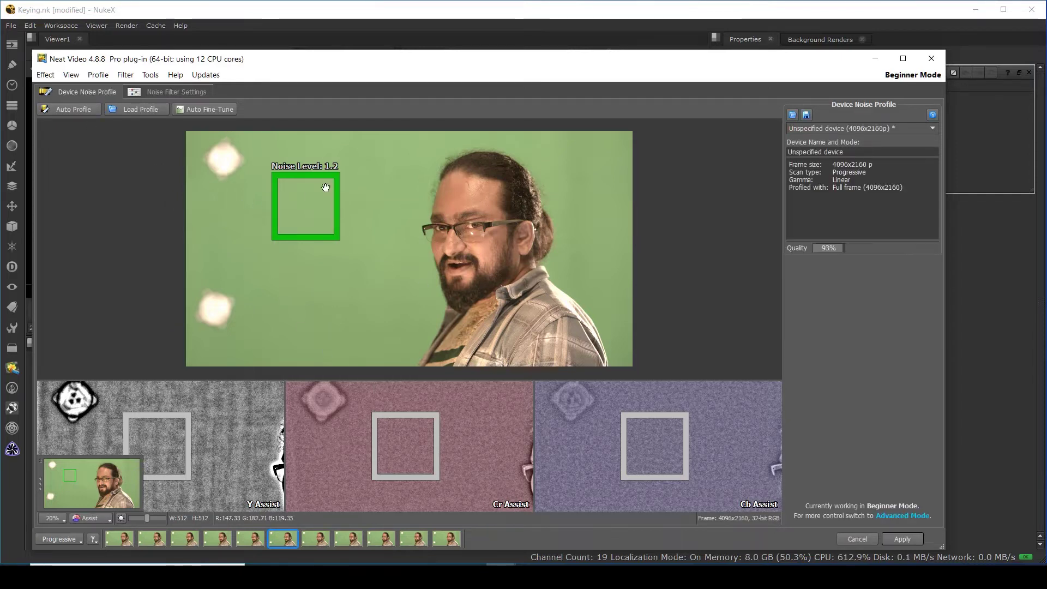
left_click(895, 542)
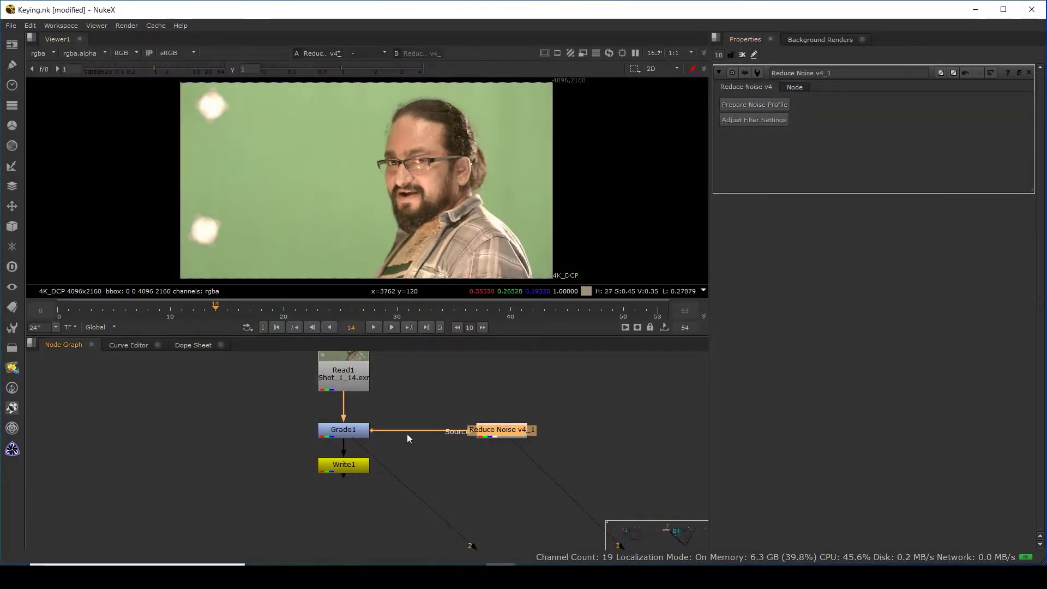
Compare Grade1 with the Reduce Noise v4 output in the enlarged viewer, examining the blue-channel grain on the green screen up close.
left_click(345, 433)
key("1")
key("space")
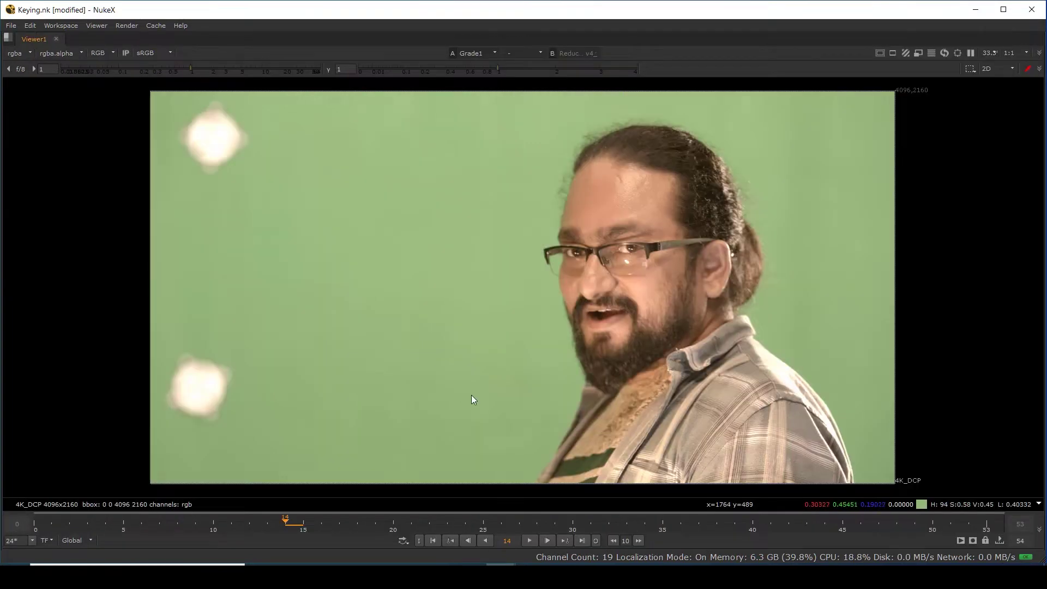
key("b")
scroll(506, 423, "up", 5)
scroll(507, 421, "up", 6)
key("2")
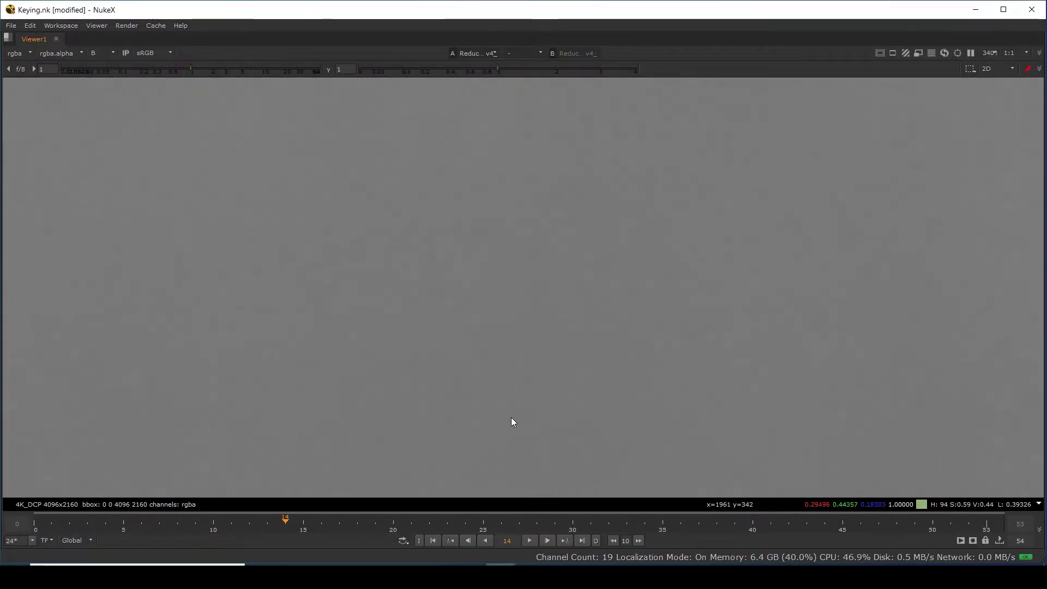
key("1")
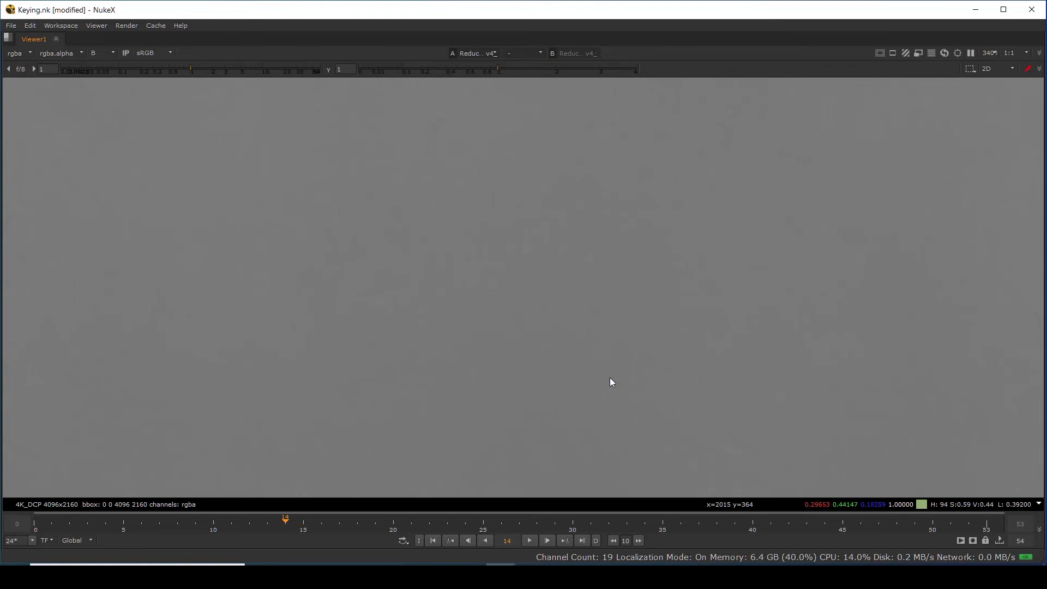
Compare Grade1 with the Reduce Noise v4 output in the blue channel around the man's face and glasses, examining edge and skin detail.
scroll(613, 377, "down", 3)
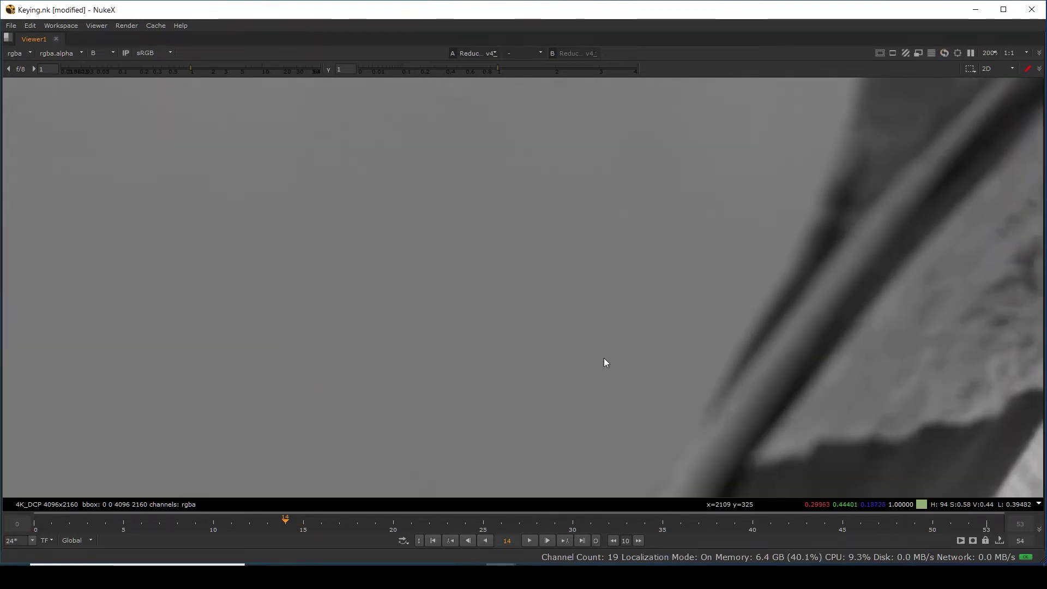
middle_click_drag(604, 358, 596, 315)
middle_click_drag(796, 184, 577, 528)
key("1")
key("2")
key("1")
scroll(612, 321, "up", 5)
scroll(616, 328, "down", 4)
key("1")
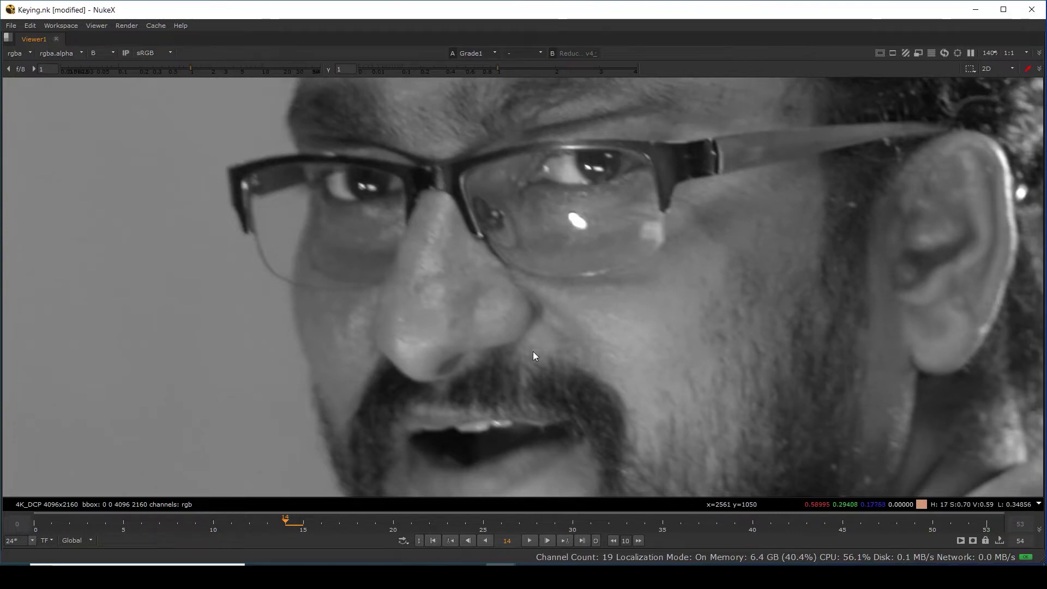
scroll(534, 210, "up", 3)
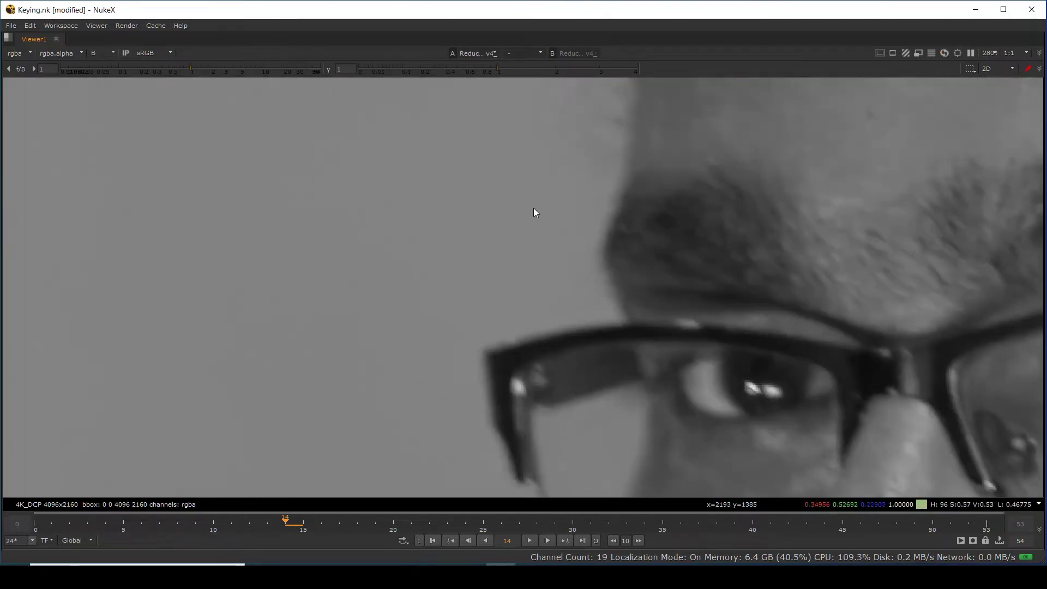
scroll(493, 313, "down", 5)
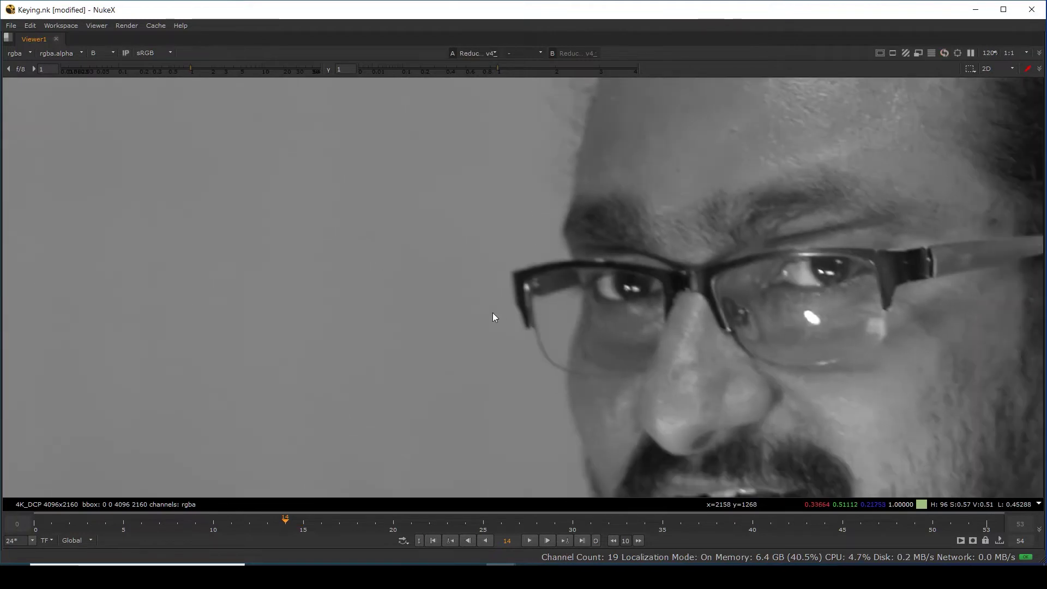
scroll(665, 294, "up", 8)
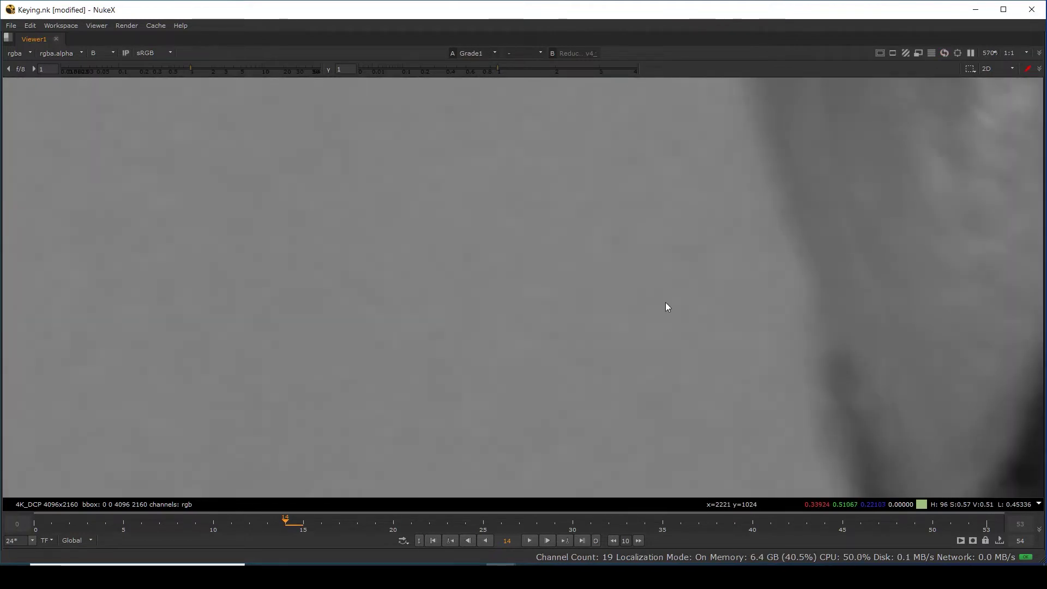
scroll(665, 302, "down", 1)
scroll(668, 308, "down", 8)
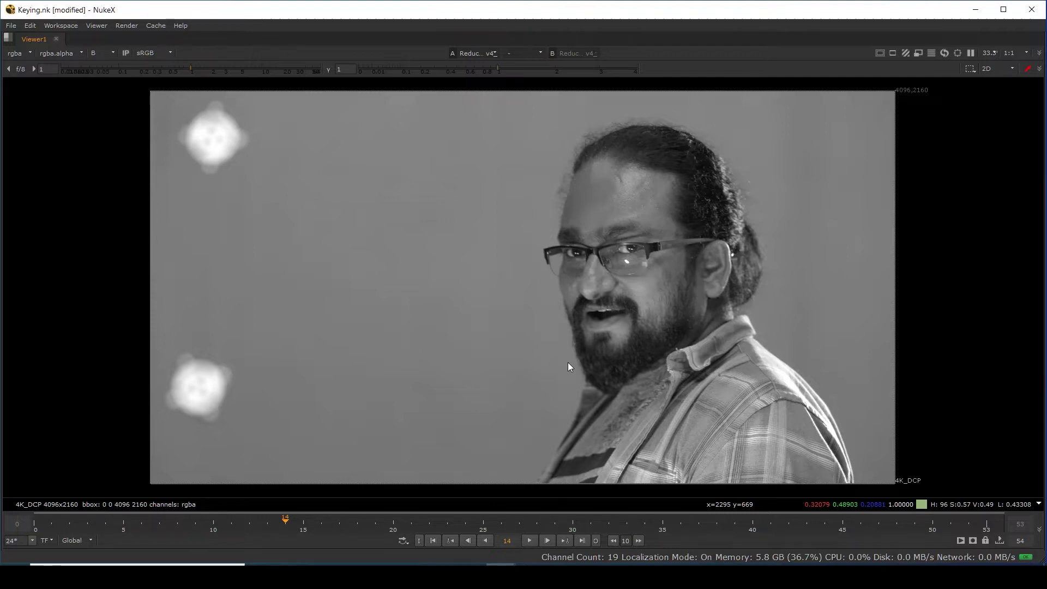
Check the red channel of the Reduce Noise v4 output, return to full RGB and restore the full workspace.
key("r")
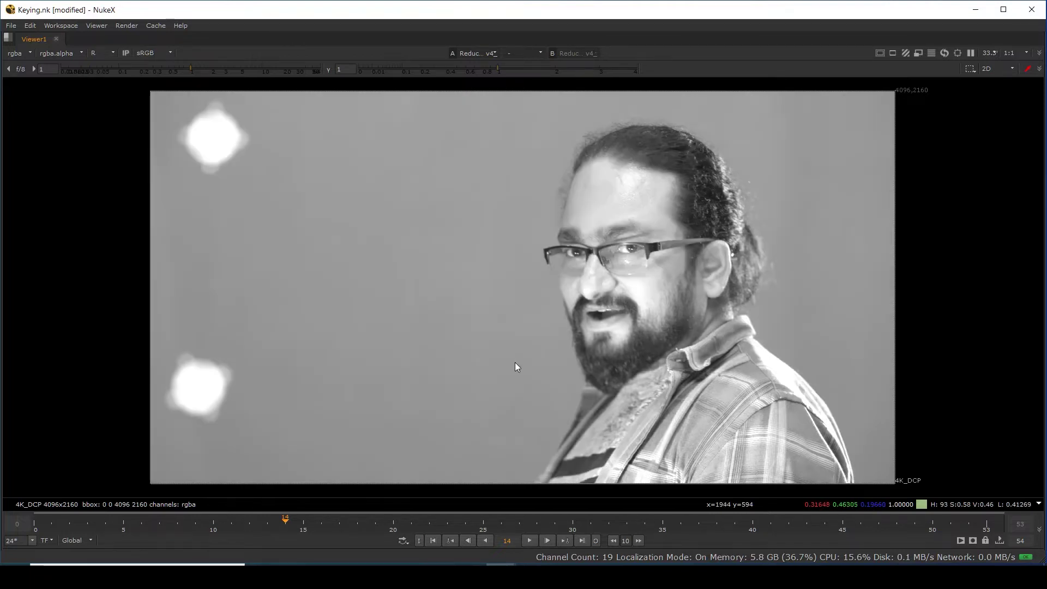
key("r")
scroll(496, 394, "down", 1)
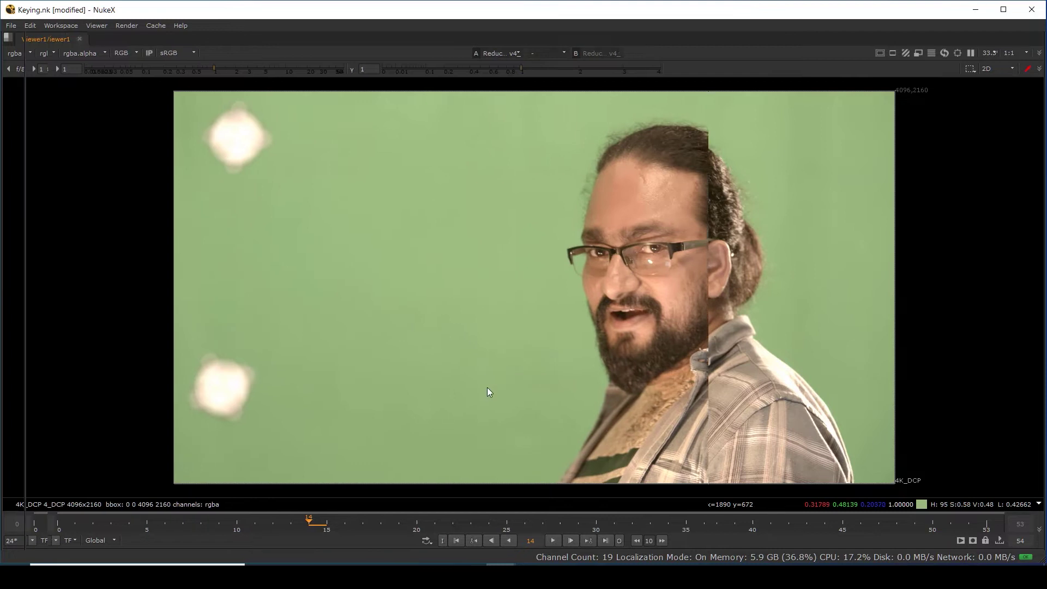
key("space")
Locate the Read4 node holding the Shot_1_Denoised_14.exr plate in the node graph and view it.
scroll(369, 468, "down", 5)
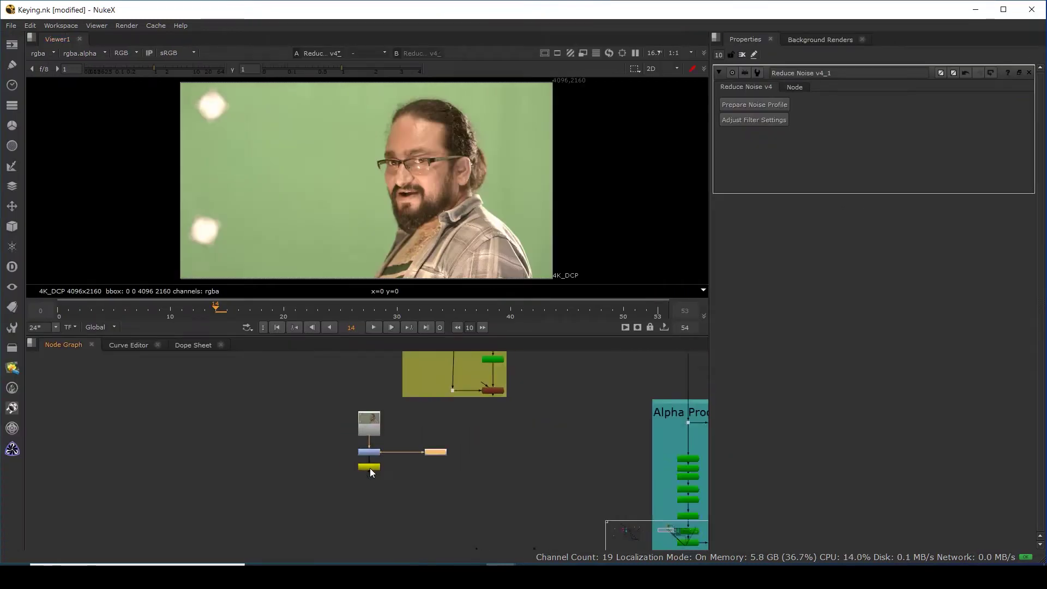
middle_click_drag(479, 468, 155, 569)
left_click(314, 445)
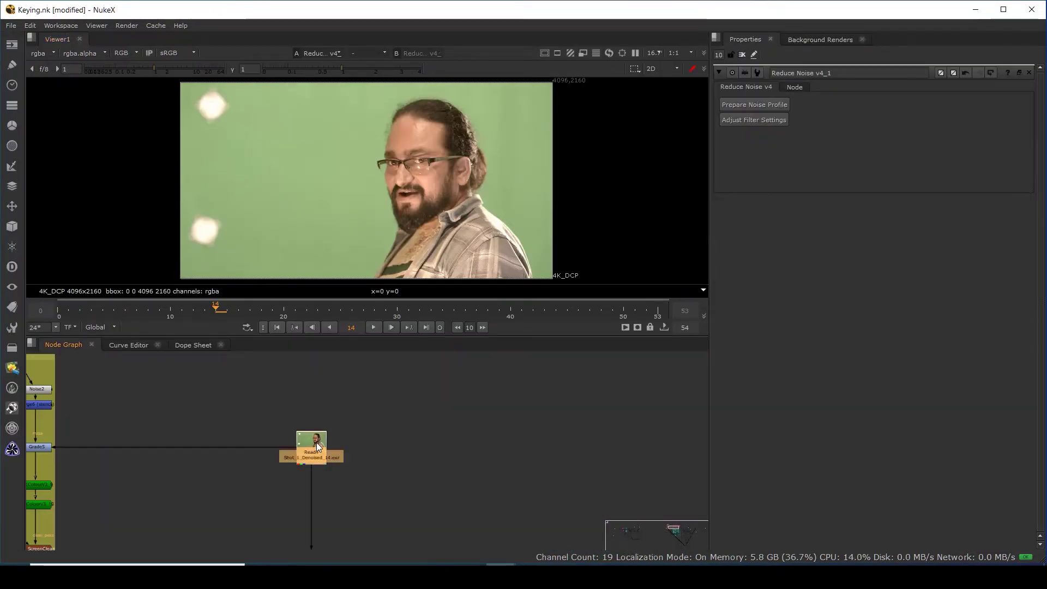
key("1")
scroll(443, 212, "up", 3)
scroll(311, 453, "up", 5)
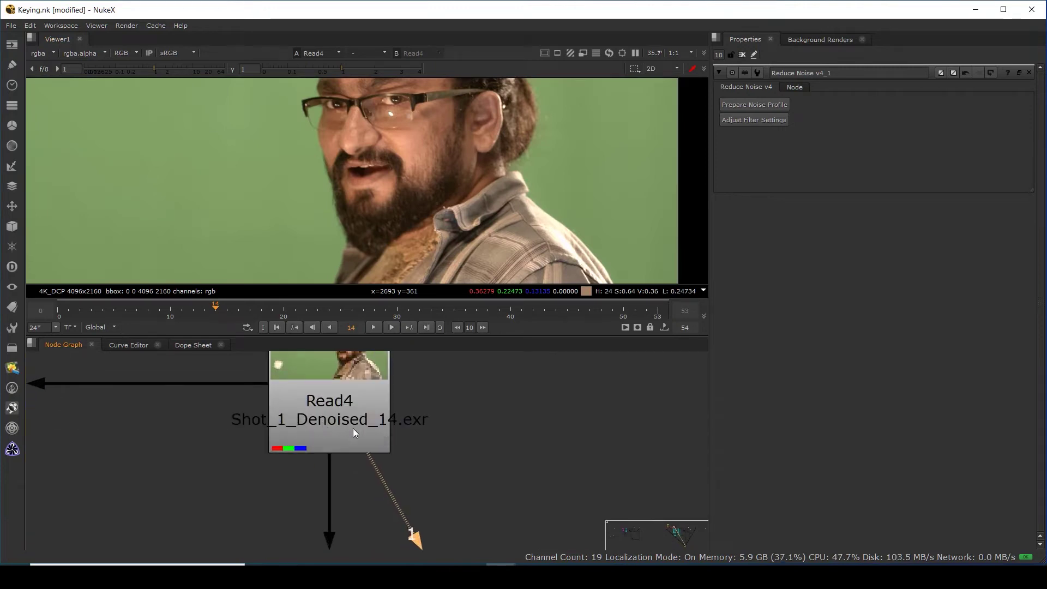
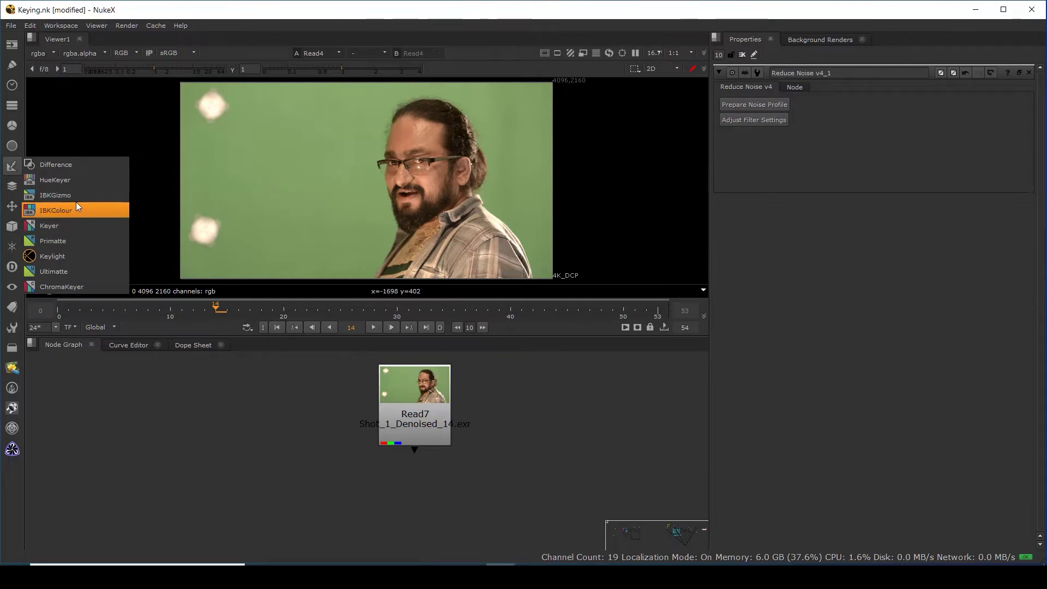
Add an IBKGizmo and an IBKColour node near Read7 and move them apart.
left_click(65, 194)
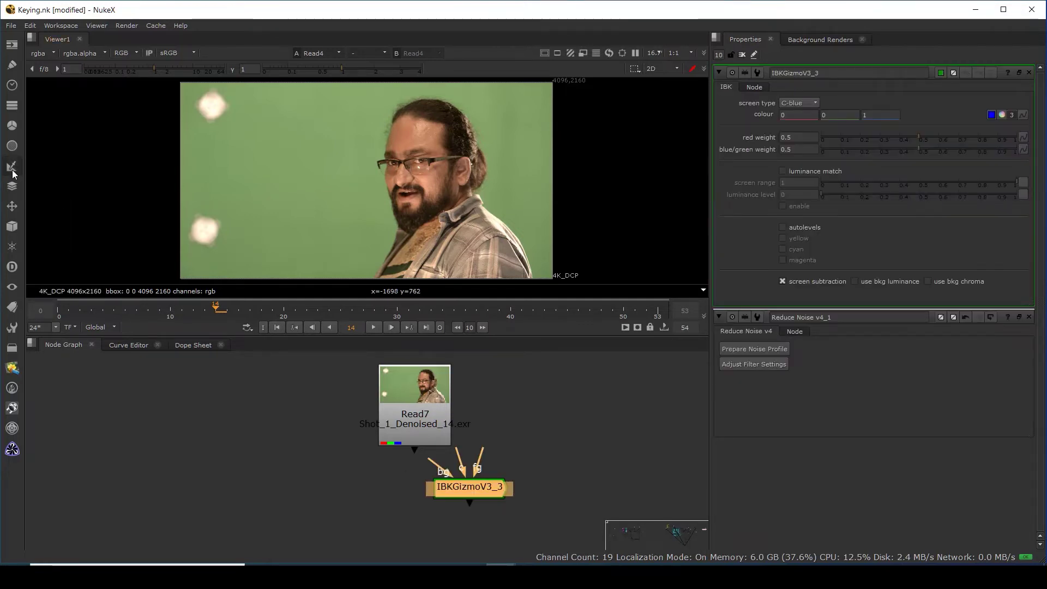
left_click(12, 166)
left_click(49, 210)
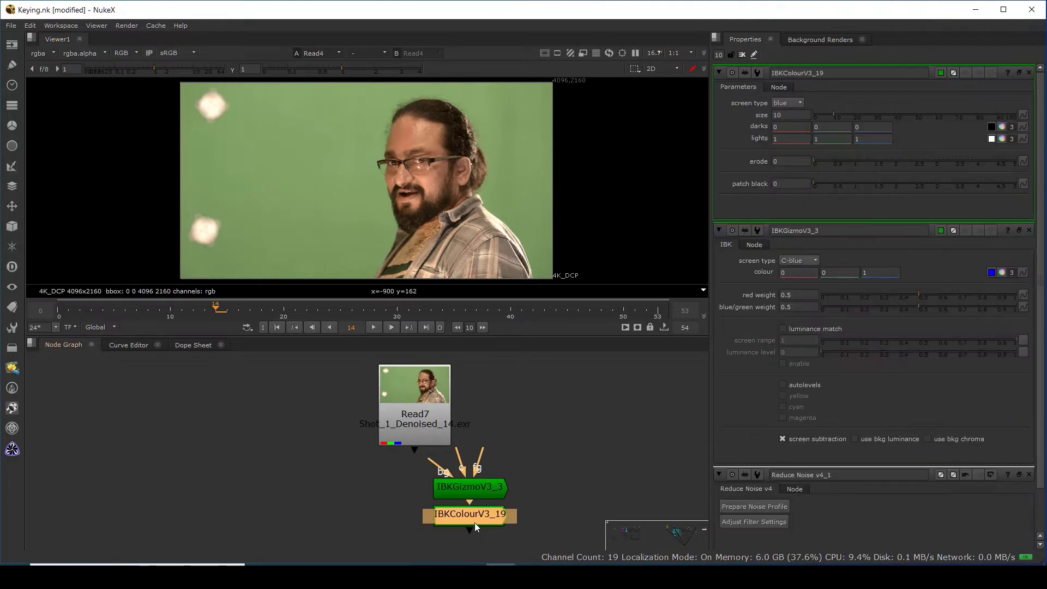
left_click_drag(507, 482, 573, 463)
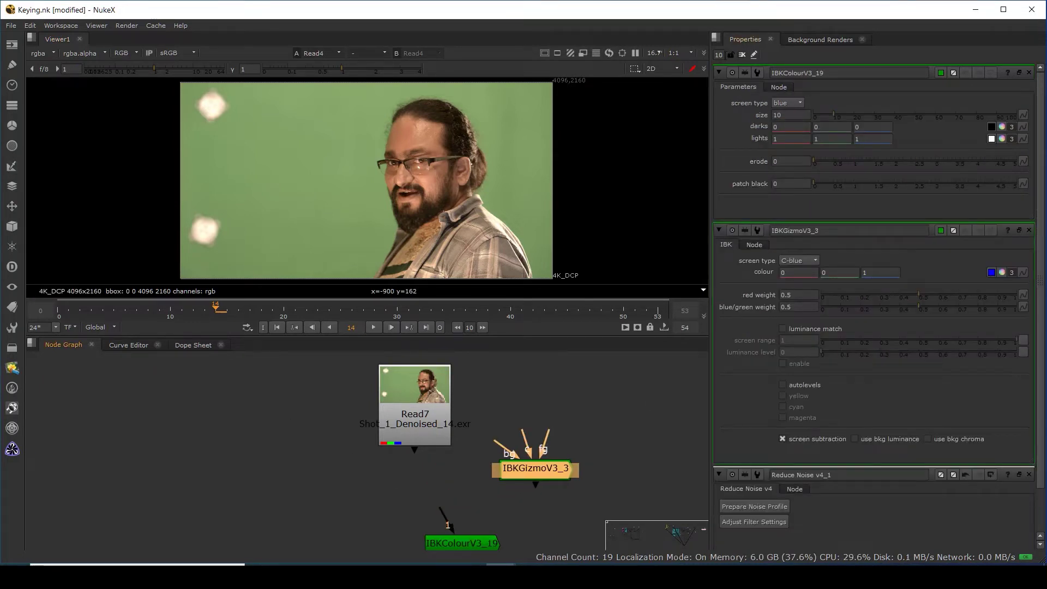
Limit the number of simultaneously open node property panels to 1.
left_click_drag(723, 55, 656, 77)
type("1")
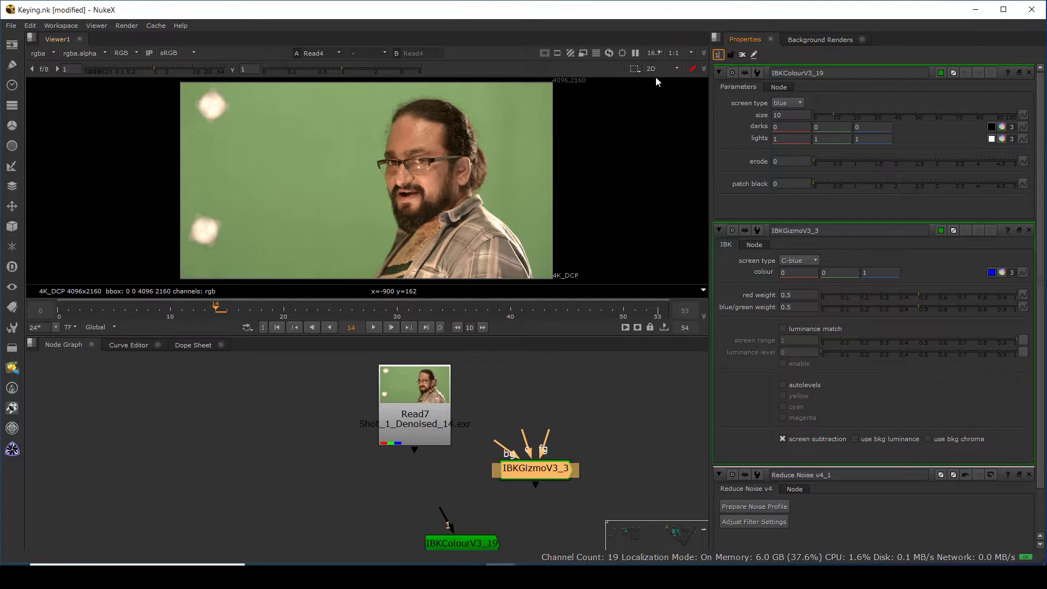
key("Return")
Arrange the IBKColour node directly below Read7 with the IBKGizmo node beside it.
middle_click_drag(518, 490, 492, 446)
left_click_drag(510, 423, 542, 470)
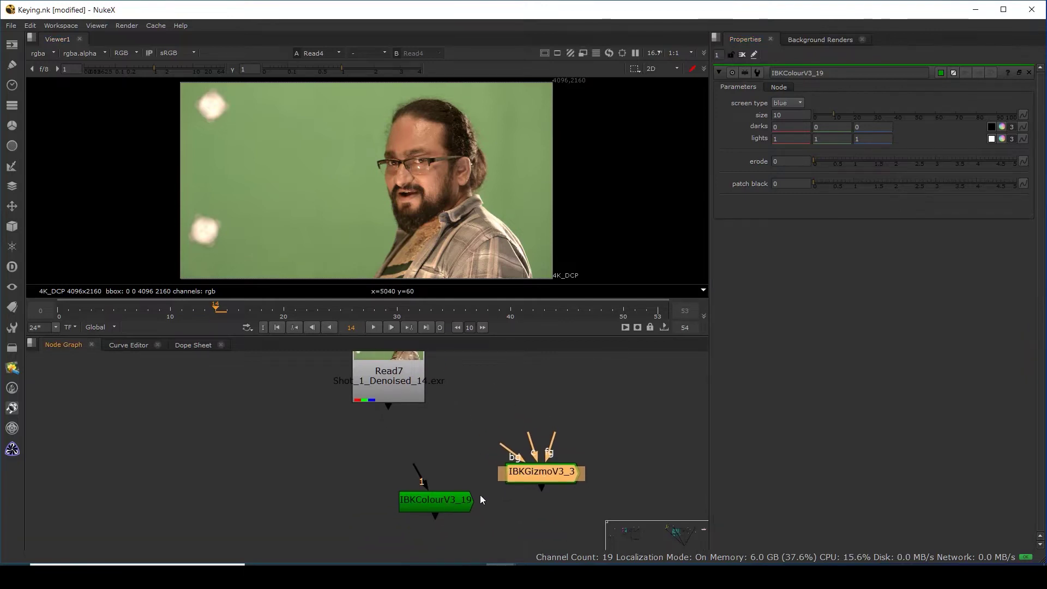
left_click_drag(451, 500, 428, 476)
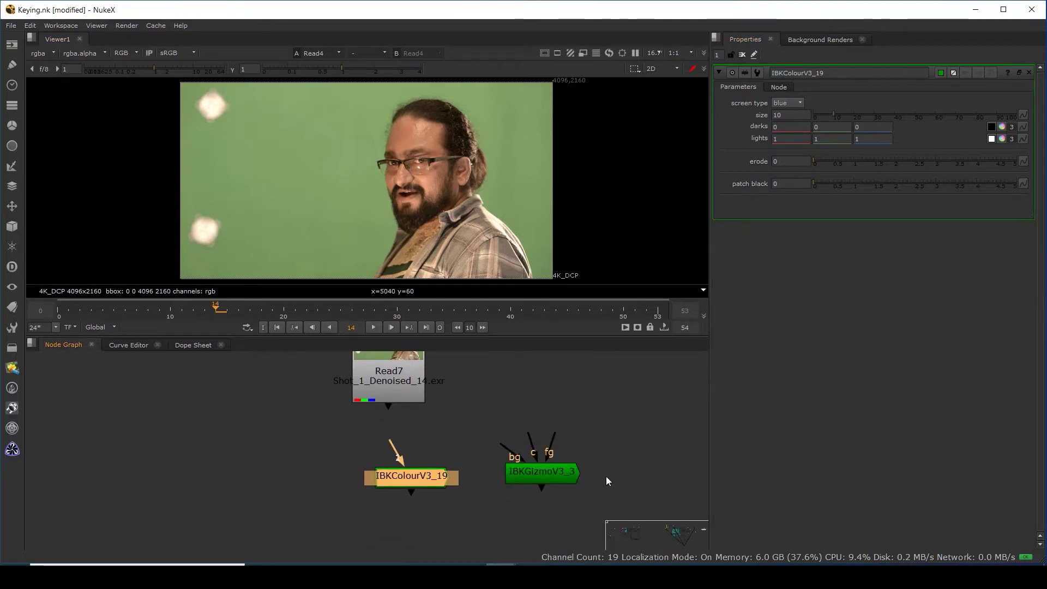
left_click(545, 476)
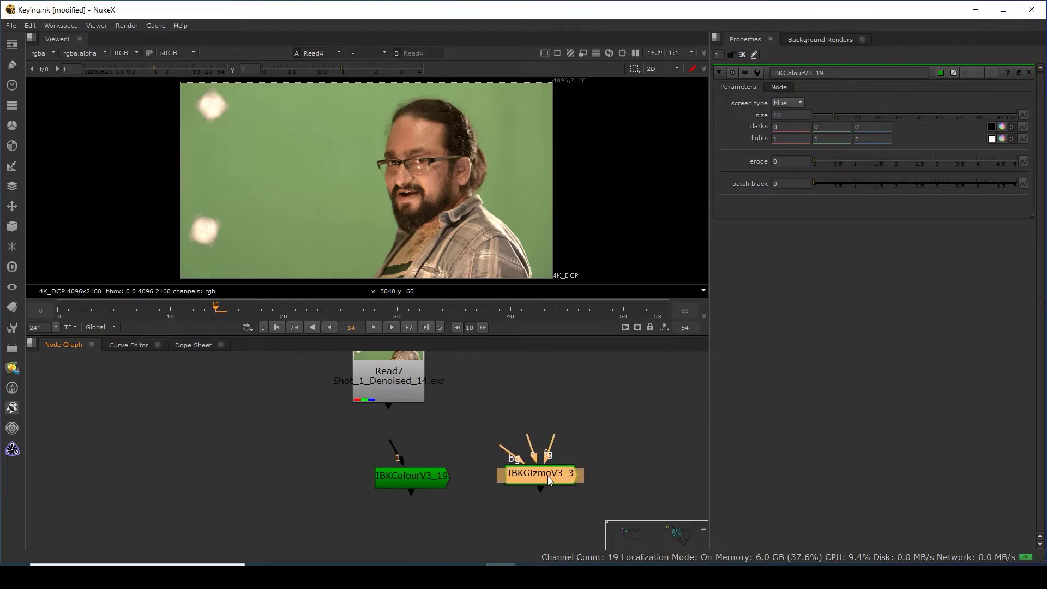
left_click_drag(421, 476, 399, 471)
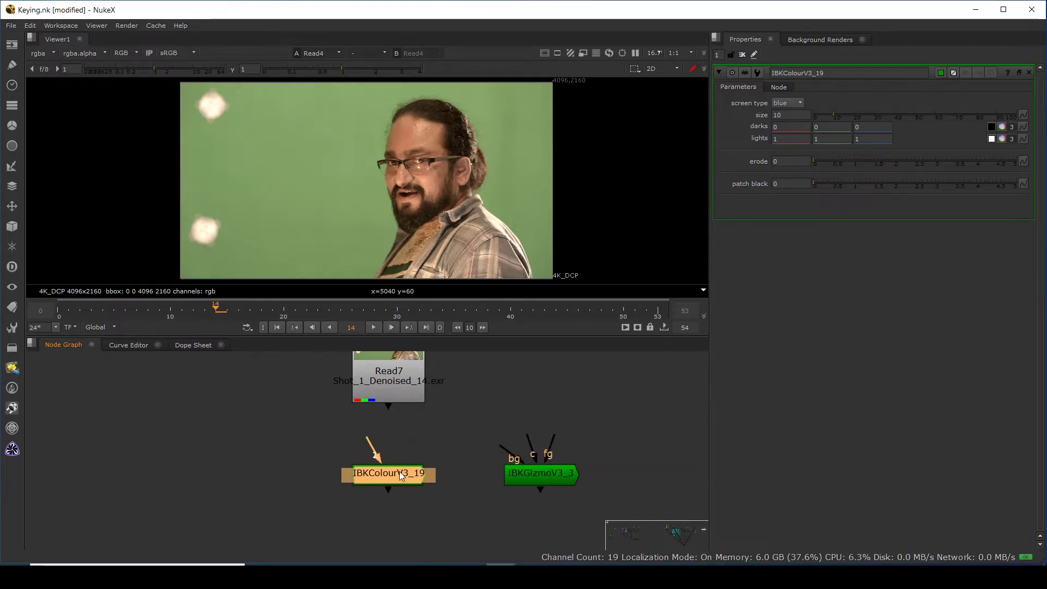
left_click_drag(654, 433, 245, 534)
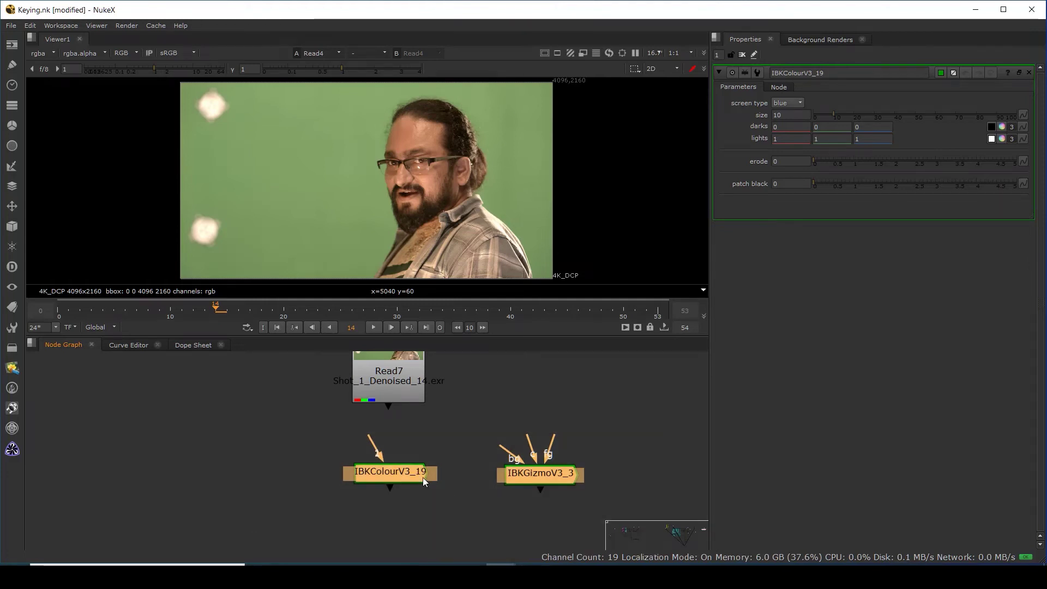
left_click_drag(403, 468, 406, 478)
Try feeding the Read7 plate into the IBKColour node and viewing its output.
left_click_drag(378, 437, 394, 393)
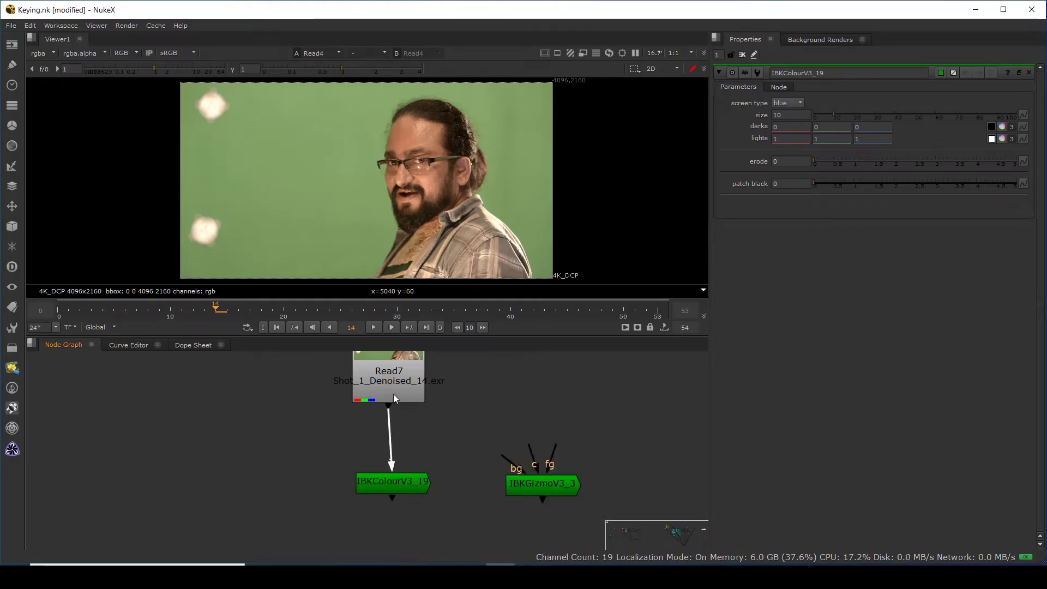
left_click(401, 484)
key("1")
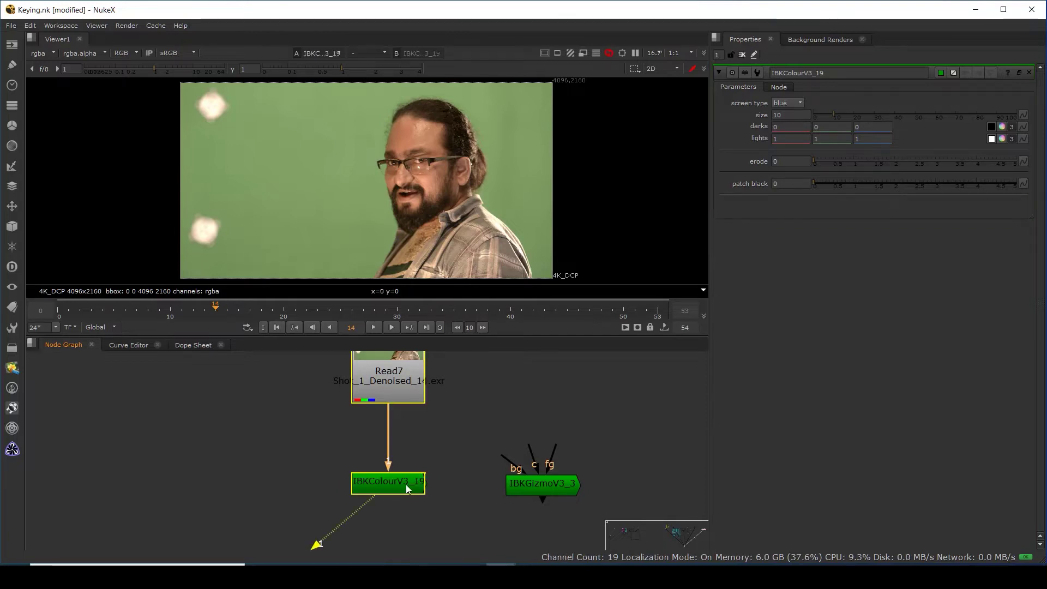
left_click_drag(391, 465, 431, 441)
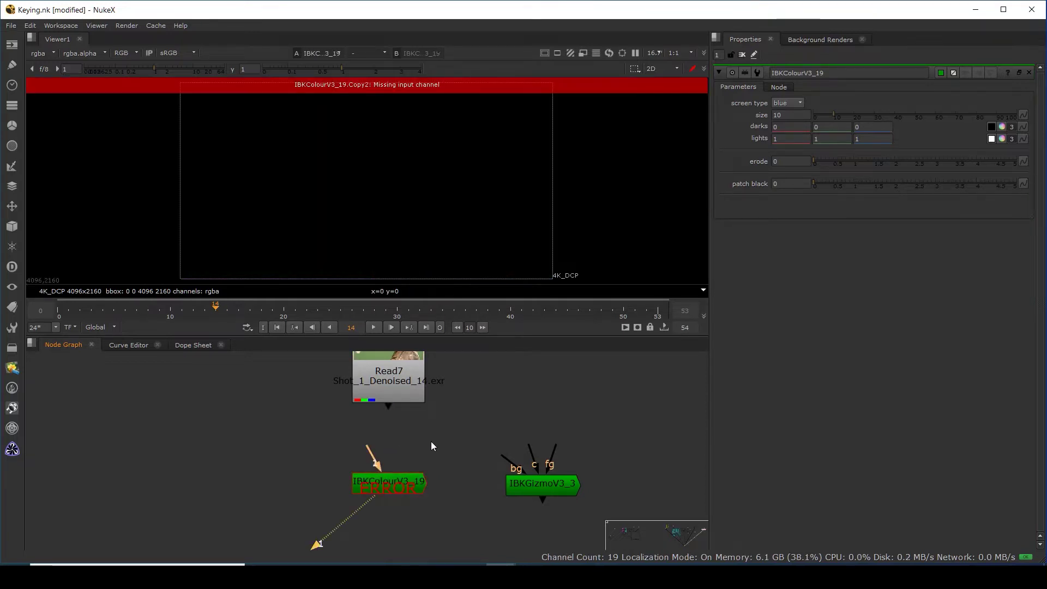
View Read7 and marquee several regions of the plate, examining how the screen's green varies around the man.
left_click(394, 391)
key("1")
mouse_move(419, 158)
middle_mouse_down()
mouse_move(397, 174)
mouse_move(368, 148)
middle_mouse_up()
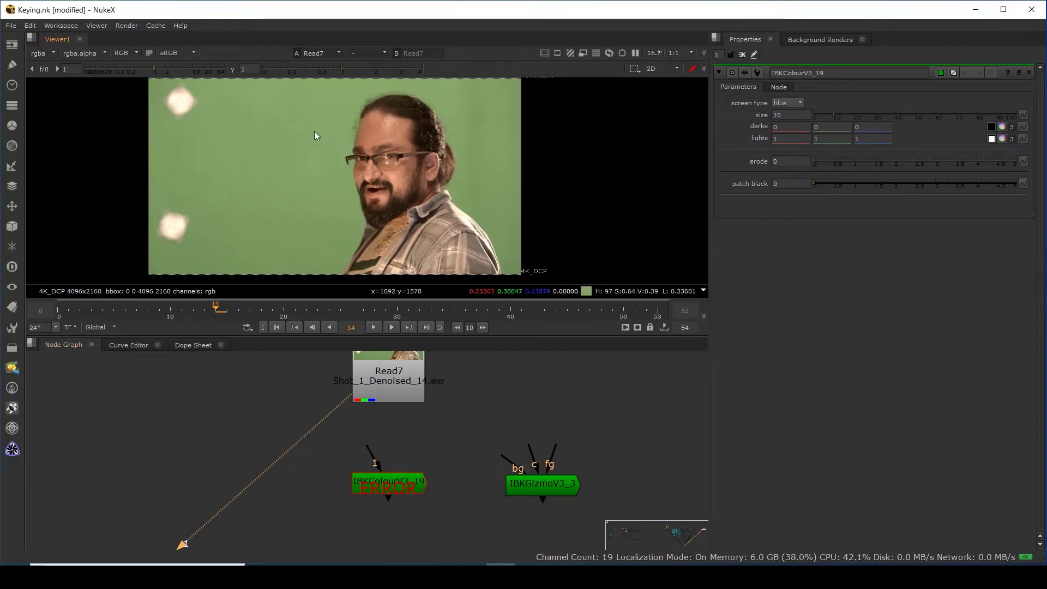
left_click_drag(326, 106, 288, 159, "ctrl+shift")
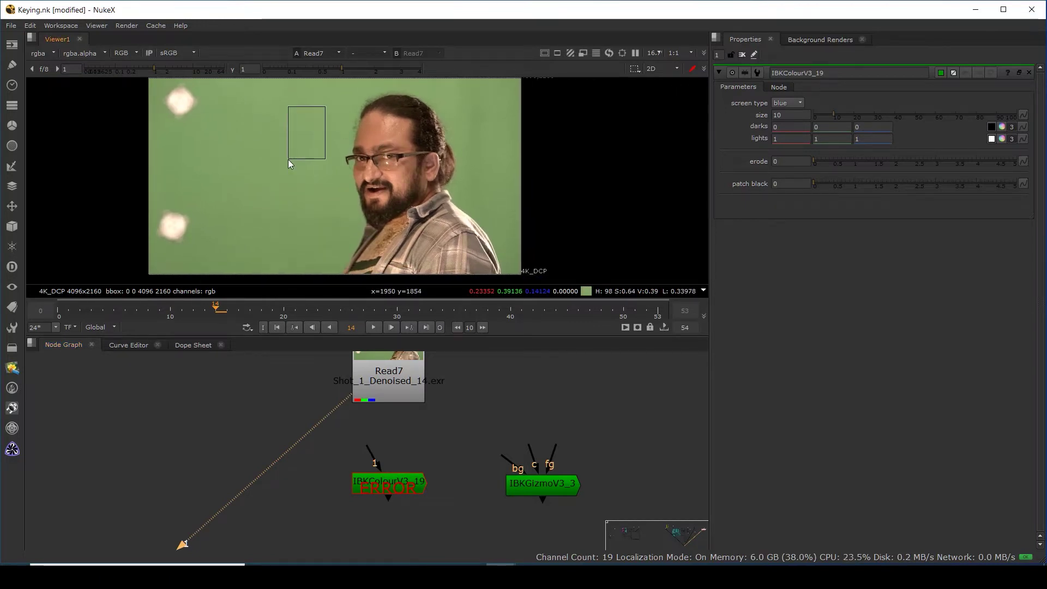
left_click_drag(306, 119, 272, 188, "ctrl+shift")
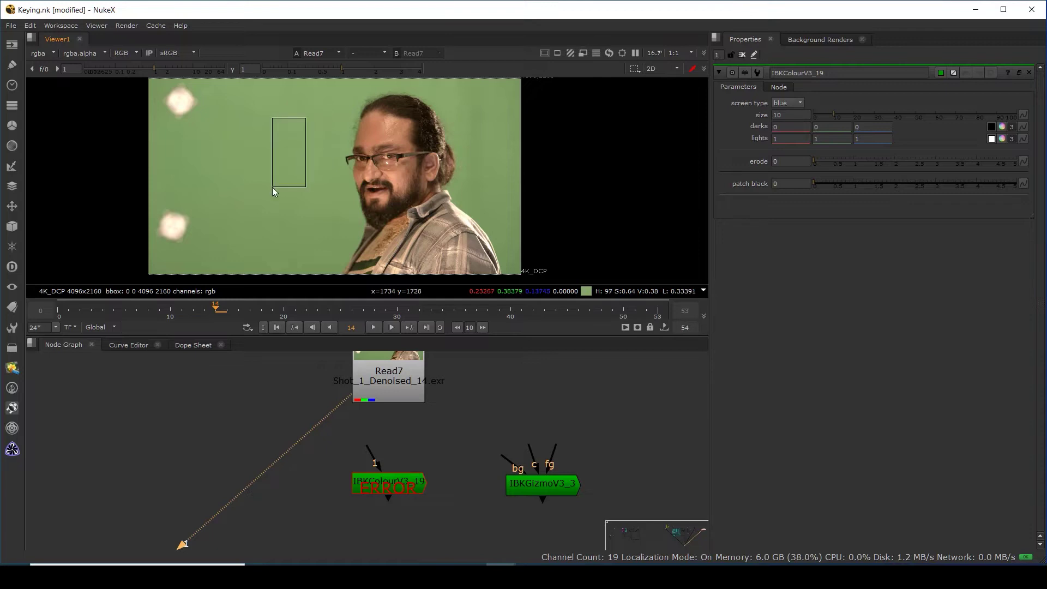
left_click_drag(321, 85, 507, 296, "ctrl+shift")
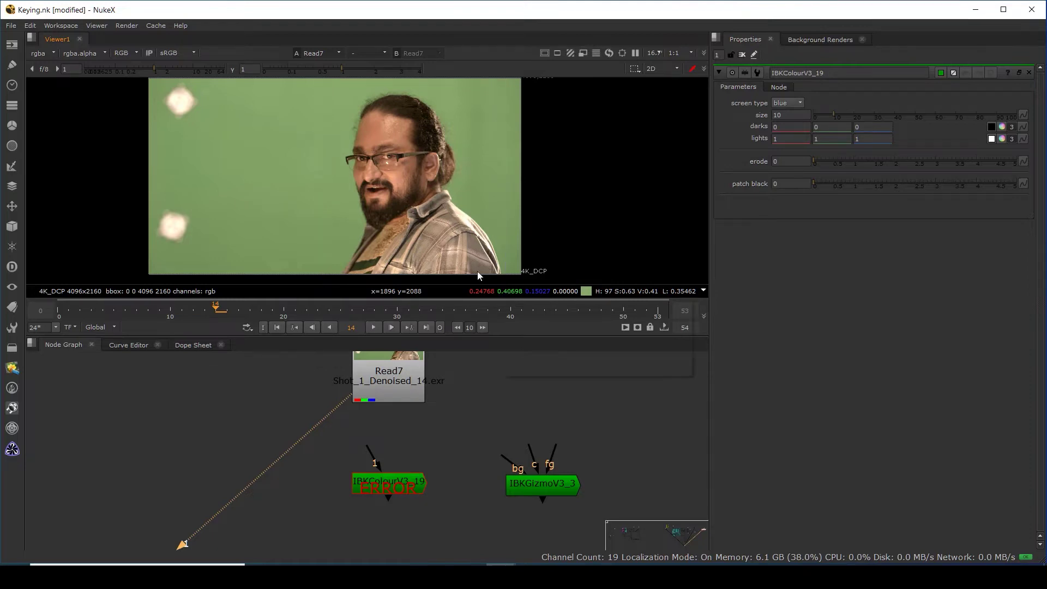
left_click_drag(311, 121, 257, 191, "ctrl+shift")
left_click_drag(311, 119, 231, 224, "ctrl+shift")
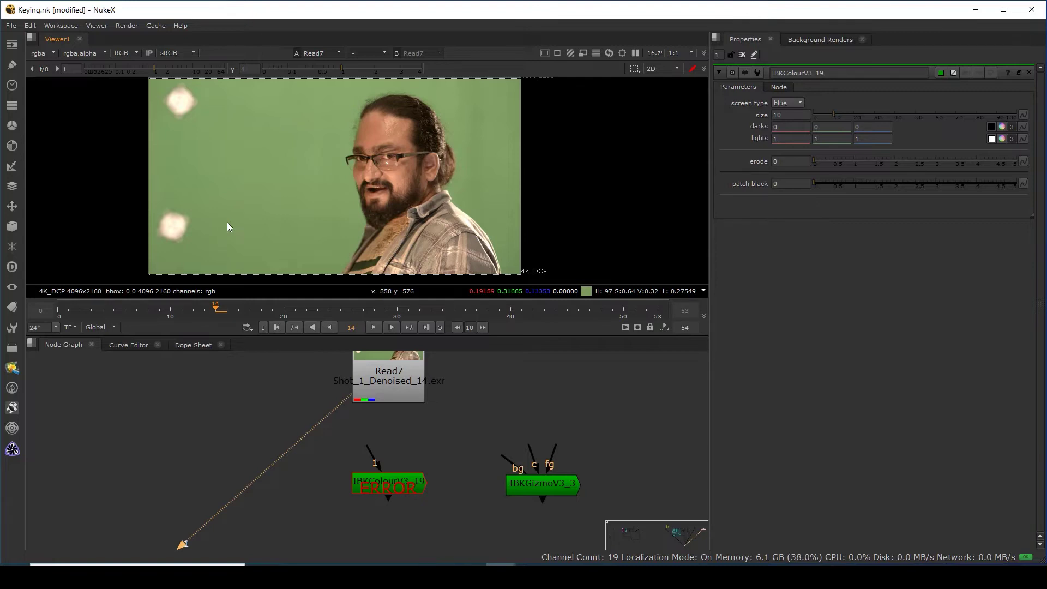
Add a Constant node left of Read7 and set its color to 0.231165, 0.385087, 0.139144 by sampling the green screen beside the man's face.
left_click(474, 412)
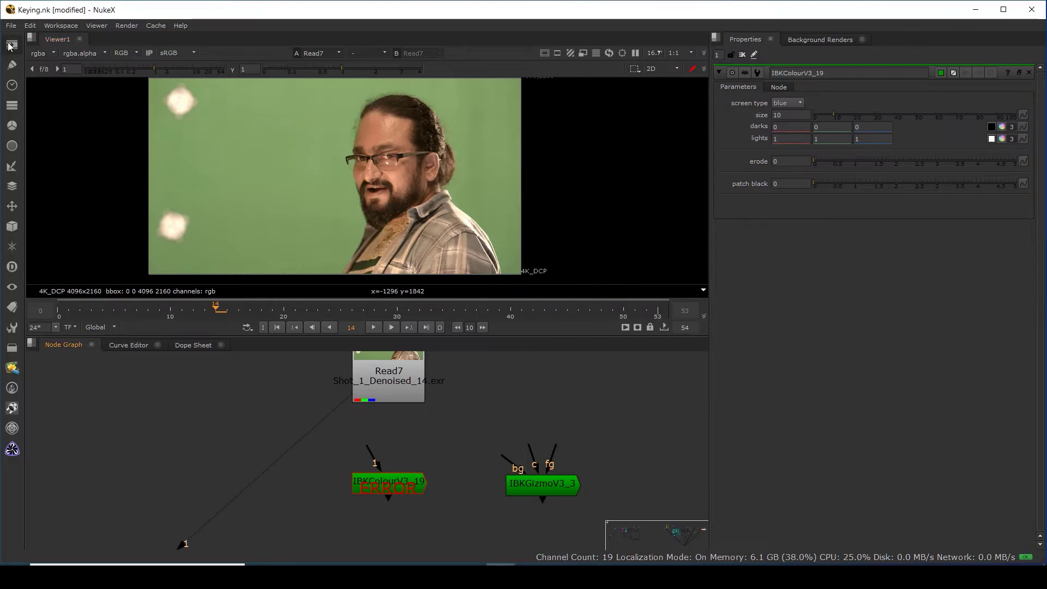
left_click(10, 46)
left_click(38, 104)
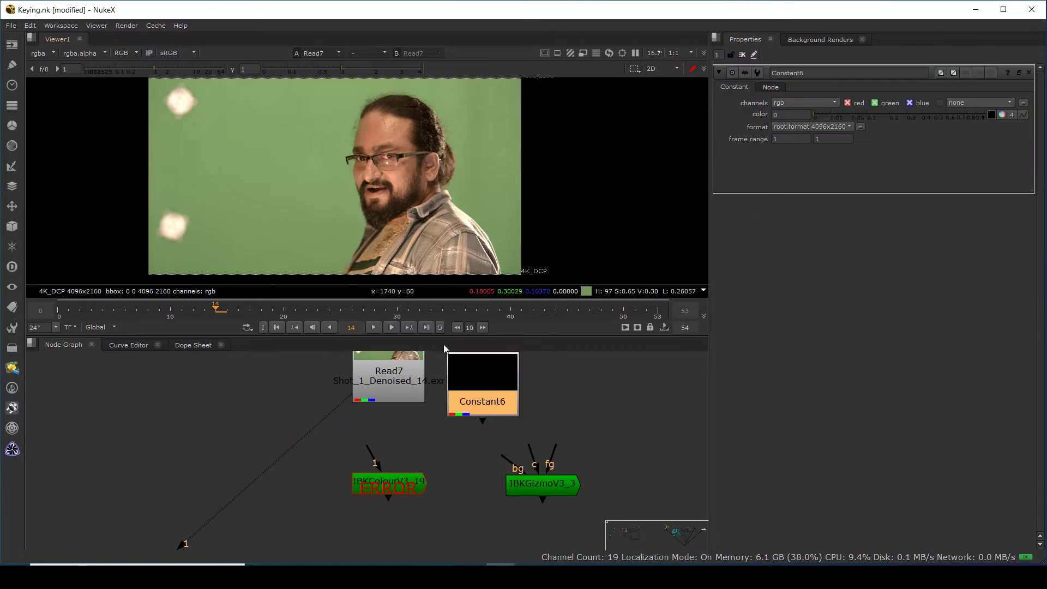
left_click_drag(491, 377, 201, 380)
left_click(991, 115)
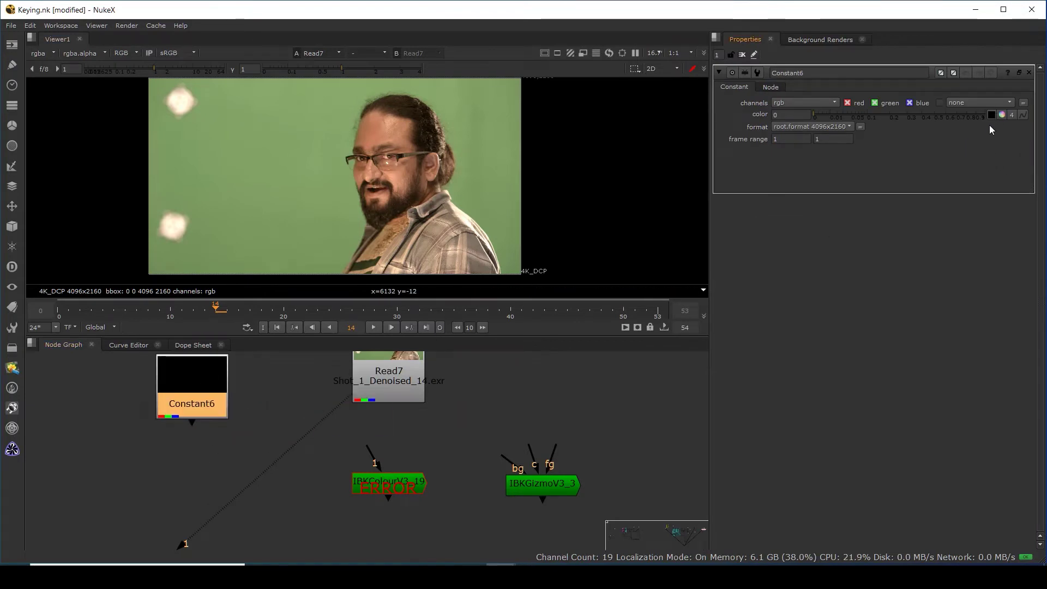
left_click_drag(300, 135, 328, 167, "ctrl+shift")
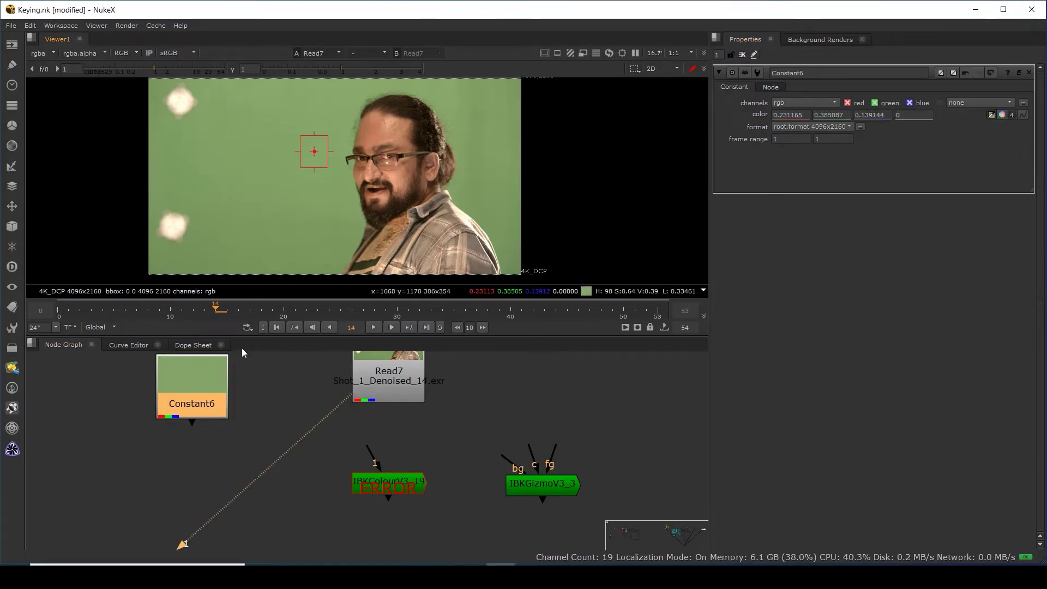
Assign the Constant to viewer input 1 and Read7 to input 2, and toggle between them to compare the flat green with the plate.
middle_click_drag(306, 402, 310, 467)
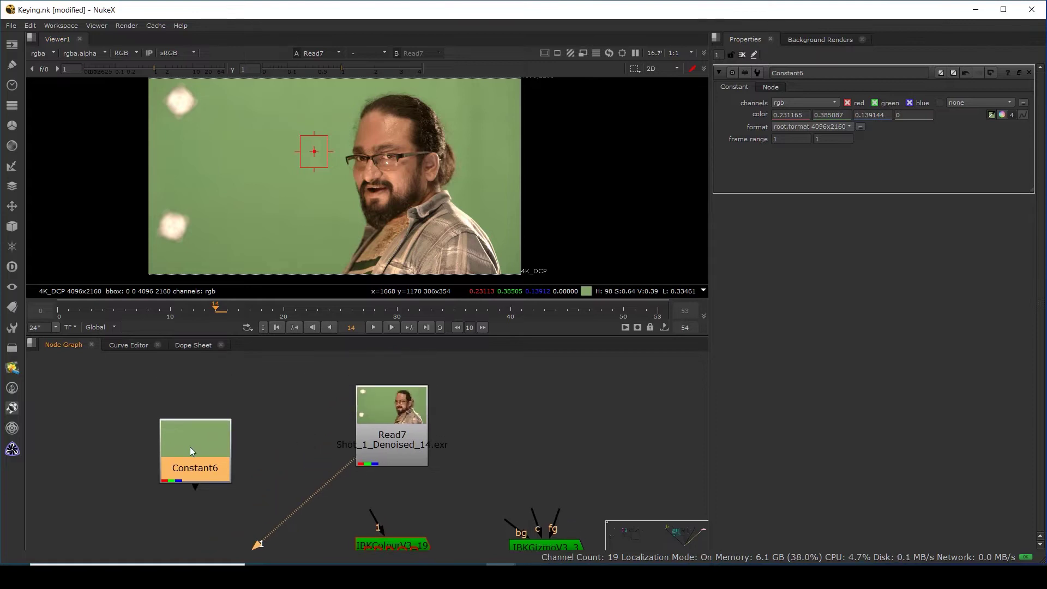
key("1")
left_click(400, 424)
key("2")
key("1")
key("2")
key("1")
key("2")
key("1")
key("2")
key("1")
key("2")
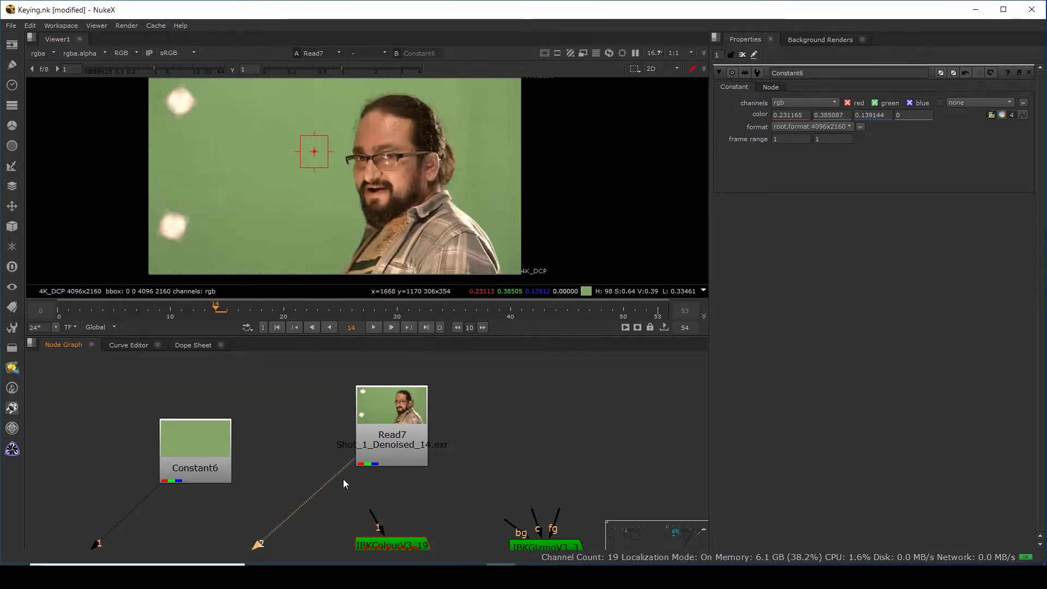
Add a Merge node with Read7 as input A and the Constant as input B, and view it on viewer input 1.
middle_click_drag(341, 485, 352, 457)
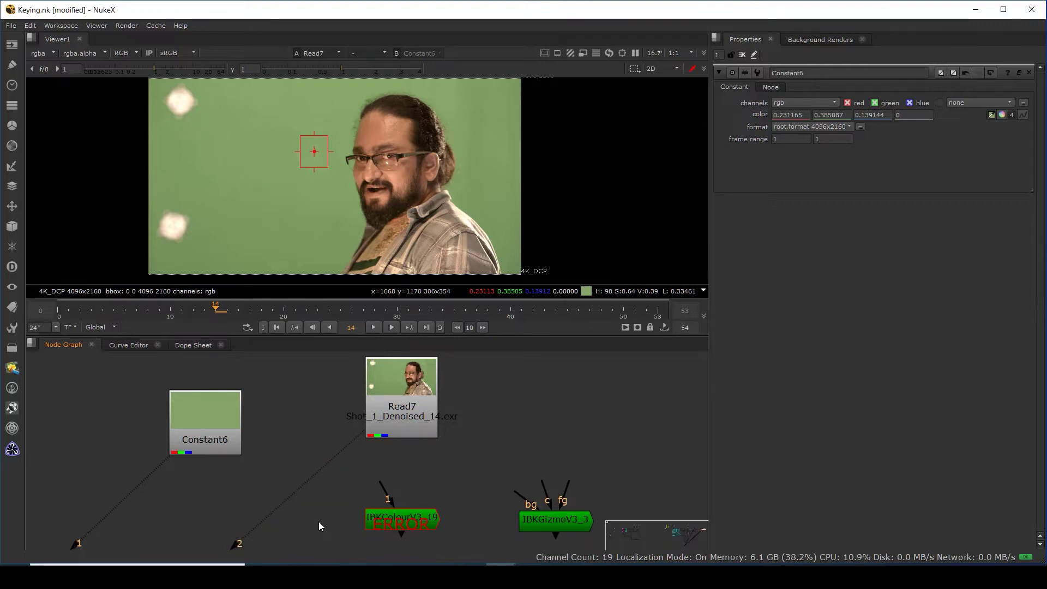
key("m")
left_click_drag(335, 498, 398, 414)
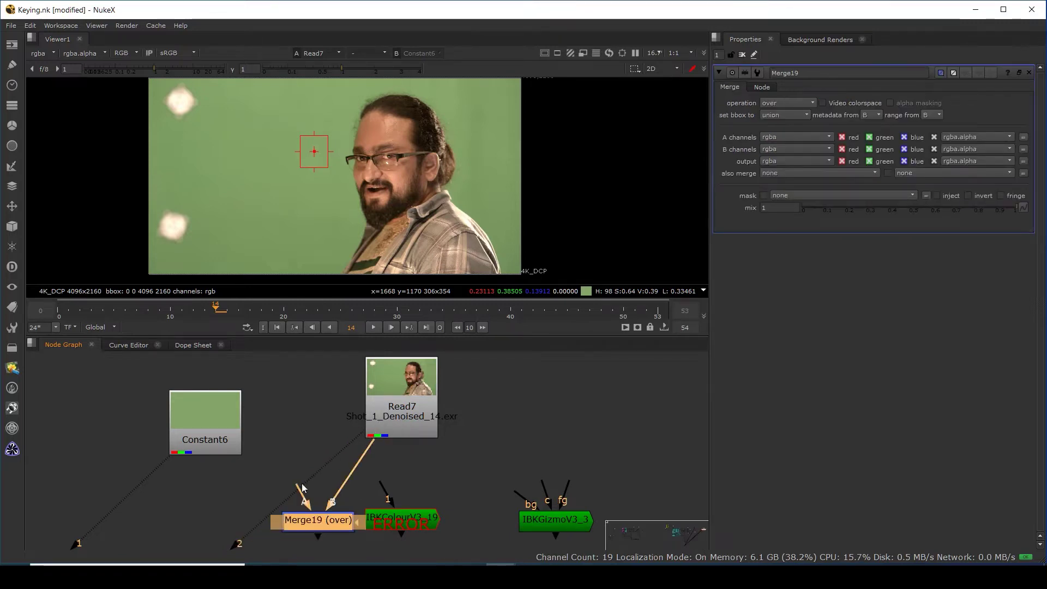
left_click_drag(302, 487, 213, 445)
key("shift+x")
key("1")
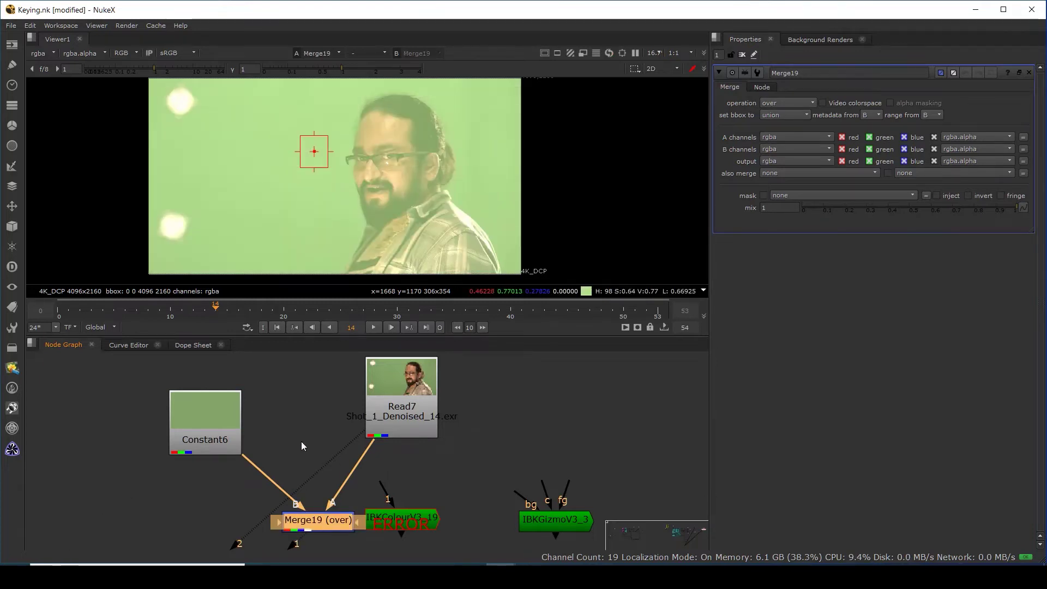
Set the Constant's channels to rgba and its alpha value to 1.
left_click(207, 439)
left_click(806, 102)
left_click(802, 134)
left_click(913, 115)
type("1")
key("Return")
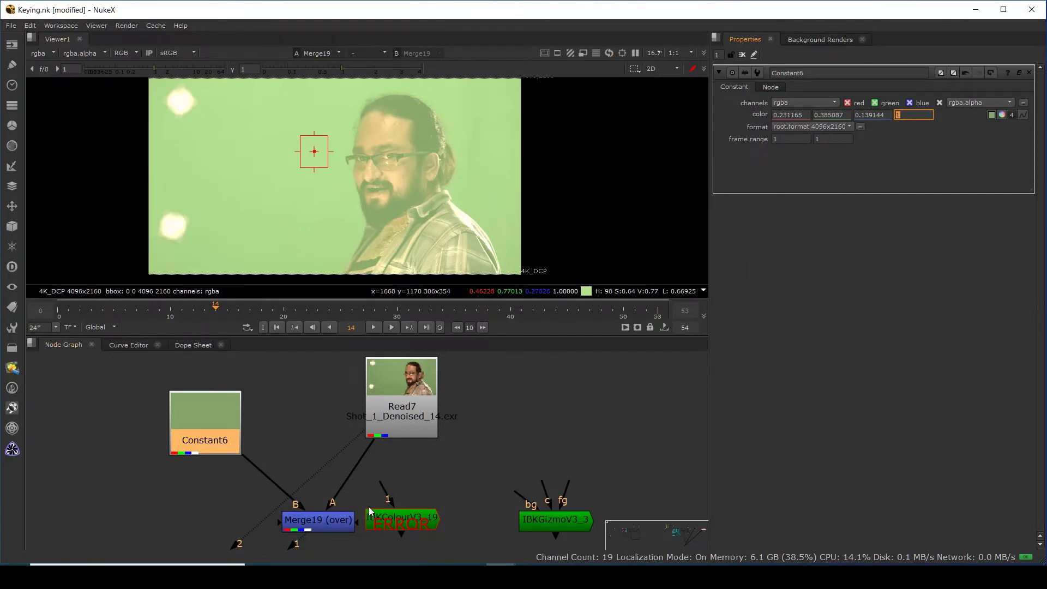
Change the Merge operation to difference and inspect how the plate differs from the flat green around the man.
double_click(319, 525)
left_click(787, 102)
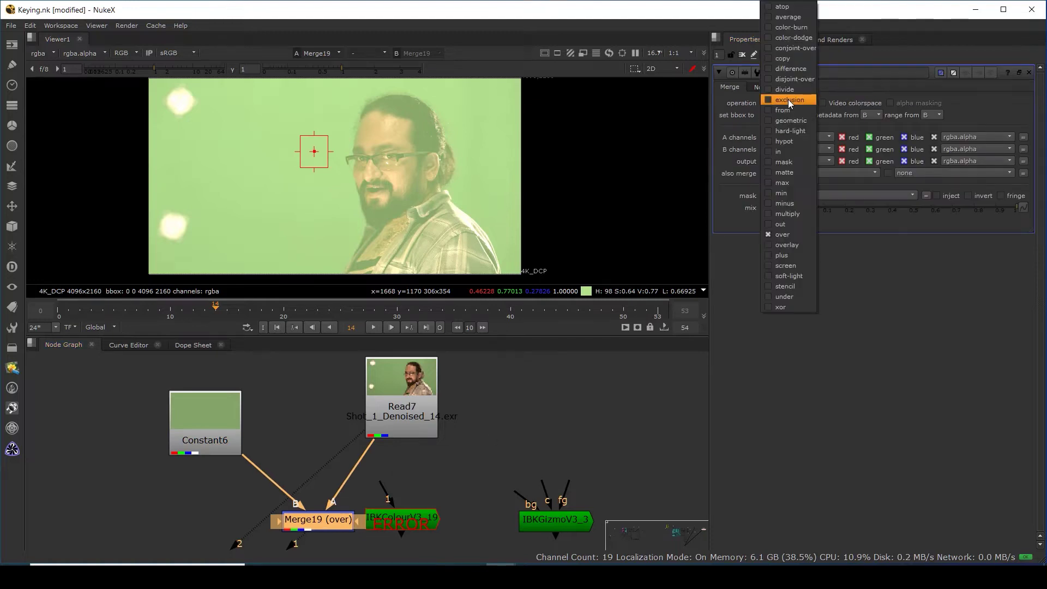
left_click(800, 69)
scroll(406, 158, "up", 1)
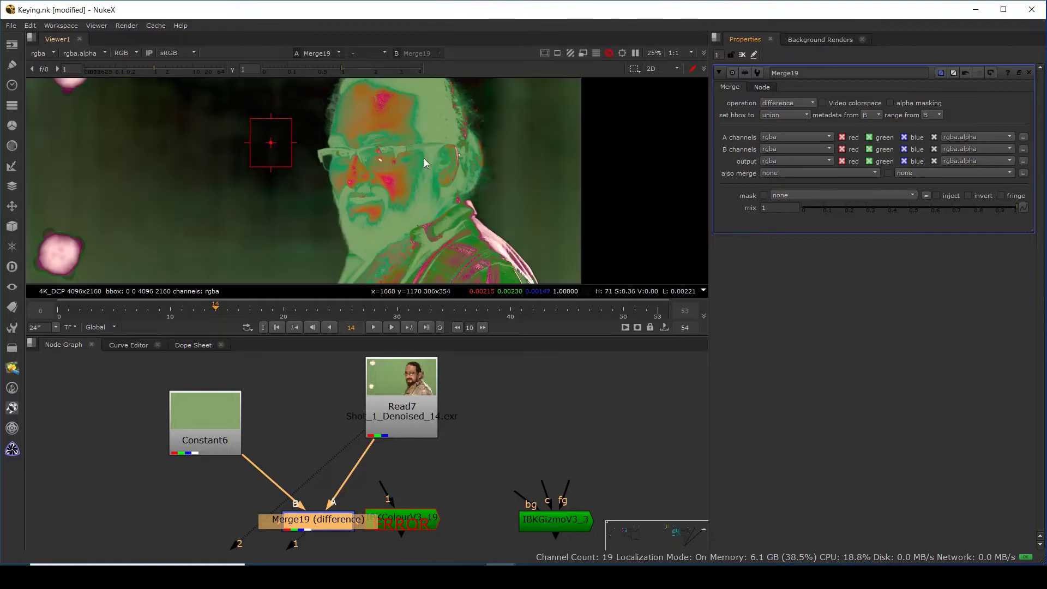
left_click(215, 420)
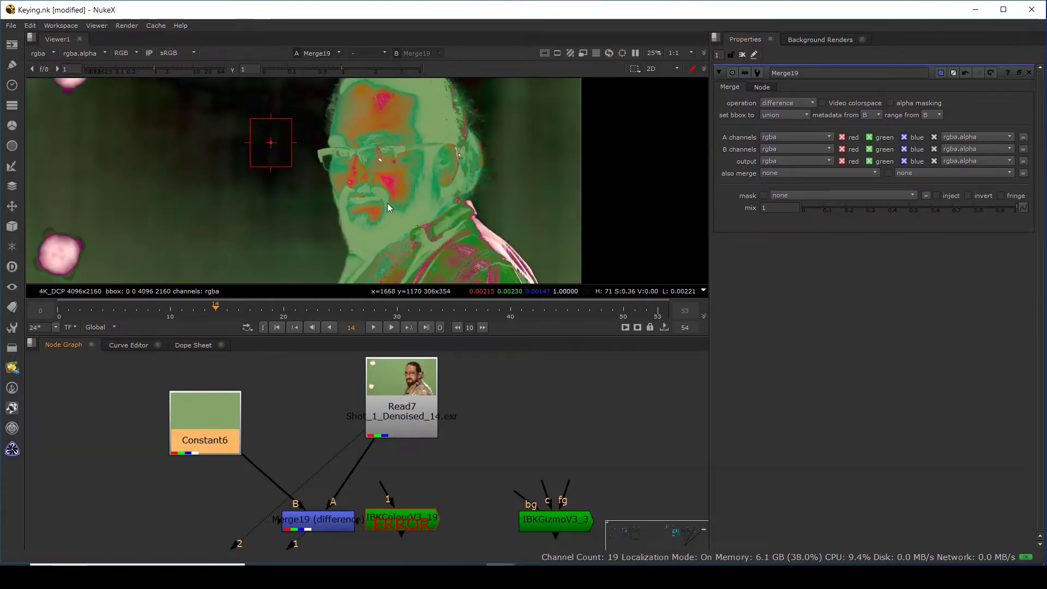
scroll(388, 199, "down", 2)
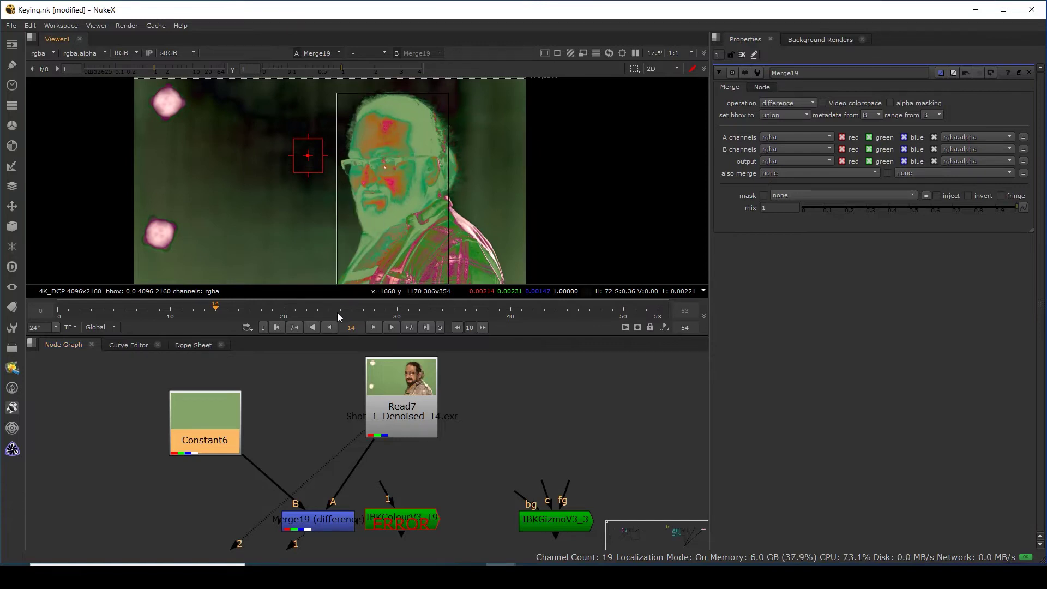
Change the Merge operation to minus and examine the subtraction result across the man and the screen, including its alpha.
left_click(791, 101)
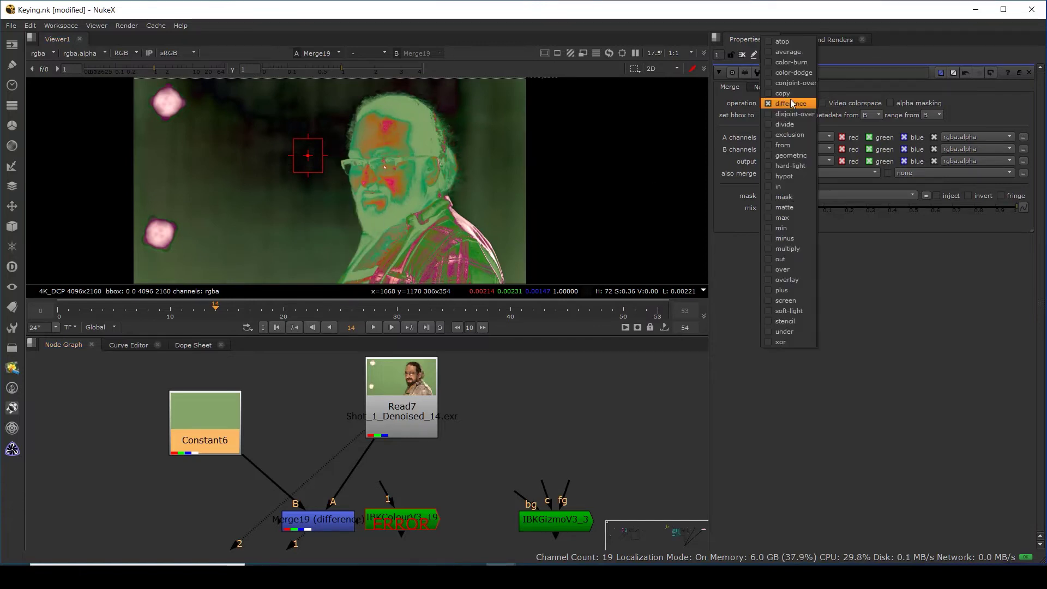
left_click(797, 239)
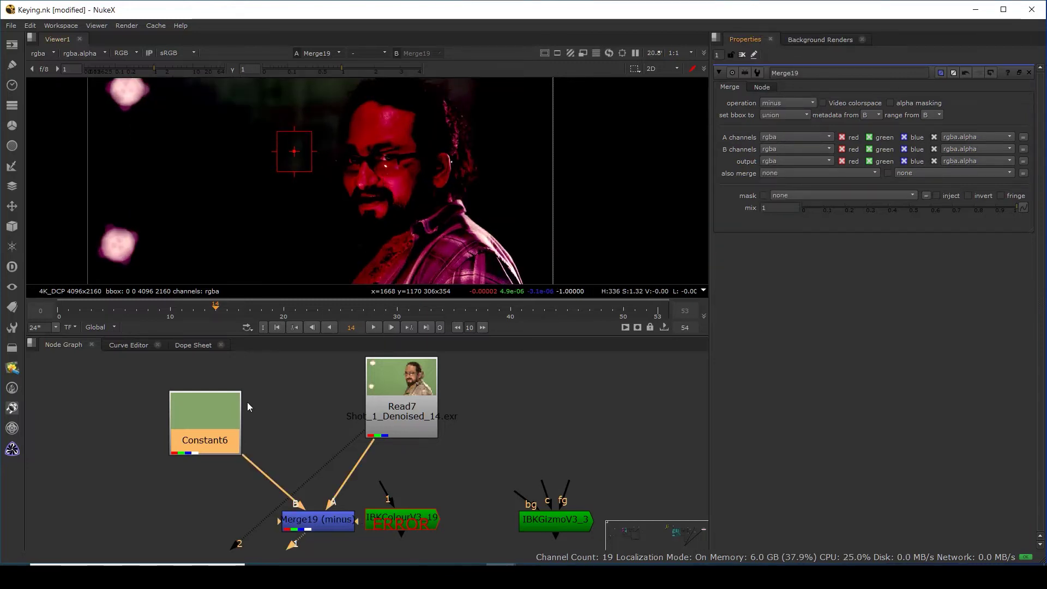
left_click_drag(240, 403, 242, 401)
scroll(387, 137, "up", 5)
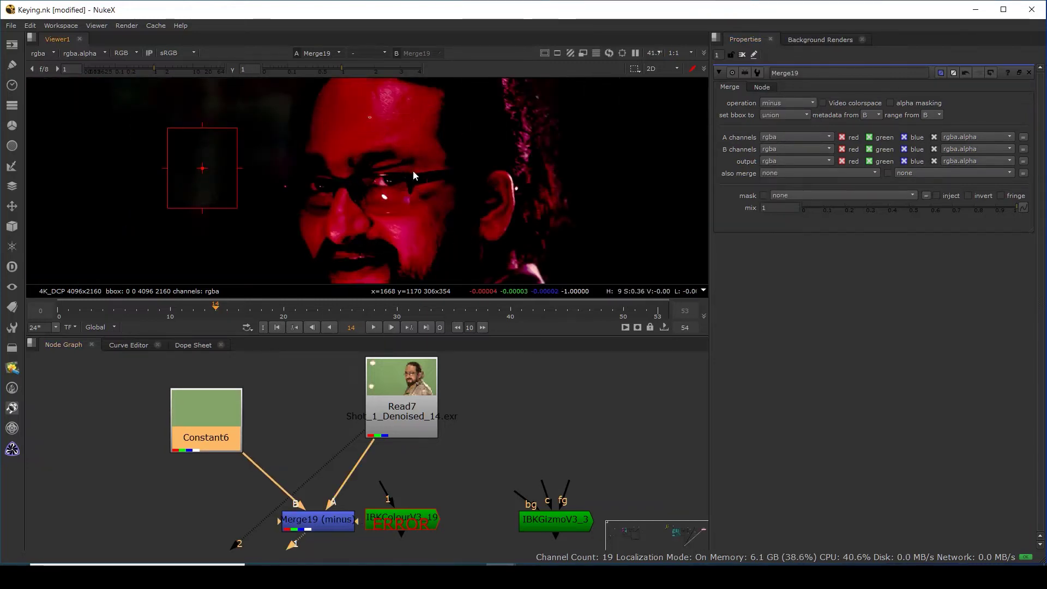
scroll(416, 163, "down", 3)
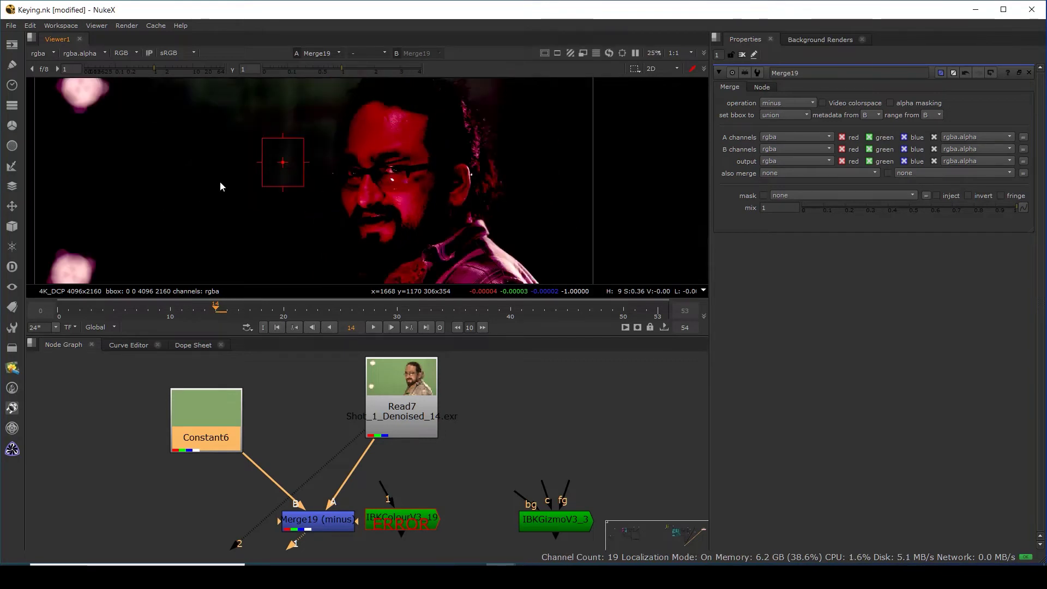
scroll(220, 182, "down", 3)
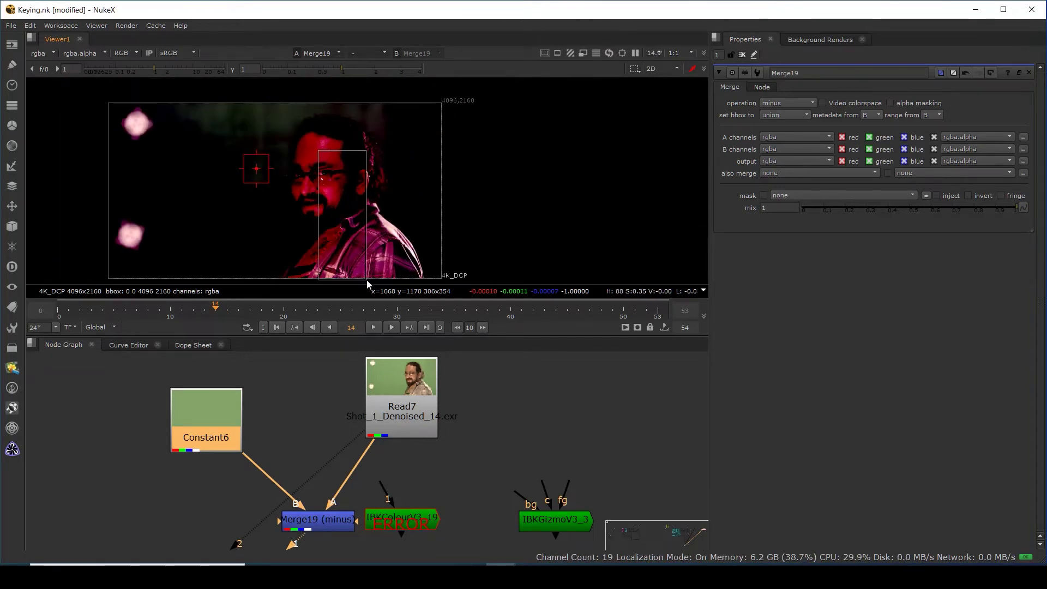
key("a")
key("a")
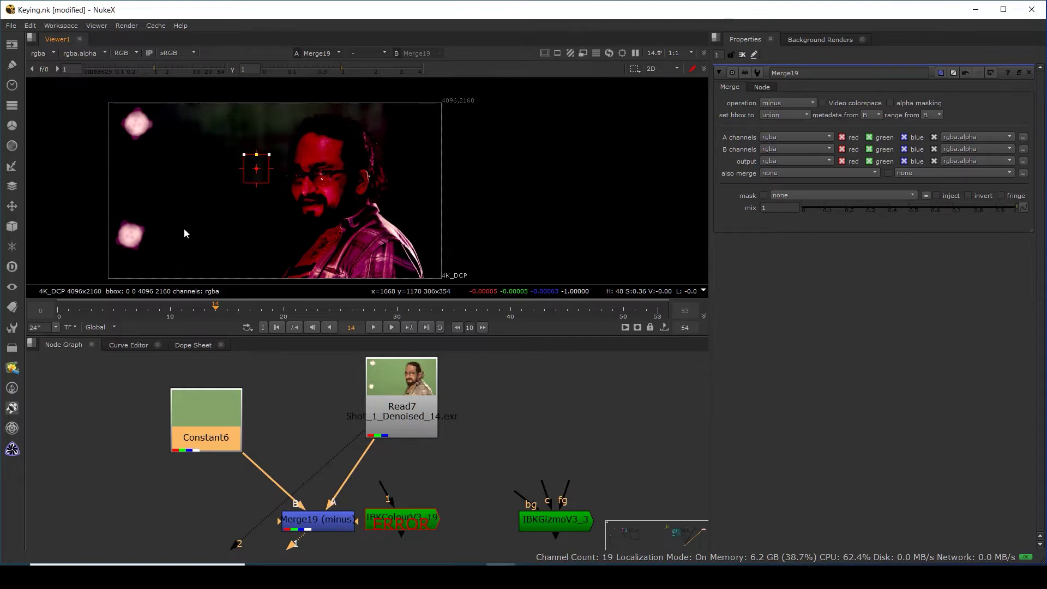
left_click_drag(430, 217, 417, 169)
left_click_drag(260, 232, 186, 265)
Delete the Constant and Merge nodes, and view Read7 on viewer input 2.
left_click(185, 419)
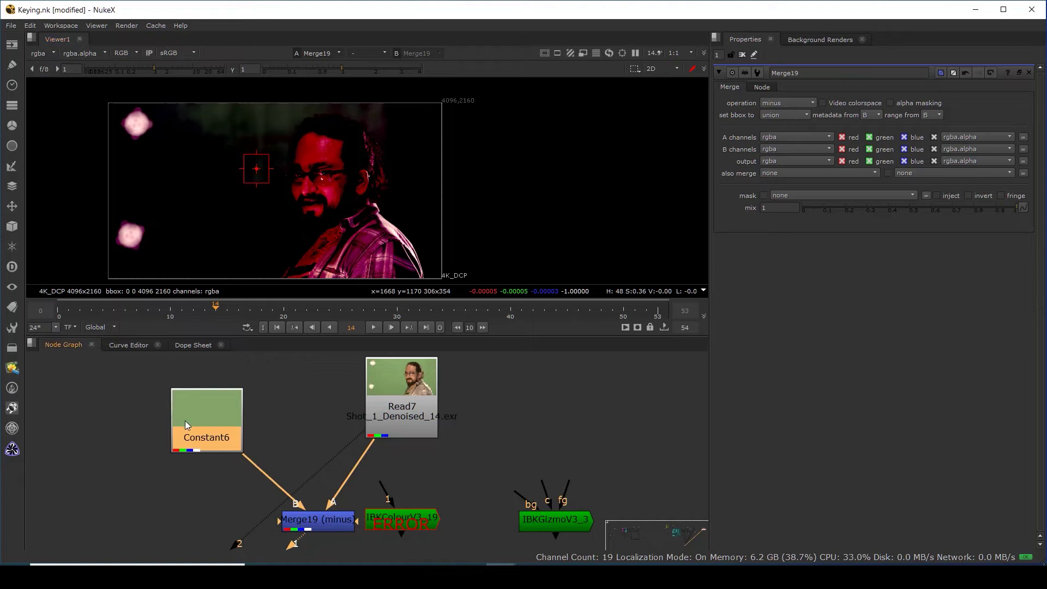
key("Delete")
left_click(331, 525)
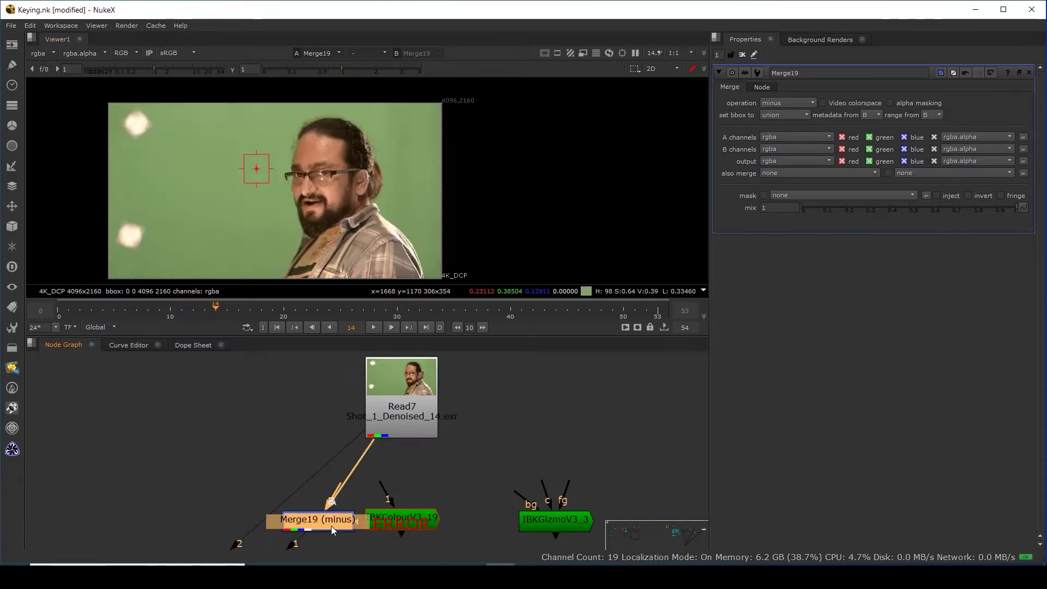
key("Delete")
left_click(404, 401)
key("2")
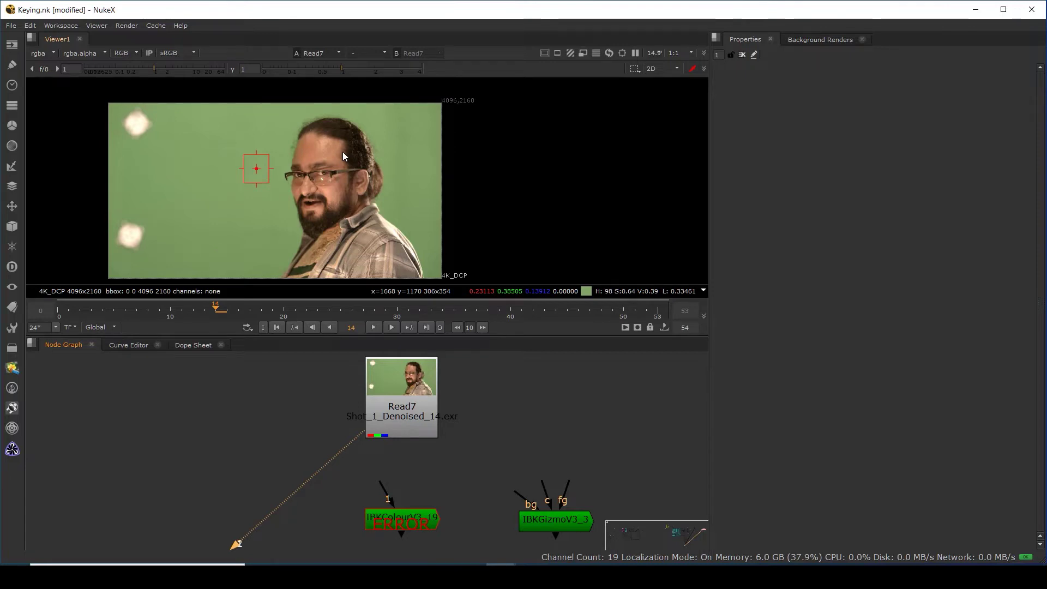
Examine the Read7 plate, comparing the man's face, hair and shirt with the surrounding green screen and tracking markers.
middle_click_drag(438, 463, 424, 462)
middle_click_drag(382, 233, 441, 234)
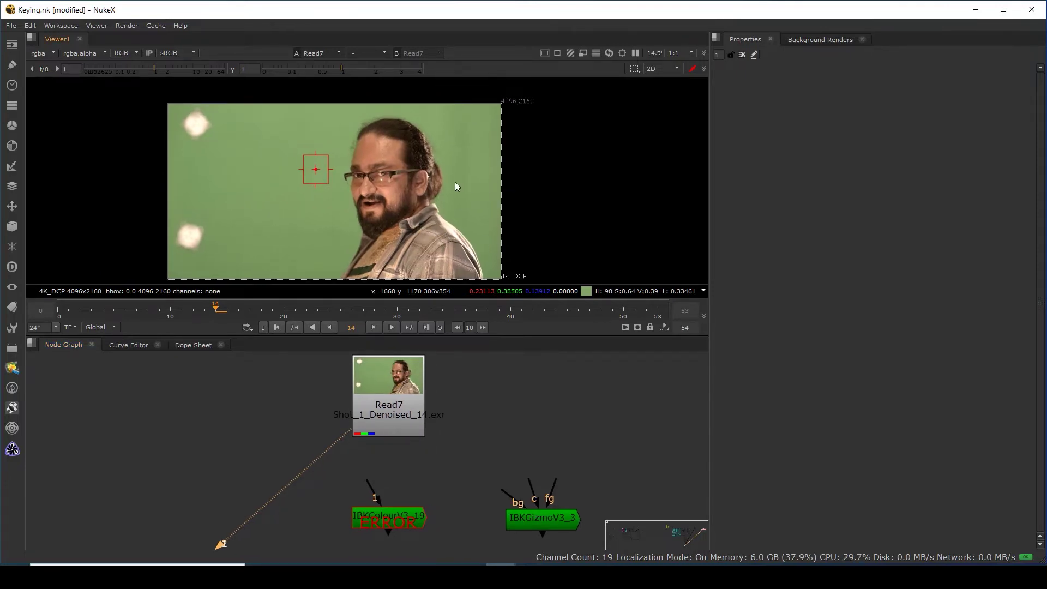
scroll(402, 157, "down", 1)
left_click_drag(354, 130, 472, 288)
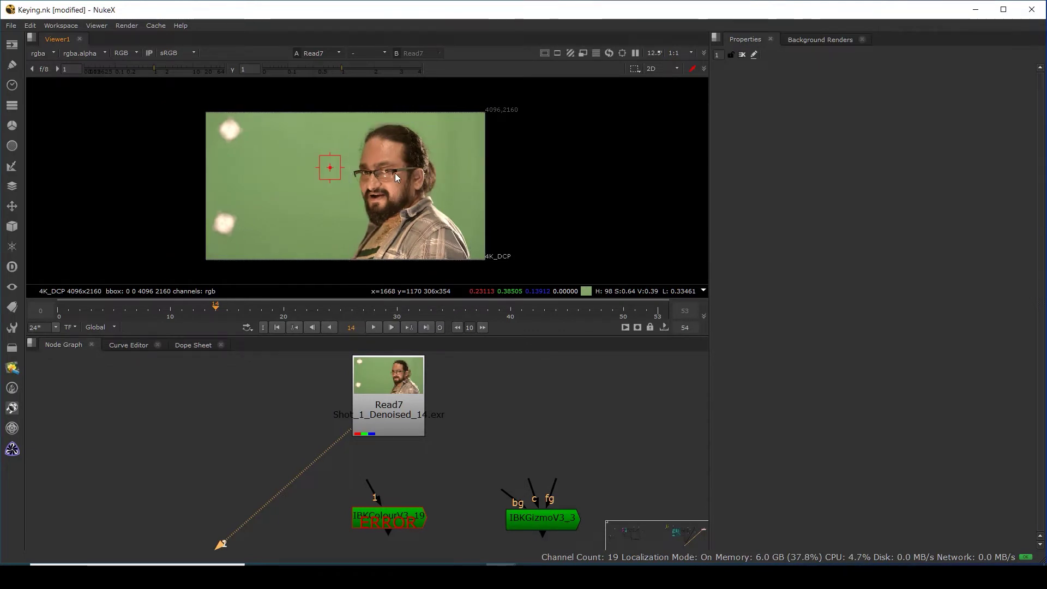
scroll(420, 164, "up", 2)
left_click_drag(360, 174, 319, 182, "ctrl+shift")
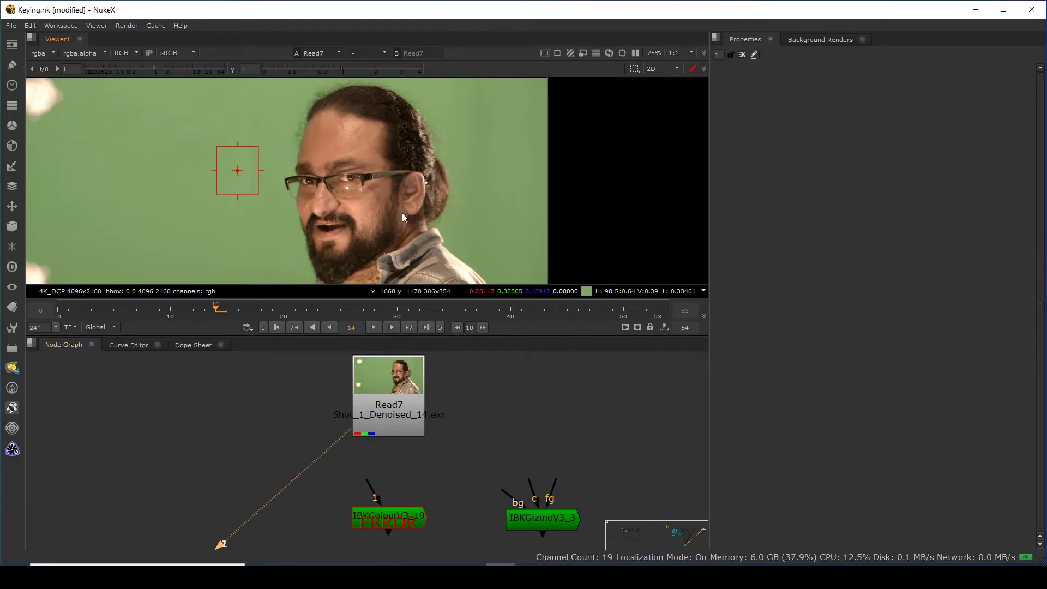
scroll(401, 213, "down", 5)
left_click_drag(182, 131, 549, 298)
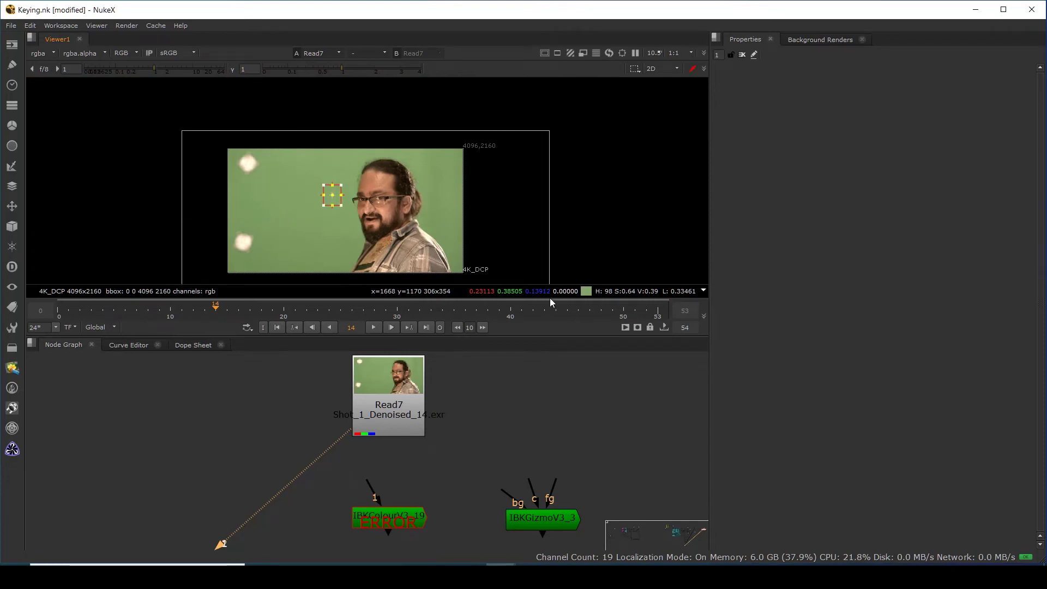
scroll(403, 223, "up", 2)
scroll(404, 227, "down", 1)
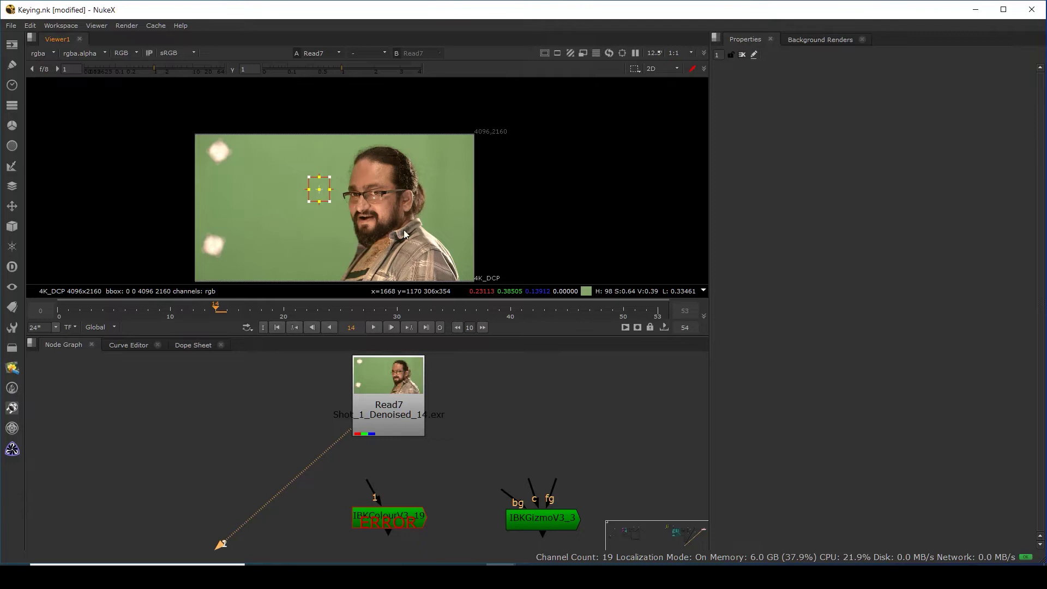
left_click_drag(341, 128, 199, 259, "ctrl+shift")
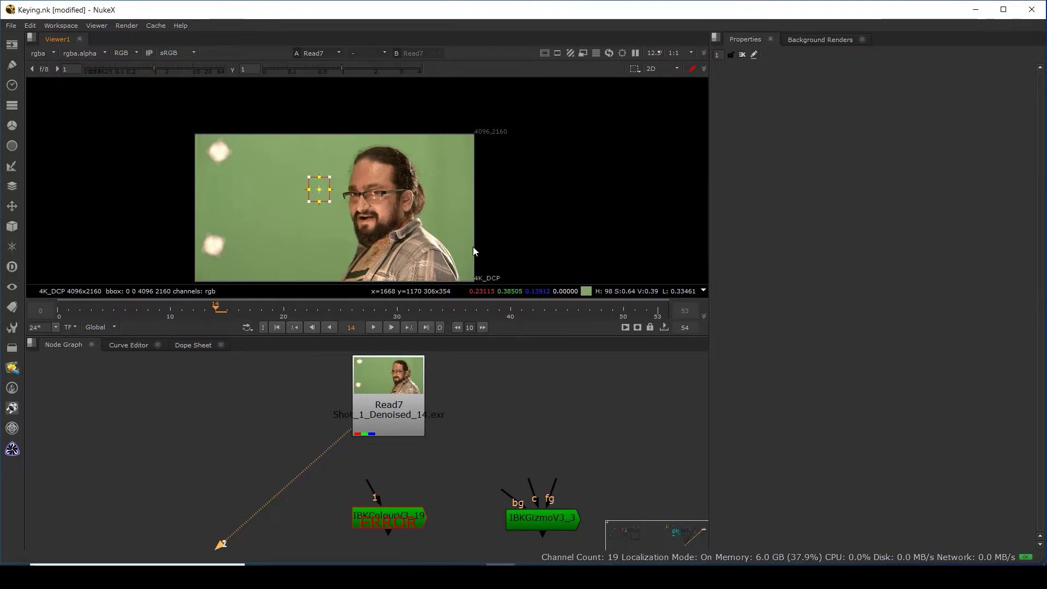
Connect IBKColour to Read7, view it on viewer input 1, and set its screen type to green.
scroll(449, 505, "down", 1)
left_click_drag(376, 452, 394, 404)
left_click_drag(403, 483, 402, 475)
key("1")
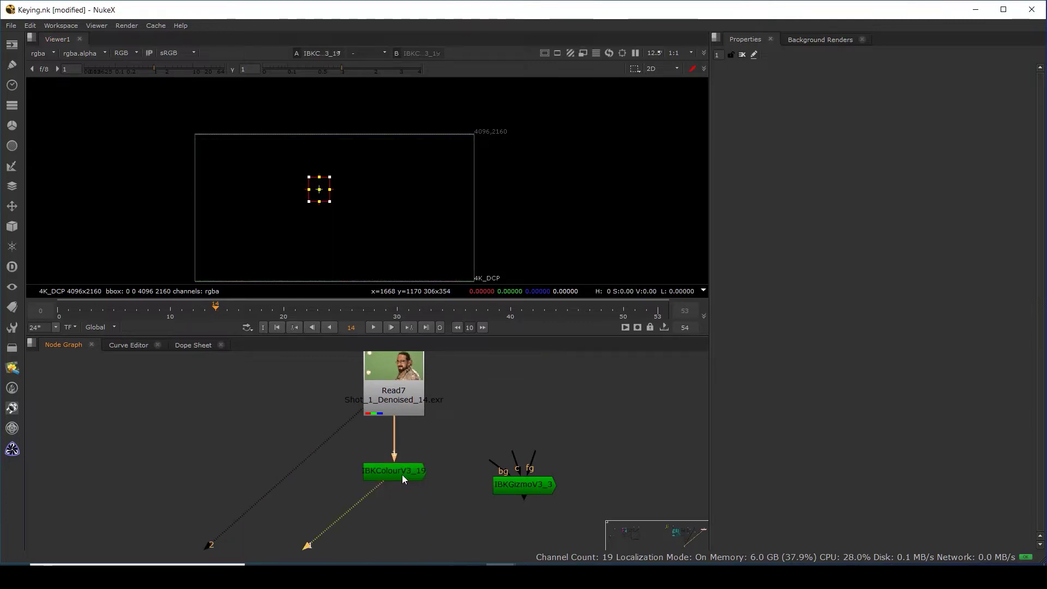
double_click(402, 475)
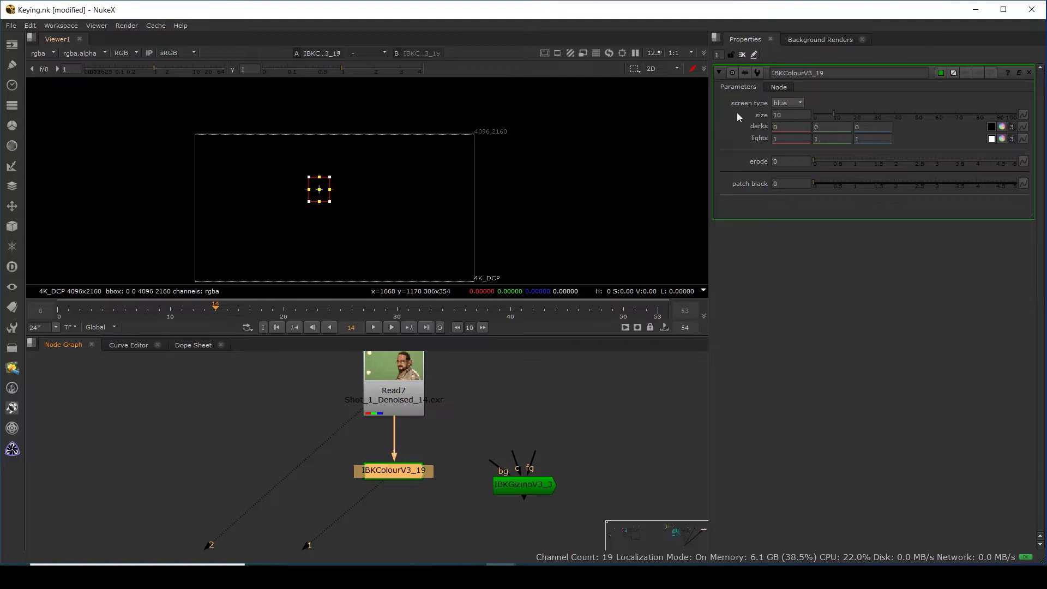
left_click(788, 104)
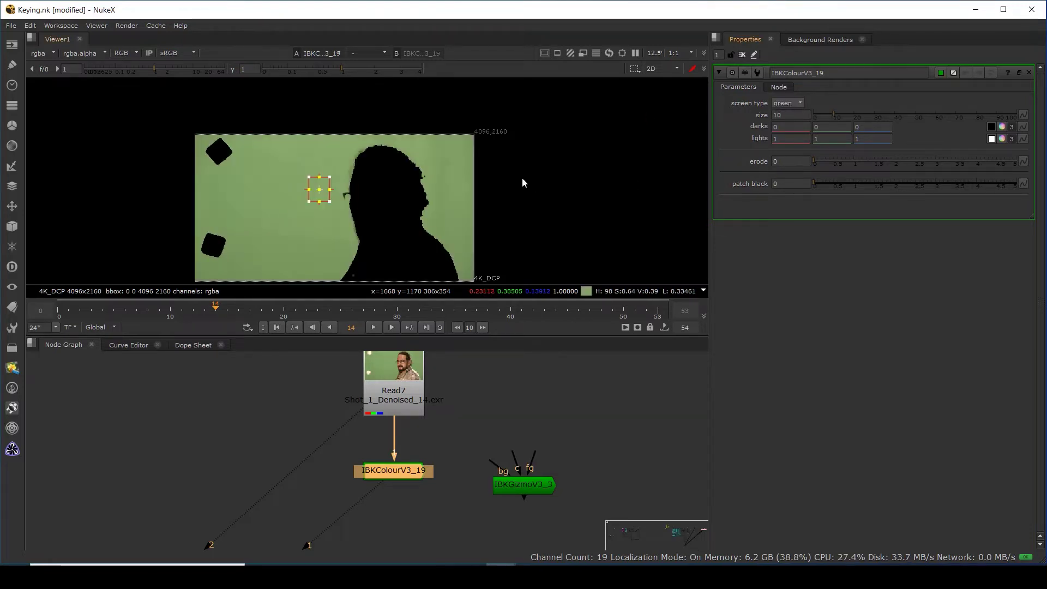
Set IBKColour's size to 1 and check the matte edges around the man's silhouette.
scroll(408, 162, "up", 2)
scroll(408, 165, "up", 2)
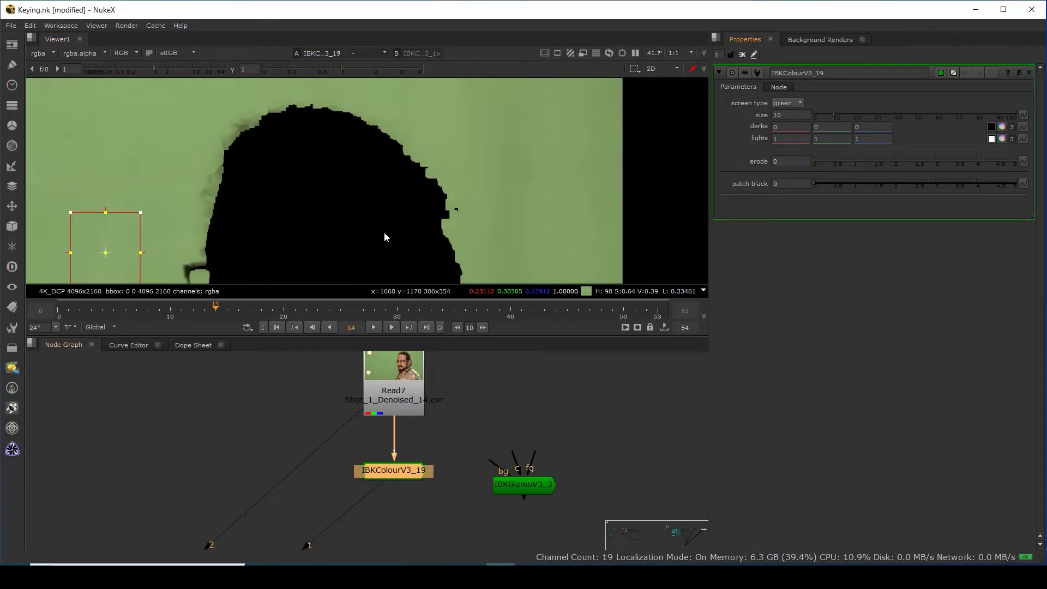
scroll(383, 234, "down", 2)
middle_click_drag(439, 169, 450, 200)
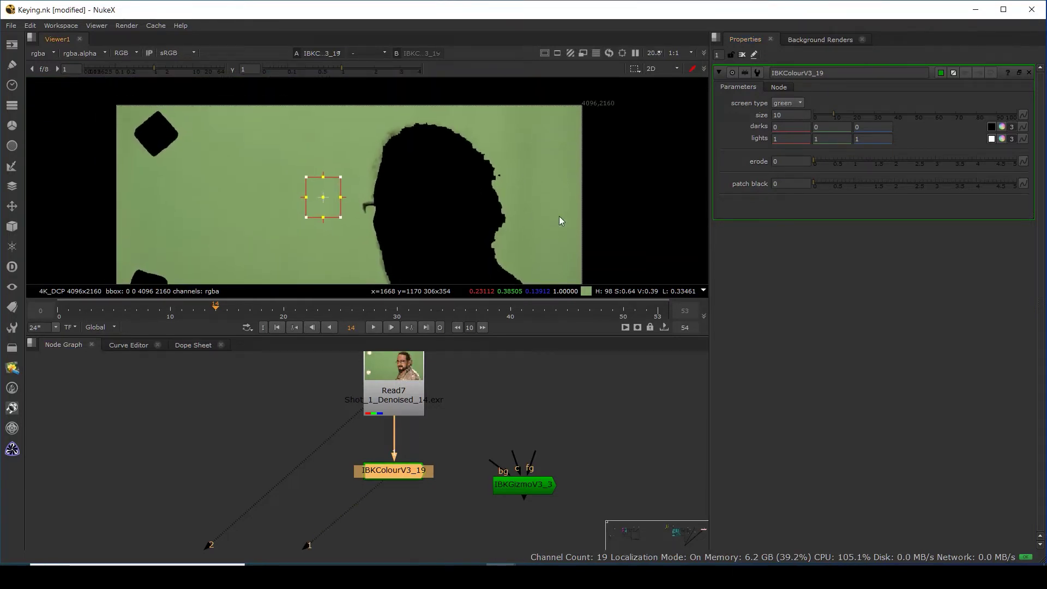
double_click(791, 113)
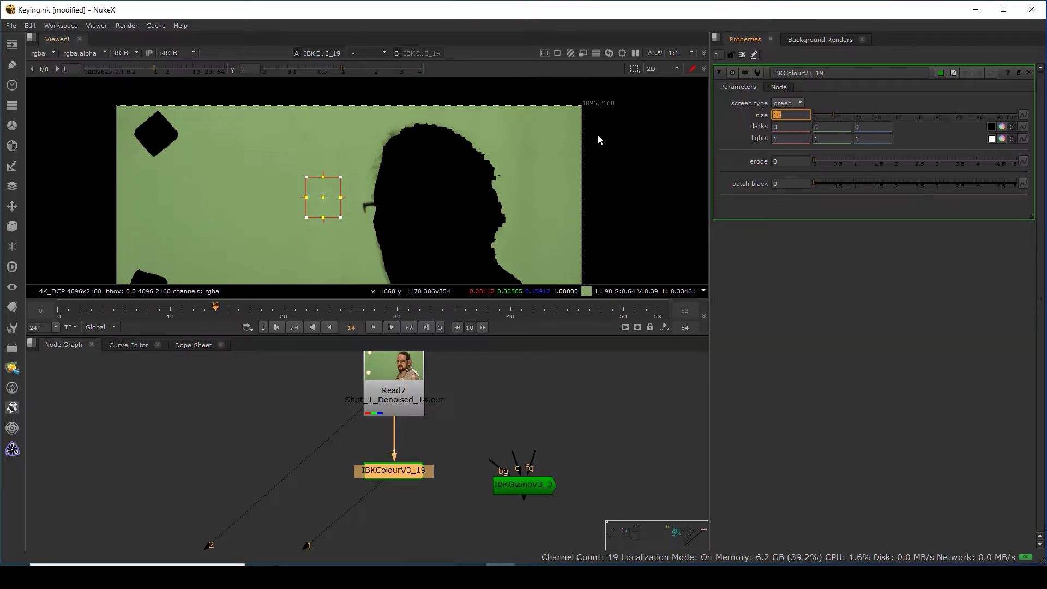
key("Return")
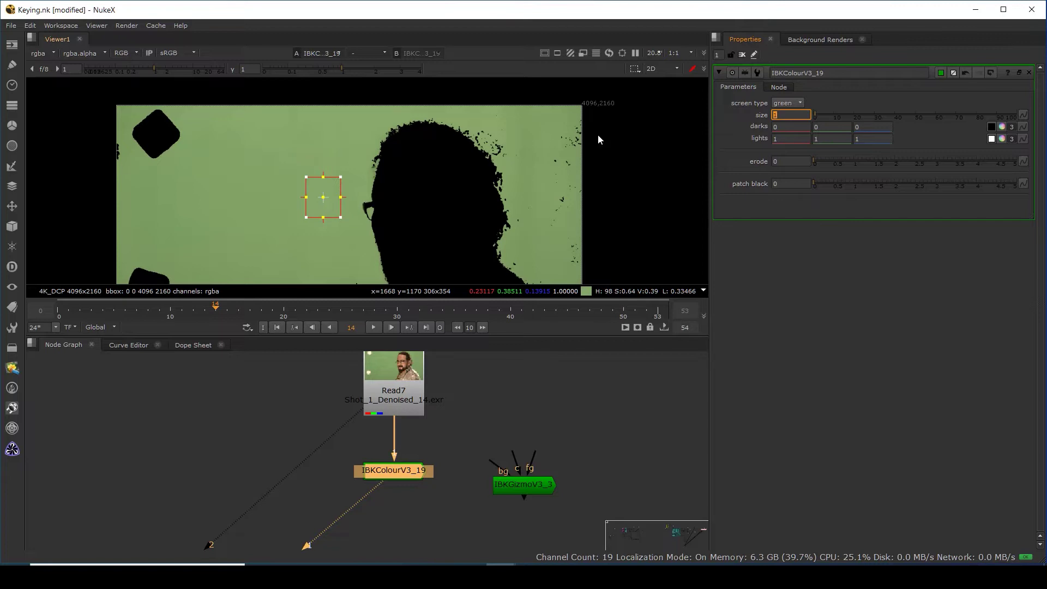
scroll(373, 218, "down", 3)
middle_click_drag(414, 238, 415, 157)
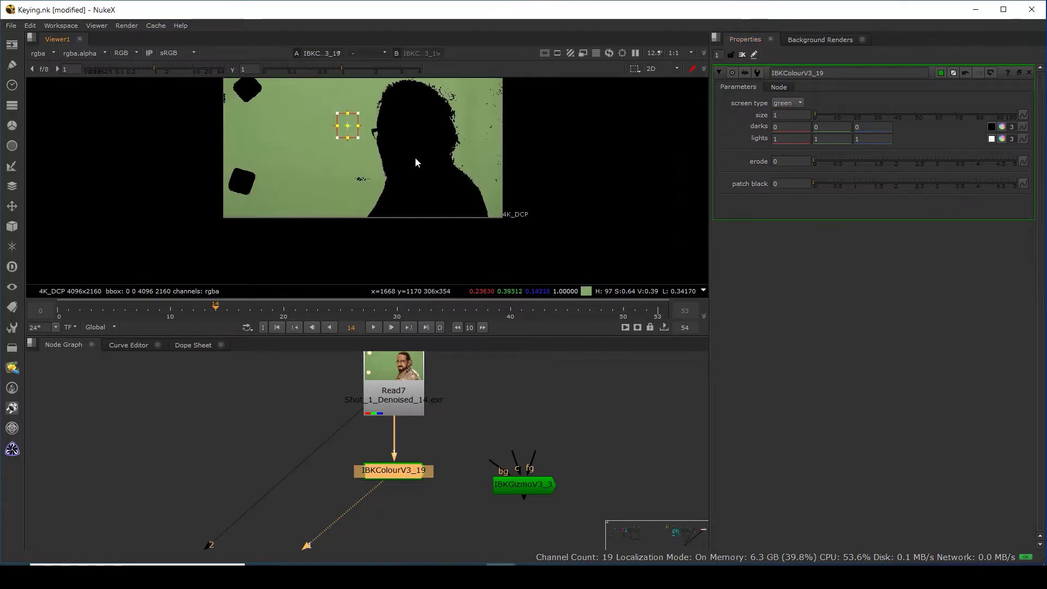
middle_click_drag(463, 119, 525, 185)
Adjust the green value of IBKColour's darks in small increments, ending at 0.01.
scroll(498, 184, "up", 3)
type(".1")
key("Return")
key("Up")
key("Up")
key("Down")
key("Down")
key("Down")
type("1")
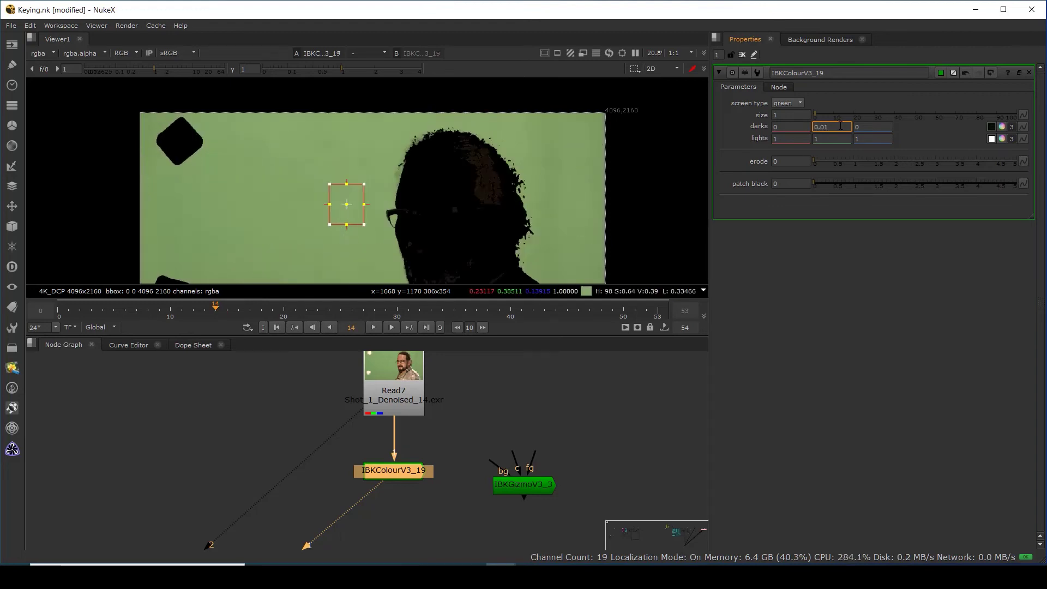
key("Down")
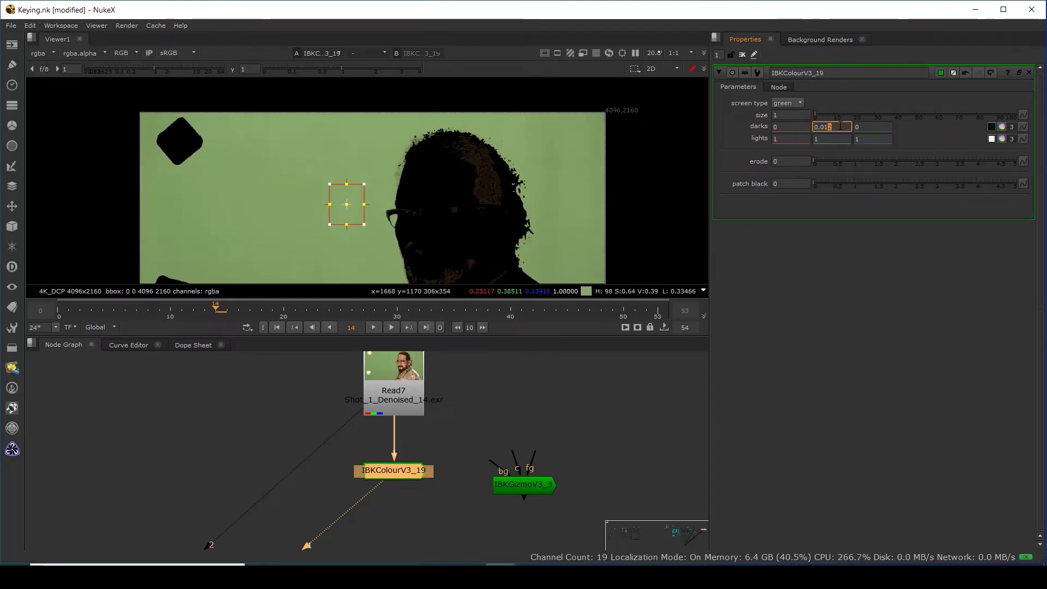
Set the green value of IBKColour's lights to 1.2.
scroll(499, 223, "down", 1)
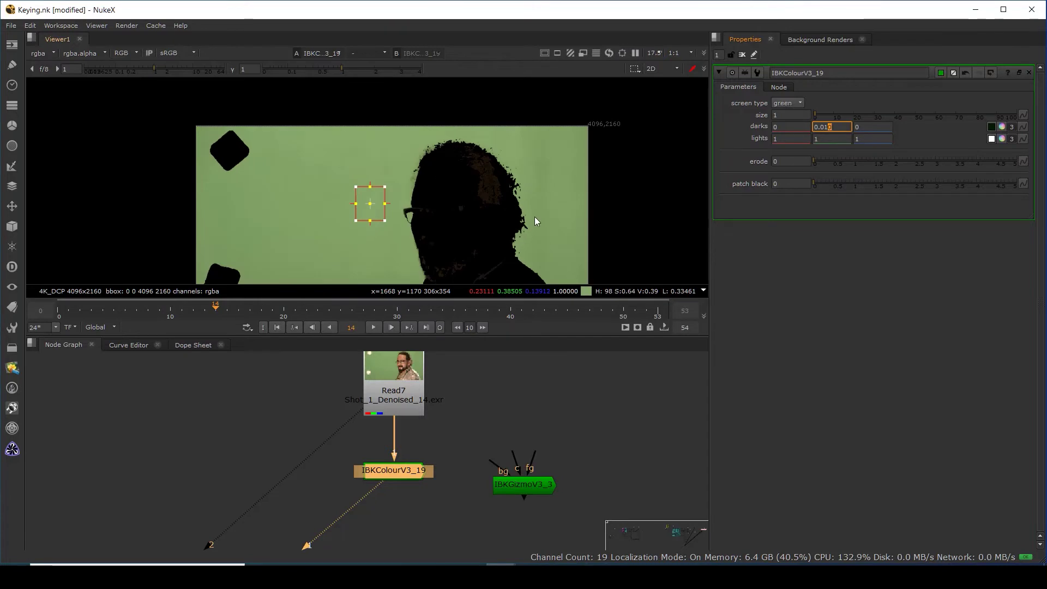
scroll(535, 217, "down", 1)
middle_click_drag(486, 198, 445, 136)
left_click(835, 137)
type(".2")
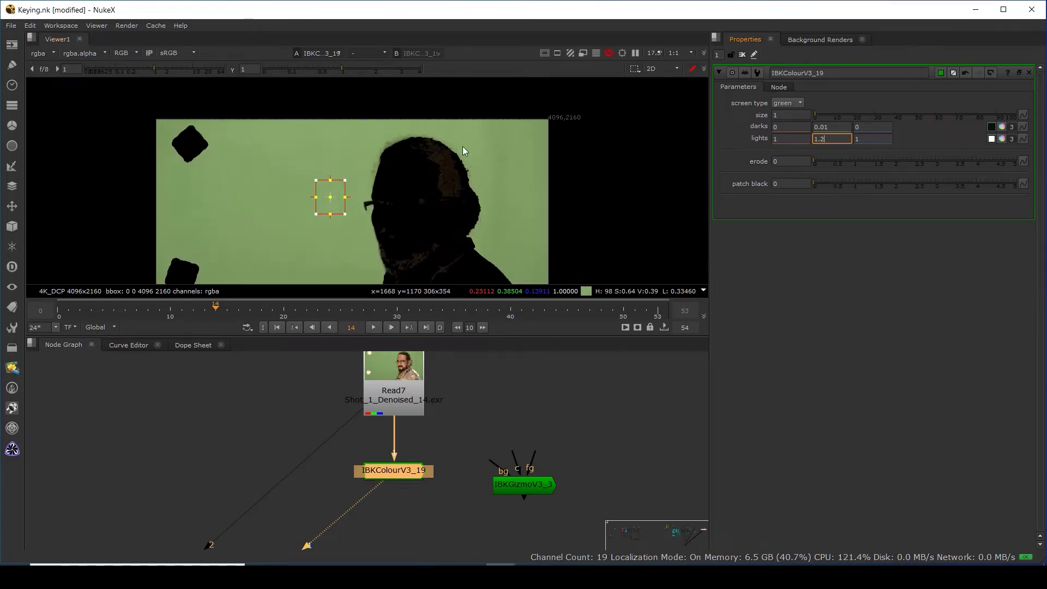
Set the green value of IBKColour's lights to 1.29 and of its darks to -0.005.
scroll(490, 151, "up", 5)
type("9")
double_click(832, 127)
type("-0.002")
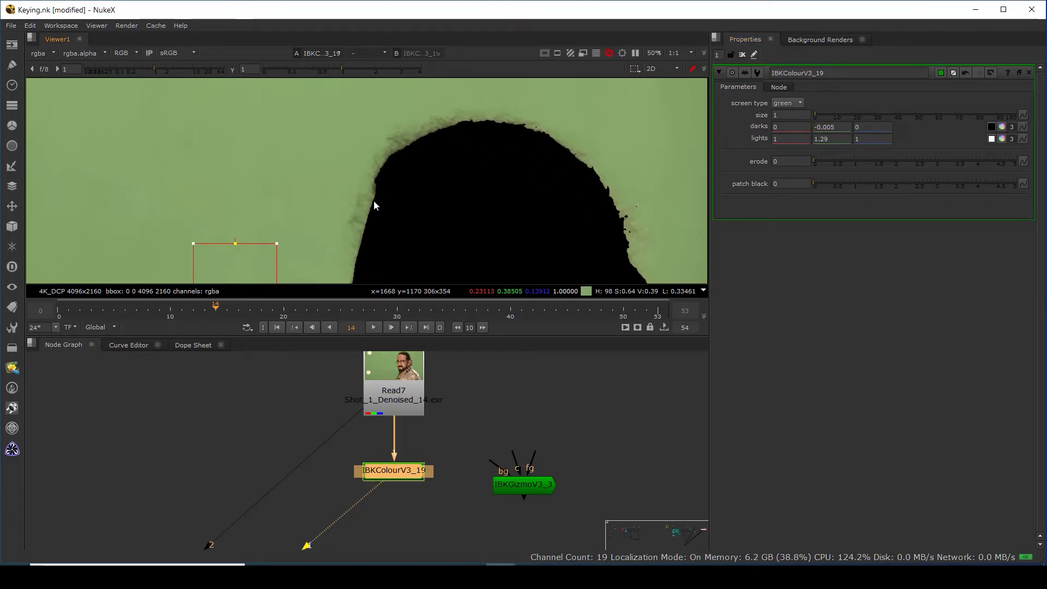
Check the matte around the man's head, shoulders and arm, and set the green value of IBKColour's darks to -0.0057.
middle_click_drag(631, 218, 481, 100)
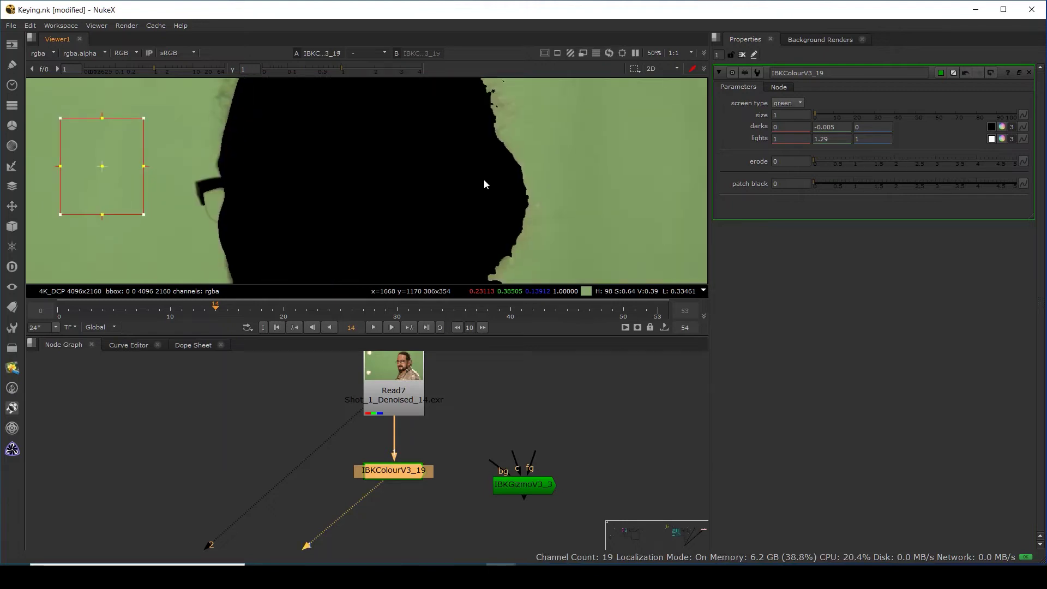
scroll(483, 179, "down", 2)
middle_click_drag(424, 205, 462, 149)
middle_click_drag(439, 213, 463, 361)
middle_click_drag(478, 226, 461, 188)
scroll(468, 210, "down", 4)
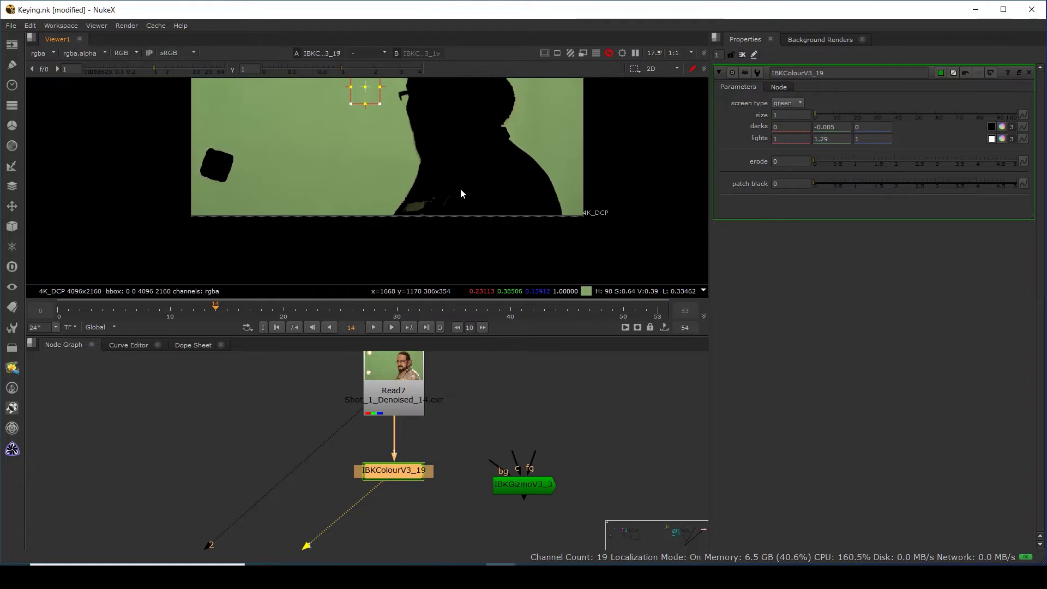
scroll(461, 189, "up", 4)
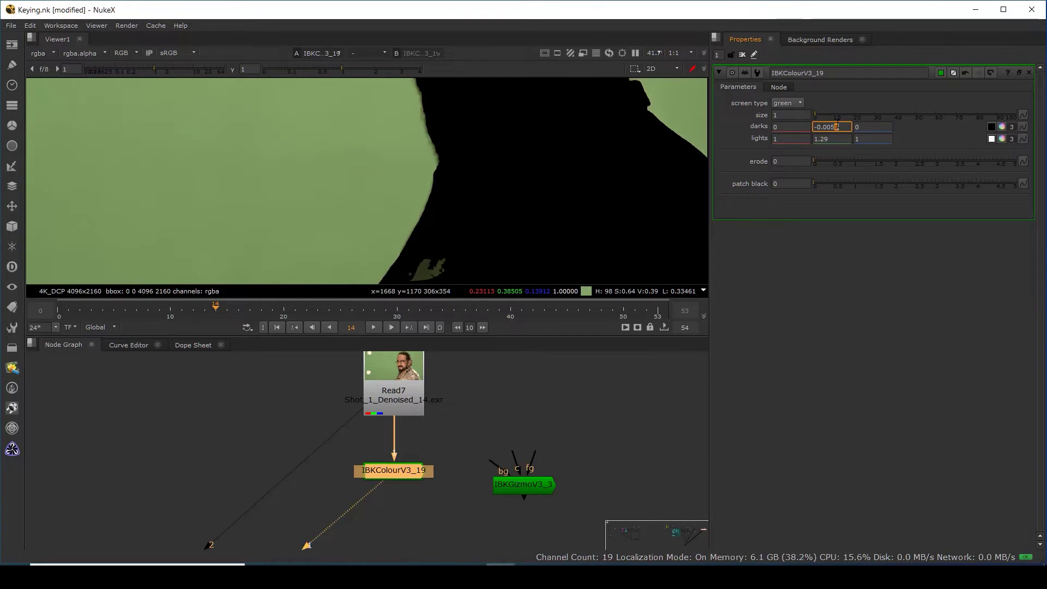
type("7")
scroll(439, 160, "down", 3)
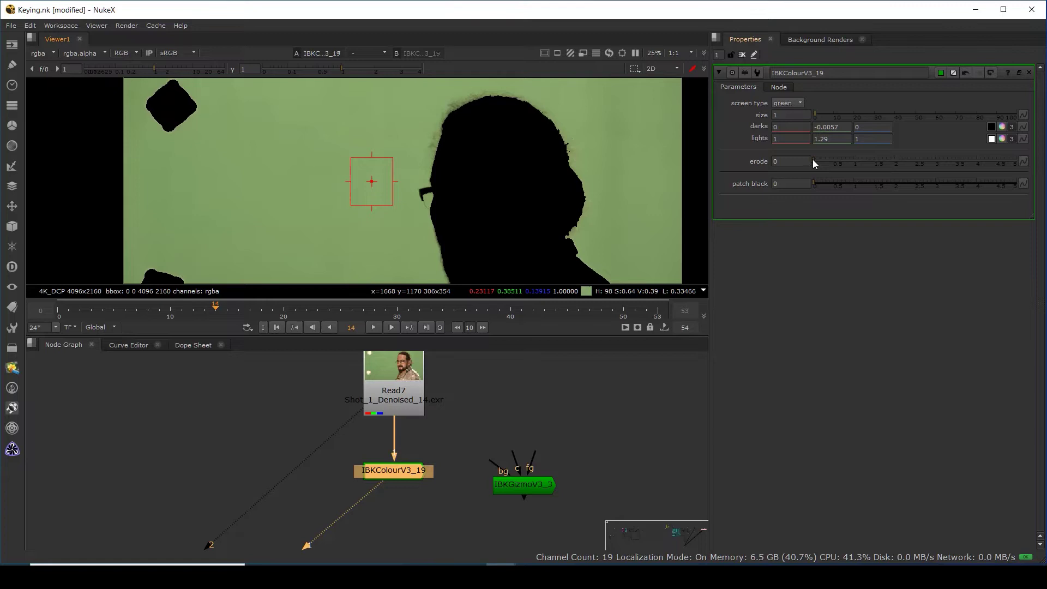
Set IBKColour's erode to about 4.04 and check the hair edges of the silhouette.
left_click_drag(827, 159, 979, 181)
scroll(465, 125, "up", 8)
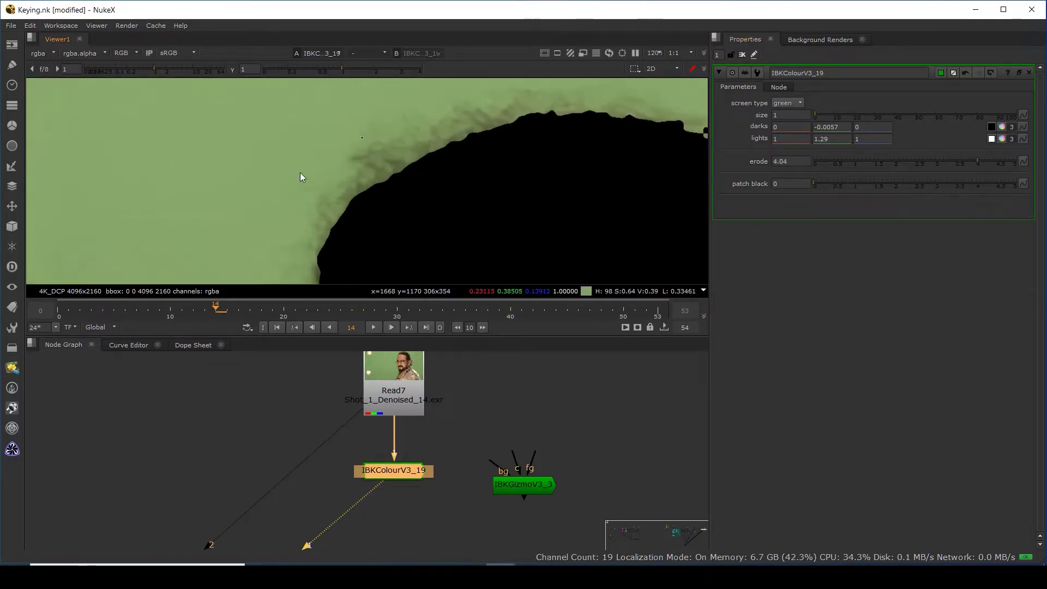
scroll(547, 184, "down", 4)
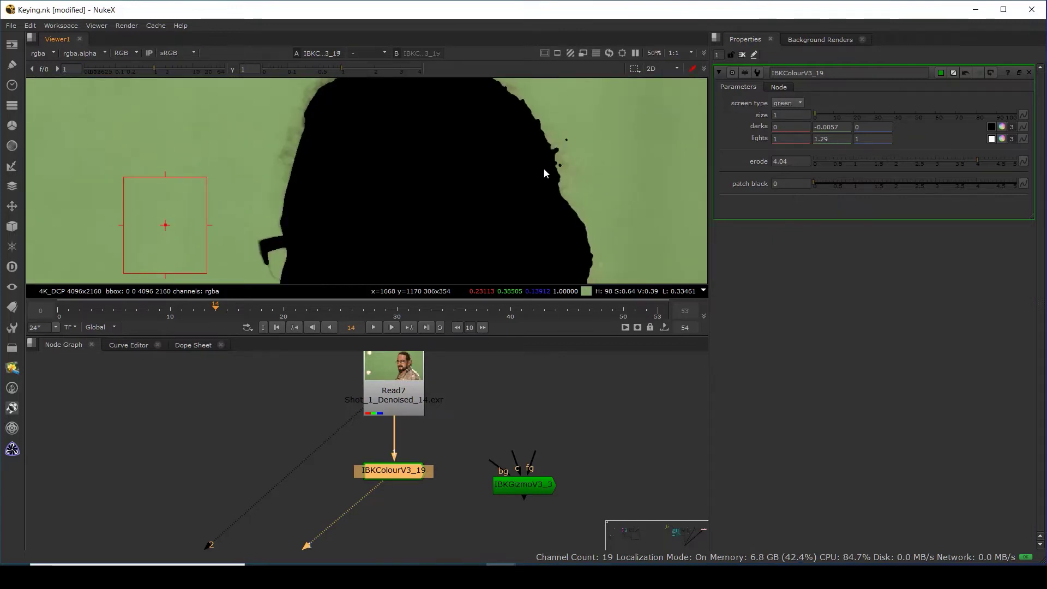
scroll(544, 174, "down", 2)
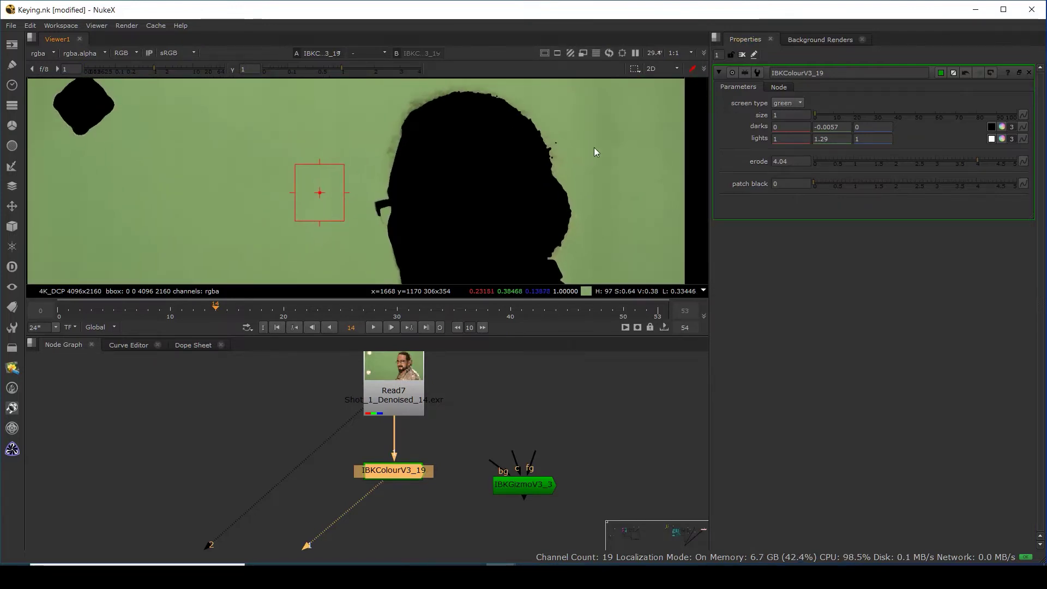
scroll(570, 138, "up", 2)
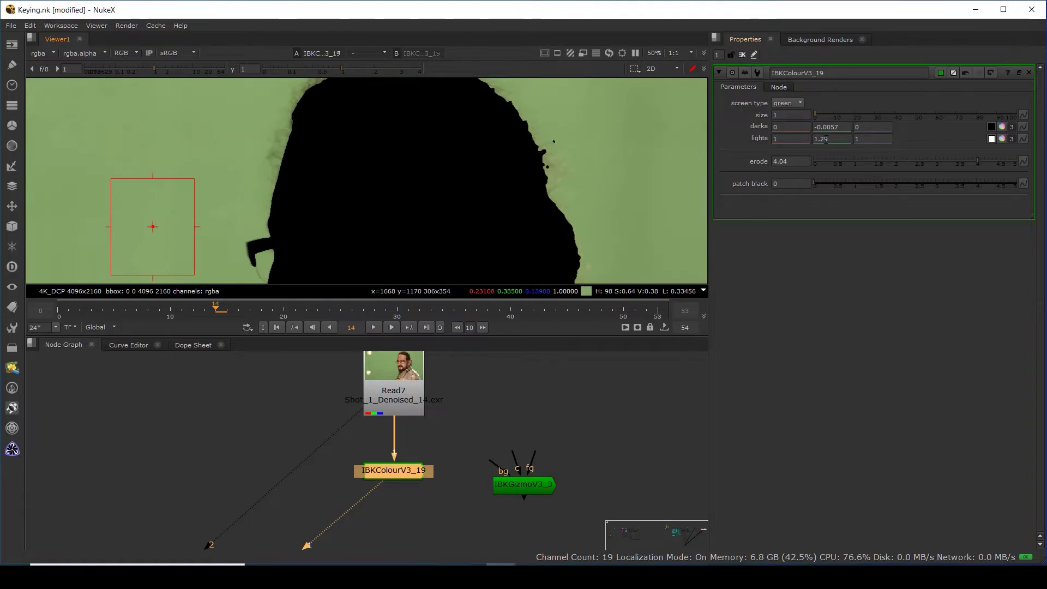
Lower the green value of IBKColour's darks in increments to -0.0724 while watching the hair detail.
left_click(835, 126)
key("Down")
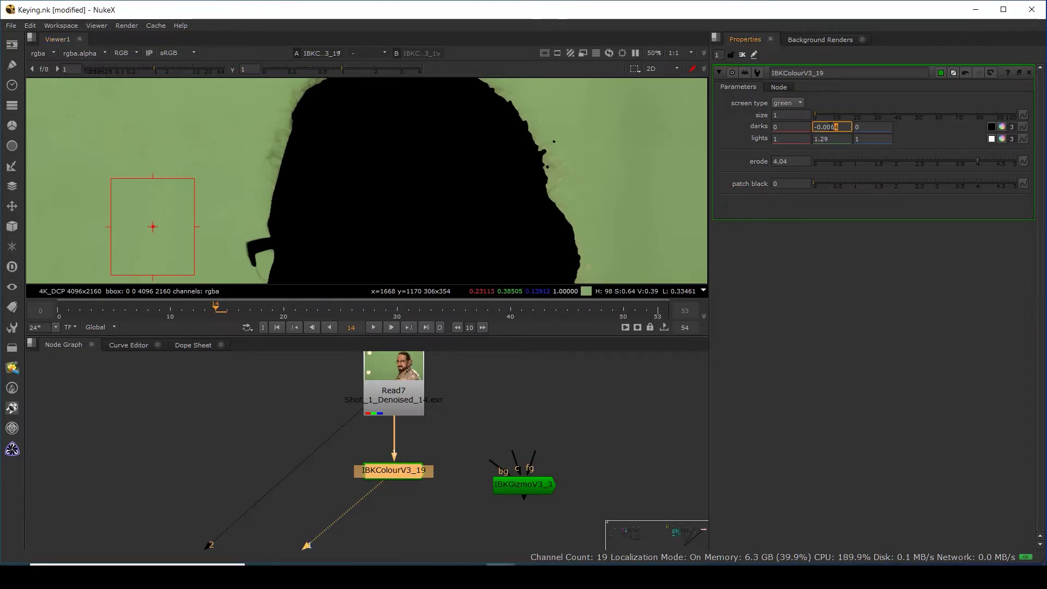
key("Down")
scroll(474, 198, "down", 5)
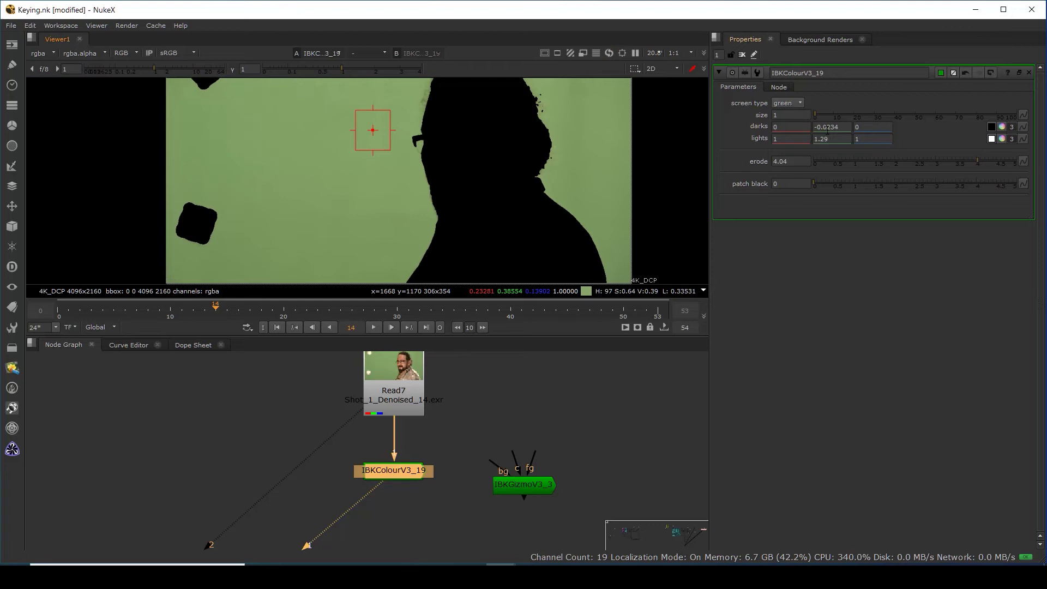
scroll(830, 126, "down", 1)
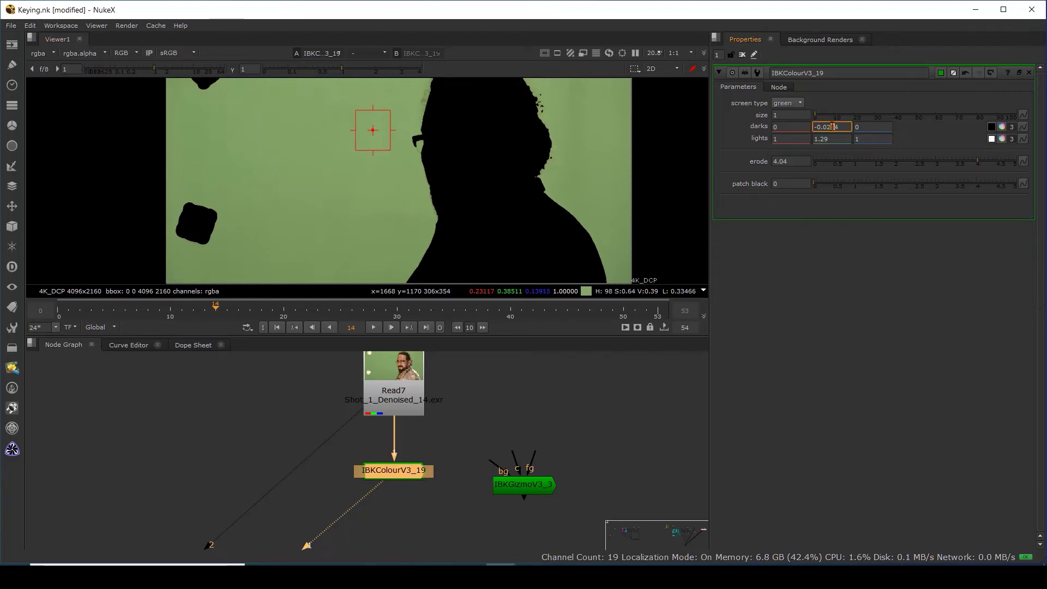
scroll(832, 127, "down", 1)
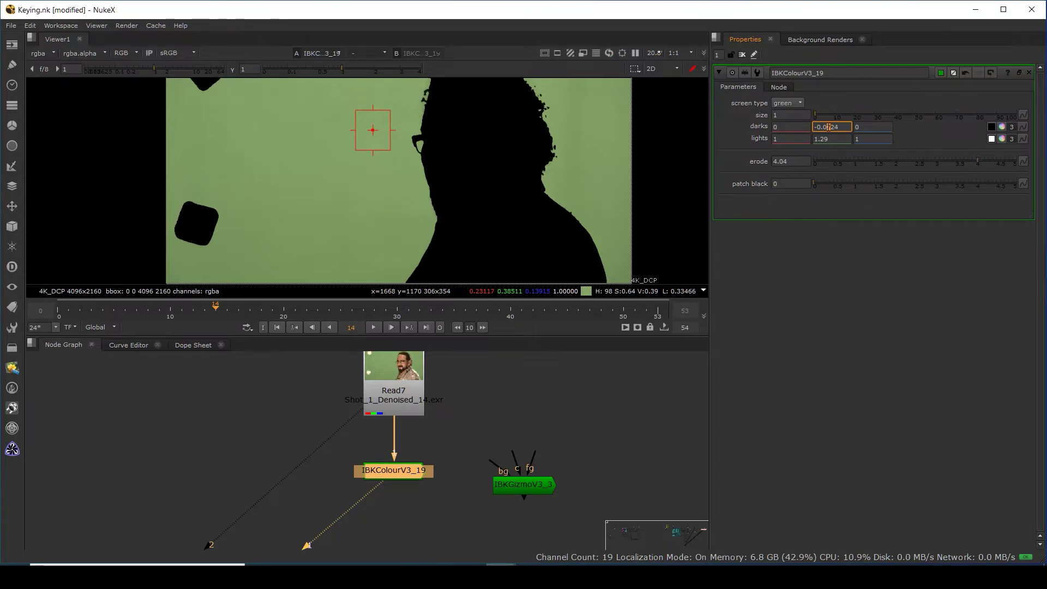
scroll(479, 192, "up", 4)
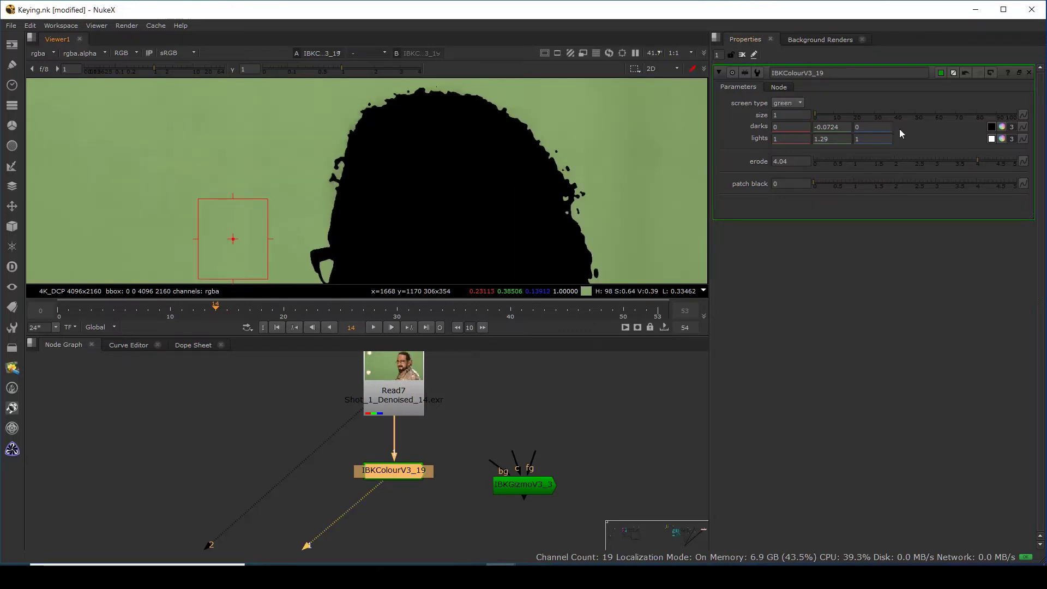
Lower the green value of IBKColour's darks in fine increments to -0.0864.
left_click(833, 127)
key("Down")
key("Down")
key("Down")
key("Down")
key("Down")
key("Down")
key("Down")
key("Down")
key("Down")
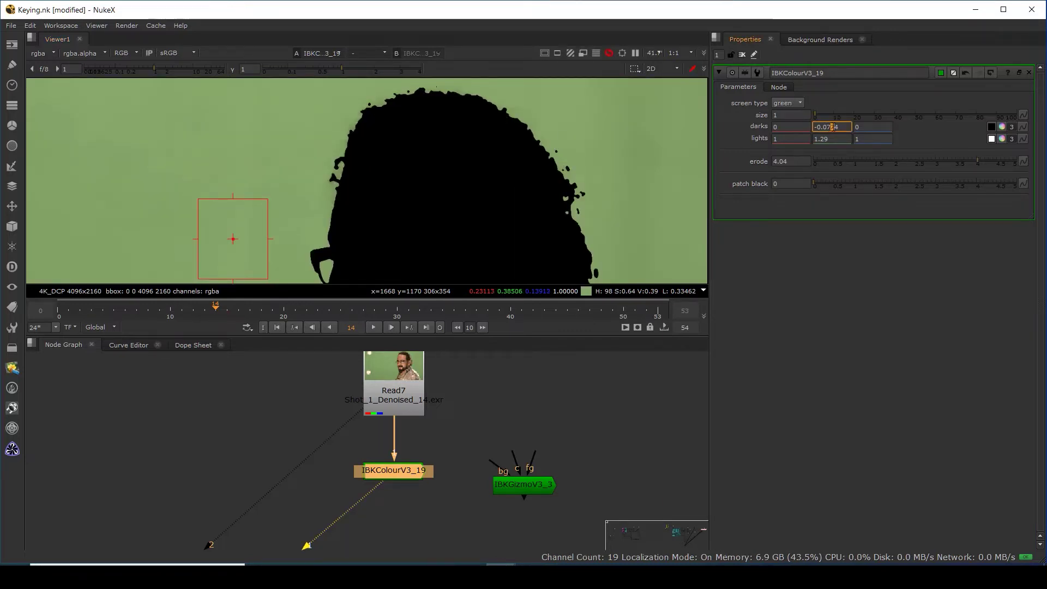
scroll(831, 127, "down", 3)
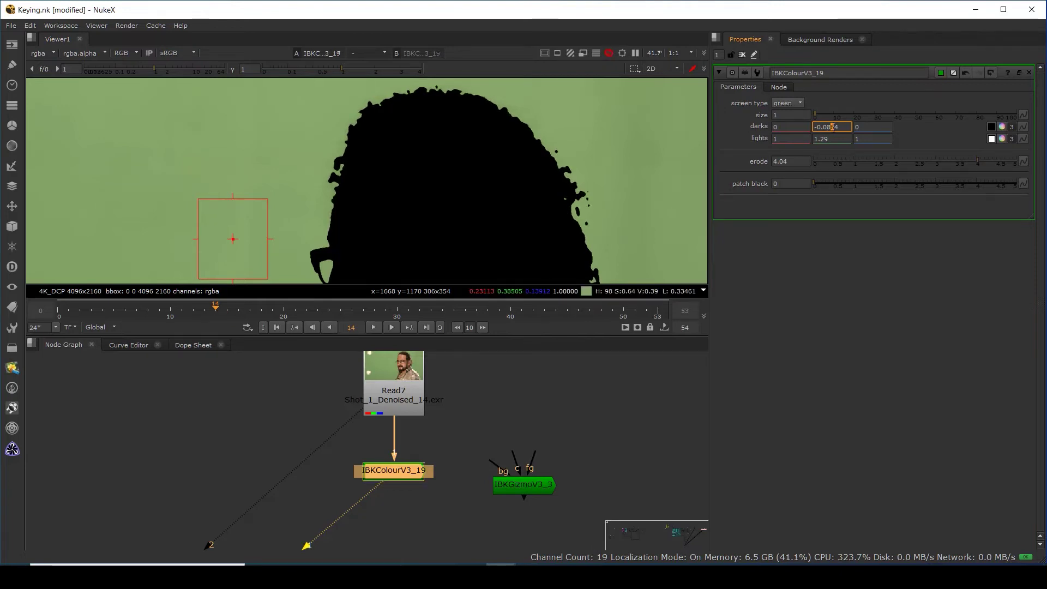
Reduce IBKColour's erode to about 3.9 and inspect the matte near the lower corner of the frame.
mouse_move(977, 160)
left_mouse_down()
mouse_move(902, 165)
mouse_move(1024, 169)
mouse_move(972, 170)
left_mouse_up()
left_click(972, 166)
scroll(358, 188, "down", 3)
scroll(368, 177, "up", 8)
scroll(469, 196, "down", 5)
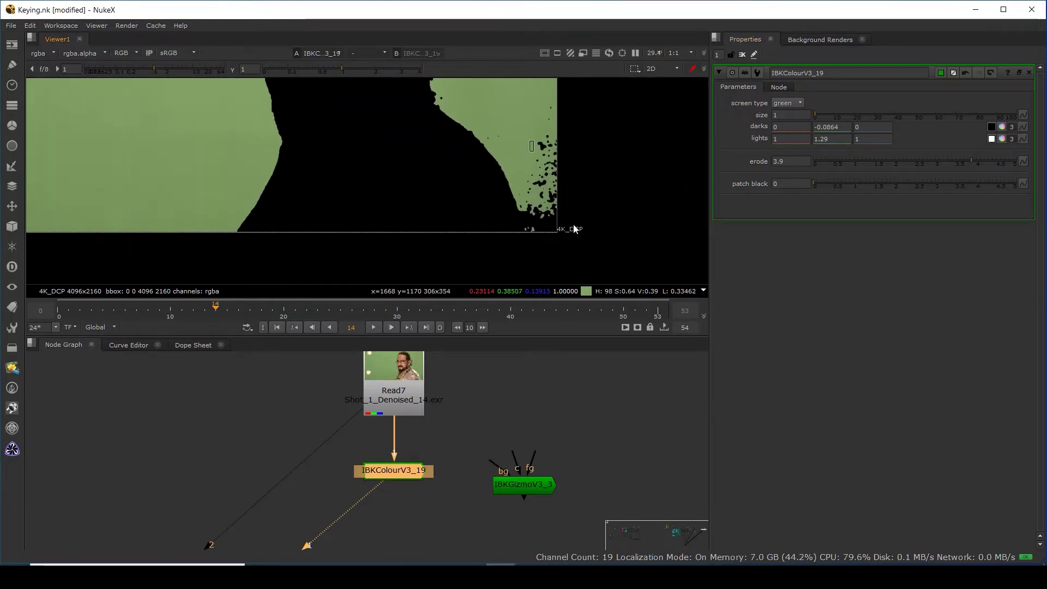
Raise the green value of IBKColour's darks in fine increments to -0.0704, checking the frame corner and hair edges.
key("Up")
key("Up")
key("Up")
key("Up")
key("Up")
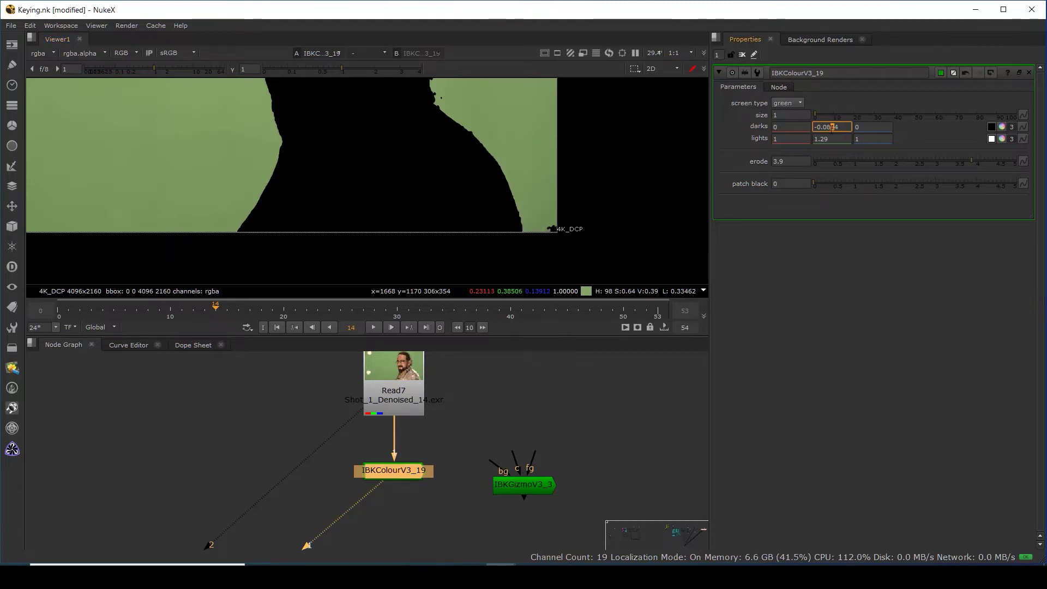
key("Up")
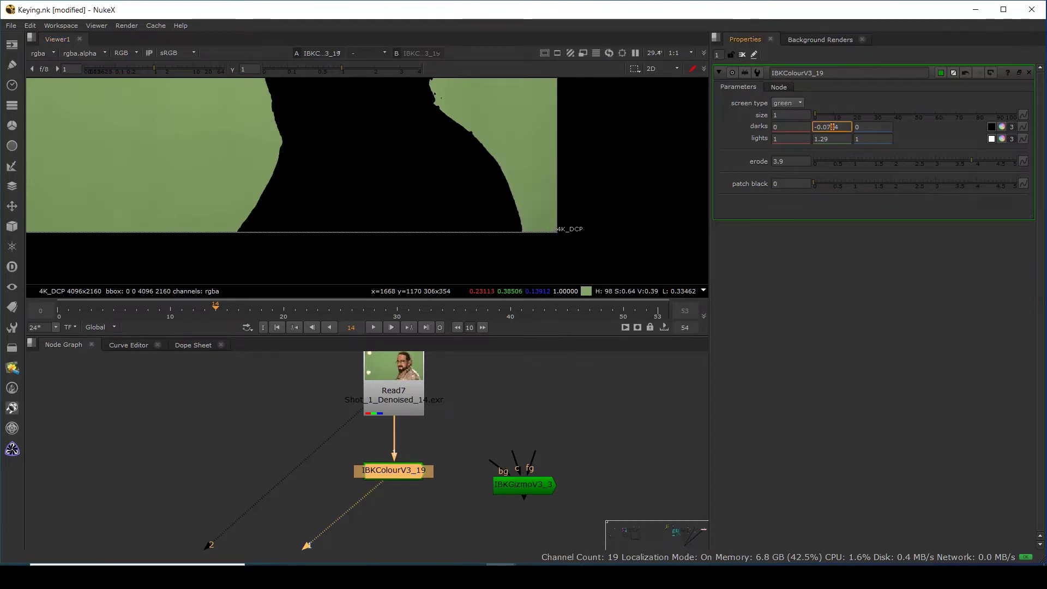
middle_click_drag(411, 178, 446, 286)
middle_click_drag(516, 232, 529, 298)
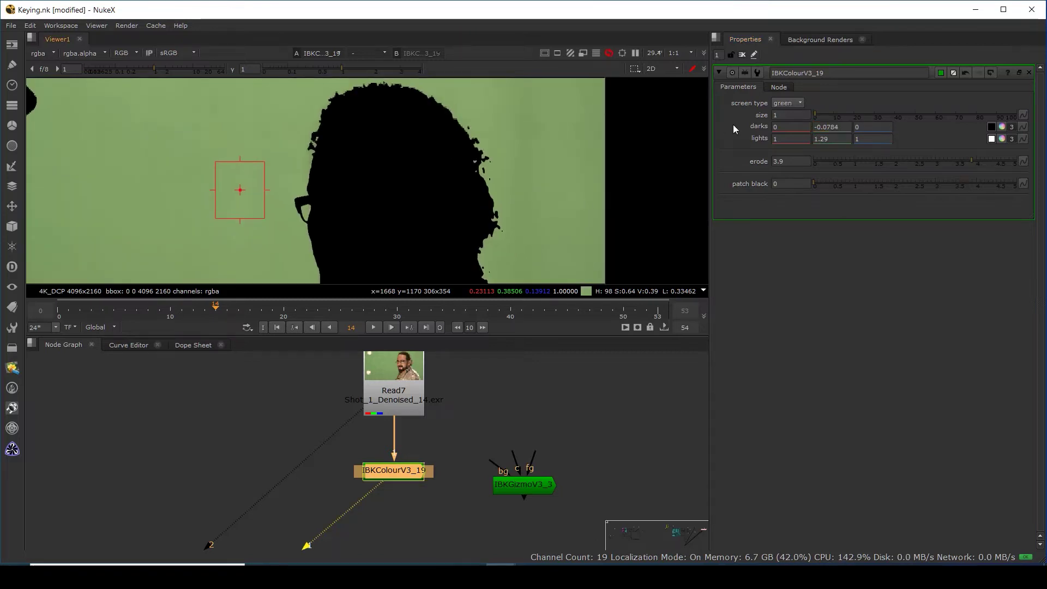
left_click(832, 127)
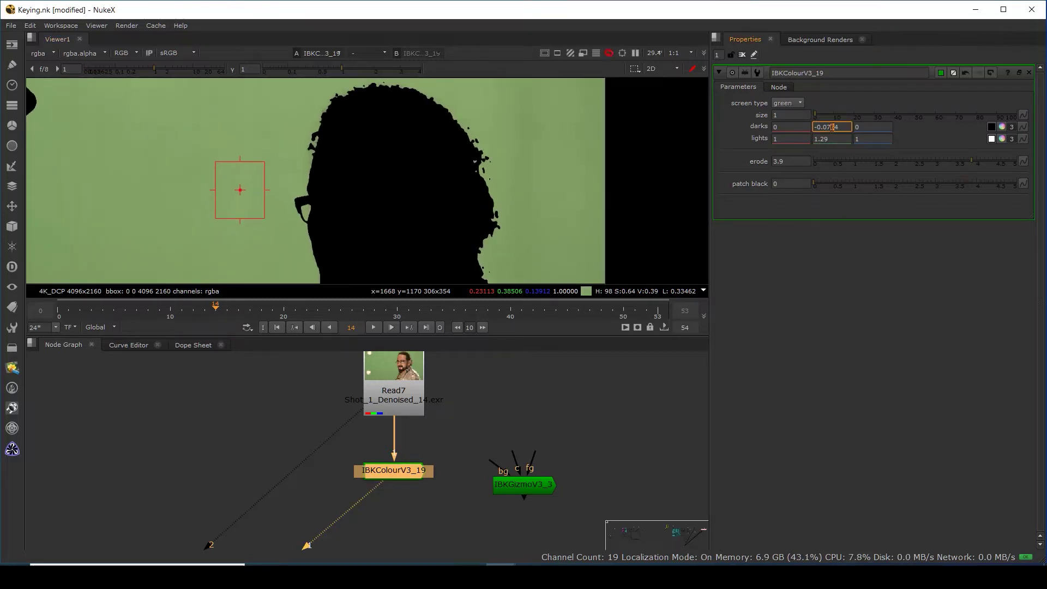
key("Up")
Raise the green value of IBKColour's lights to 1.41, and move the IBKGizmo node farther away from IBKColour.
scroll(412, 186, "down", 5)
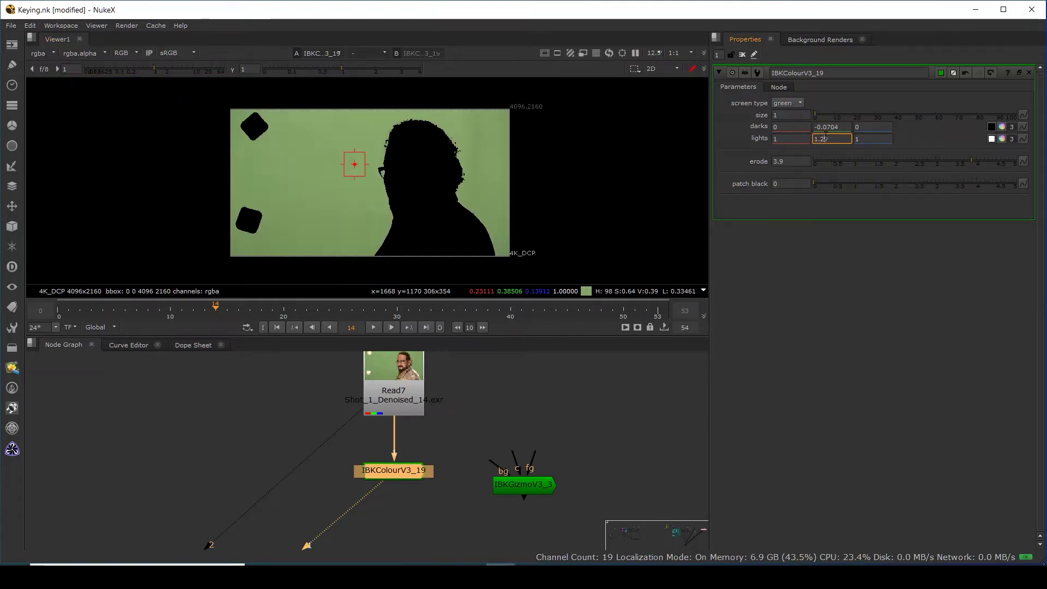
key("Up")
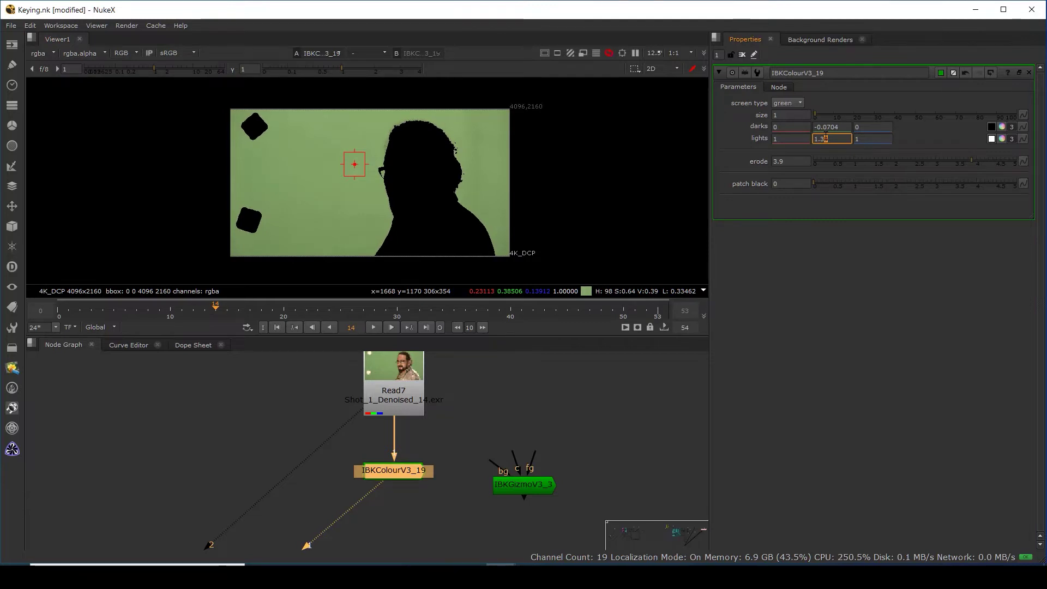
key("Up")
scroll(440, 129, "up", 8)
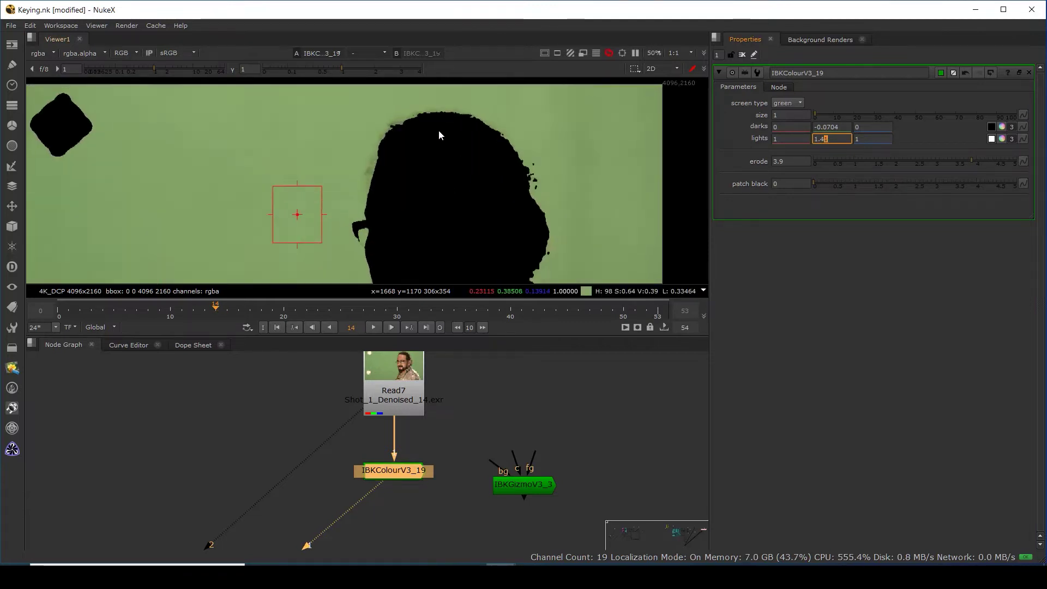
scroll(440, 133, "down", 8)
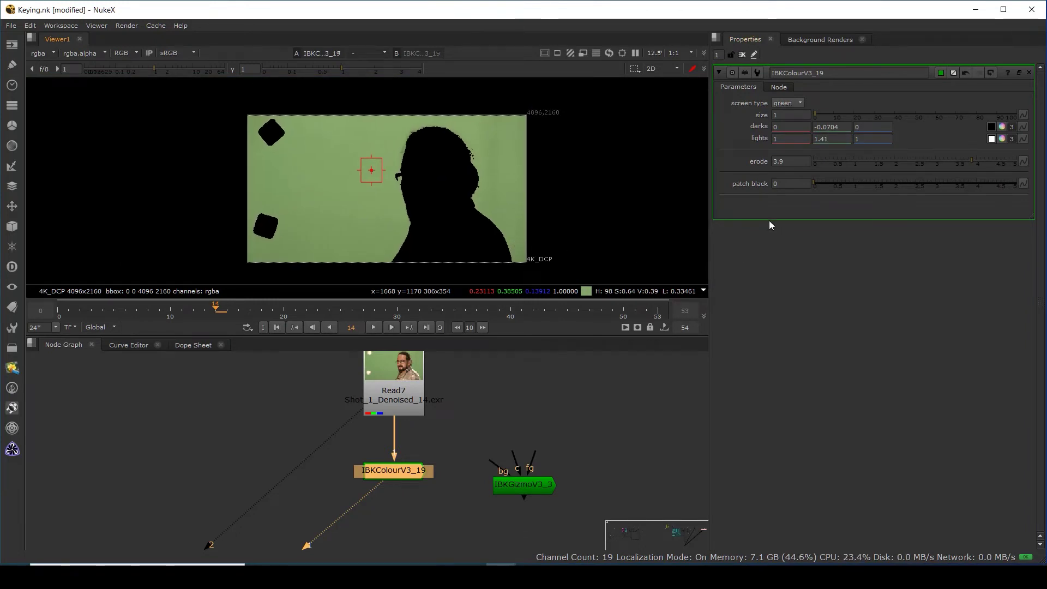
left_click_drag(540, 446, 588, 436)
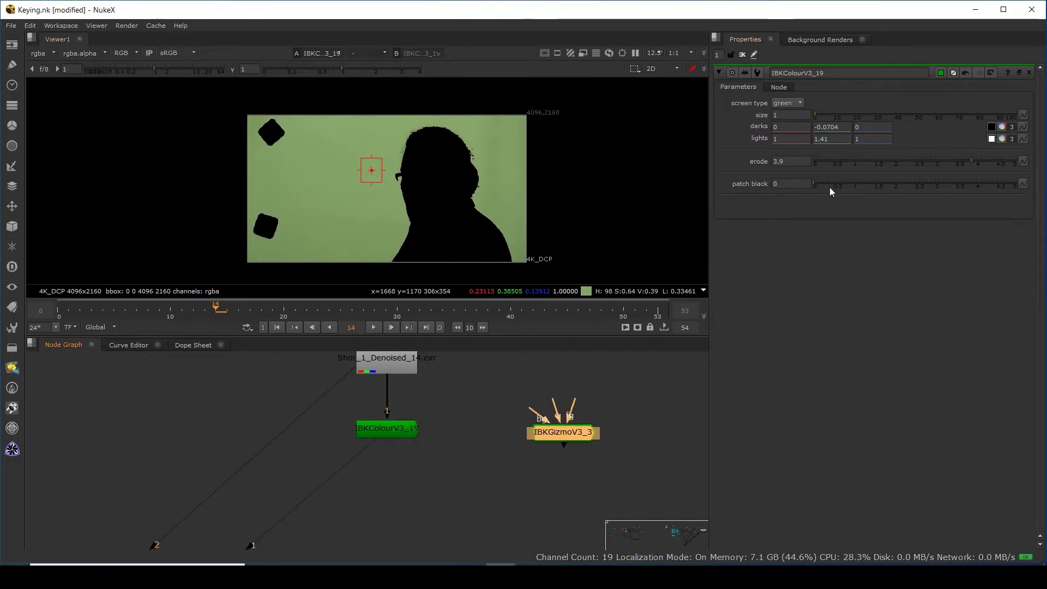
Set IBKColour's patch black to 50 and lower the viewer gamma to 0.62 to examine the patched edges.
left_click_drag(816, 183, 1015, 184)
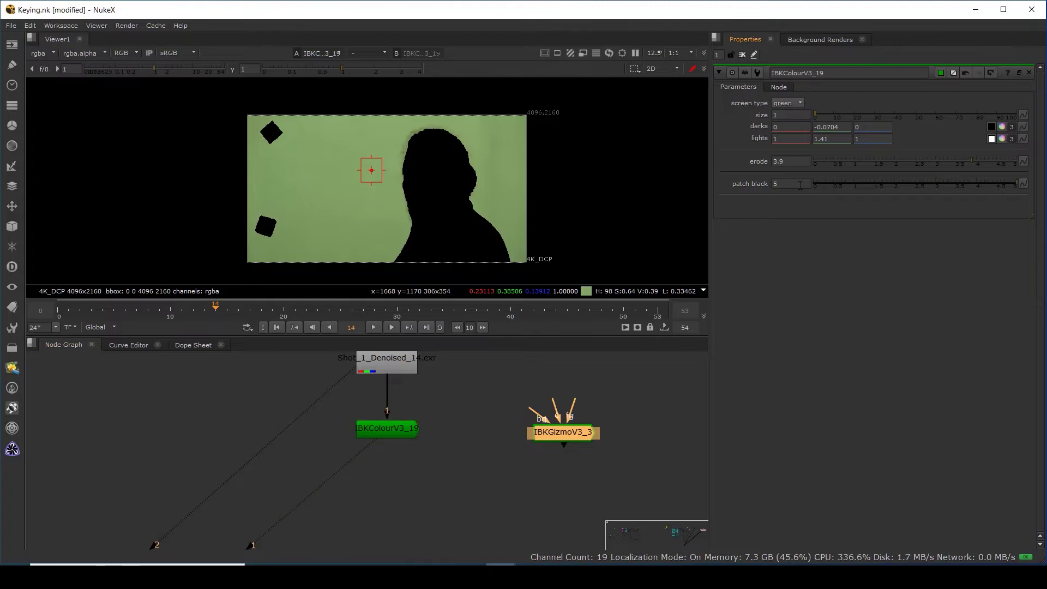
type("50")
key("Return")
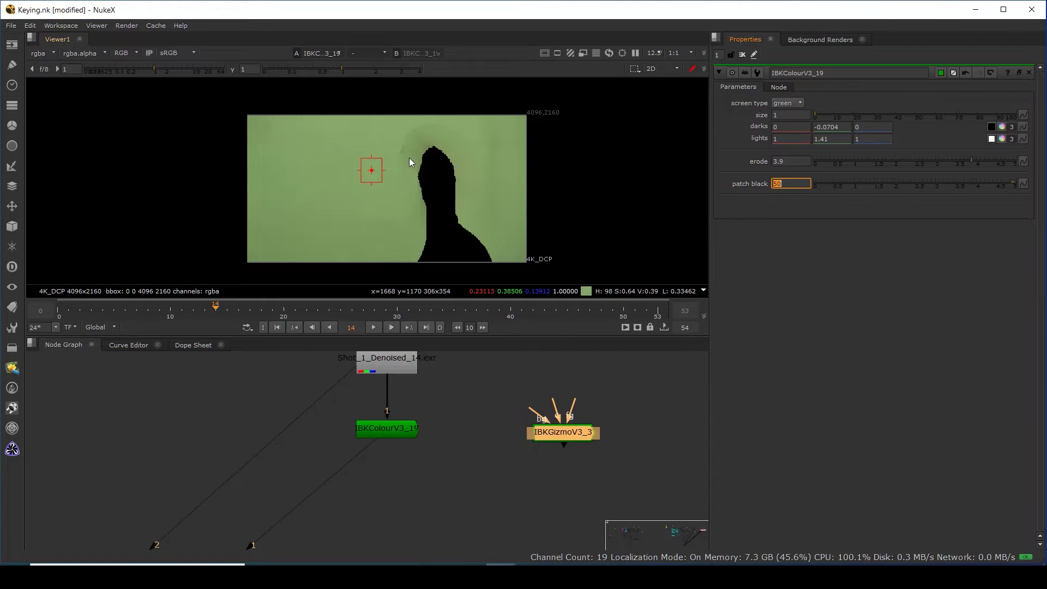
scroll(409, 158, "up", 8)
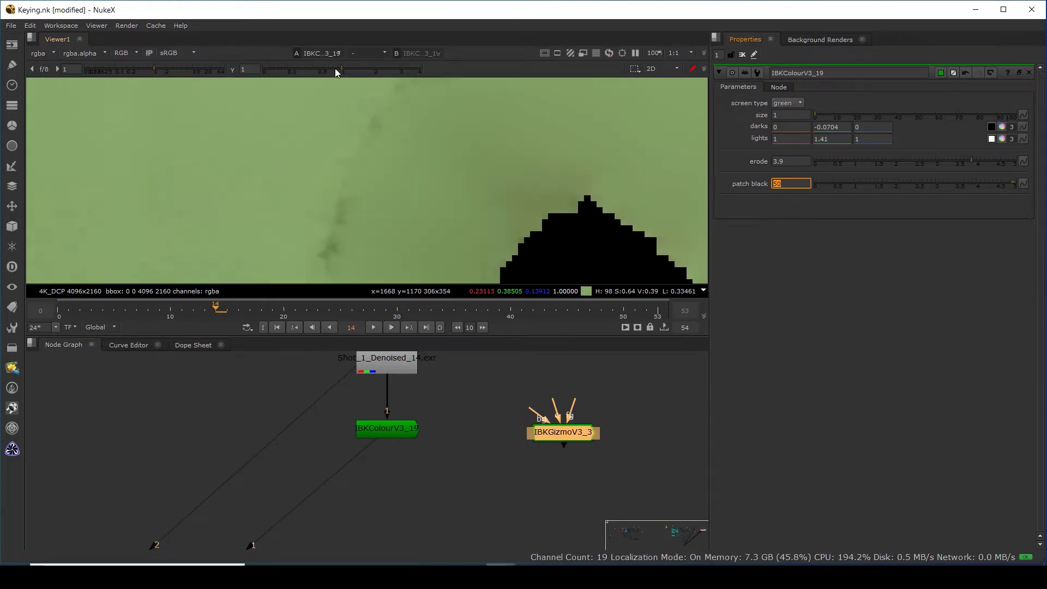
left_click_drag(334, 67, 326, 89)
scroll(403, 178, "down", 2)
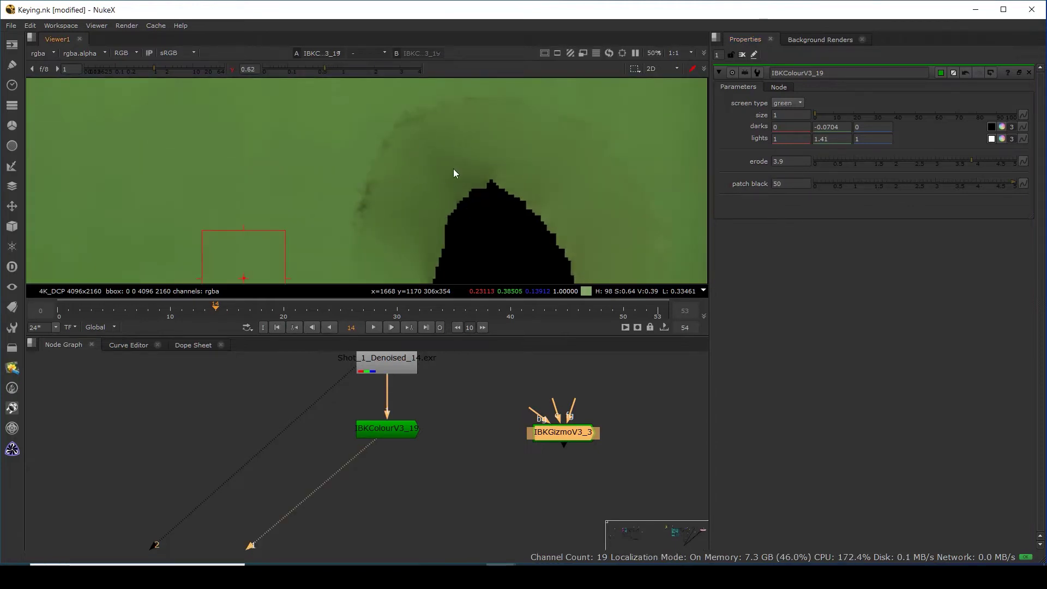
Reset IBKColour's patch black to 0 and restore the viewer gamma to 1.
double_click(785, 183)
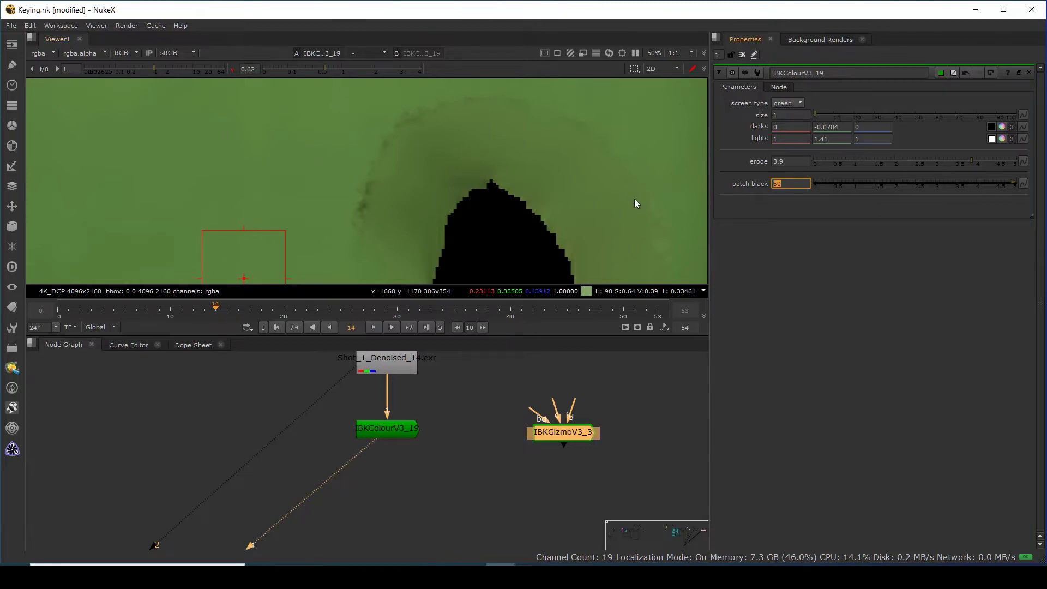
type("0")
key("Return")
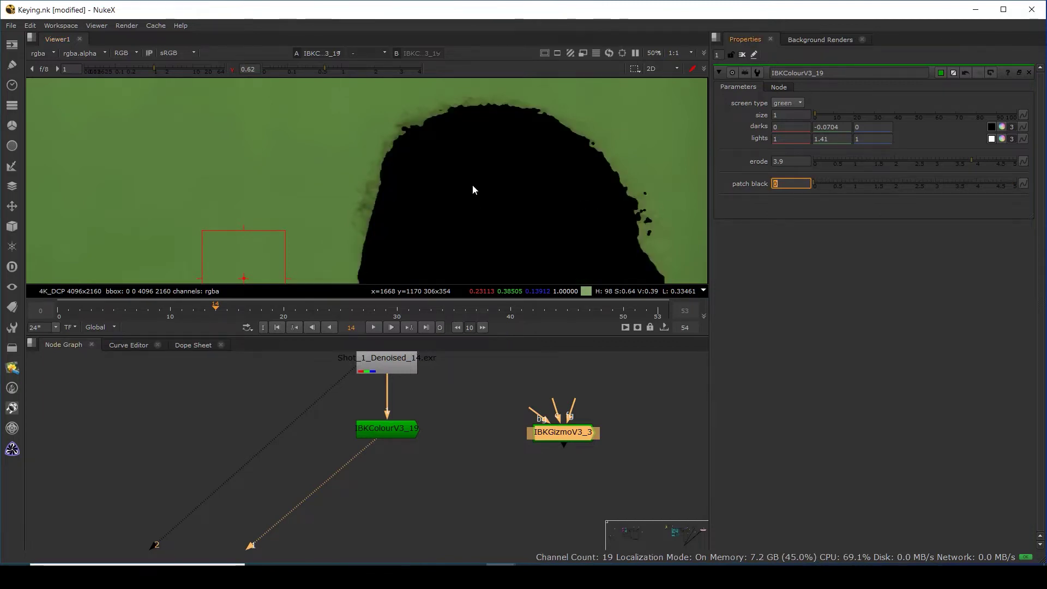
scroll(469, 180, "down", 3)
left_click(338, 67)
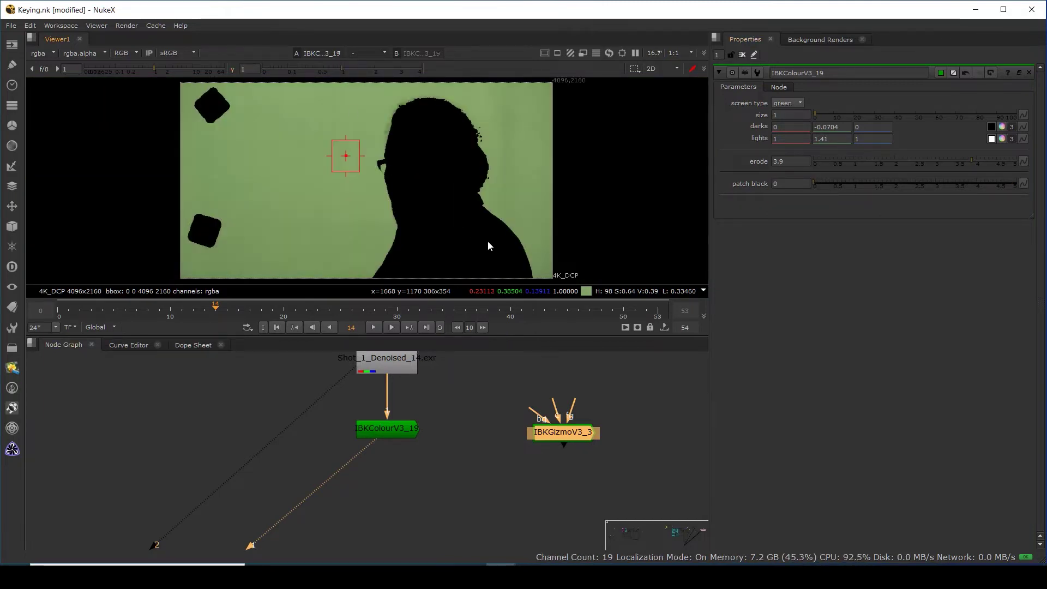
Space out the IBKGizmo and IBKColour nodes, and connect a duplicate of IBKColour below the original.
left_click_drag(571, 429, 601, 423)
left_click_drag(394, 432, 394, 439)
left_click_drag(477, 418, 309, 479)
left_click(391, 506)
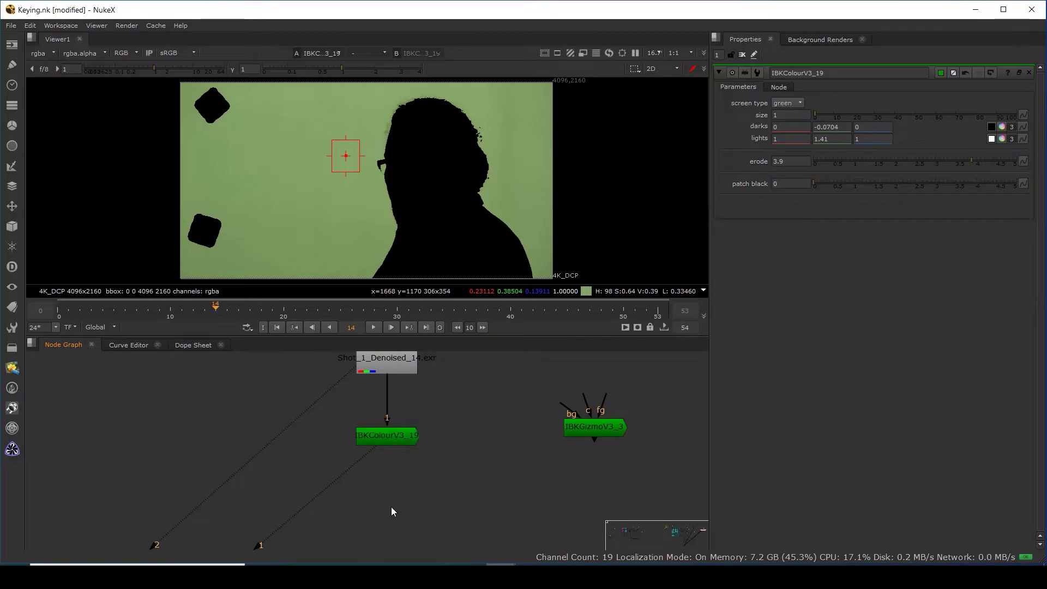
key("ctrl+v")
left_click_drag(374, 475, 390, 435)
Open the duplicate IBKColour's properties and view it on viewer input 1.
mouse_move(404, 504)
left_mouse_down()
mouse_move(398, 491)
mouse_move(402, 502)
left_mouse_up()
double_click(399, 499)
key("1")
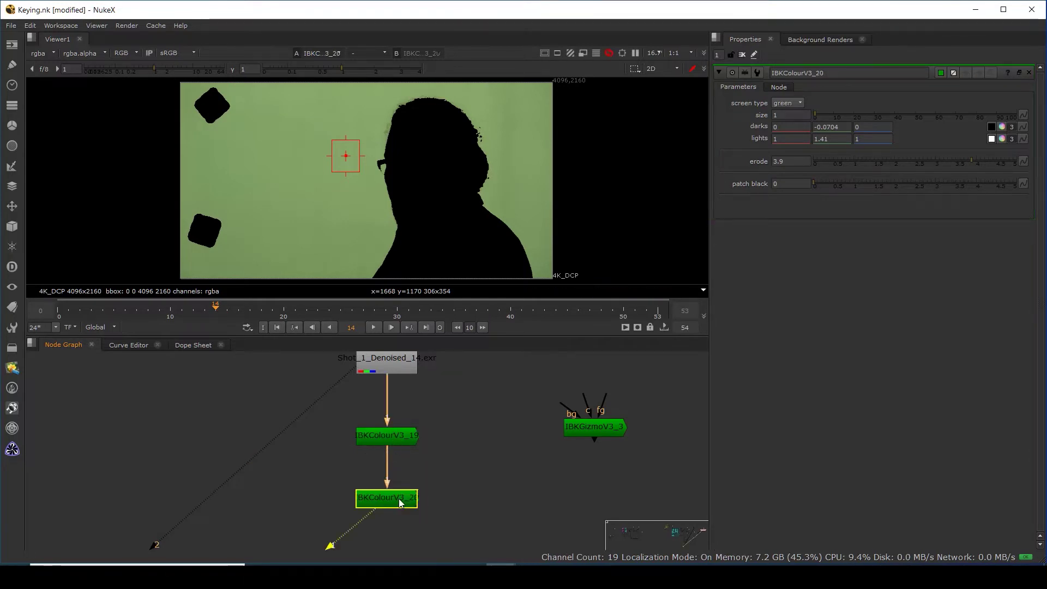
Set the second IBKColour's patch black to 1.
left_click(791, 183)
type("1")
key("Return")
scroll(426, 108, "up", 8)
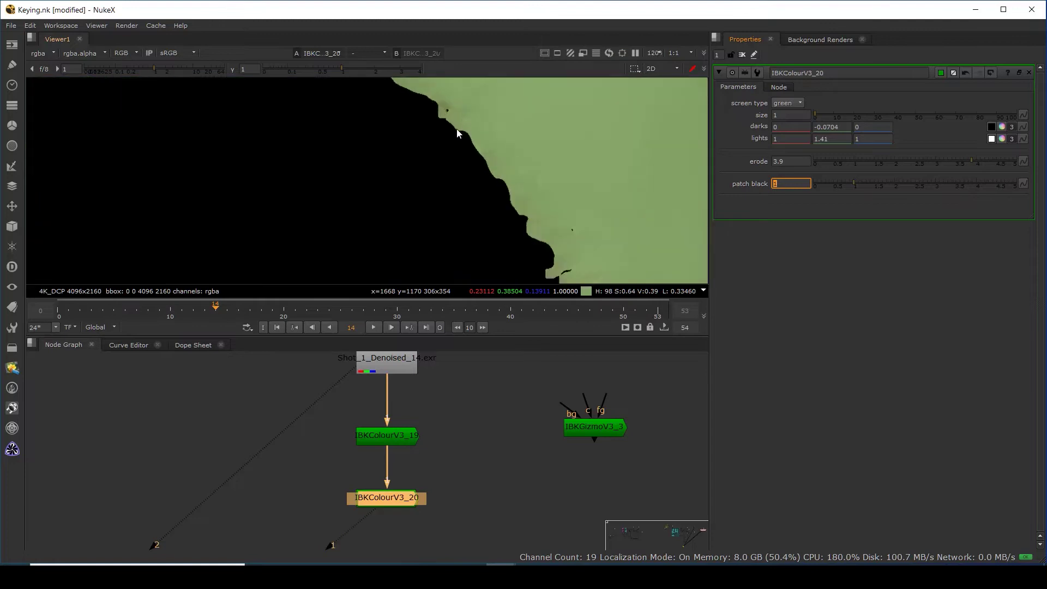
Compare the first and second IBKColour outputs and settings, examining how far the green extends around the head's edge.
left_click(393, 437)
key("1")
left_click(385, 501)
key("1")
left_click(417, 403)
scroll(444, 166, "down", 2)
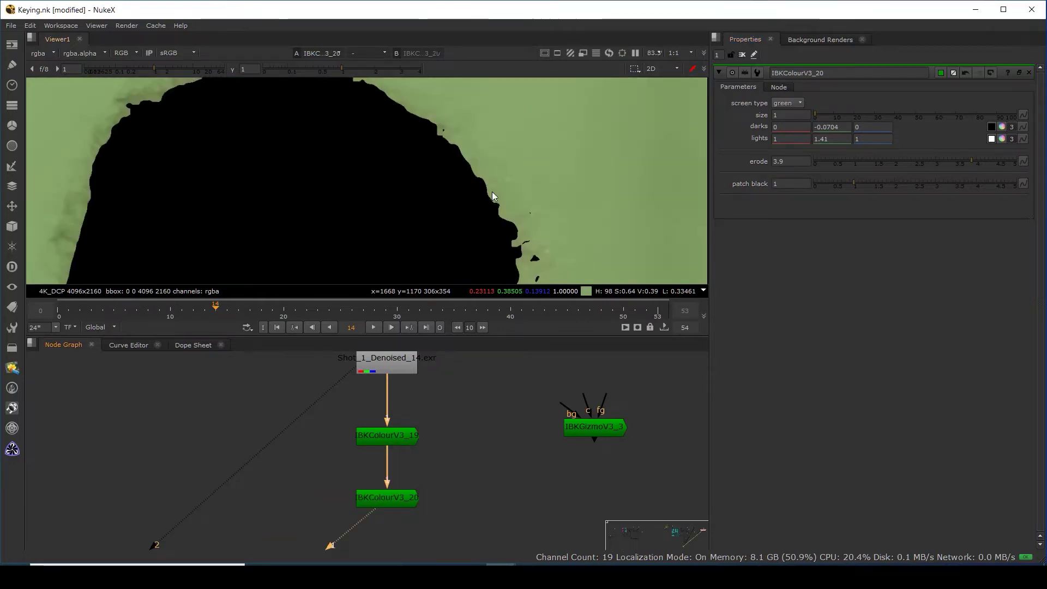
left_click(404, 438)
left_click(395, 500)
left_click(452, 393)
left_click_drag(479, 160, 435, 195, "ctrl+shift")
left_click_drag(471, 161, 275, 284, "ctrl+shift")
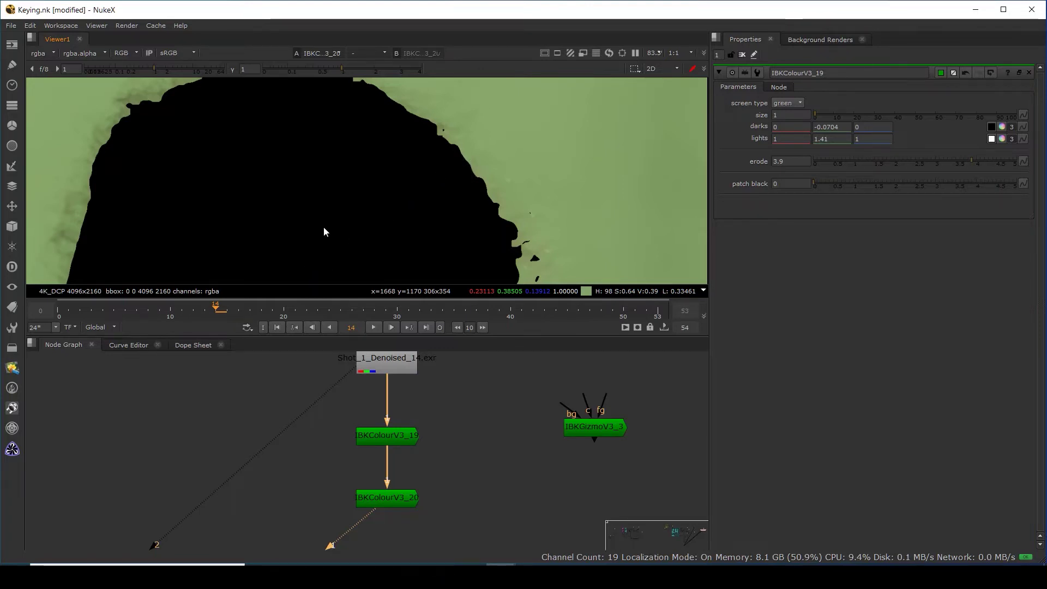
scroll(359, 213, "down", 2)
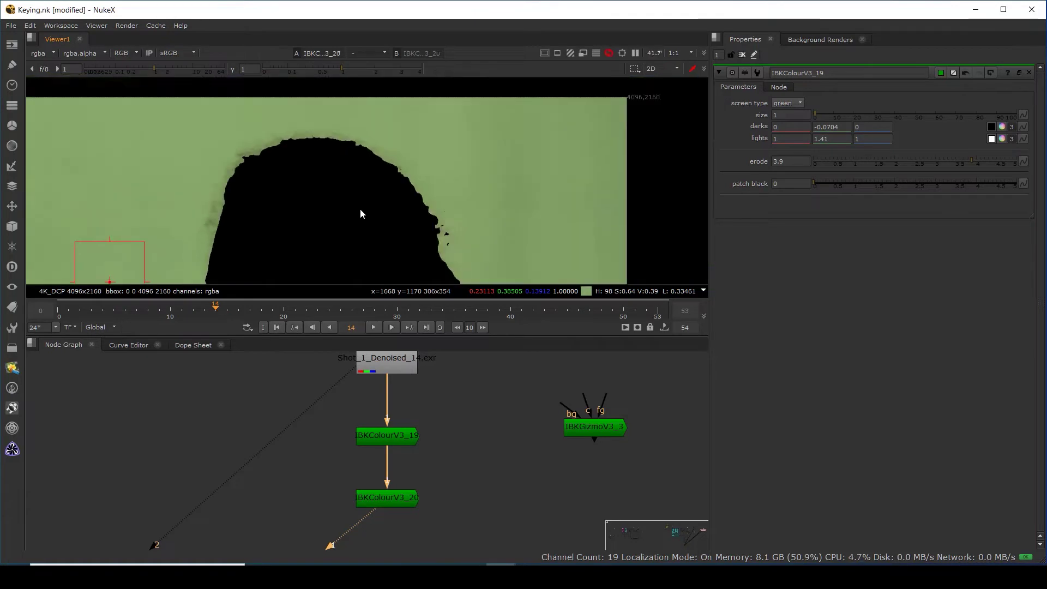
Connect a copy of the second IBKColour below it, view it on viewer input 1 and open its properties.
middle_click_drag(416, 462, 435, 417)
left_click_drag(447, 407, 316, 500)
key("ctrl+c")
left_click(387, 499)
key("ctrl+v")
left_click_drag(372, 479, 388, 437)
left_click_drag(397, 495, 401, 490)
key("1")
double_click(400, 490)
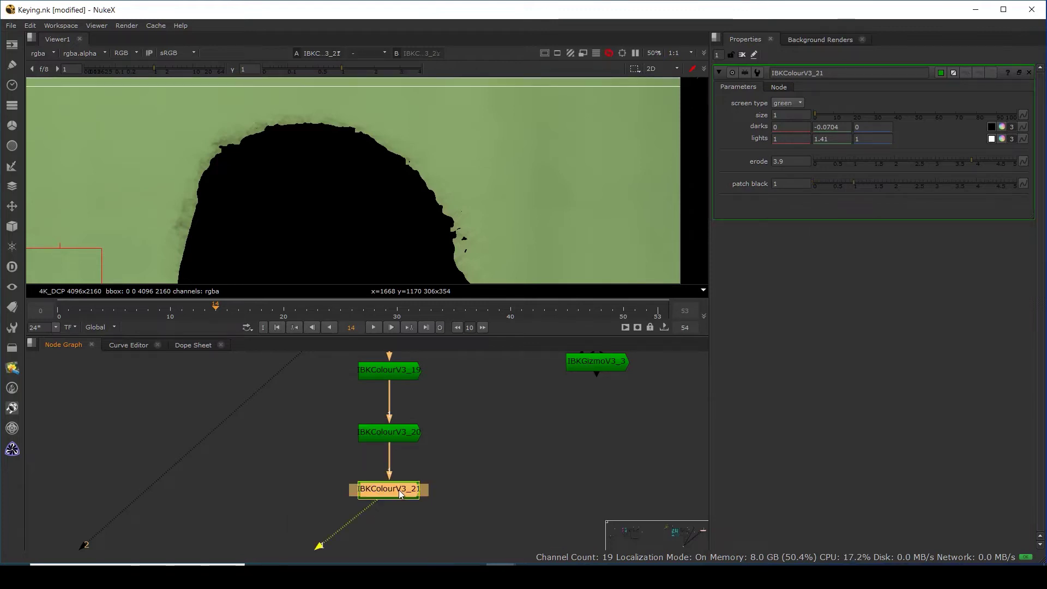
Set the third IBKColour's patch black to 2 and compare its settings with the second node's.
left_click(792, 184)
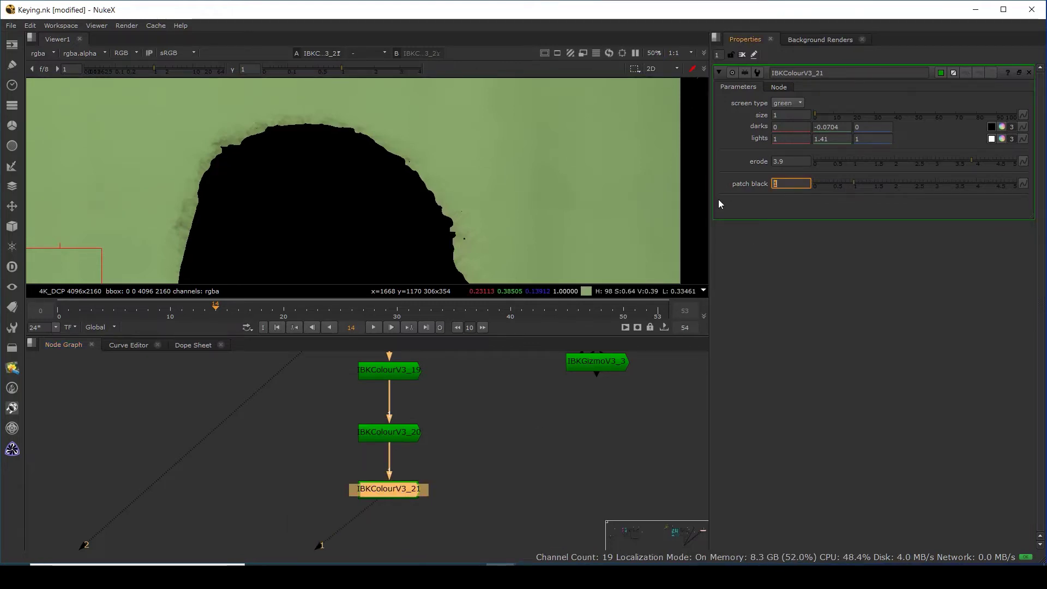
type("2")
key("Return")
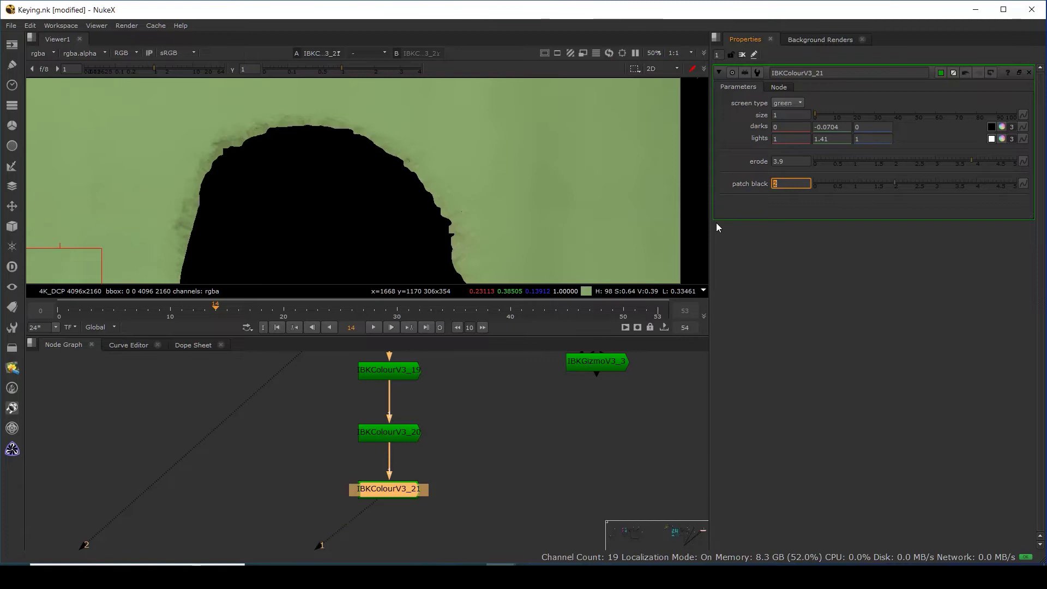
left_click(394, 433)
double_click(398, 493)
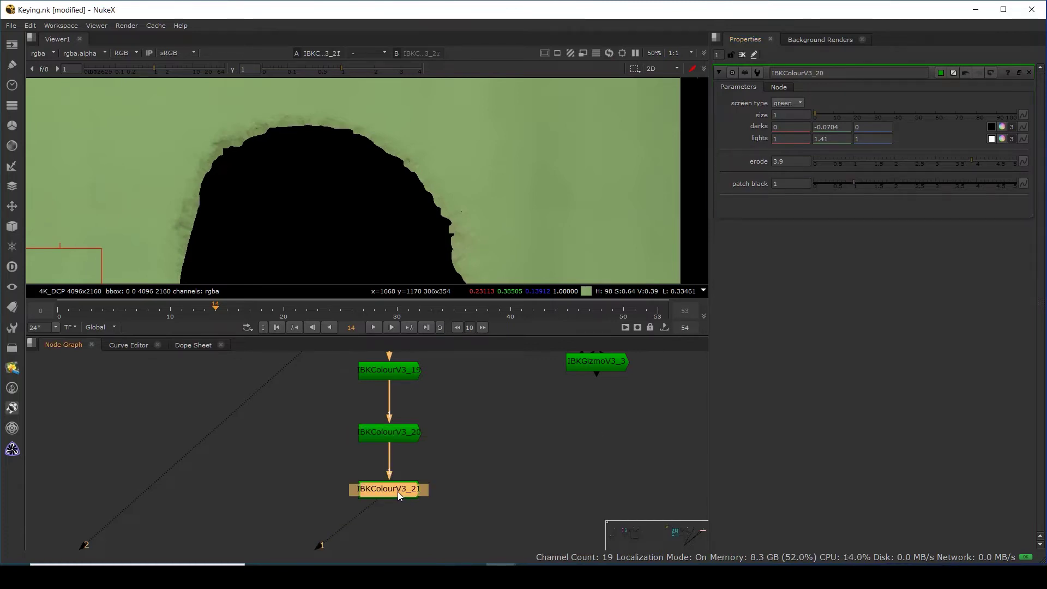
Add a fourth IBKColour below the third, view it on viewer input 1 and open its properties.
middle_click_drag(394, 488, 407, 444)
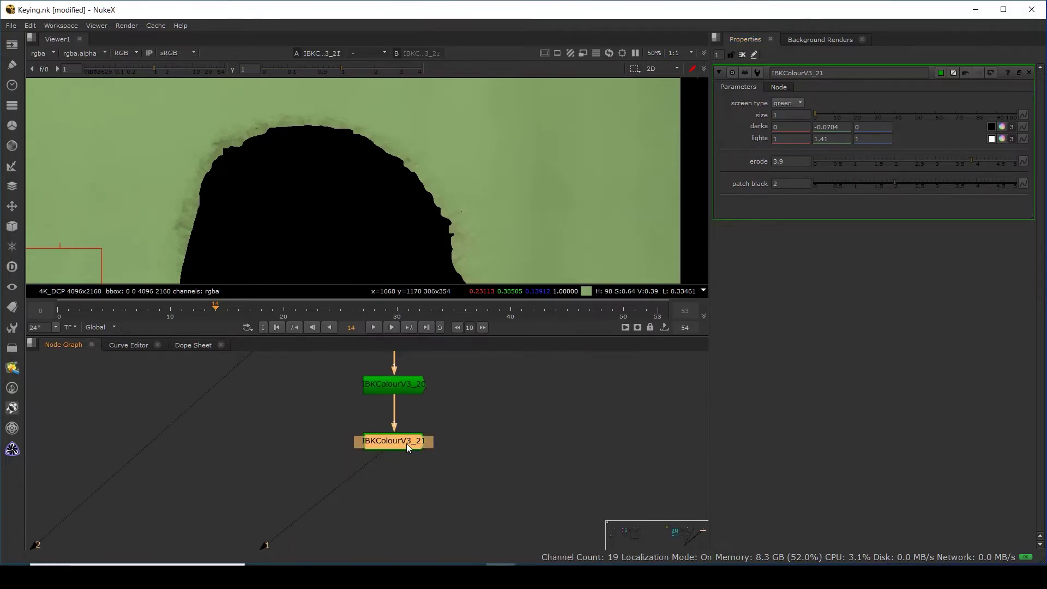
left_click(392, 490)
key("ctrl+v")
left_click_drag(380, 458, 394, 440)
left_click_drag(399, 487, 403, 492)
key("1")
double_click(402, 492)
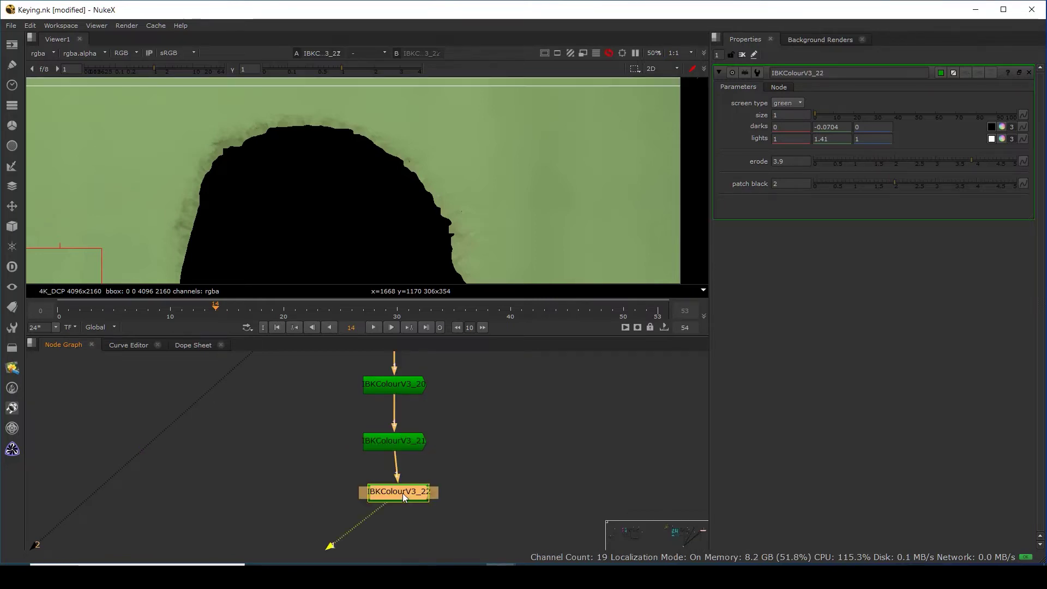
Set the fourth IBKColour's patch black to 4, align the node under the chain and examine the patched edge around the head.
left_click_drag(800, 181, 615, 223)
type("4")
key("Return")
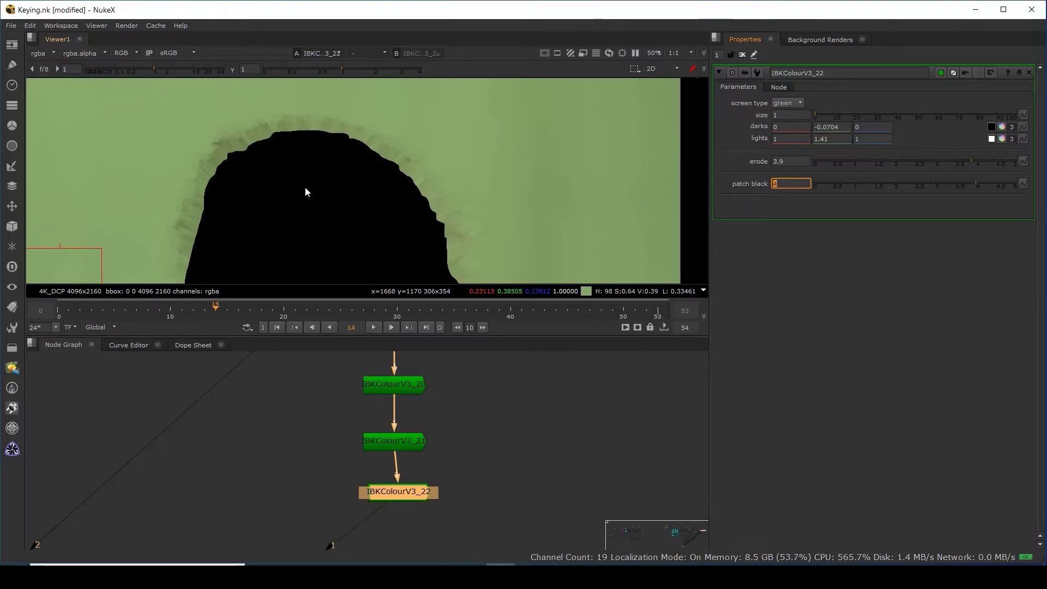
left_click_drag(407, 492, 403, 492)
scroll(358, 125, "up", 1)
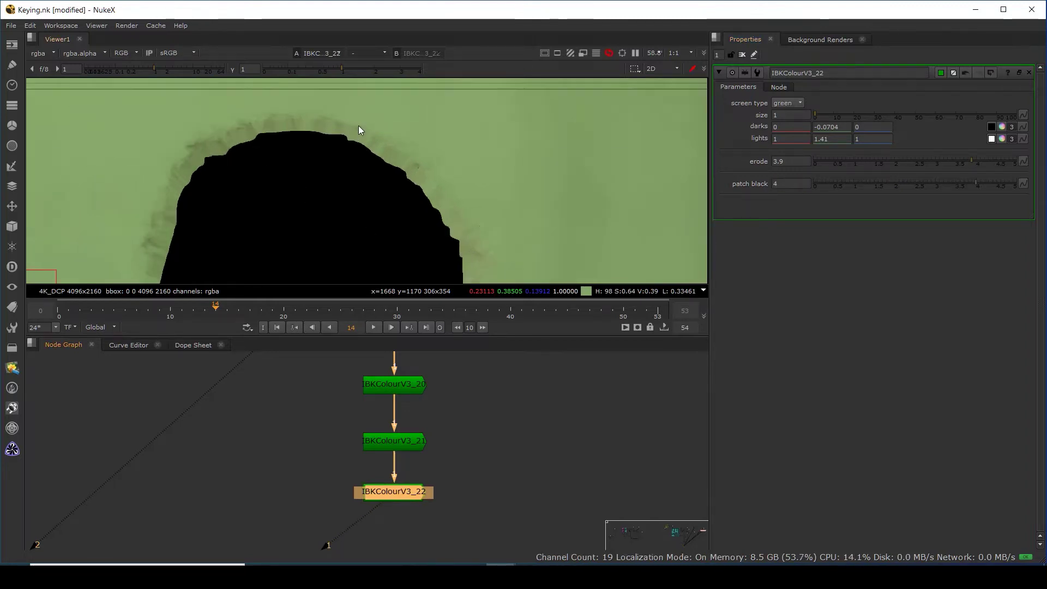
scroll(358, 125, "up", 4)
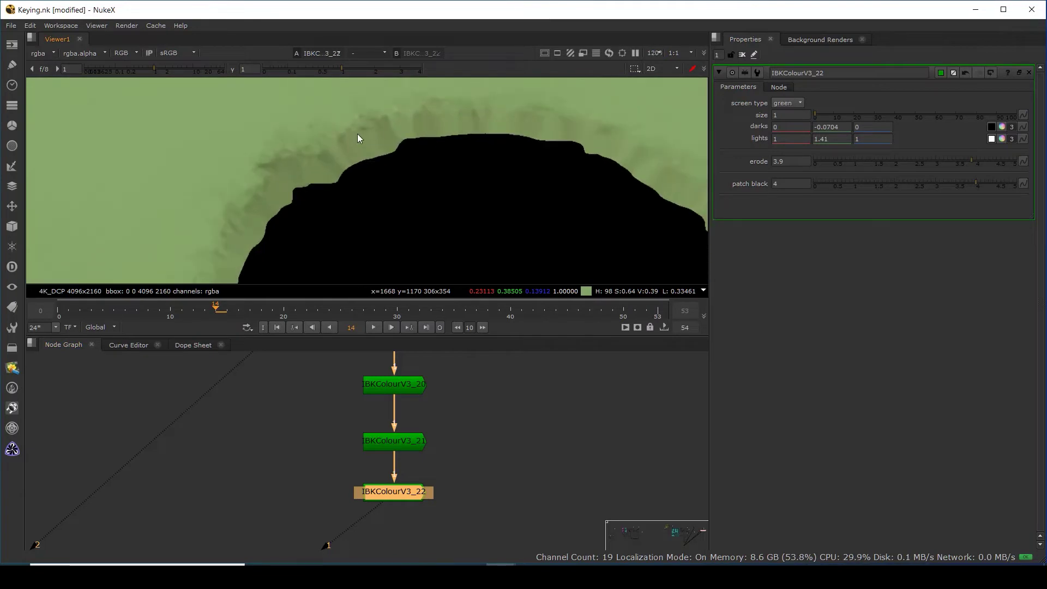
scroll(281, 144, "up", 2)
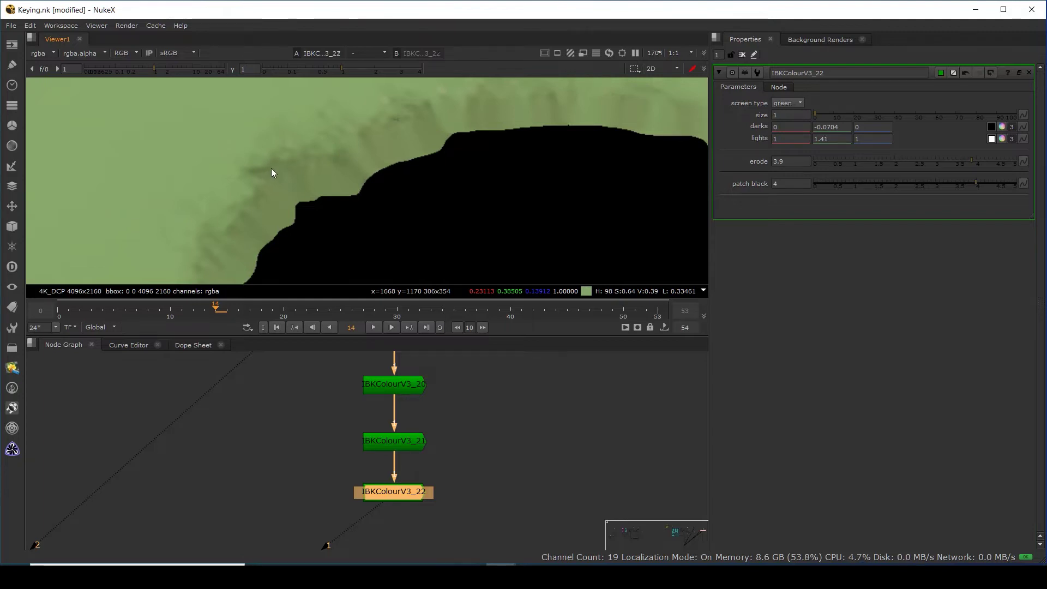
left_click_drag(307, 227, 351, 260)
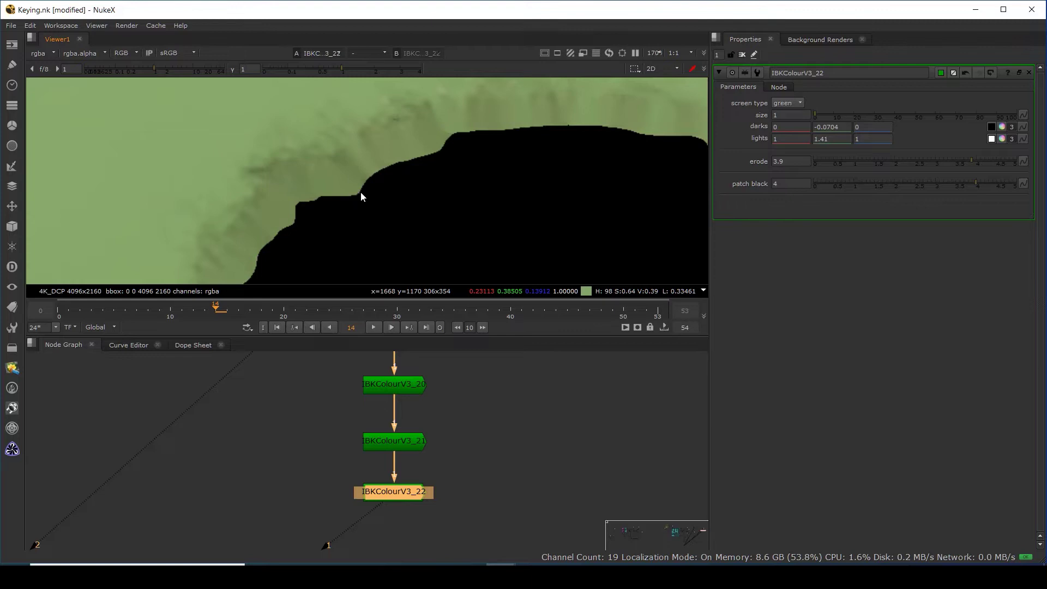
scroll(361, 191, "down", 5)
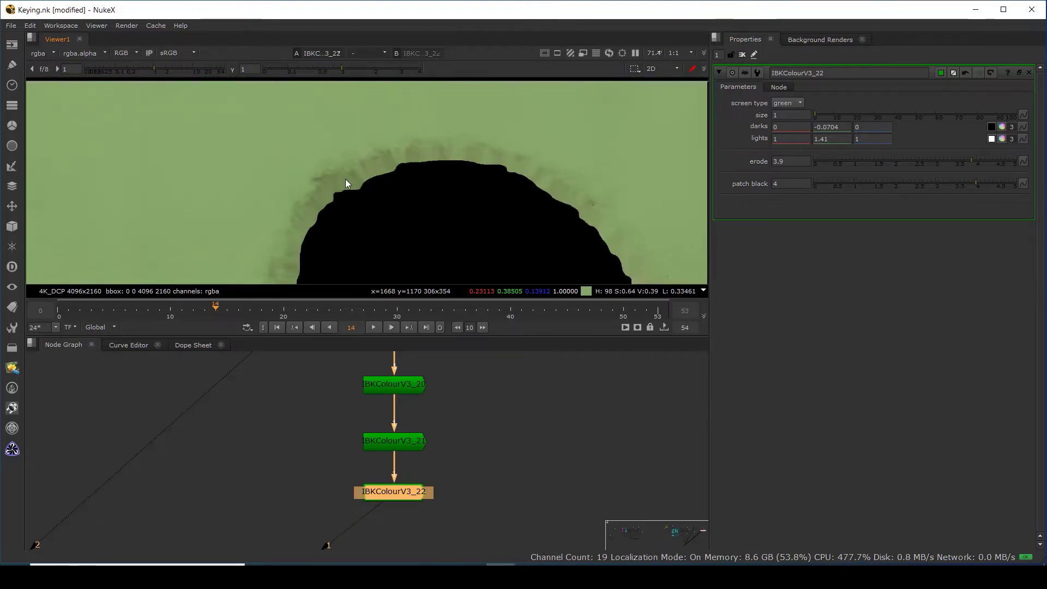
scroll(345, 179, "up", 3)
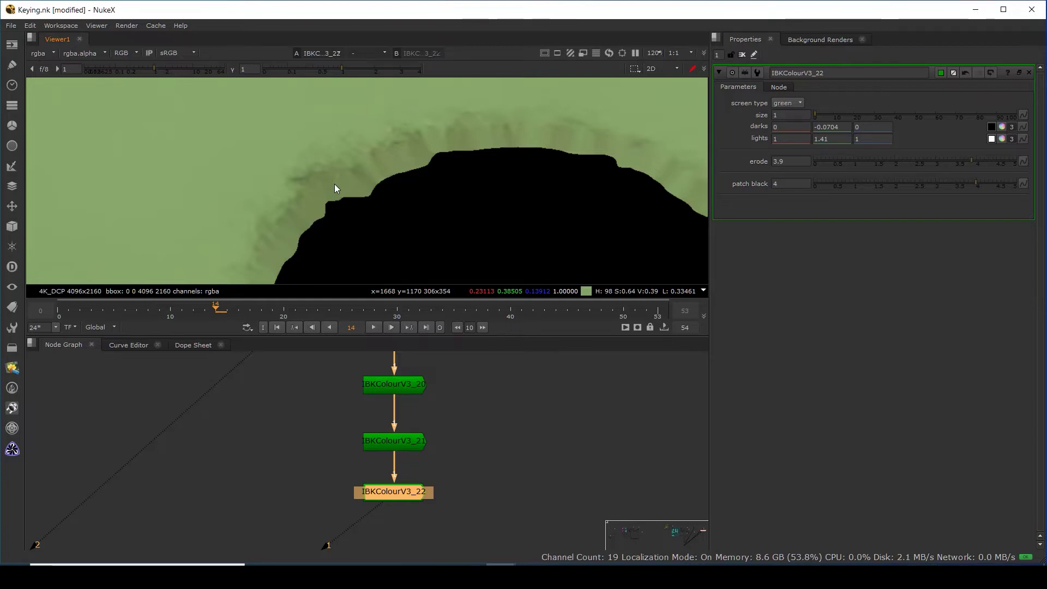
Raise the first IBKColour's erode to over 30 to clean the foreground colour from the edge of the head.
middle_click_drag(426, 380, 425, 454)
scroll(425, 453, "up", 1)
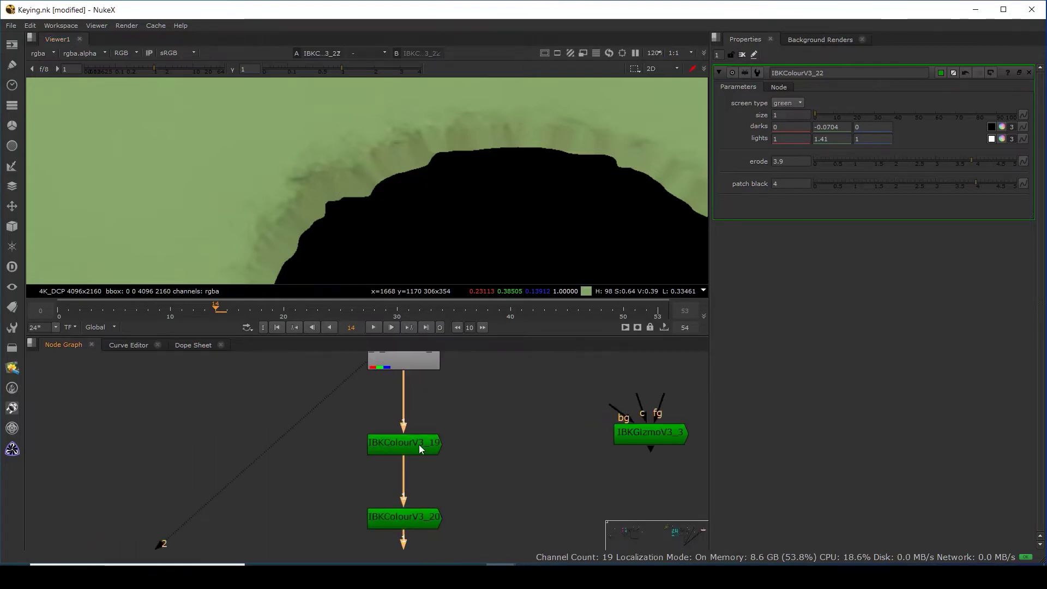
double_click(419, 444)
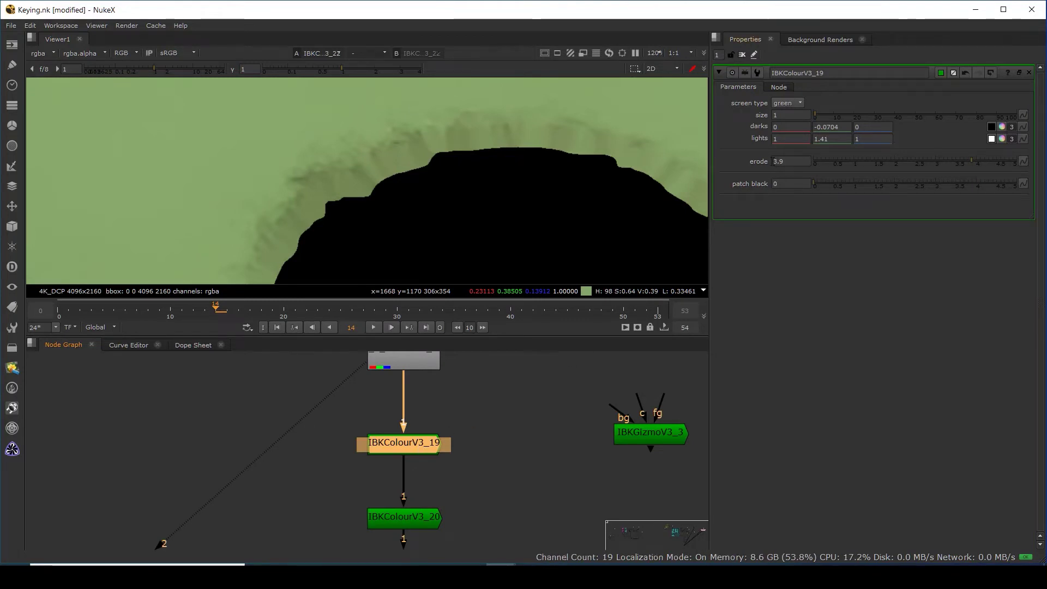
key("Up")
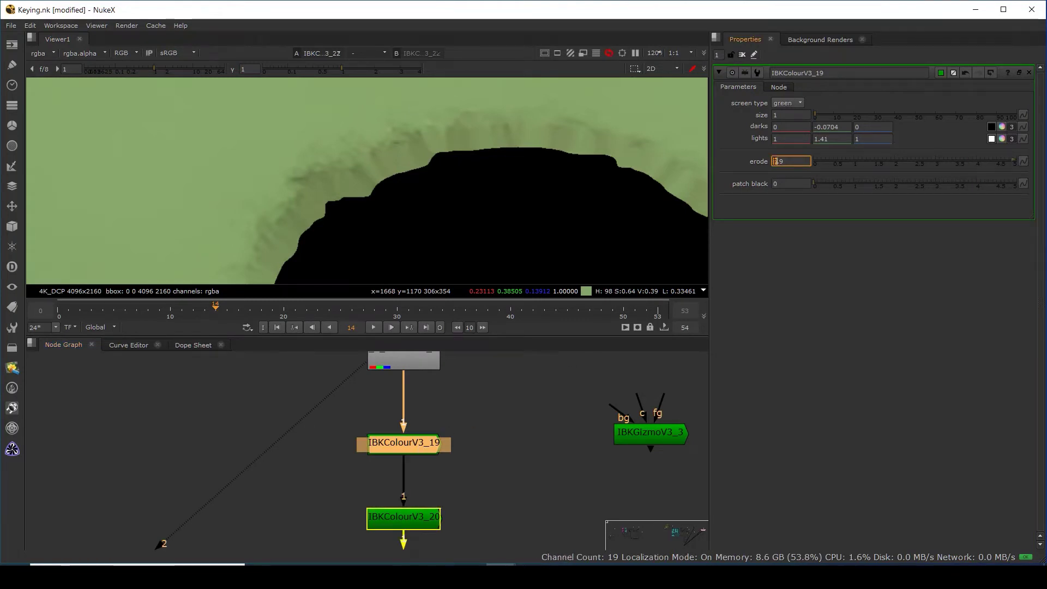
key("Up")
key("Up")
key("Up")
key("Up")
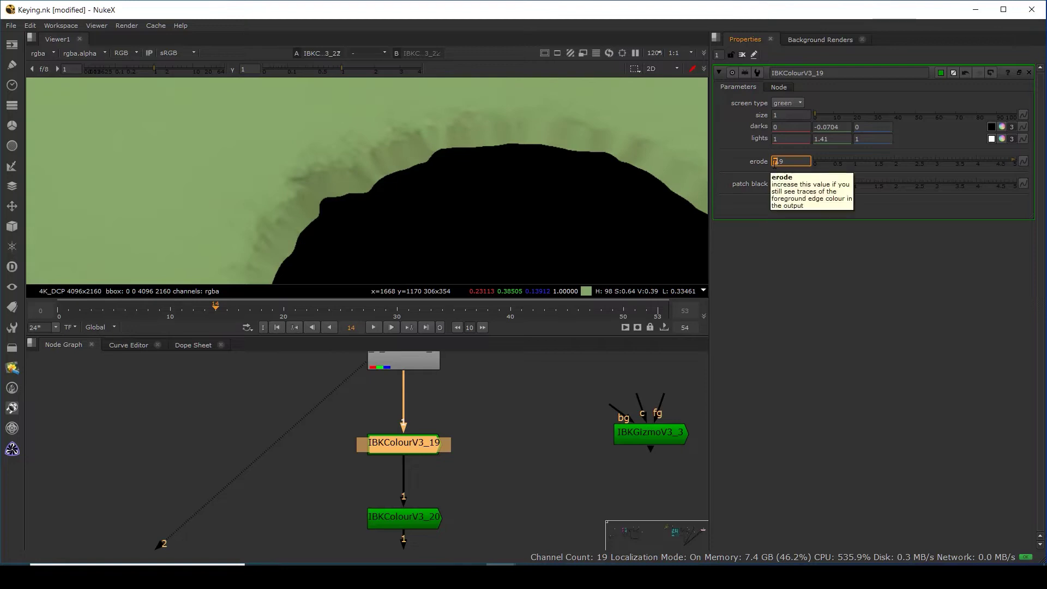
key("Up")
key("Up")
key("Up")
key("Up")
key("Up")
key("Up")
key("Up")
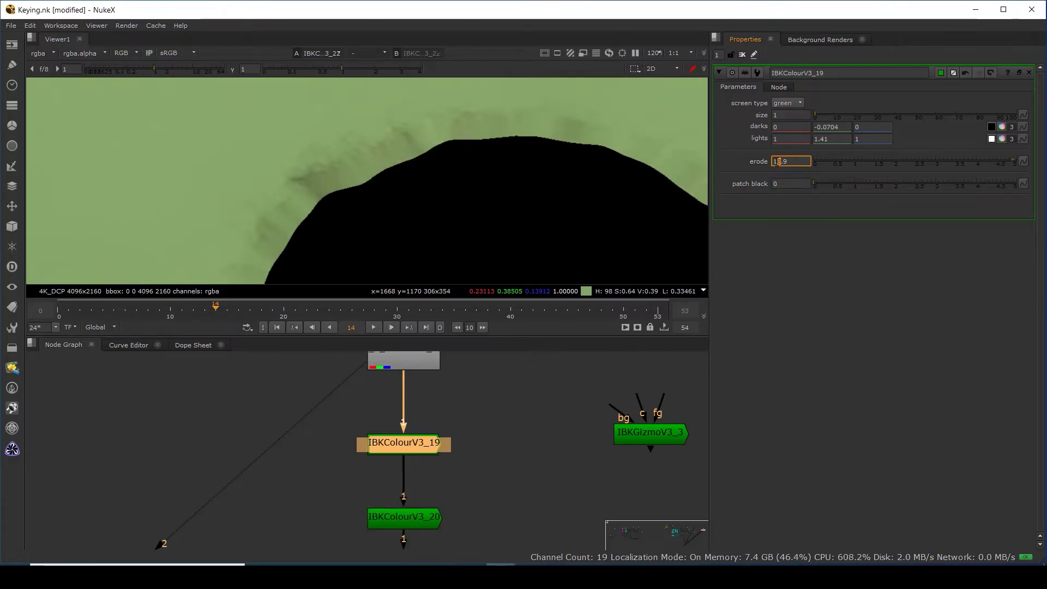
key("Up")
key("Up")
scroll(545, 218, "down", 5)
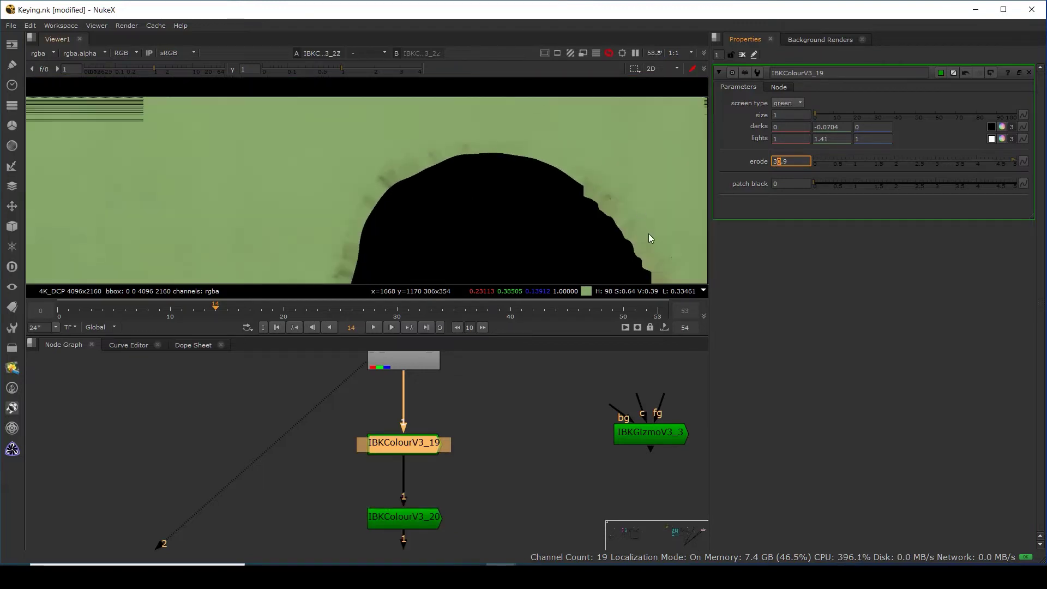
scroll(481, 214, "down", 3)
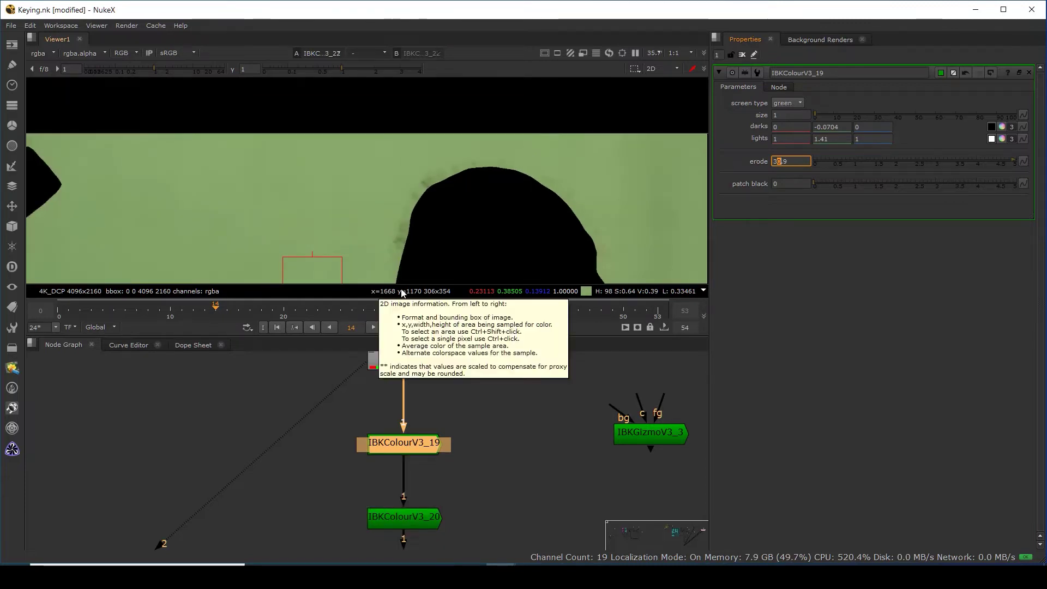
Add a fifth IBKColour below the fourth, view it on viewer input 1 and open its properties.
middle_click_drag(411, 443, 392, 308)
scroll(398, 425, "down", 2)
middle_click_drag(395, 494, 388, 464)
double_click(386, 454)
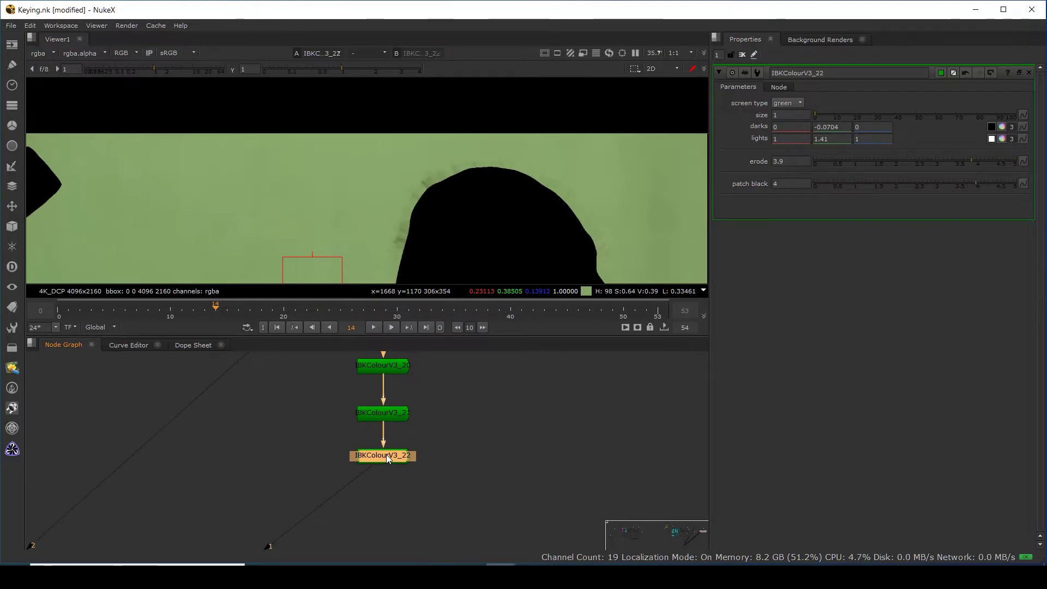
left_click(386, 499)
left_click_drag(384, 489, 388, 494)
left_click(388, 500)
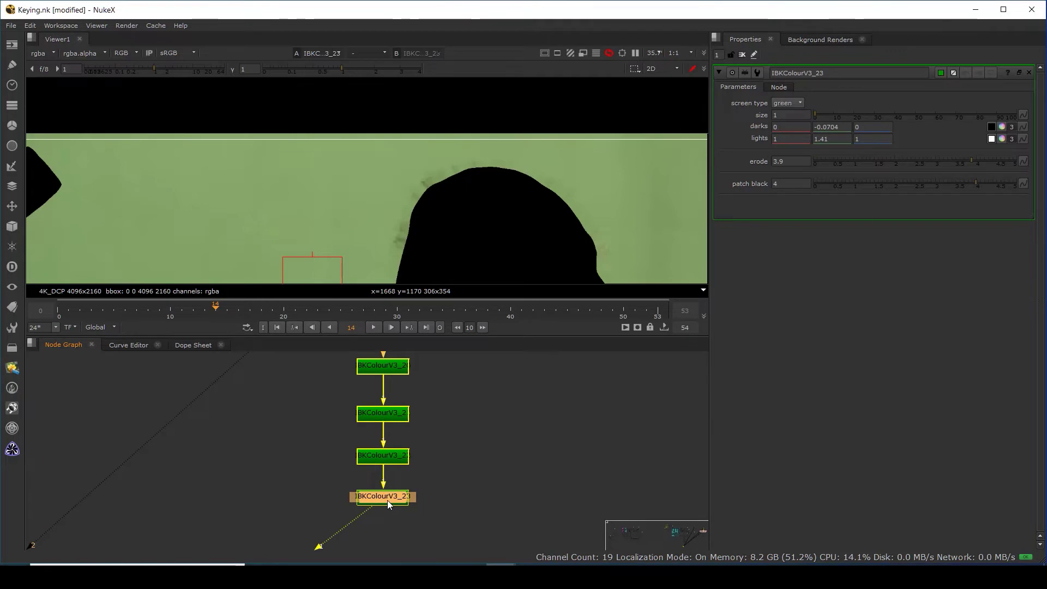
Set the fifth IBKColour's patch black to 8.
left_click_drag(790, 184, 679, 208)
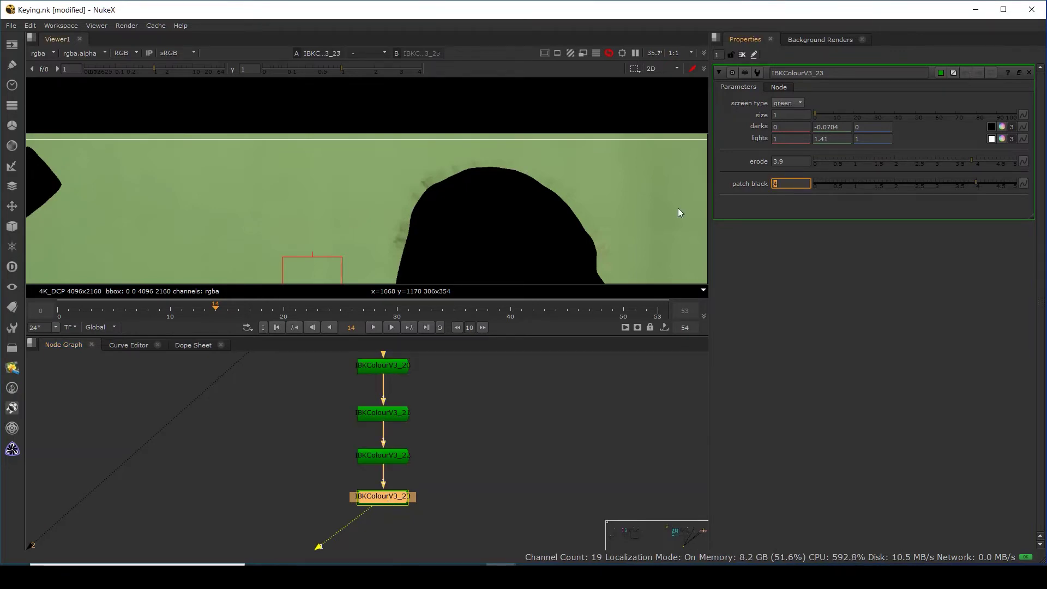
type("5")
key("Return")
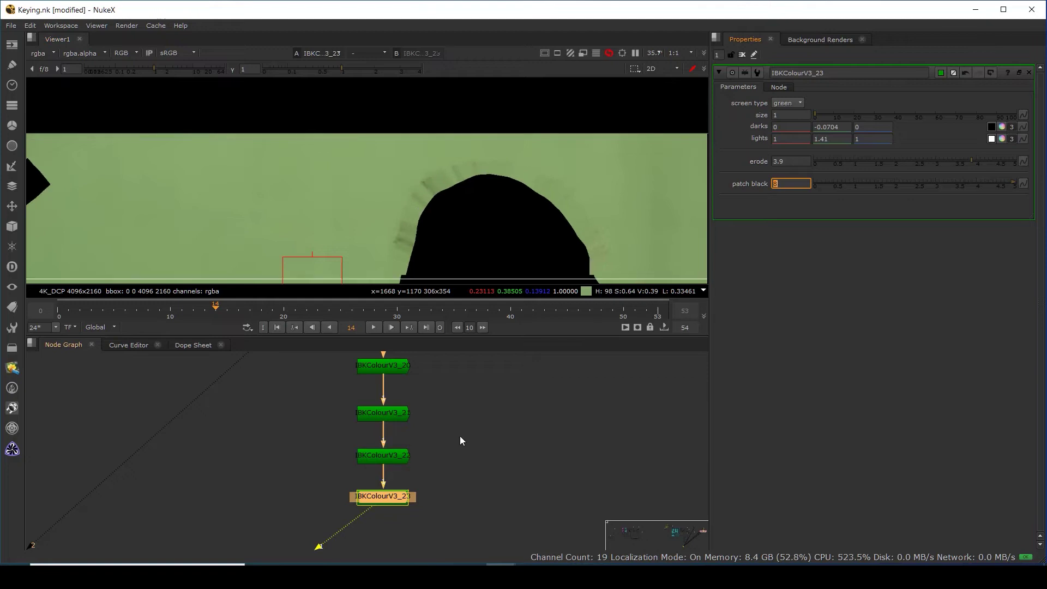
Add a sixth IBKColour below the fifth, view it on viewer input 1 and open its properties.
middle_click_drag(389, 494, 384, 454)
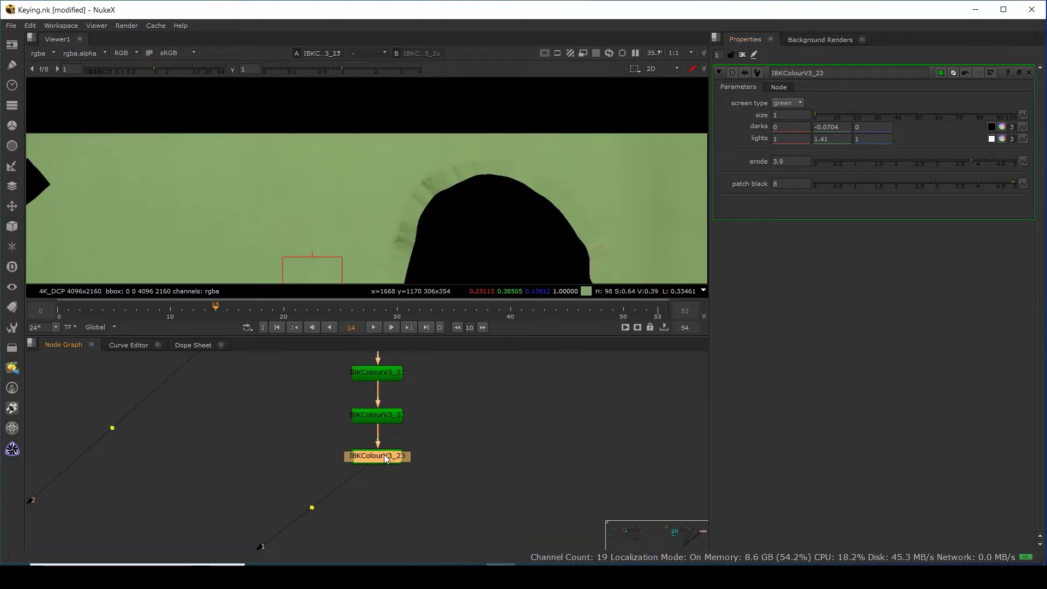
left_click(381, 502)
key("ctrl+v")
left_click_drag(373, 480, 378, 456)
double_click(387, 499)
key("1")
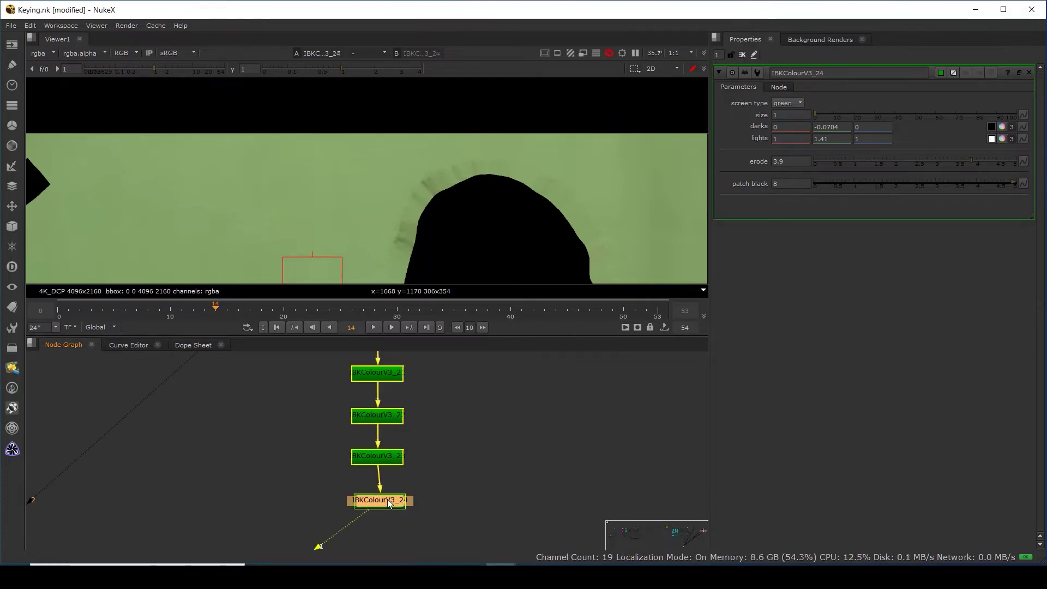
Set the sixth IBKColour's patch black to 16 and align the node under the chain.
left_click_drag(781, 184, 665, 217)
type("16")
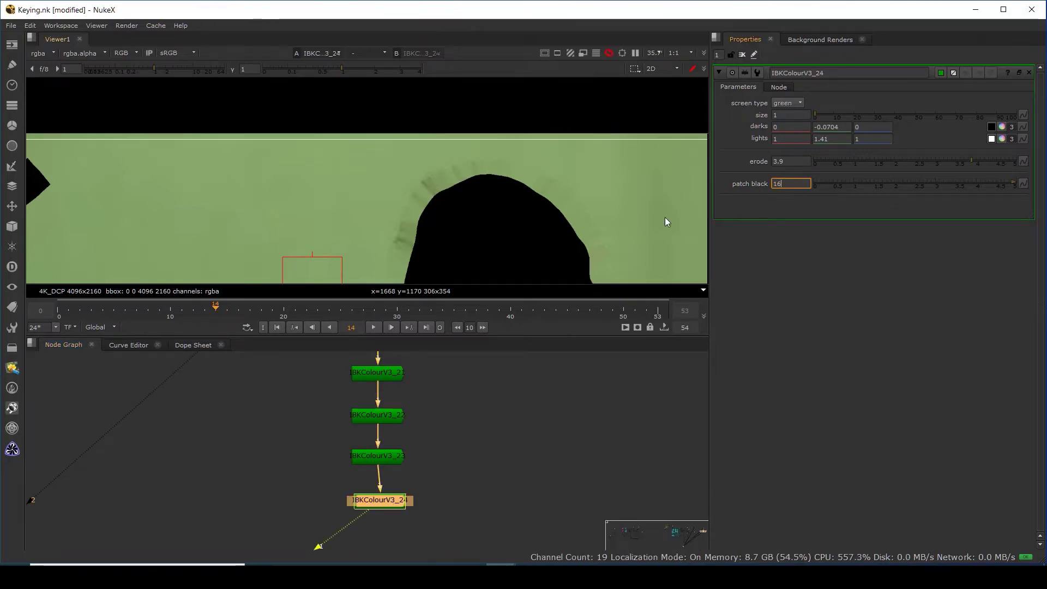
key("Return")
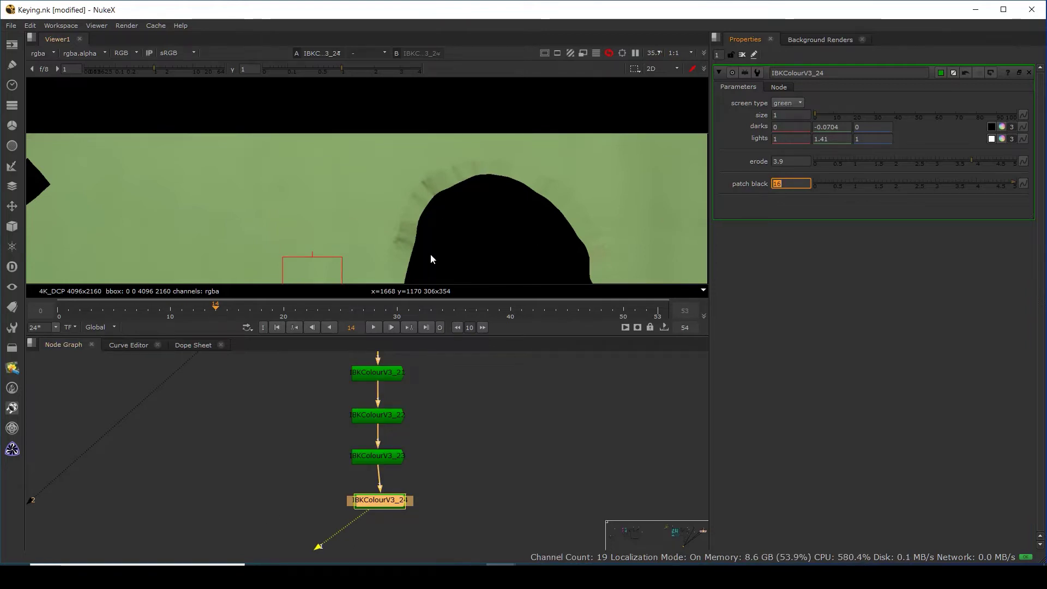
middle_click_drag(430, 483, 411, 413)
left_click_drag(376, 433, 369, 433)
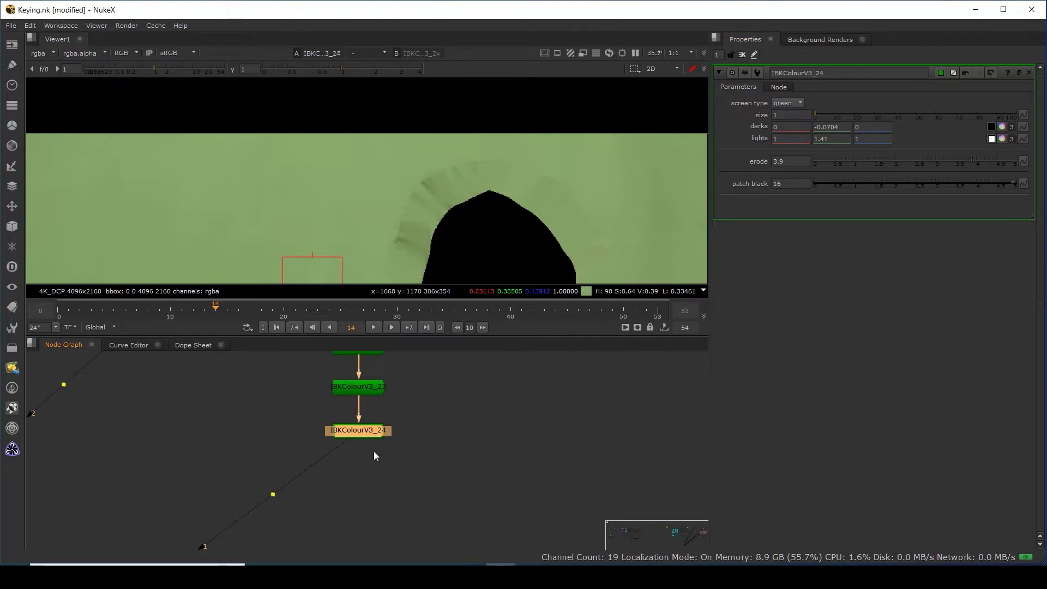
Add a seventh IBKColour in line below the sixth, view it on viewer input 1 and open its properties.
left_click(373, 465)
key("ctrl+v")
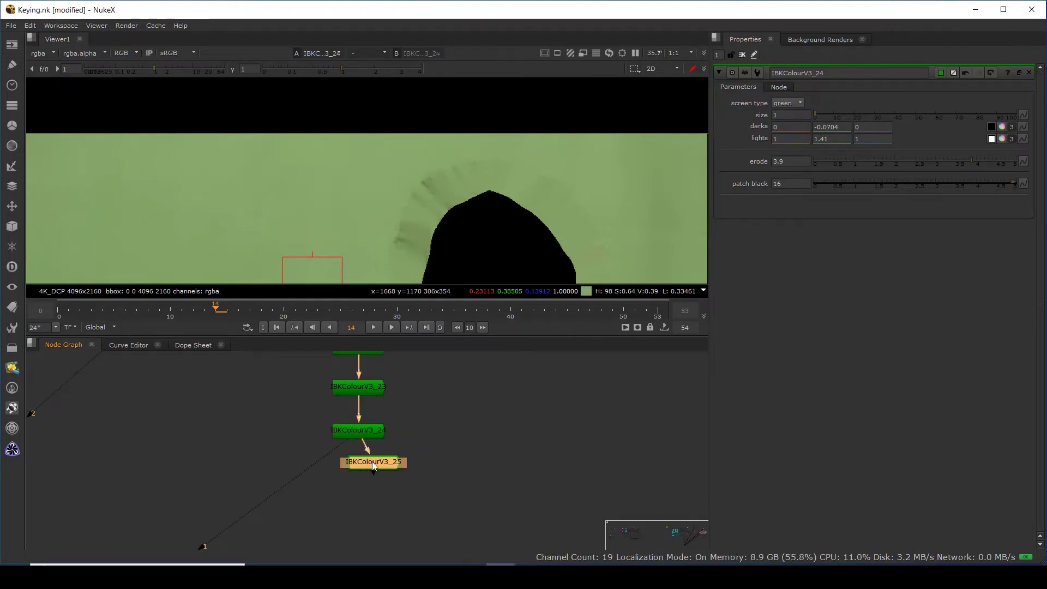
left_click_drag(372, 461, 359, 475)
key("1")
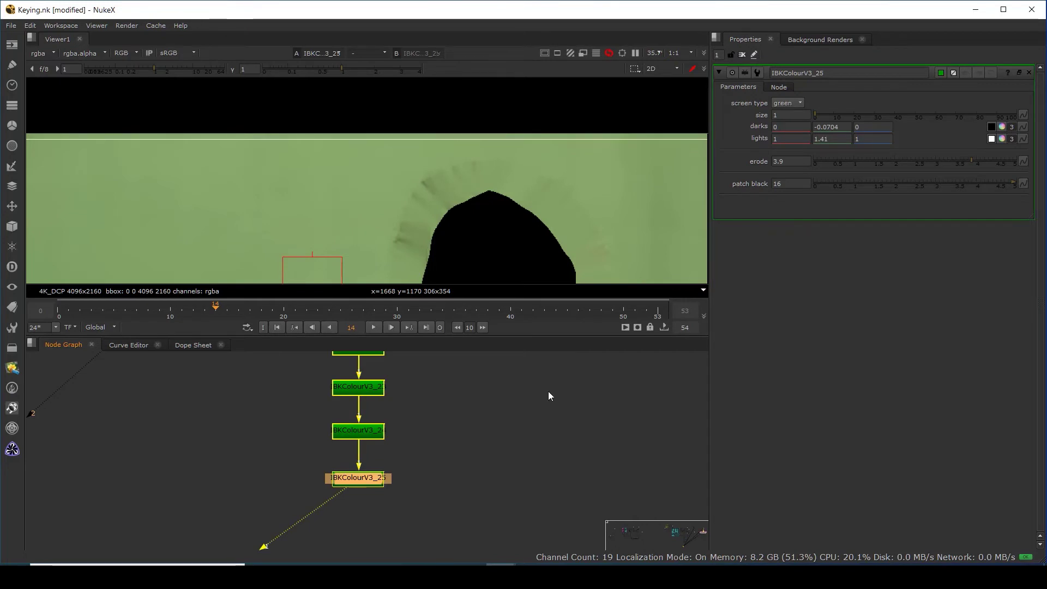
Set the seventh IBKColour's patch black to 32 and fit the whole frame in the viewer.
left_click_drag(788, 183, 636, 210)
type("32")
key("Return")
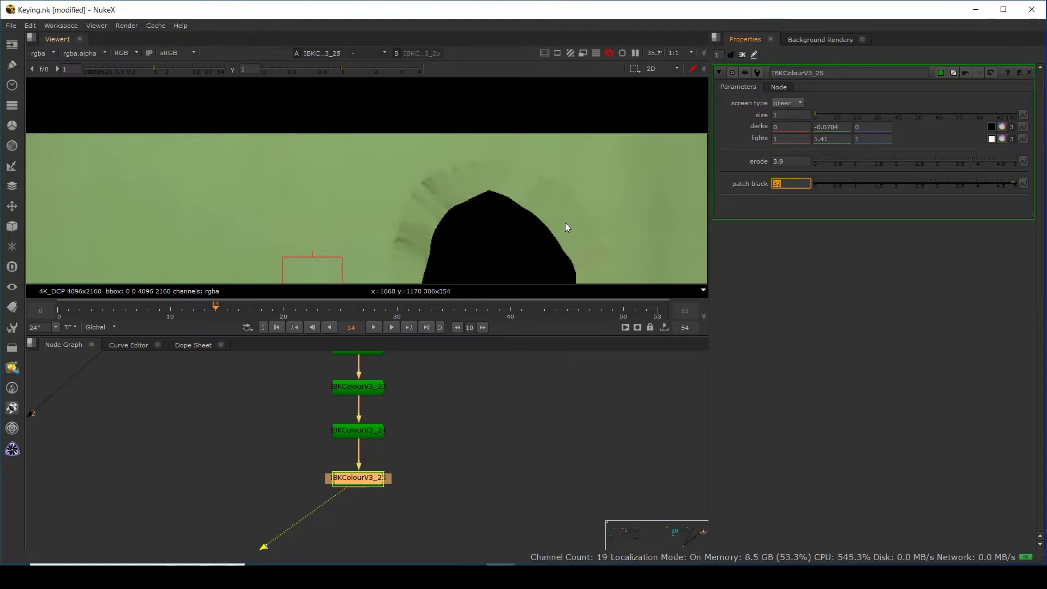
key("f")
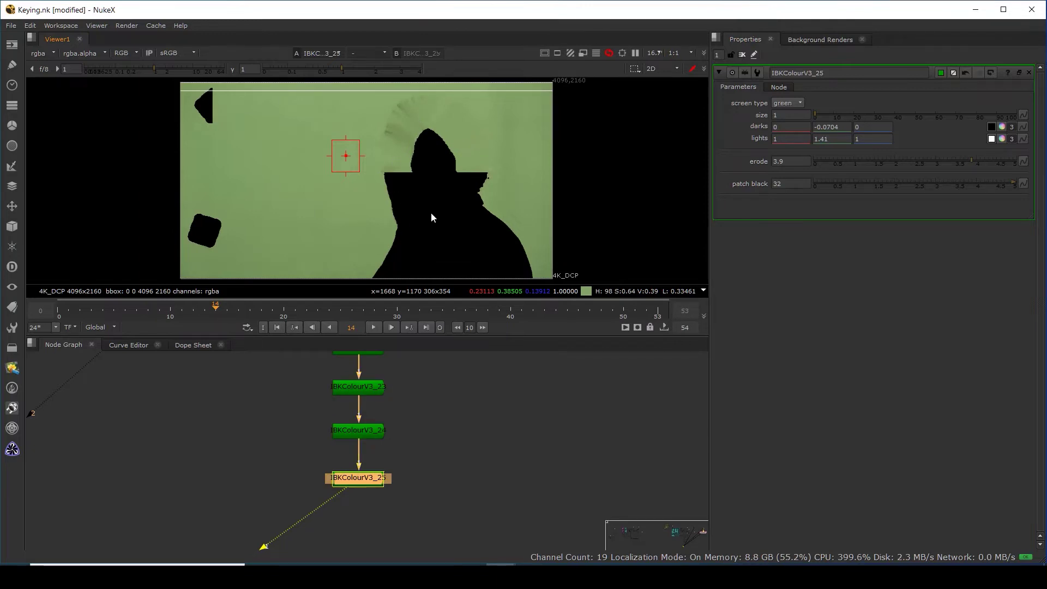
Duplicate the seventh IBKColour as an eighth node in line below it and view the copy.
key("ctrl+c")
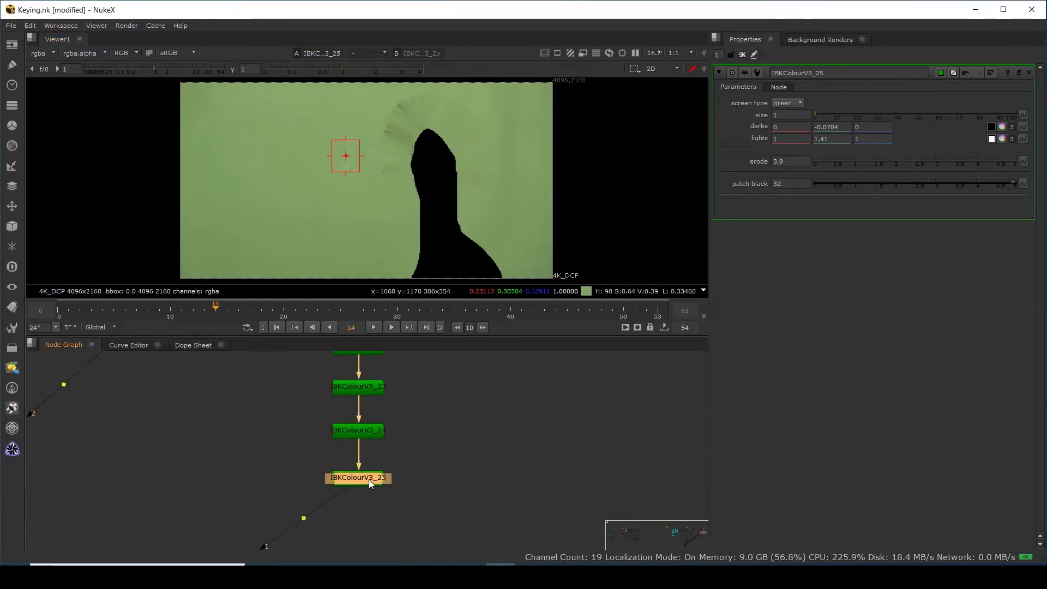
left_click(355, 508)
key("ctrl+v")
left_click_drag(358, 508, 362, 520)
key("1")
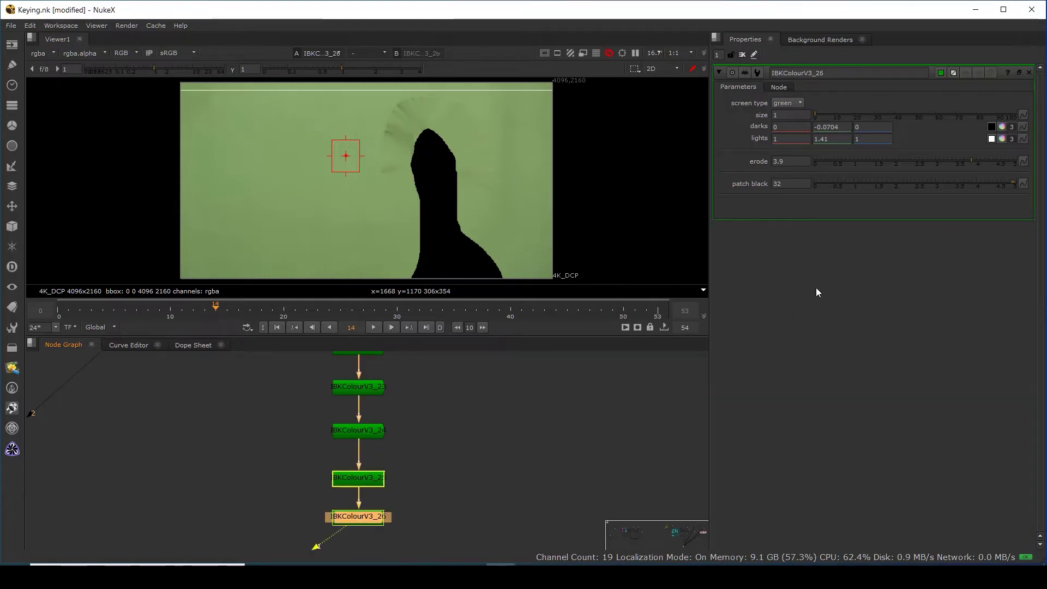
Raise the eighth IBKColour's patch black to 64 and further to 80 to fill the remaining black.
left_click_drag(789, 183, 681, 206)
type("64")
key("Return")
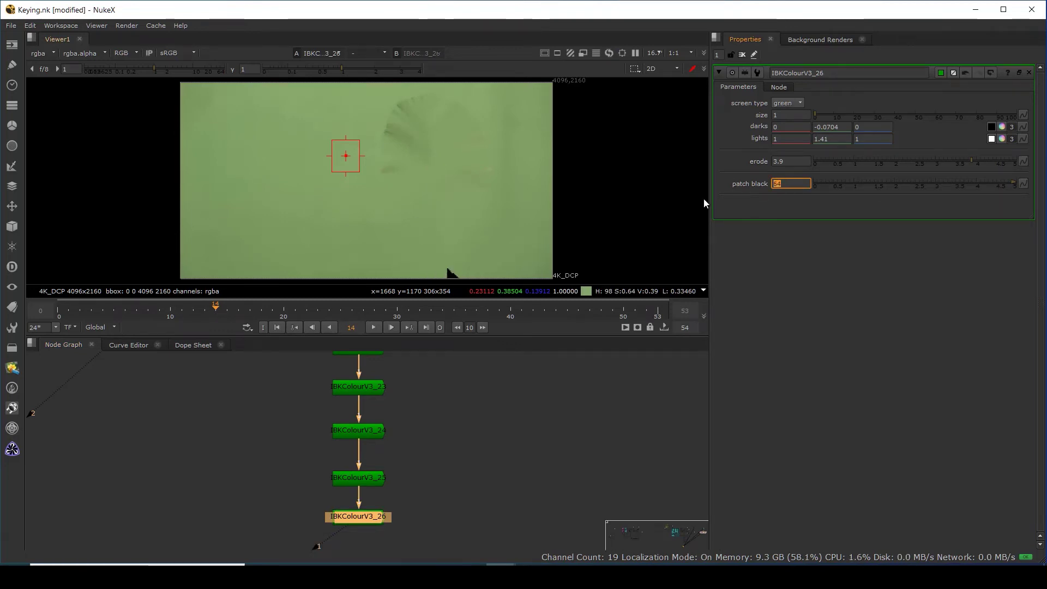
key("Return")
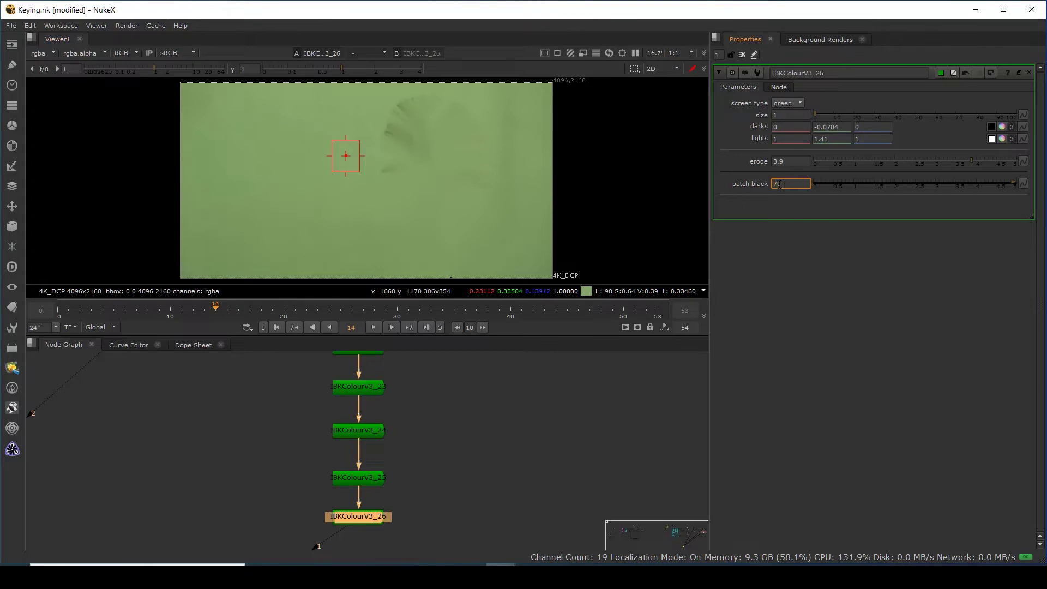
type("80")
key("Return")
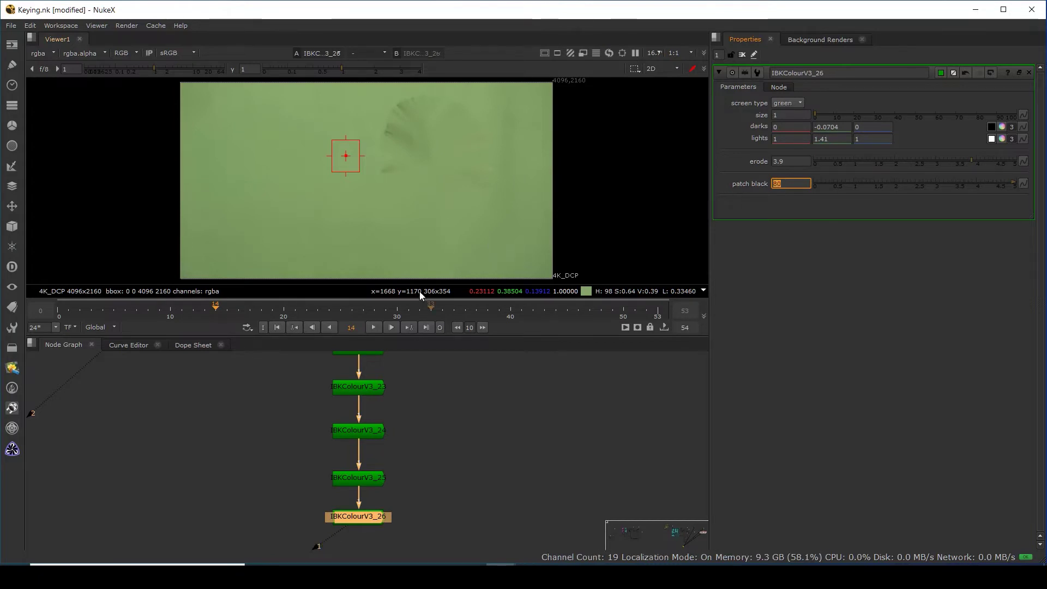
Open the first IBKColour below the denoised plate and raise its erode to 70.9 to remove the dark streaks.
scroll(414, 100, "up", 2)
left_click_drag(386, 133, 404, 158, "ctrl+shift")
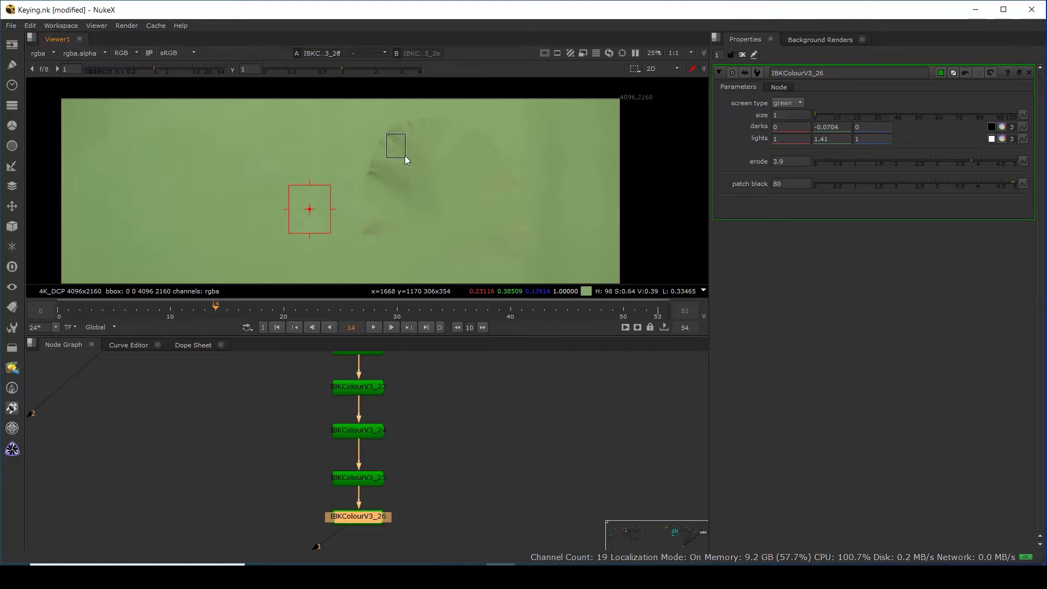
scroll(411, 451, "up", 10)
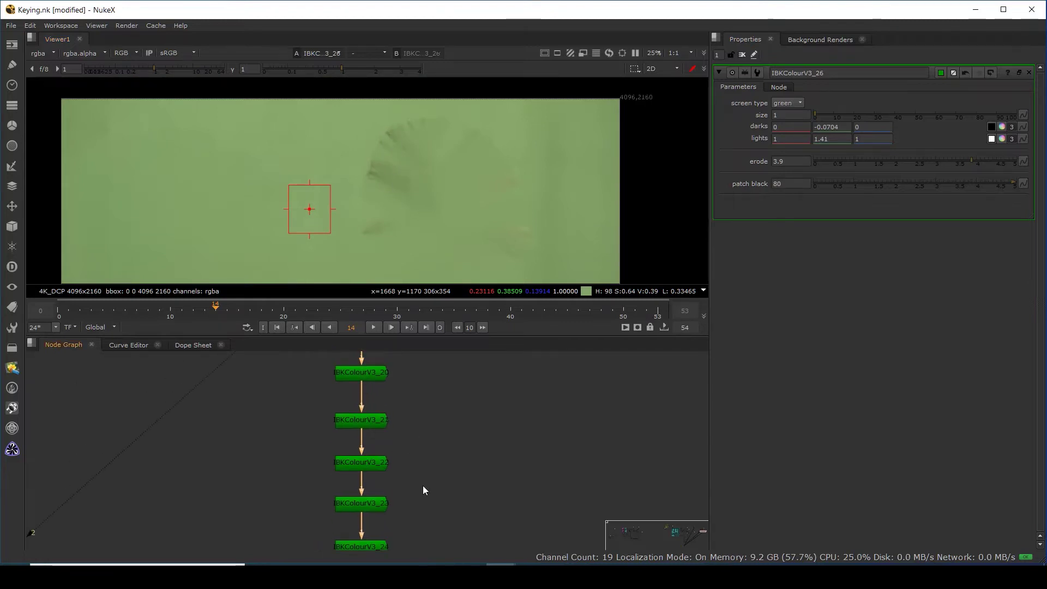
double_click(366, 471)
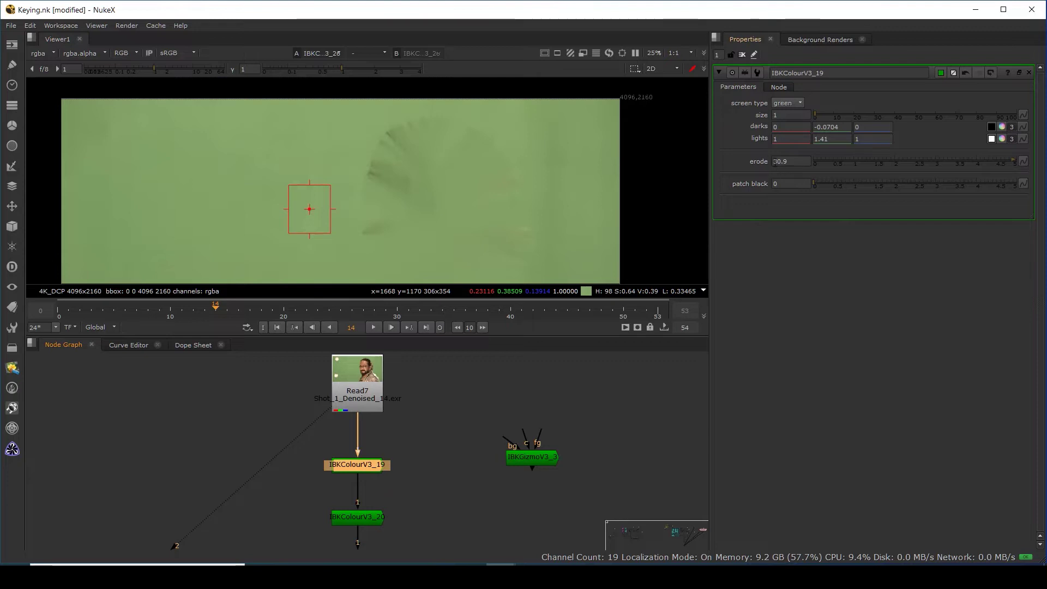
key("Up")
key("Up")
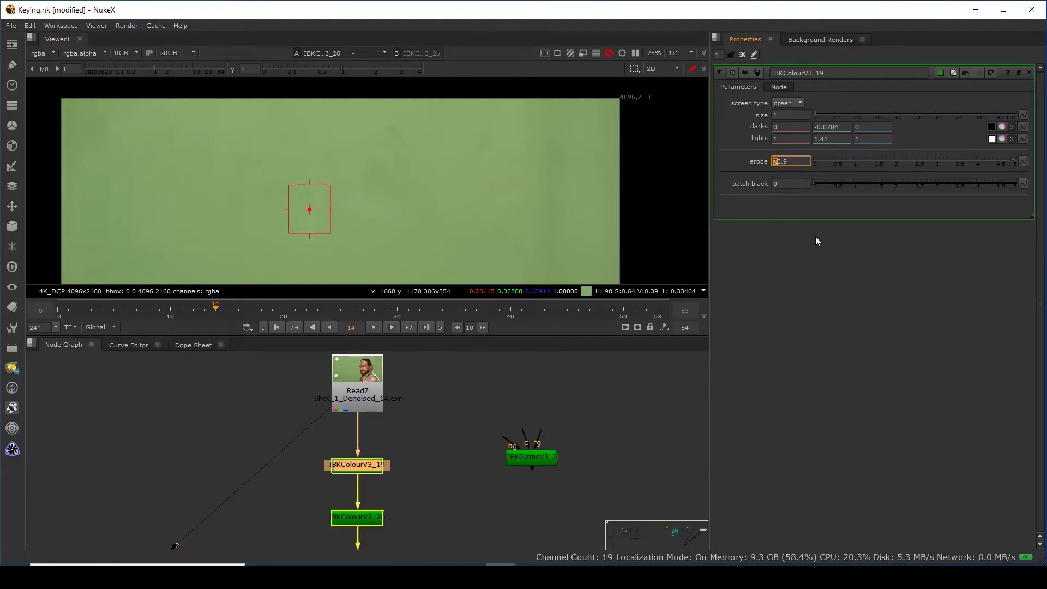
scroll(502, 184, "down", 1)
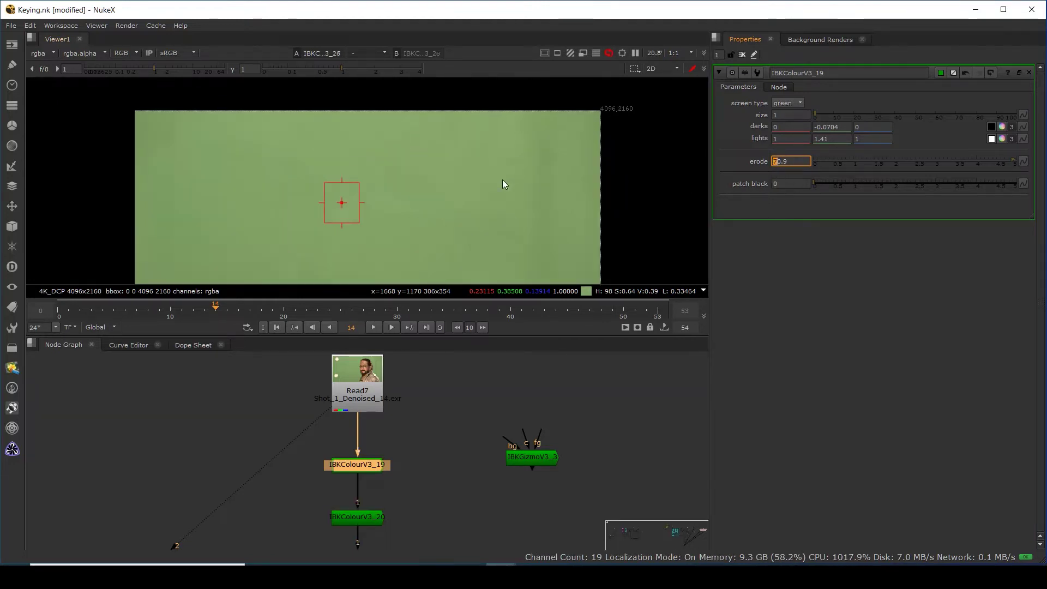
scroll(502, 185, "down", 1)
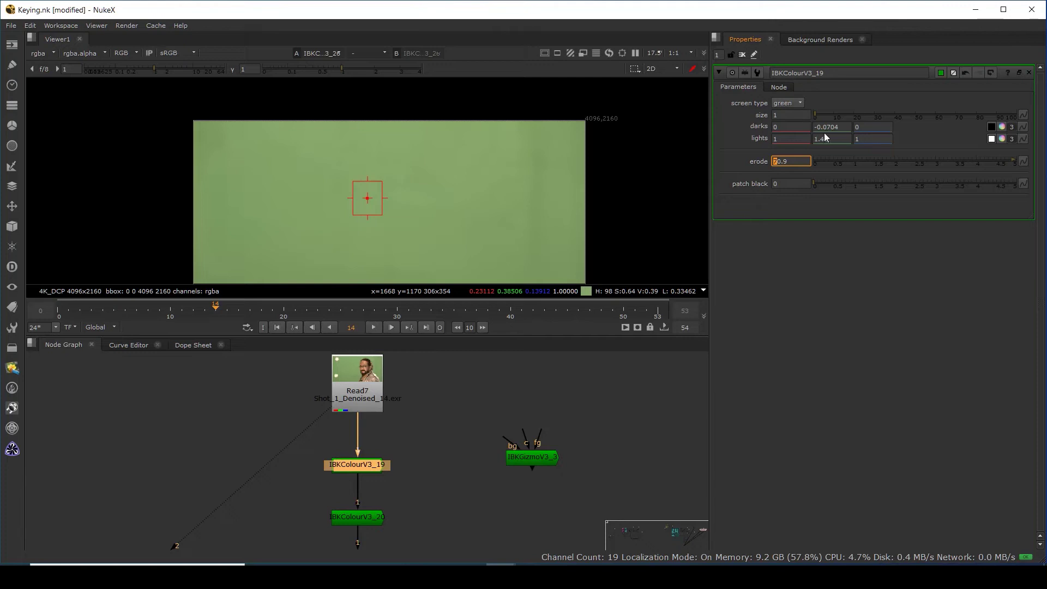
scroll(417, 184, "up", 2)
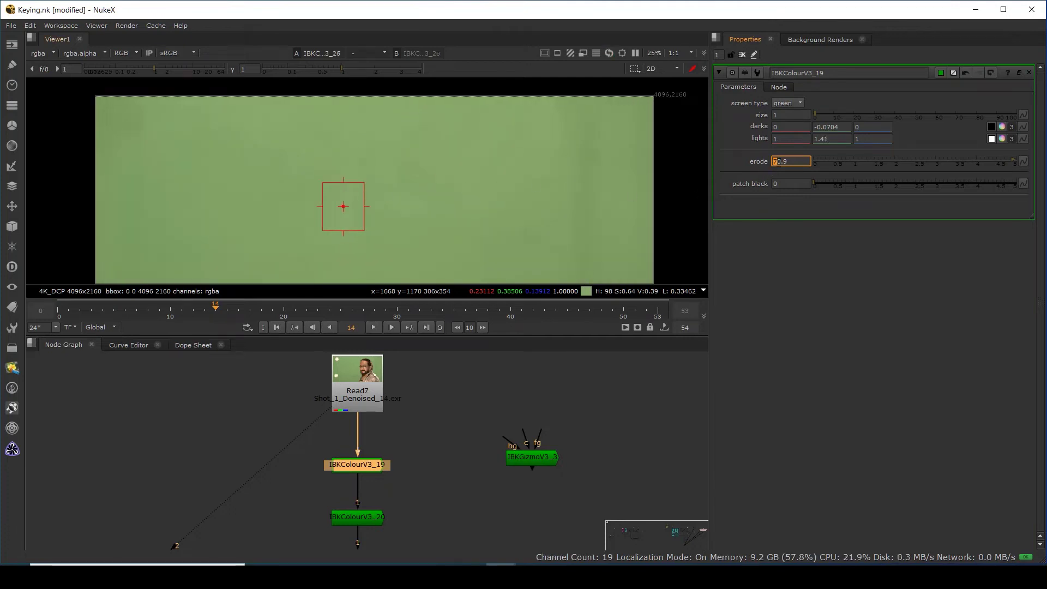
Fine-tune the first IBKColour's erode to 74.9 and check the full clean screen.
left_click(781, 161)
key("Up")
key("Up")
key("Up")
key("Up")
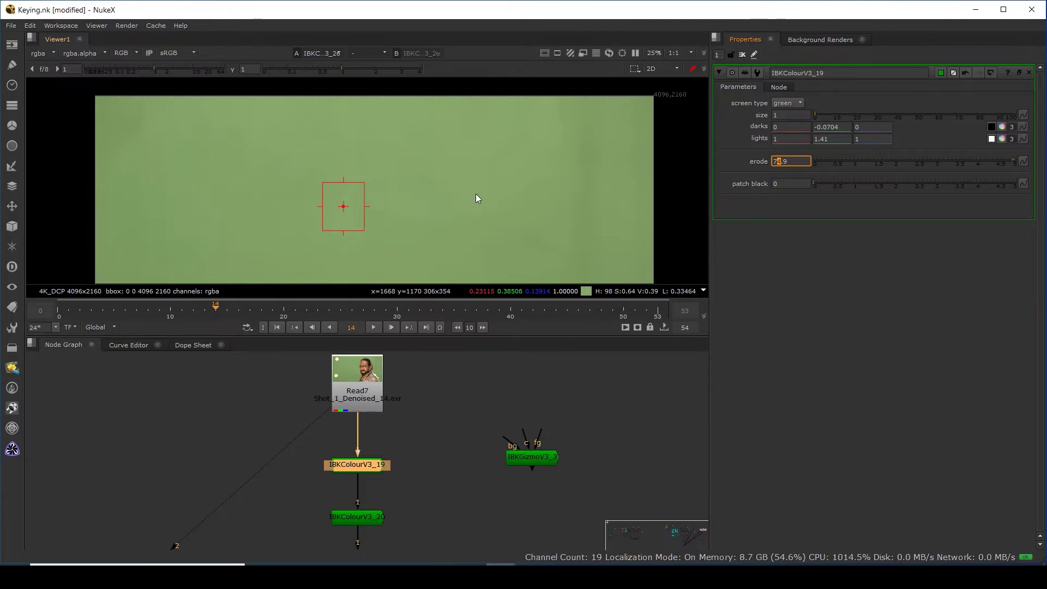
scroll(391, 191, "down", 1)
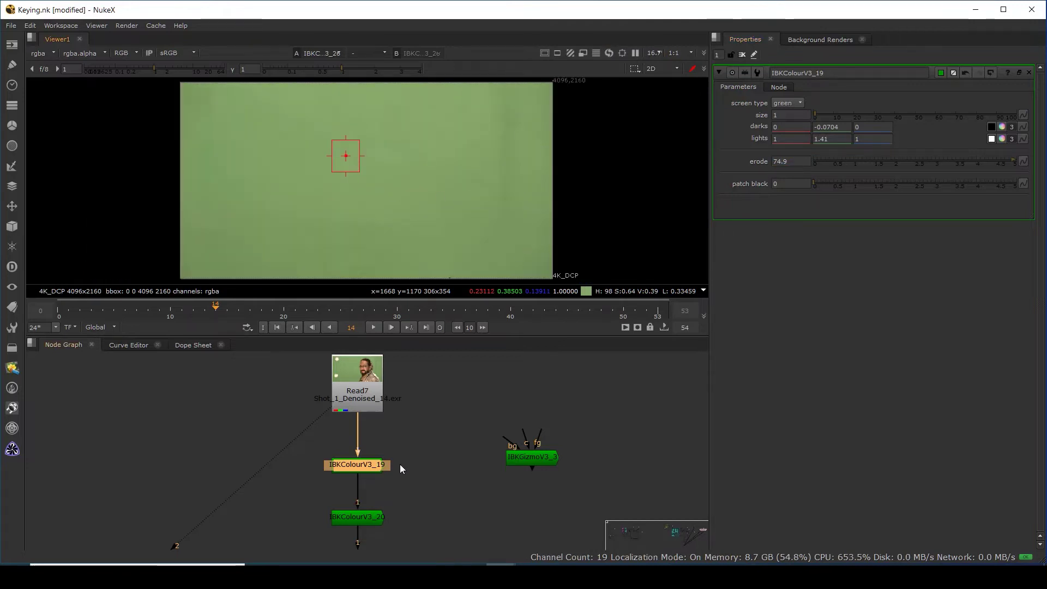
View the denoised plate Read7 and the last IBKColour on separate viewer inputs for comparison.
scroll(400, 466, "down", 2)
left_click(368, 410)
key("1")
left_click(441, 517)
middle_click_drag(440, 514, 402, 395)
middle_click_drag(380, 492, 376, 417)
left_click(339, 472)
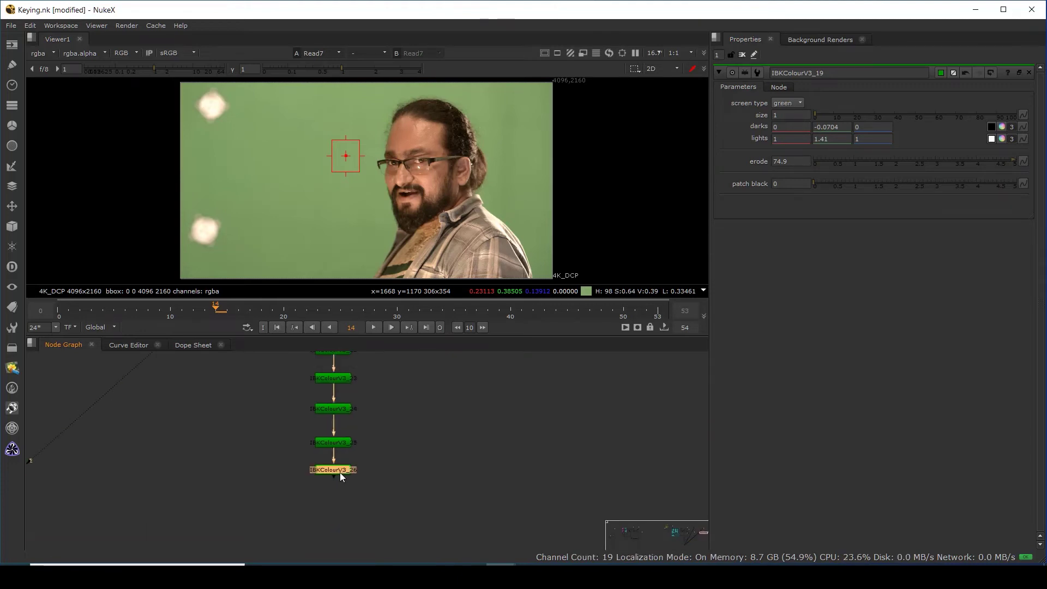
key("1")
Lower the viewer gamma to 0.72 and flip repeatedly between the plate and the clean screen to compare their greens.
left_click(330, 68)
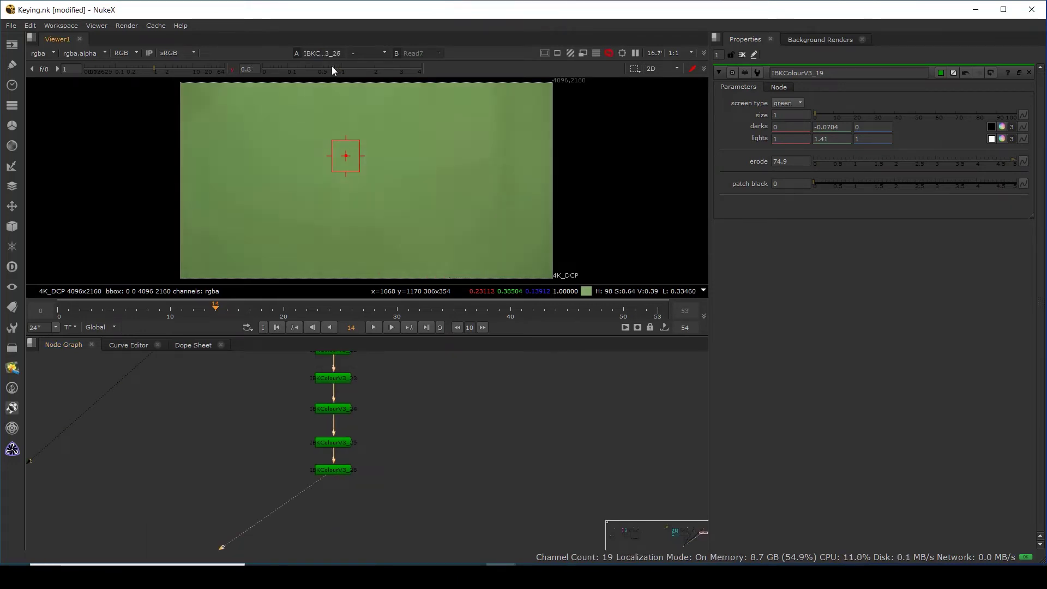
middle_click_drag(450, 194, 450, 261)
key("1")
middle_click_drag(473, 216, 502, 163)
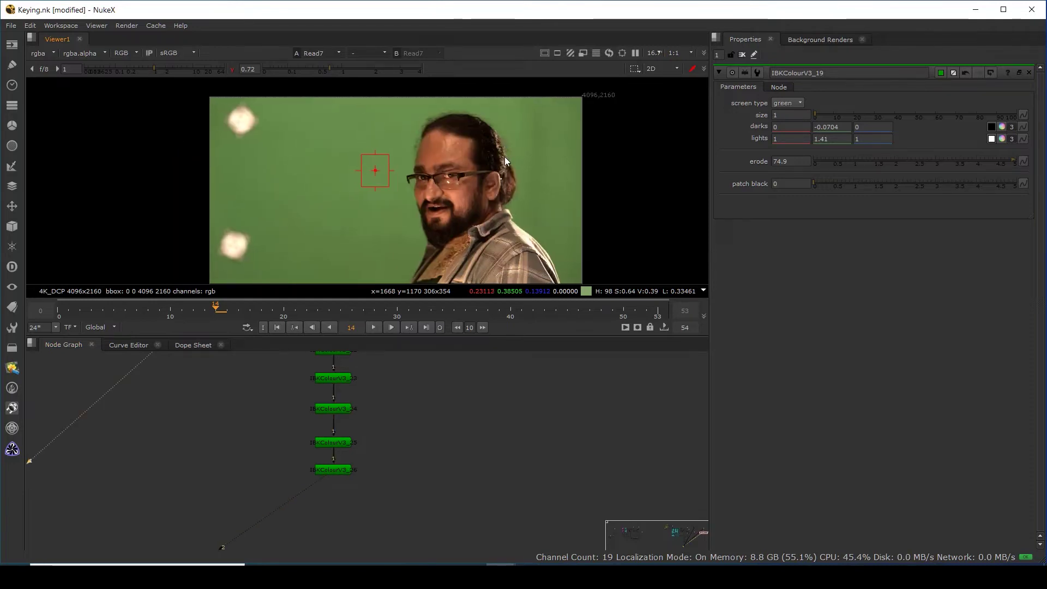
key("1")
key("1")
key("1")
key("1")
key("1")
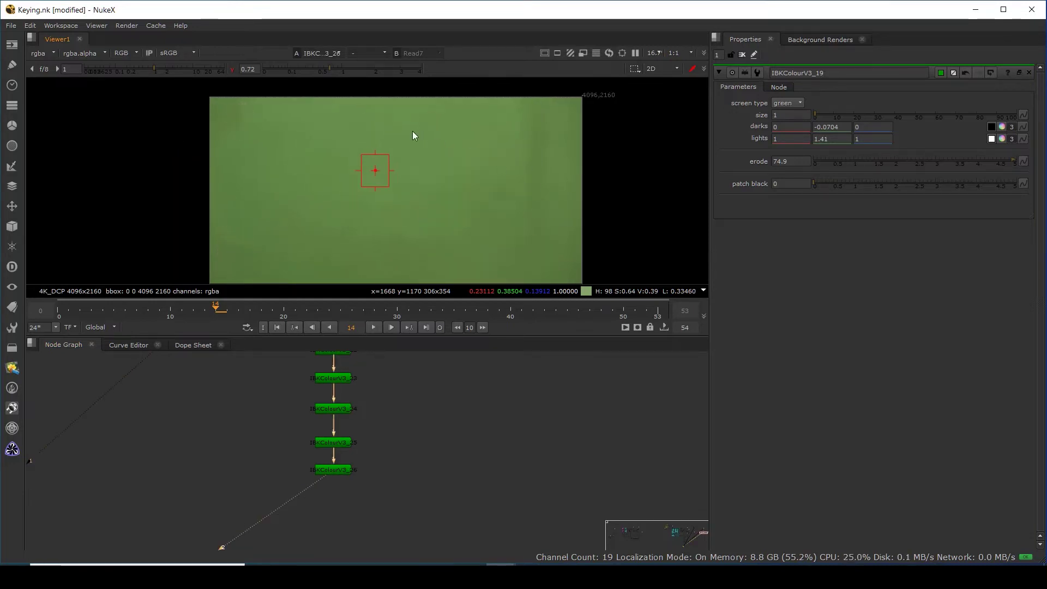
key("1")
key("1")
key("1")
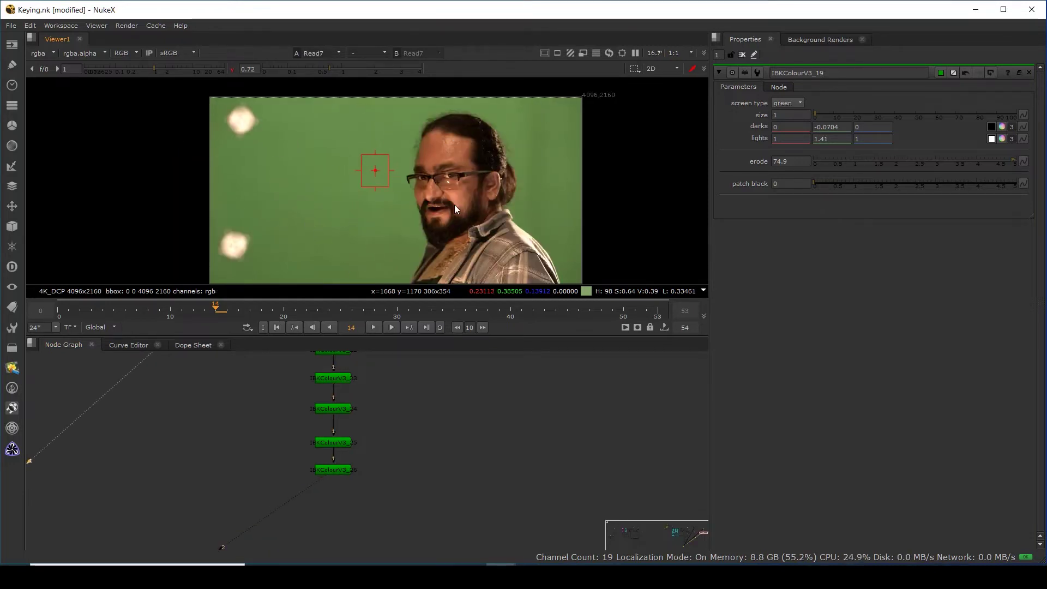
key("1")
key("1")
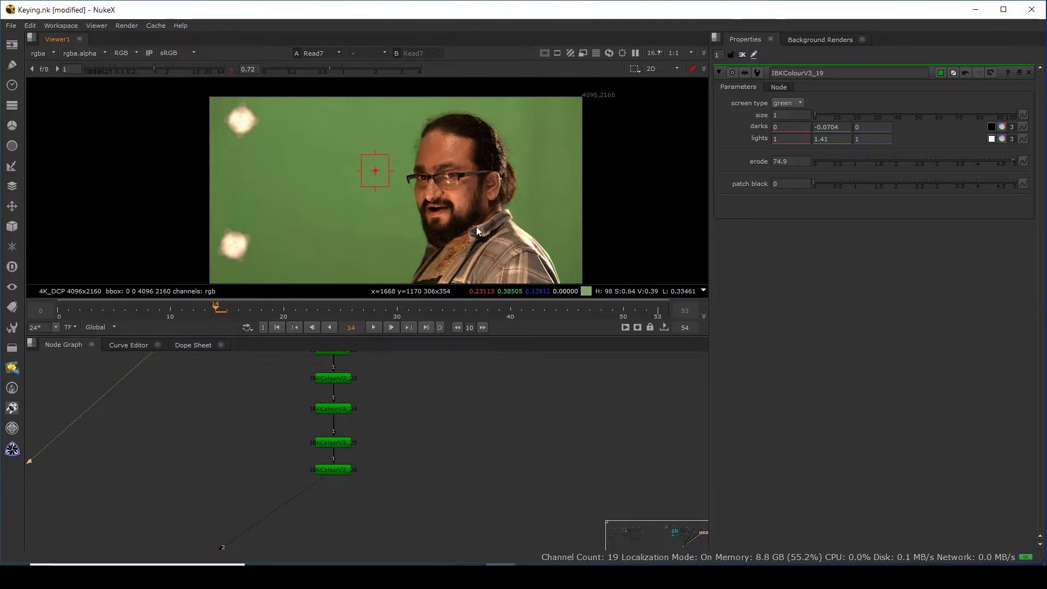
Place IBKGizmo beside the last IBKColour, connecting its c input to that node and its fg input to Read7.
scroll(358, 489, "down", 5)
left_click_drag(407, 408, 304, 473)
scroll(402, 497, "up", 5)
scroll(406, 481, "up", 2)
scroll(439, 455, "down", 2)
left_click_drag(430, 470, 299, 454)
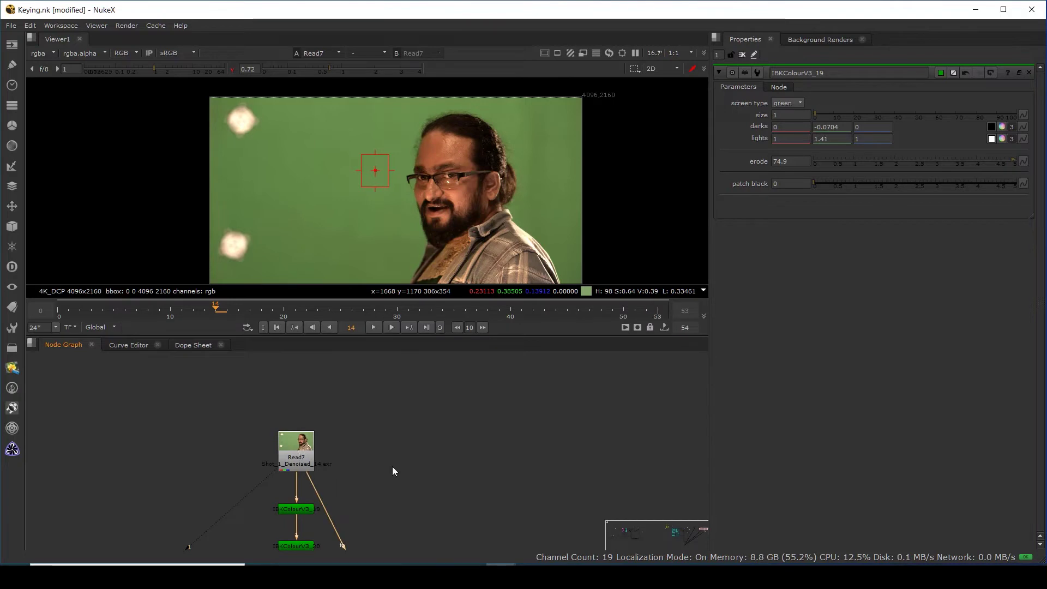
Add a bend in IBKGizmo's fg connection so that it runs vertically down into the node.
middle_click_drag(392, 466, 413, 396)
scroll(409, 414, "down", 3)
left_click_drag(401, 473, 440, 387, "ctrl")
scroll(453, 491, "up", 3)
View the IBKGizmo, open its properties and set its screen type to C-green.
left_click(449, 485)
key("1")
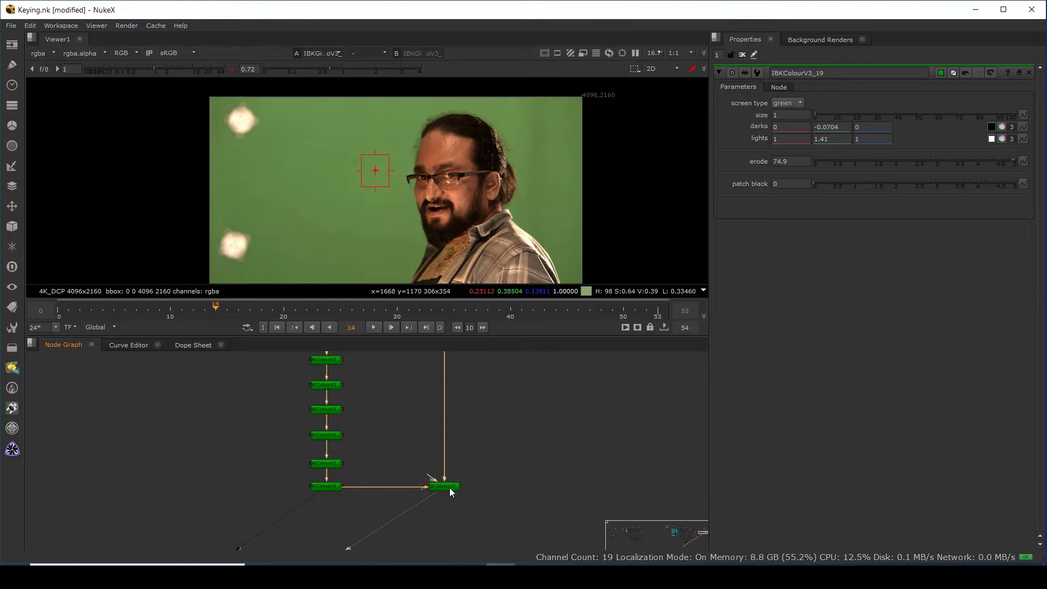
left_click(447, 488)
double_click(447, 489)
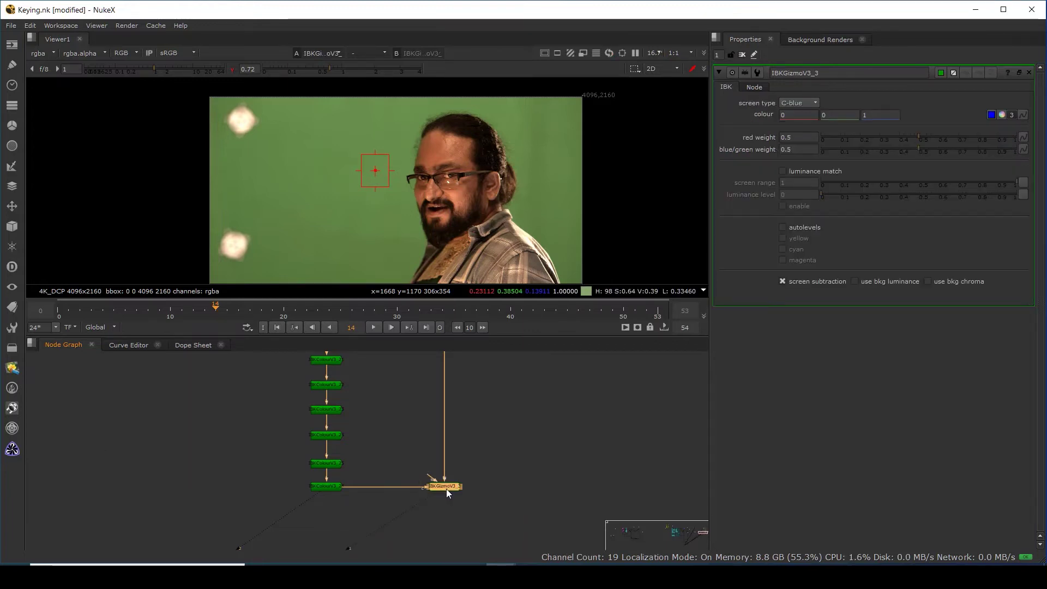
left_click(802, 105)
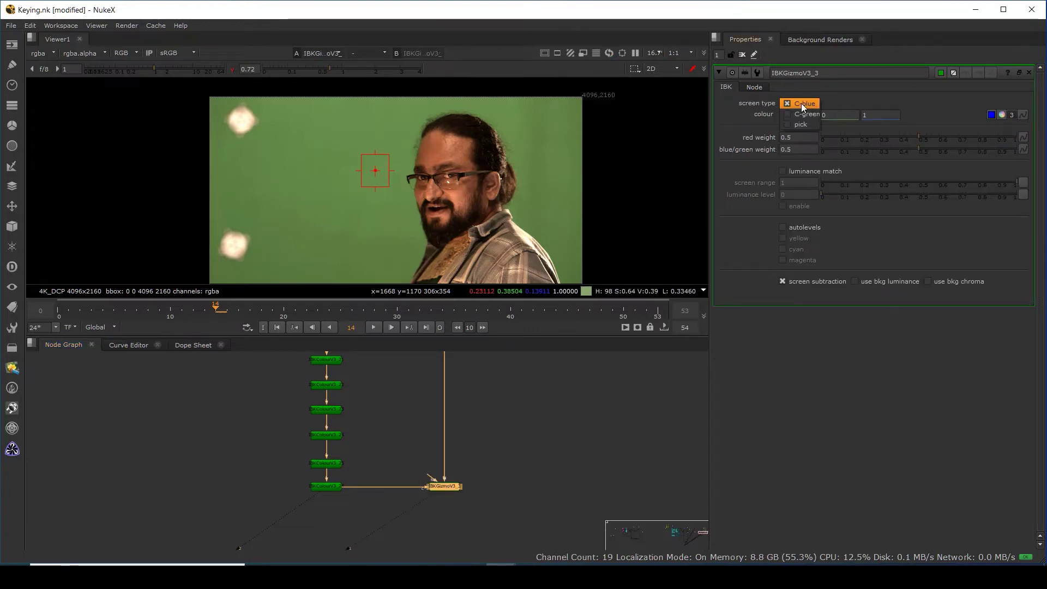
left_click(807, 114)
Display the IBKGizmo's alpha channel and examine the matte around the man's head and hair.
key("a")
middle_click_drag(505, 215, 341, 182)
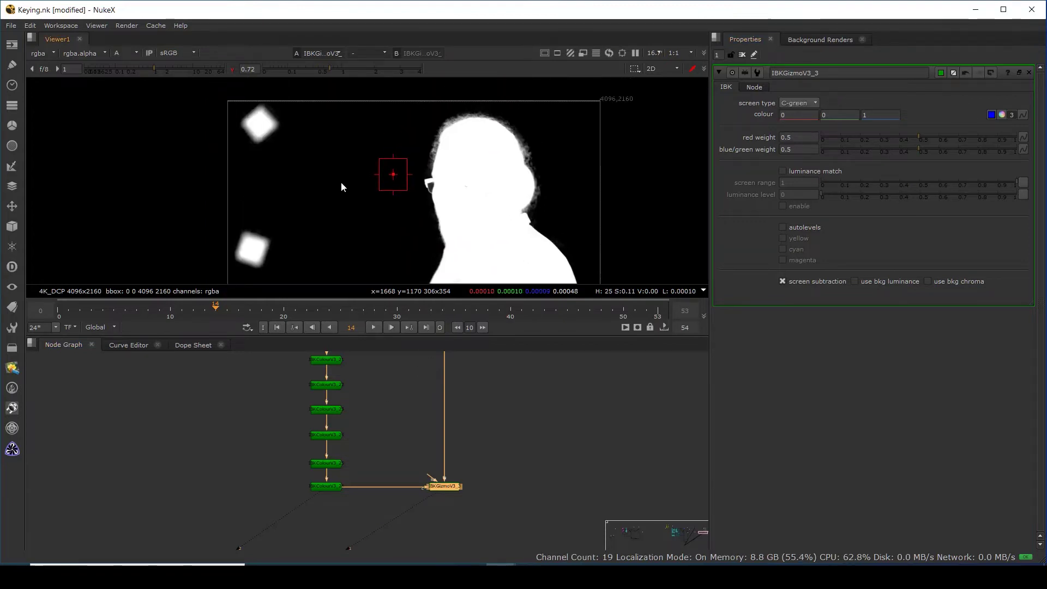
scroll(341, 182, "up", 3)
scroll(626, 164, "down", 1)
middle_click_drag(626, 163, 383, 190)
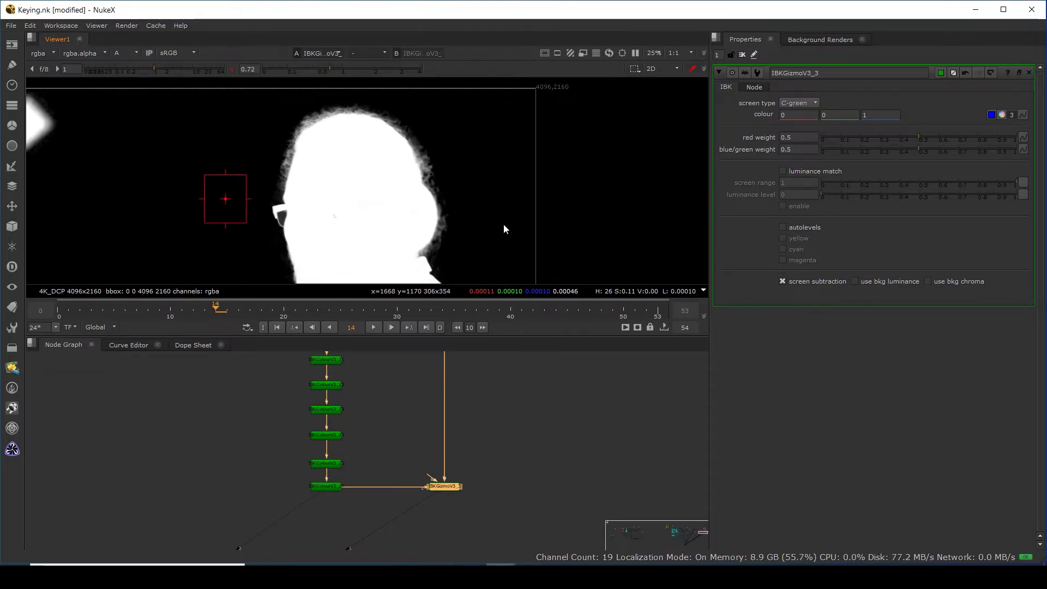
scroll(525, 142, "down", 2)
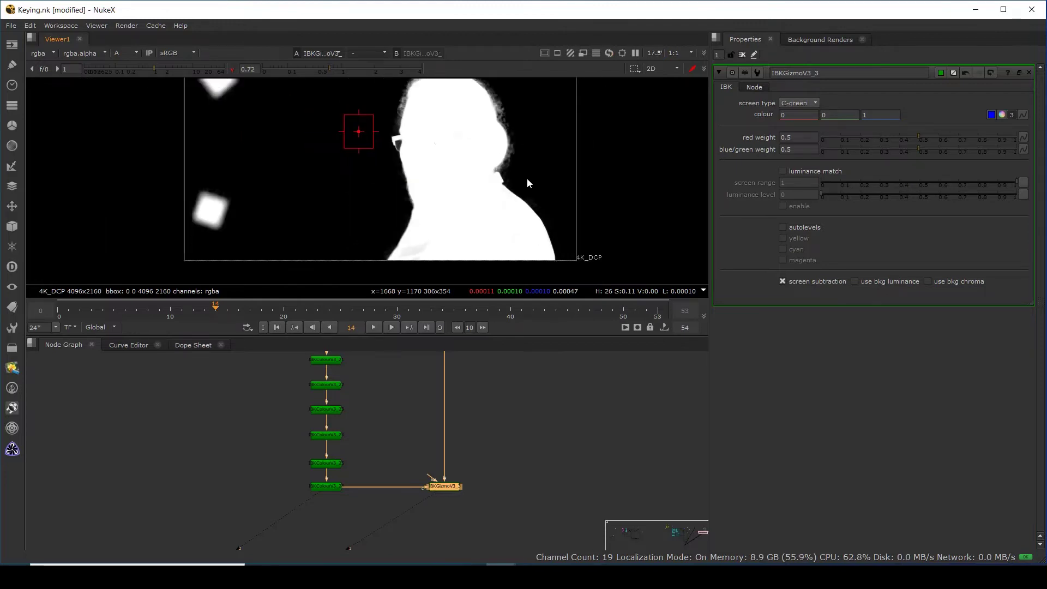
Switch between colour and alpha to inspect the key's fine detail along the hair, face and shoulder edges.
key("a")
key("a")
scroll(534, 218, "up", 2)
scroll(505, 186, "up", 3)
key("a")
key("a")
middle_click_drag(510, 186, 661, 263)
key("a")
middle_click_drag(400, 253, 491, 105)
key("a")
middle_click_drag(430, 236, 458, 86)
key("a")
middle_click_drag(496, 247, 466, 102)
key("a")
key("a")
key("a")
middle_click_drag(508, 247, 532, 229)
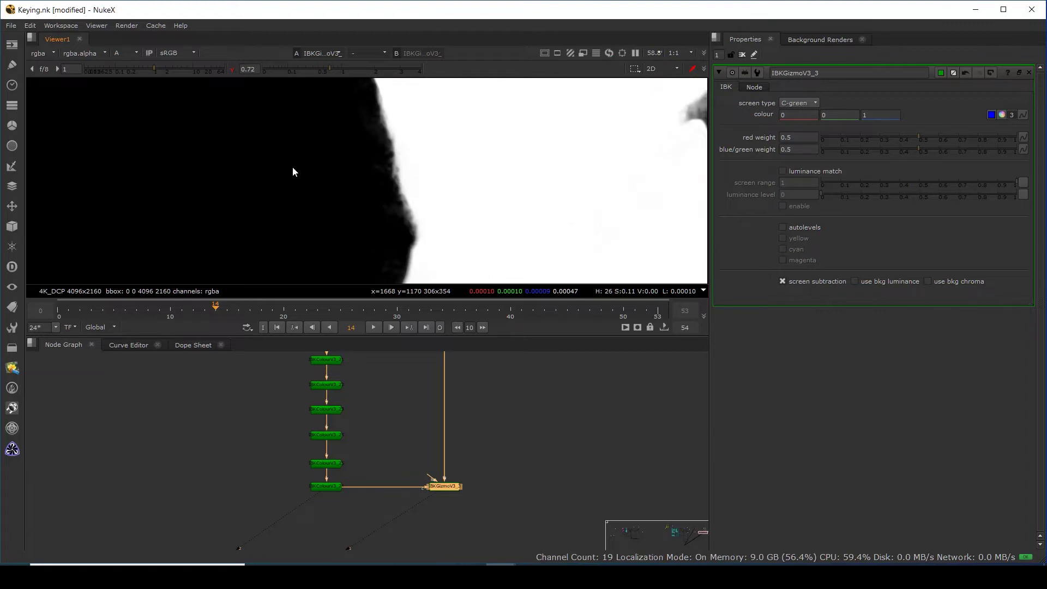
key("a")
key("a")
Lower the viewer gamma to check the matte for holes and restore it to 1.
scroll(406, 120, "down", 2)
left_click_drag(327, 69, 280, 69)
middle_click_drag(542, 191, 473, 107)
middle_click_drag(544, 280, 506, 176)
middle_click_drag(429, 147, 550, 276)
left_click(339, 69)
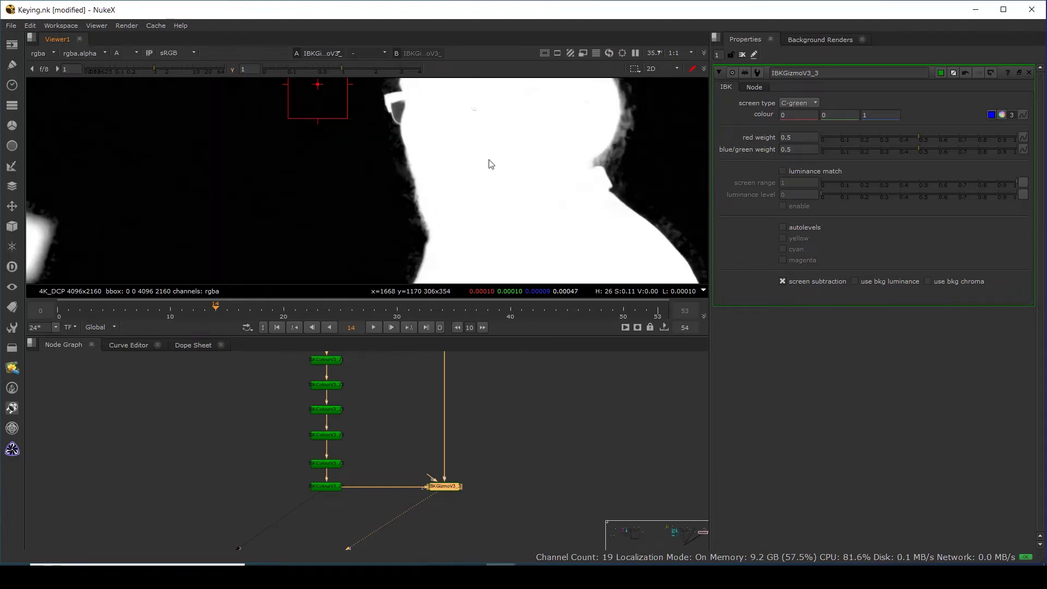
Drop the viewer gamma to 0 over the full matte to reveal non-solid areas and reset it to 1.
scroll(578, 218, "down", 3)
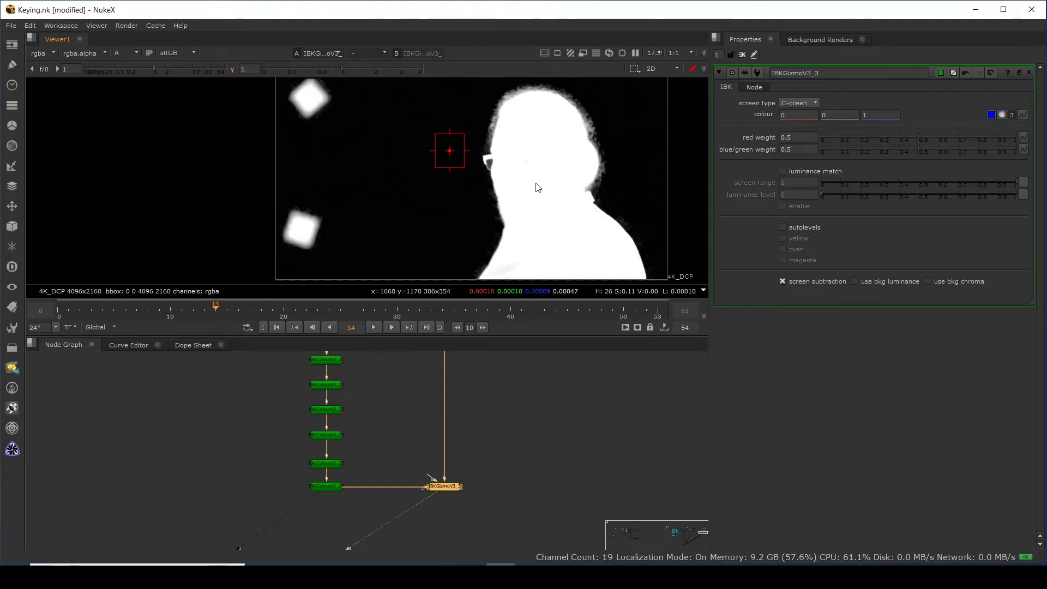
left_click_drag(334, 66, 263, 68)
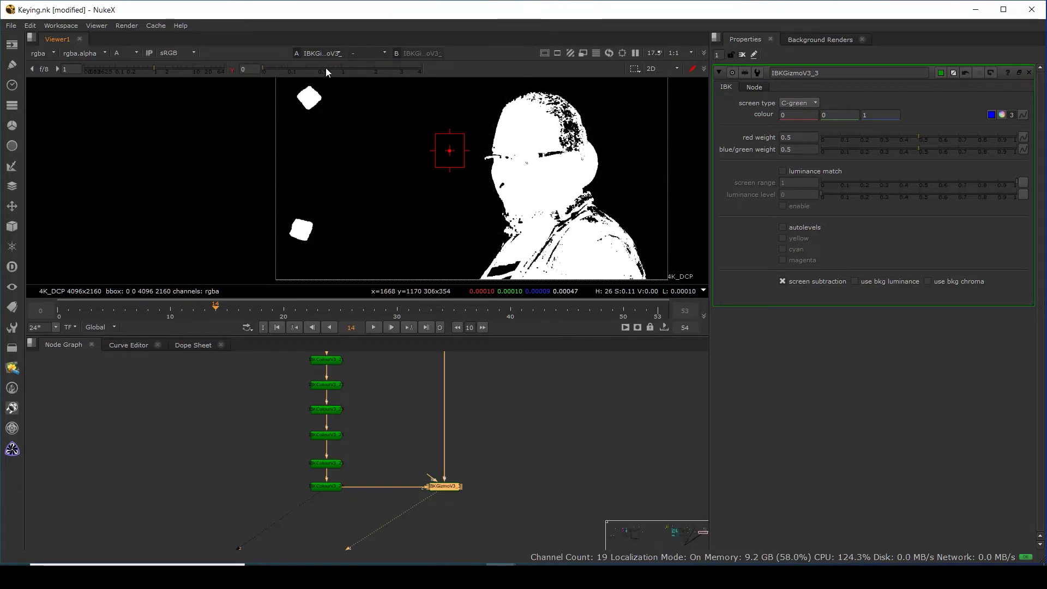
left_click(342, 69)
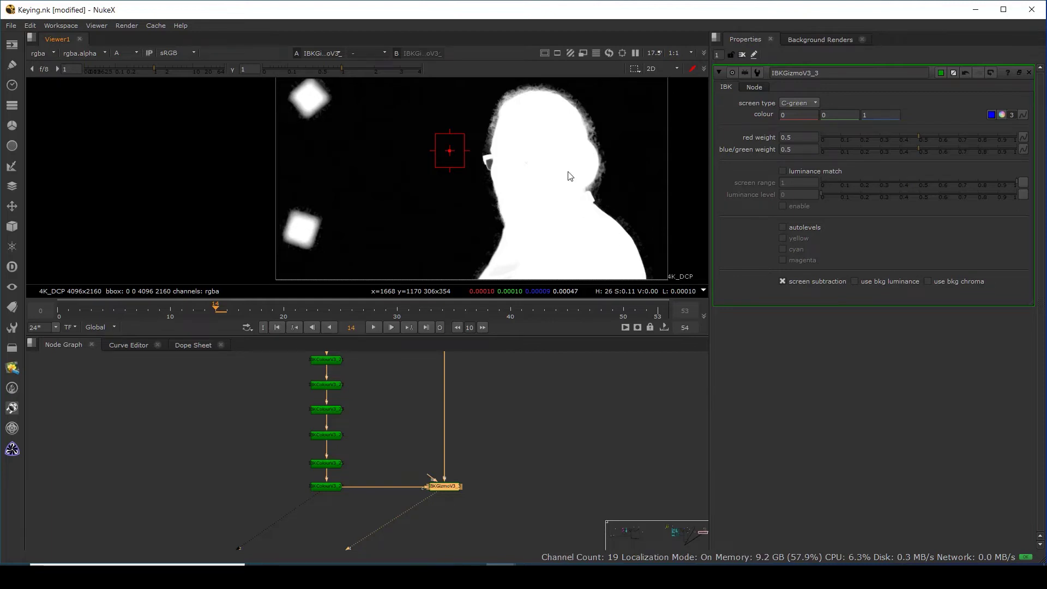
left_click_drag(336, 67, 244, 79)
left_click(308, 71, "ctrl")
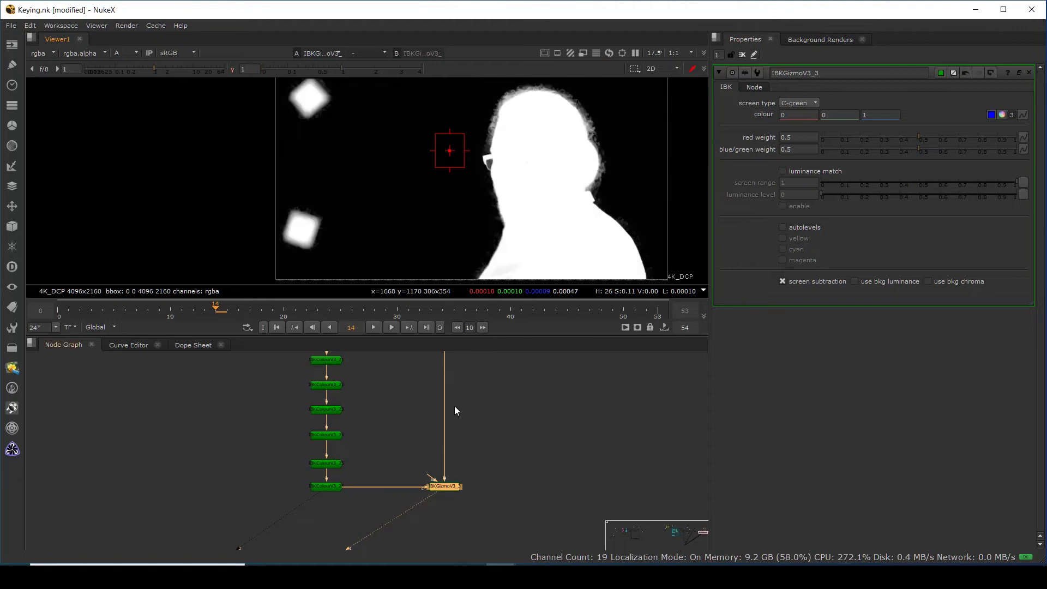
Add a Primatte keyer node beside the IBK branch, near the Dot fed by the denoised plate.
scroll(452, 439, "down", 4)
middle_click_drag(450, 356, 443, 417)
scroll(443, 416, "up", 3)
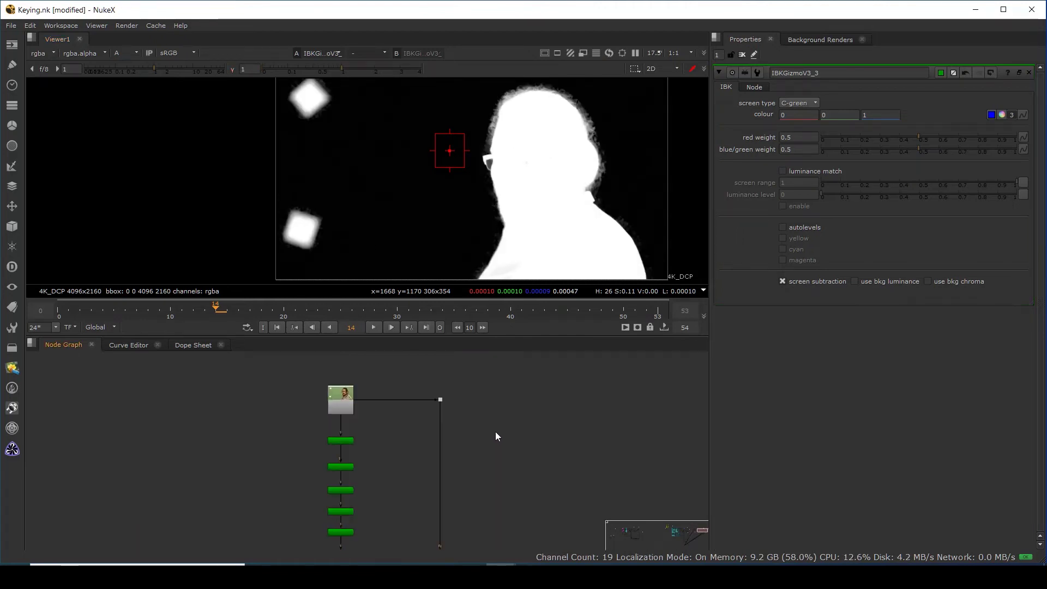
key("Tab")
type("pri")
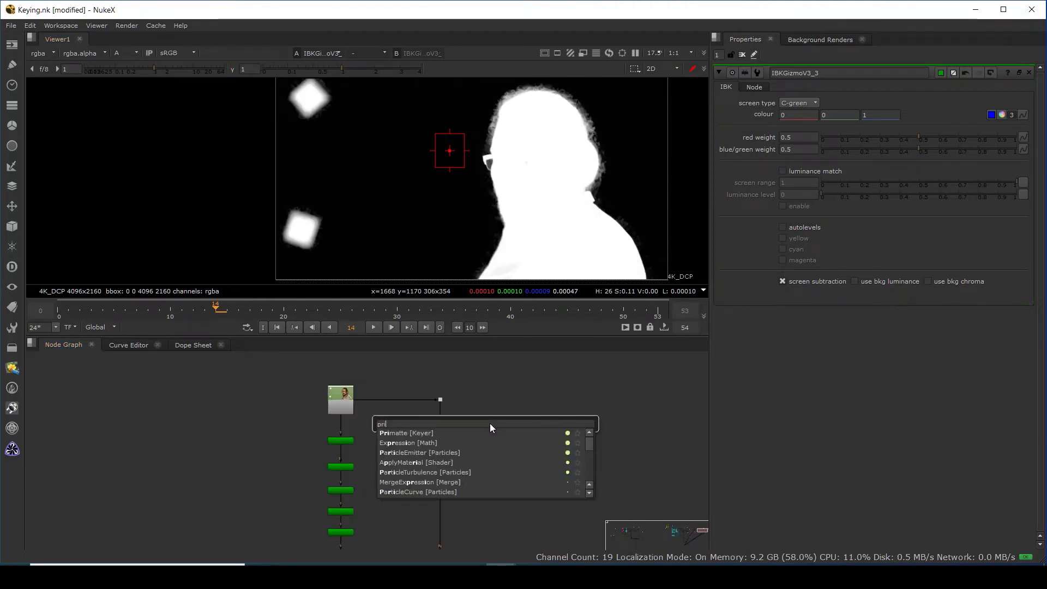
left_click(427, 433)
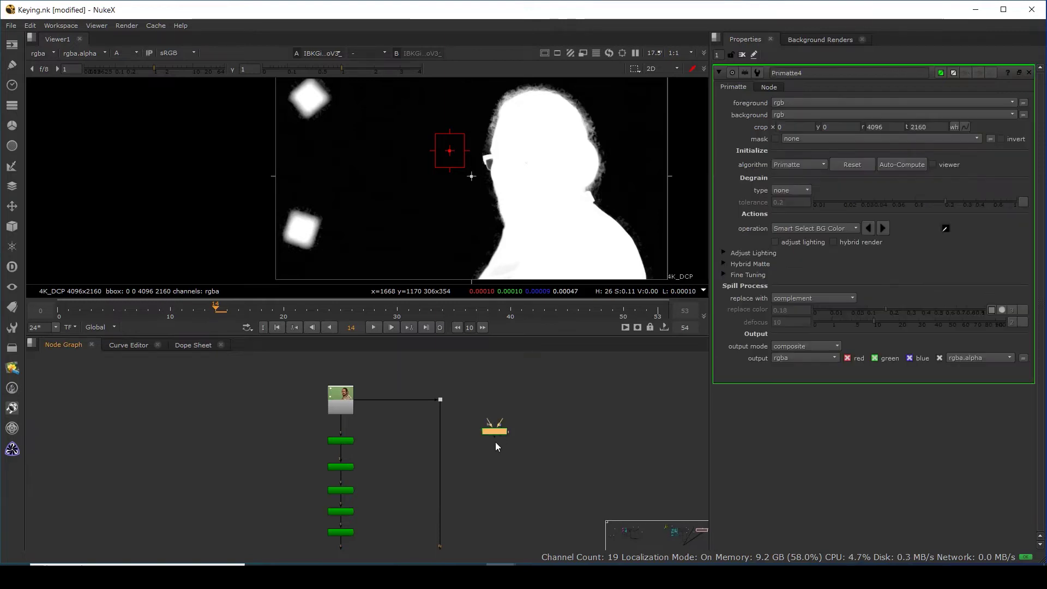
Connect Primatte's fg input to the denoised plate through a corner Dot, align the node below it and view its colour output.
scroll(496, 437, "up", 3)
left_click_drag(455, 430, 383, 371)
left_click_drag(493, 434, 563, 372)
middle_click_drag(572, 505, 527, 460)
left_click_drag(527, 461, 521, 471)
key("1")
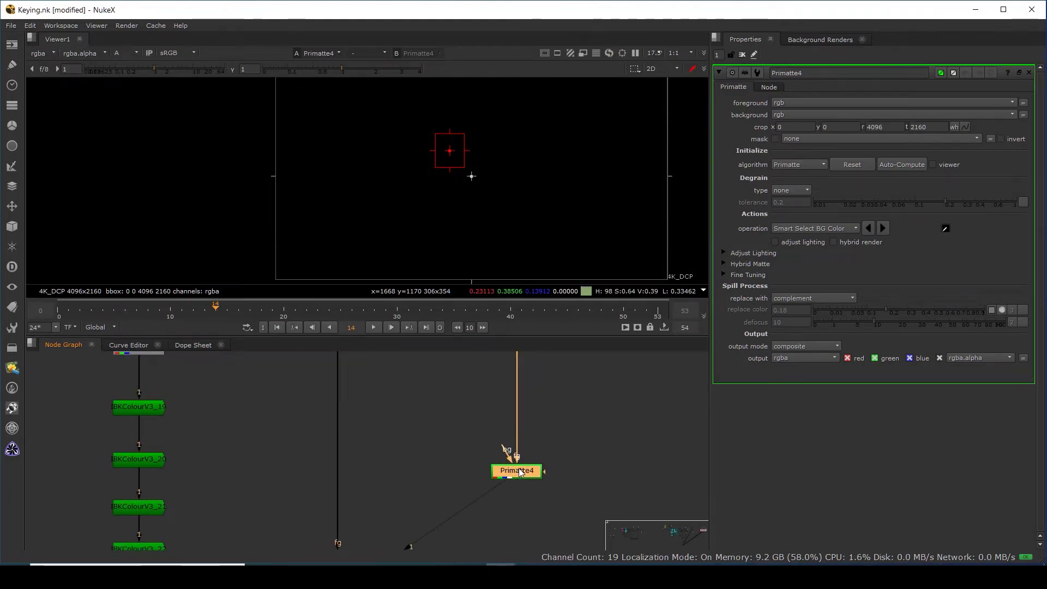
key("a")
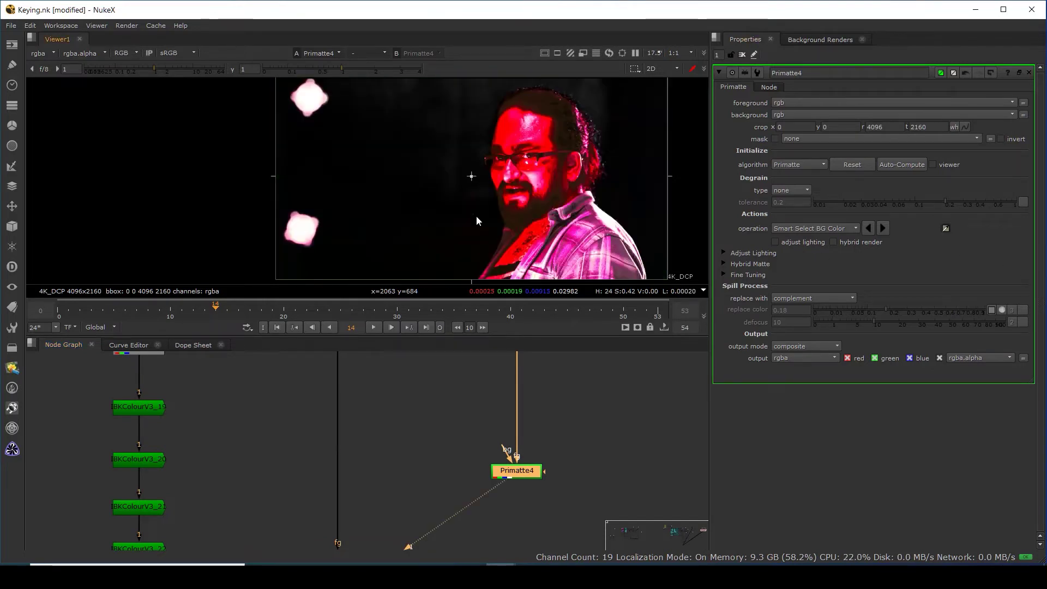
Undo the recent Primatte changes and reset all of the node's knobs to default.
key("ctrl+z")
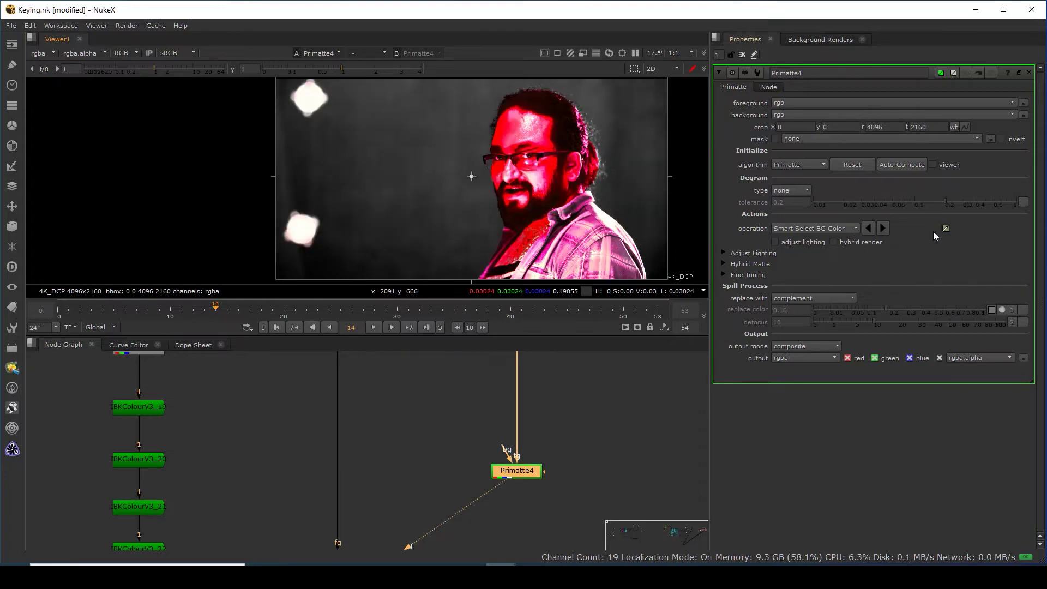
key("ctrl+z")
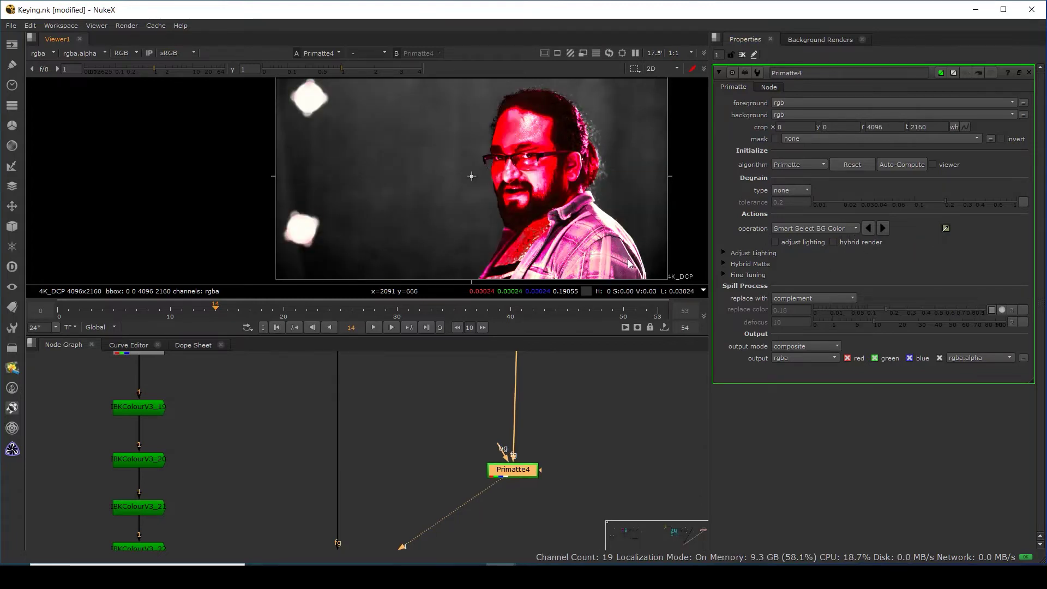
key("ctrl+z")
key("ctrl+z")
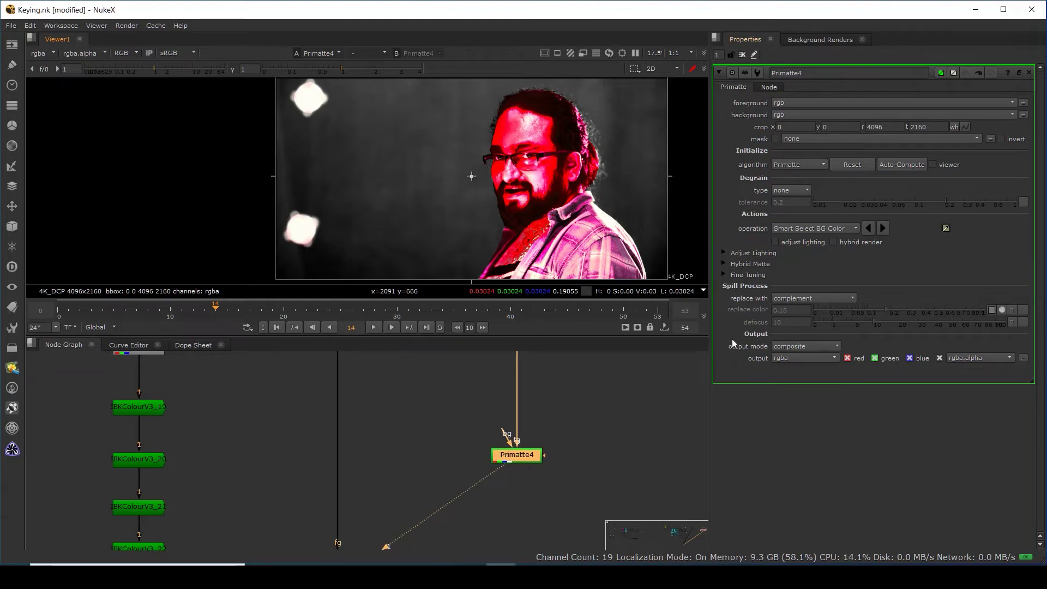
middle_click_drag(572, 212, 541, 229)
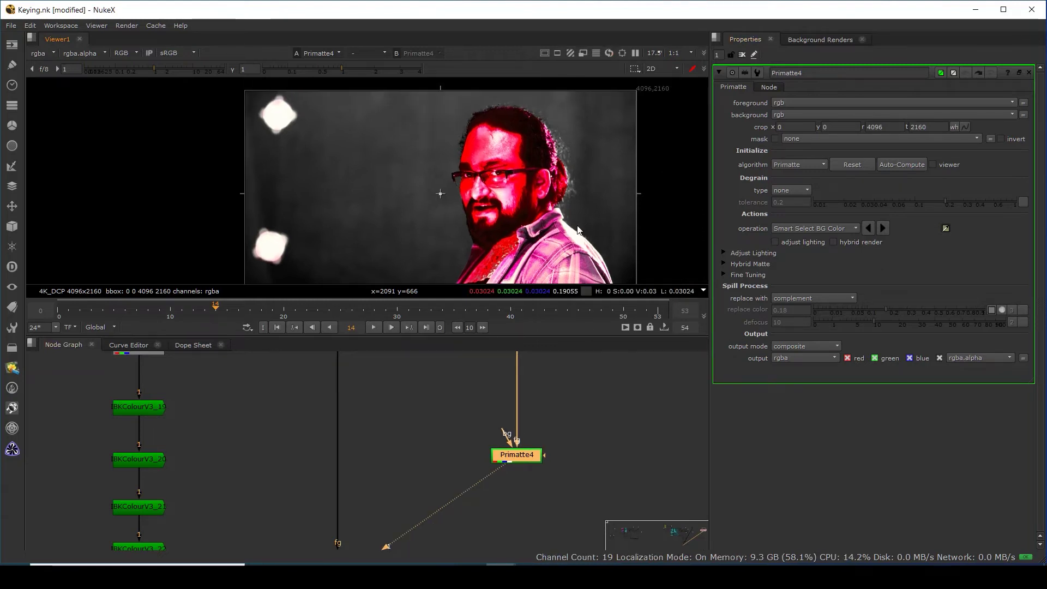
right_click(741, 83)
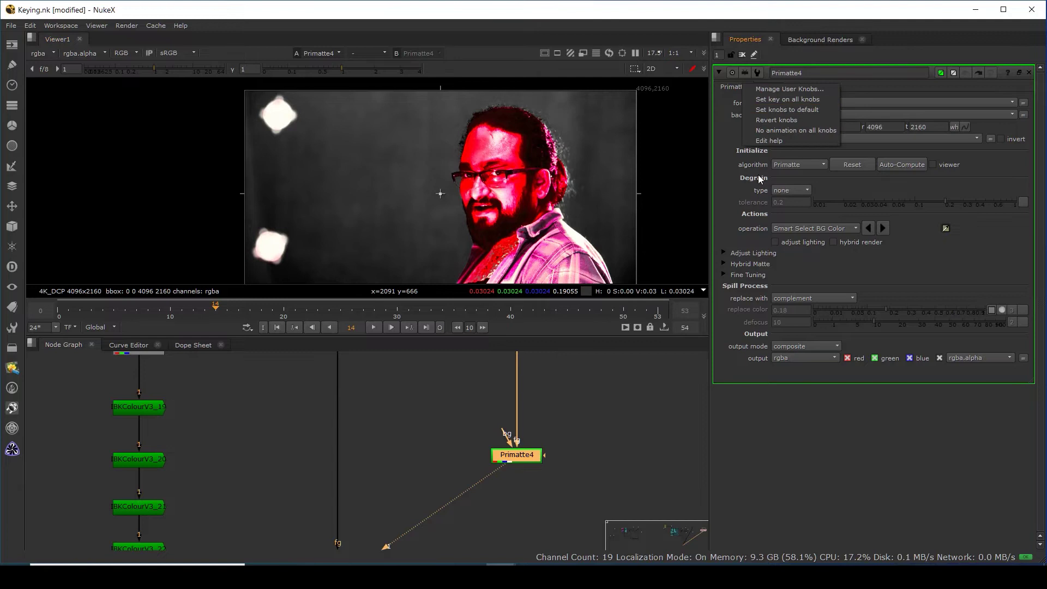
left_click(796, 110)
mouse_move(522, 472)
middle_mouse_down()
mouse_move(467, 493)
mouse_move(509, 462)
middle_mouse_up()
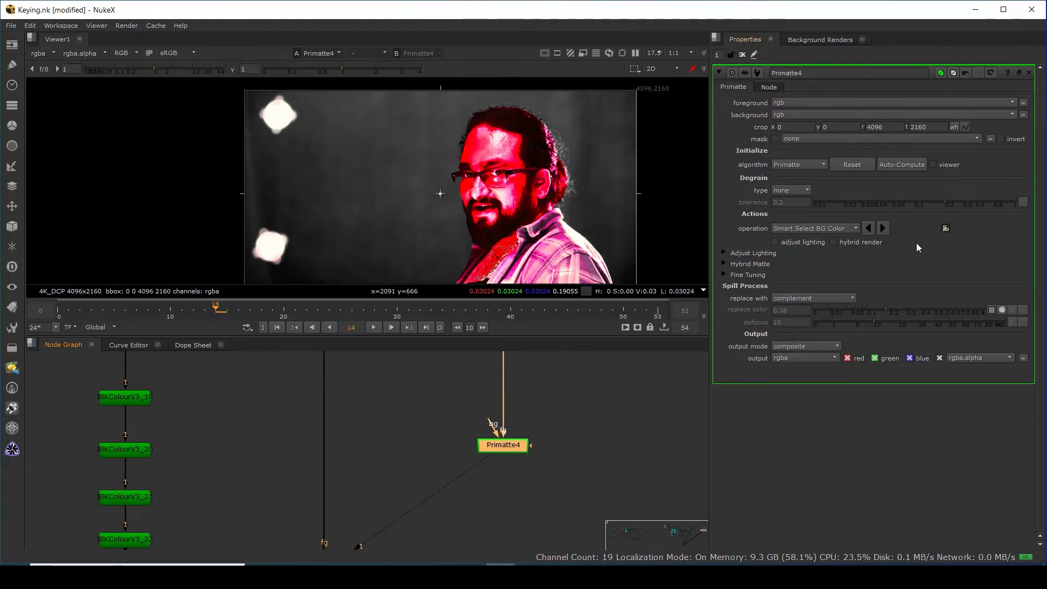
Check Primatte's operation choices and delete the Primatte node, keeping the Dot above it.
left_click(842, 229)
left_click(836, 228)
left_click(550, 461)
left_click(499, 443)
key("Delete")
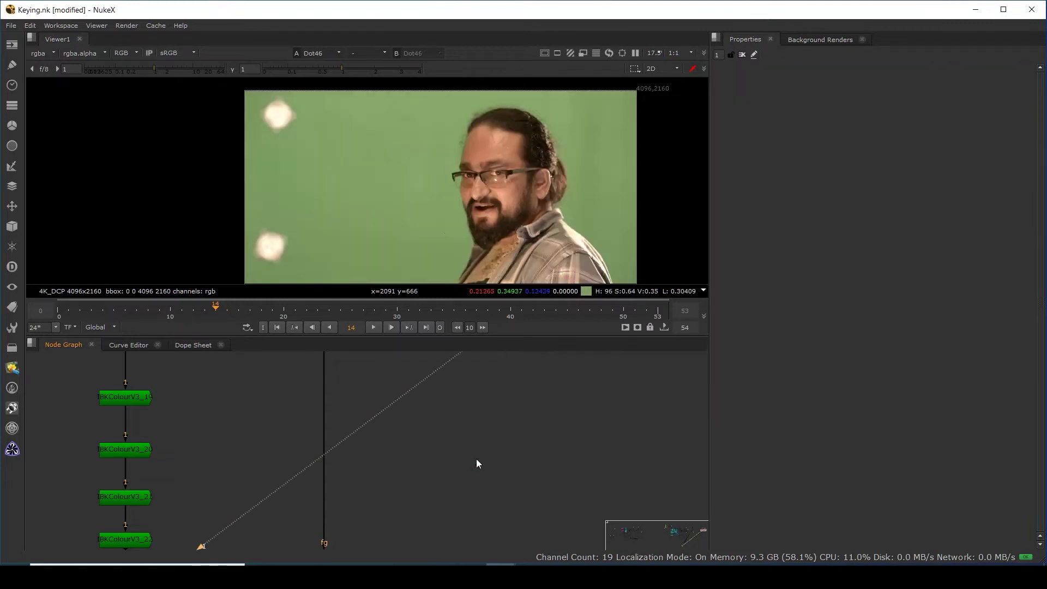
Add a fresh Primatte node, connect its fg input to the corner Dot, align it below and view its output.
key("Tab")
type("pri")
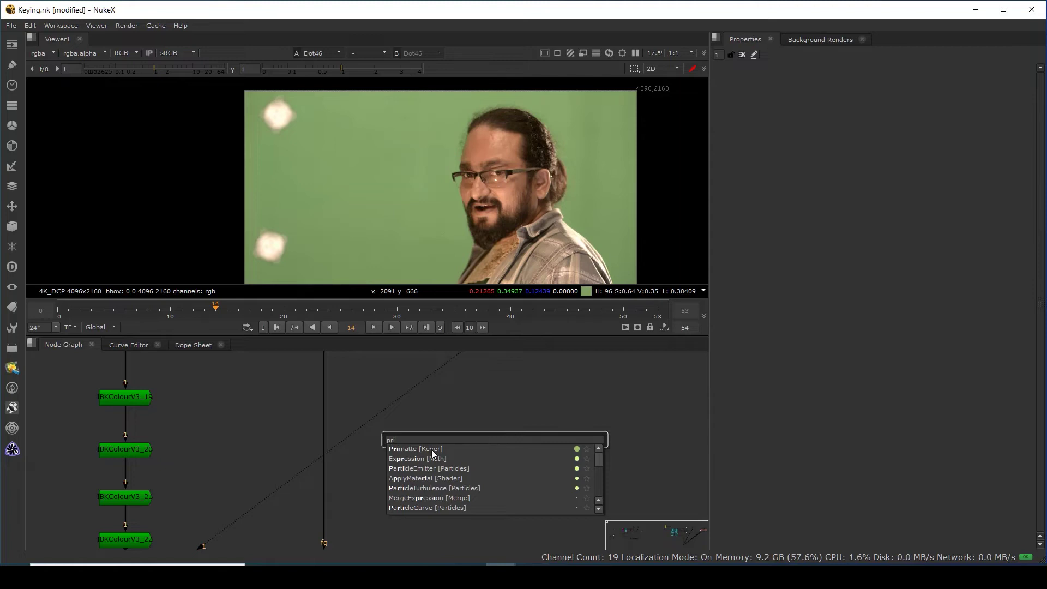
left_click(395, 449)
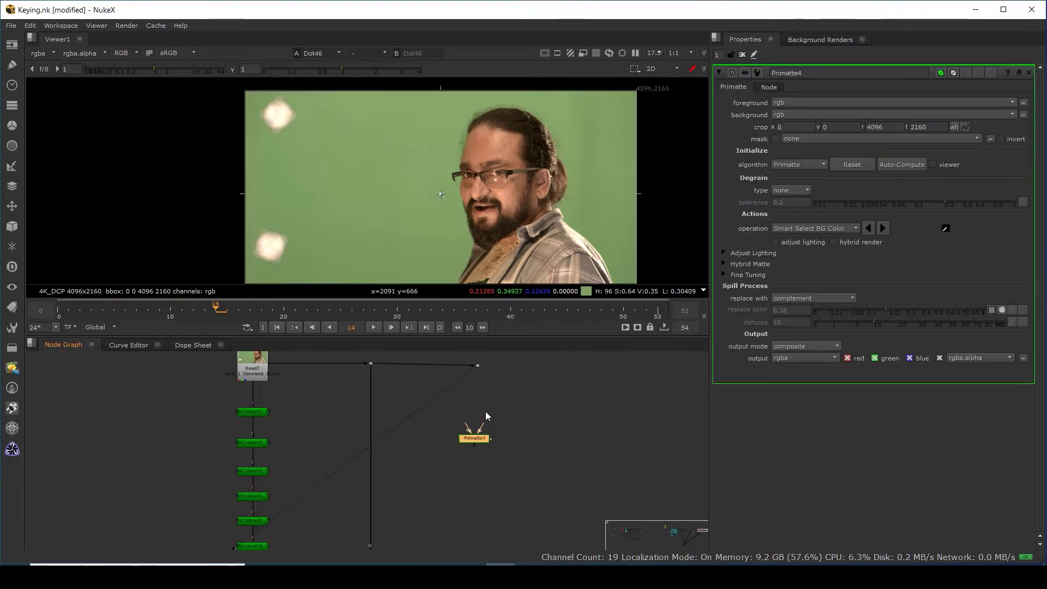
left_click_drag(483, 426, 477, 355)
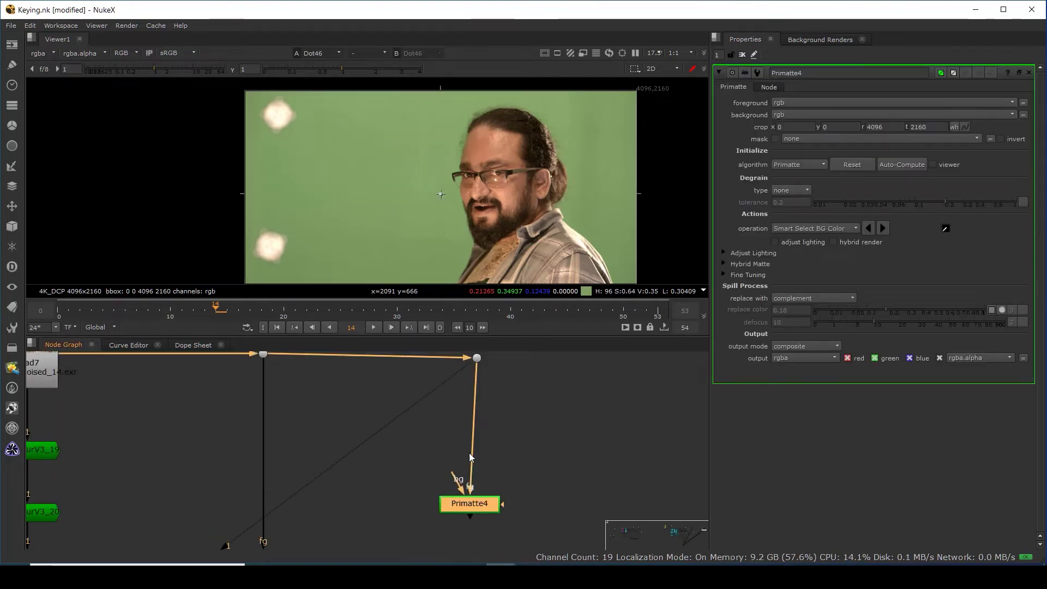
left_click(479, 353)
left_click_drag(469, 507, 476, 513)
key("1")
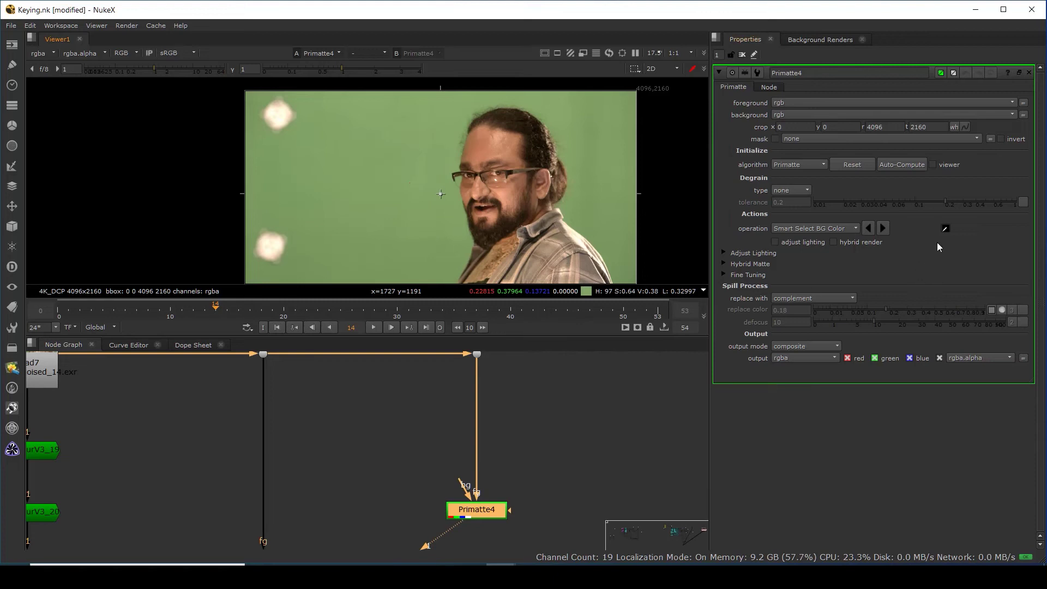
Sample a small patch of green screen beside the man's face with Primatte's Smart Select BG Color operation.
left_click_drag(405, 186, 408, 191, "ctrl")
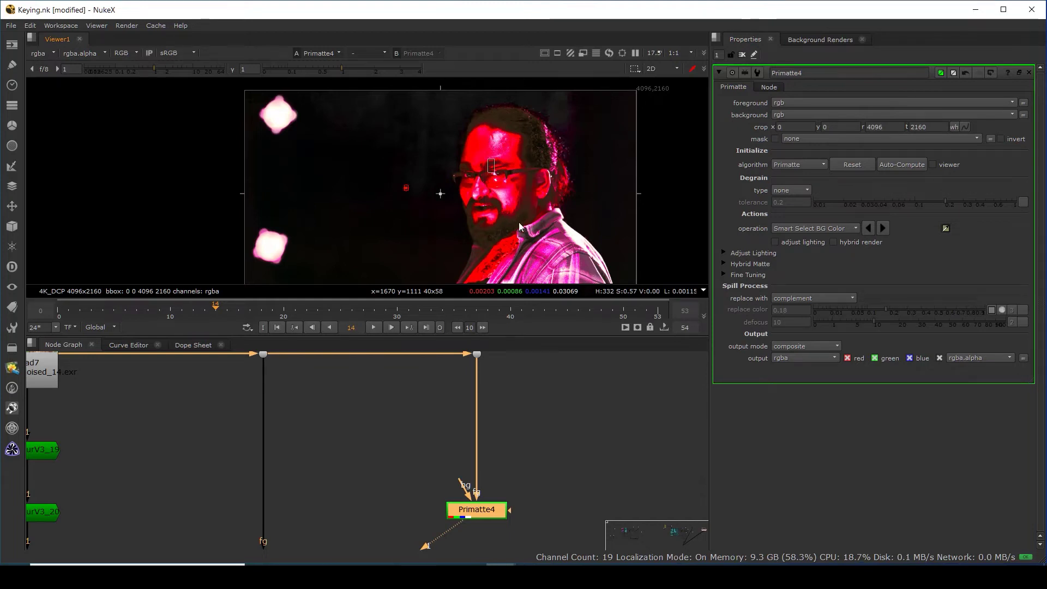
Show the alpha channel of the Primatte4 key in the viewer.
left_click_drag(495, 167, 522, 233)
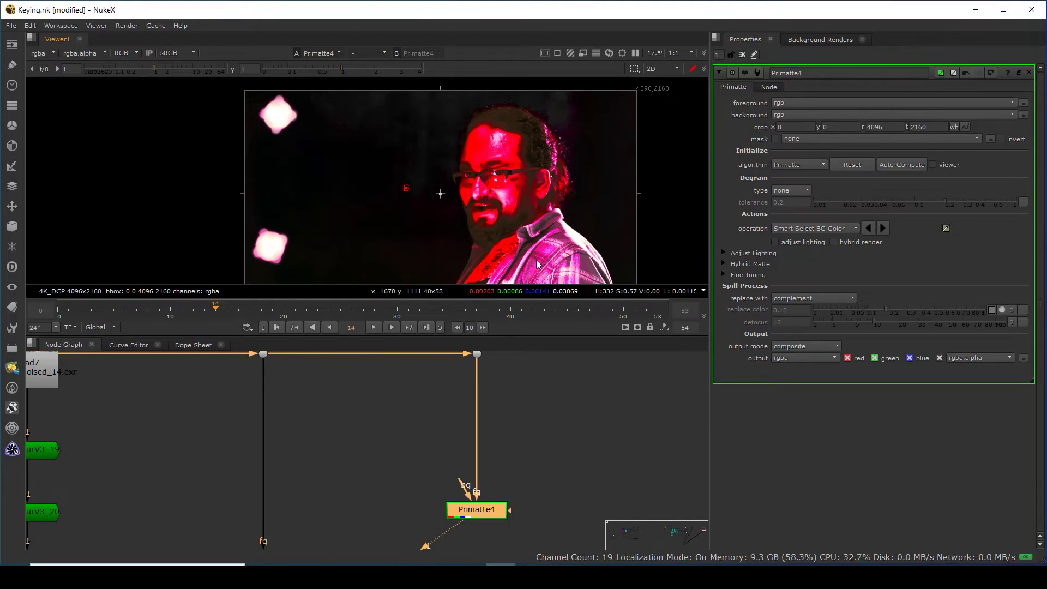
key("a")
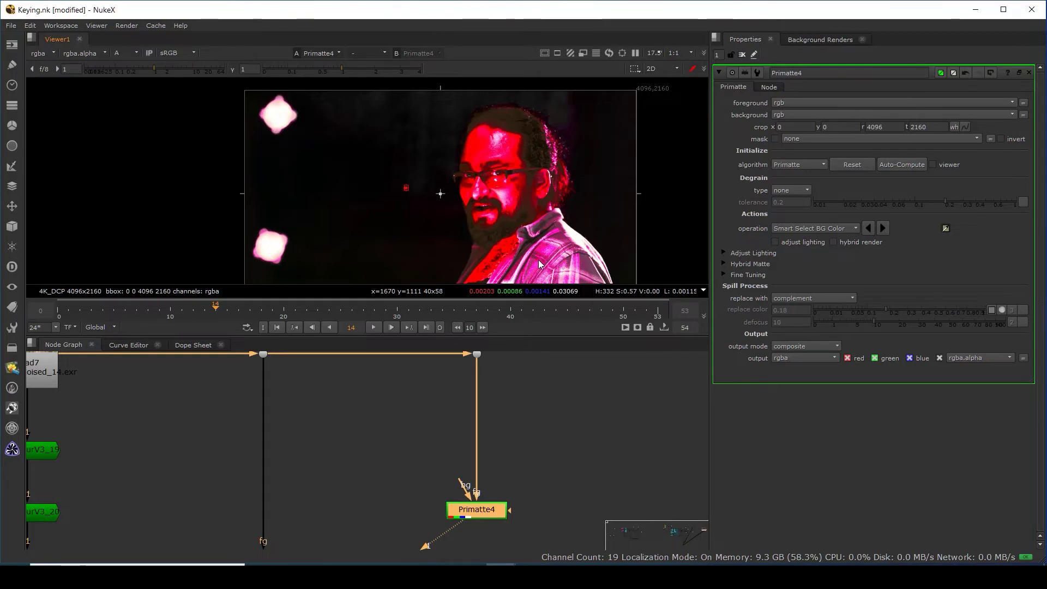
key("a")
key("a")
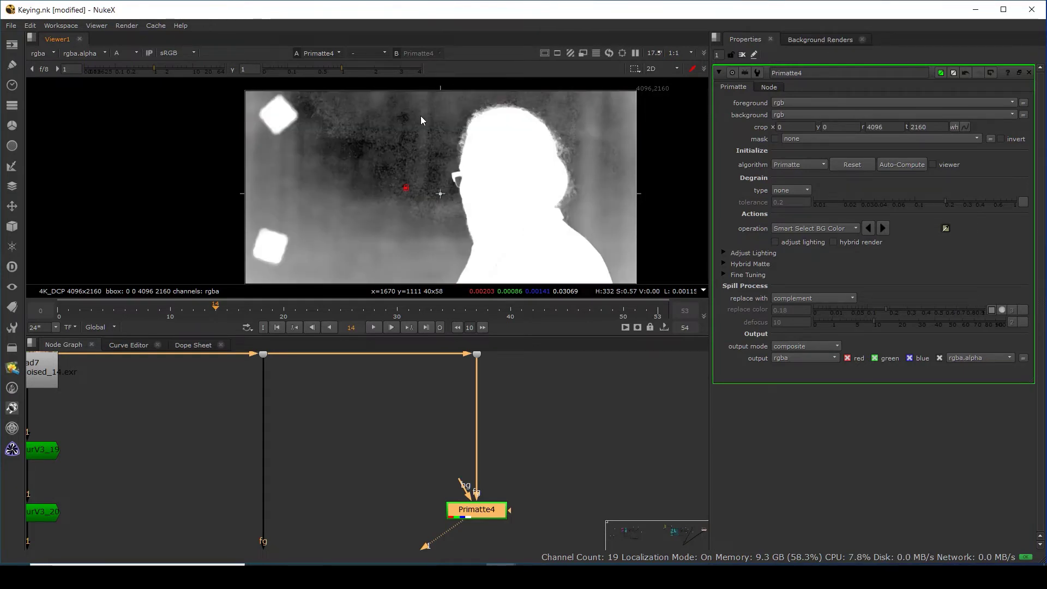
Resample the screen colour with Smart Select BG Color in several backdrop areas around the man, ending beside his shoulder.
left_click_drag(420, 116, 431, 126, "ctrl")
left_click_drag(580, 129, 595, 147, "ctrl")
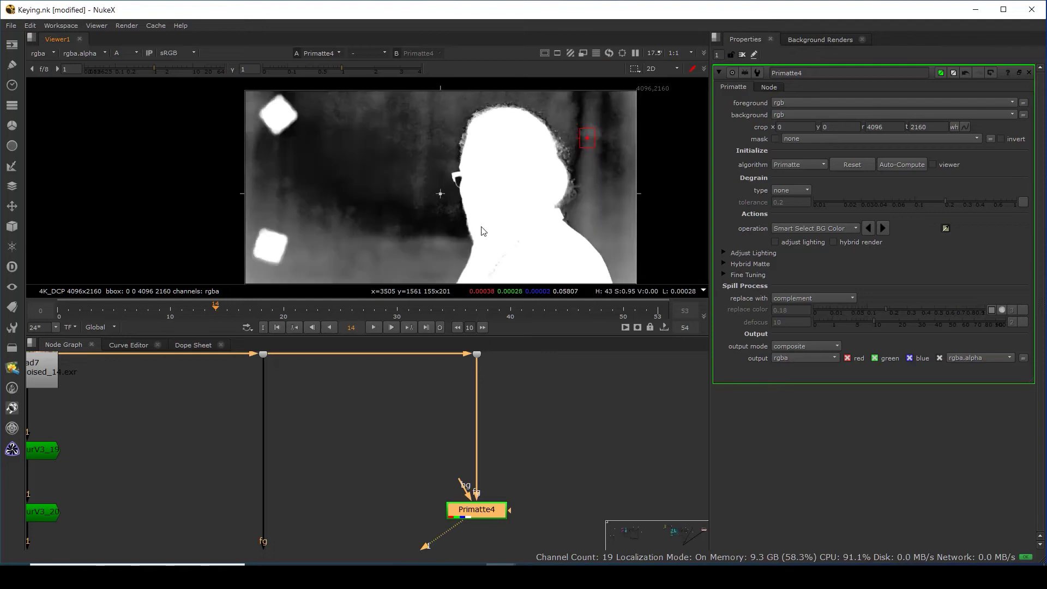
left_click_drag(430, 221, 437, 233, "ctrl")
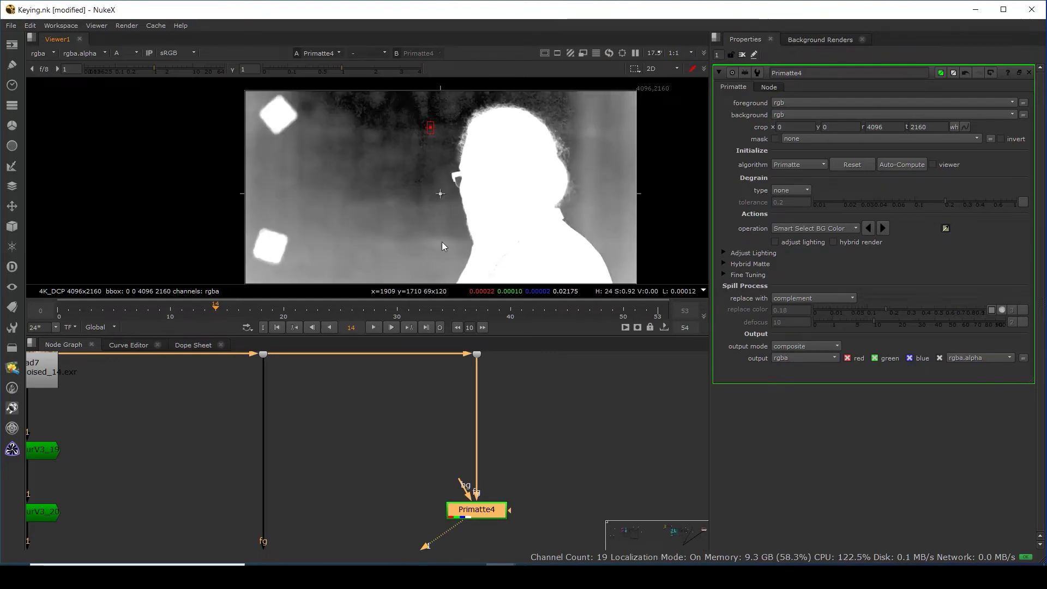
left_click_drag(423, 129, 432, 140, "ctrl")
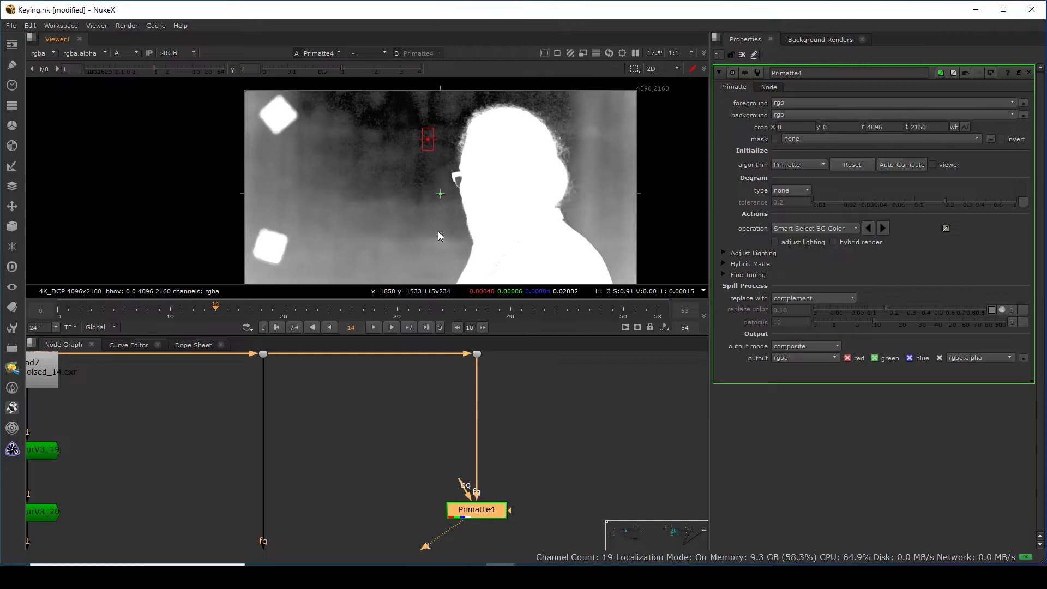
left_click_drag(437, 231, 445, 252, "ctrl")
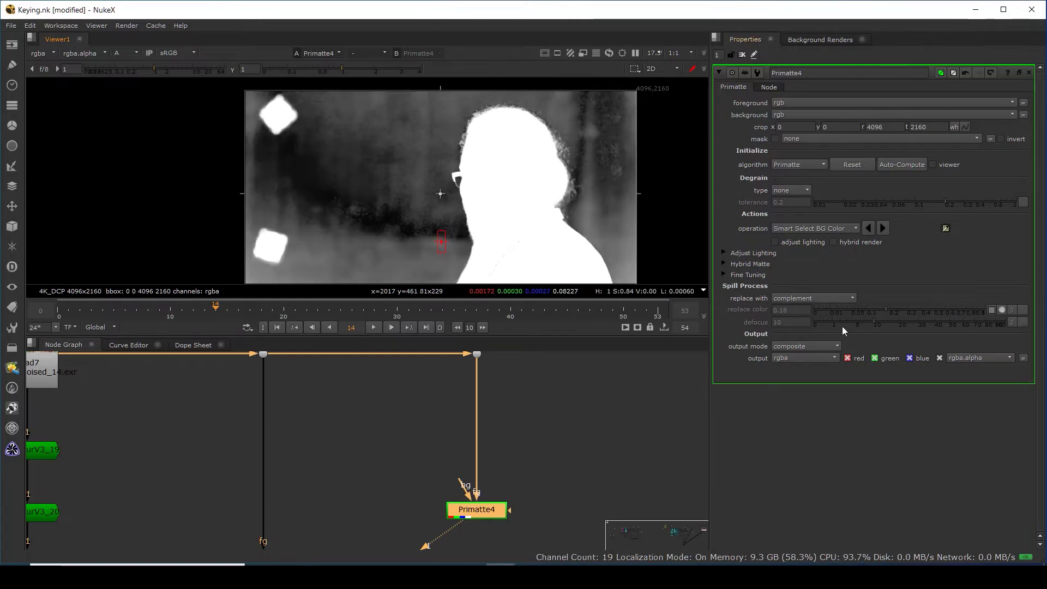
Set the Primatte4 operation to Clean BG Noise and sample the grey backdrop areas on both sides of the head.
scroll(525, 198, "up", 2)
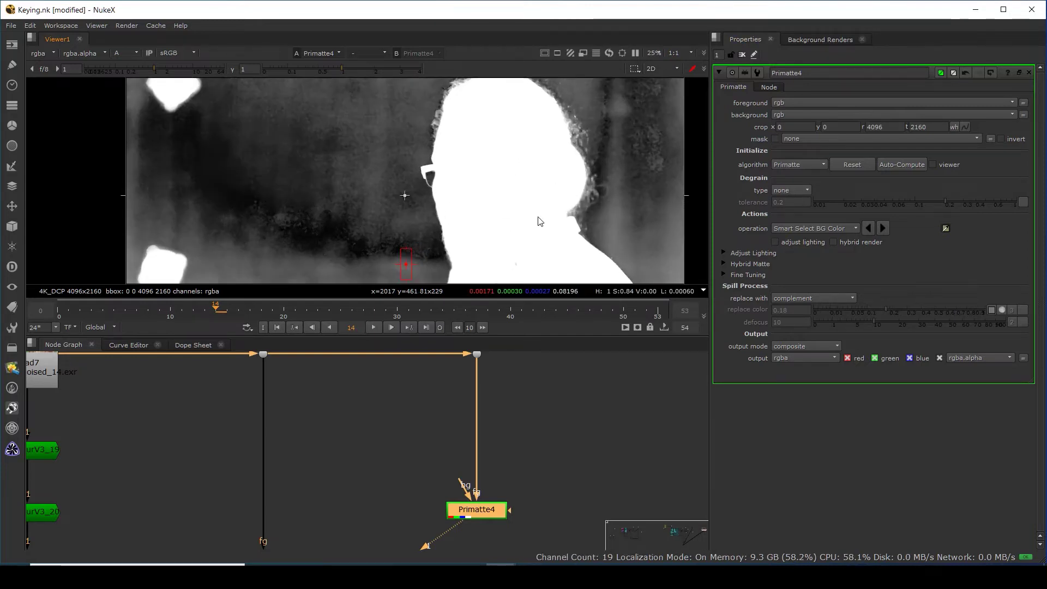
left_click(853, 233)
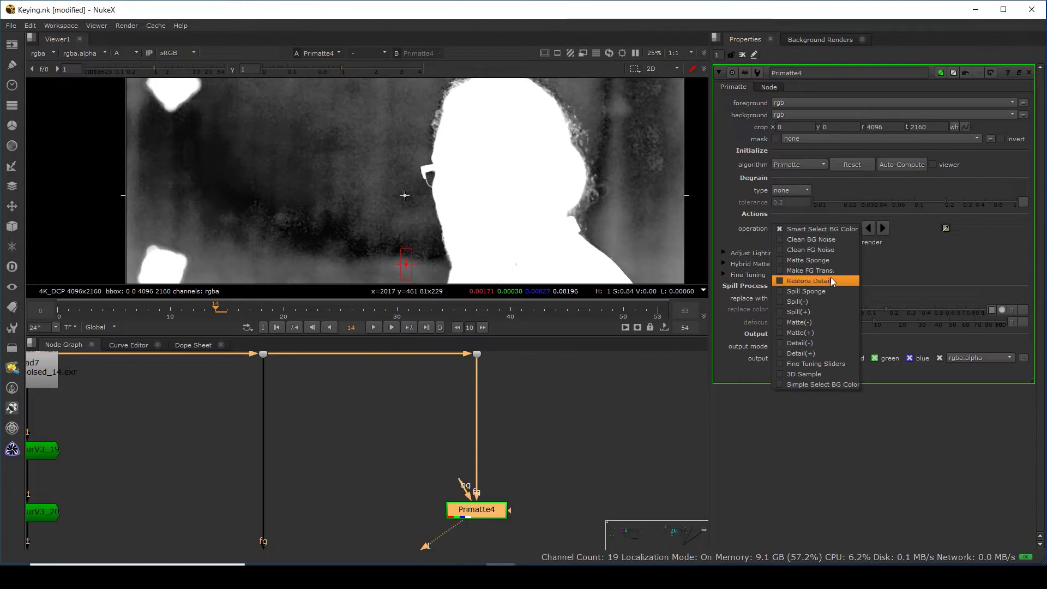
left_click(816, 241)
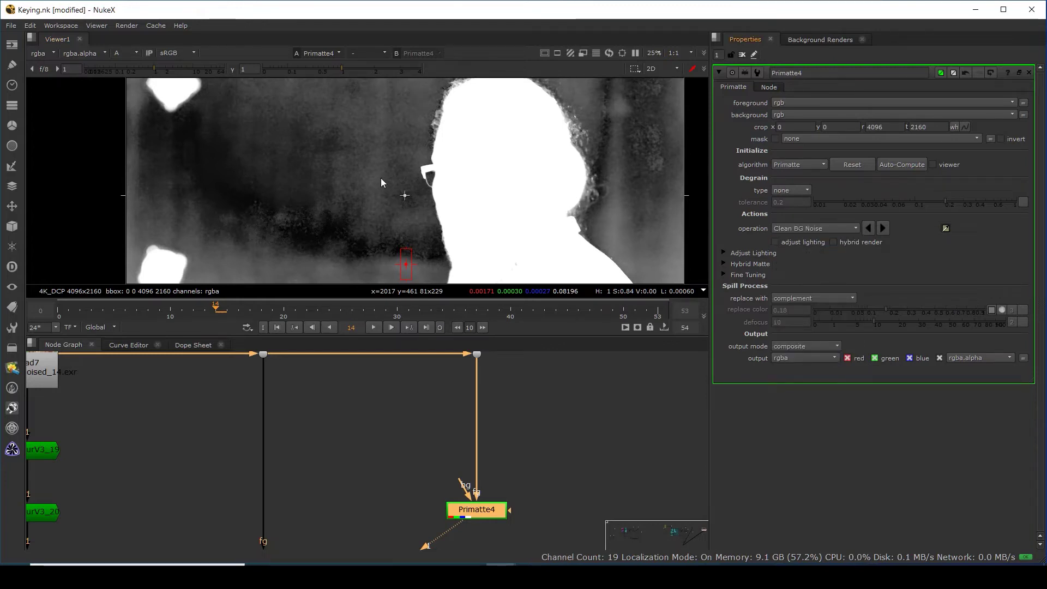
left_click_drag(373, 125, 381, 144, "ctrl+shift")
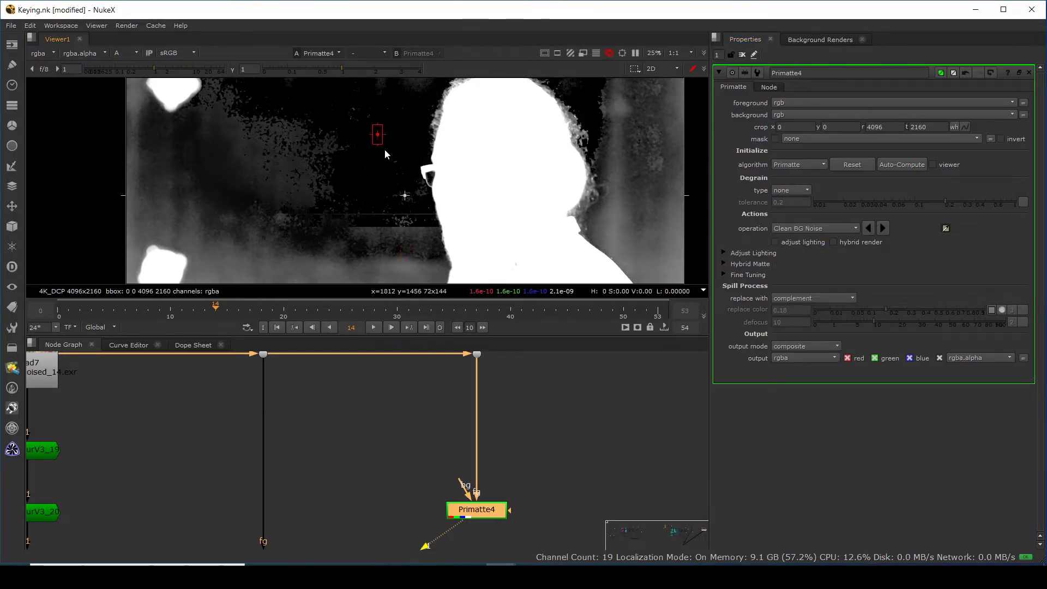
left_click_drag(282, 159, 330, 237, "ctrl+shift")
left_click_drag(638, 120, 652, 147, "ctrl+shift")
left_click_drag(611, 136, 631, 210, "ctrl+shift")
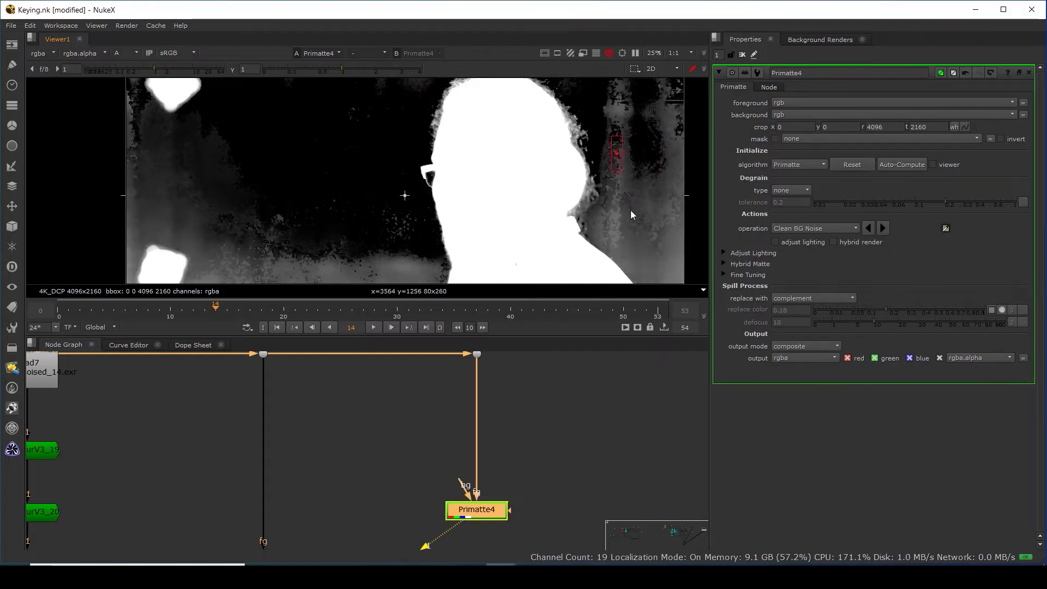
left_click_drag(652, 163, 660, 180, "ctrl+shift")
Sample the remaining grey noise along the lower backdrop, beside the shoulder and between the two tracking markers.
scroll(311, 217, "down", 3)
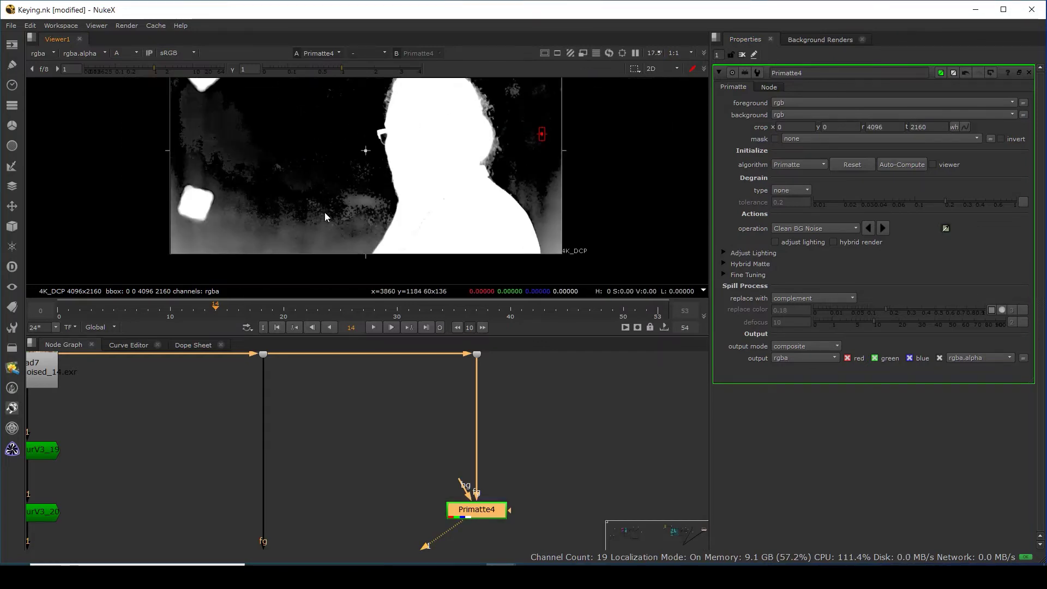
left_click_drag(321, 230, 338, 248, "ctrl+shift")
left_click_drag(362, 201, 367, 208, "ctrl+shift")
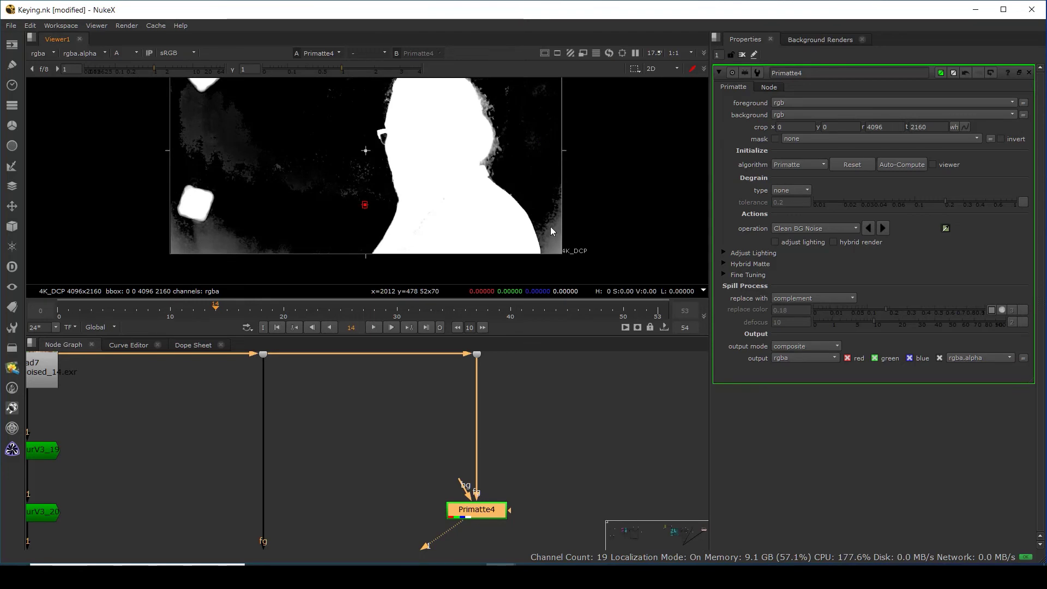
left_click_drag(550, 226, 554, 247, "ctrl+shift")
left_click_drag(220, 147, 237, 164, "ctrl+shift")
Clean the leftover noise in the upper backdrop on both sides of the head.
middle_click_drag(342, 140, 349, 205)
key("super")
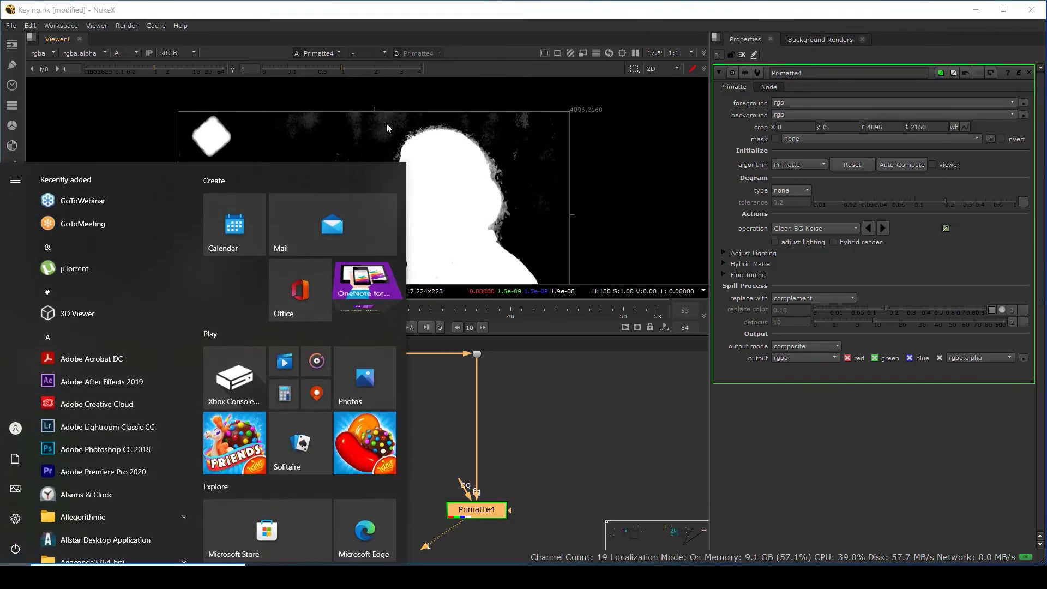
key("super")
left_click_drag(382, 123, 390, 130, "ctrl+shift")
left_click_drag(517, 124, 524, 130, "ctrl+shift")
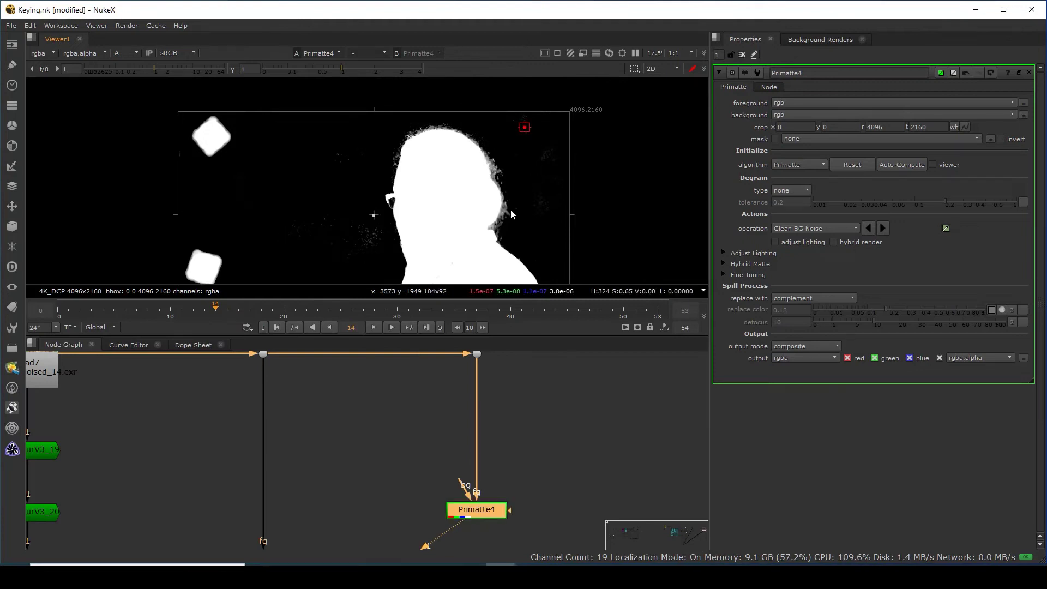
middle_click_drag(443, 201, 433, 140)
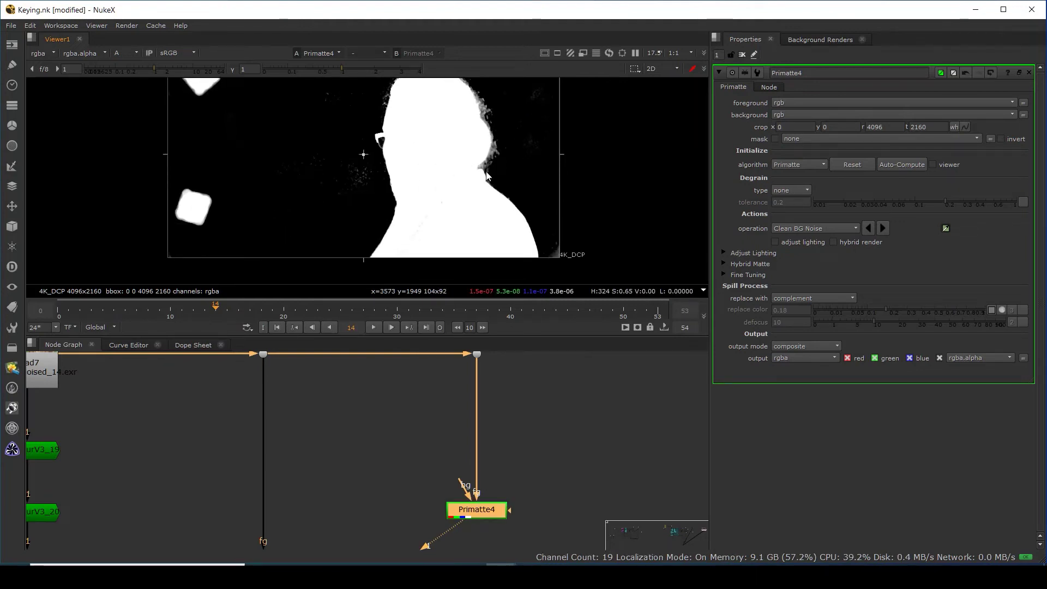
Lower the viewer gamma to 0.07 and sample the holes in the man's torso with Clean FG Noise.
left_click_drag(334, 72, 286, 73)
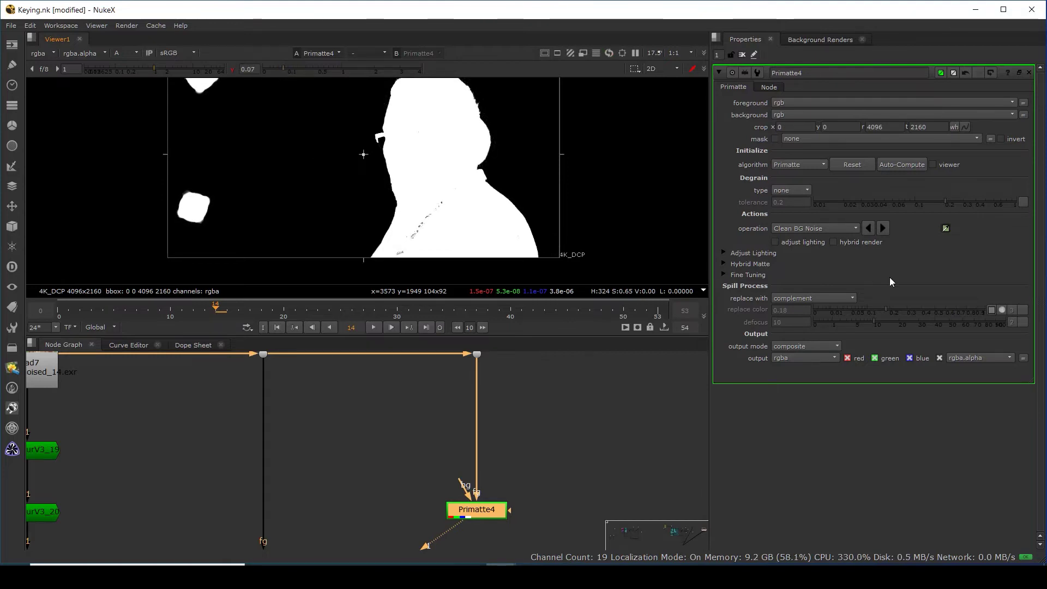
left_click(851, 228)
left_click(847, 229)
scroll(447, 244, "up", 1)
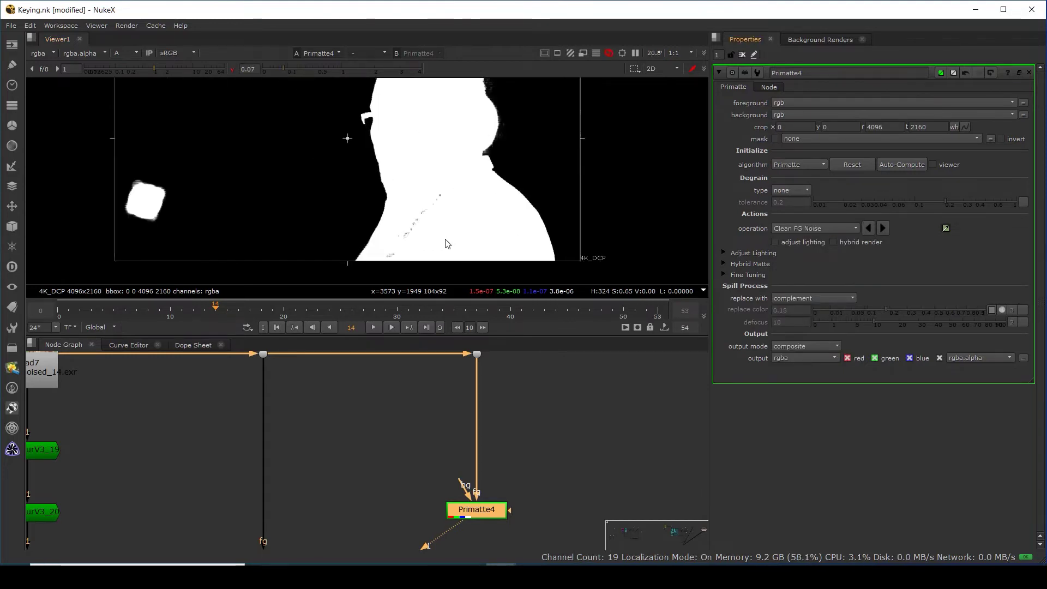
scroll(447, 244, "up", 4)
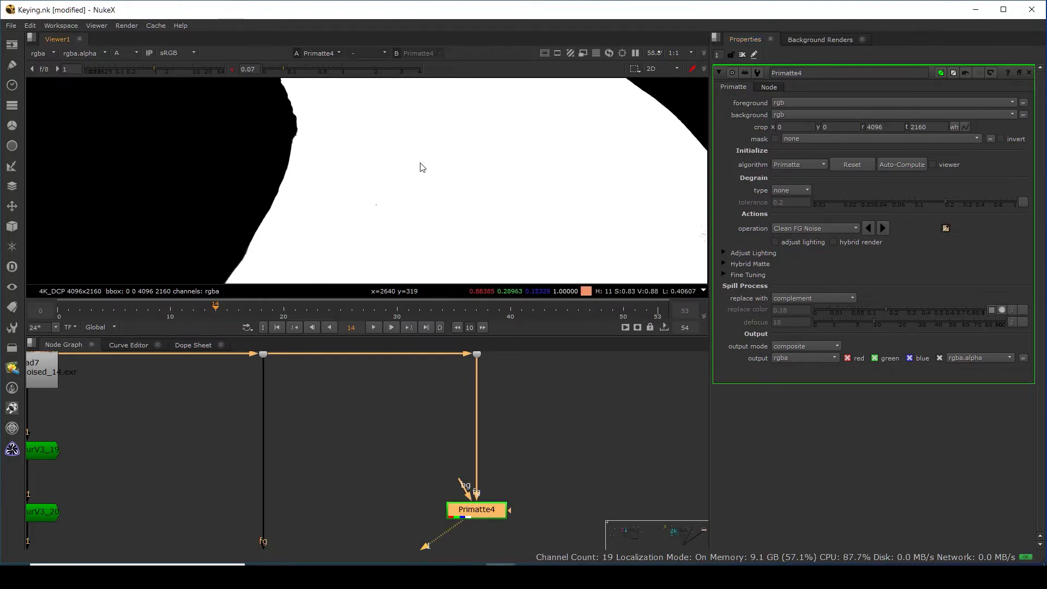
scroll(494, 186, "down", 2)
left_click(494, 119, "ctrl")
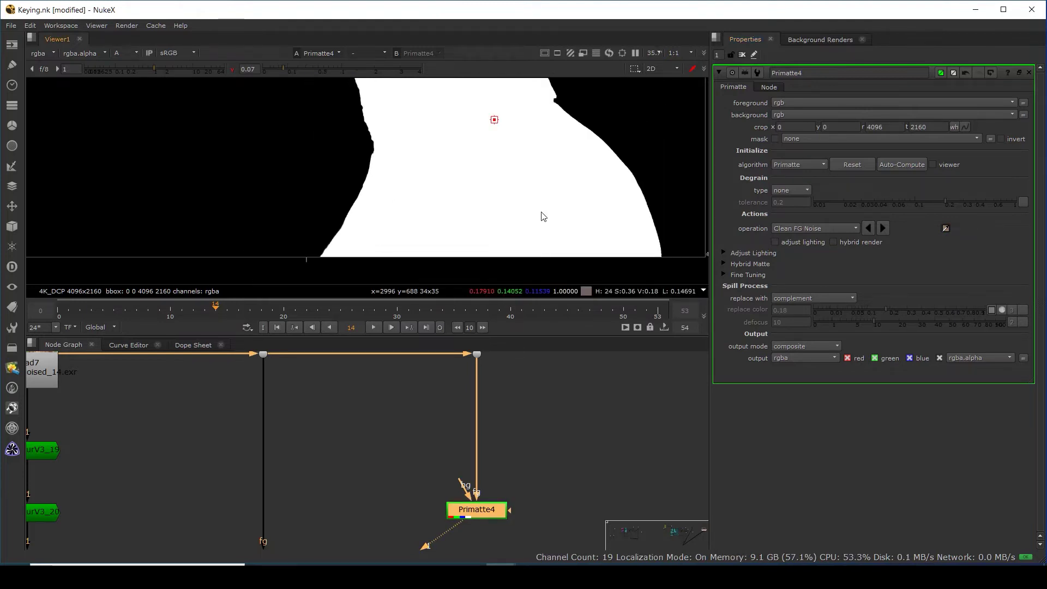
left_click_drag(516, 143, 471, 165, "ctrl+shift")
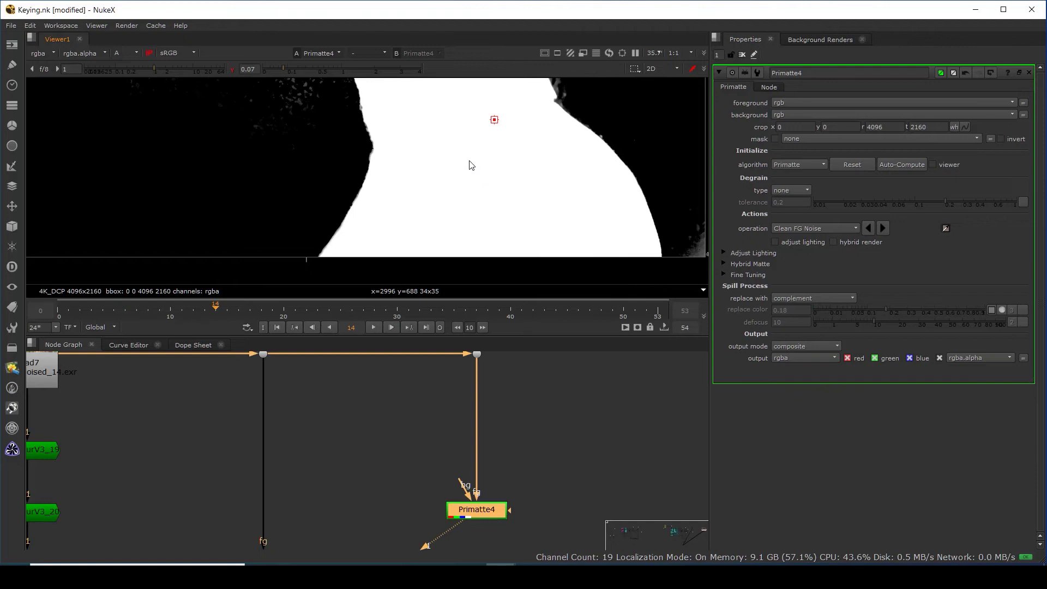
Switch back to Clean BG Noise, sample the speckles in front of the man's neck, and reset the viewer gamma.
middle_click_drag(450, 142, 494, 254)
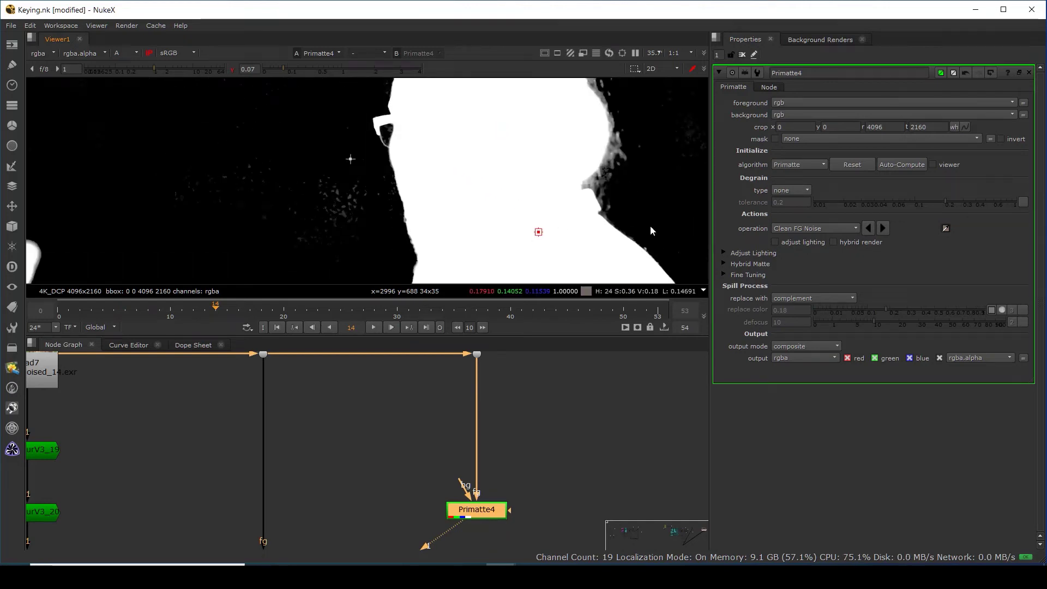
left_click(848, 229)
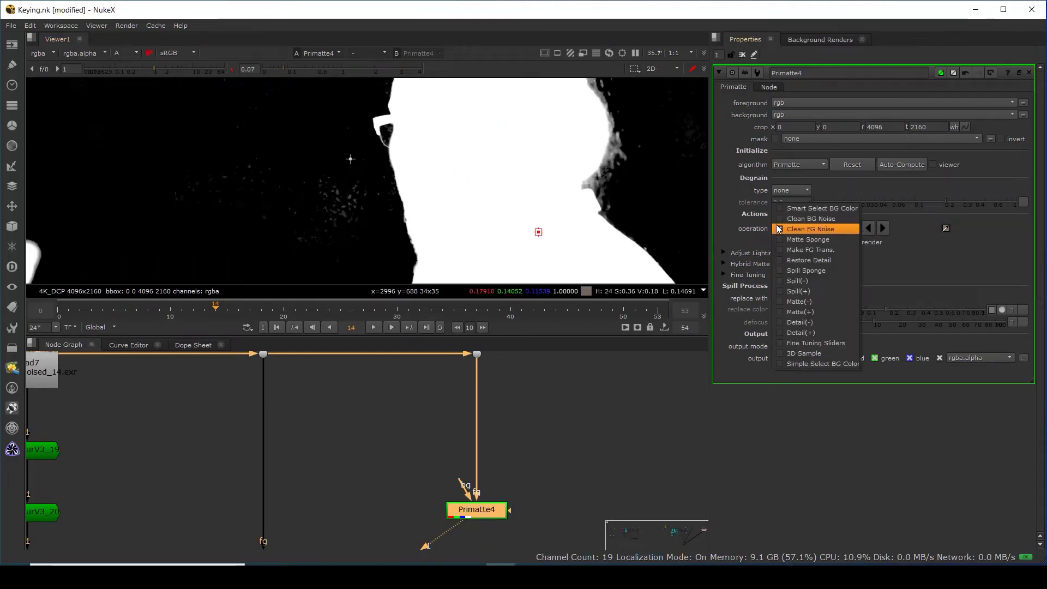
left_click(791, 218)
left_click_drag(324, 191, 339, 233, "ctrl+shift")
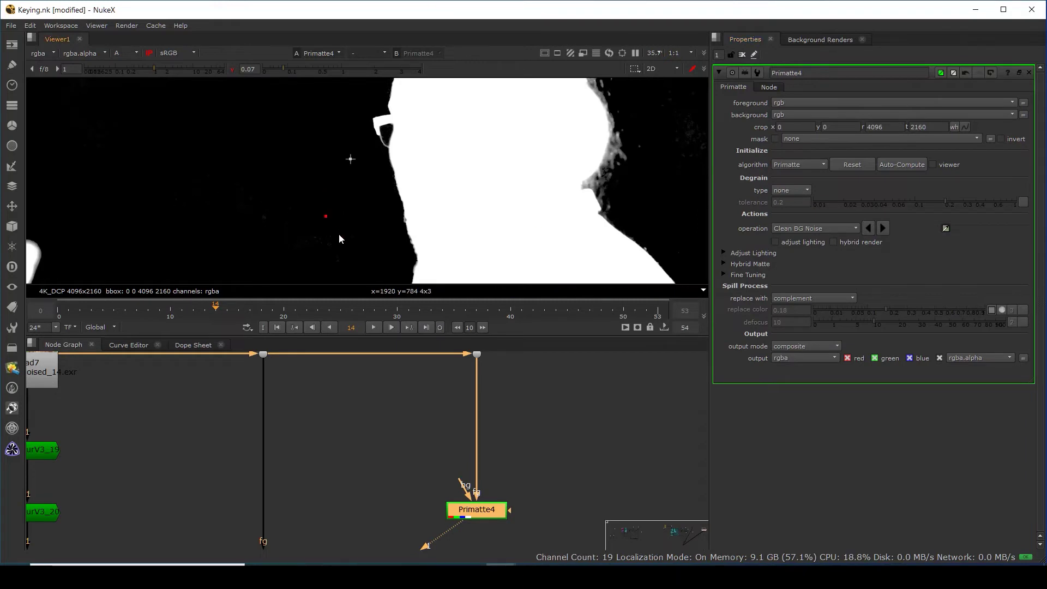
scroll(566, 175, "down", 3)
left_click(340, 70)
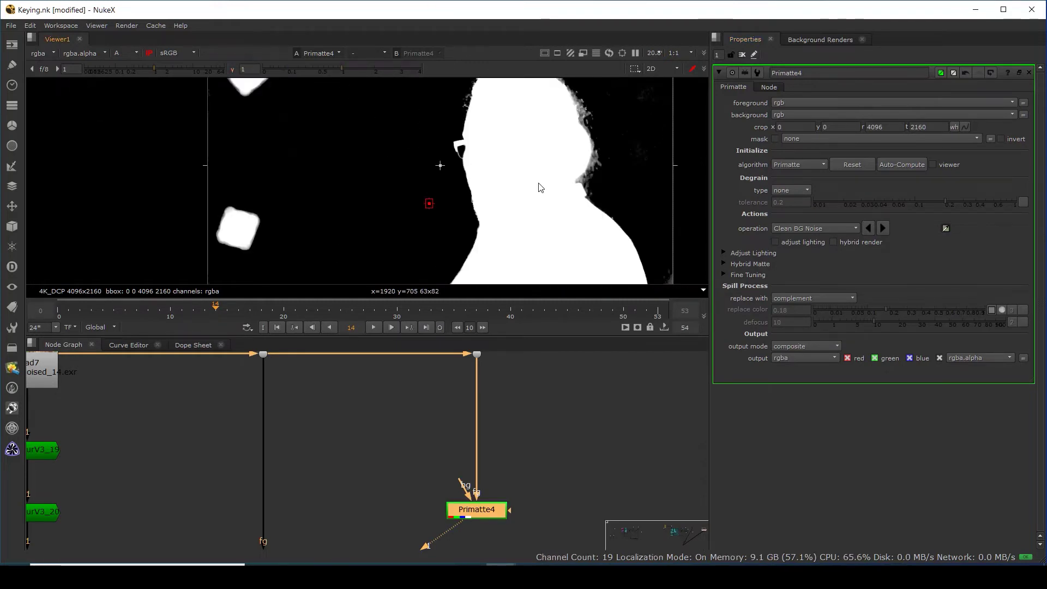
Check the key in colour and alpha, varying the viewer gamma to examine the hair edges and backdrop.
key("a")
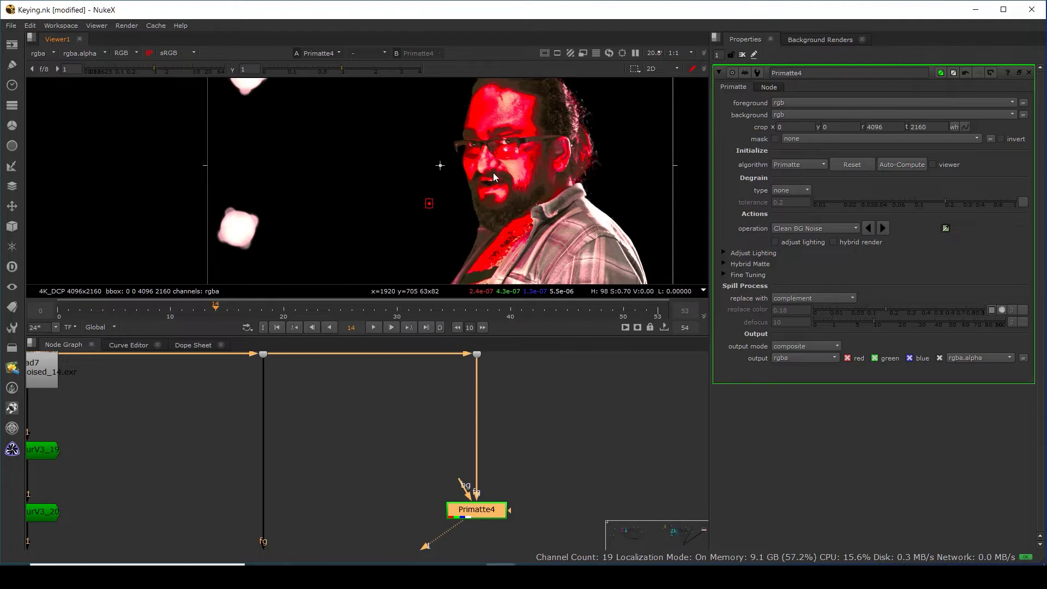
scroll(508, 162, "down", 2)
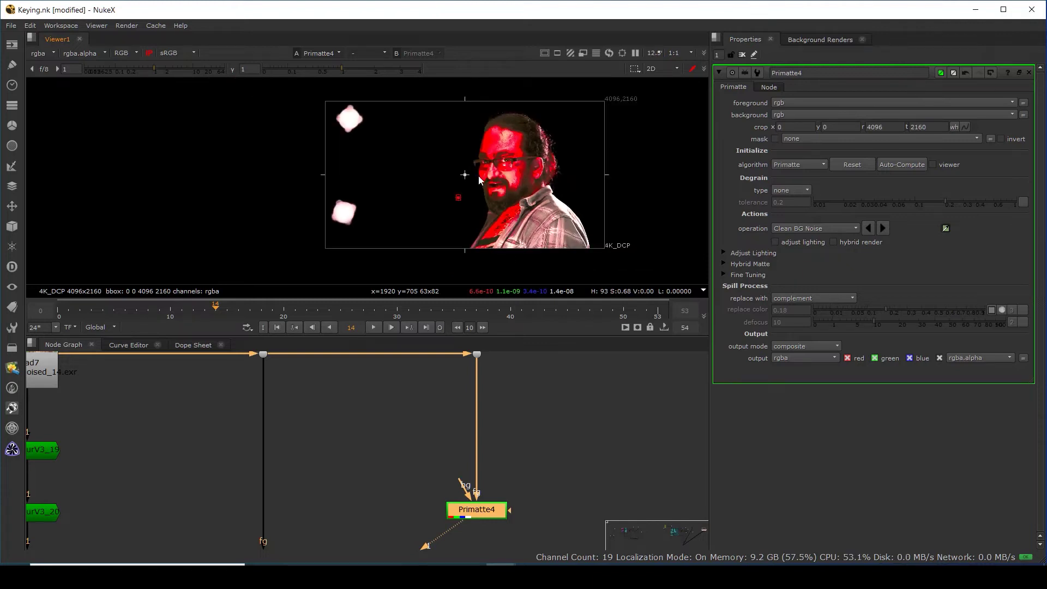
key("a")
scroll(524, 158, "up", 4)
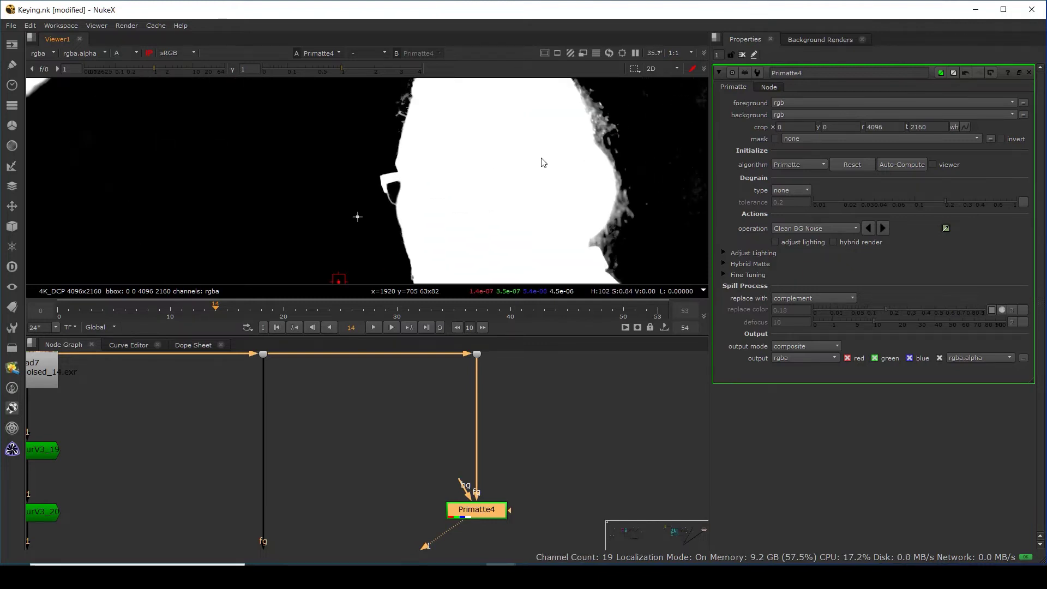
scroll(544, 162, "down", 2)
left_click_drag(356, 71, 257, 74)
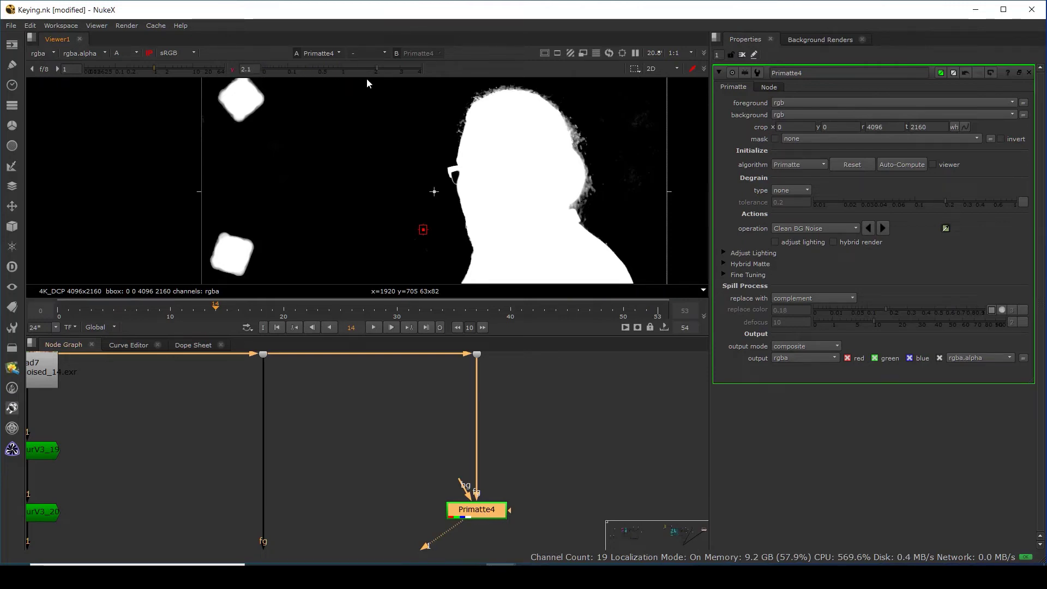
left_click(310, 69, "ctrl")
scroll(544, 151, "down", 3)
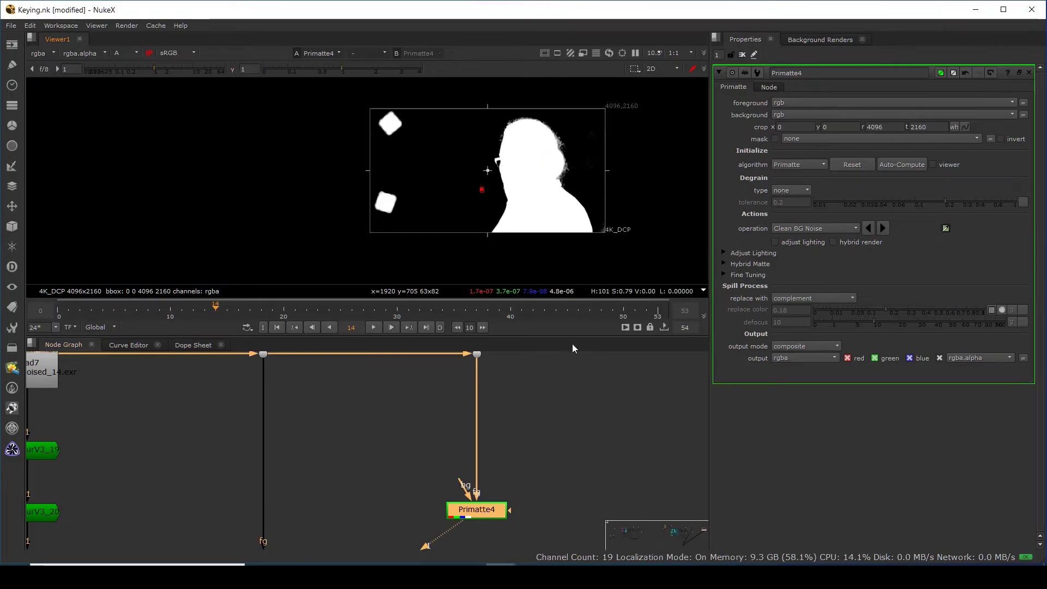
Add a ChannelMerge node below the keyer next to the column of green nodes.
middle_click_drag(504, 512, 515, 437)
scroll(514, 433, "down", 3)
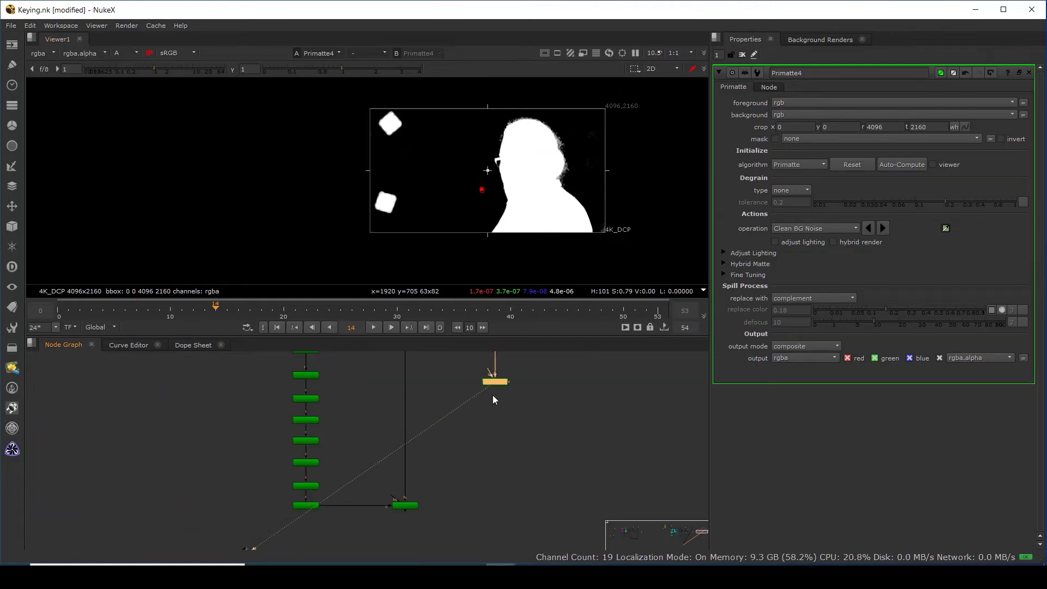
left_click(444, 532)
key("Tab")
type("c")
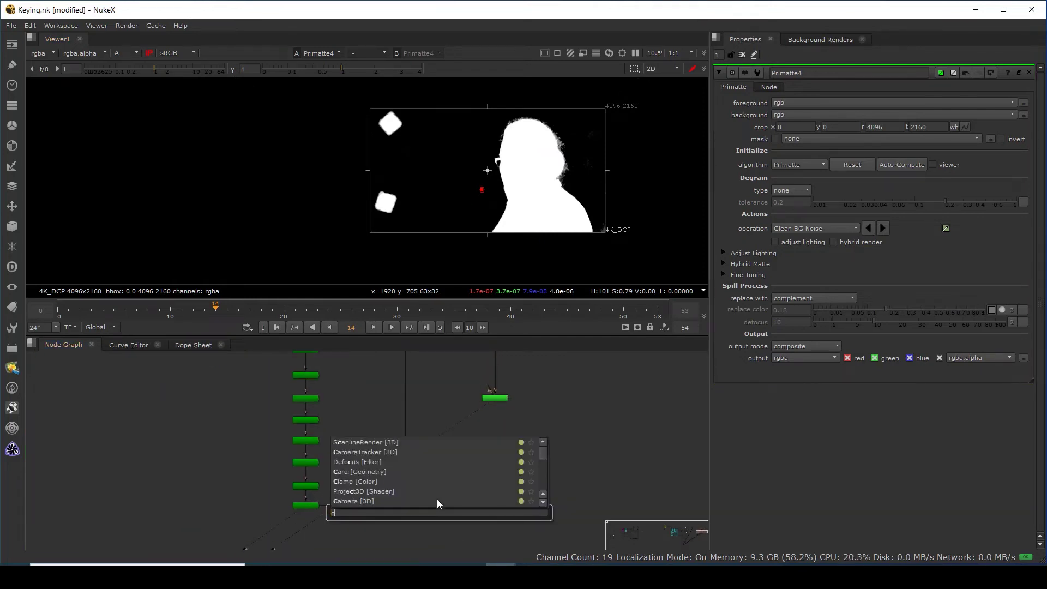
type("hannel")
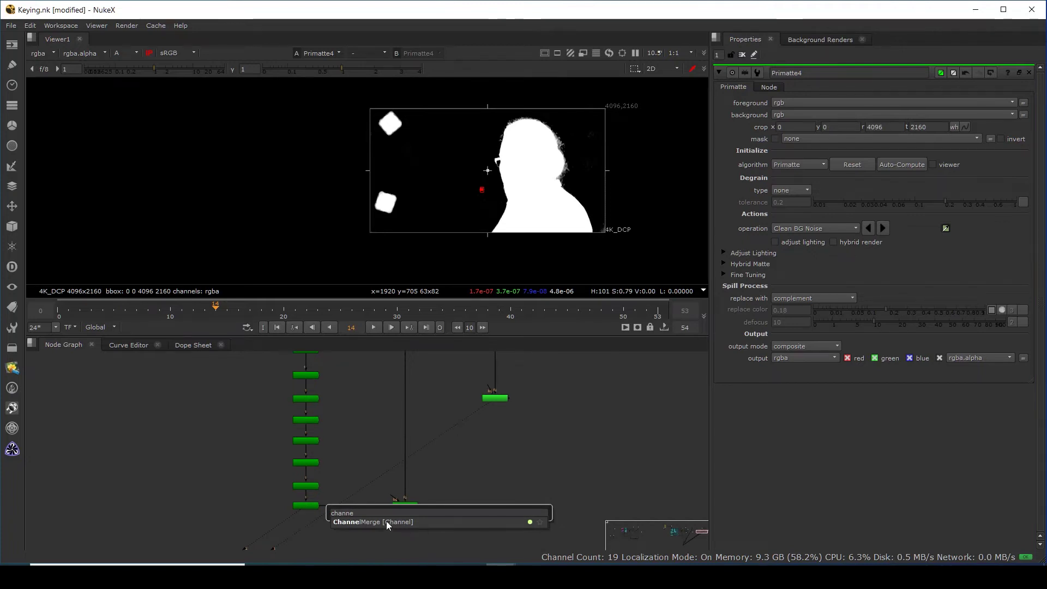
key("Return")
Connect Primatte4 to the ChannelMerge node, routing the connection through a dot below Primatte4.
left_click_drag(455, 525, 485, 401)
scroll(472, 468, "down", 3)
left_click(464, 488)
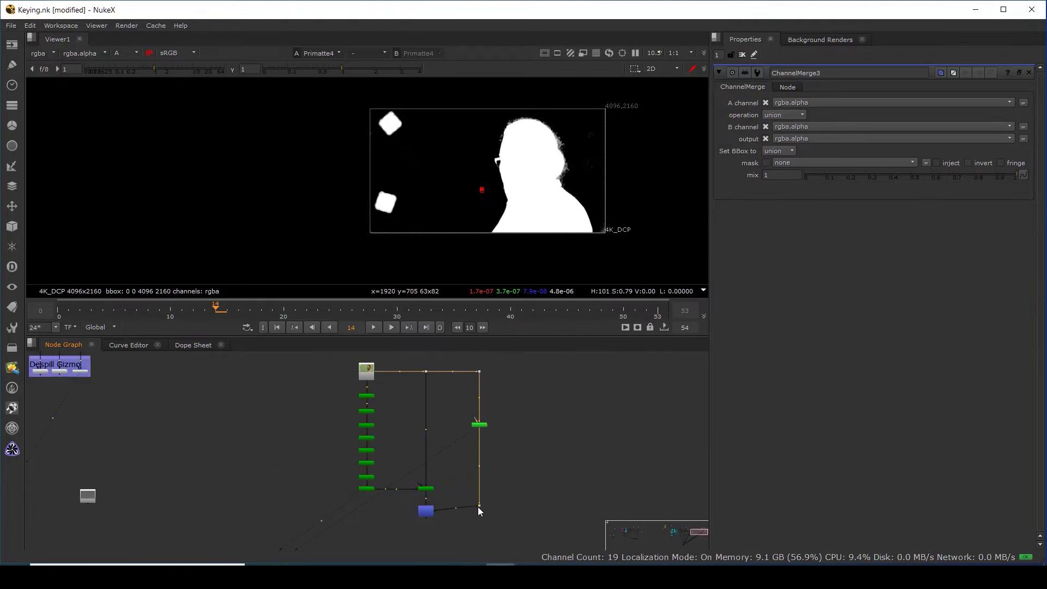
View the IBK Gizmo keyer's alpha and lower the viewer gamma to 0.008 to inspect the man's silhouette and backdrop.
scroll(428, 489, "up", 2)
left_click(428, 489)
key("1")
scroll(538, 182, "up", 4)
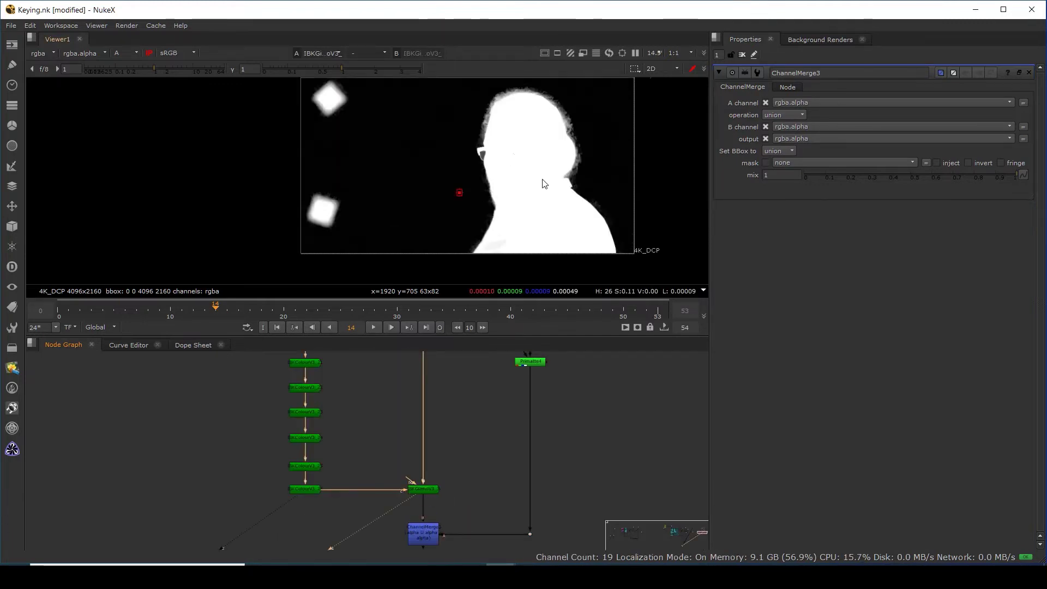
left_click_drag(350, 71, 270, 69)
scroll(470, 217, "down", 3)
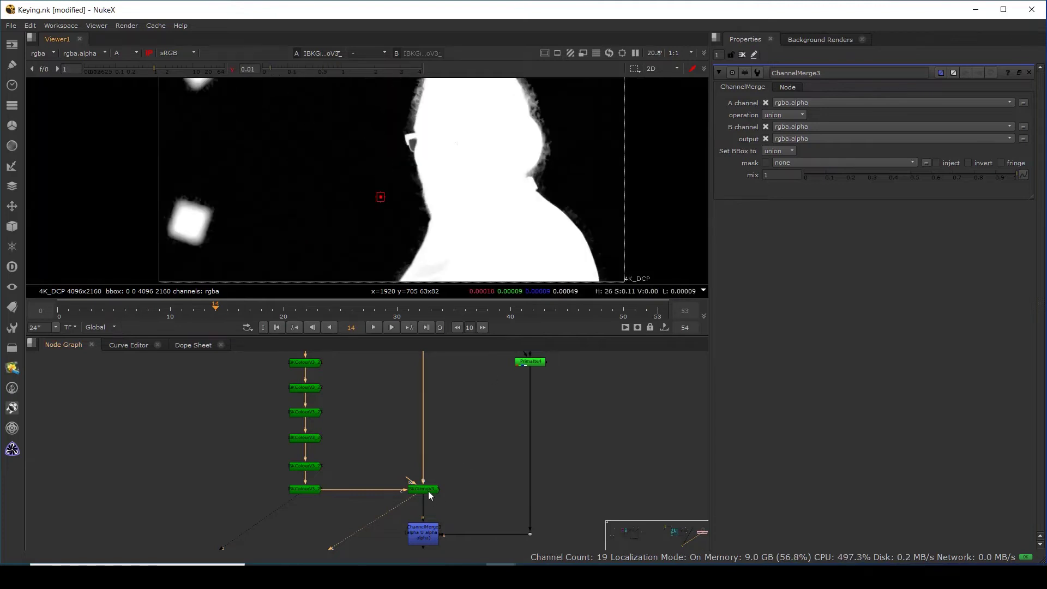
scroll(507, 218, "down", 3)
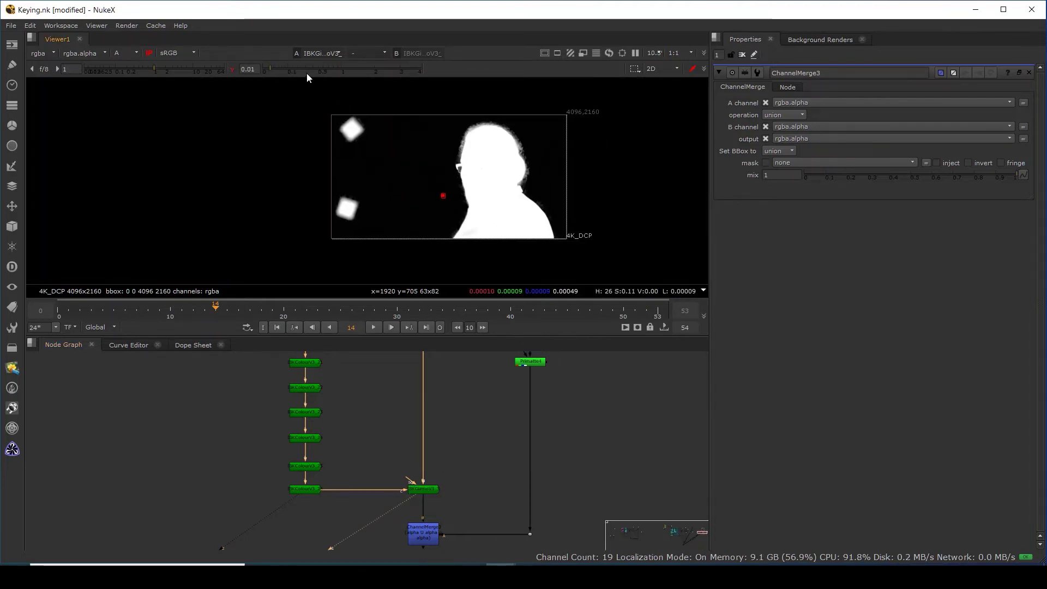
left_click(269, 67)
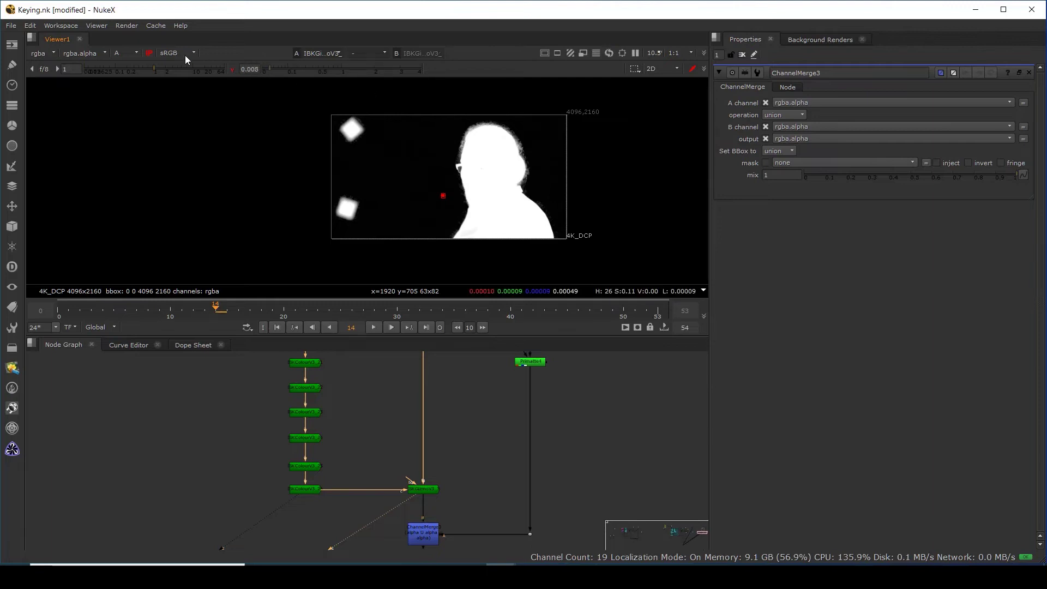
Toggle the viewer's input process, set the viewer gamma to 0.01, and inspect the ChannelMerge node's alpha.
left_click(150, 54)
left_click_drag(332, 69, 270, 71)
middle_click_drag(456, 503, 447, 458)
left_click(414, 489)
key("1")
scroll(530, 195, "up", 3)
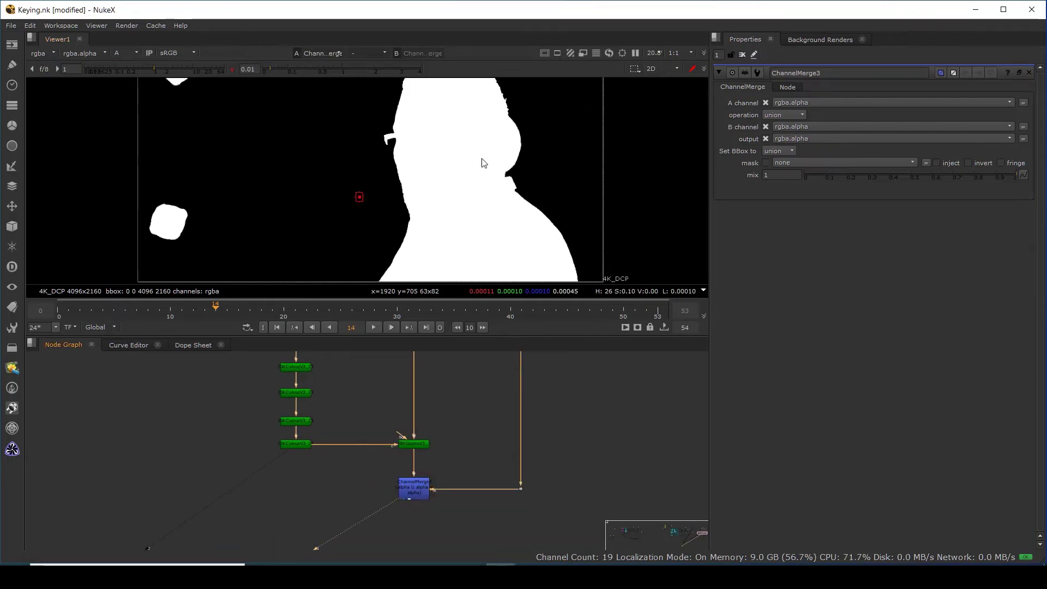
Compare the alphas of the IBK Gizmo, the Primatte branch's dot and the ChannelMerge node at the lowered gamma.
left_click(414, 443)
key("1")
left_click(521, 488)
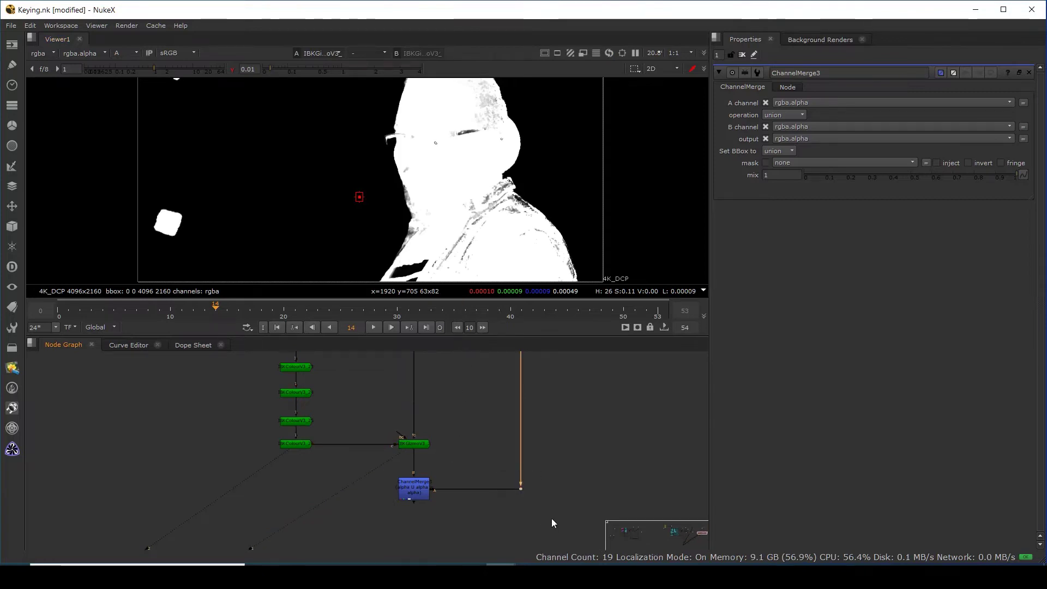
key("1")
left_click(410, 488)
key("1")
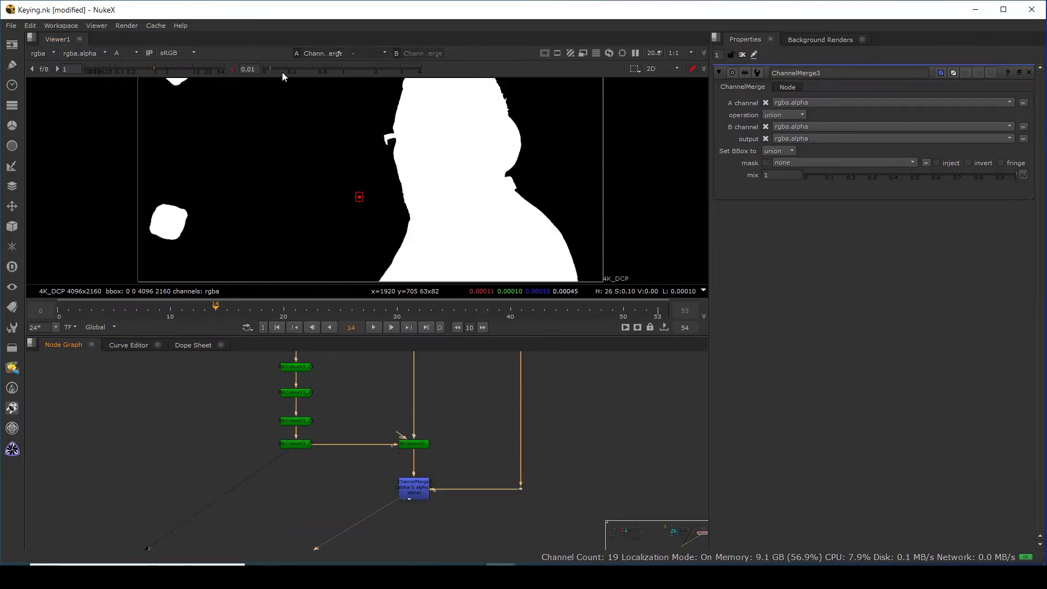
Reset the viewer gamma and compare the hair edges in colour between the ChannelMerge node and the IBK Gizmo.
left_click(232, 69)
key("a")
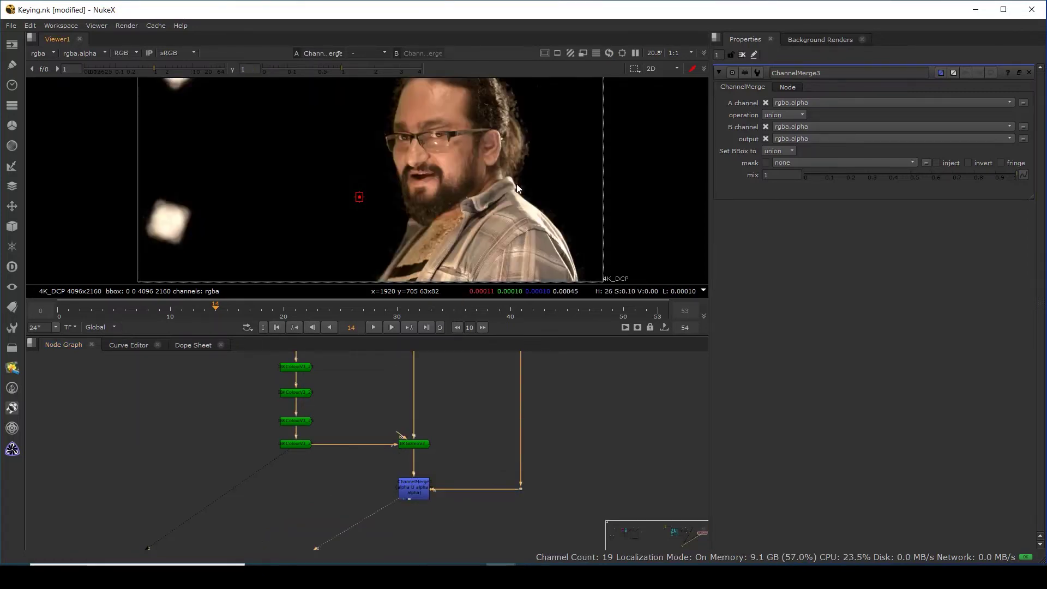
scroll(523, 202, "up", 6)
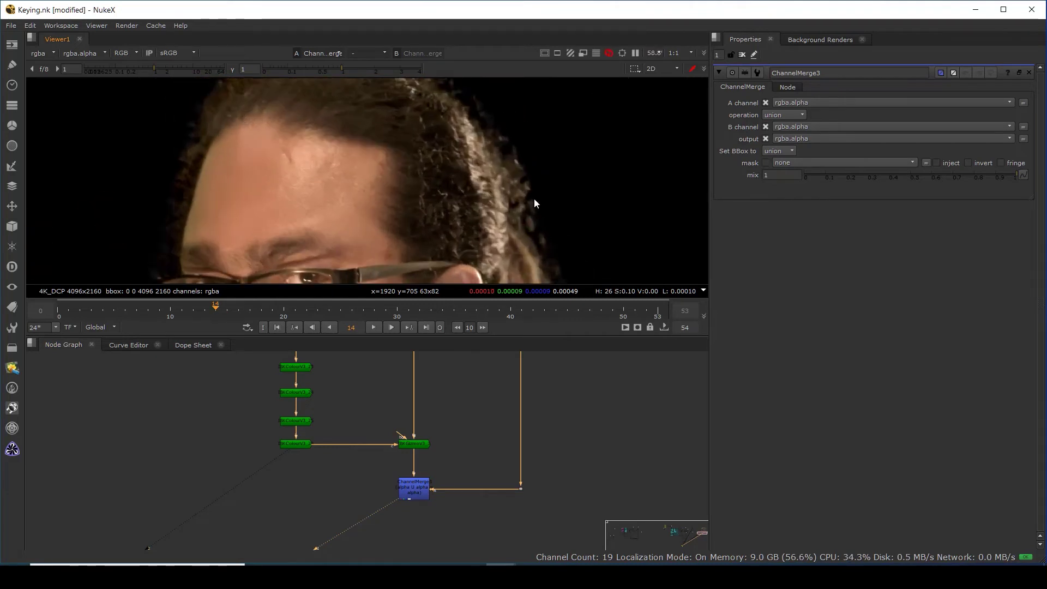
scroll(535, 199, "up", 1)
middle_click_drag(534, 199, 473, 127)
left_click(421, 445)
key("1")
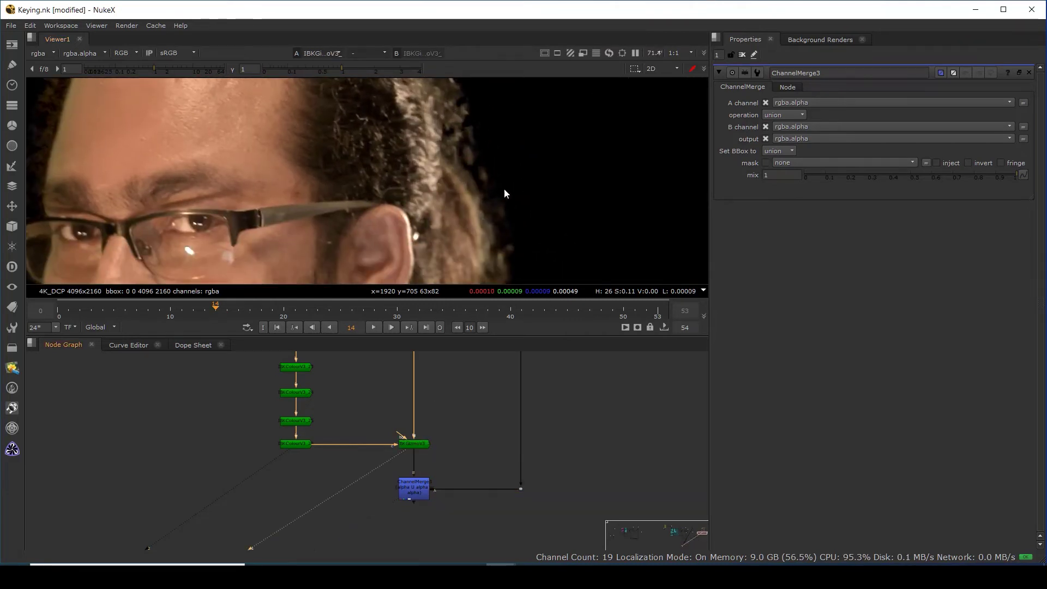
Compare the ChannelMerge and IBK Gizmo alphas around the man's head and shoulder edges.
key("a")
left_click(415, 488)
key("1")
scroll(476, 157, "down", 4)
middle_click_drag(340, 178, 299, 129)
left_click(415, 444)
key("1")
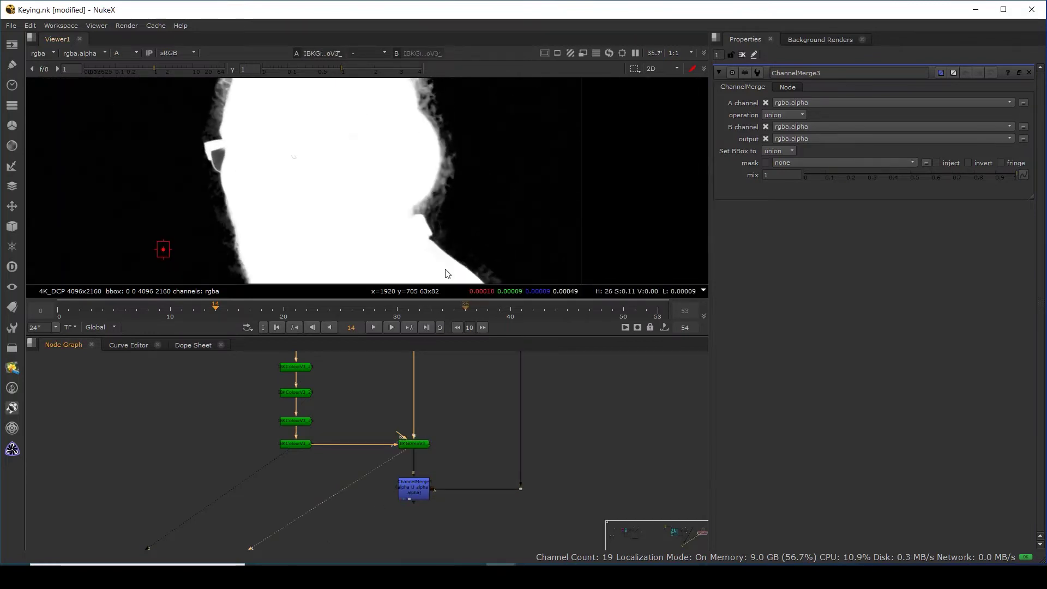
double_click(411, 490)
key("1")
Try an Erode (filter) node directly below Primatte4 and view its alpha.
middle_click_drag(521, 371, 492, 490)
scroll(486, 488, "up", 3)
left_click(486, 485)
left_click(499, 502)
key("Tab")
type("erode")
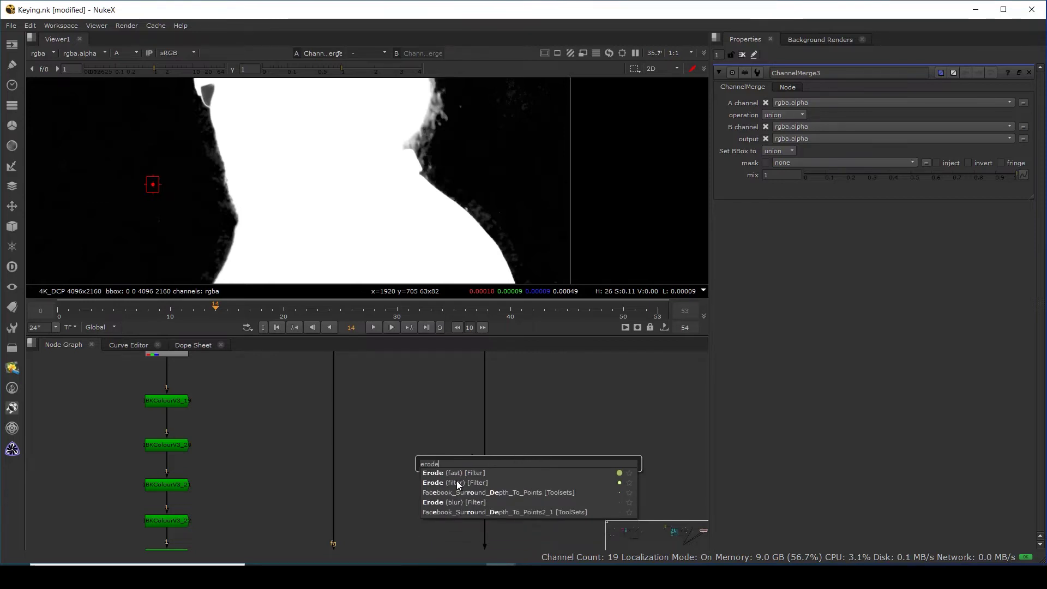
left_click(457, 482)
left_click(487, 518)
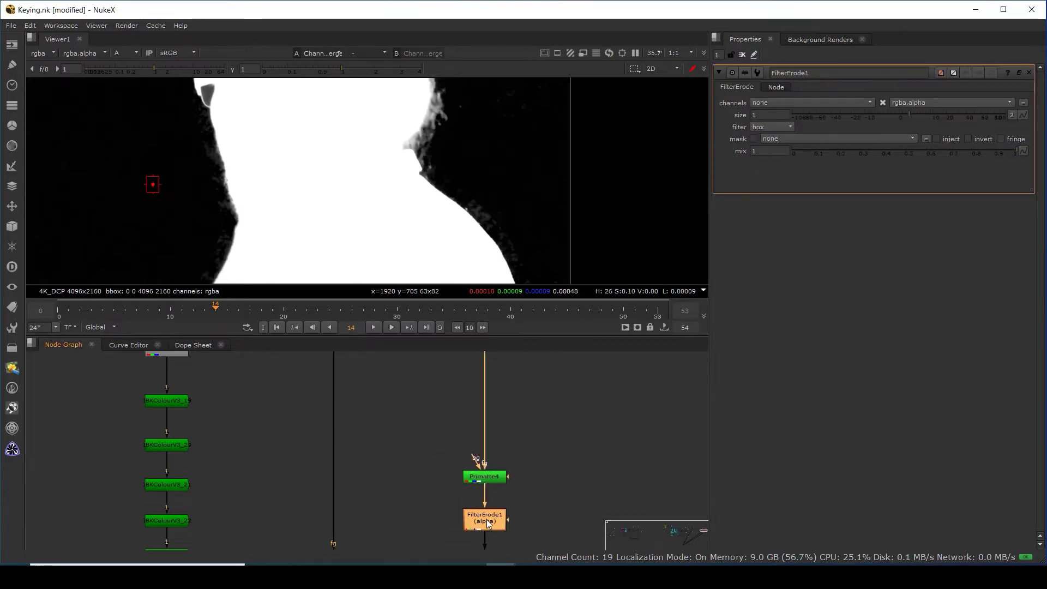
key("1")
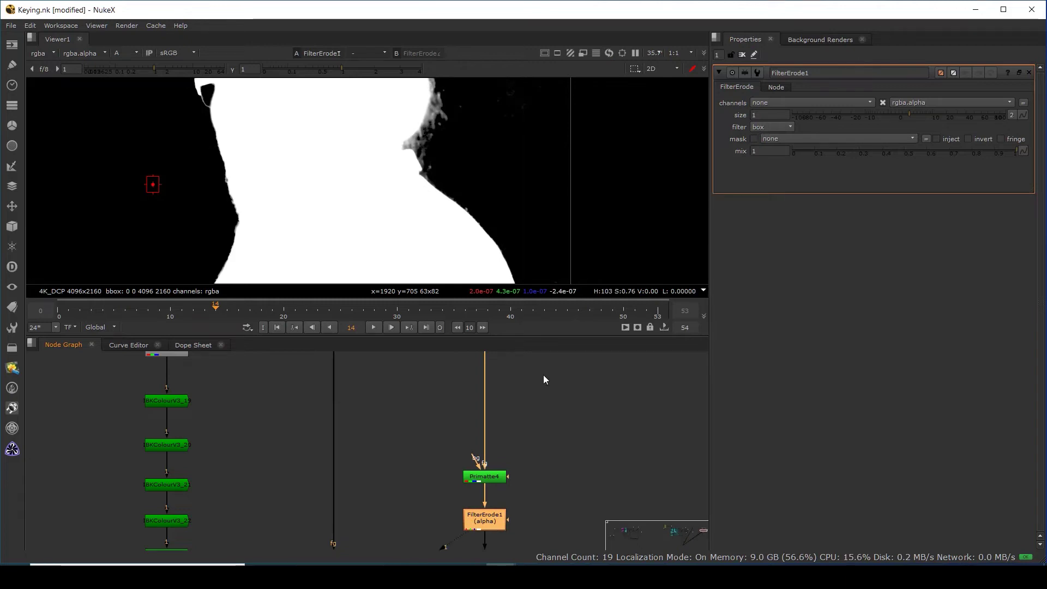
Try a size of -2 on the FilterErode node and delete the node.
left_click(908, 112)
left_click_drag(904, 110, 882, 111)
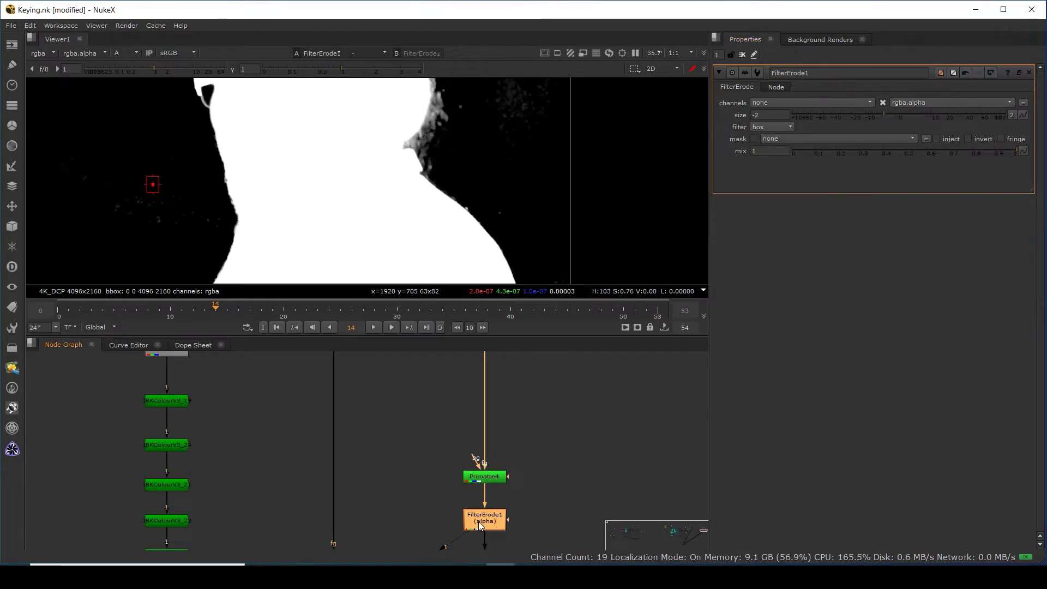
key("Delete")
Insert an Erode (fast) node below Primatte4, view it, and set its size to -6.
key("Tab")
type("erode")
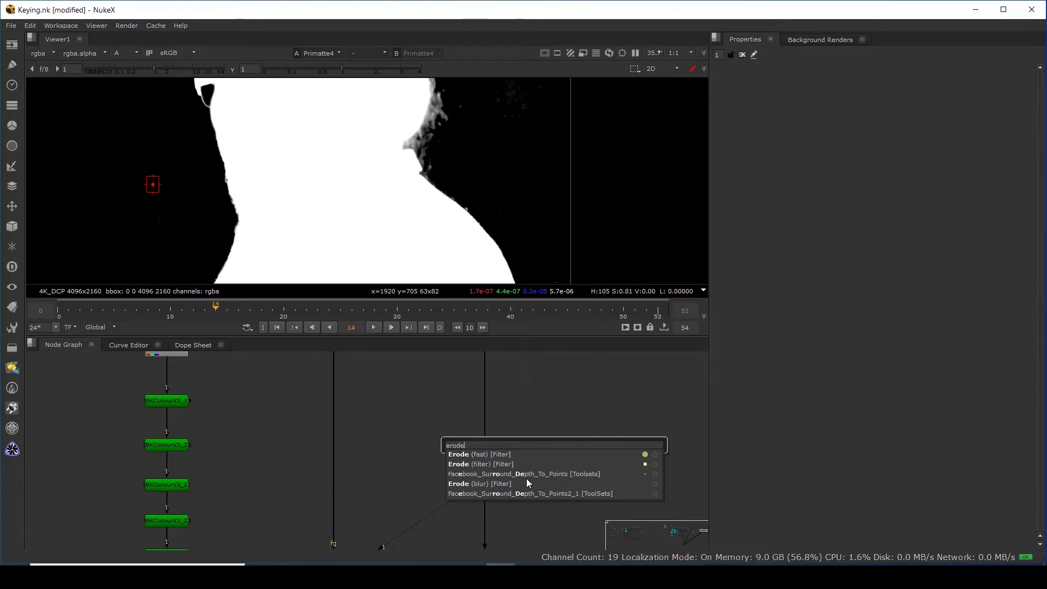
left_click(503, 464)
left_click(491, 523)
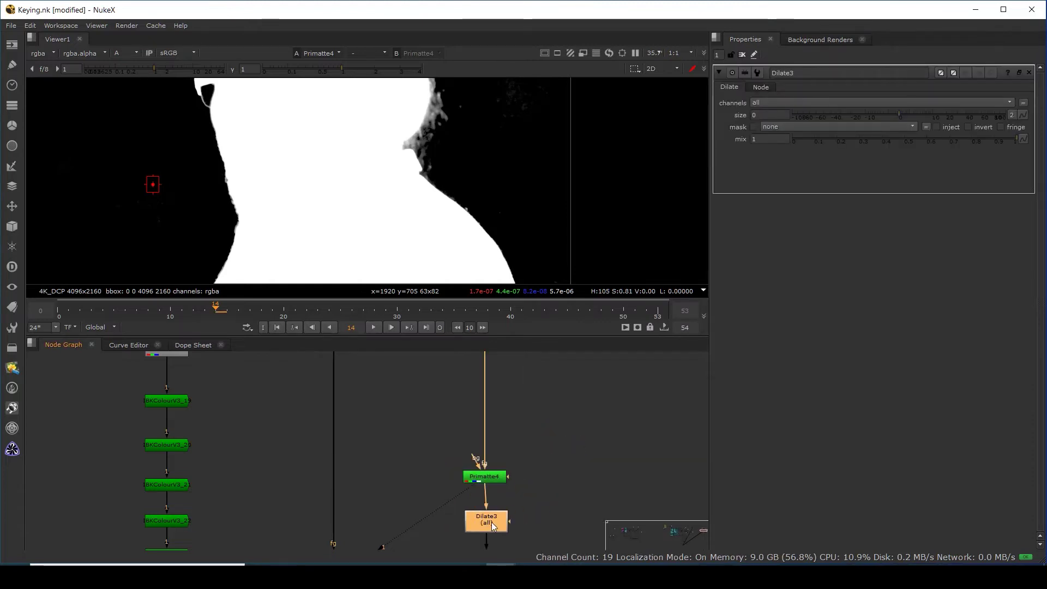
key("1")
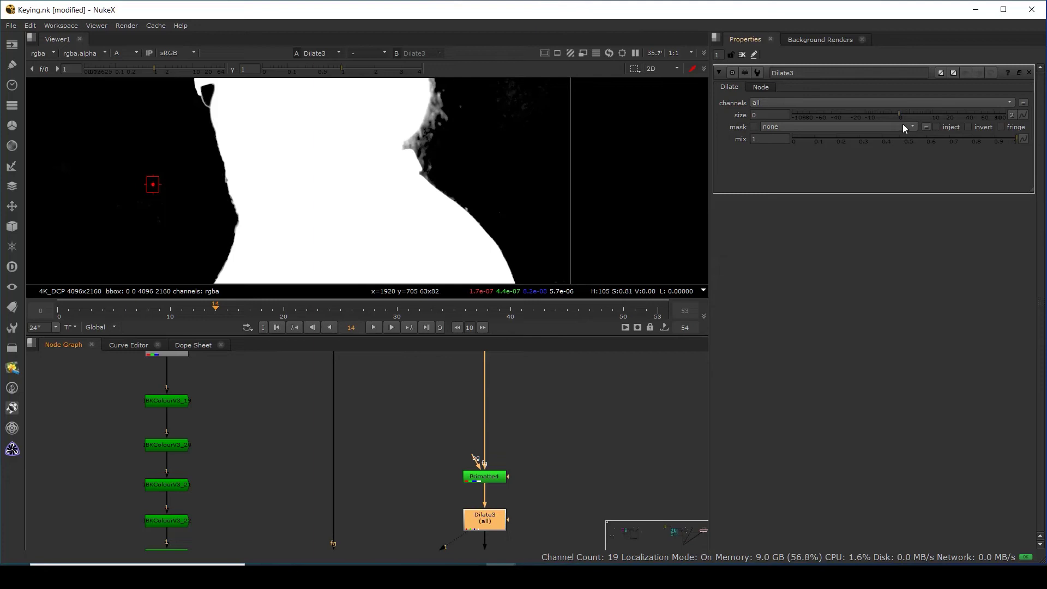
left_click_drag(899, 113, 872, 116)
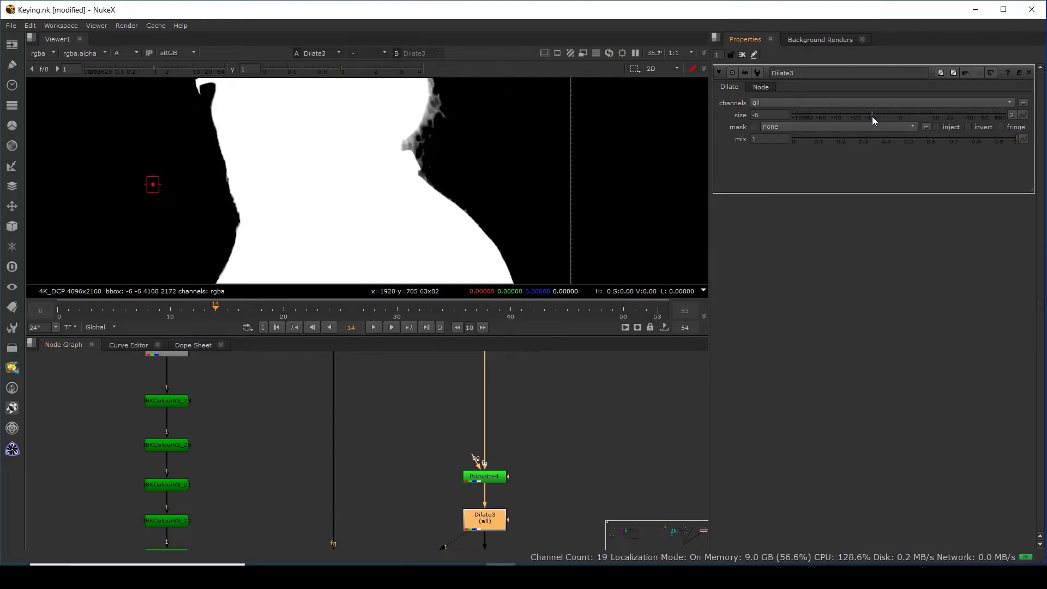
Add an EdgeBlur node and insert it into the Primatte branch below the Dilate node.
middle_click_drag(478, 483, 482, 422)
left_click(539, 460)
key("Tab")
type("edge")
left_click(456, 469)
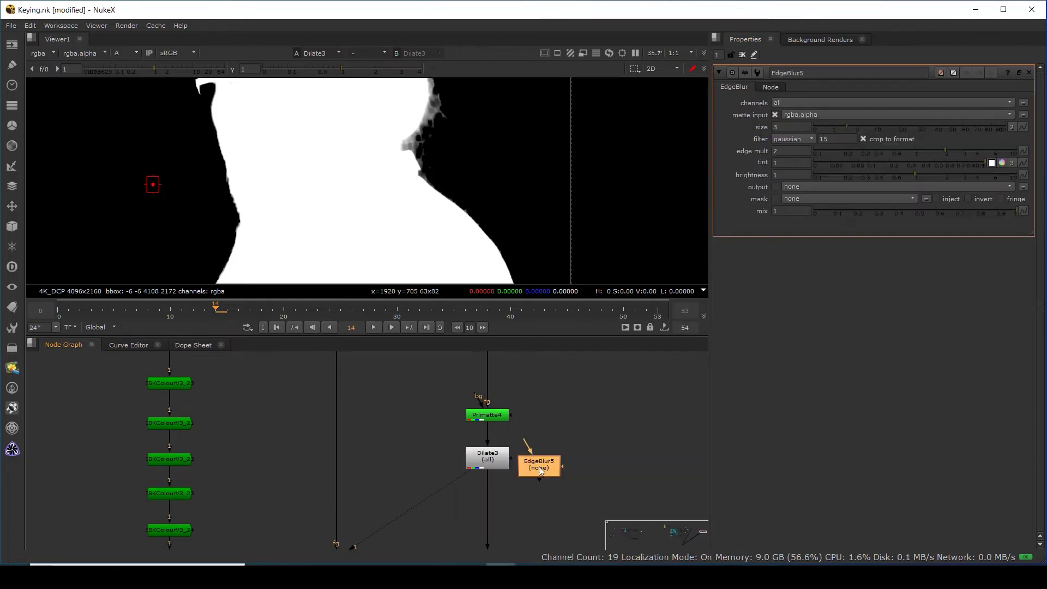
left_click_drag(497, 510, 503, 507)
Compare the matte's shoulder edge before and after the EdgeBlur node.
key("1")
scroll(468, 237, "up", 7)
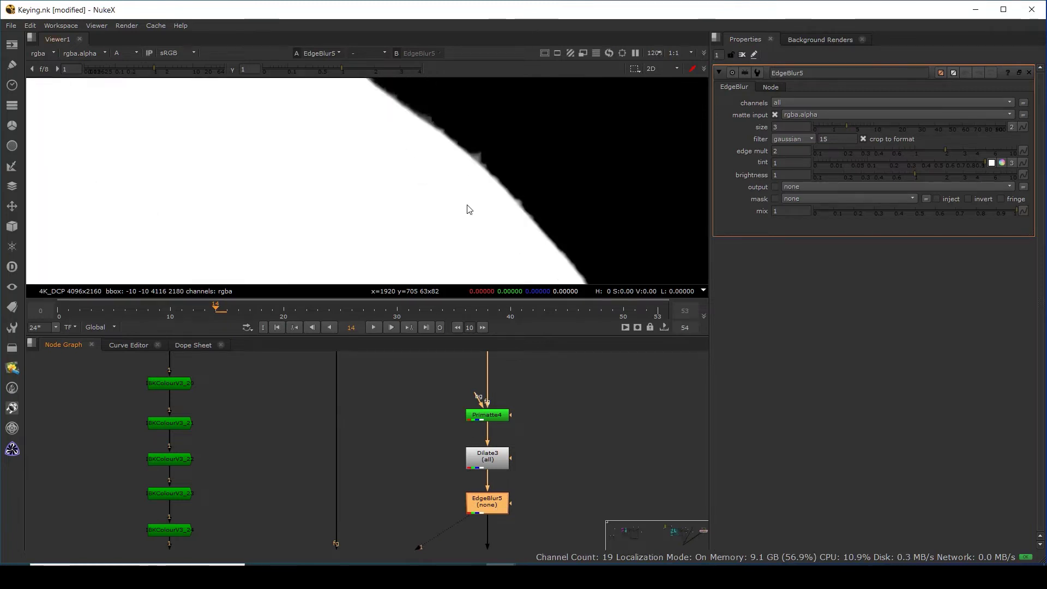
left_click(487, 459)
key("1")
left_click(490, 511)
key("1")
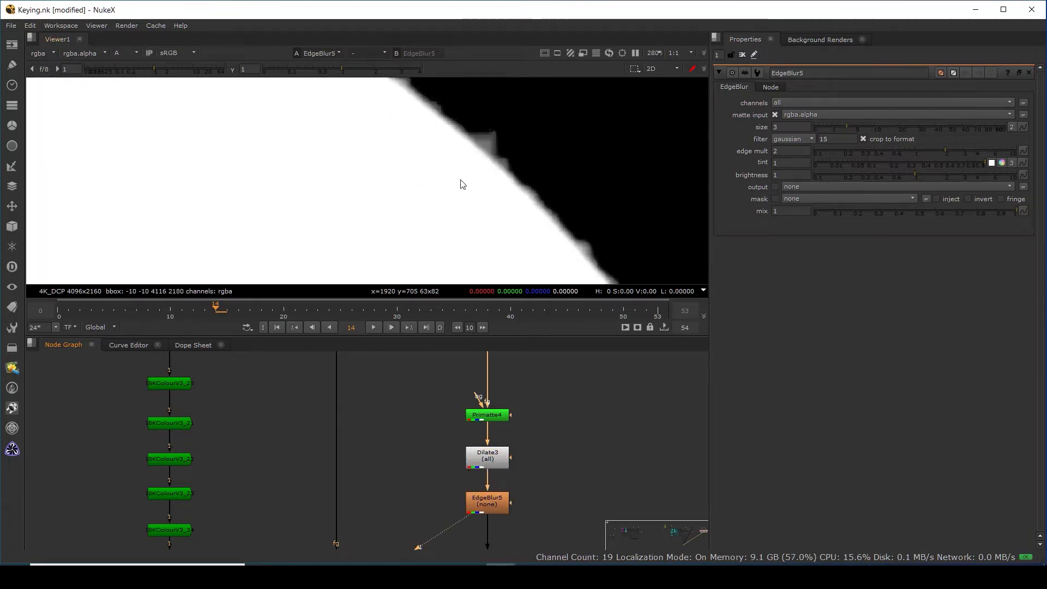
Compare the ChannelMerge alpha with the IBK Gizmo alpha to check the shoulder and hair edges with the eroded, blurred branch.
scroll(460, 182, "down", 2)
scroll(441, 470, "down", 4)
left_click(386, 455)
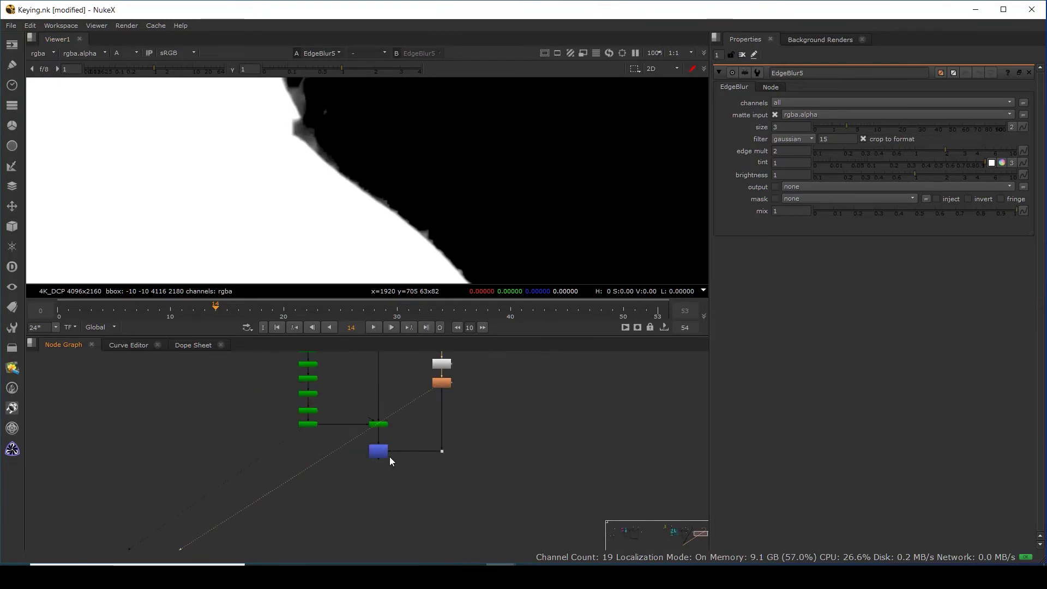
key("1")
scroll(385, 205, "down", 6)
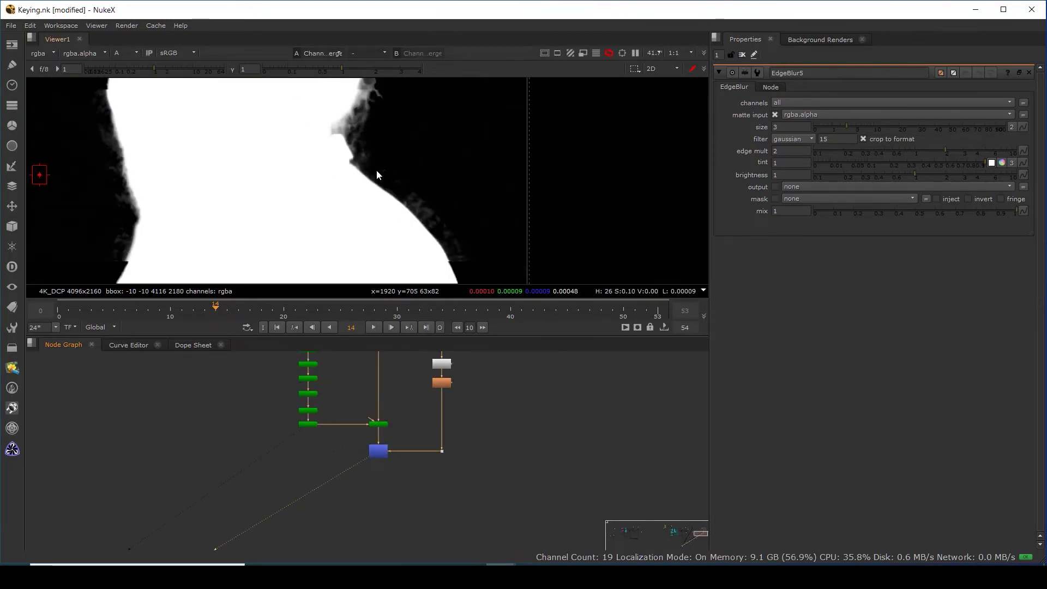
left_click(379, 425)
key("1")
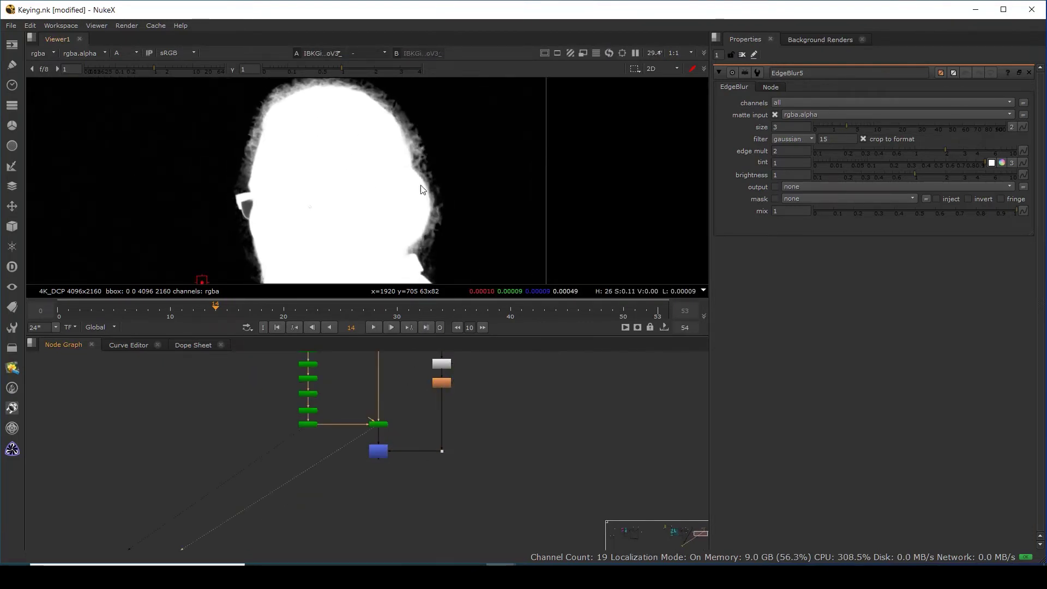
left_click(380, 453)
key("1")
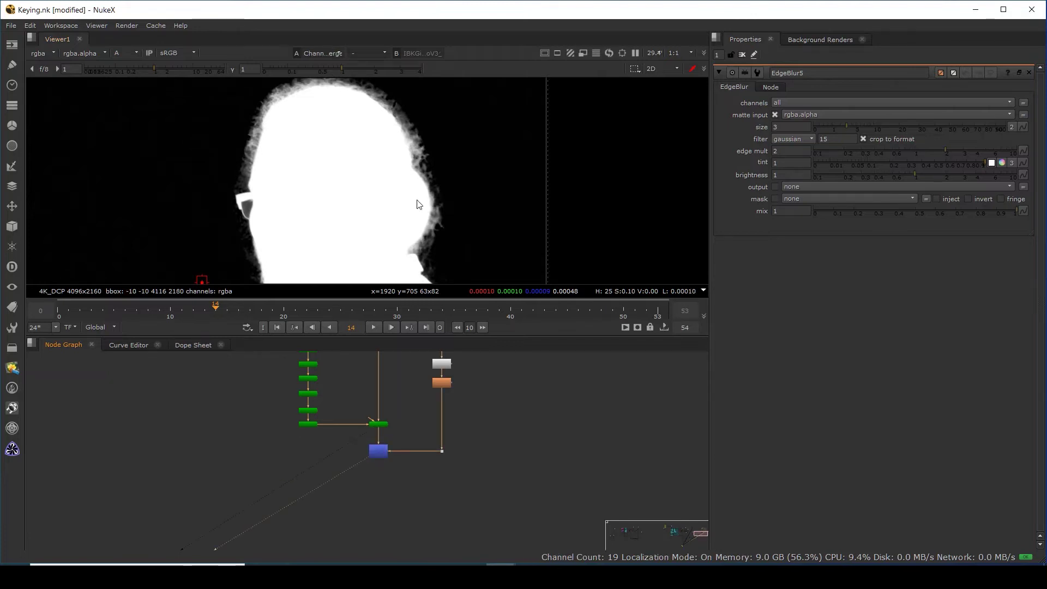
Set the Dilate node's size to -14.5 and the EdgeBlur node's size to 11.8.
scroll(419, 205, "up", 5)
left_click(447, 366)
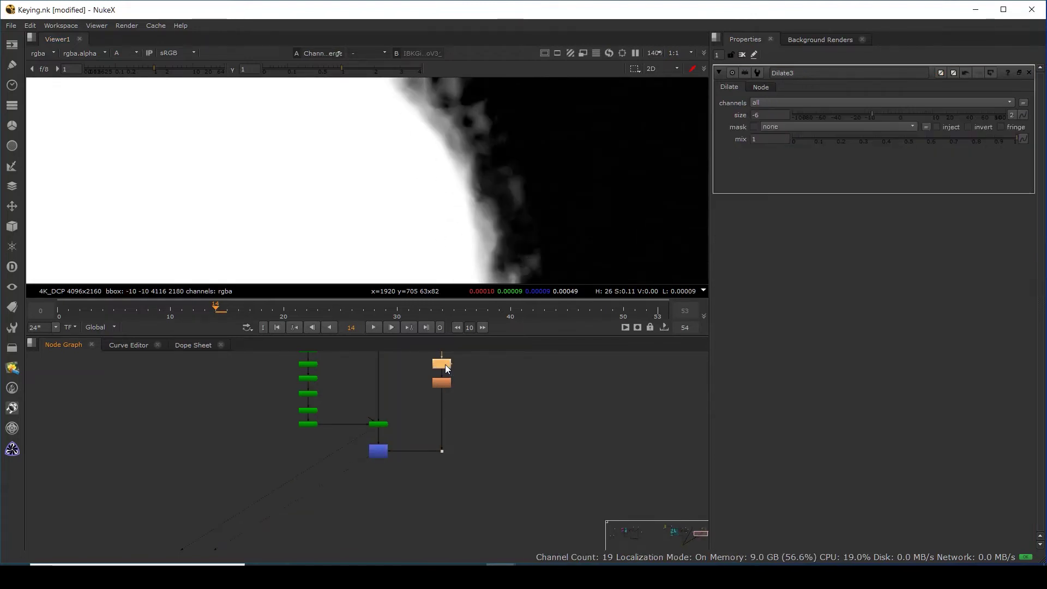
mouse_move(872, 113)
left_mouse_down()
mouse_move(850, 116)
mouse_move(865, 117)
left_mouse_up()
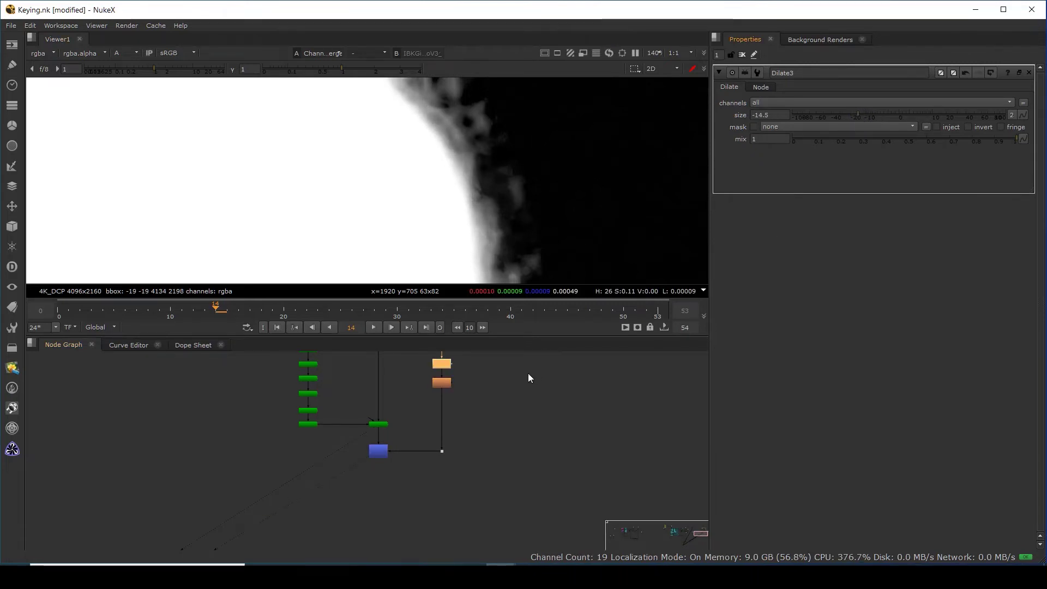
left_click(445, 382)
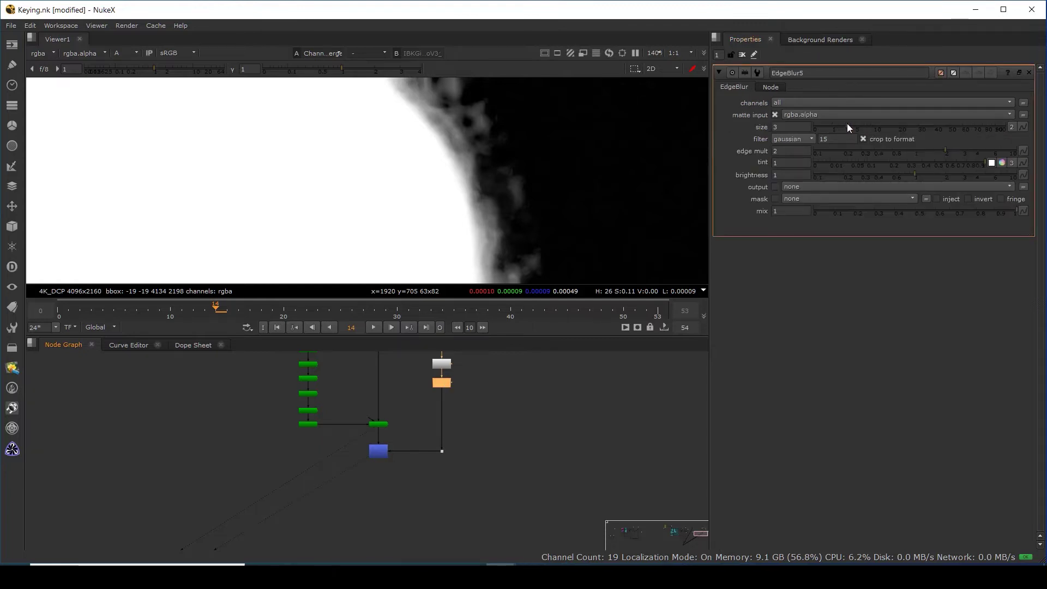
left_click_drag(846, 123, 879, 139)
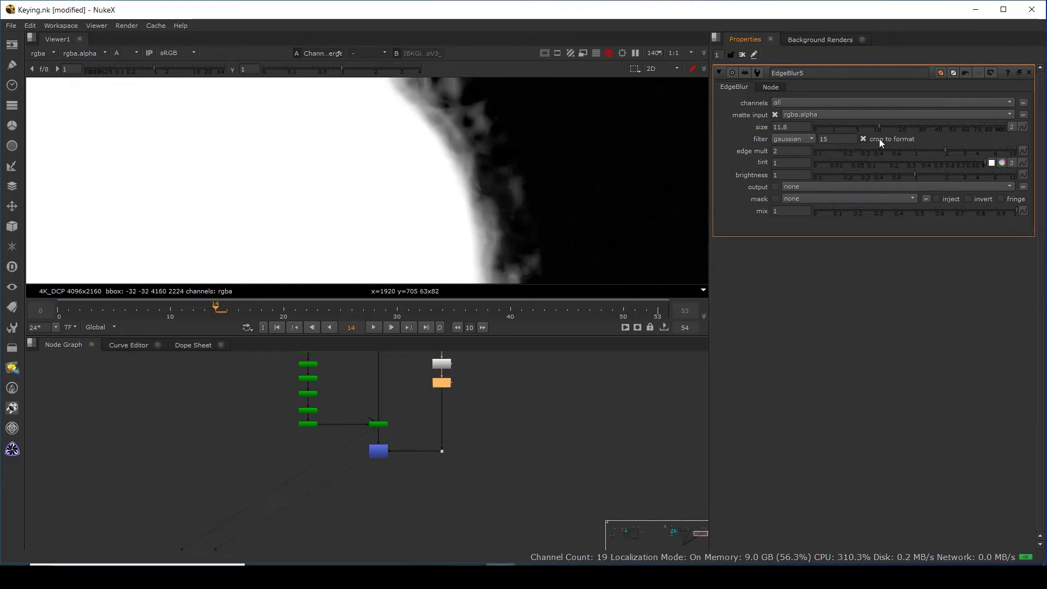
Compare the IBK Gizmo and ChannelMerge alphas again and examine the merged result in colour around the hair and collar.
left_click(378, 424)
key("1")
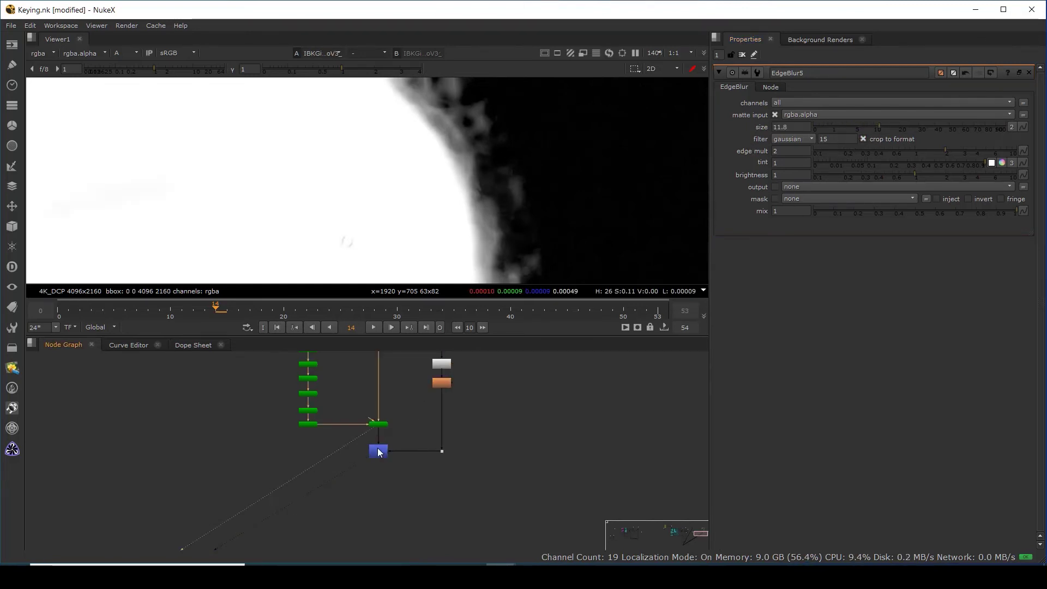
key("1")
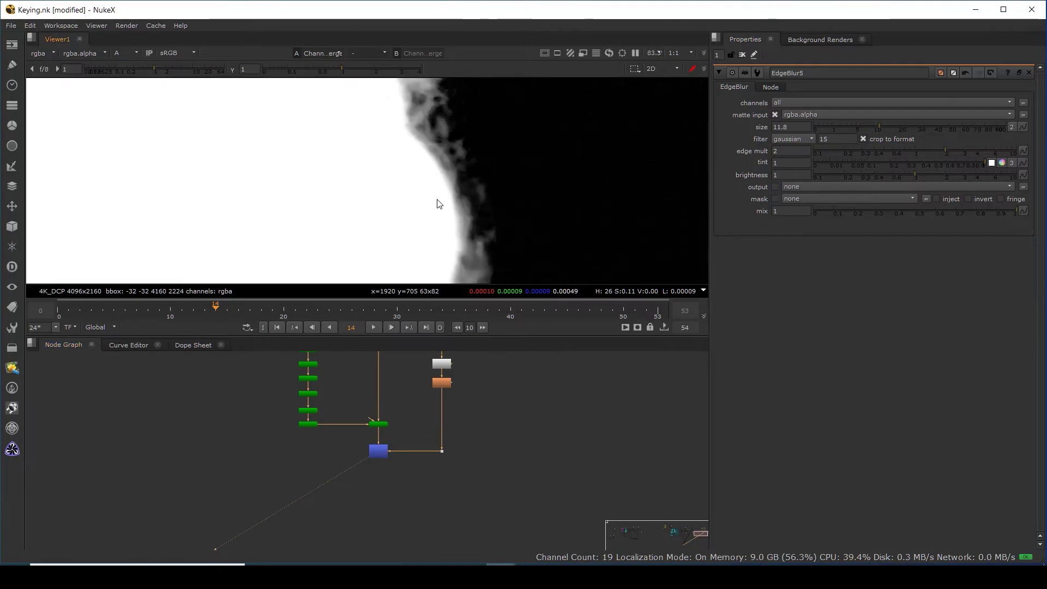
key("a")
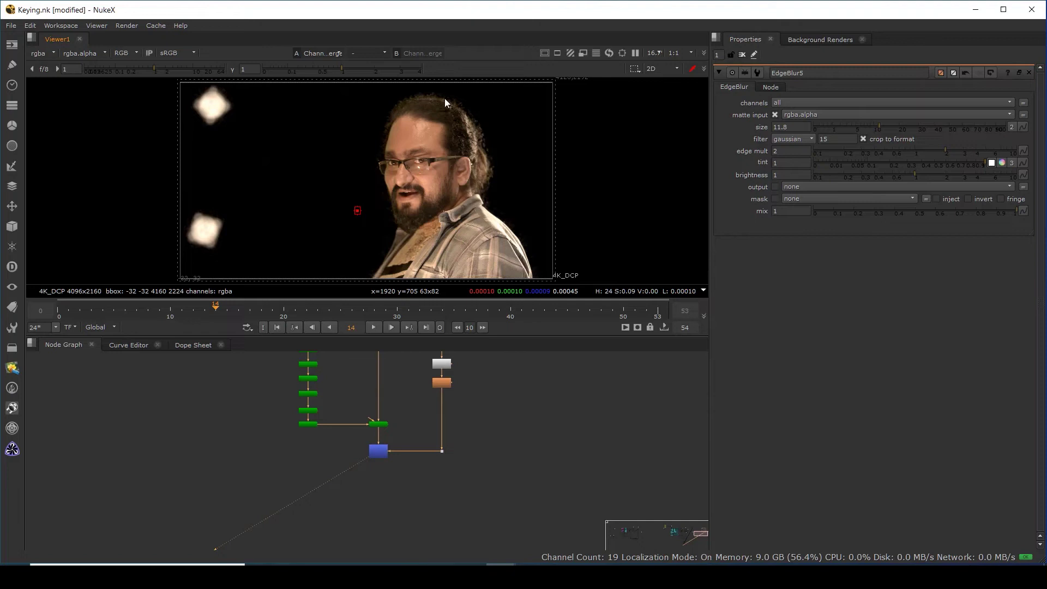
scroll(444, 98, "up", 5)
scroll(457, 123, "down", 5)
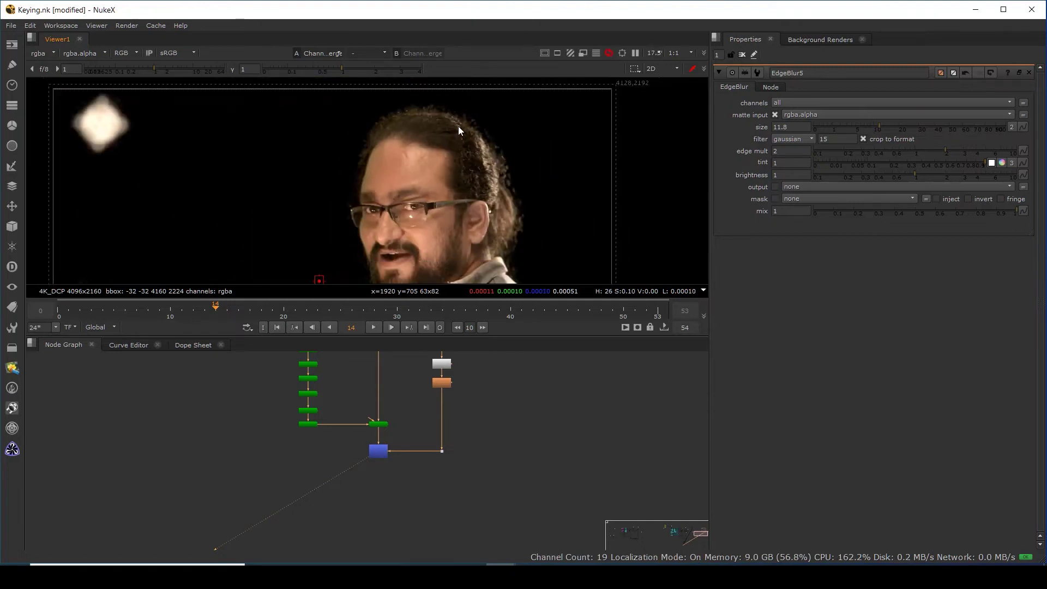
scroll(437, 237, "up", 3)
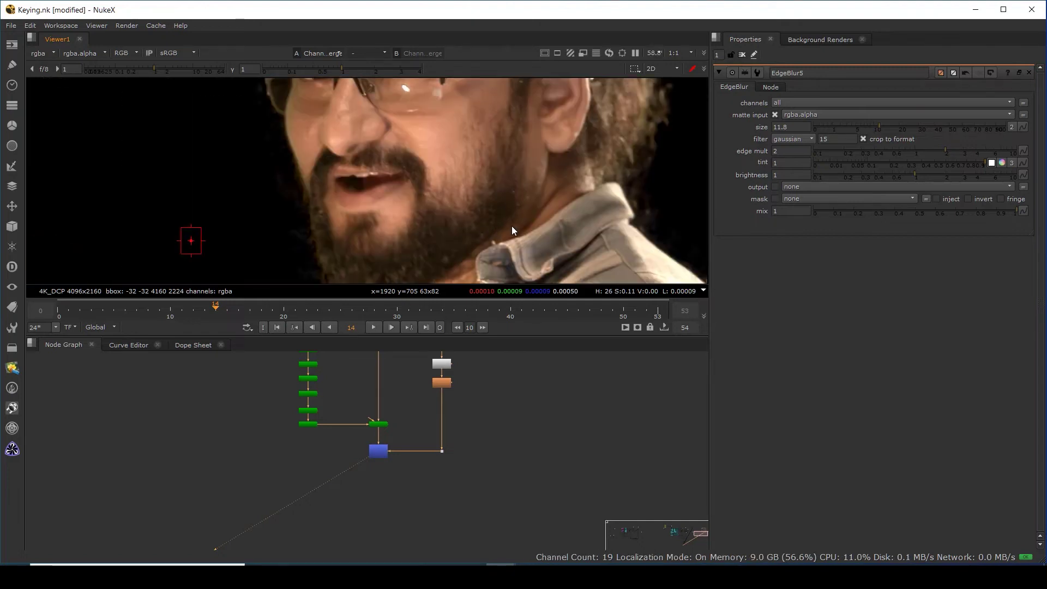
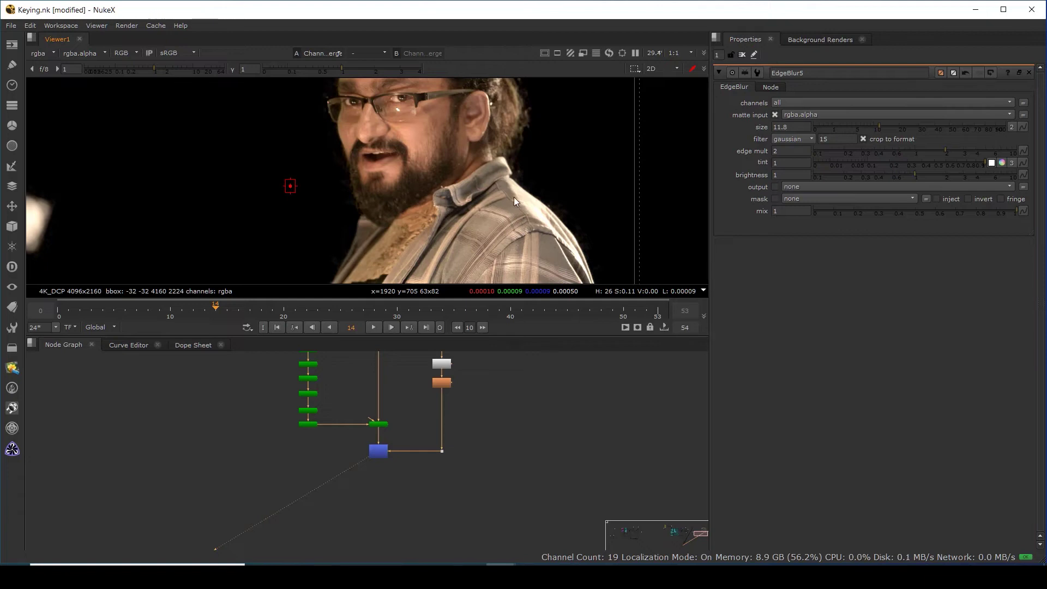
Compare the merged result's alpha with its colour image, examining the face, hair and collar edges.
scroll(483, 184, "down", 3)
key("a")
key("a")
key("a")
key("a")
key("a")
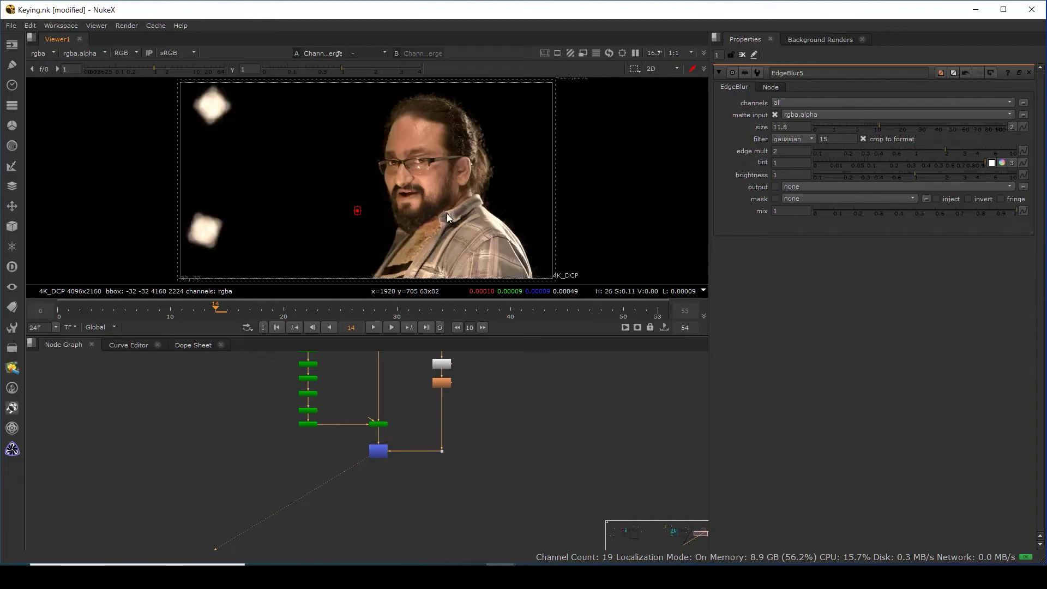
key("a")
scroll(447, 189, "up", 2)
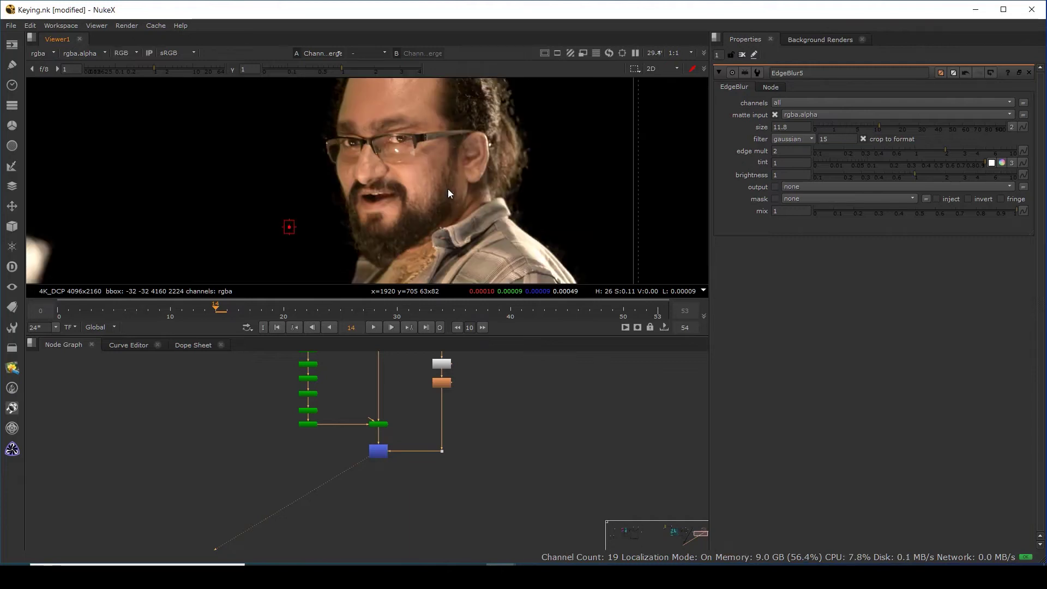
scroll(444, 437, "down", 3)
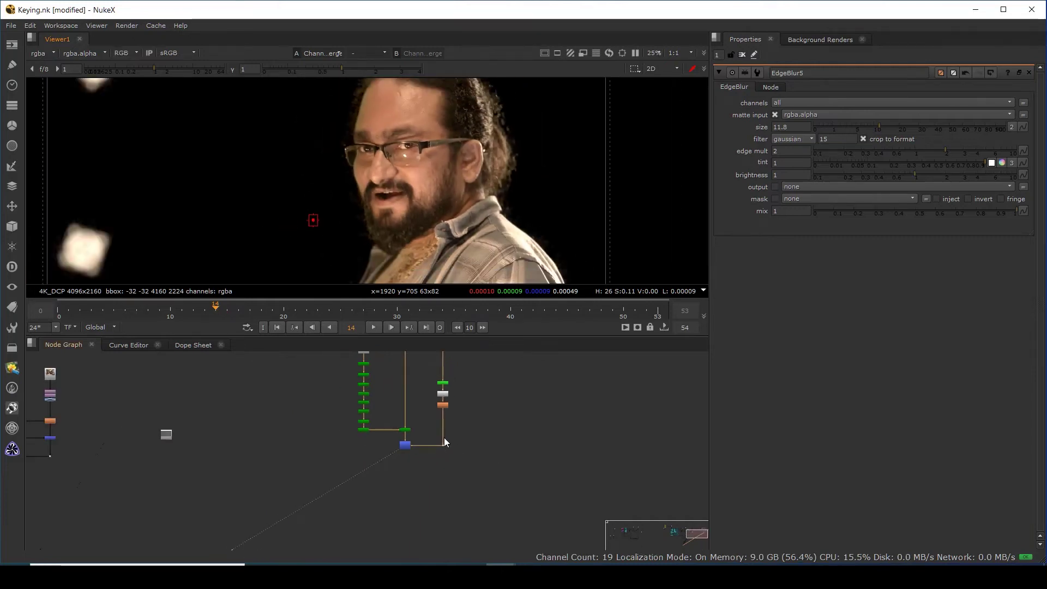
scroll(462, 126, "down", 2)
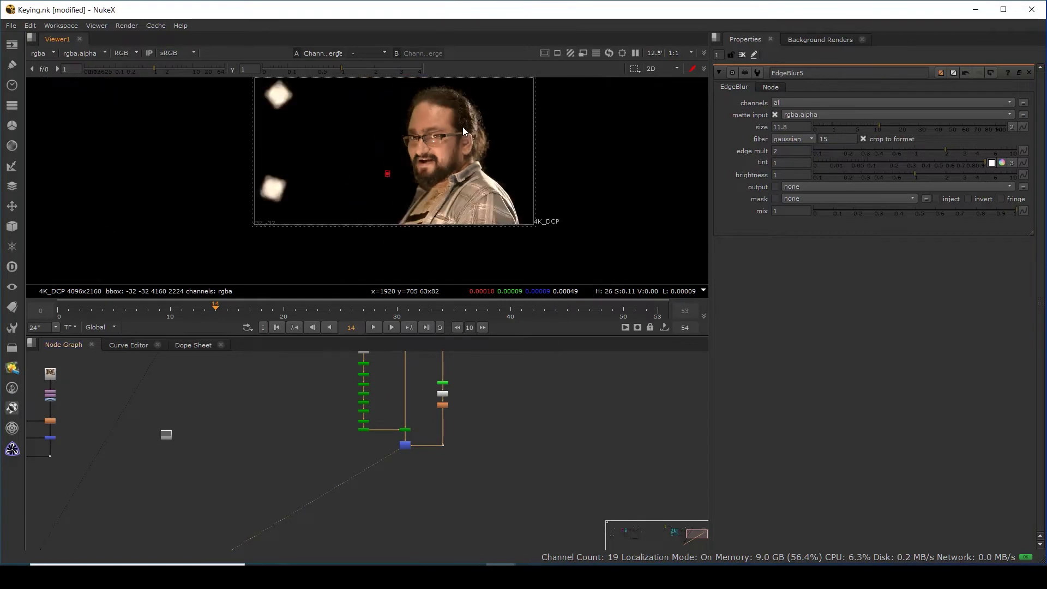
scroll(405, 442, "up", 2)
Tidy the key branches by raising the Read node and inserting a Dot beneath it.
left_click_drag(350, 499, 497, 437)
middle_click_drag(520, 388, 478, 504)
middle_click_drag(454, 455, 501, 393)
scroll(486, 403, "down", 2)
scroll(440, 391, "up", 2)
scroll(440, 392, "down", 2)
left_click_drag(388, 374, 388, 352)
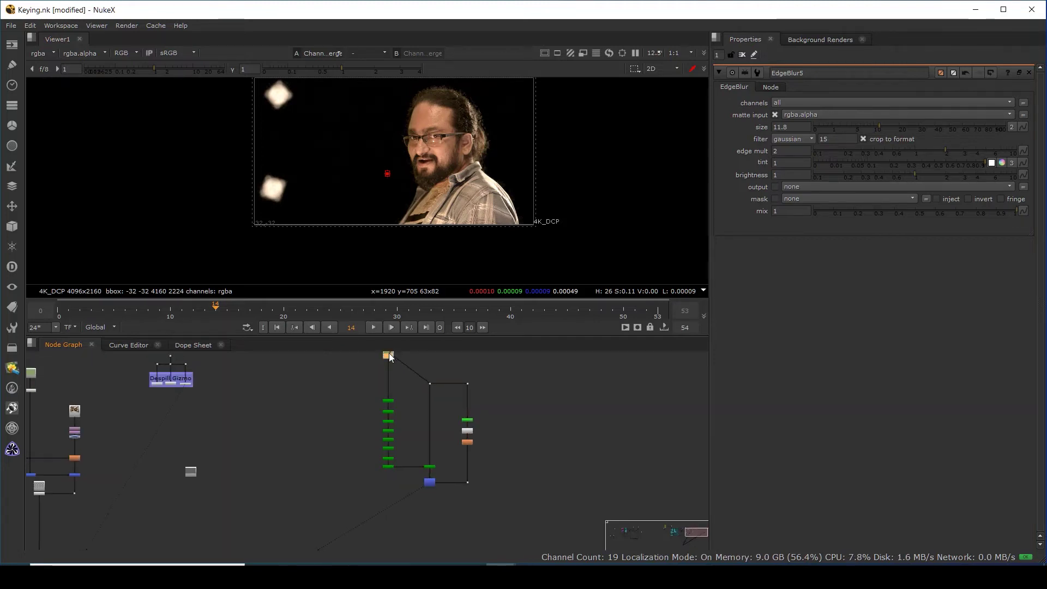
key("period")
scroll(392, 367, "up", 2)
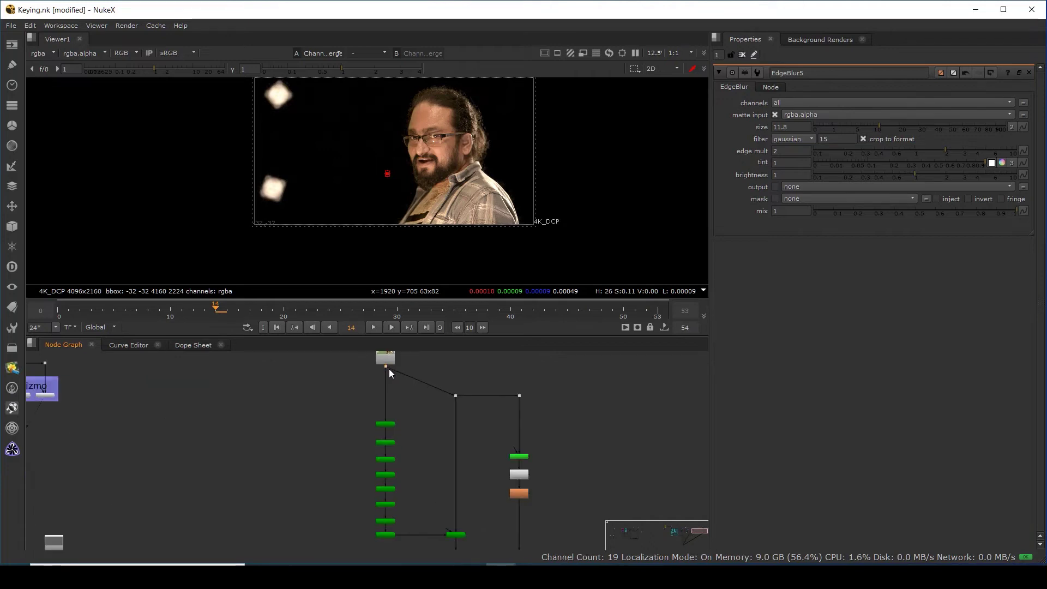
Enclose all the keying nodes below the Read node in a backdrop labelled ALPHA PROCESS.
left_click_drag(386, 368, 515, 515)
scroll(385, 397, "down", 2)
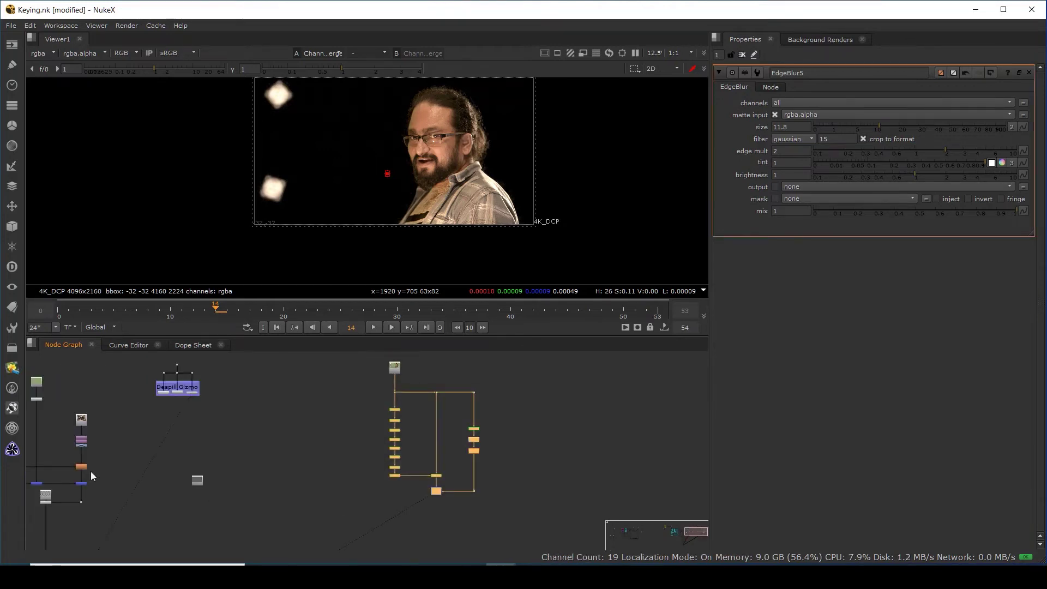
left_click(12, 347)
left_click(57, 377)
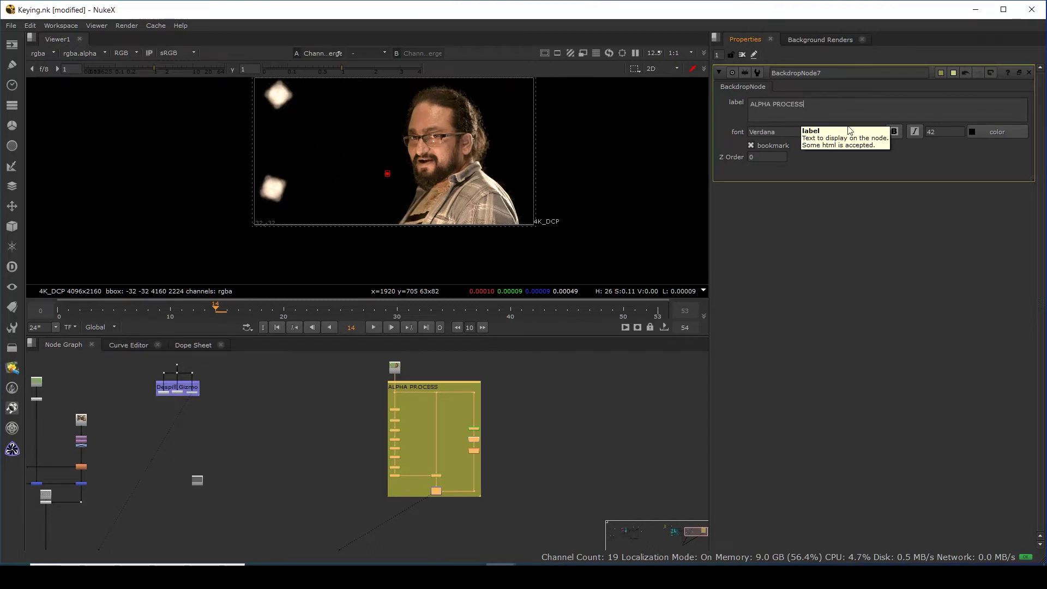
left_click(523, 463)
Check the ChannelMerge alpha around the man's head, comparing it with the colour image.
scroll(466, 482, "up", 5)
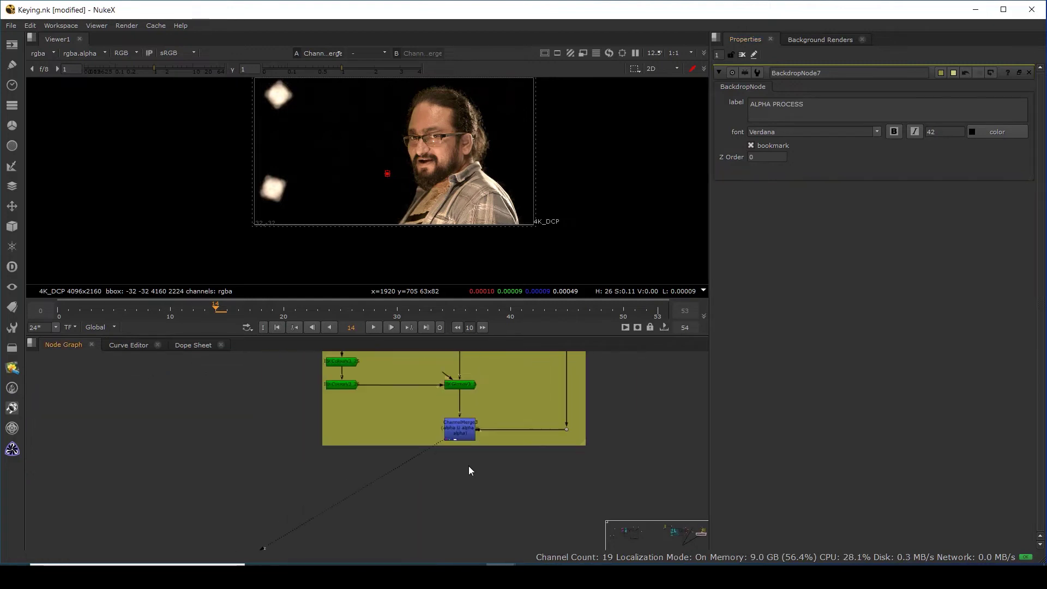
scroll(469, 470, "down", 3)
key("a")
scroll(428, 132, "up", 4)
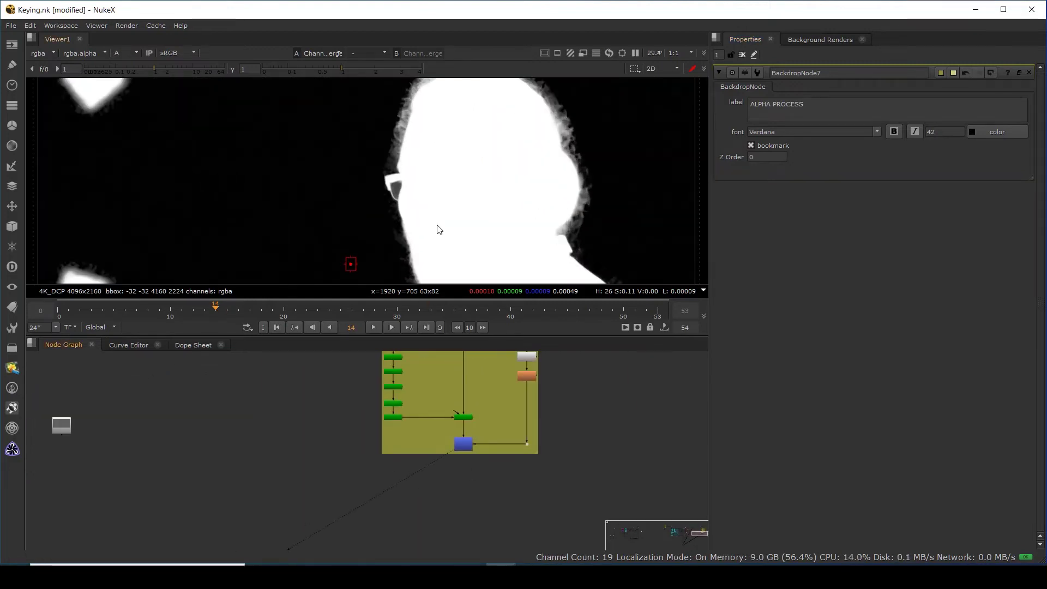
scroll(442, 493, "up", 3)
key("a")
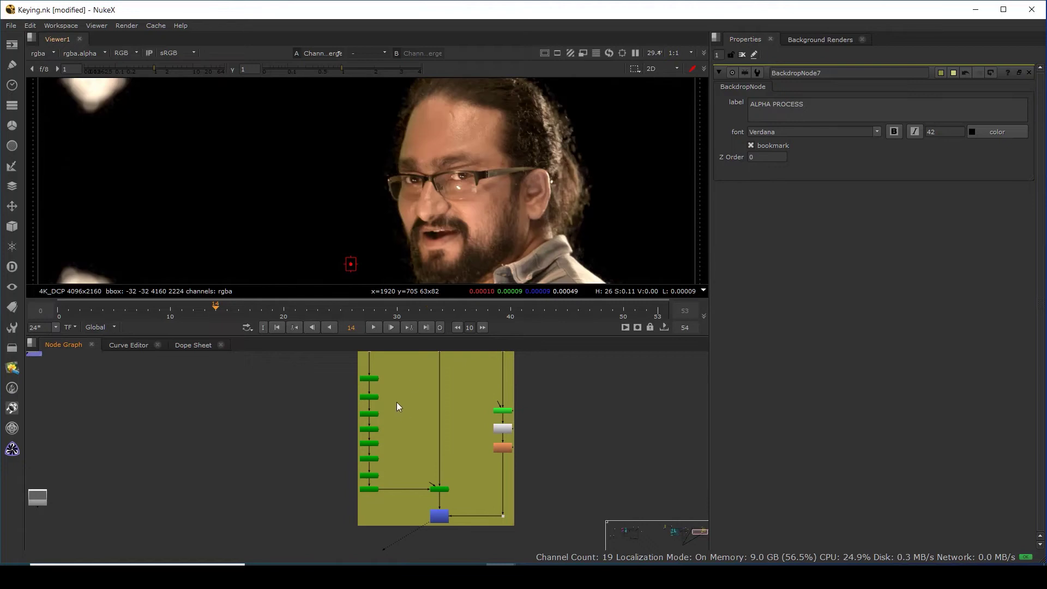
Add a CheckerBoard node to serve as a test background for the key.
middle_click_drag(397, 401, 385, 463)
scroll(444, 411, "down", 3)
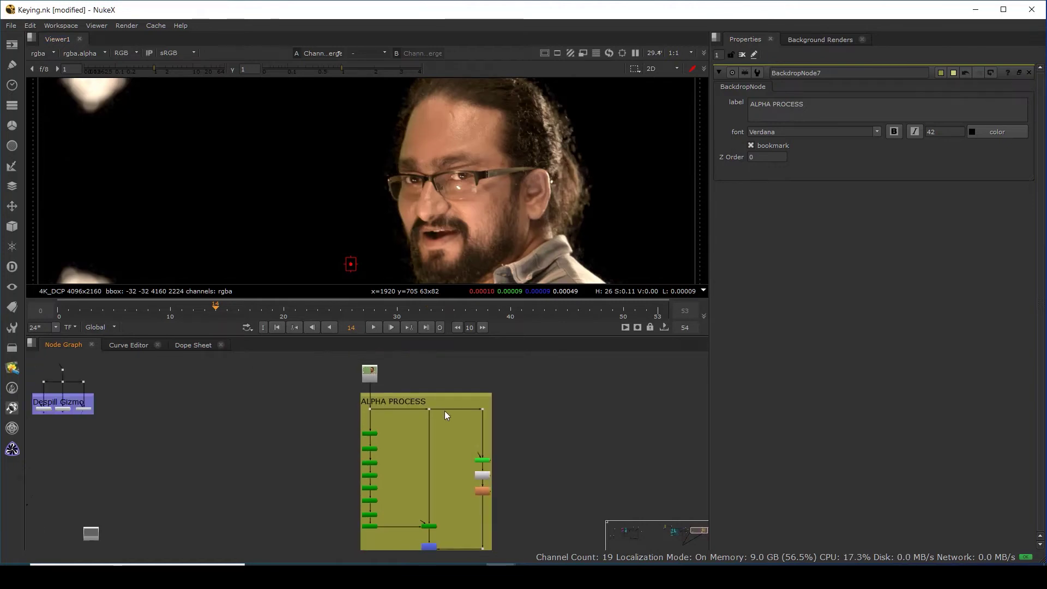
left_click(12, 44)
left_click(51, 118)
scroll(400, 507, "up", 2)
left_click_drag(401, 508, 512, 452)
Merge the ChannelMerge output over the CheckerBoard with an over operation, using the CheckerBoard as the B input.
left_click(404, 472)
key("m")
scroll(402, 473, "up", 2)
left_click_drag(401, 454, 596, 438)
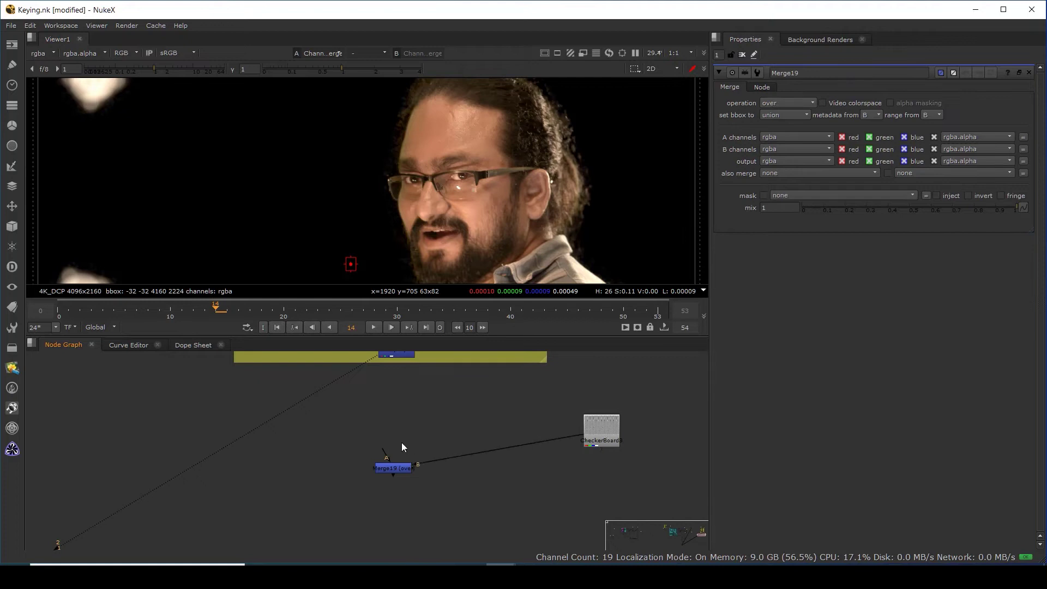
left_click_drag(392, 467, 396, 454)
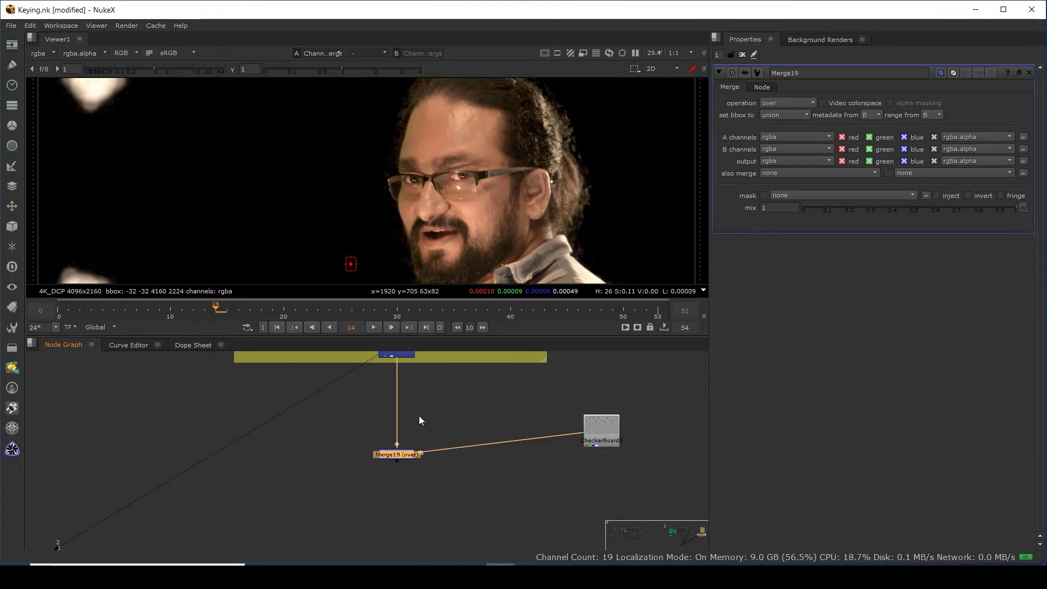
Connect the Merge to viewer input 1 and the original Read plate to input 2, and show the viewer full-window.
key("1")
scroll(436, 142, "up", 2)
middle_click_drag(408, 356, 401, 516)
middle_click_drag(320, 357, 344, 518)
left_click(260, 420)
key("2")
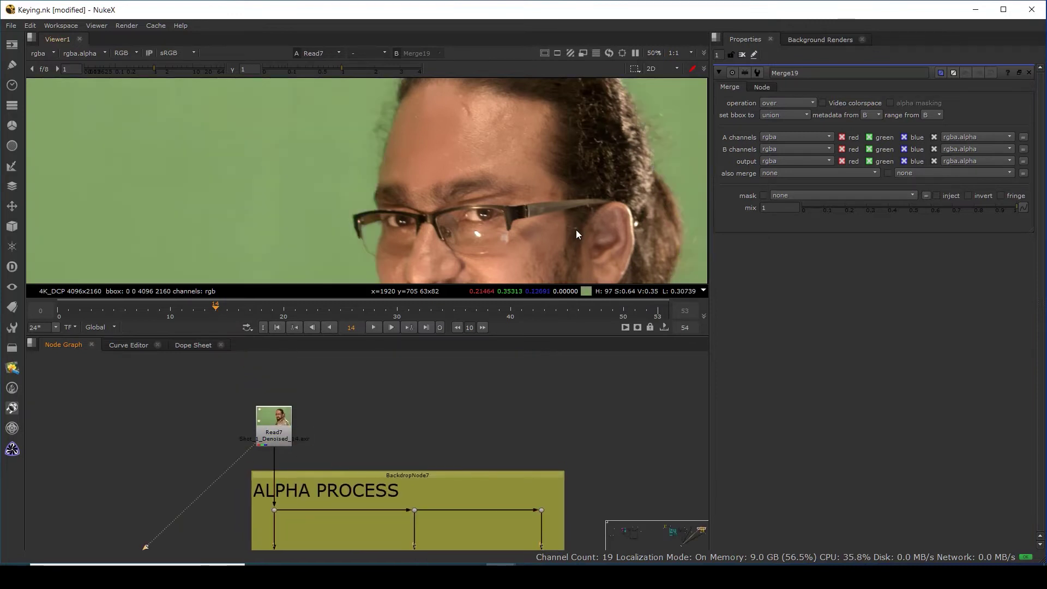
key("space")
scroll(466, 215, "up", 4)
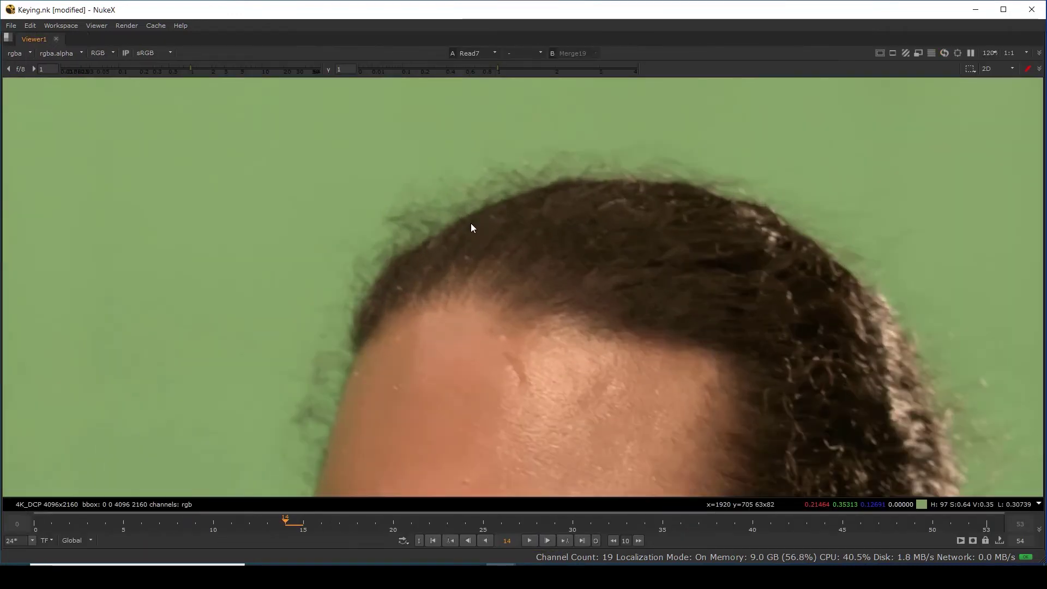
Compare the checkerboard composite with the original plate along the front hairline and down the face.
key("1")
key("2")
key("1")
middle_click_drag(450, 395, 526, 214)
key("2")
key("1")
key("2")
key("1")
key("2")
middle_click_drag(453, 256, 429, 227)
middle_click_drag(767, 370, 347, 330)
key("1")
key("2")
key("2")
middle_click_drag(611, 243, 460, 273)
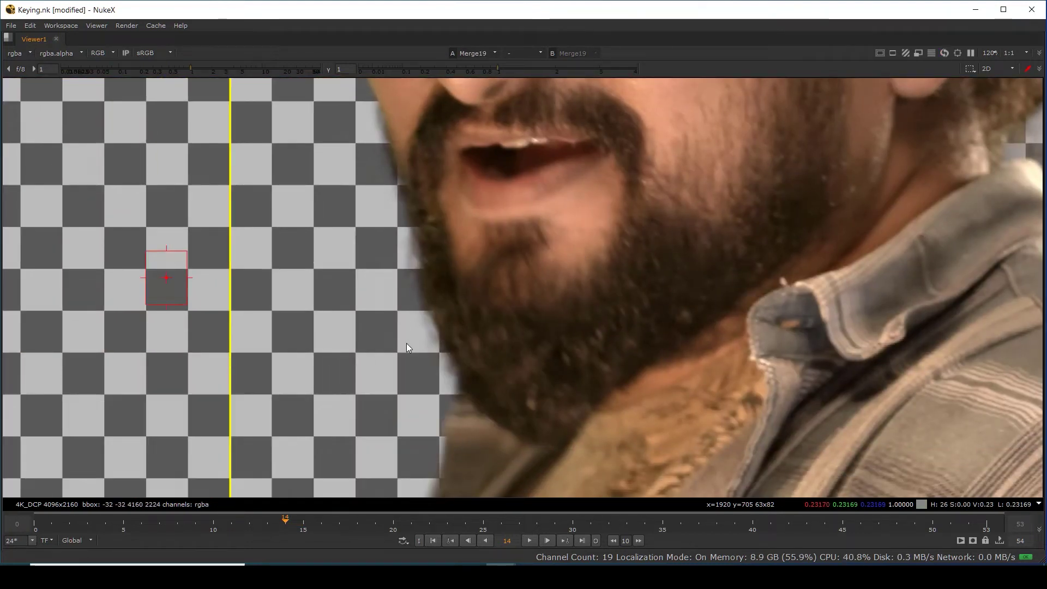
Compare the composite with the green-screen plate closely along the beard and cheek edge.
scroll(407, 344, "up", 5)
key("1")
key("2")
key("1")
key("2")
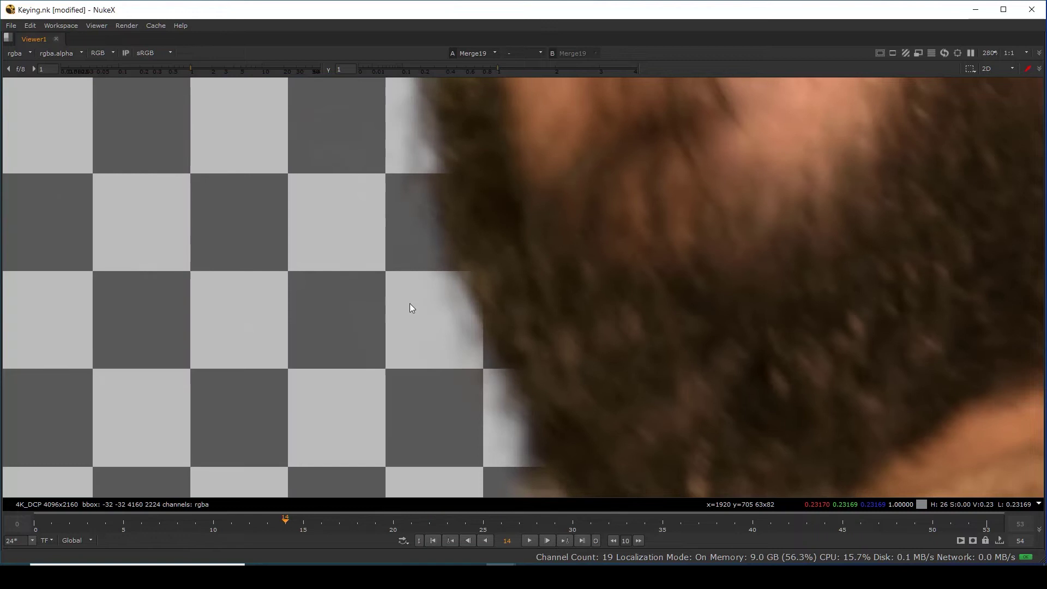
middle_click_drag(410, 308, 378, 285)
key("1")
middle_click_drag(363, 276, 400, 475)
key("1")
key("2")
key("1")
scroll(352, 267, "down", 5)
key("1")
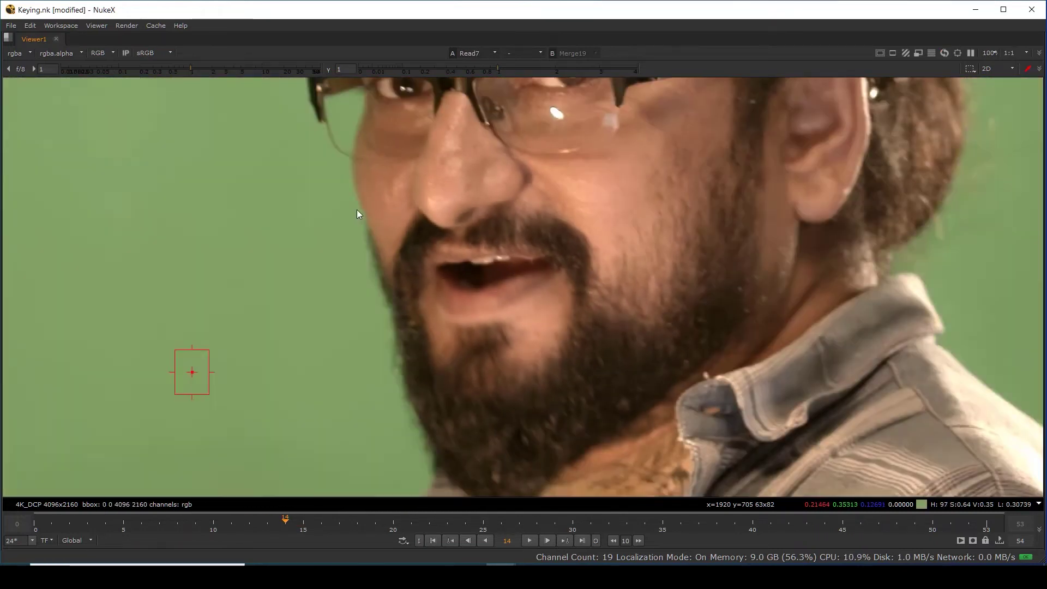
Compare the composite and plate along the glasses and forehead up to the top of the head.
middle_click_drag(388, 208, 406, 448)
key("2")
key("1")
middle_click_drag(416, 177, 387, 362)
scroll(449, 210, "up", 3)
key("2")
key("1")
key("2")
scroll(676, 259, "down", 3)
scroll(574, 300, "up", 3)
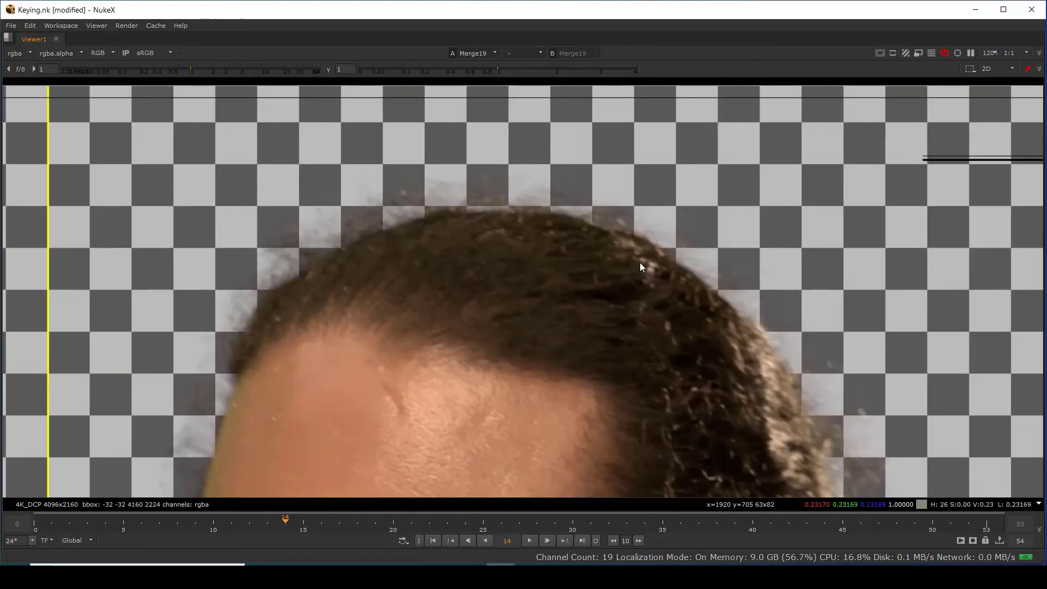
Examine the fine hair strands on top of the head, switching between composite and plate.
key("1")
key("2")
key("1")
key("2")
scroll(423, 214, "up", 1)
key("1")
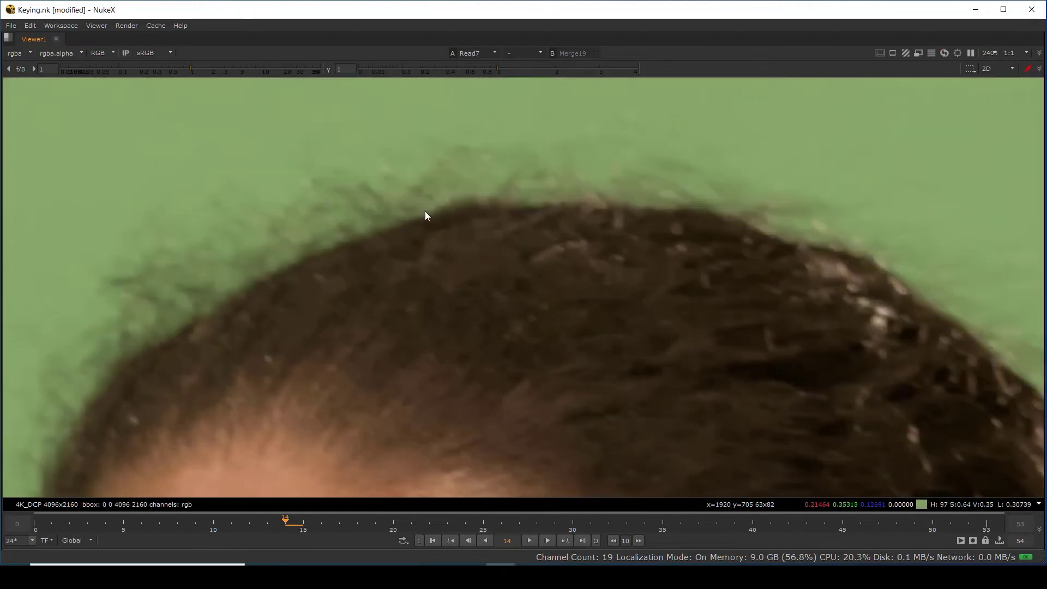
key("2")
key("1")
key("2")
key("1")
key("2")
key("1")
middle_click_drag(806, 388, 611, 211)
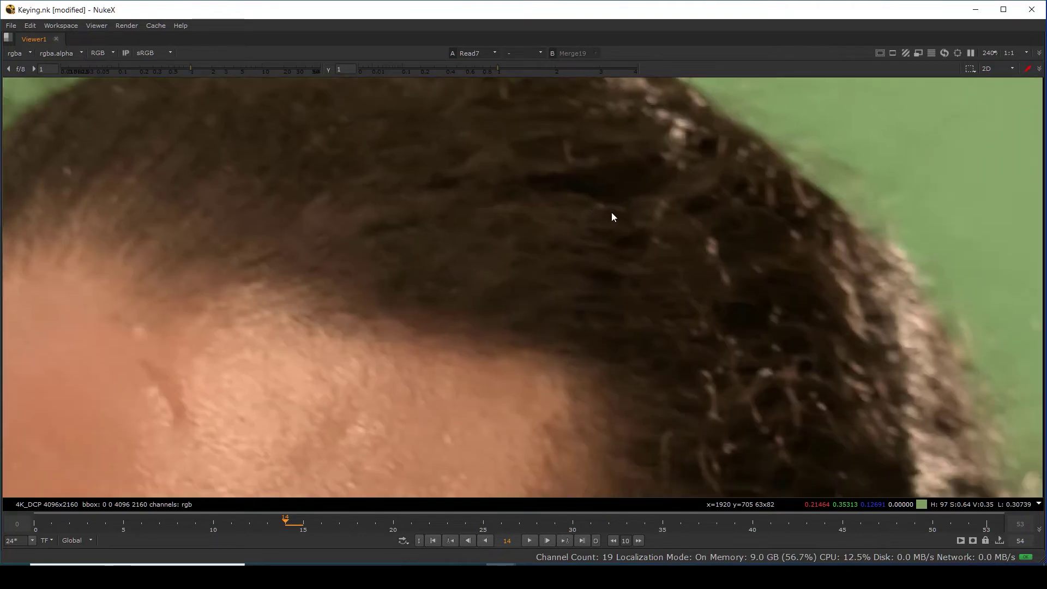
Compare the curly hair edge at the back of the head between the composite and the plate.
scroll(610, 212, "down", 4)
key("2")
scroll(868, 401, "up", 5)
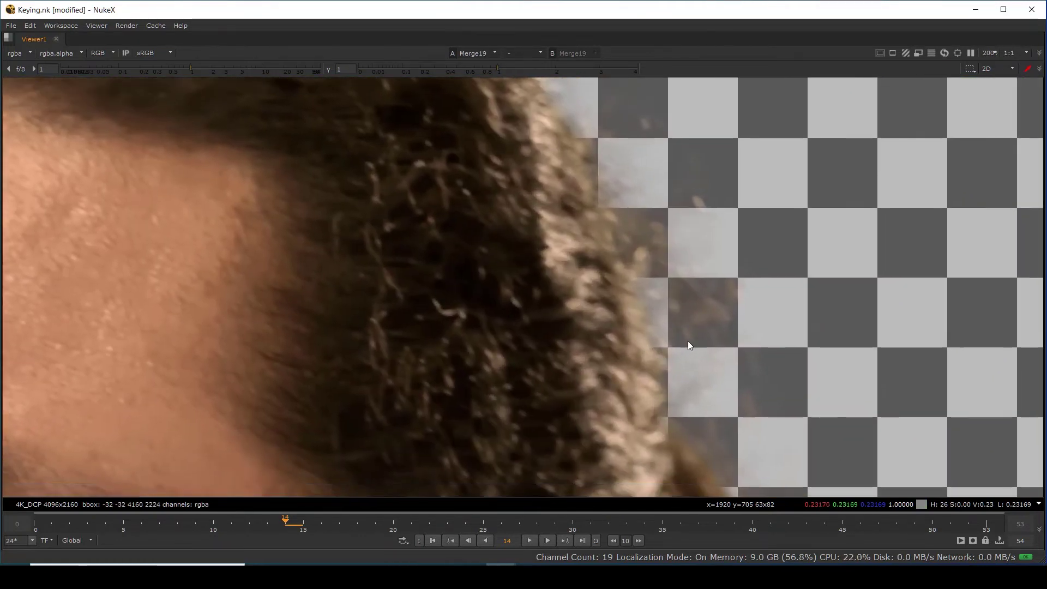
key("1")
key("2")
key("1")
scroll(687, 317, "down", 3)
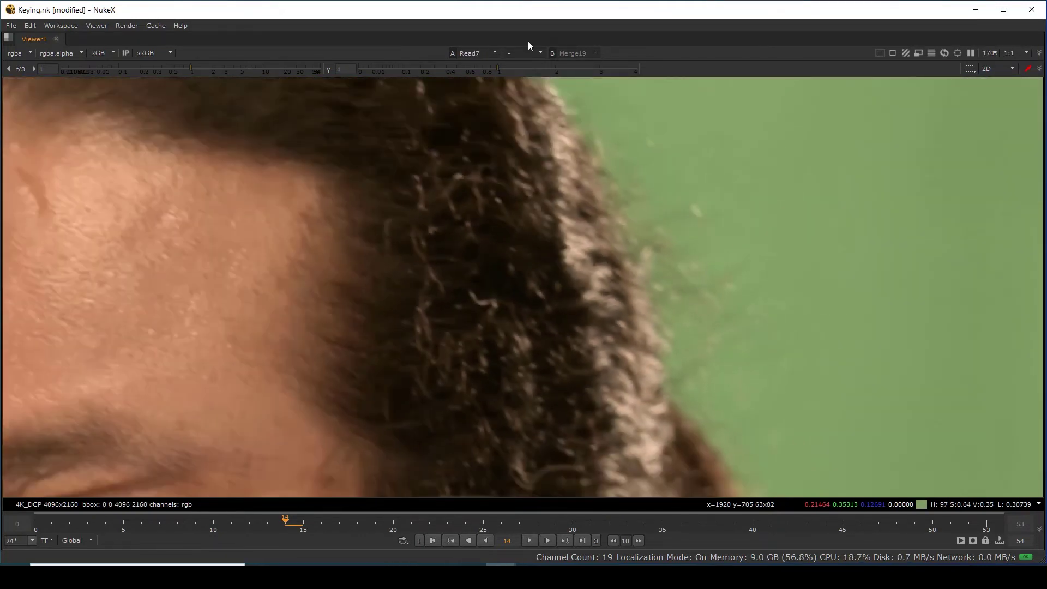
Check the back hair with viewer gamma at 0.52, then restore gamma to 1 and fit the plate in the normal layout.
left_click_drag(498, 71, 460, 83)
key("2")
key("1")
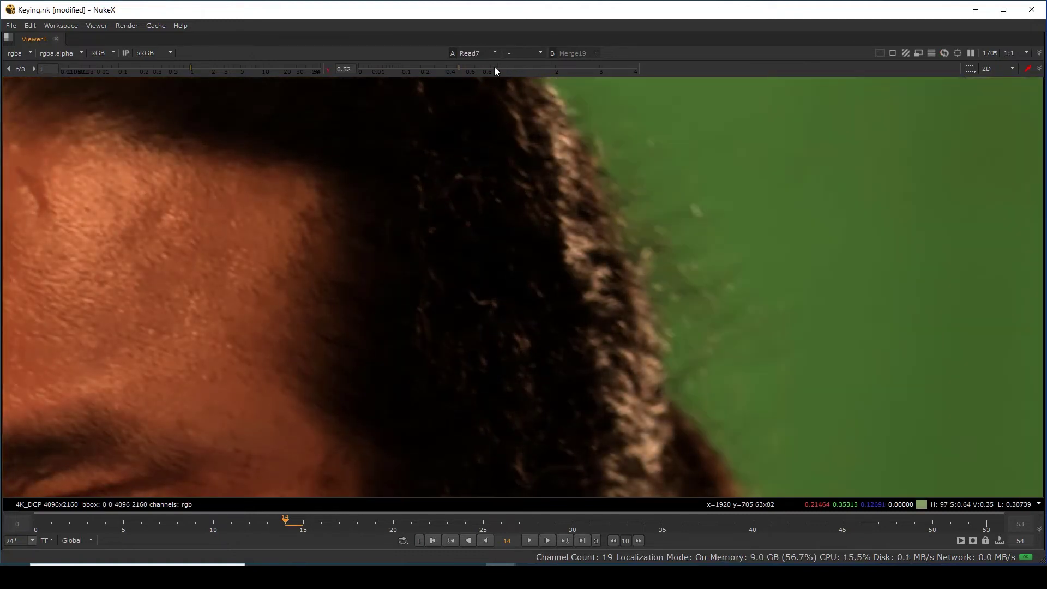
left_click(494, 69)
key("space")
key("f")
Add a Keylight node beside the ALPHA PROCESS backdrop, next to the Primatte branch.
middle_click_drag(545, 525, 441, 475)
scroll(474, 425, "down", 1)
scroll(457, 427, "up", 6)
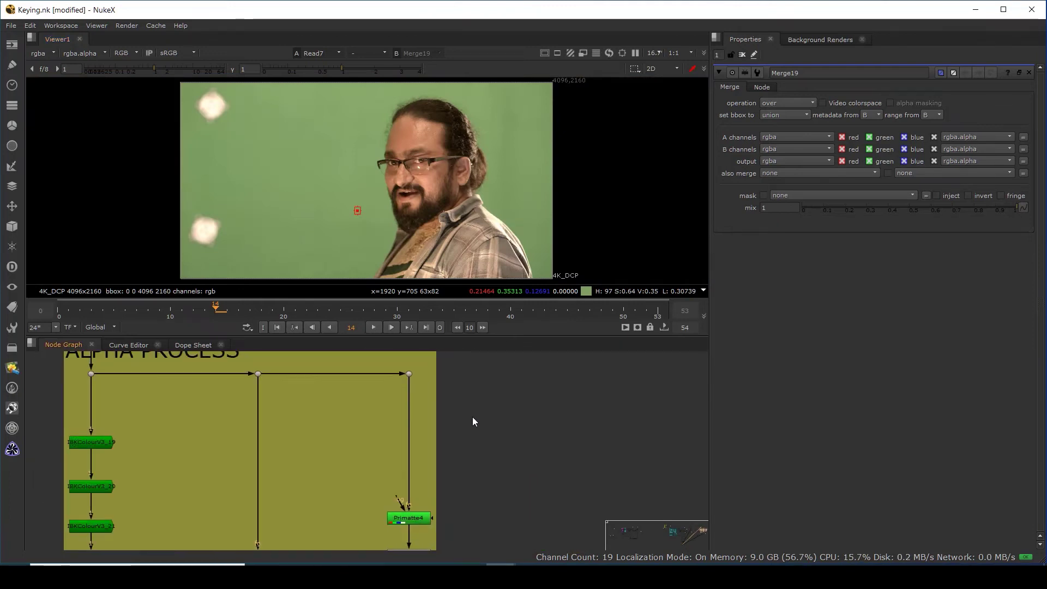
key("Tab")
type("ke")
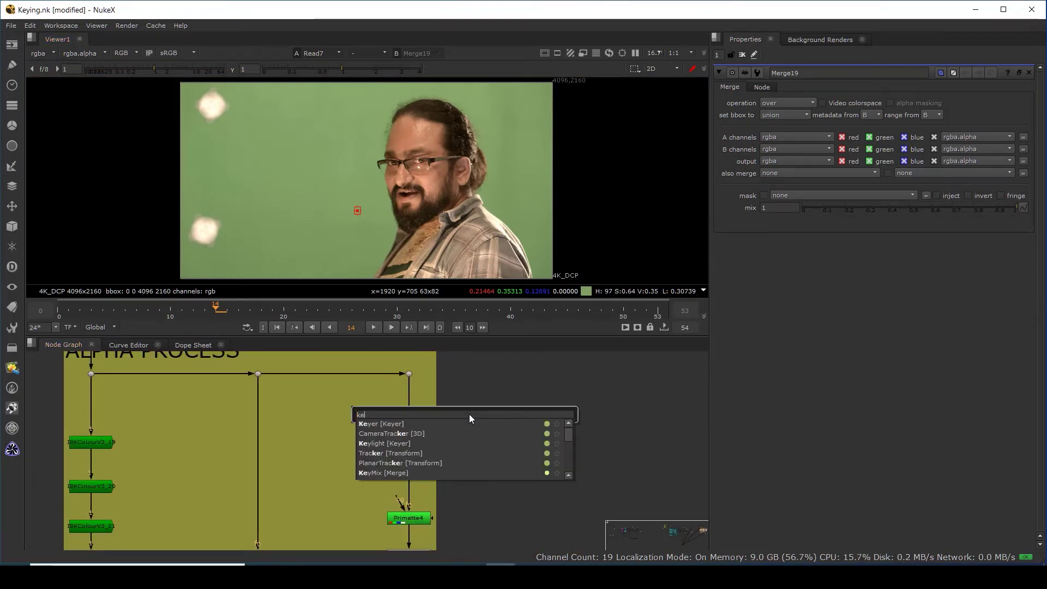
key("Down")
key("Down")
key("Return")
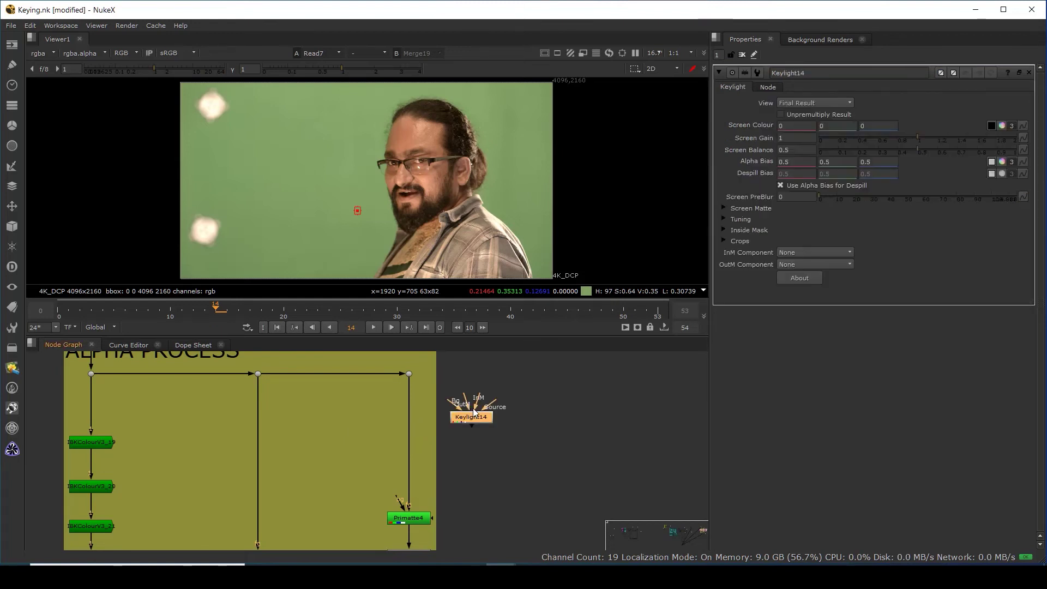
Connect Keylight's Source to the Primatte branch's upper Dot, insert a corner Dot, and lower the Keylight beside the backdrop.
scroll(474, 413, "up", 2)
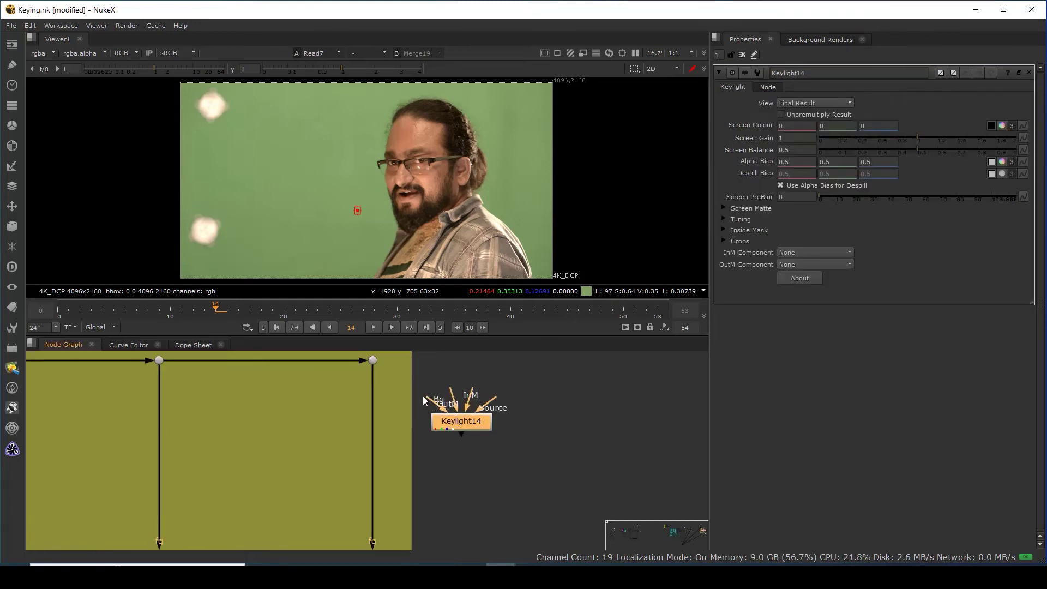
left_click_drag(487, 398, 374, 361)
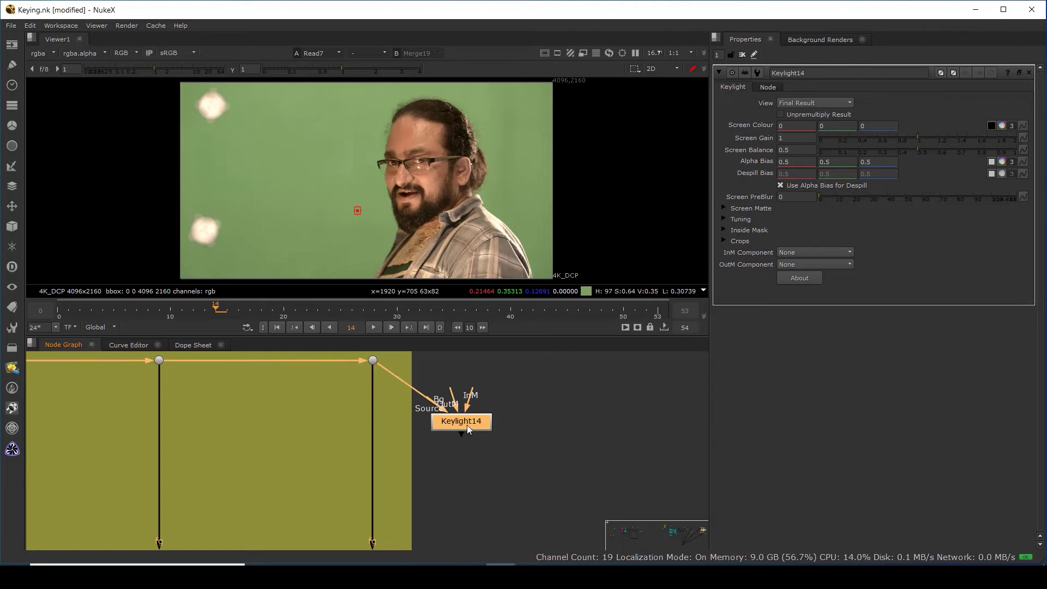
left_click_drag(467, 424, 505, 475)
left_click_drag(436, 415, 502, 364, "ctrl")
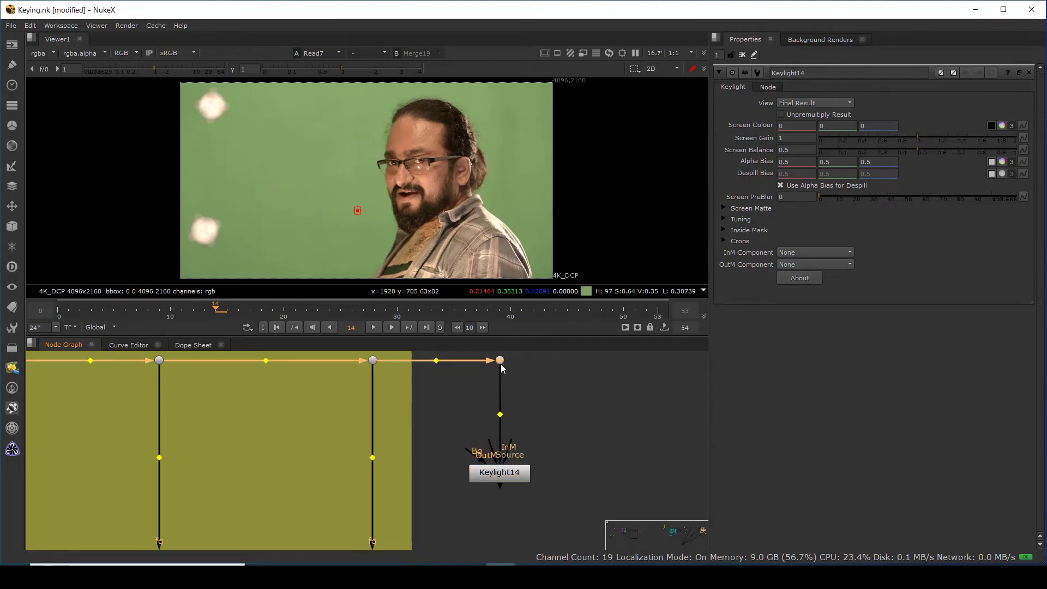
scroll(495, 406, "down", 4)
middle_click_drag(497, 433, 488, 382)
left_click_drag(488, 382, 484, 526)
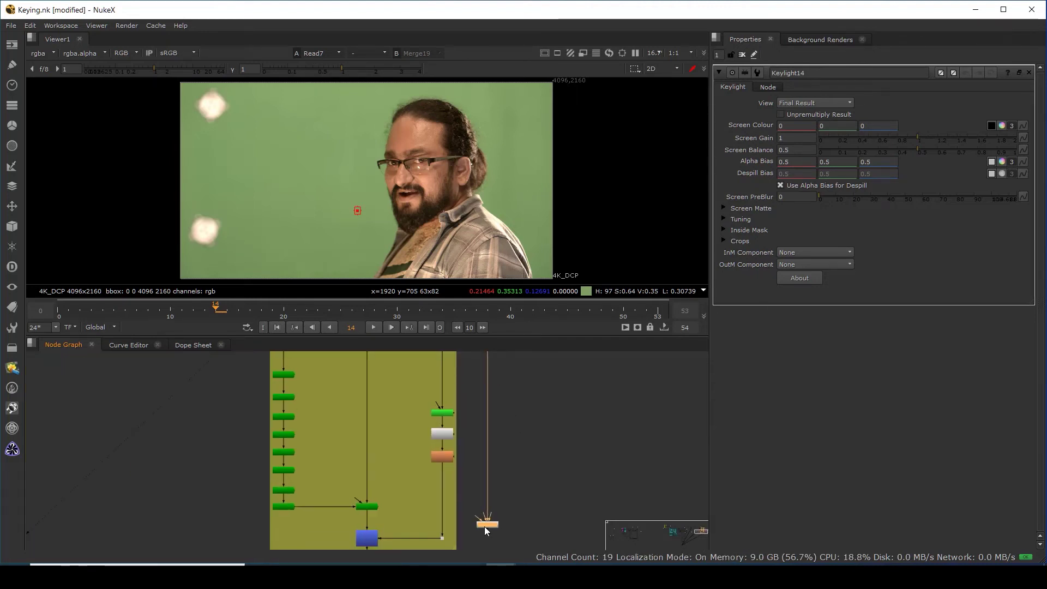
Display the Keylight node's output and examine the hair edge beside the man's forehead.
middle_click_drag(408, 548, 406, 487)
left_click_drag(318, 464, 460, 504)
scroll(484, 462, "up", 2)
scroll(482, 460, "up", 1)
left_click(487, 457)
key("1")
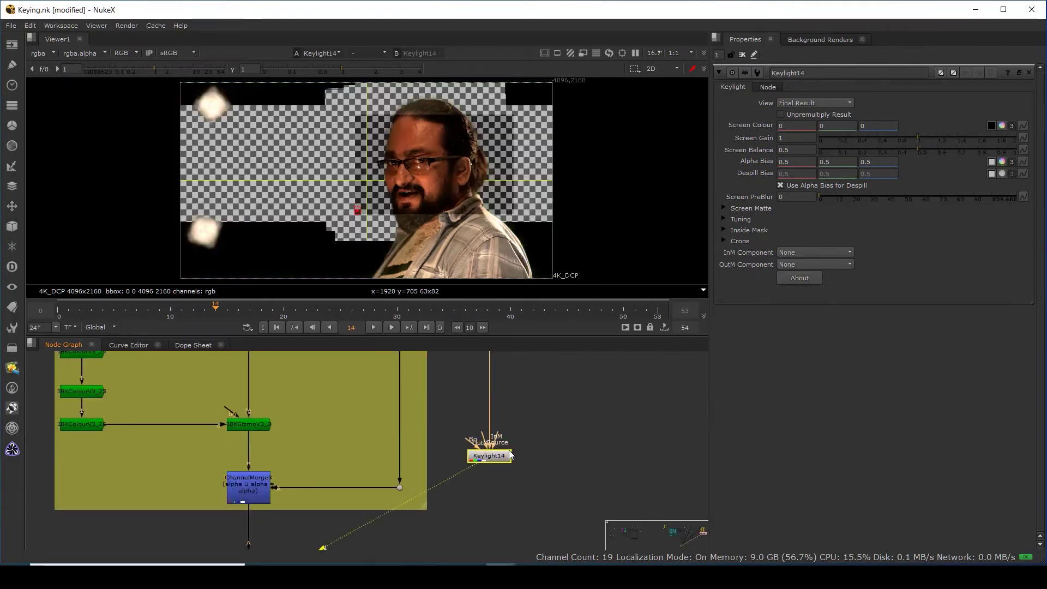
scroll(397, 117, "up", 6)
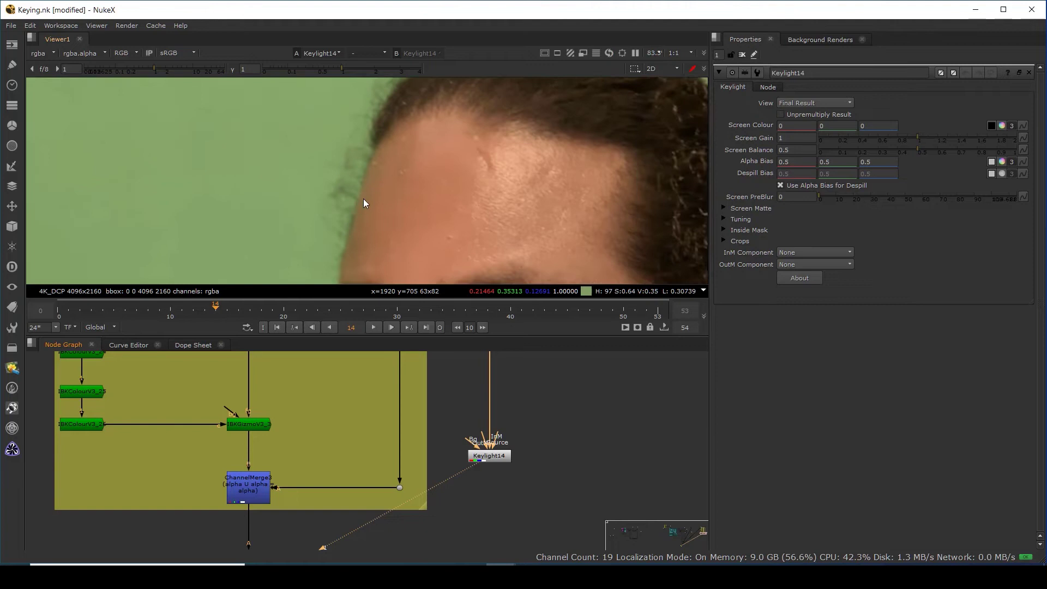
Sample the green beside the man's back hair as Keylight's Screen Colour and display the alpha channel.
scroll(456, 180, "down", 2)
middle_click_drag(367, 198, 158, 172)
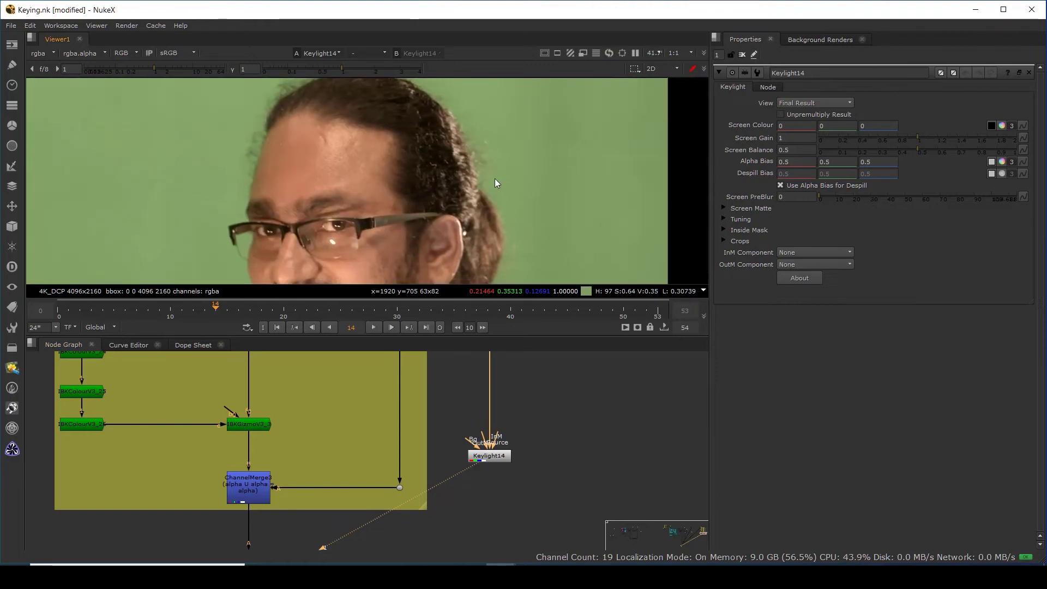
scroll(494, 177, "up", 2)
scroll(496, 160, "up", 2)
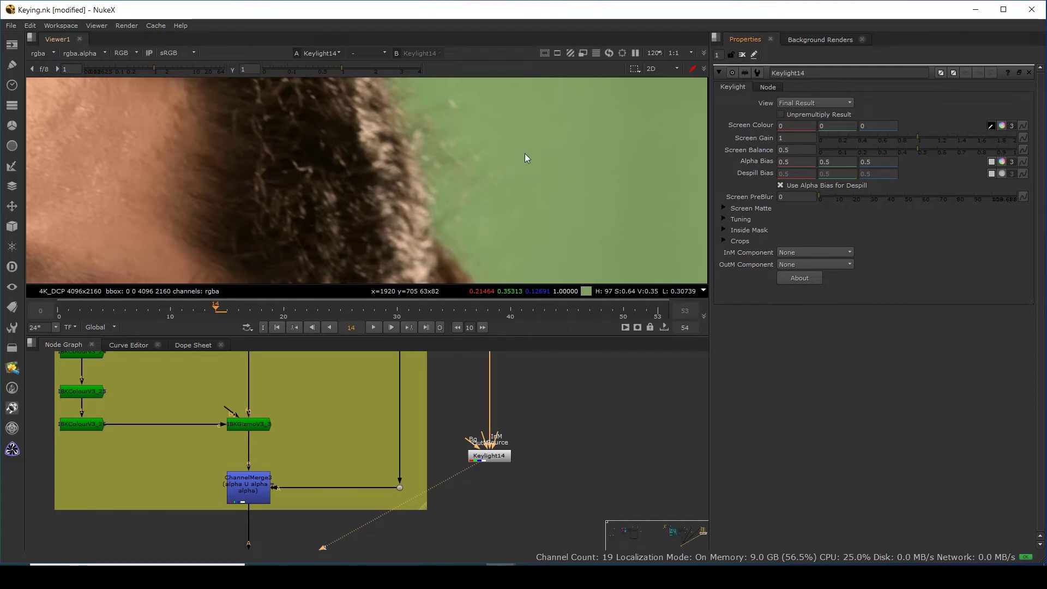
left_click(524, 154, "ctrl")
key("a")
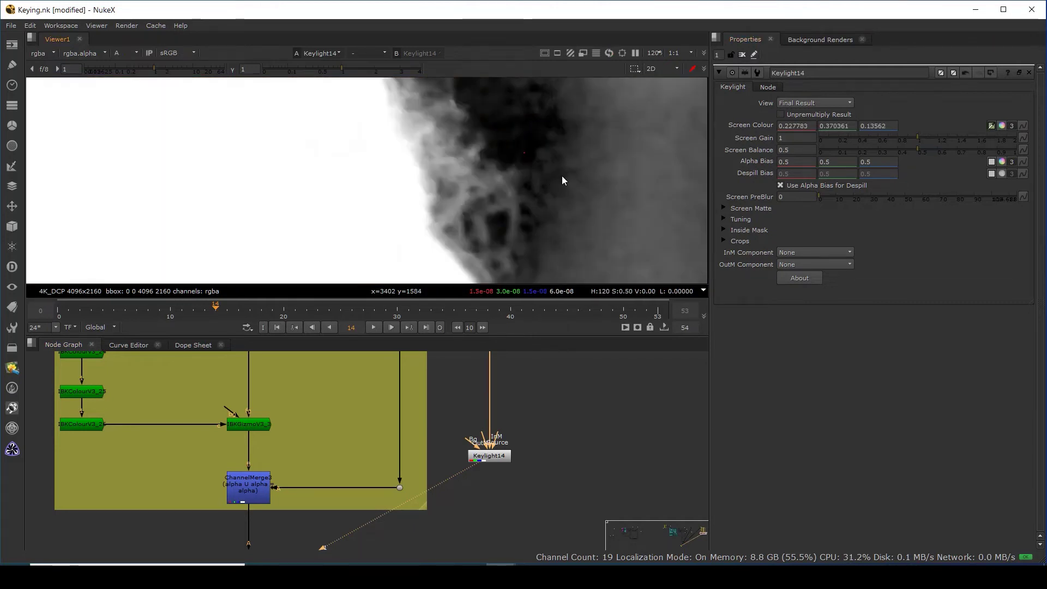
Resample Keylight's Screen Colour at several green spots along the back hair, comparing the matte each time.
scroll(562, 175, "down", 4)
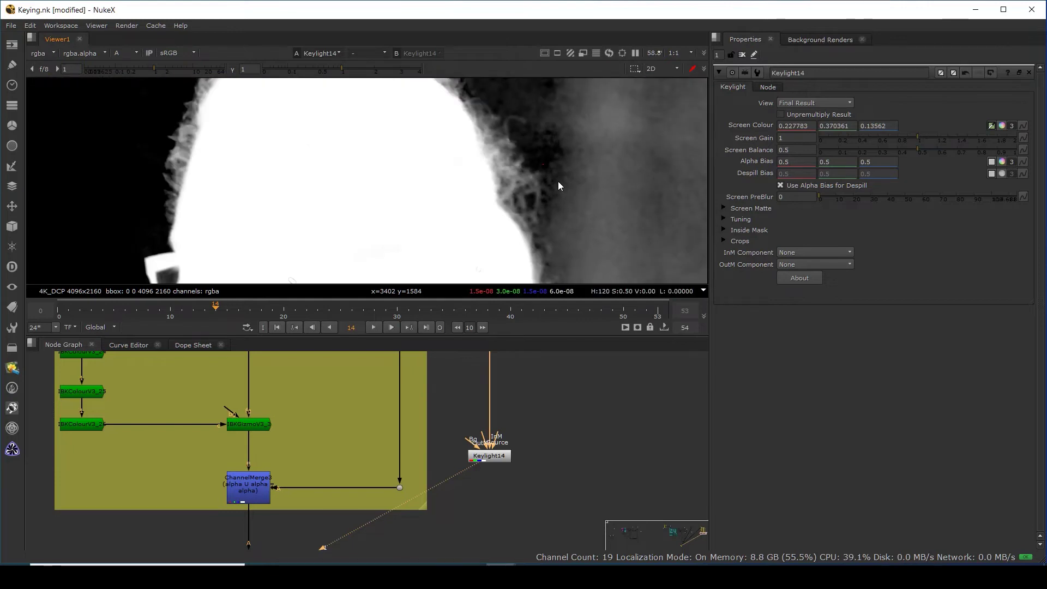
left_click(558, 181, "ctrl")
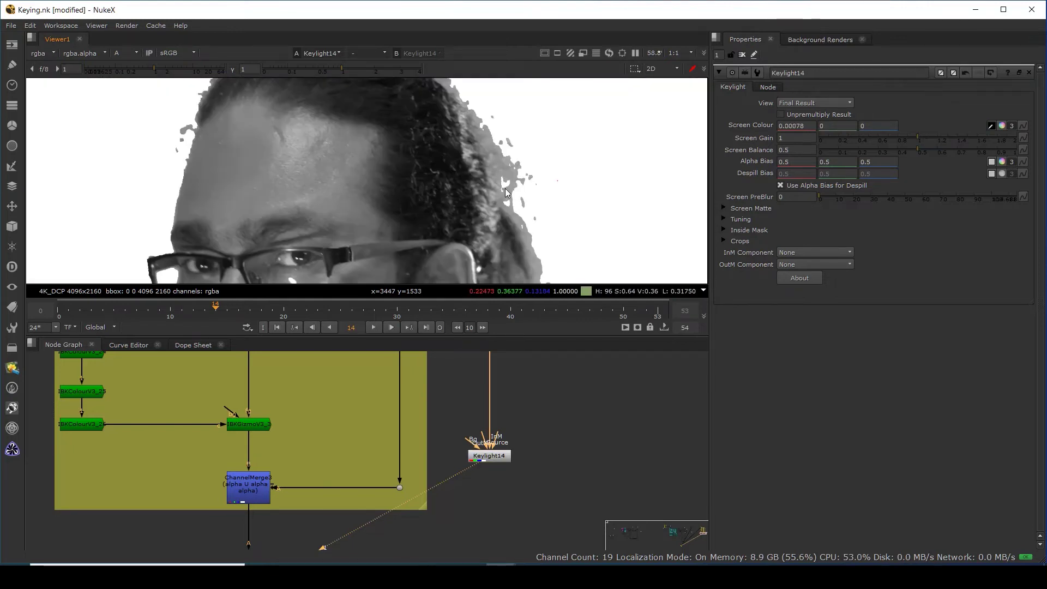
left_click(528, 129, "ctrl")
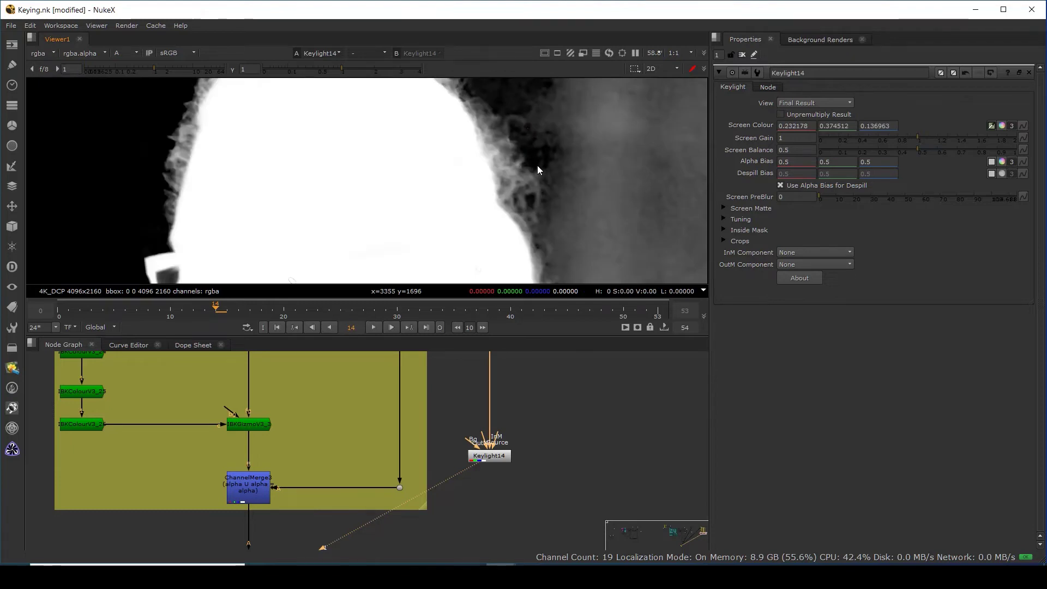
left_click(497, 94, "ctrl")
left_click(516, 101, "ctrl")
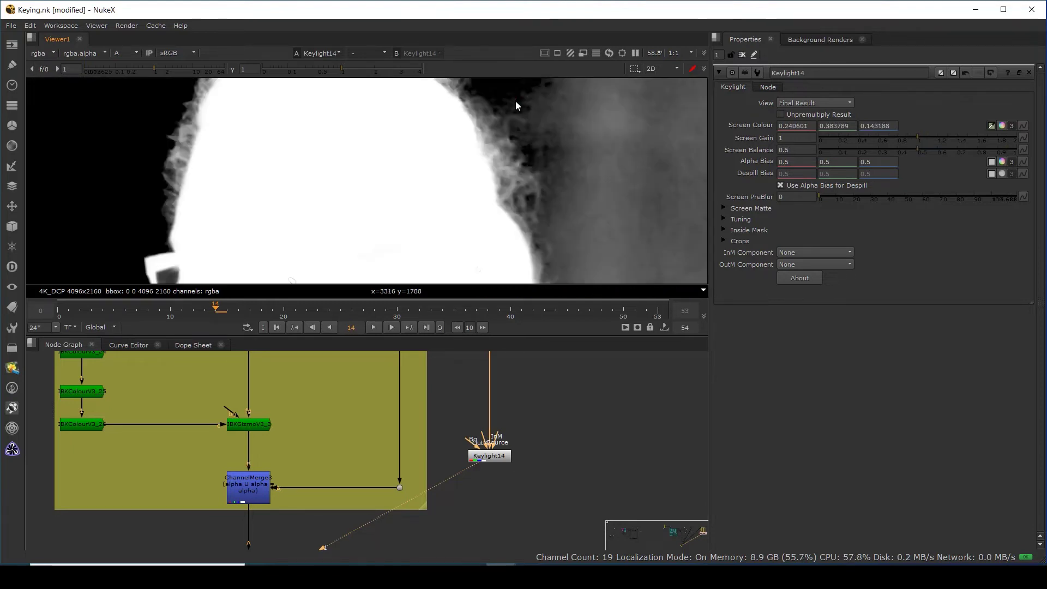
left_click(531, 139, "ctrl")
left_click(544, 167, "ctrl")
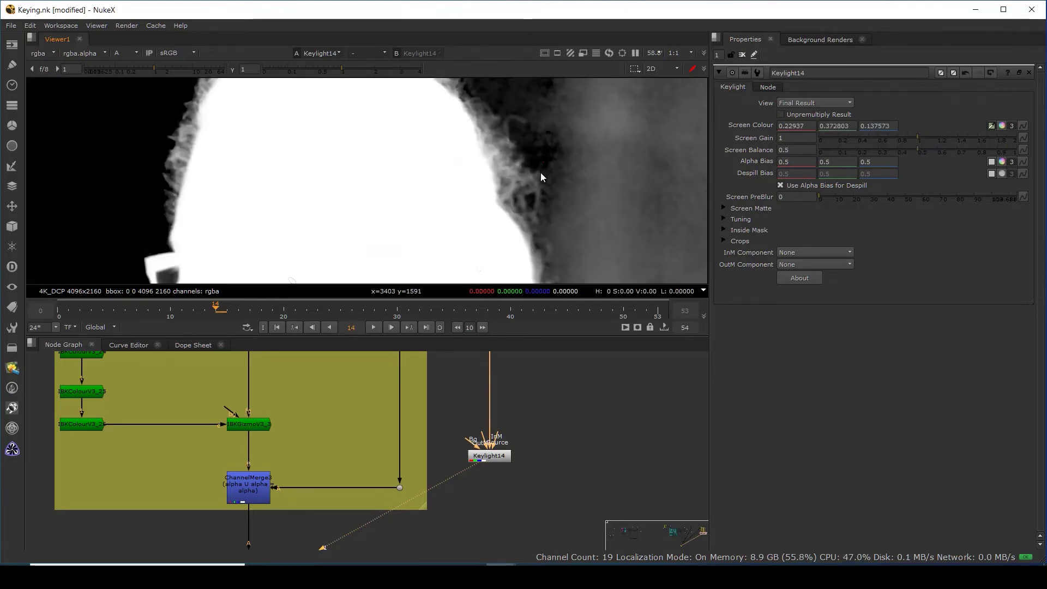
left_click(518, 115, "ctrl")
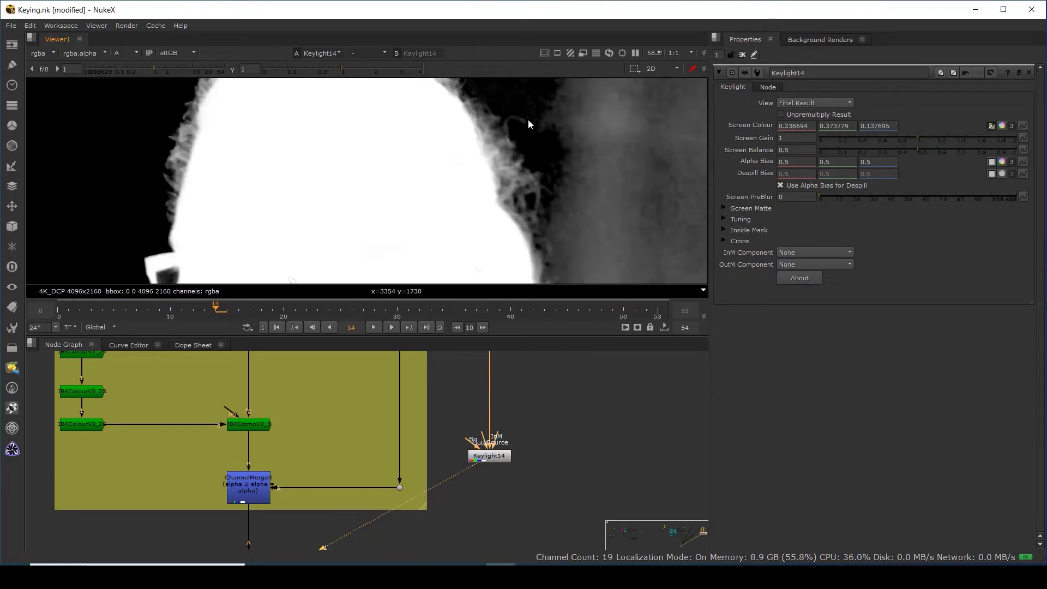
left_click(542, 151, "ctrl")
Try another Screen Colour sample in the green beside the lower back hair, then undo it.
scroll(514, 160, "up", 3)
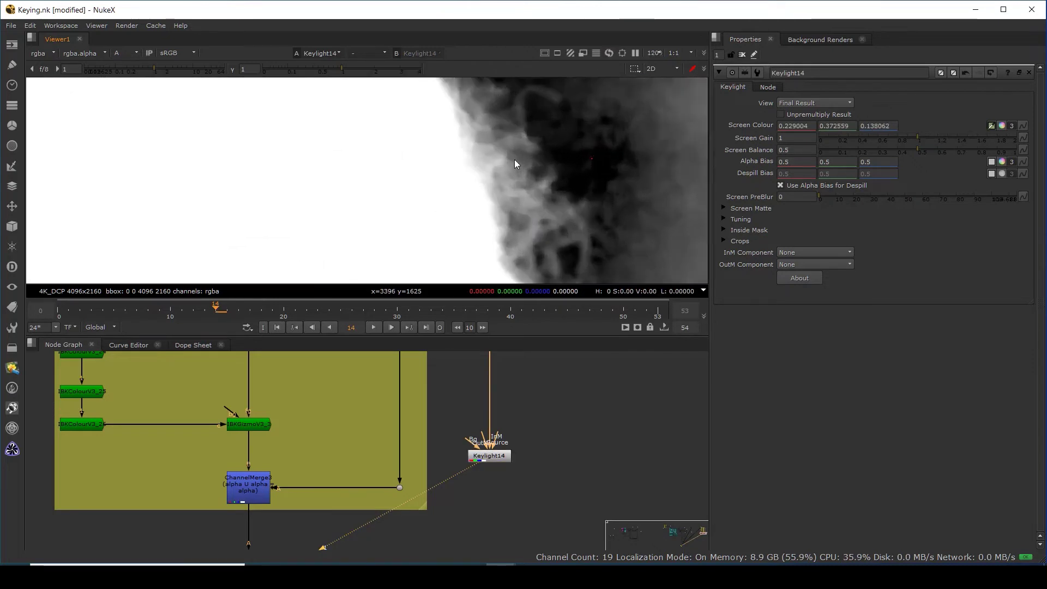
scroll(515, 159, "down", 4)
scroll(573, 217, "up", 3)
left_click(577, 205, "ctrl")
left_click(578, 205, "ctrl")
key("ctrl+z")
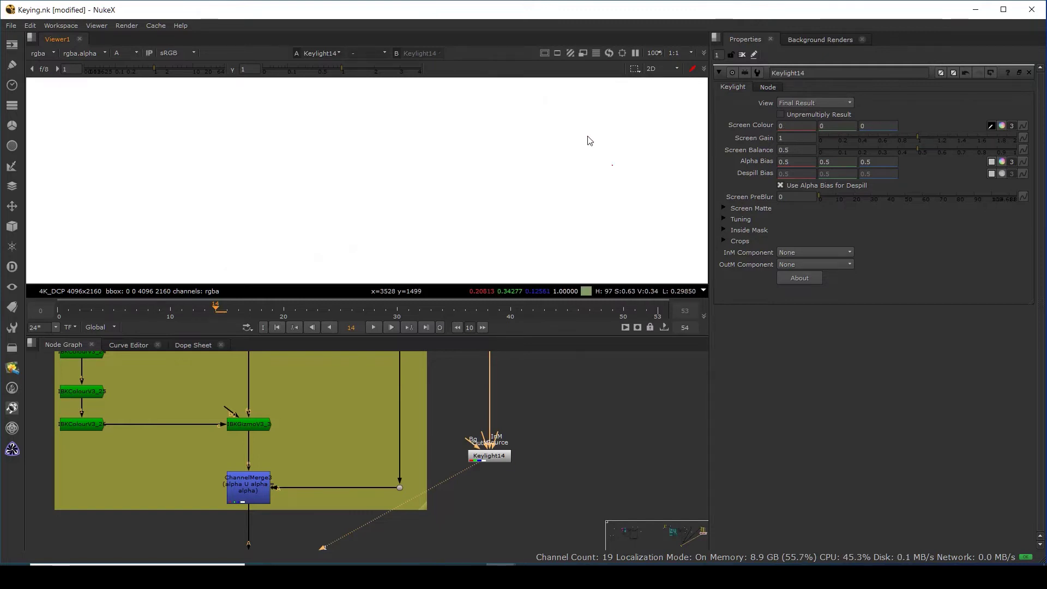
Resample the green beside the upper back hair, setting Keylight's Screen Colour to 0.233765, 0.374756, 0.137573.
left_click(551, 122, "ctrl")
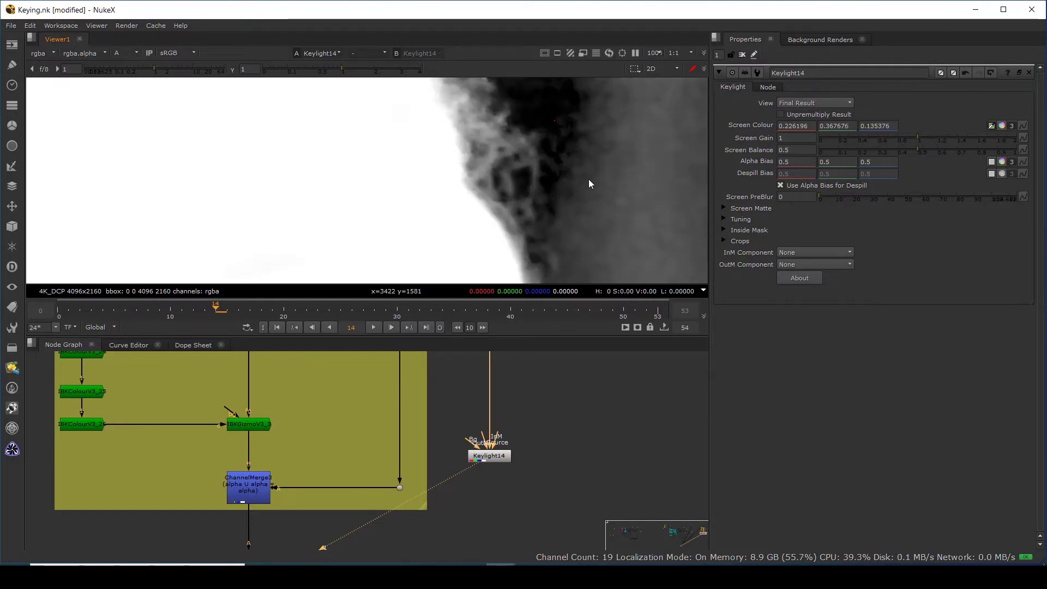
key("minus")
left_click(557, 121, "ctrl")
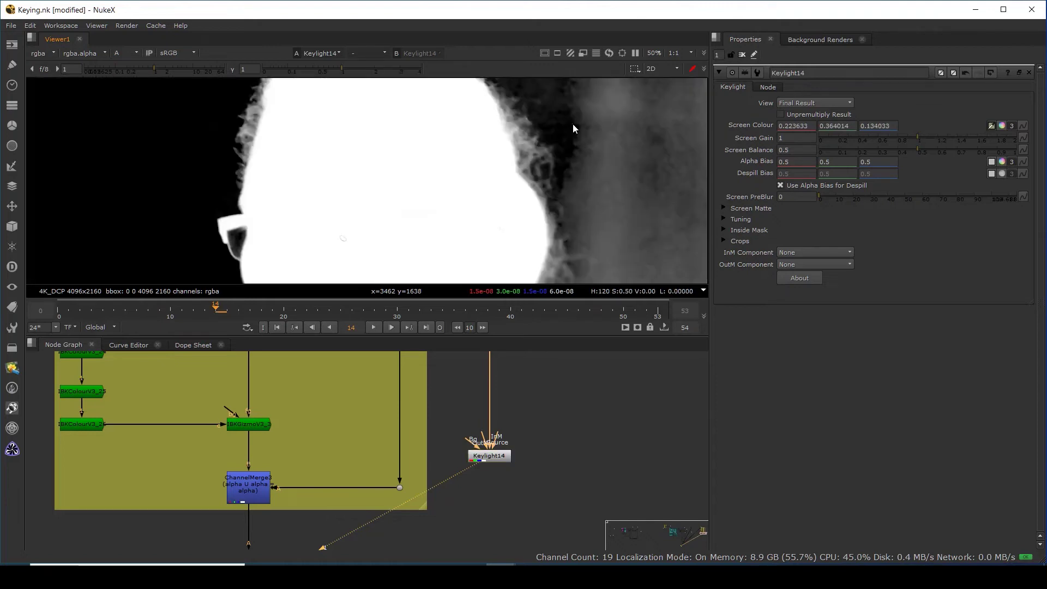
left_click(540, 115, "ctrl")
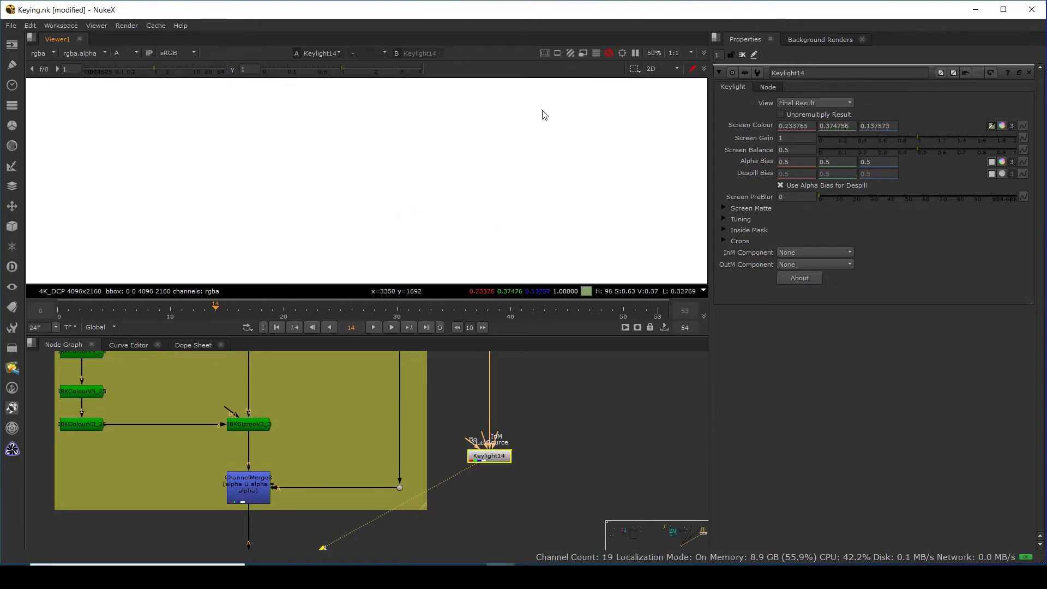
Examine Keylight's alpha around the head, the back hair edge and the uneven screen area behind it.
scroll(555, 152, "up", 1)
middle_click_drag(554, 152, 578, 234)
scroll(582, 135, "up", 3)
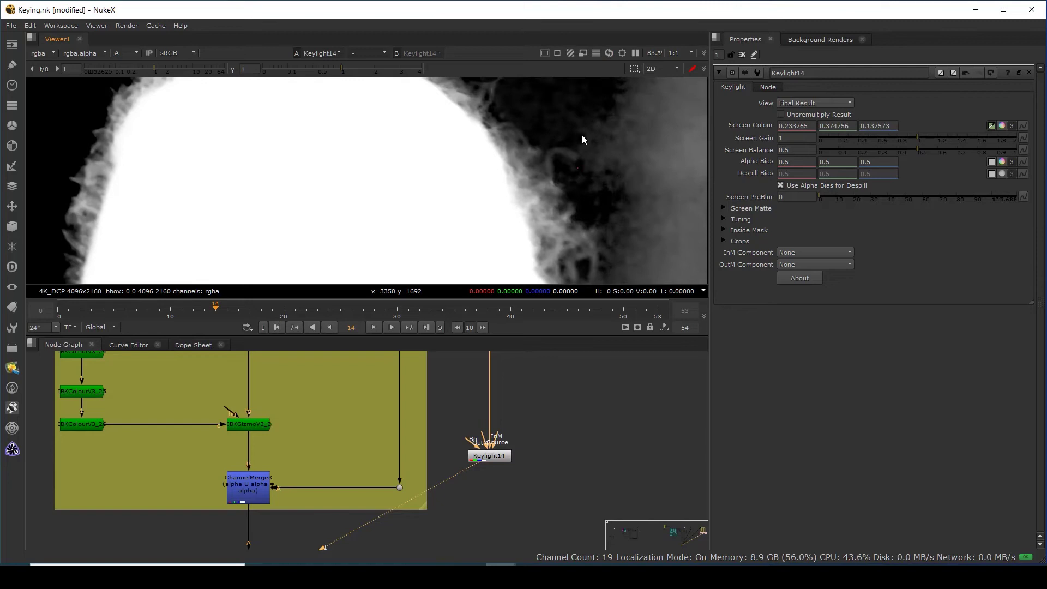
scroll(557, 212, "down", 4)
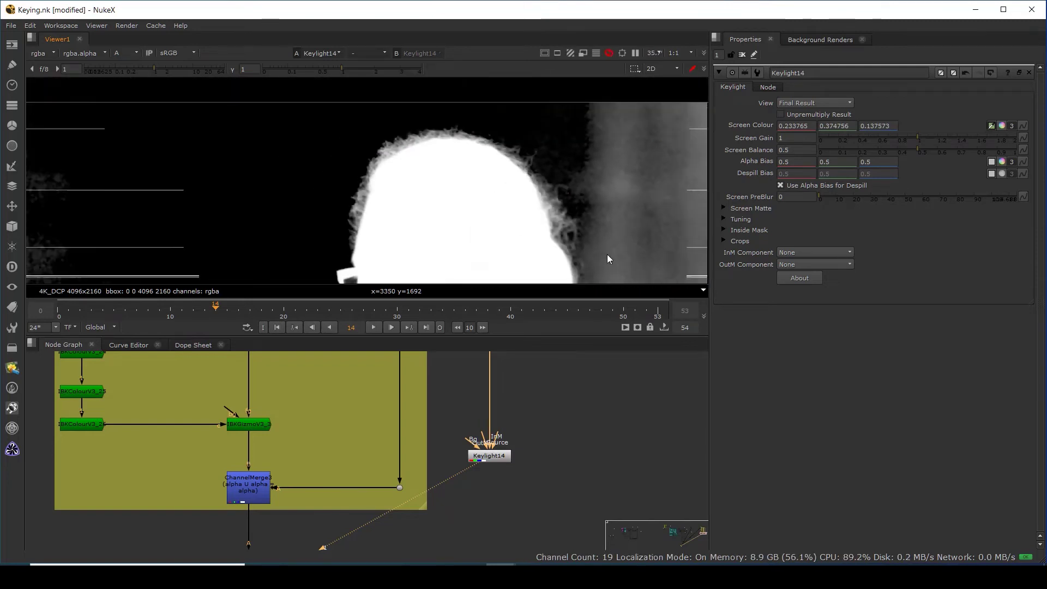
scroll(545, 164, "up", 2)
scroll(518, 180, "up", 1)
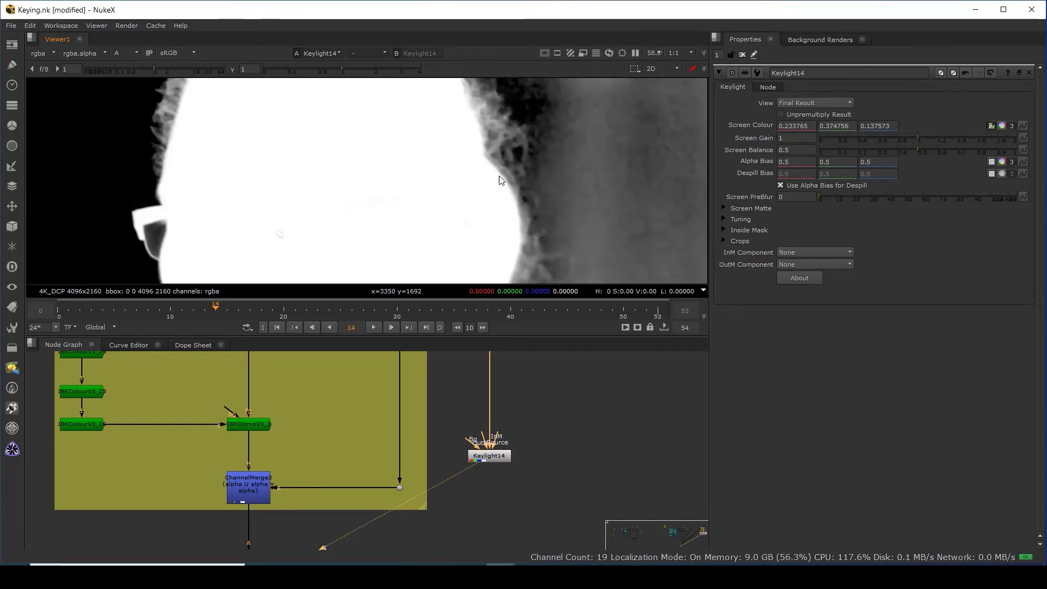
scroll(518, 167, "down", 2)
Shift the checkerboard node slightly and add a Keymix node below the ALPHA PROCESS backdrop.
middle_click_drag(475, 460, 476, 364)
scroll(477, 410, "down", 3)
left_click_drag(486, 469, 495, 483)
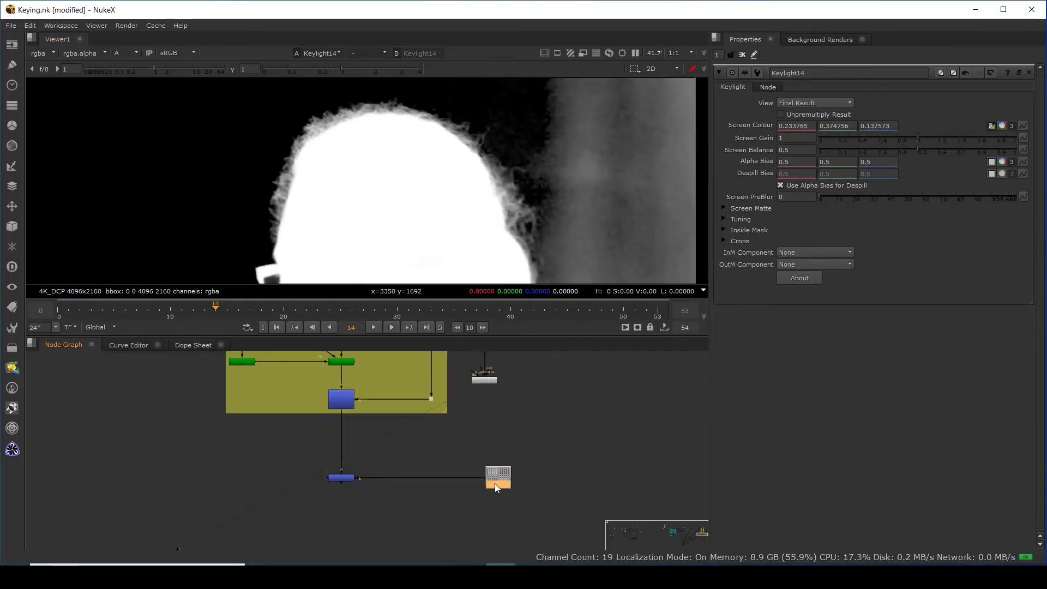
middle_click_drag(402, 448, 474, 486)
left_click(381, 464)
key("Tab")
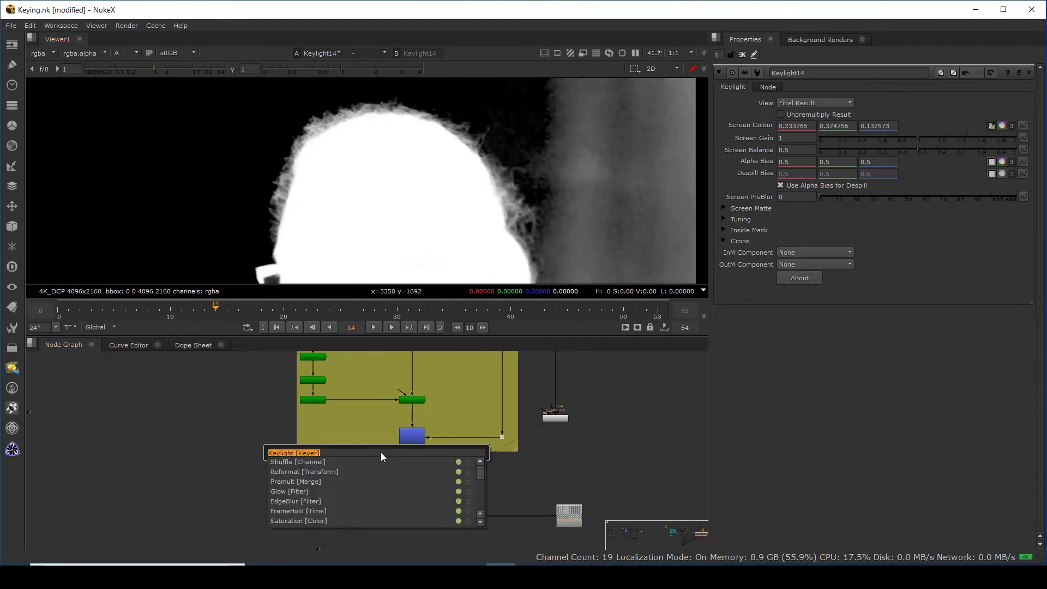
type("key")
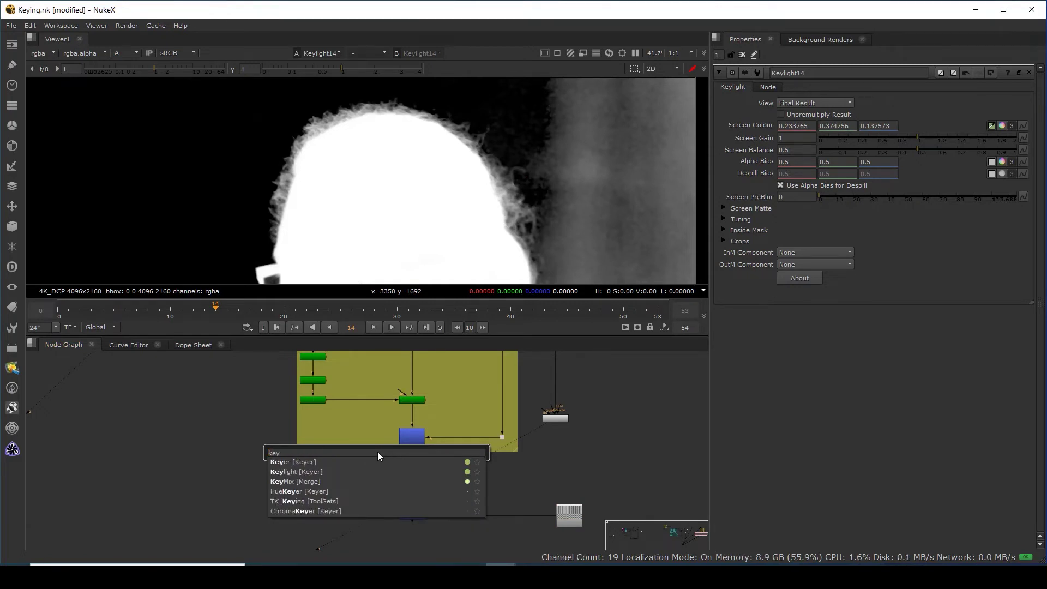
left_click(296, 481)
Place the Keymix clear of the ChannelMerge output pipe and inspect its mask, A and B inputs.
scroll(406, 471, "up", 3)
left_click_drag(378, 460, 416, 468)
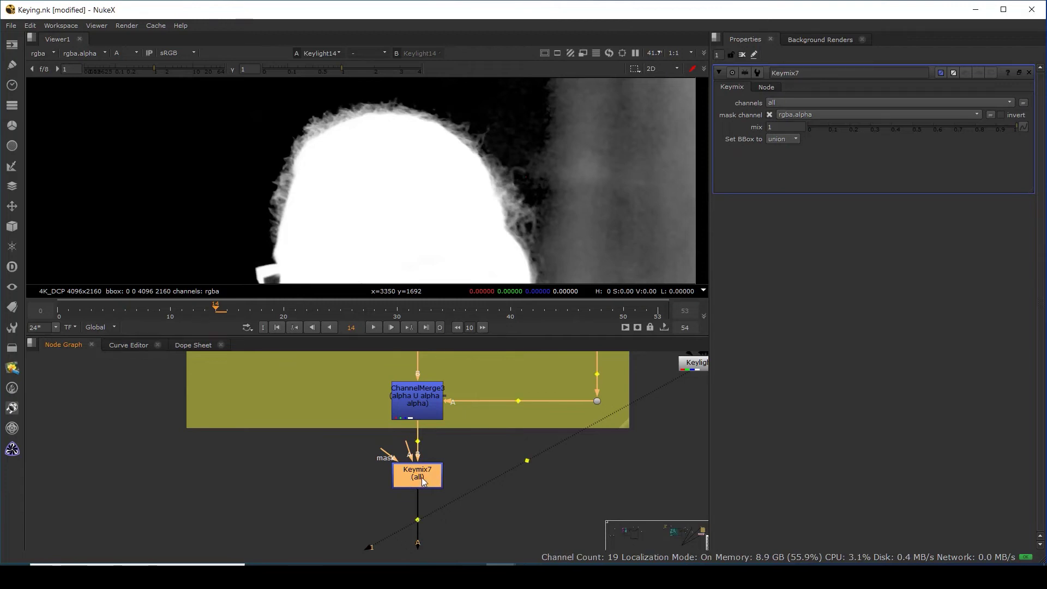
left_click_drag(423, 481, 586, 488)
middle_click_drag(612, 492, 527, 469)
scroll(528, 447, "up", 5)
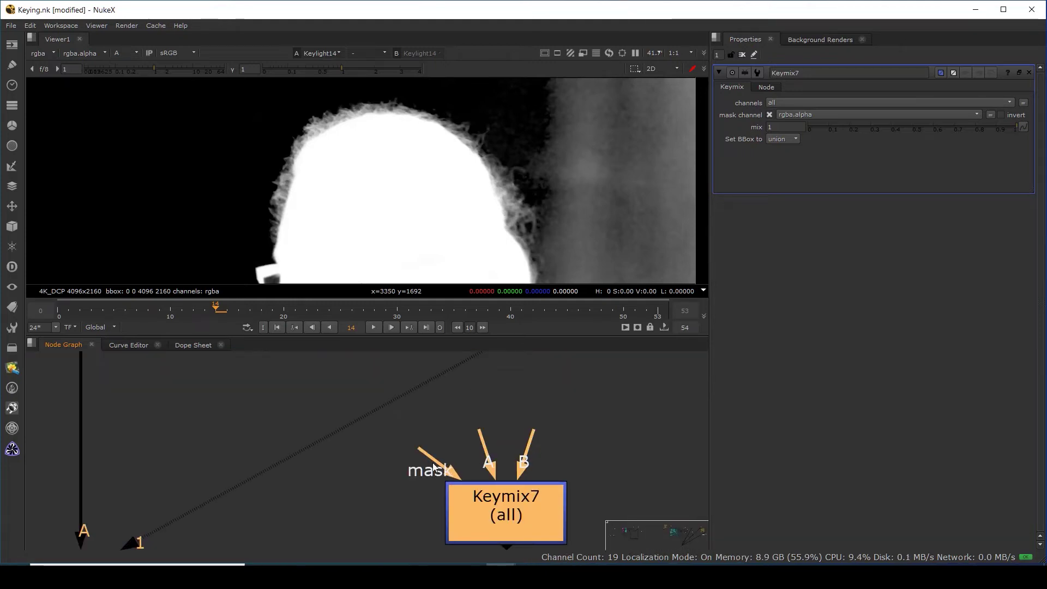
scroll(532, 456, "down", 3)
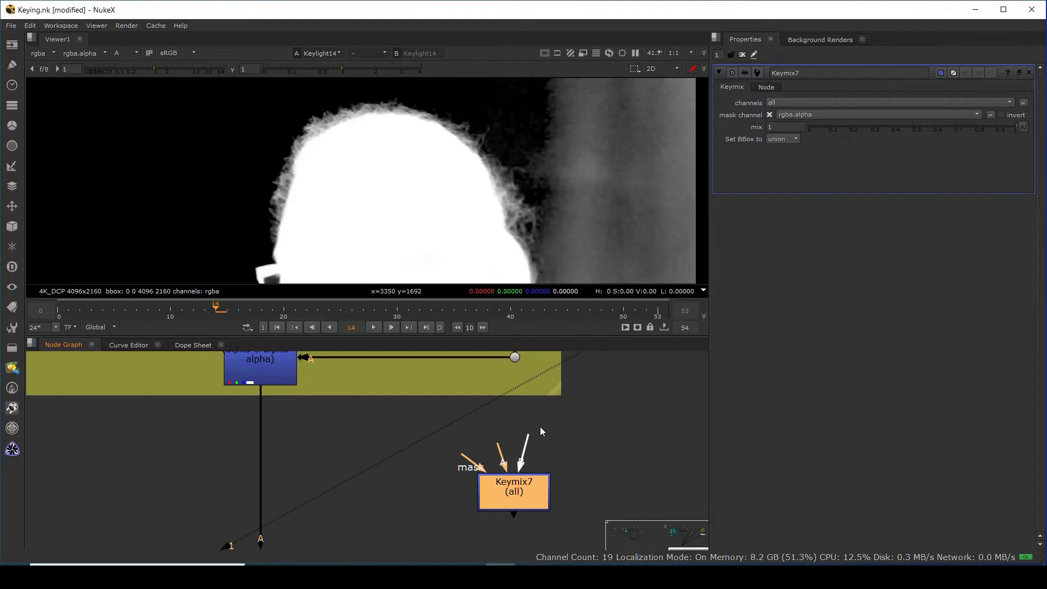
Connect the Keymix's B input to ChannelMerge3 and its A input to the Keylight node.
left_click_drag(528, 436, 381, 449)
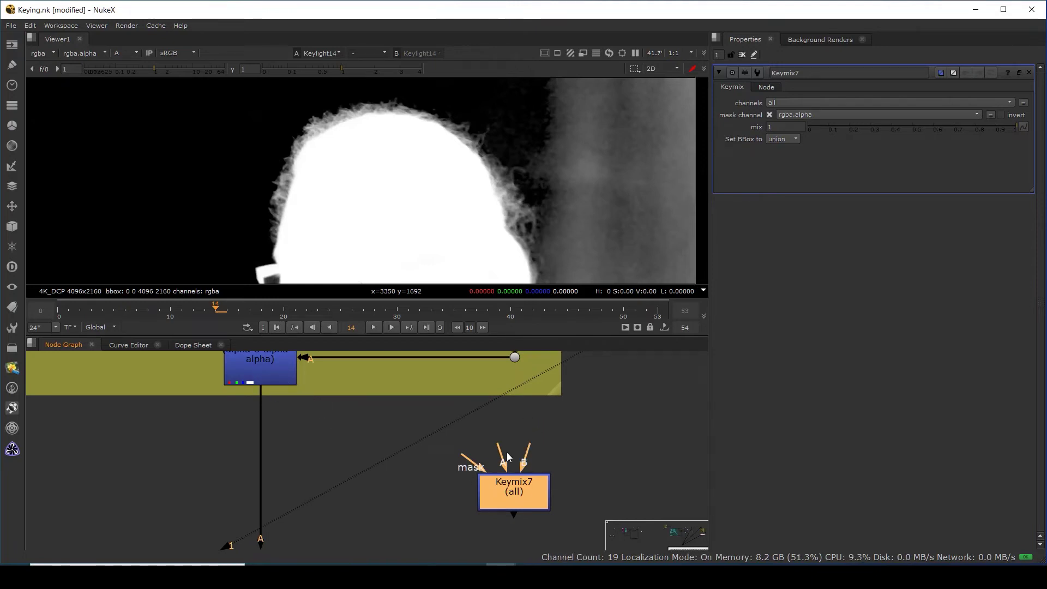
scroll(506, 453, "down", 5)
left_click(449, 485)
left_click_drag(468, 471, 327, 457)
left_click_drag(444, 493, 518, 419)
Compare the Keymix's alpha with ChannelMerge3's and check the Keymix's unconnected mask input.
left_click(450, 507)
key("1")
left_click(325, 441)
key("1")
left_click(455, 513)
key("1")
scroll(444, 497, "up", 3)
left_click_drag(461, 490, 449, 436)
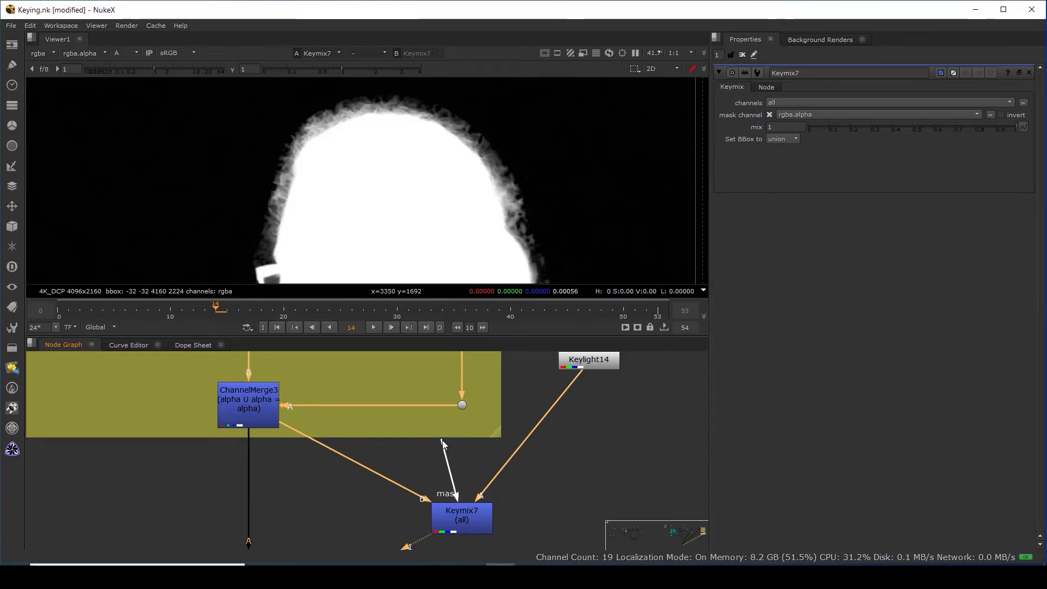
left_click(581, 365)
left_click(244, 394)
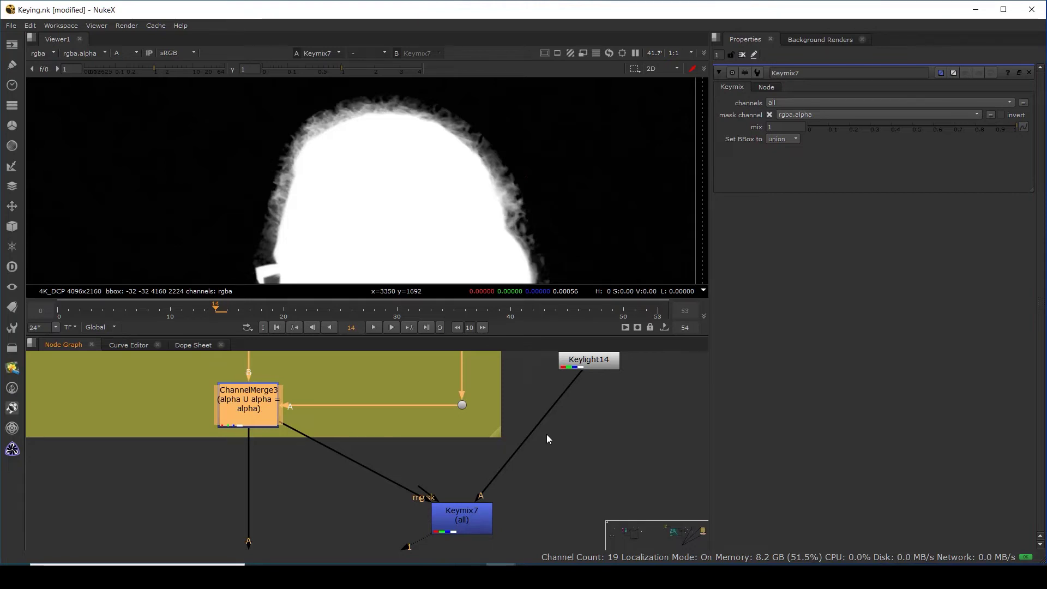
Add a Merge (over) node with B from ChannelMerge3 and A from Keylight, and display its output.
scroll(524, 490, "down", 3)
left_click(560, 484)
key("m")
scroll(560, 483, "up", 2)
mouse_move(518, 479)
left_mouse_down()
mouse_move(323, 463)
mouse_move(271, 427)
left_mouse_up()
left_click_drag(551, 459, 566, 384)
key("1")
Compare the alphas of the Keylight, ChannelMerge3 and Merge (over) nodes around the head and background.
left_click(569, 495)
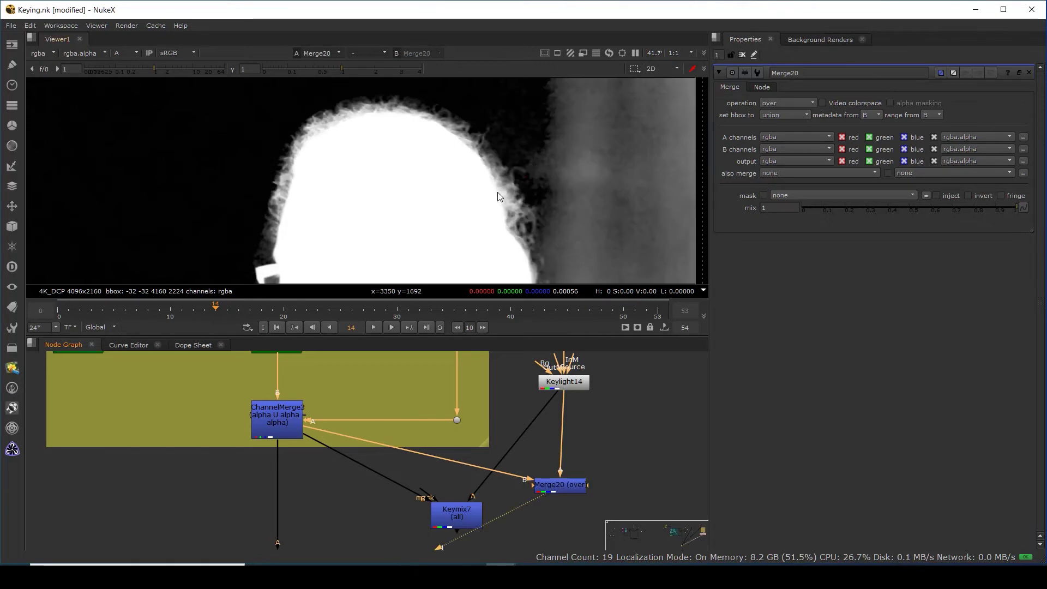
key("1")
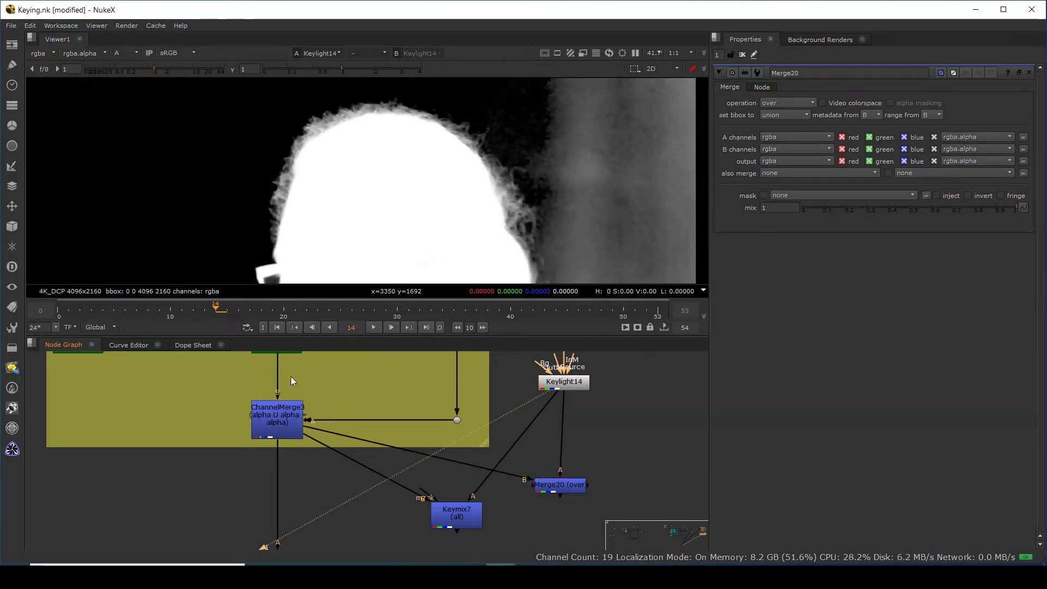
left_click(289, 410)
key("1")
scroll(588, 178, "down", 1)
left_click_drag(563, 490, 577, 489)
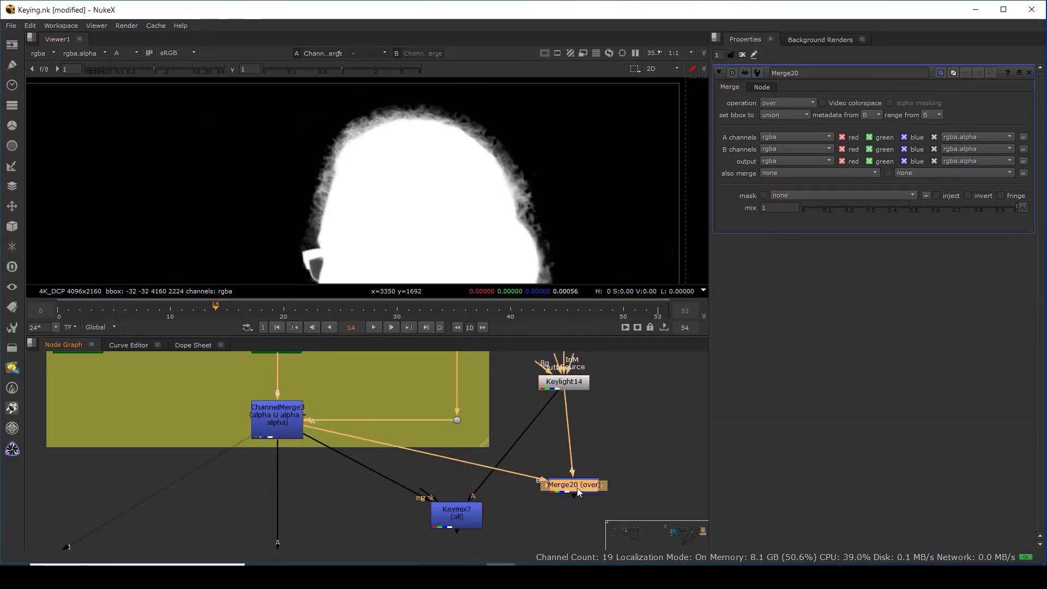
key("1")
scroll(625, 164, "down", 5)
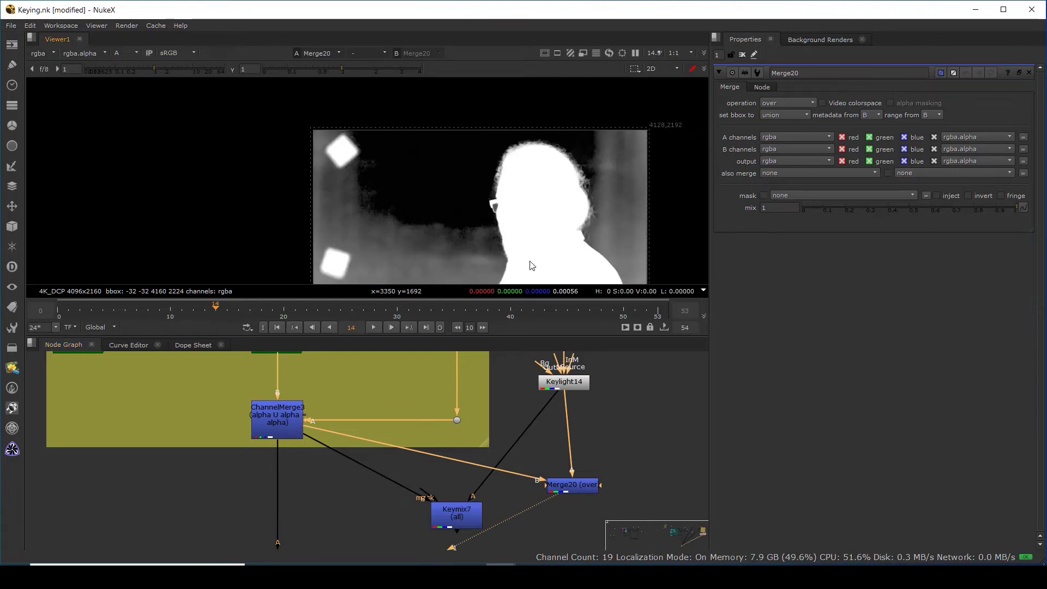
left_click(581, 493)
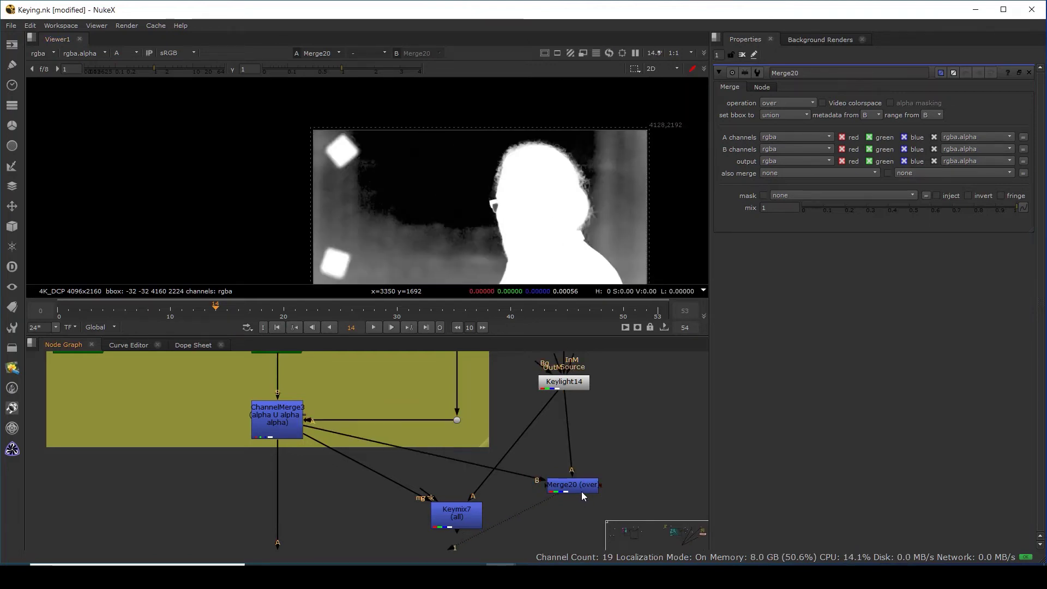
Assign ChannelMerge3 to viewer input 1 and the Keymix to viewer input 2, and toggle between their alphas.
left_click(466, 513)
key("1")
left_click(280, 420)
key("1")
left_click(465, 513)
key("2")
left_click(461, 457)
key("1")
key("2")
key("1")
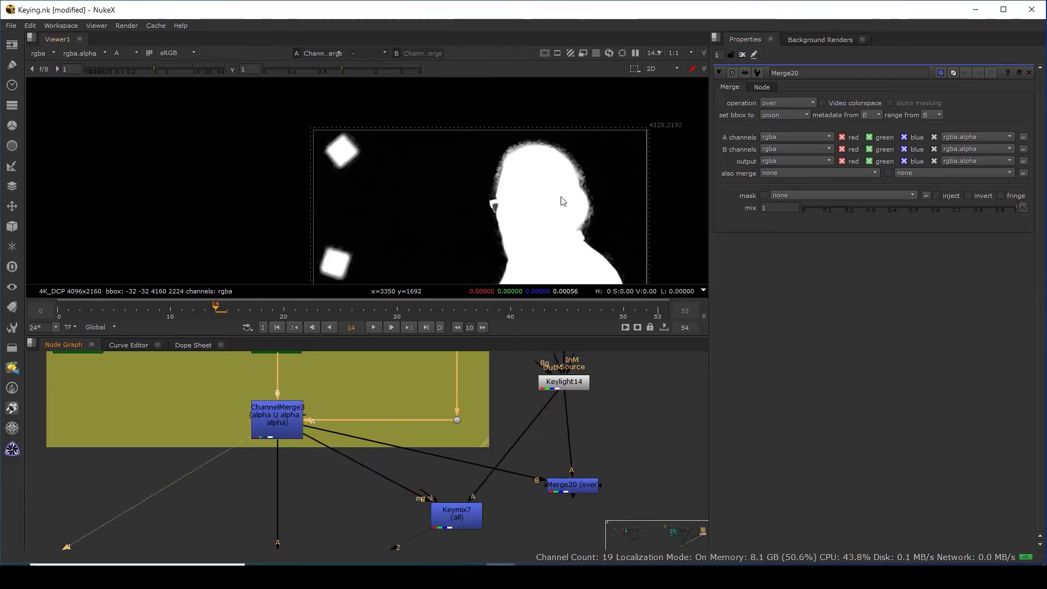
key("2")
Check the Keymix's free mask input and add a Roto node beside the Keymix.
scroll(454, 505, "up", 3)
scroll(489, 493, "down", 1)
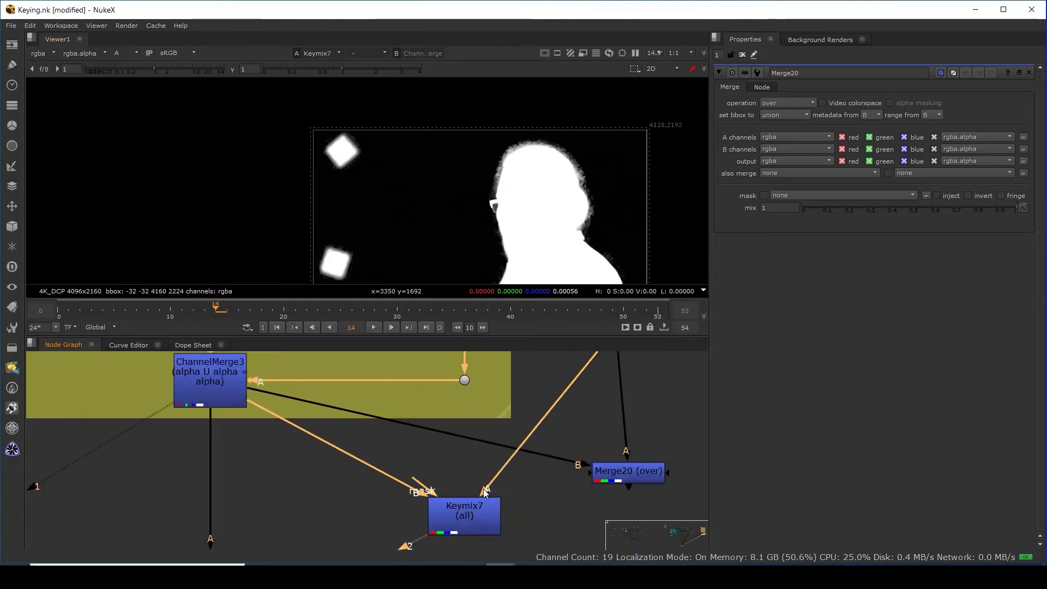
left_click_drag(441, 493, 431, 452)
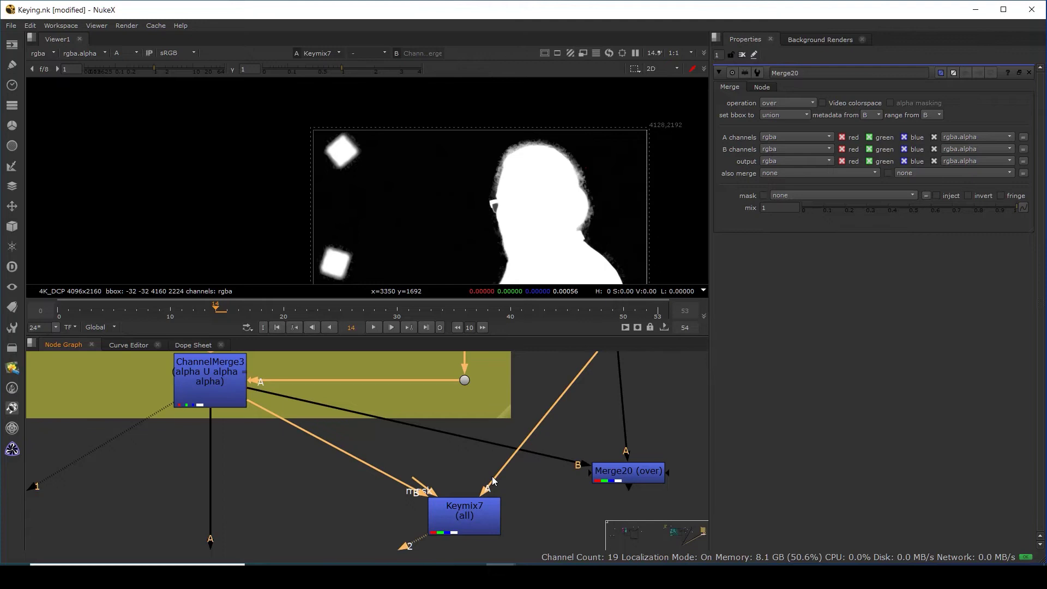
left_click(544, 498)
key("o")
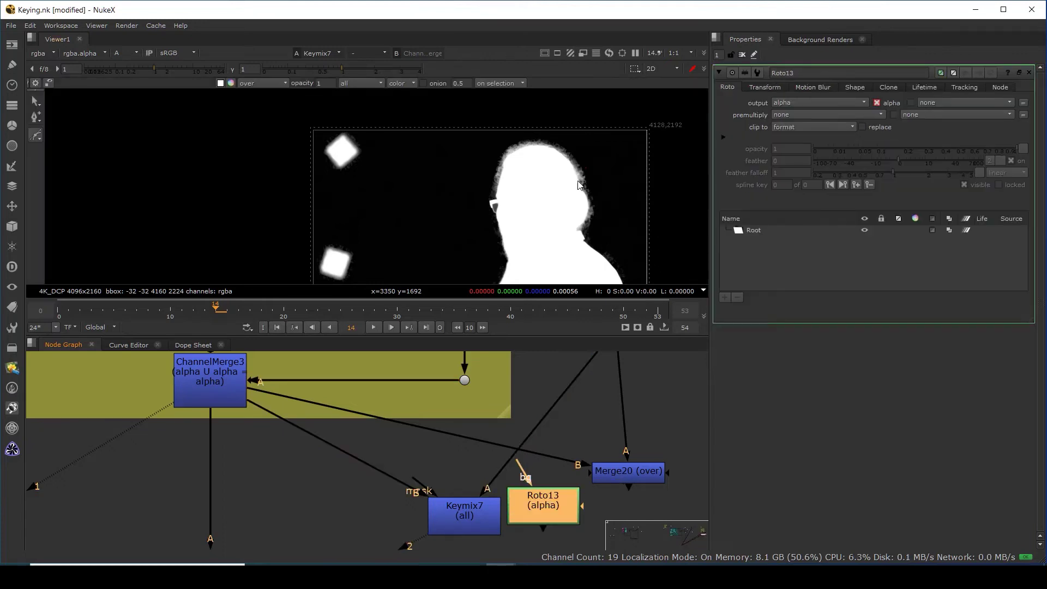
Inspect the Keymix alpha around the head's hair edge and display the Keylight node's alpha for comparison.
scroll(586, 185, "up", 2)
scroll(587, 176, "up", 3)
key("space")
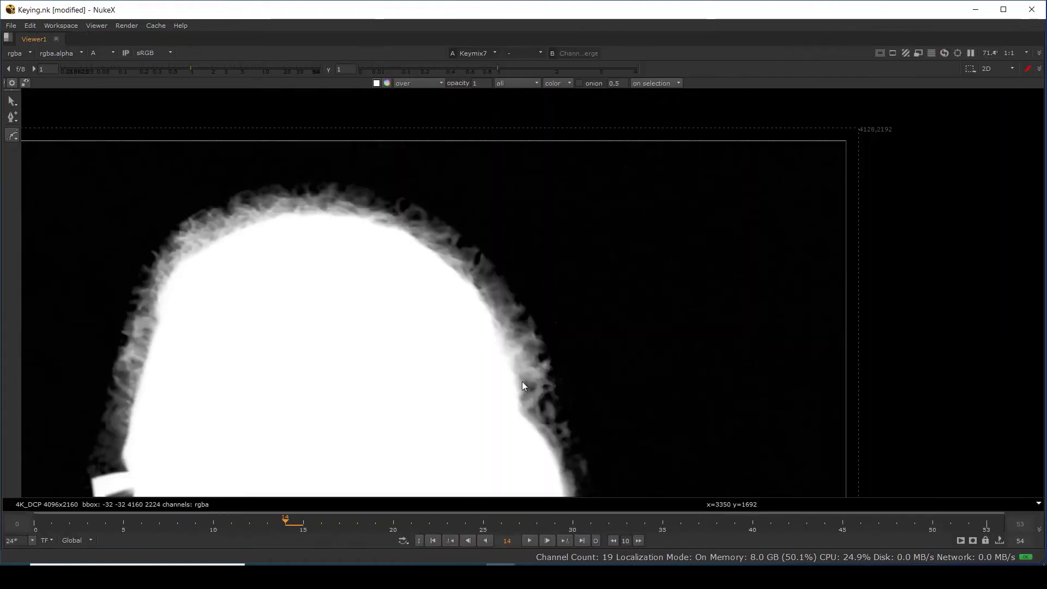
scroll(522, 381, "down", 3)
key("space")
scroll(565, 428, "down", 4)
middle_click_drag(600, 380, 567, 428)
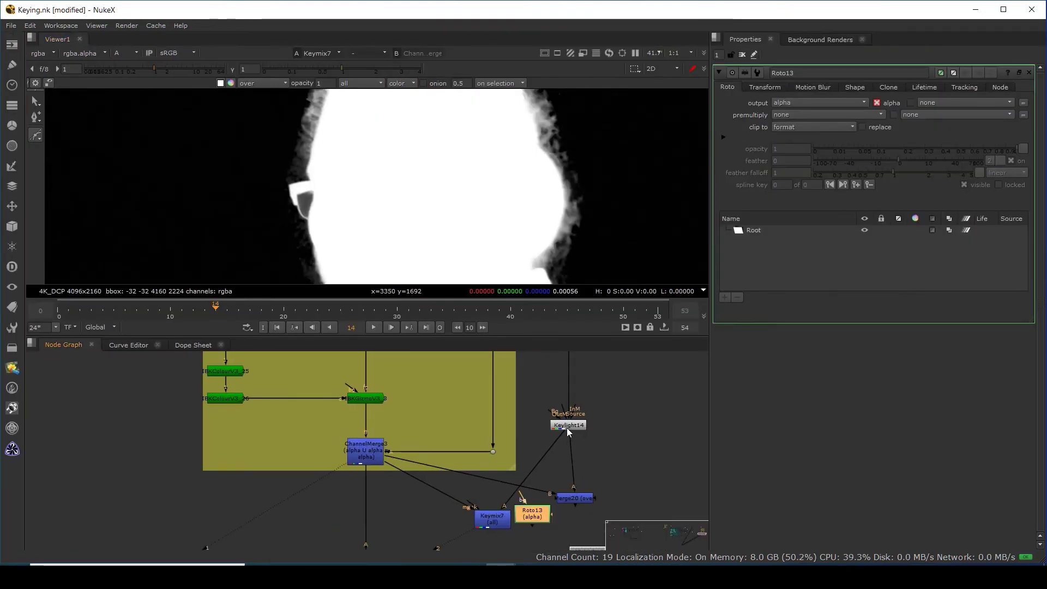
left_click(567, 426)
key("1")
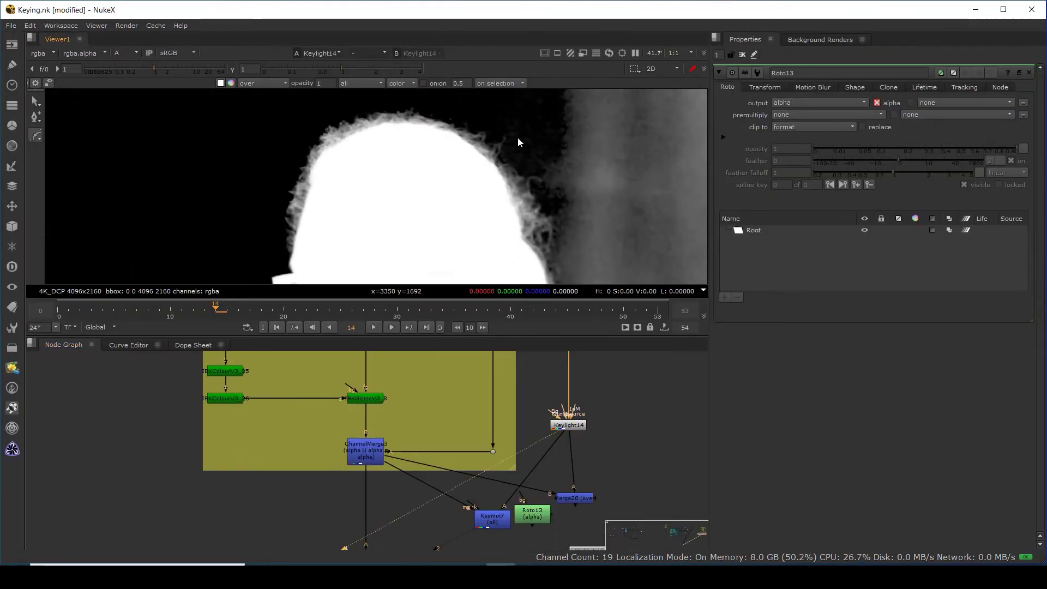
Draw a closed Bezier roto shape around the hair detail at the back of the man's head.
left_click(511, 148)
left_click(486, 182)
left_click(487, 226)
left_click(508, 251)
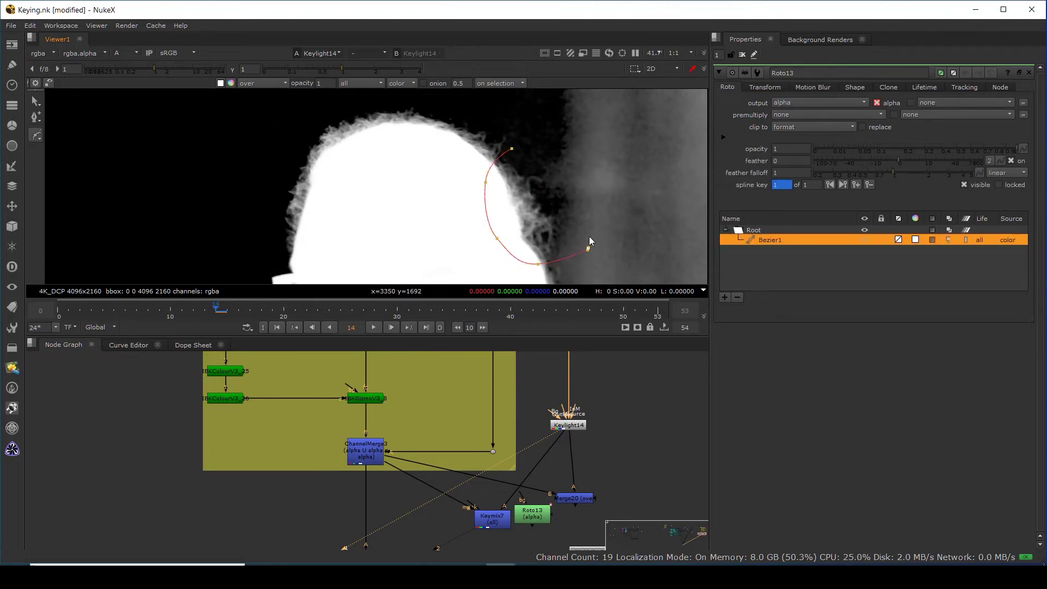
key("Return")
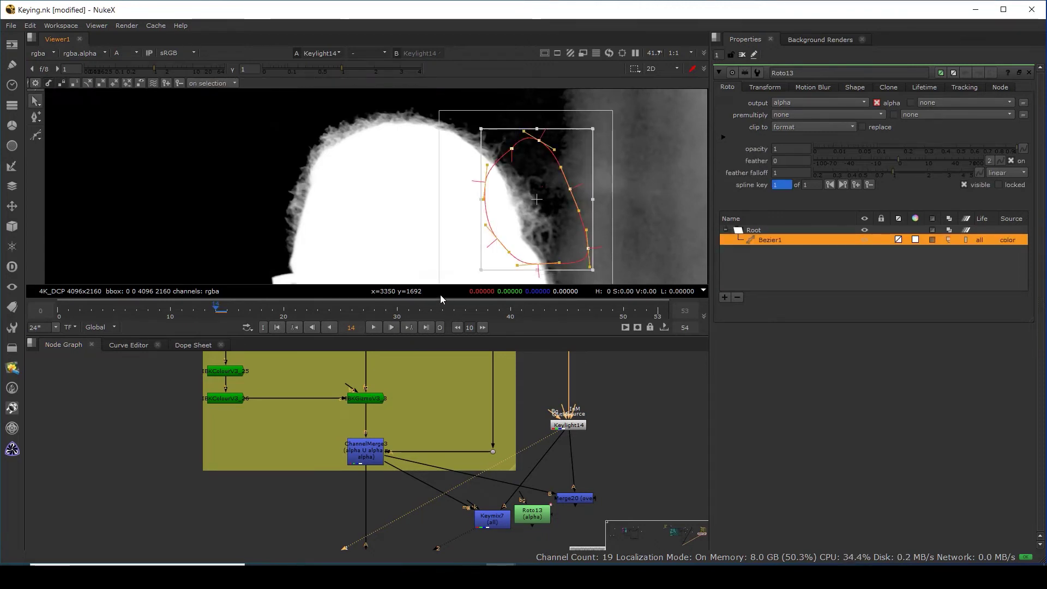
Expand the Bezier's feather outward around all its points to give the roto shape a soft edge.
key("e")
key("e")
key("e")
key("e")
key("e")
key("e")
key("e")
key("e")
mouse_move(542, 215)
left_mouse_down()
mouse_move(530, 221)
mouse_move(541, 215)
left_mouse_up()
Display the Keymix output and connect its mask input to the Roto node, comparing the alpha with and without the mask.
middle_click_drag(592, 491, 580, 411)
mouse_move(525, 437)
left_mouse_down()
mouse_move(525, 462)
mouse_move(535, 450)
left_mouse_up()
left_click(466, 425)
left_click(480, 442)
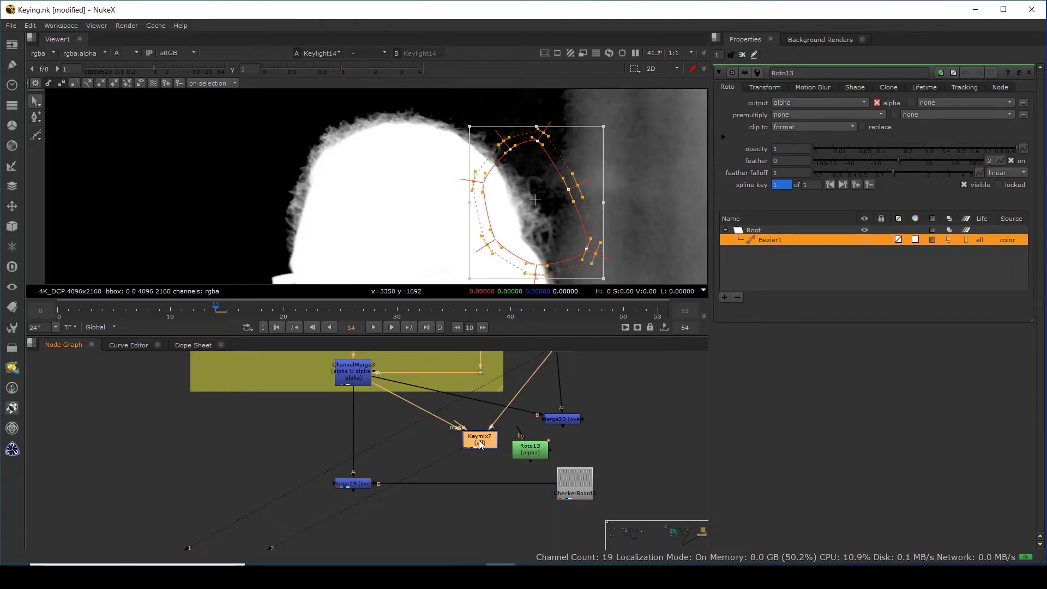
key("1")
left_click_drag(492, 432, 529, 449)
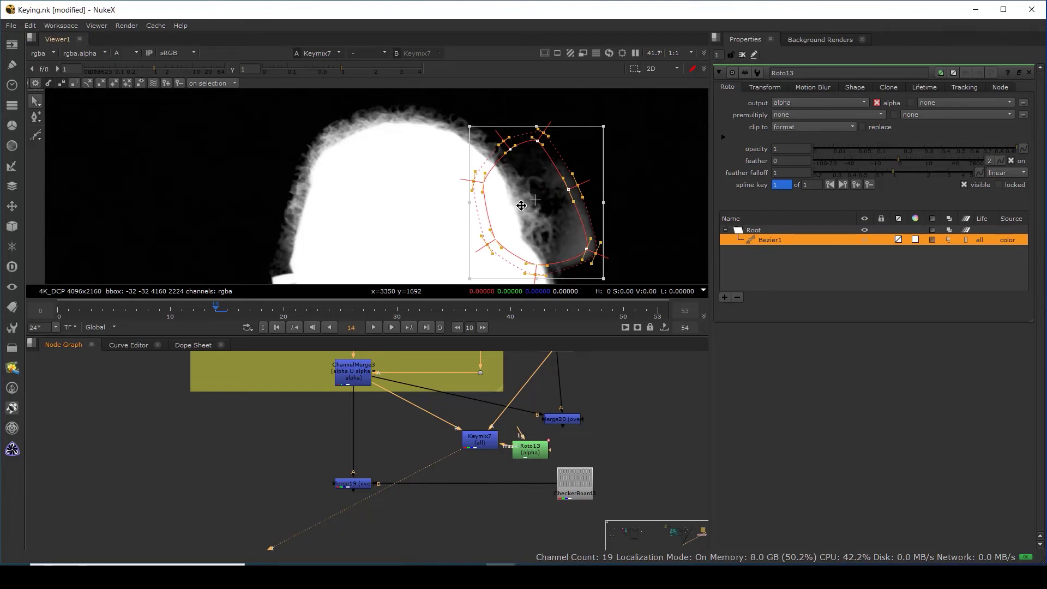
left_click_drag(504, 446, 501, 465)
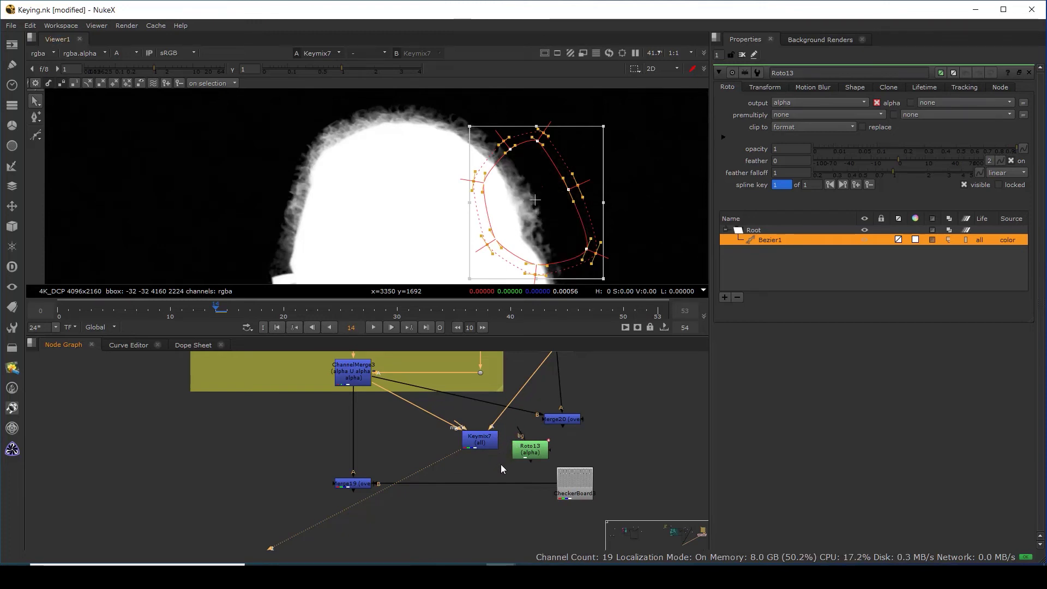
left_click_drag(464, 427, 531, 453)
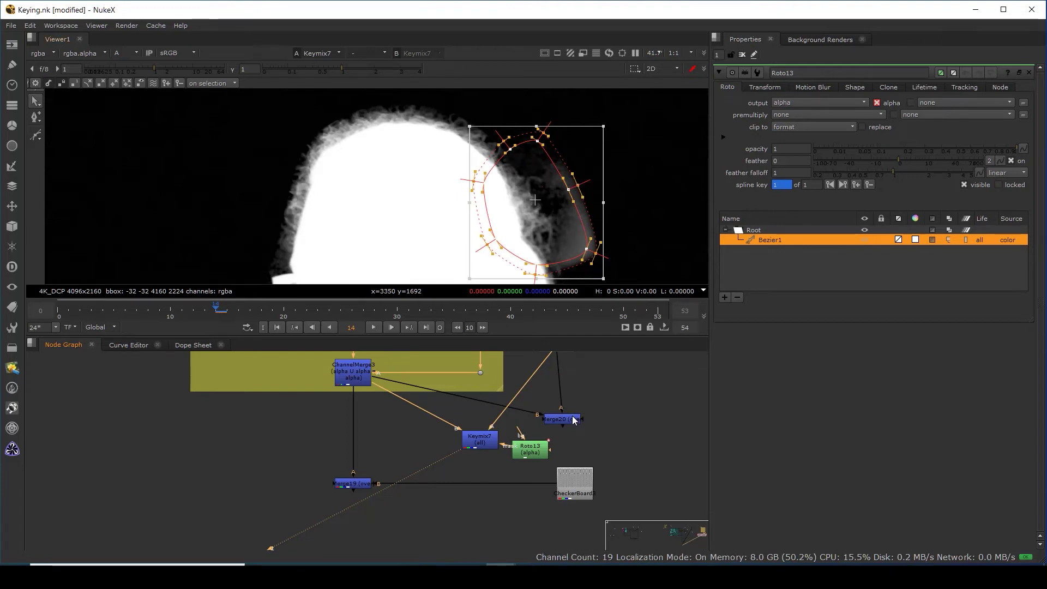
Display the Keylight alpha and delete the Merge (over) node that combines ChannelMerge3 with Keylight.
middle_click_drag(571, 401, 562, 455)
left_click(556, 403)
key("1")
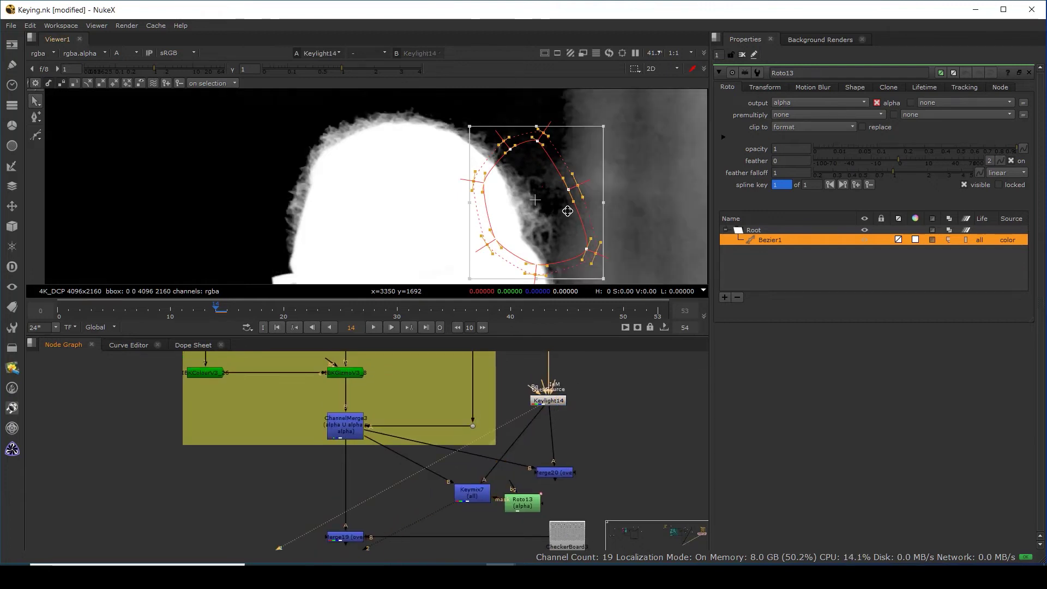
left_click_drag(553, 475, 570, 466)
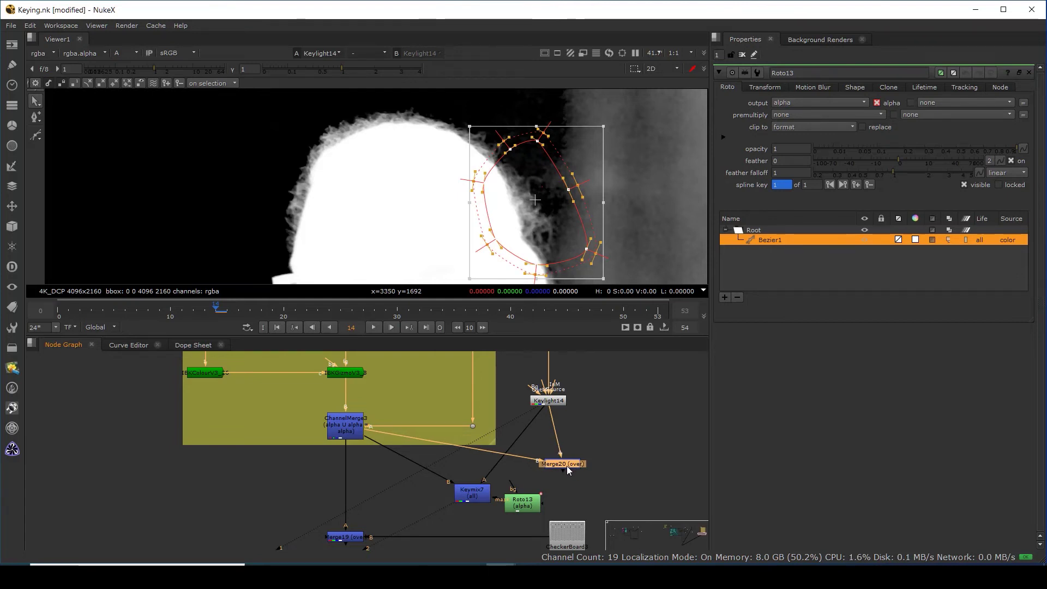
key("Delete")
Move the Keymix directly under ChannelMerge3 and align the Roto and Keylight nodes on opposite sides of it.
scroll(570, 456, "down", 3)
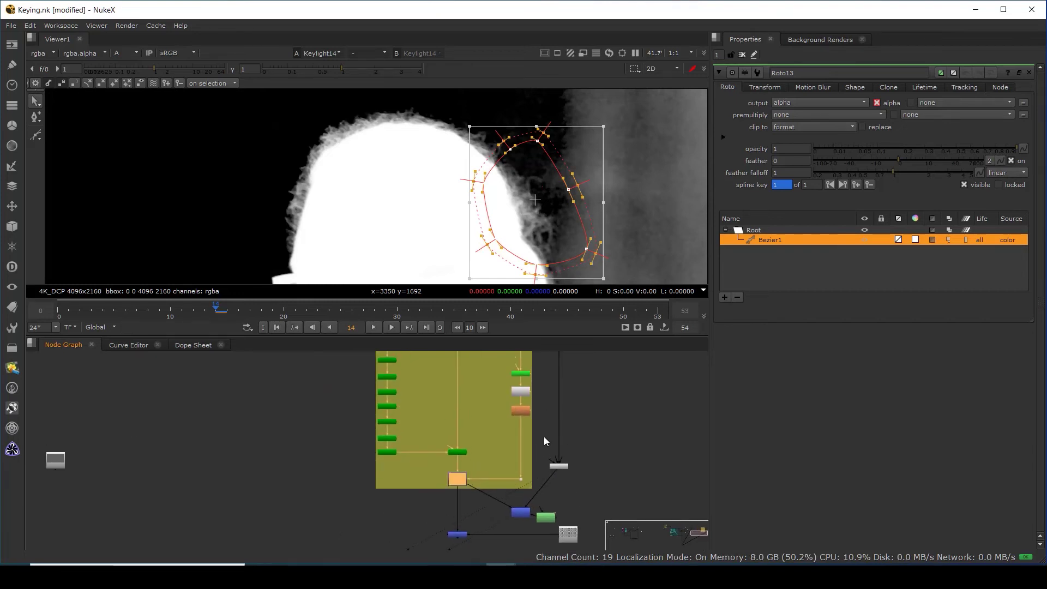
middle_click_drag(544, 442, 533, 548)
middle_click_drag(542, 505, 518, 366)
left_click_drag(508, 497, 528, 492)
scroll(523, 472, "up", 3)
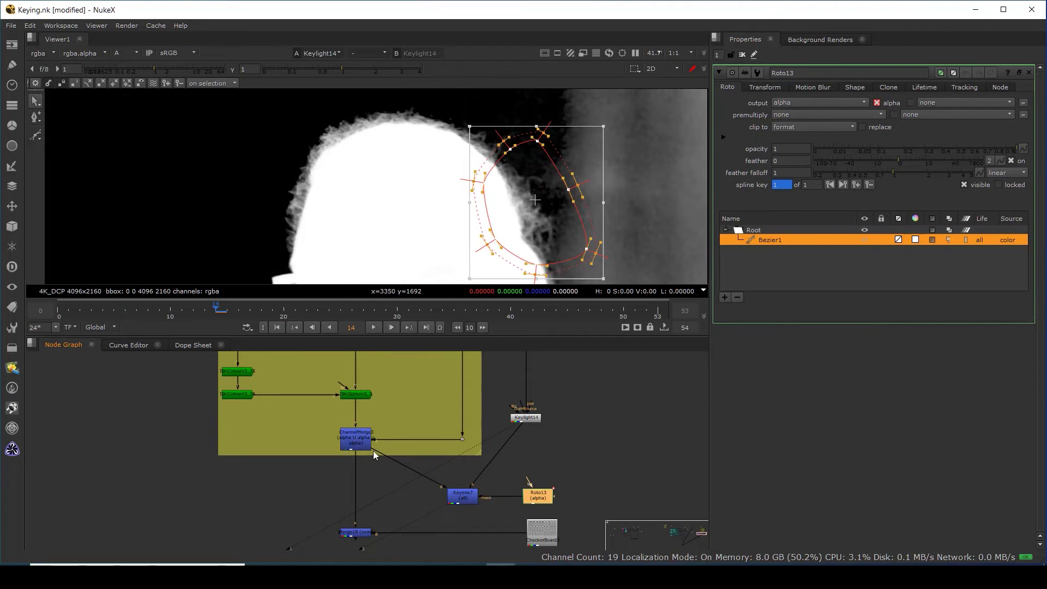
left_click_drag(465, 501, 360, 493)
left_click_drag(538, 495, 232, 488)
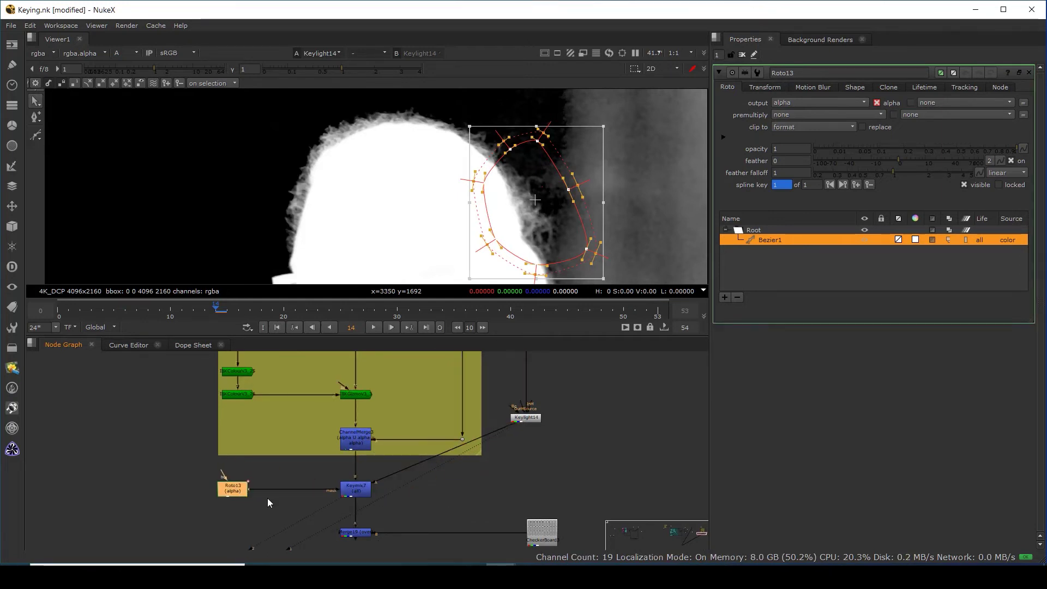
left_click_drag(525, 419, 525, 494)
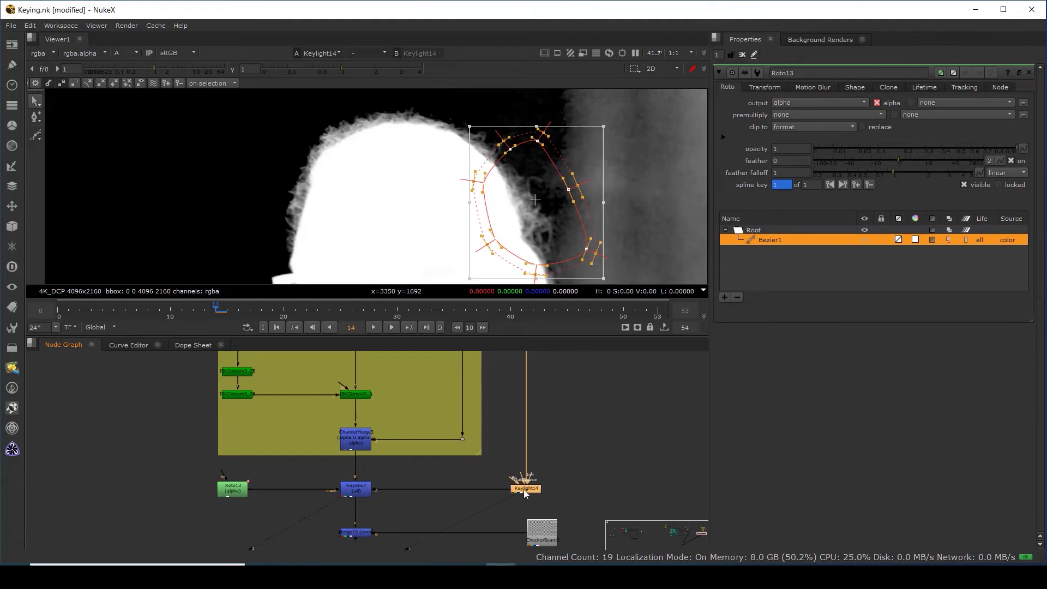
left_click_drag(241, 493, 183, 493)
View the Roto matte and the Keymix alpha, close the open node properties, and examine the masked area beside the hair.
key("1")
left_click(421, 430)
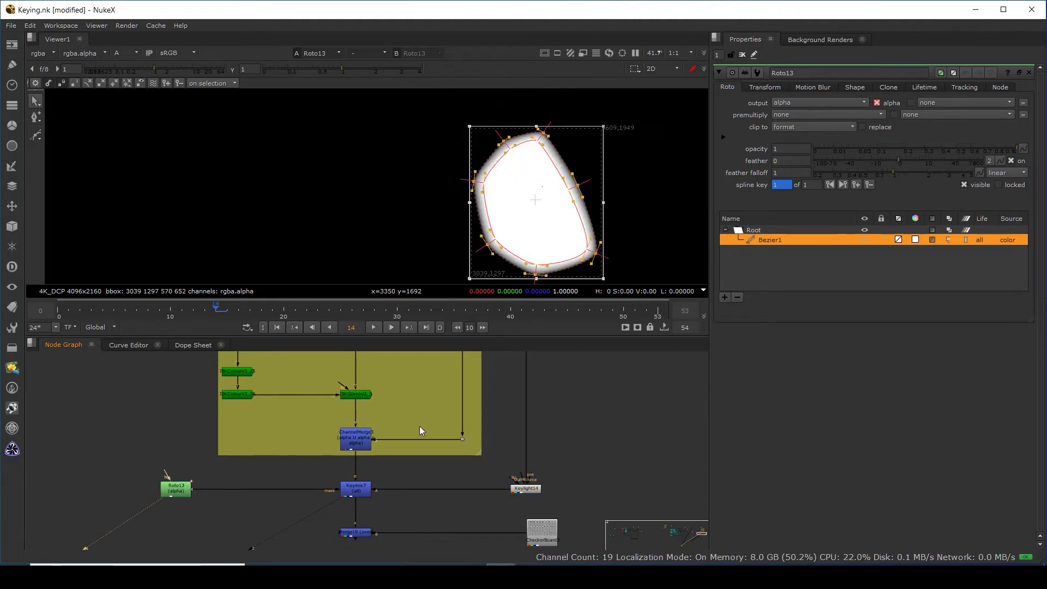
left_click(355, 489)
key("1")
scroll(584, 246, "up", 3)
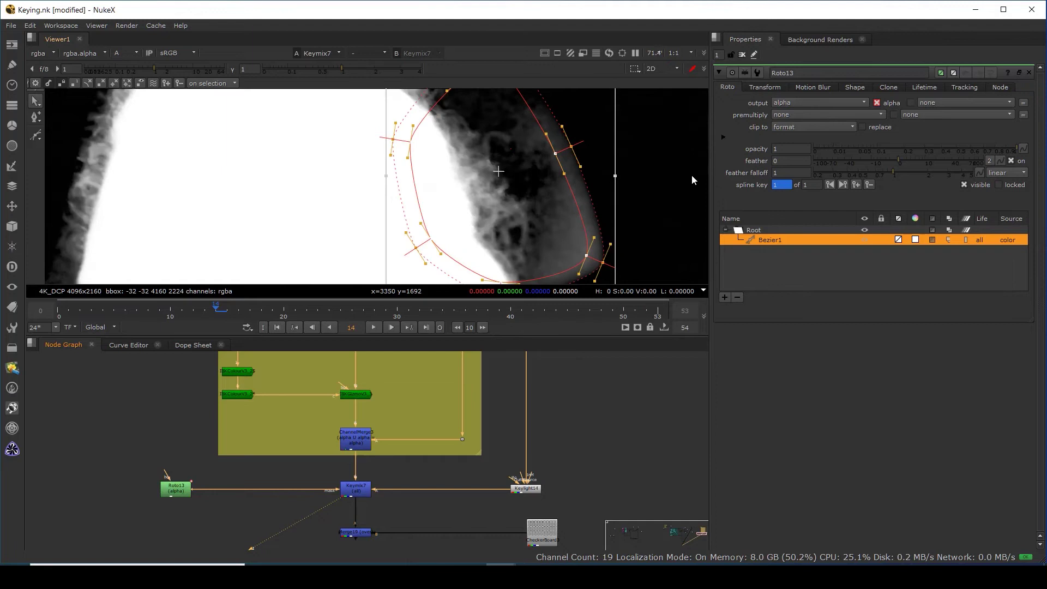
left_click(742, 55)
scroll(564, 199, "down", 5)
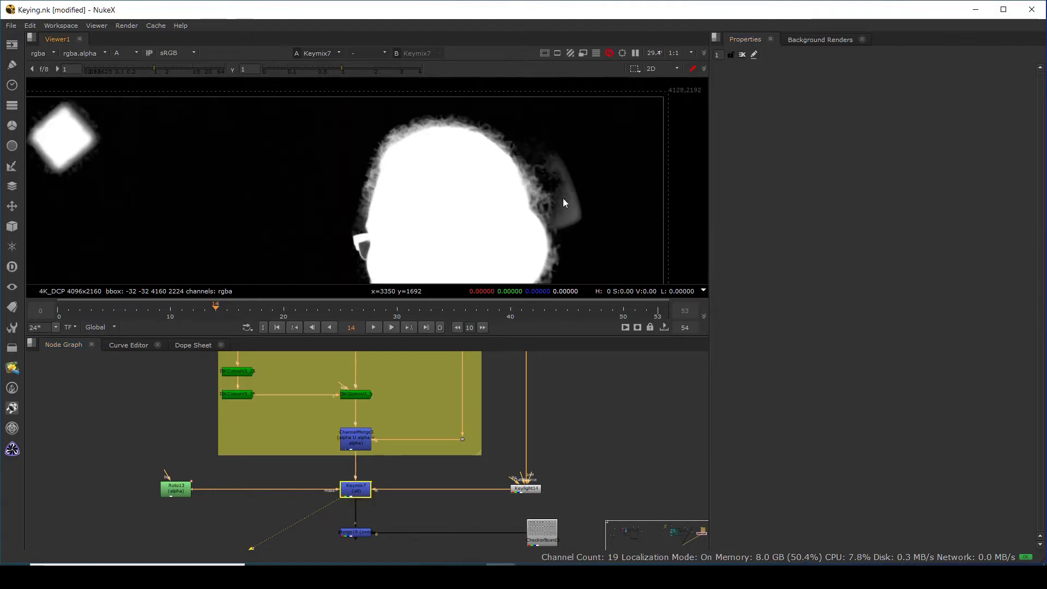
scroll(565, 198, "up", 5)
scroll(565, 202, "up", 3)
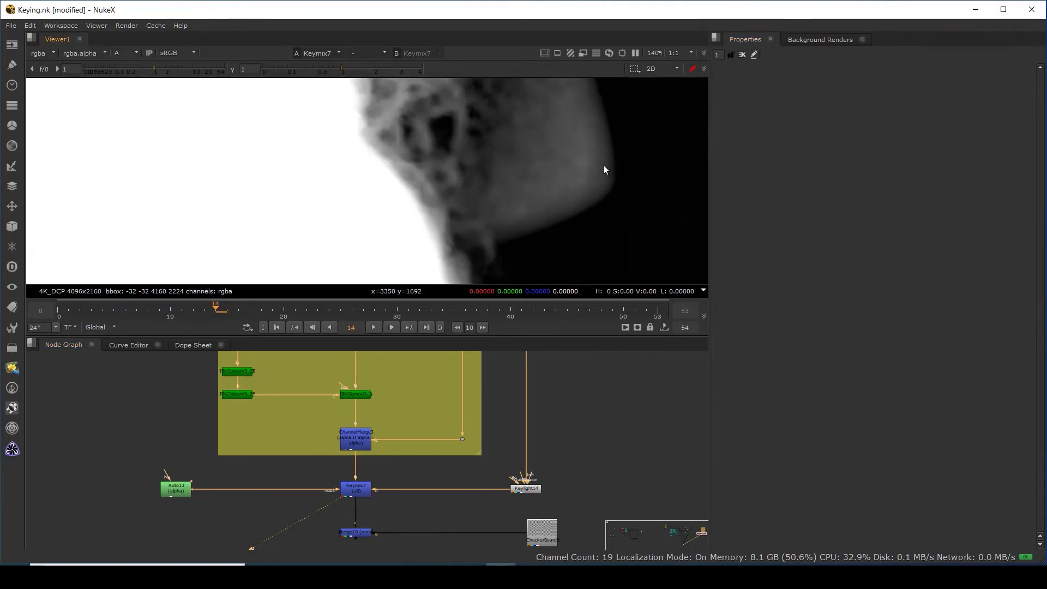
middle_click_drag(584, 150, 575, 173)
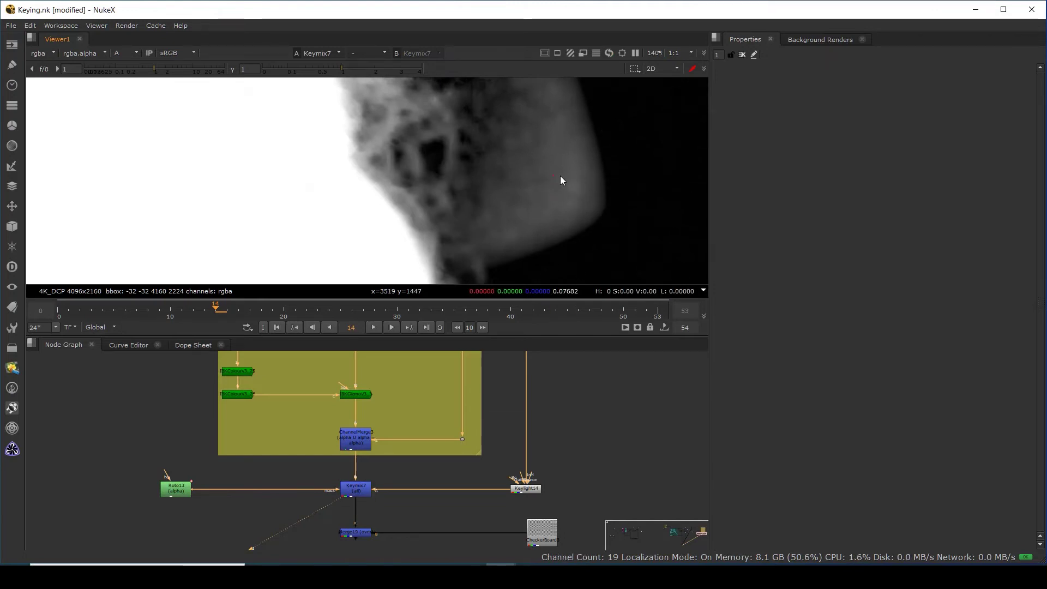
Display the checkerboard composite in colour and lower the viewer gamma to 0.41 to check the hair edge.
left_click_drag(571, 121, 530, 174)
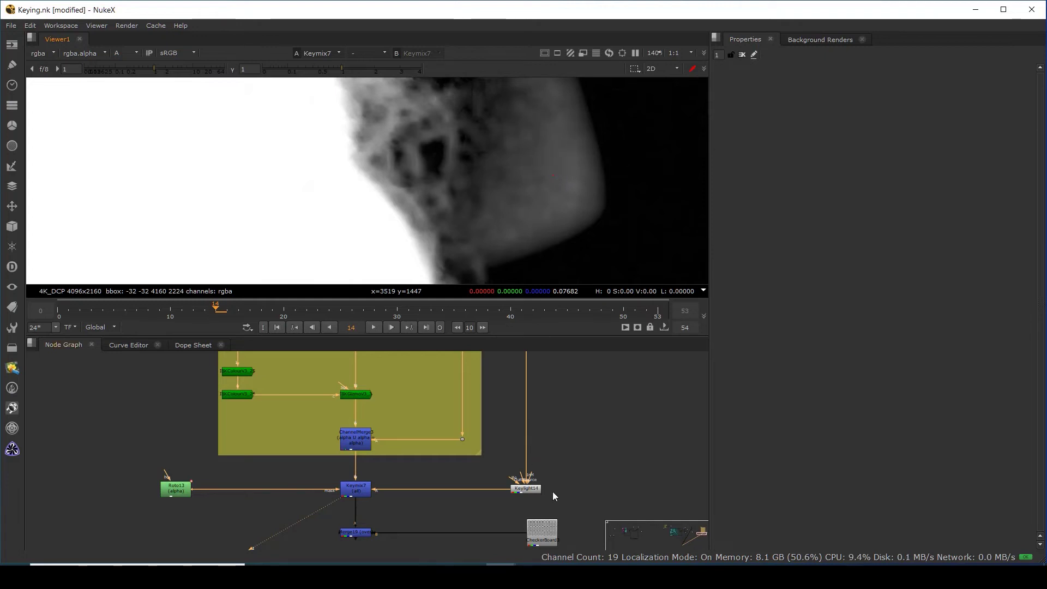
middle_click_drag(551, 492, 583, 398)
left_click(390, 440)
key("1")
key("a")
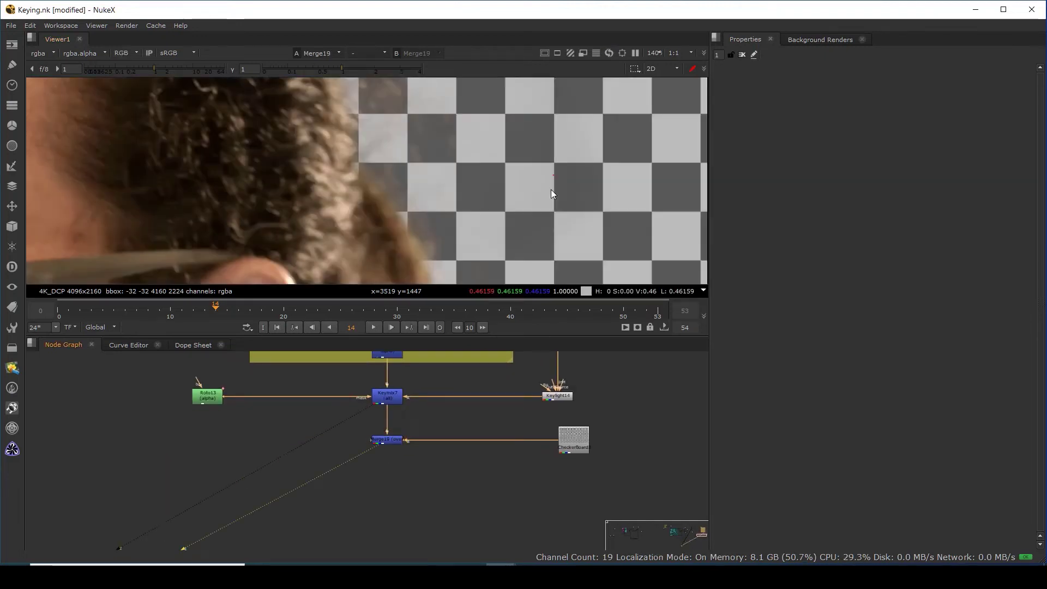
left_click_drag(337, 68, 313, 73)
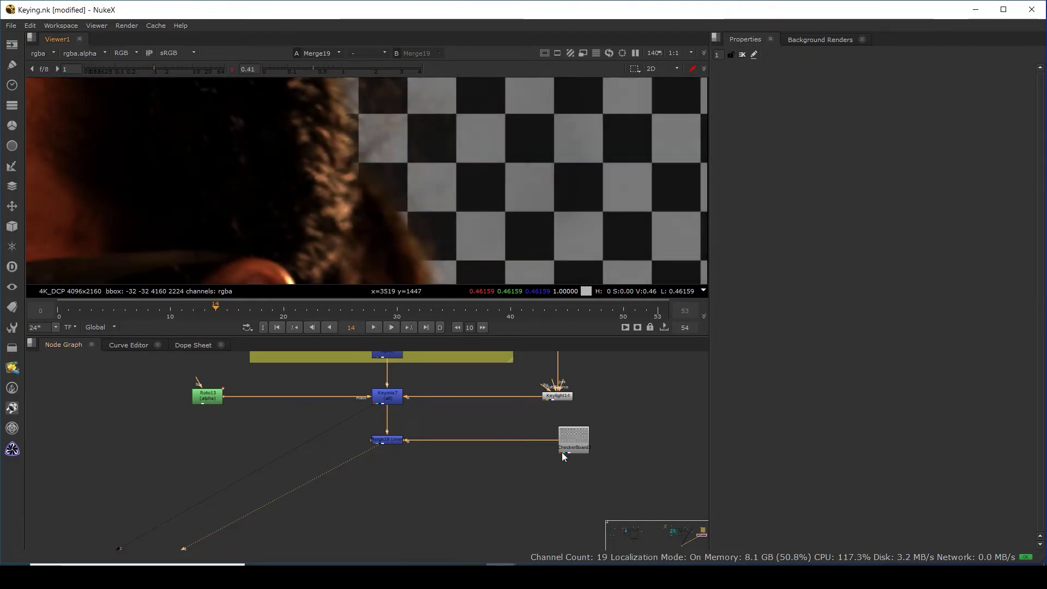
Compare the Keylight and Keymix outputs at the lowered gamma, examining their alphas up close and across the full frame.
middle_click_drag(550, 402, 541, 467)
left_click(547, 460)
key("1")
left_click(382, 467)
key("1")
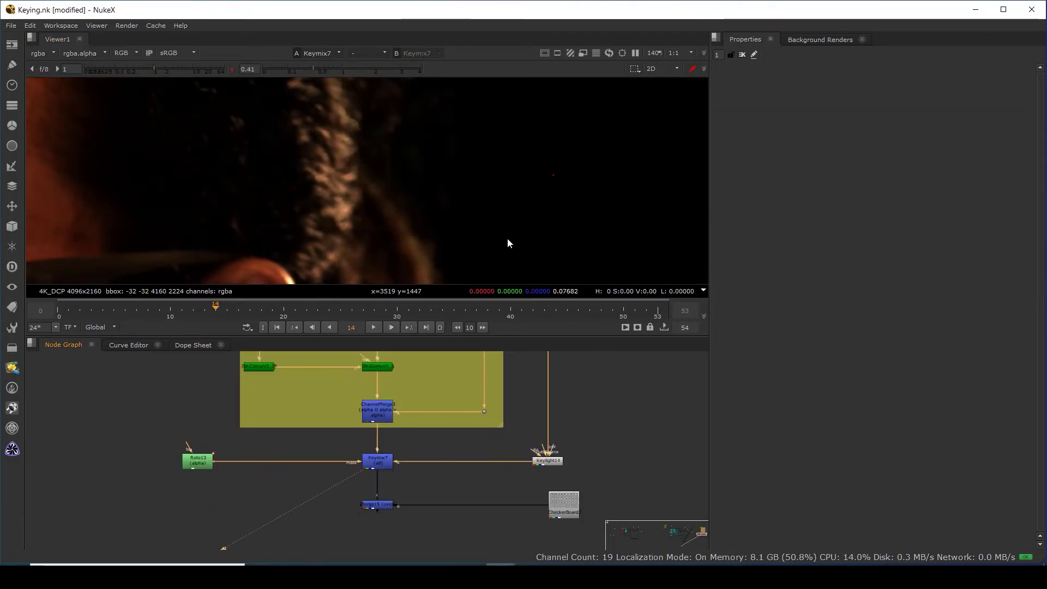
key("a")
scroll(404, 486, "down", 3)
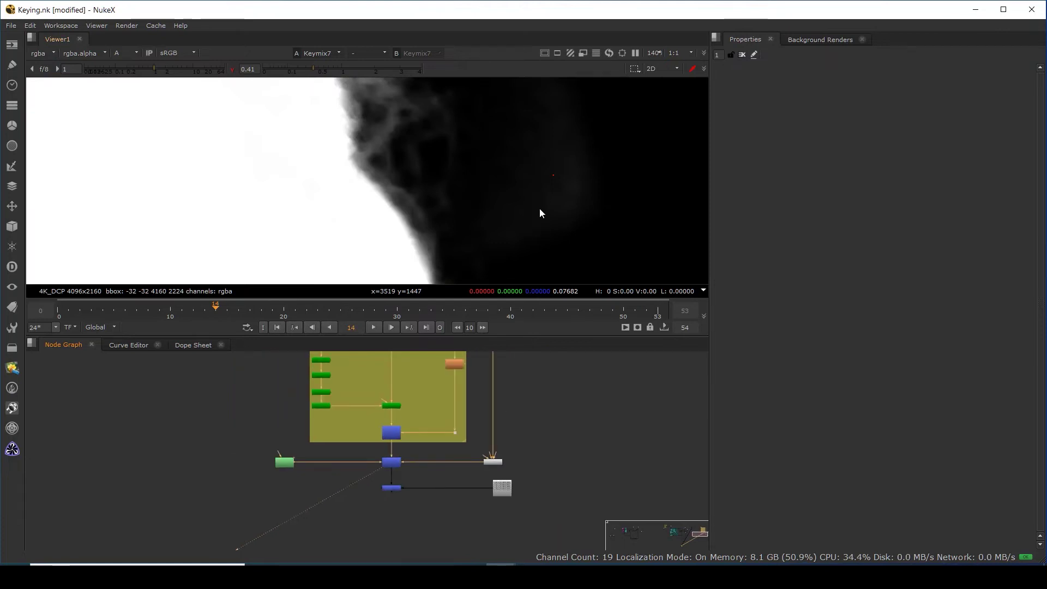
key("f")
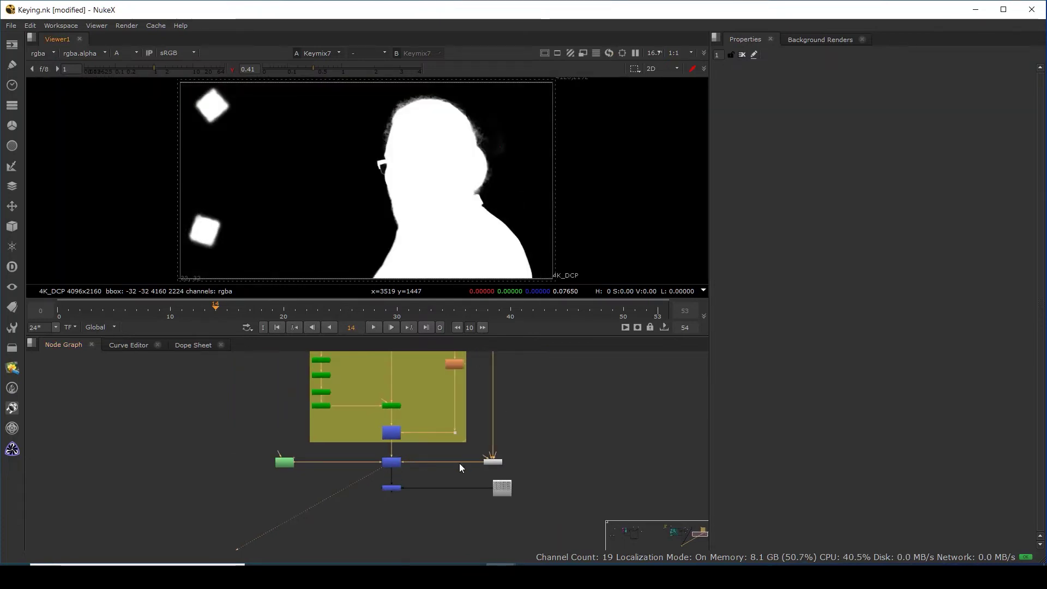
scroll(504, 461, "up", 4)
left_click(262, 461)
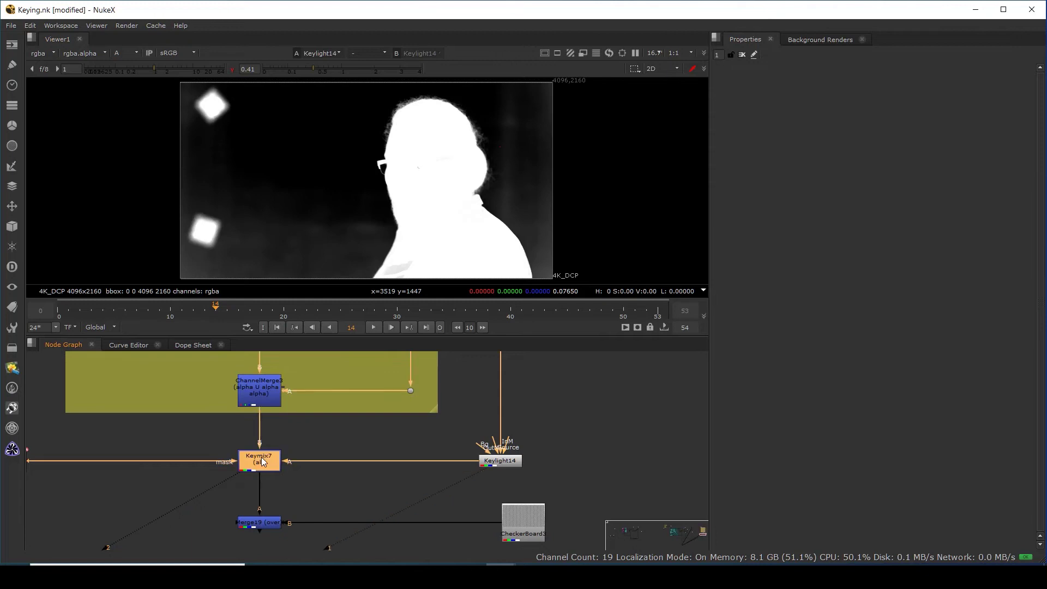
scroll(524, 436, "down", 5)
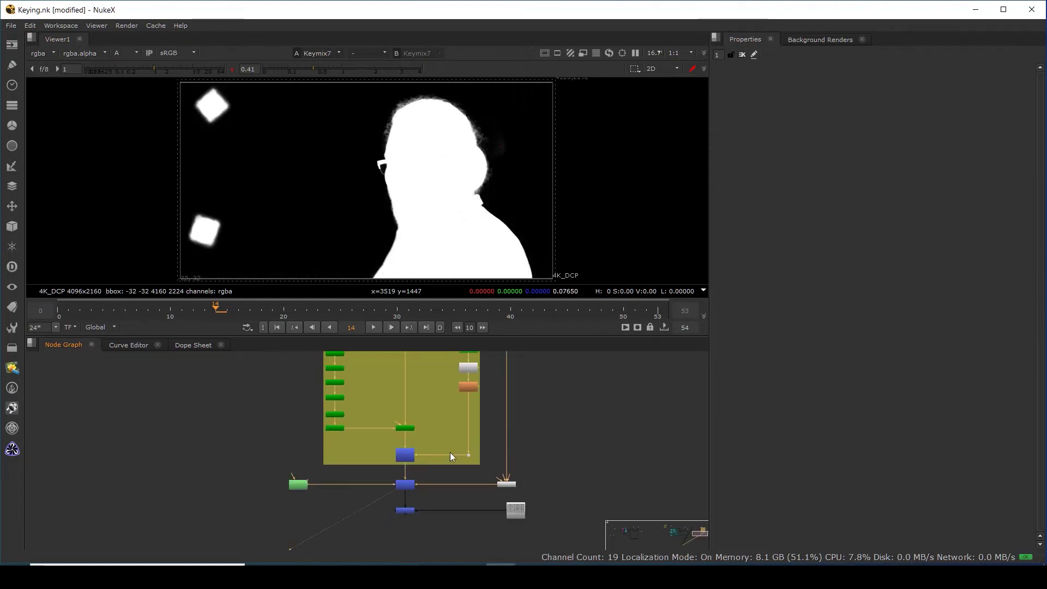
Open the Keymix and Keylight properties, display the Keylight alpha, and reset the viewer gamma to 1.
double_click(404, 484)
scroll(505, 485, "up", 2)
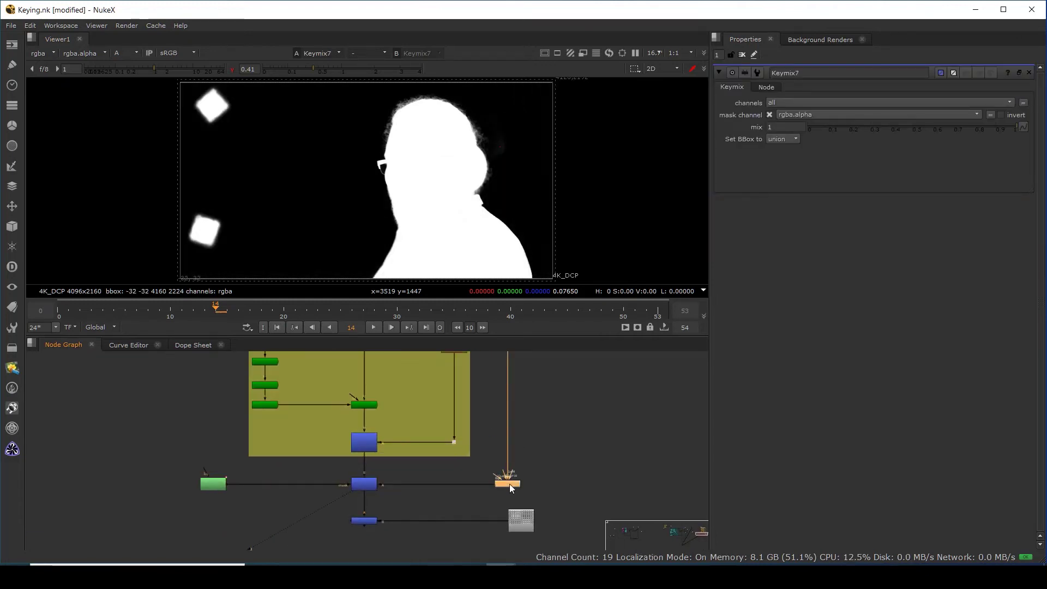
double_click(508, 484)
key("1")
left_click(342, 69)
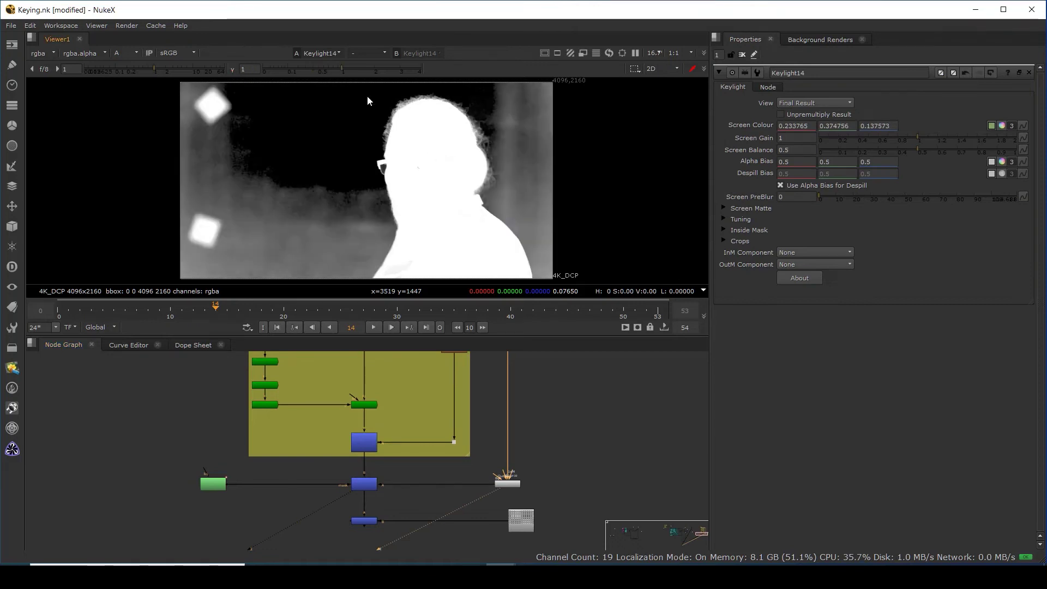
Display the Keymix alpha at the hair edge and set the Keylight's Clip Black to 0.015.
left_click(364, 484)
key("1")
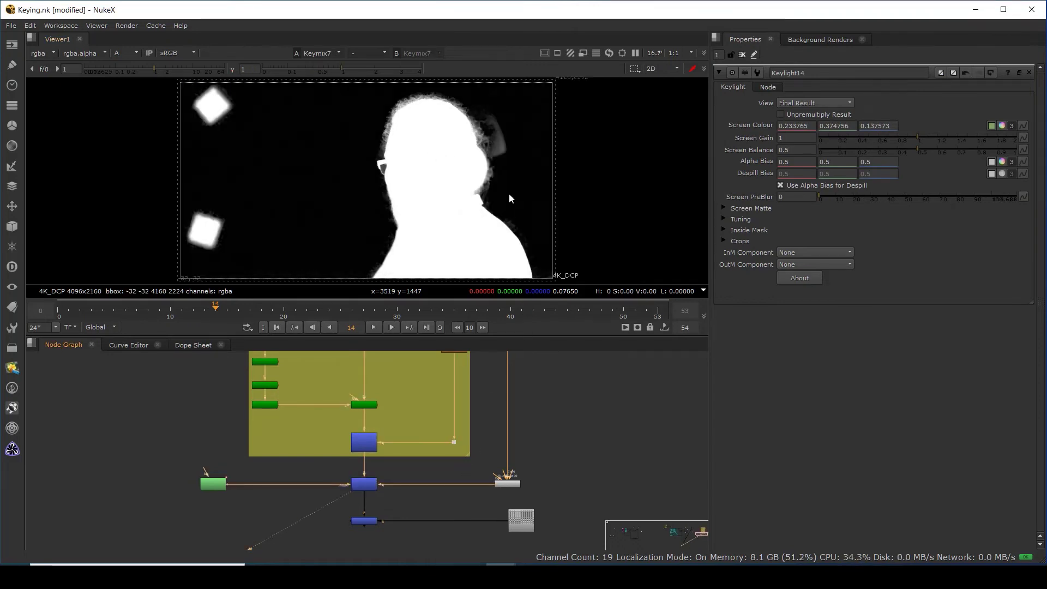
scroll(502, 131, "up", 3)
scroll(509, 234, "up", 6)
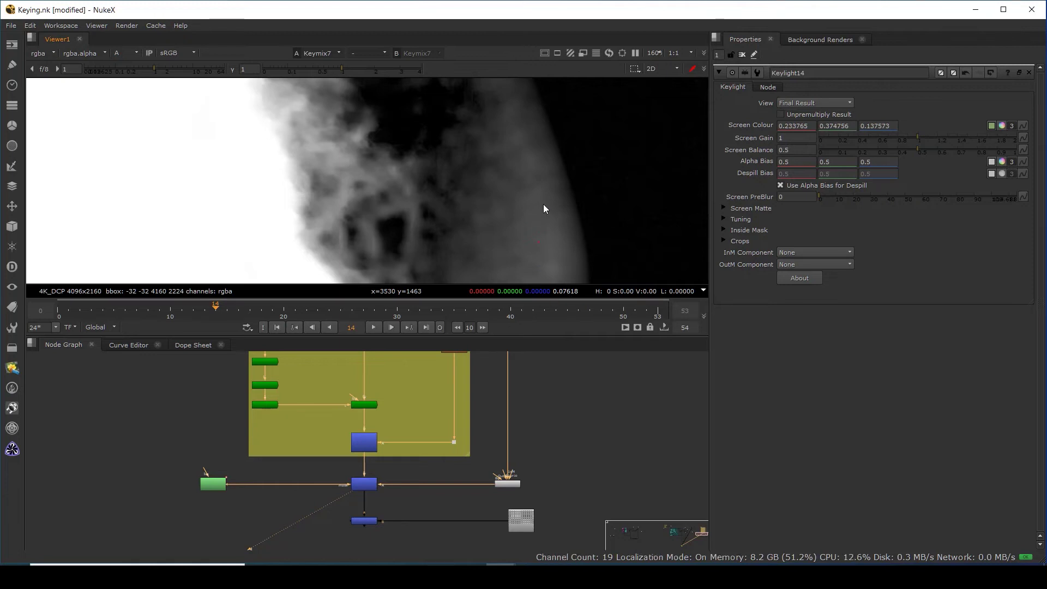
left_click(507, 483)
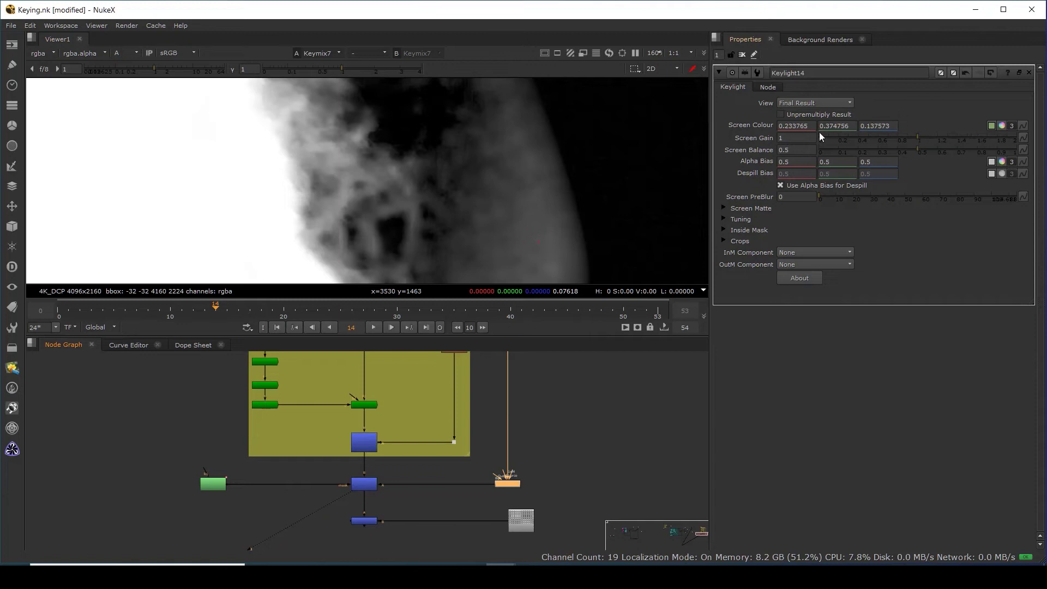
left_click(723, 208)
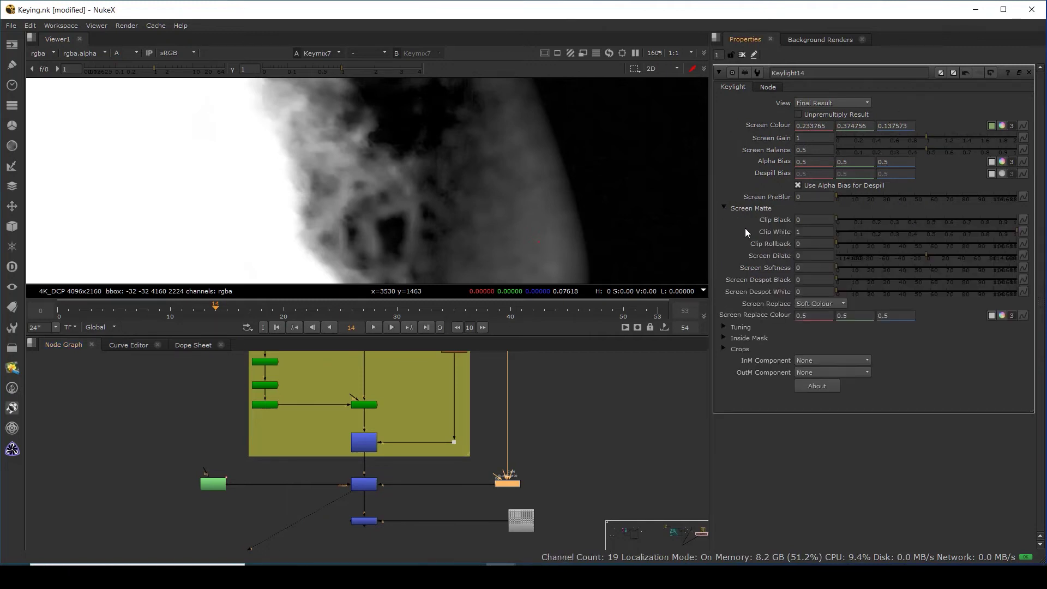
left_click_drag(838, 219, 839, 219)
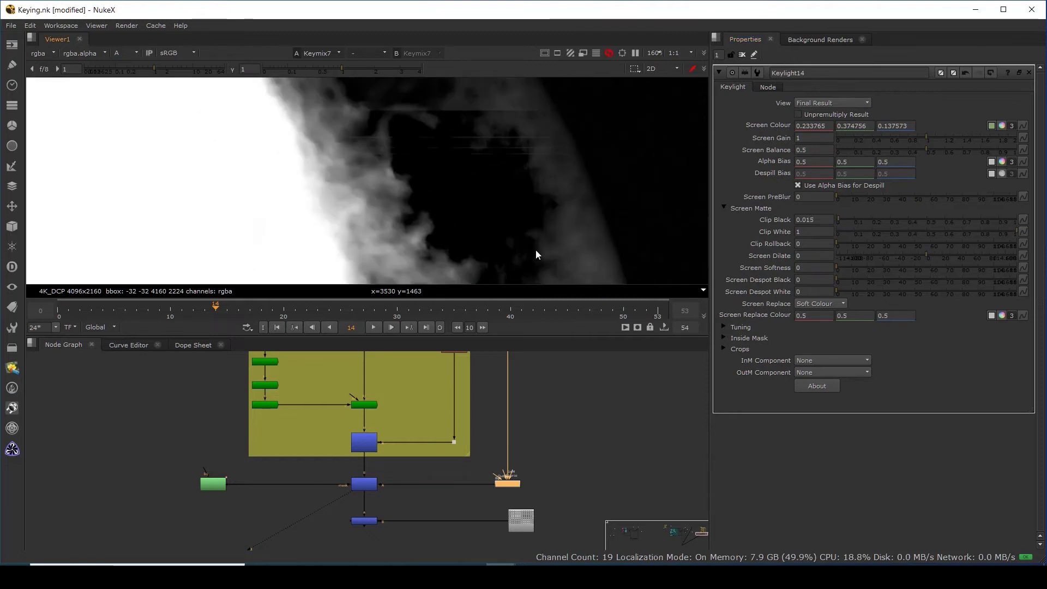
Reset the Keylight's Clip Black to 0 while viewing the Keymix alpha at the hair edge.
scroll(535, 251, "down", 2)
left_click_drag(458, 142, 396, 216)
left_click_drag(457, 128, 402, 199)
left_click_drag(839, 219, 812, 223)
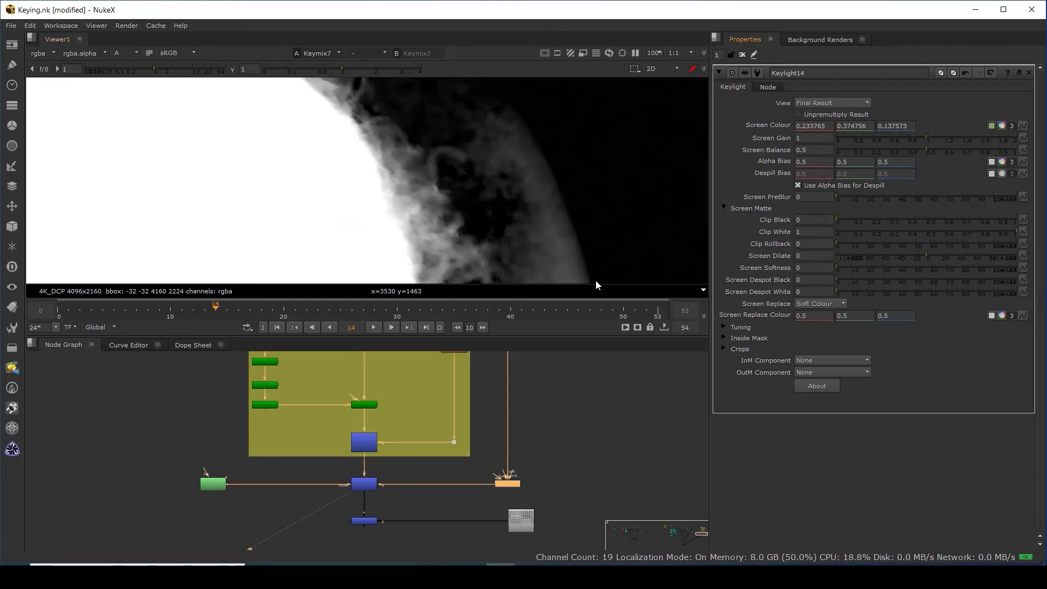
Display the Keylight alpha and resample its Screen Colour from the green screen just beside the hair edge.
left_click(515, 482)
key("2")
left_click(992, 126)
left_click(488, 173, "ctrl")
scroll(511, 195, "down", 2)
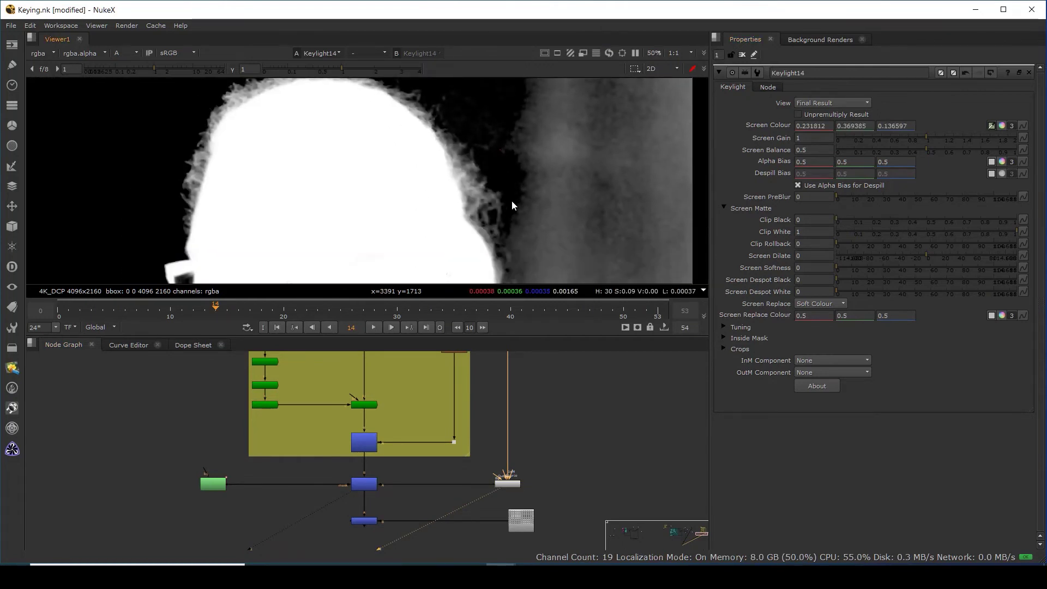
scroll(513, 196, "up", 3)
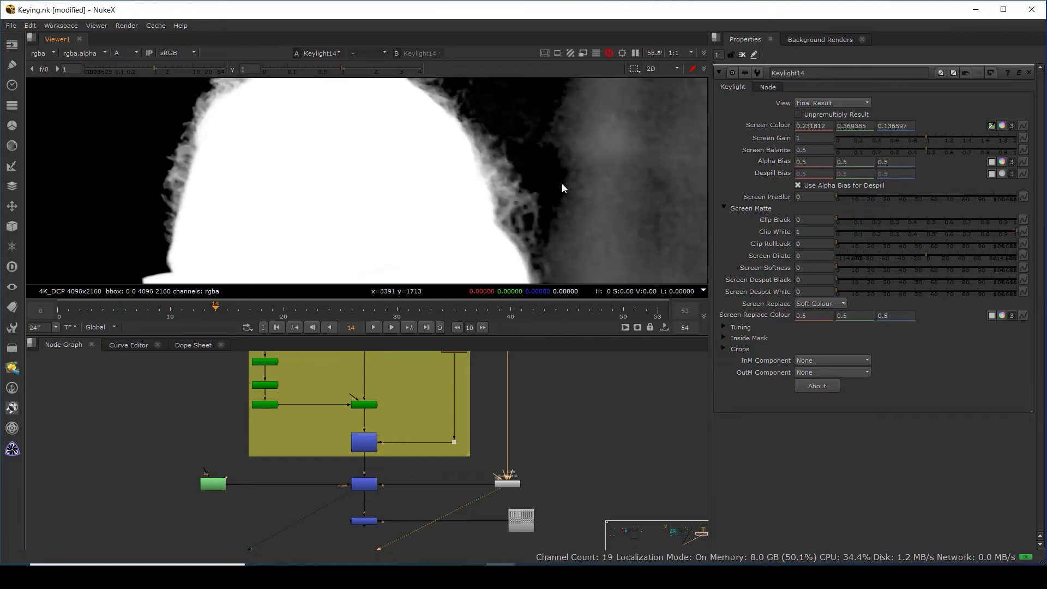
left_click(559, 196, "ctrl")
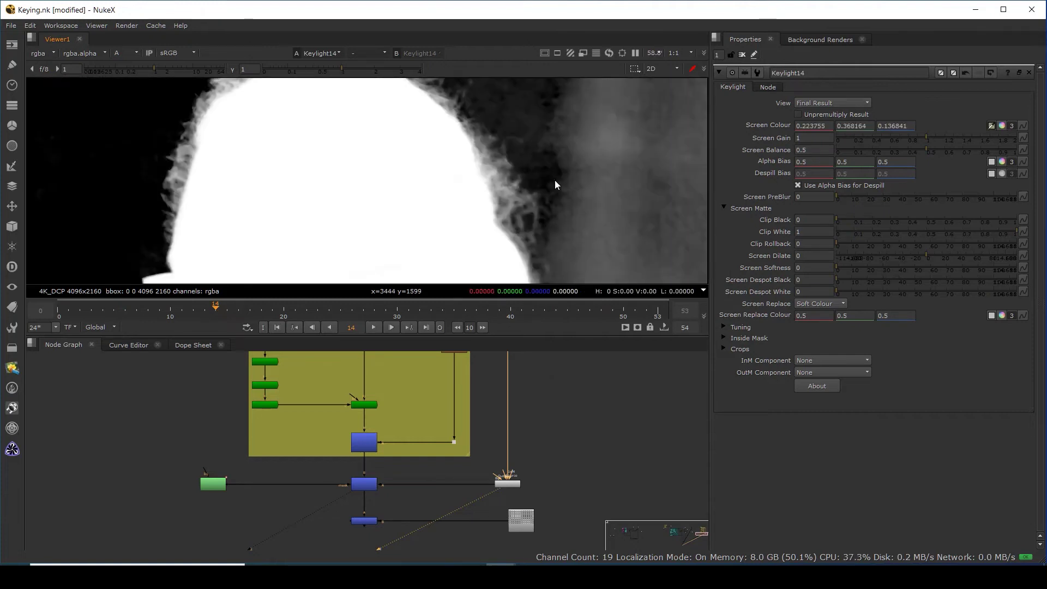
scroll(529, 157, "up", 3)
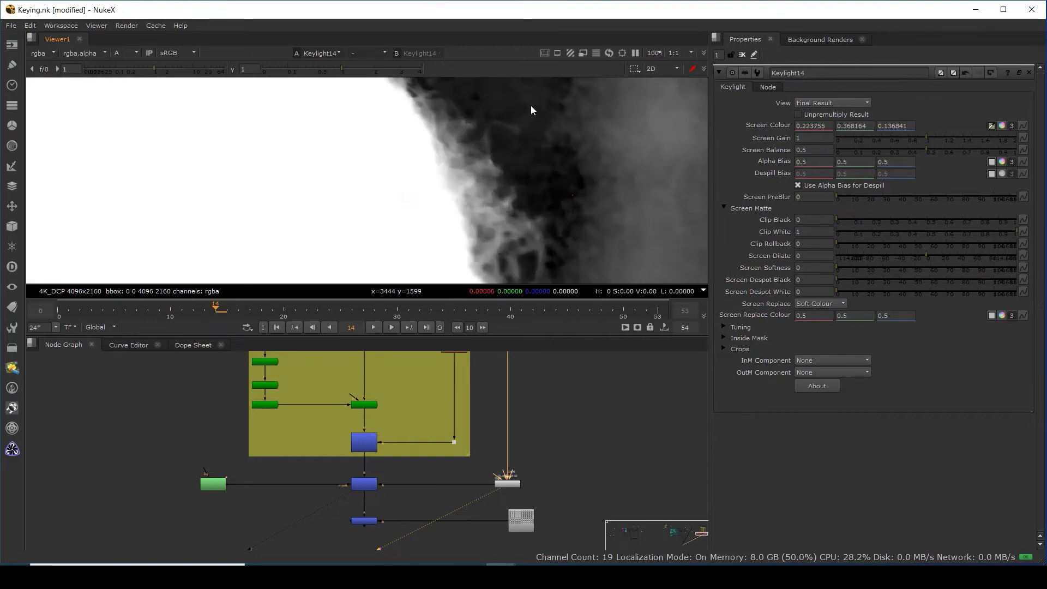
scroll(558, 160, "down", 3)
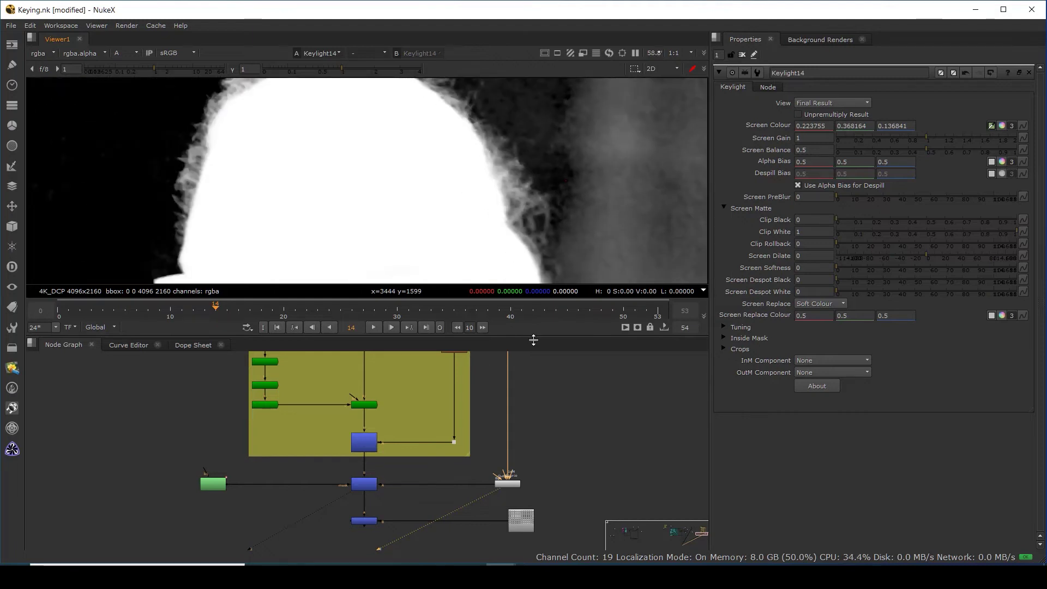
Pull the outer points of the roto's Bezier1 shape in closer to the hair and close the properties.
double_click(208, 485)
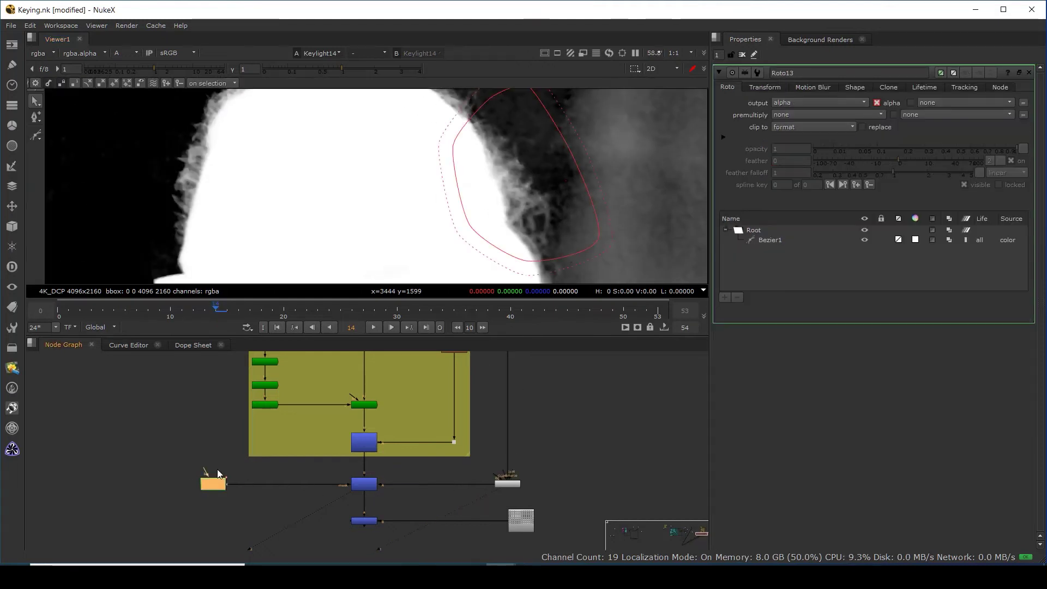
left_click(599, 237)
left_click_drag(598, 238, 560, 205)
left_click_drag(571, 153, 548, 146)
middle_click_drag(505, 139, 505, 178)
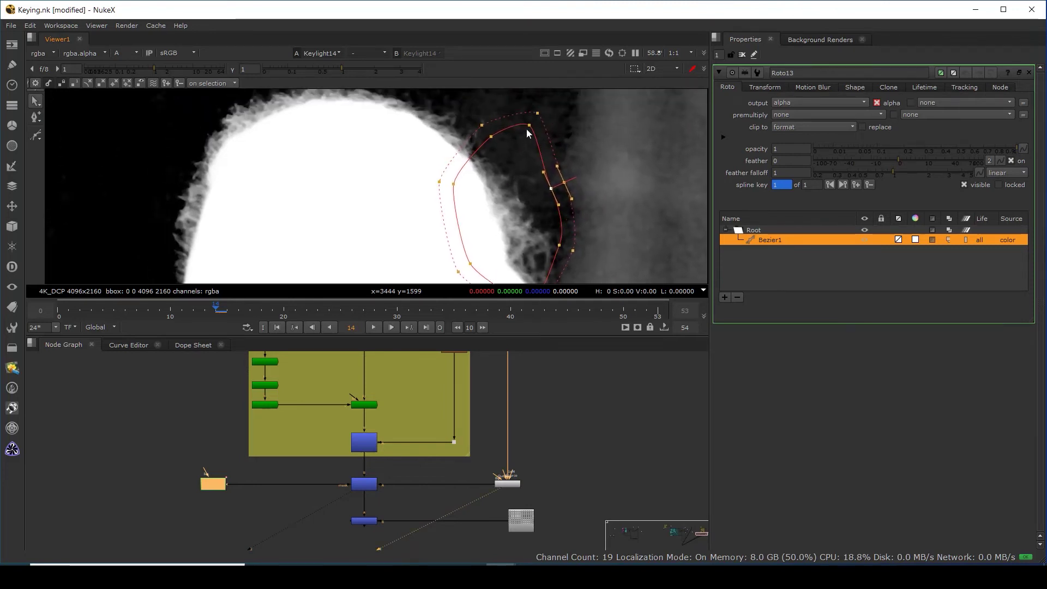
left_click_drag(500, 136, 481, 139)
left_click_drag(546, 186, 543, 185)
middle_click_drag(558, 278, 540, 239)
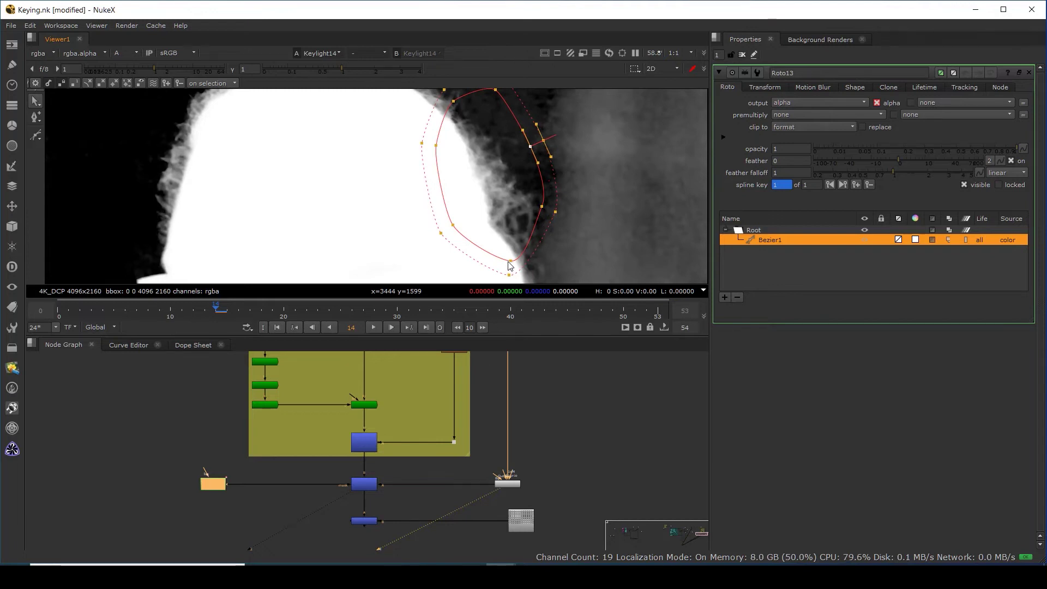
left_click(542, 207)
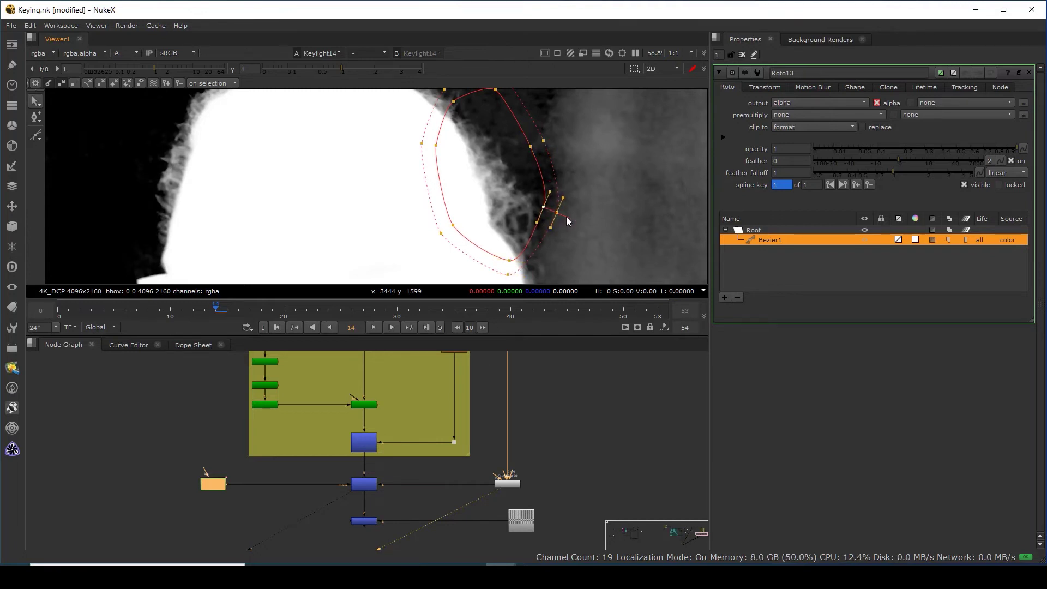
scroll(554, 246, "up", 5)
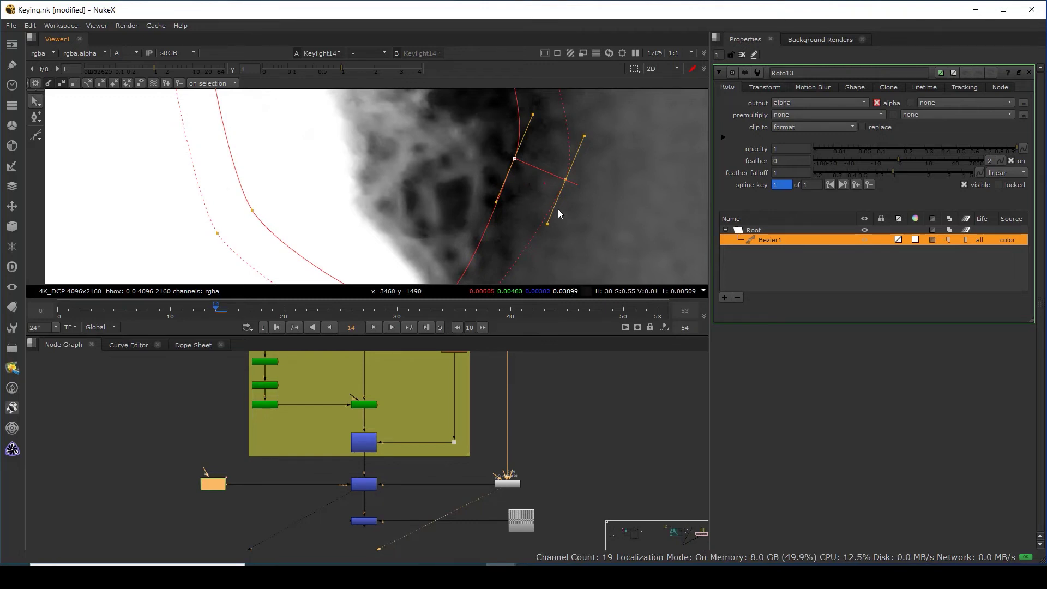
left_click(742, 54)
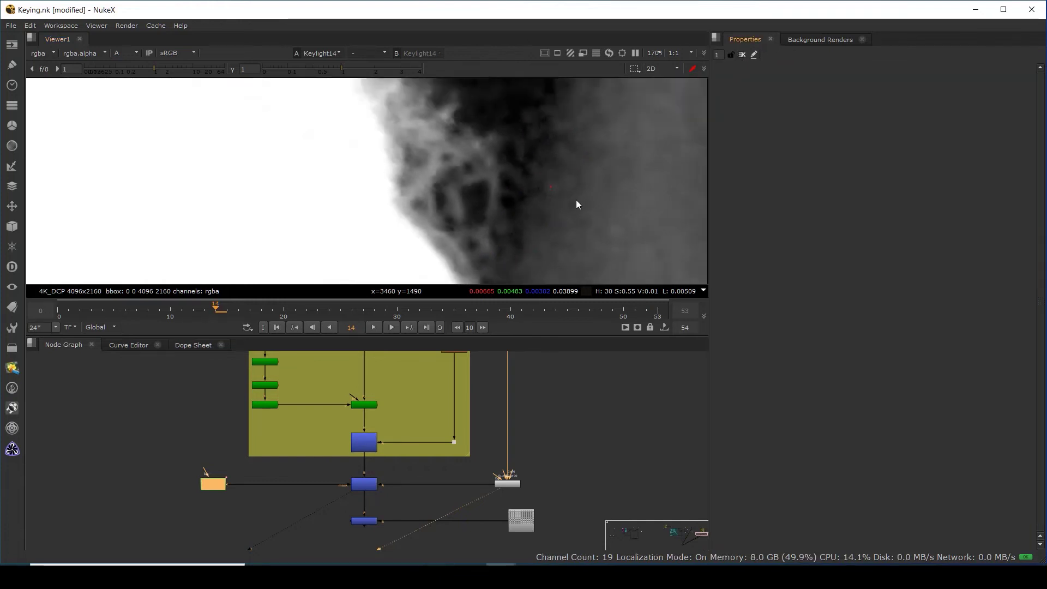
Display the checkerboard Merge in colour to examine the hair edge, and switch back to its alpha.
scroll(575, 202, "down", 4)
middle_click_drag(485, 527, 493, 447)
left_click(376, 440)
key("1")
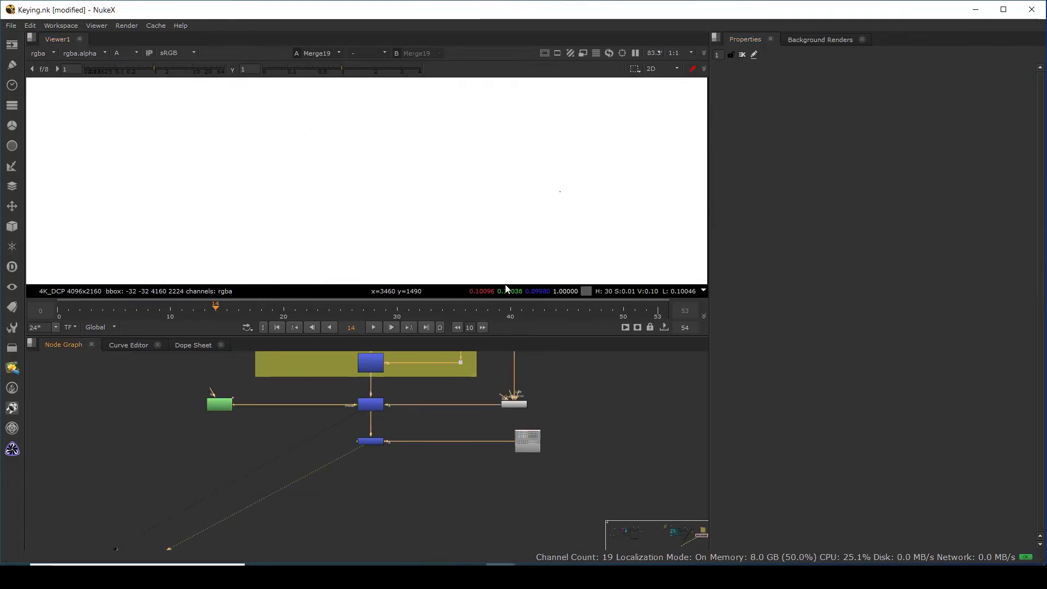
key("a")
scroll(544, 219, "down", 2)
scroll(396, 416, "up", 3)
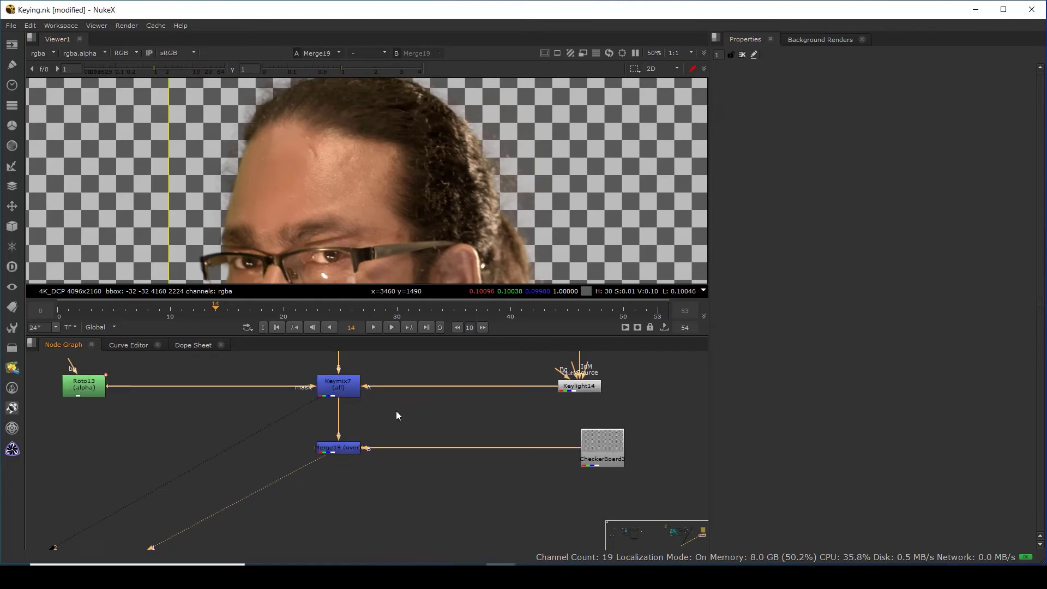
key("a")
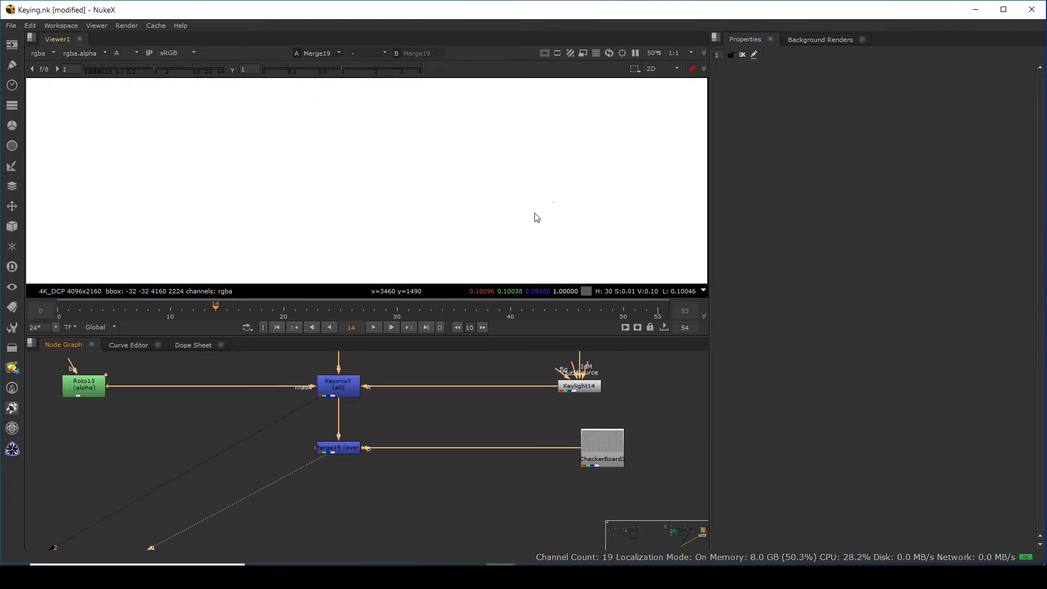
Display the Keymix alpha and repeatedly disable and enable the Keymix to compare the hair edge with and without the Keylight detail.
left_click(338, 388)
key("1")
scroll(522, 211, "up", 1)
left_click(343, 391)
key("d")
key("d")
key("d")
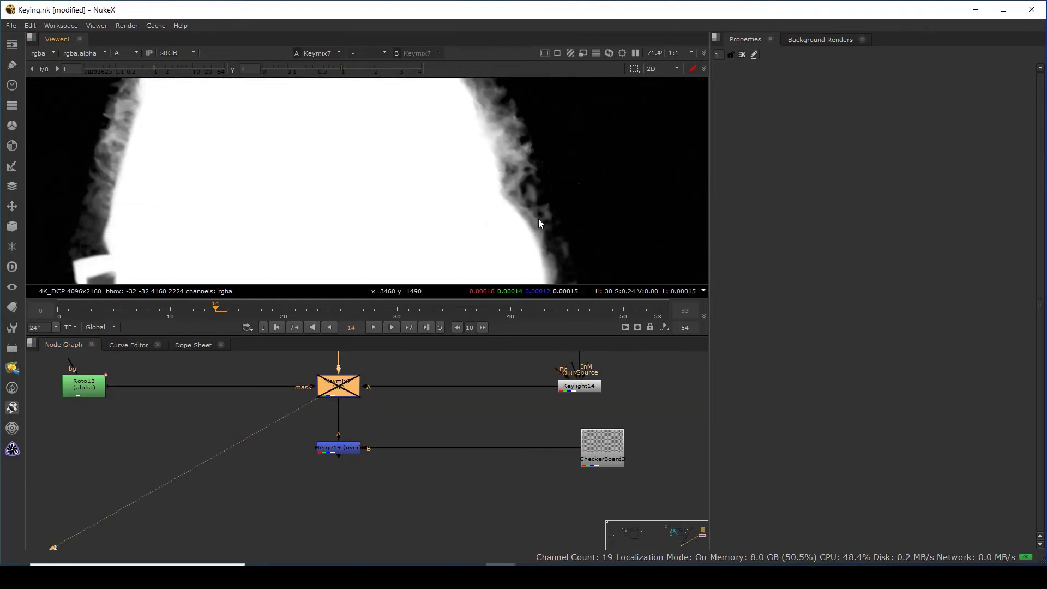
key("d")
key("d")
key("d")
key("d")
key("d")
key("d")
key("d")
key("d")
key("d")
key("d")
key("d")
scroll(476, 219, "down", 3)
scroll(532, 186, "up", 2)
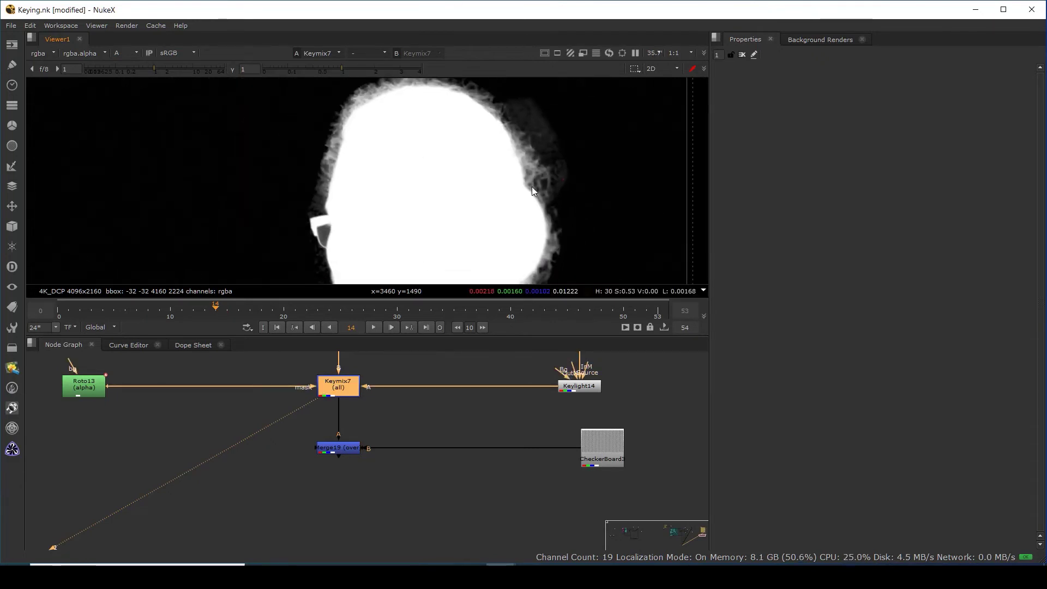
scroll(540, 182, "up", 3)
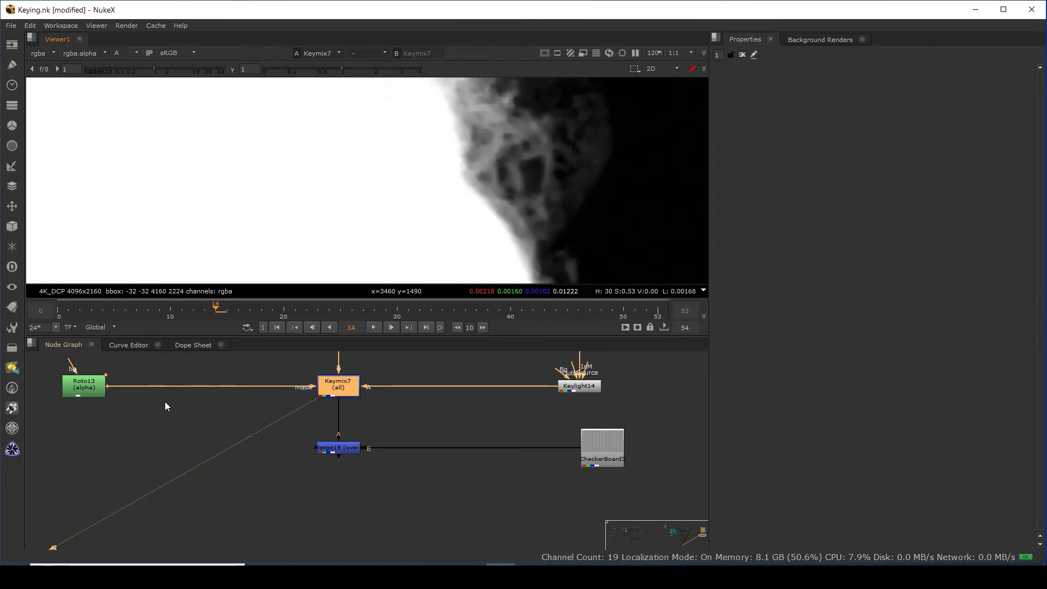
Display the Keylight alpha, open the Keylight properties, and examine the noise beside the hair up close and across the frame.
left_click(578, 388)
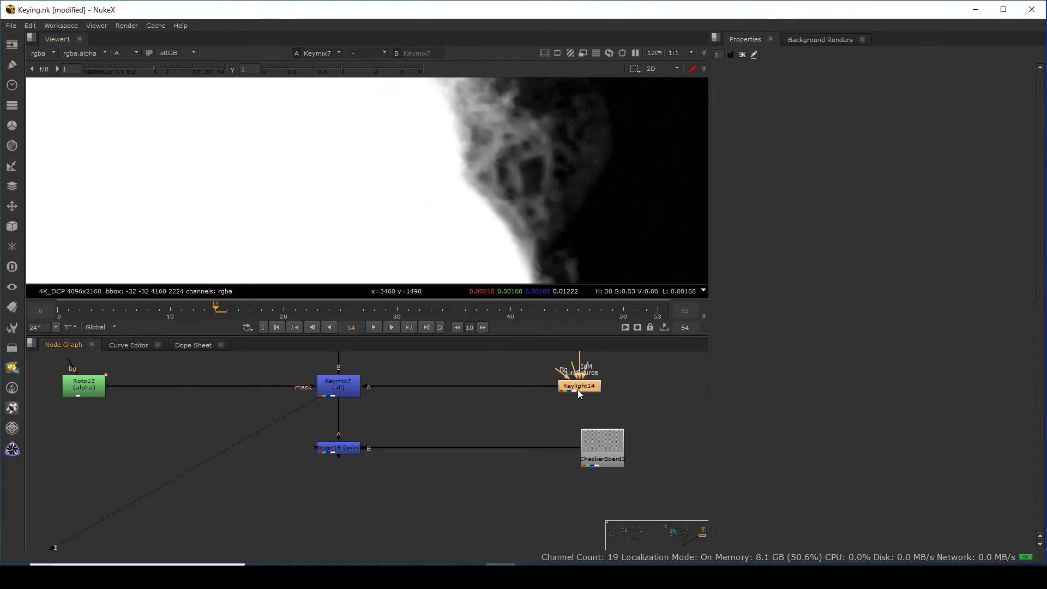
key("1")
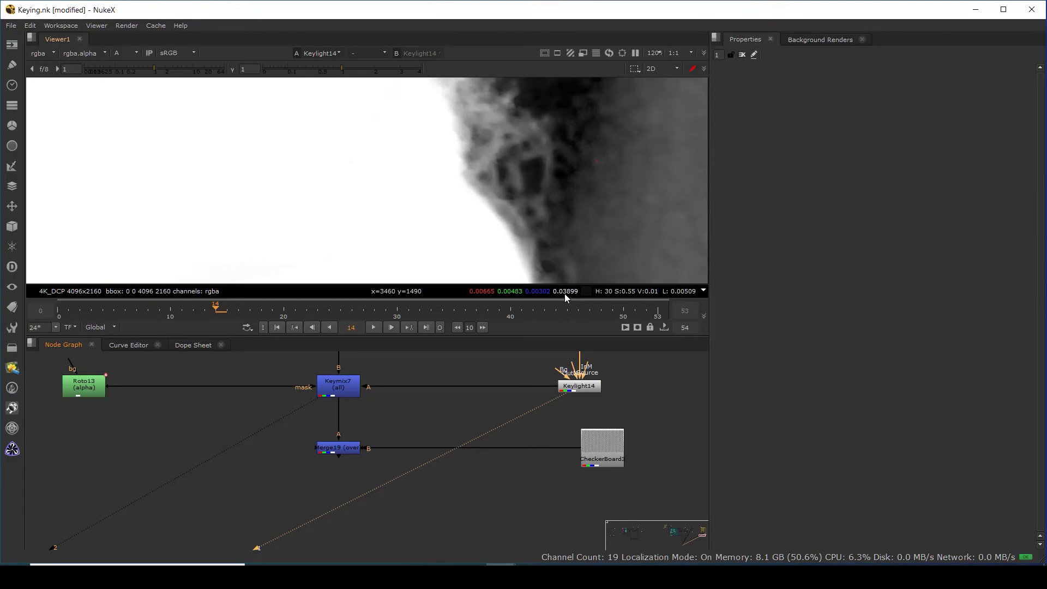
mouse_move(564, 293)
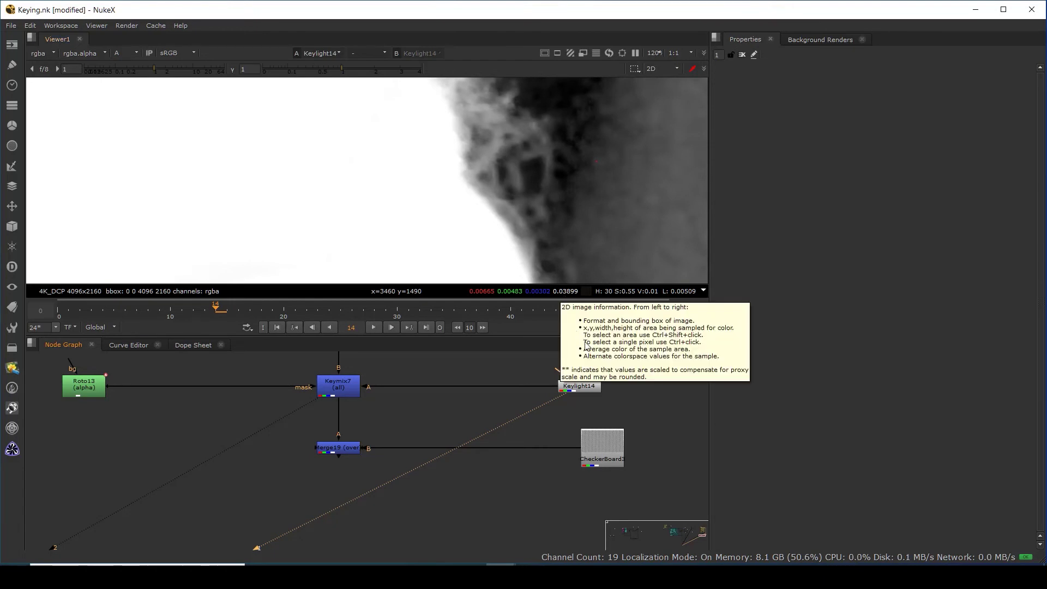
double_click(584, 391)
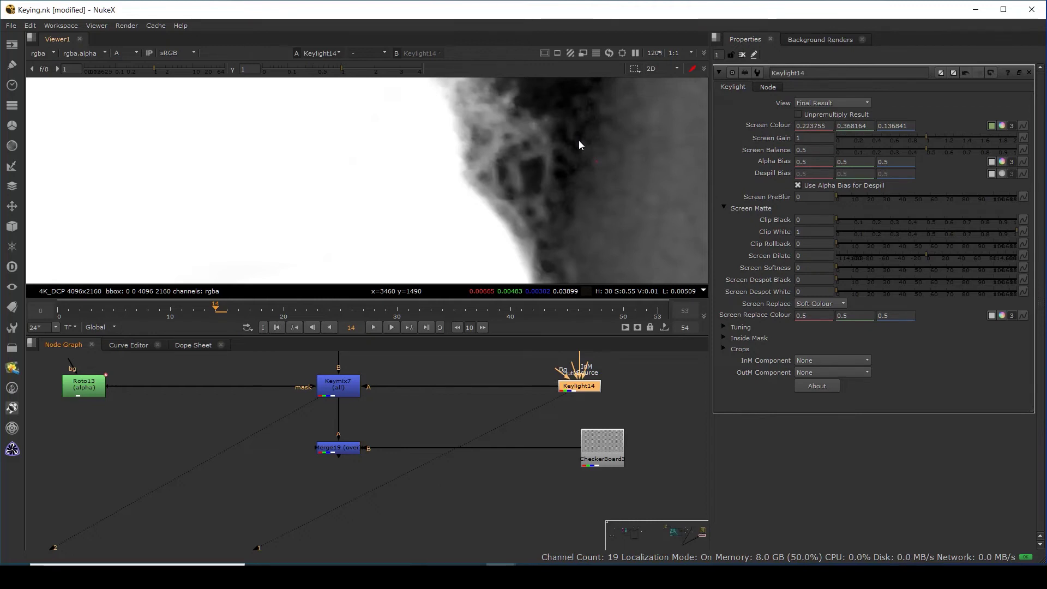
scroll(636, 177, "down", 1)
scroll(637, 180, "down", 3)
middle_click_drag(665, 188, 562, 216)
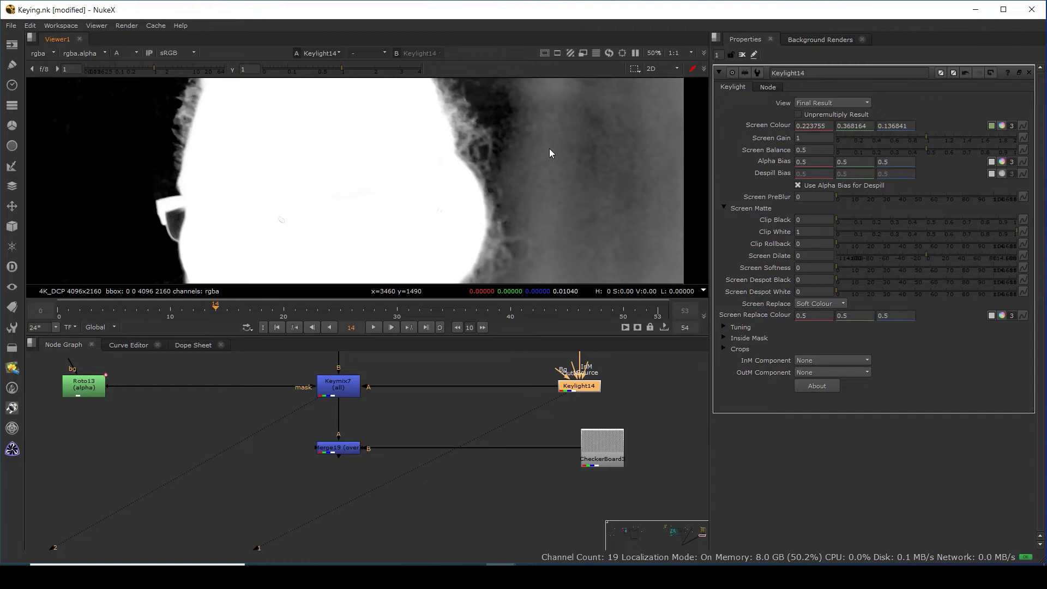
scroll(502, 155, "down", 2)
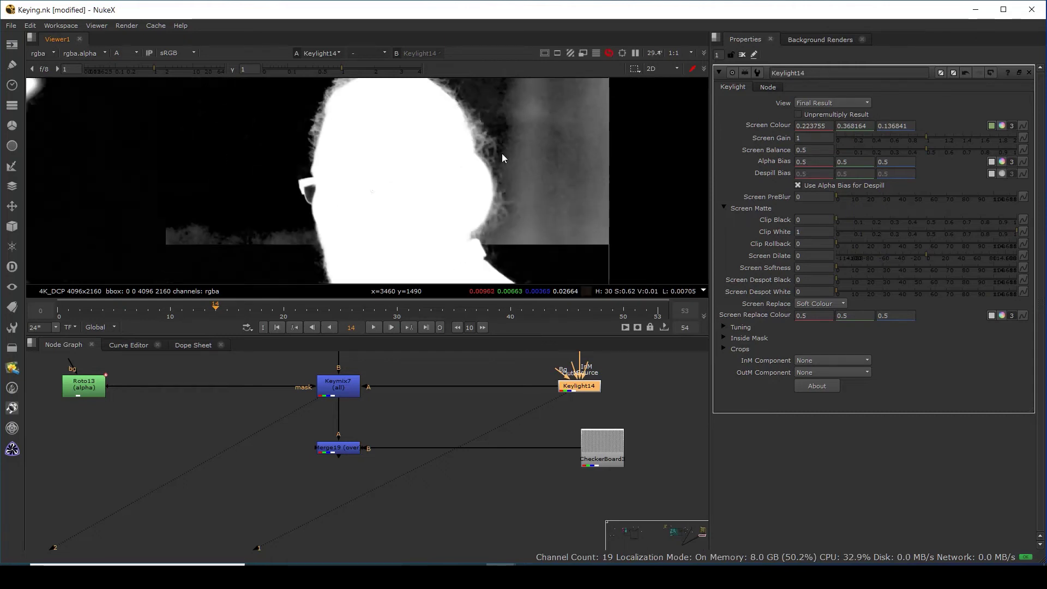
scroll(513, 166, "up", 2)
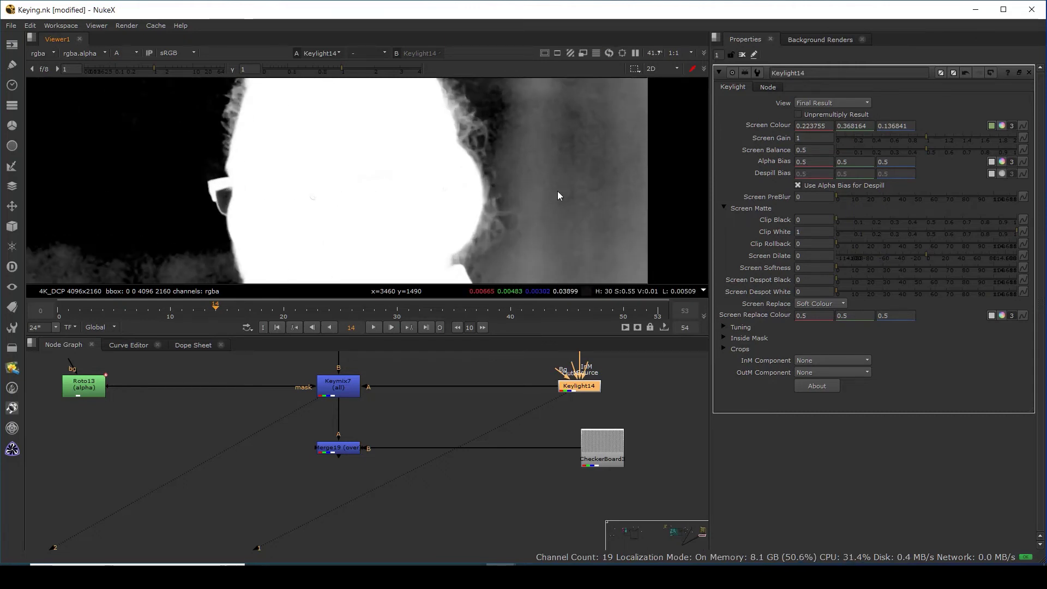
Display the Keymix alpha and examine the edges around the whole head and shoulders.
left_click(345, 392)
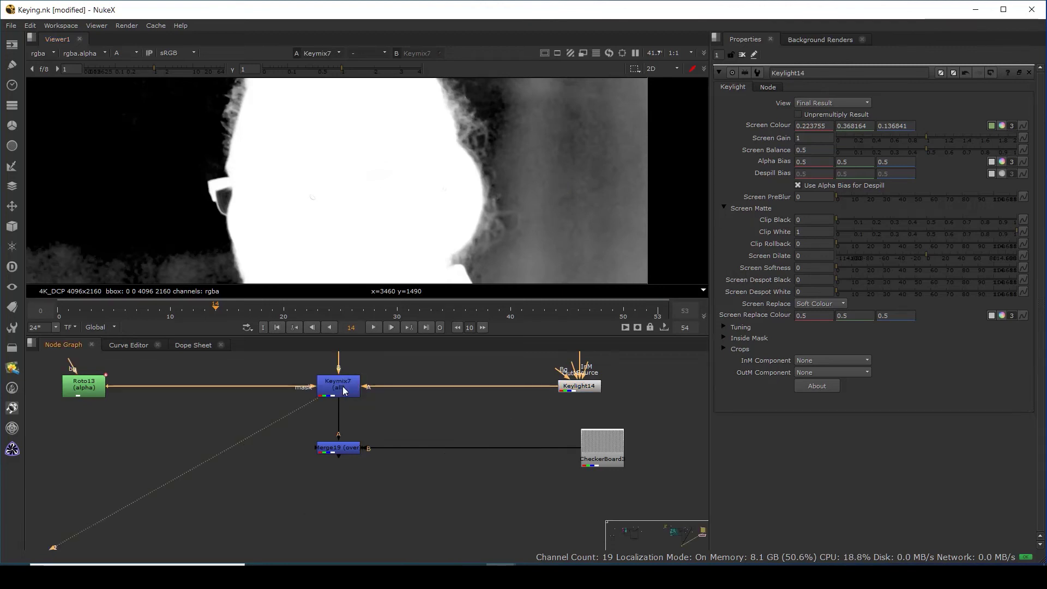
key("1")
scroll(551, 185, "down", 2)
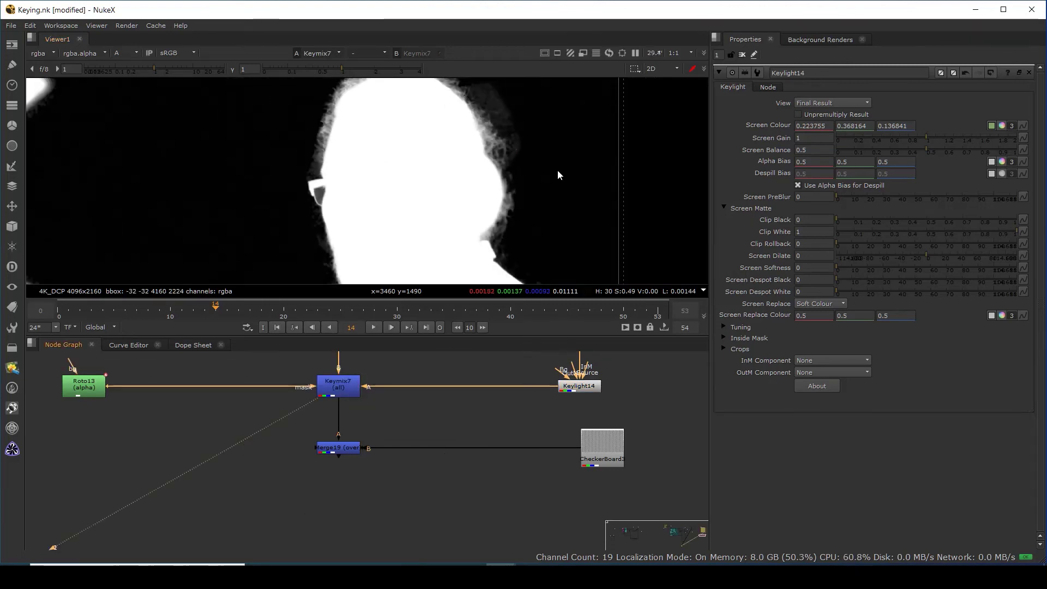
middle_click_drag(416, 214, 477, 261)
scroll(423, 143, "up", 3)
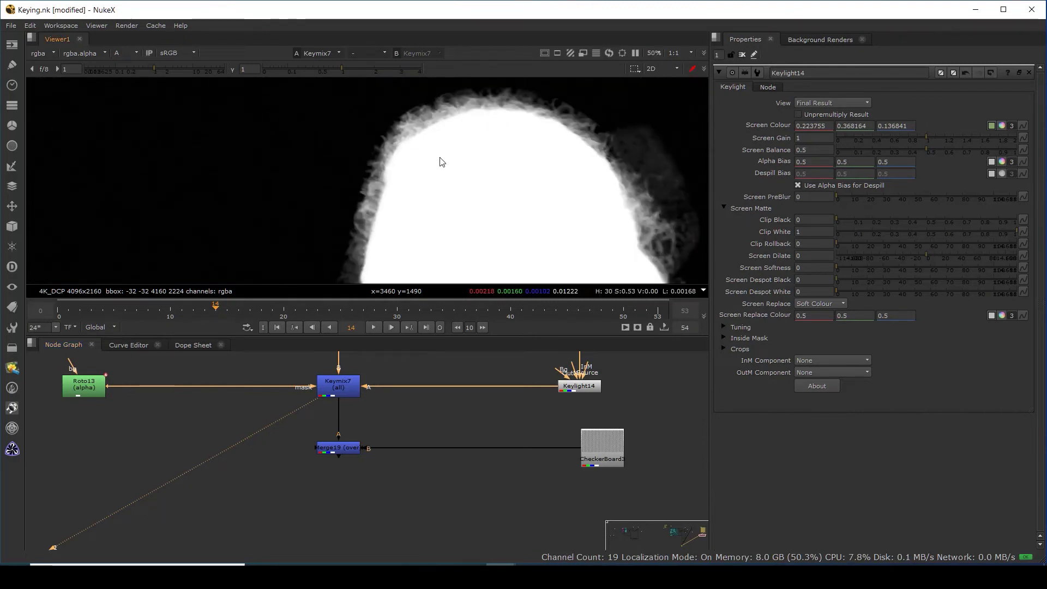
scroll(446, 164, "down", 5)
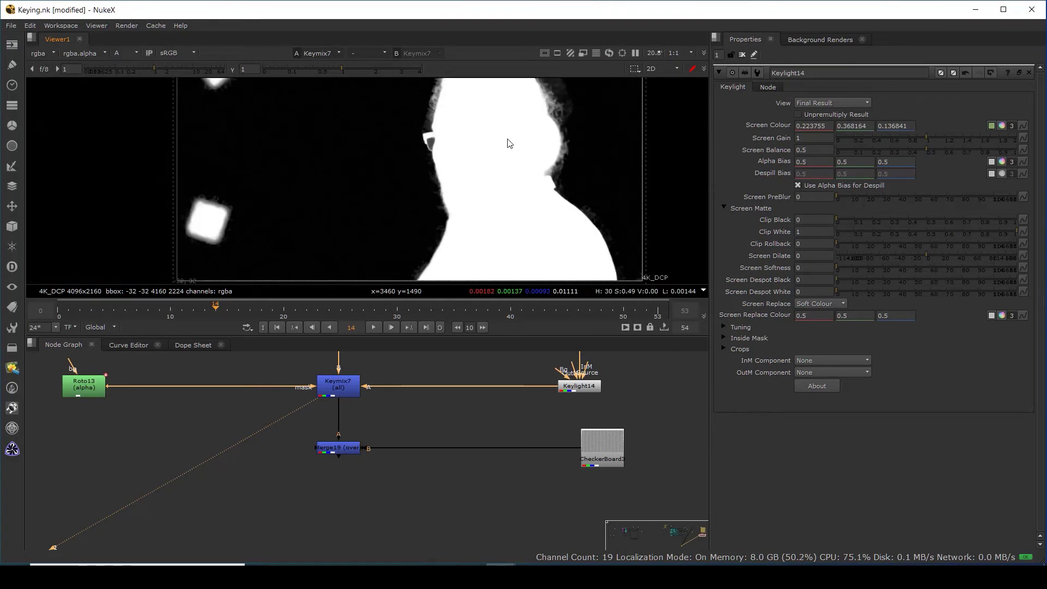
Add a backdrop around the Primatte, Dilate and EdgeBlur nodes in the Alpha Process group.
scroll(531, 443, "down", 6)
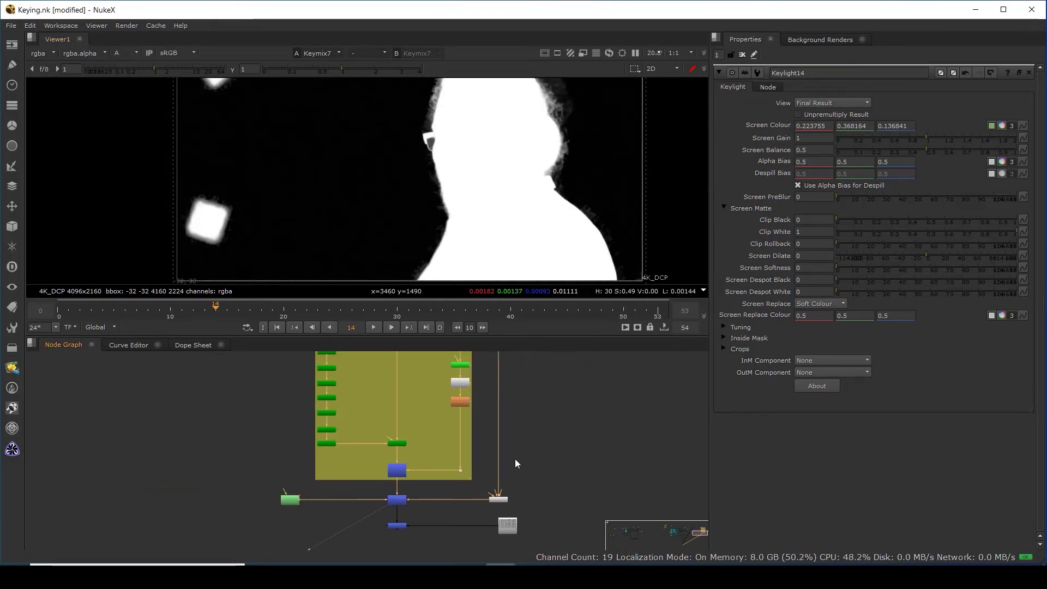
left_click_drag(535, 501, 555, 498)
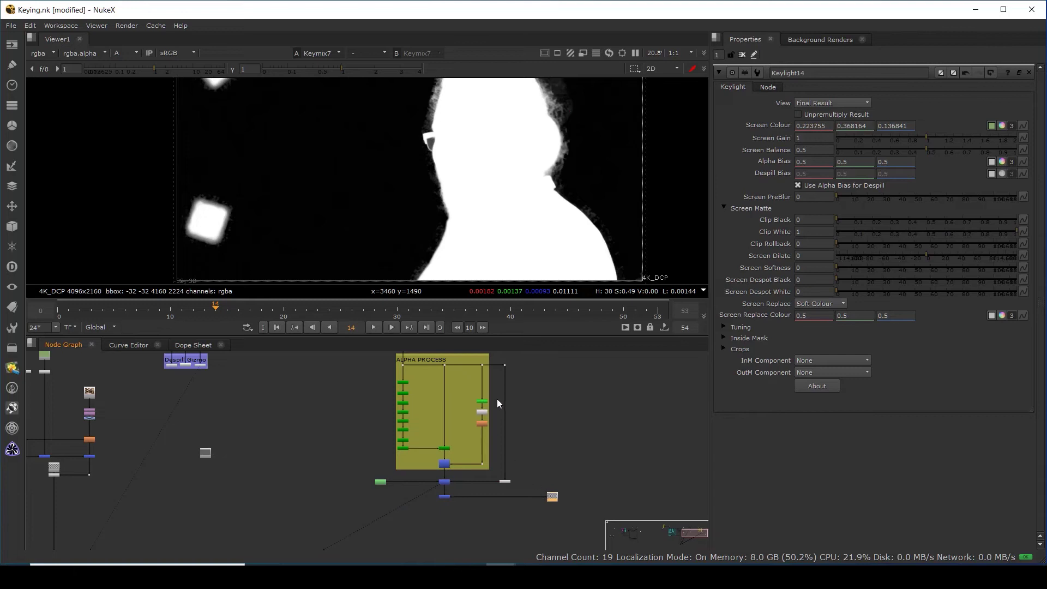
left_click_drag(466, 358, 502, 421)
left_click_drag(460, 390, 500, 448)
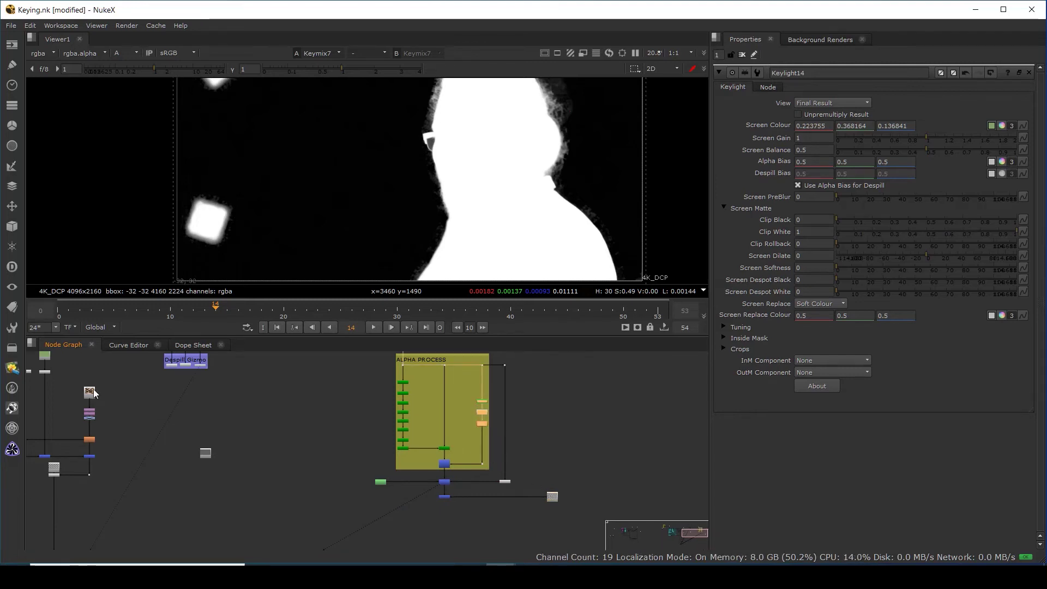
left_click(12, 348)
key("Escape")
scroll(540, 398, "up", 8)
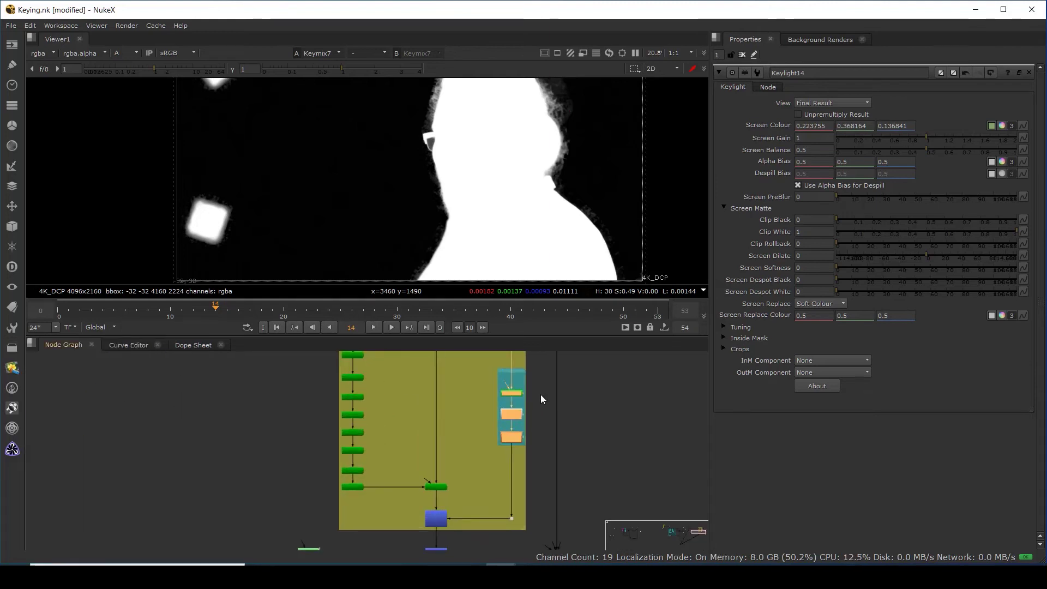
Label the new backdrop around the Primatte branch "Core Matte".
middle_click_drag(535, 416, 537, 458)
double_click(506, 386)
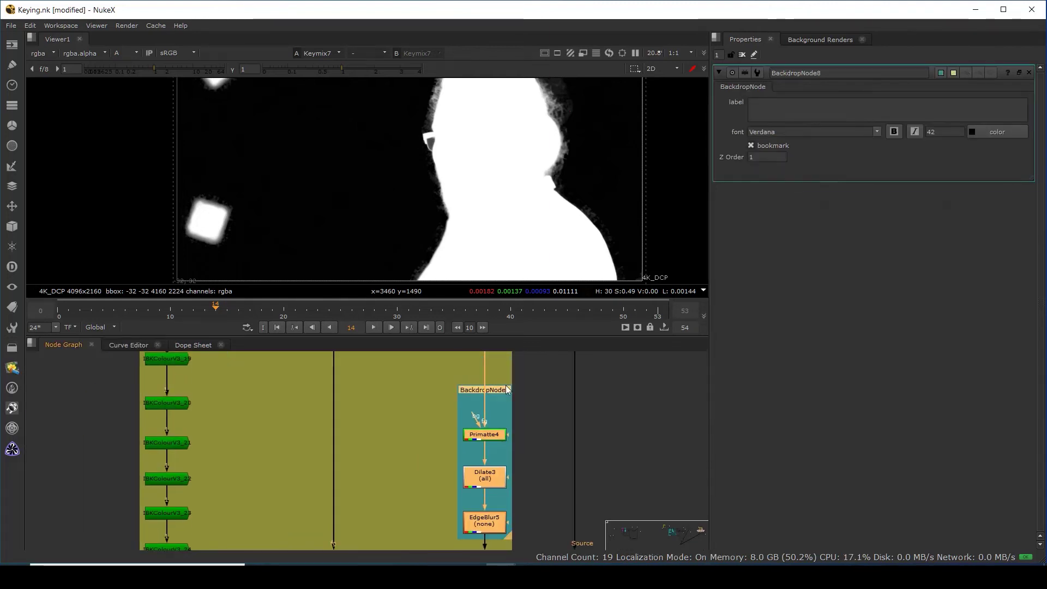
left_click(784, 111)
type("Core Matte")
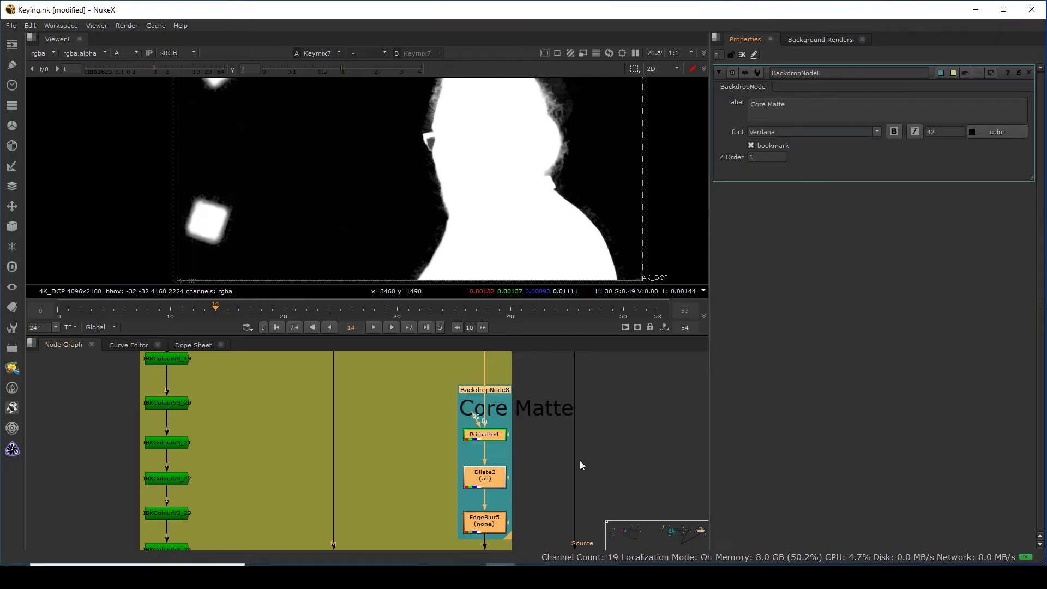
Add a backdrop around the Keylight node beside the Alpha Process group.
scroll(580, 460, "down", 8)
scroll(545, 484, "up", 5)
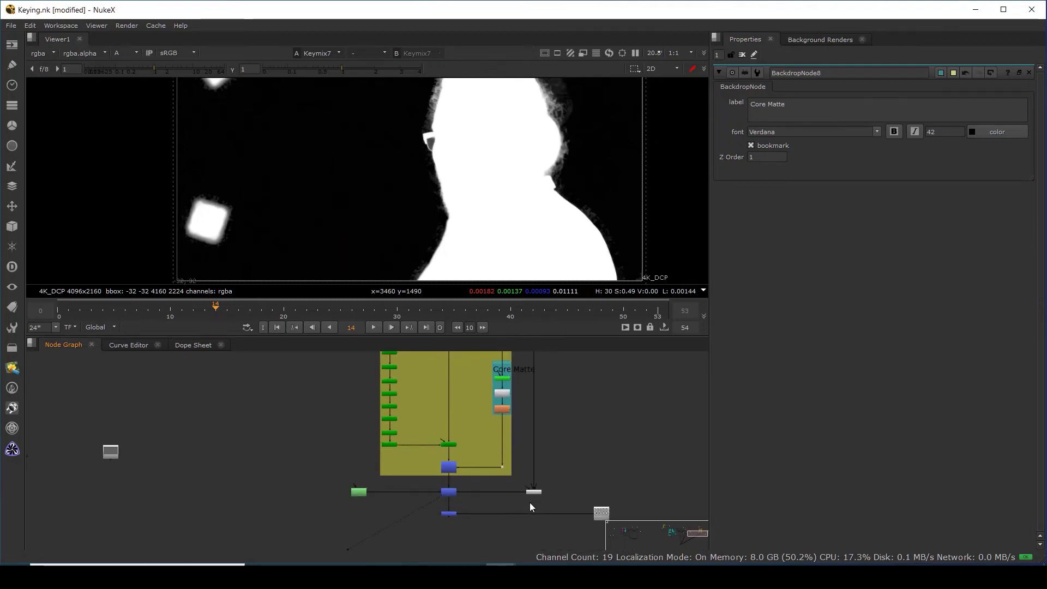
left_click_drag(512, 504, 567, 472)
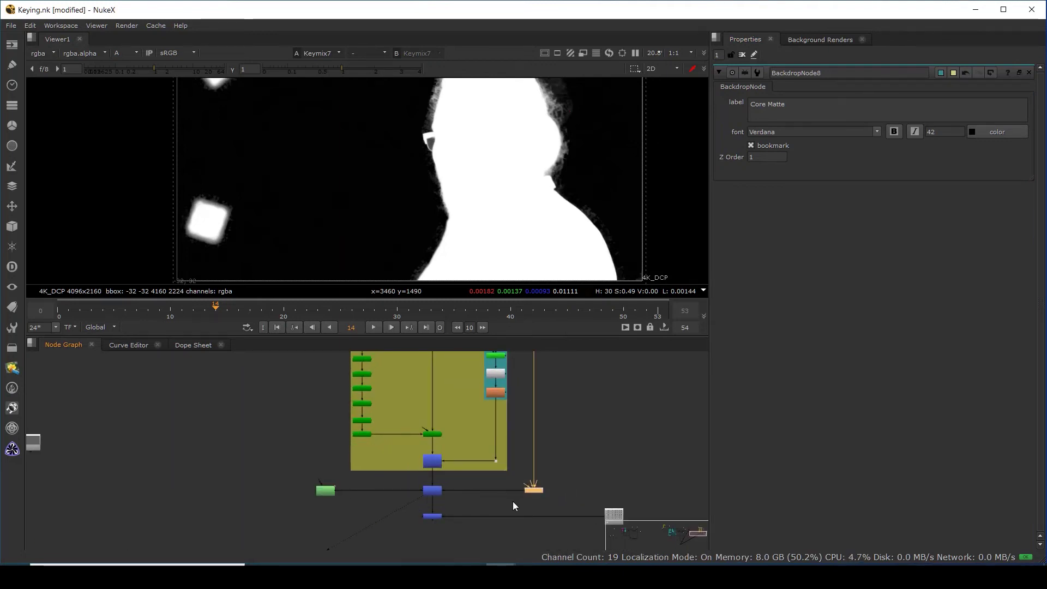
scroll(515, 453, "down", 1)
left_click_drag(542, 463, 548, 458)
middle_click_drag(437, 396, 445, 442)
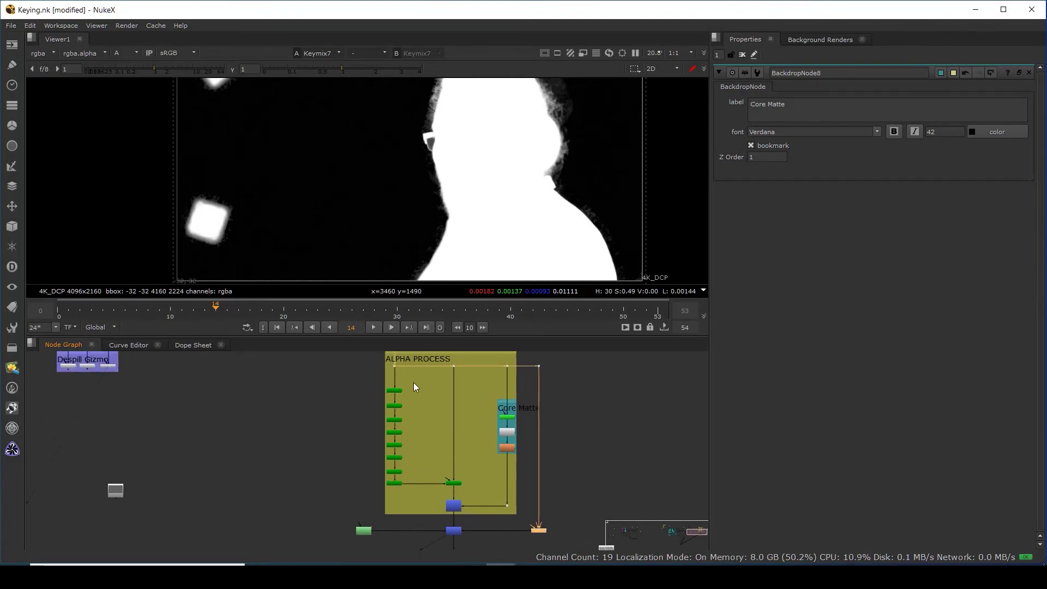
left_click_drag(522, 536, 575, 498)
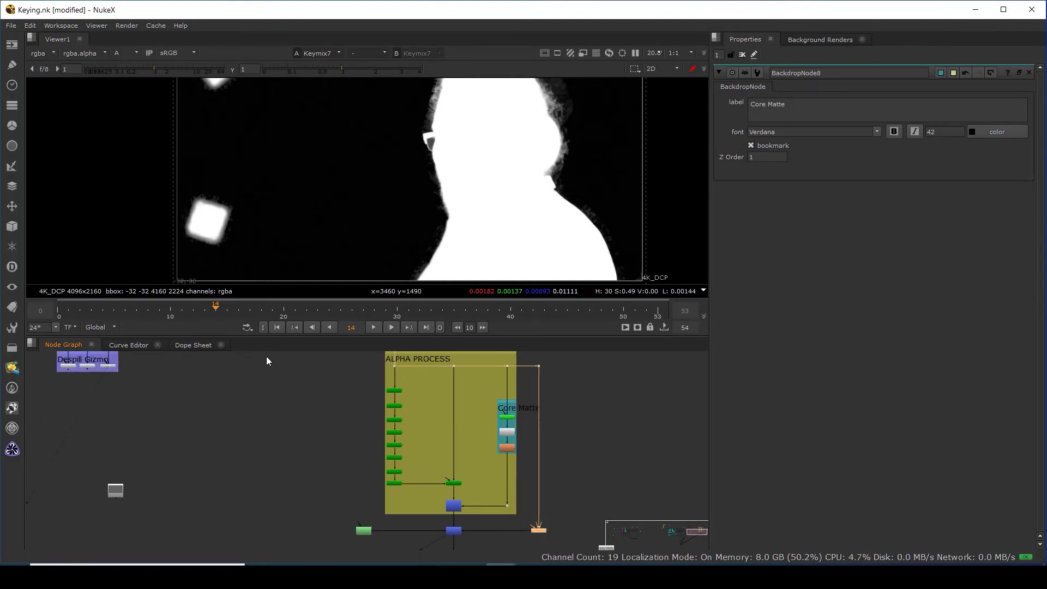
left_click(10, 349)
left_click(65, 377)
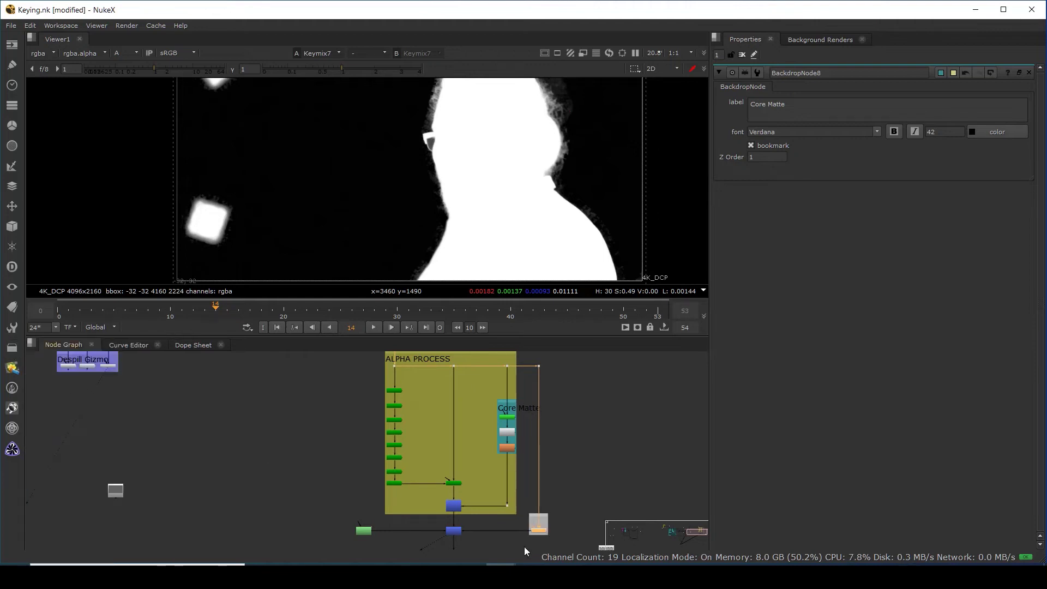
Label the new backdrop around the Keylight node "Soft Matte".
scroll(551, 513, "up", 3)
scroll(502, 479, "up", 4)
double_click(490, 481)
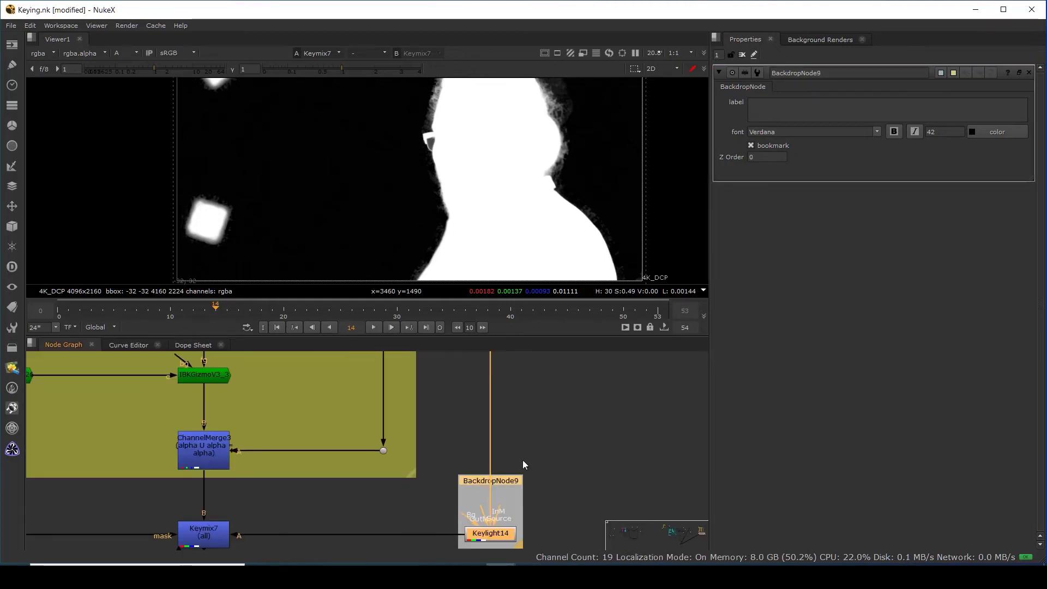
type("Soft Matte")
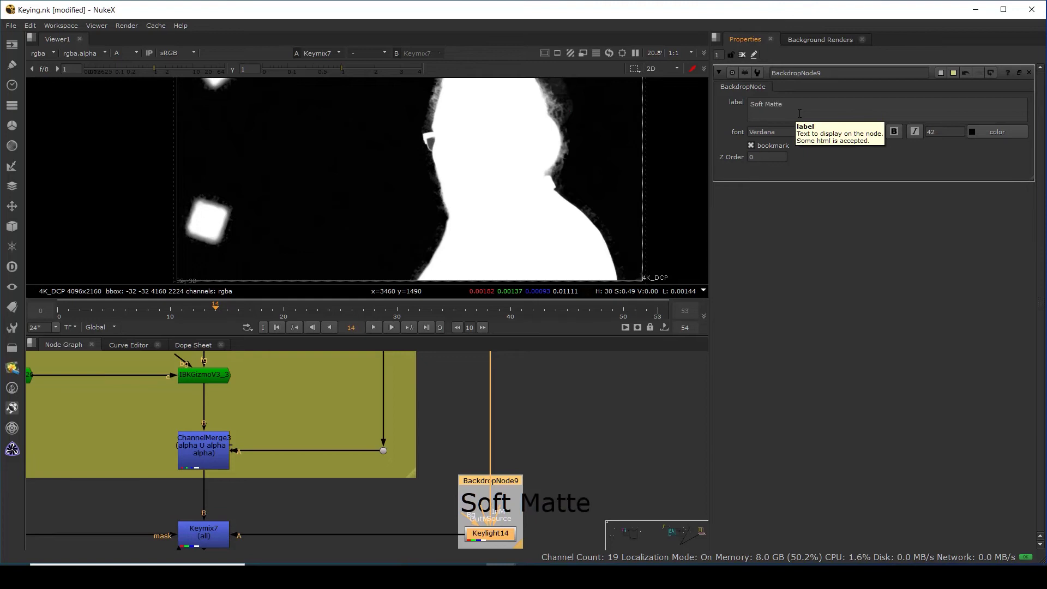
left_click(558, 448)
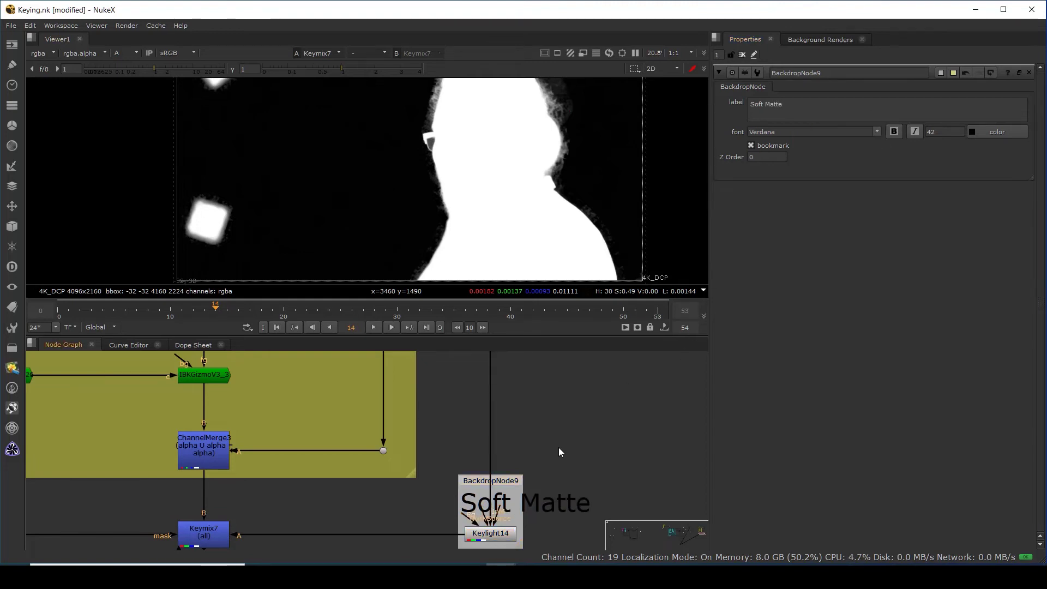
Open the Roto mask's properties, examine its shape over the hair and the two matte branches, and close the properties.
scroll(540, 474, "down", 3)
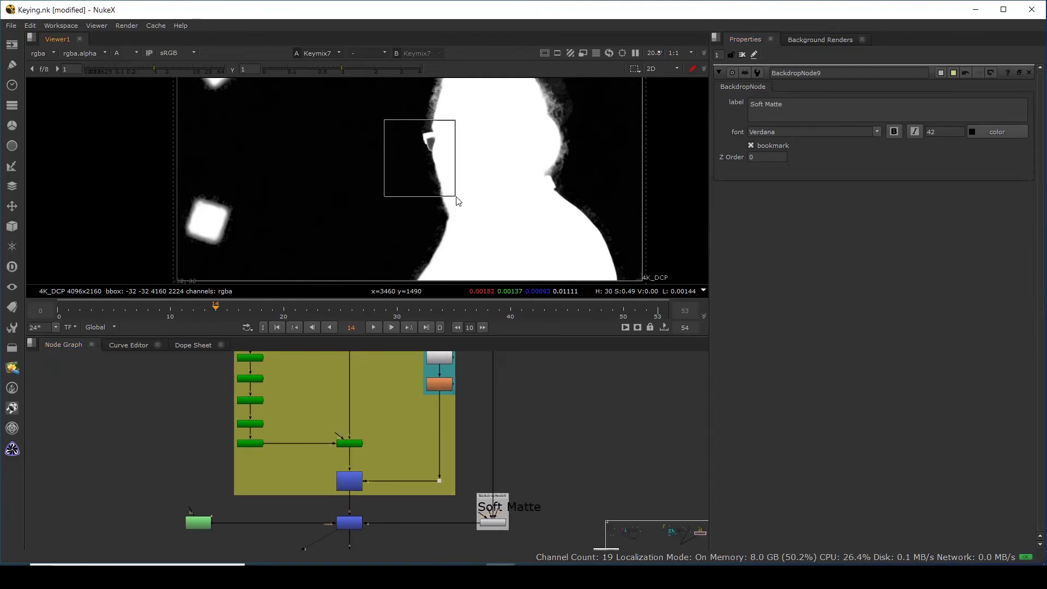
middle_click_drag(475, 443, 466, 494)
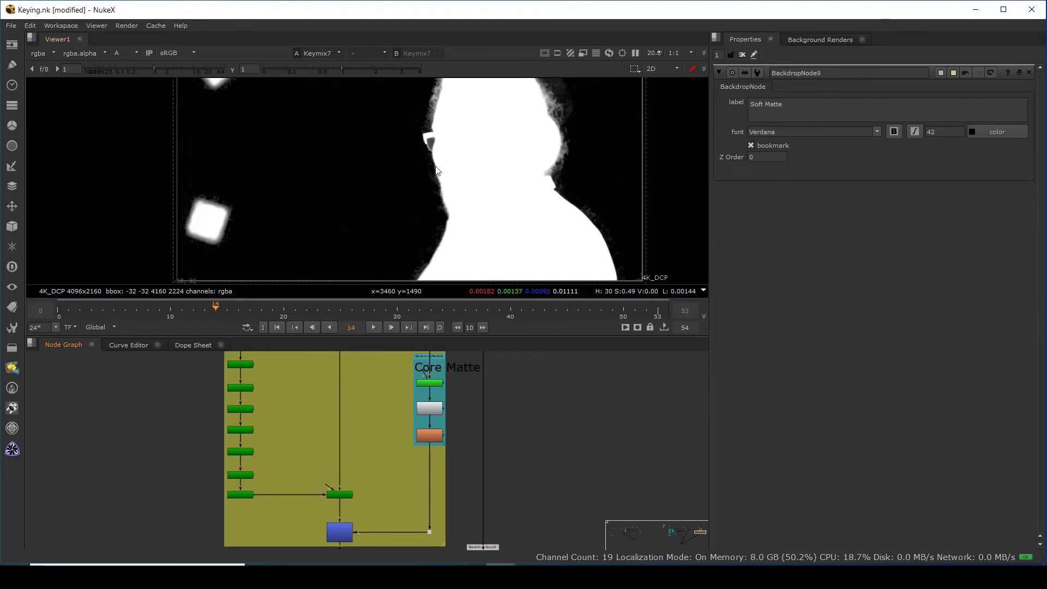
middle_click_drag(460, 397, 430, 431)
middle_click_drag(264, 525, 260, 482)
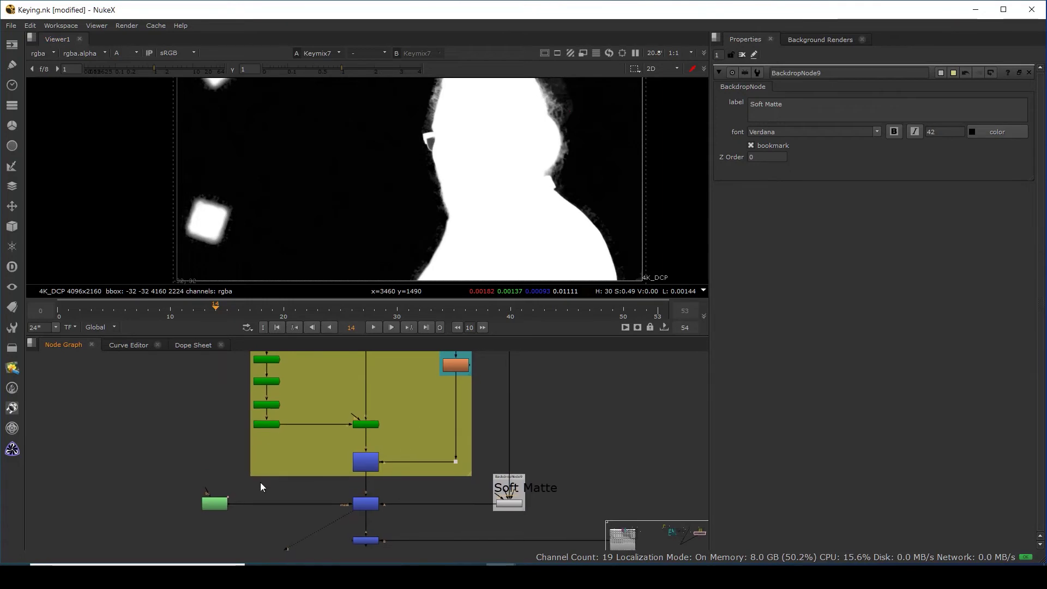
double_click(217, 503)
middle_click_drag(520, 194, 506, 275)
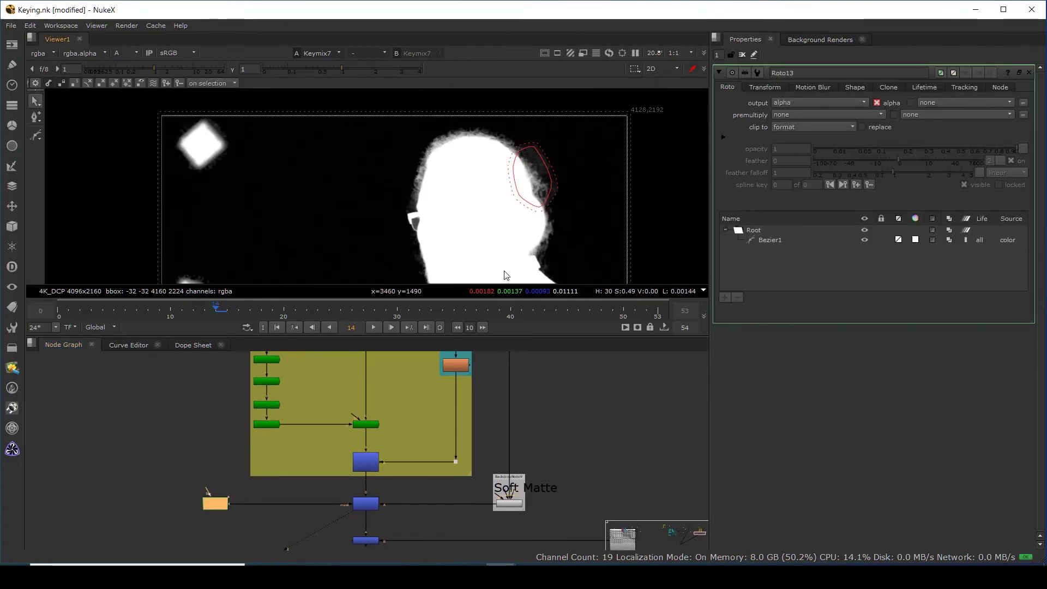
scroll(466, 216, "down", 2)
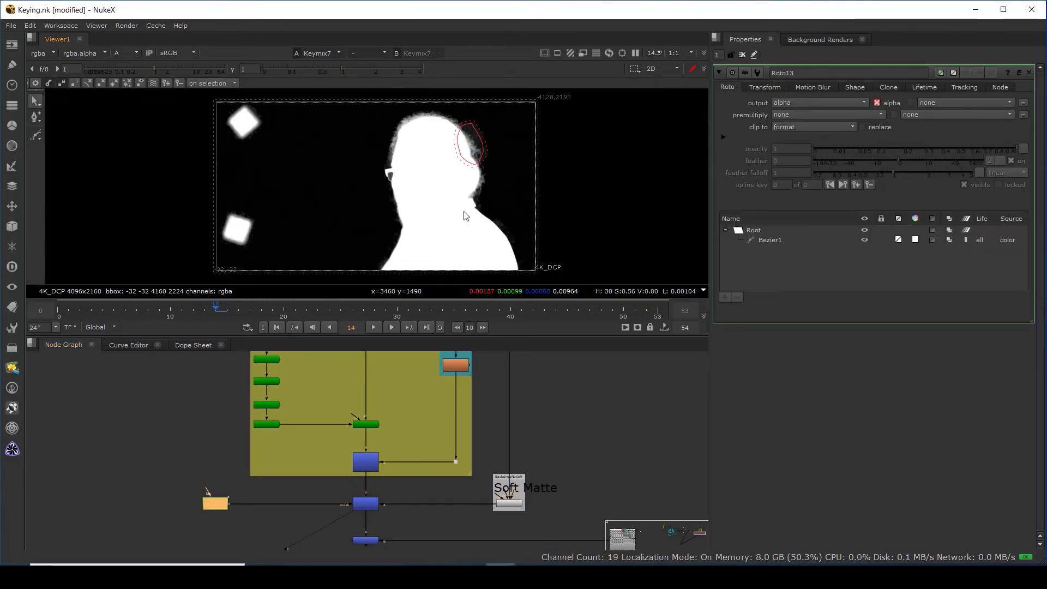
scroll(510, 476, "down", 4)
middle_click_drag(547, 518, 525, 482)
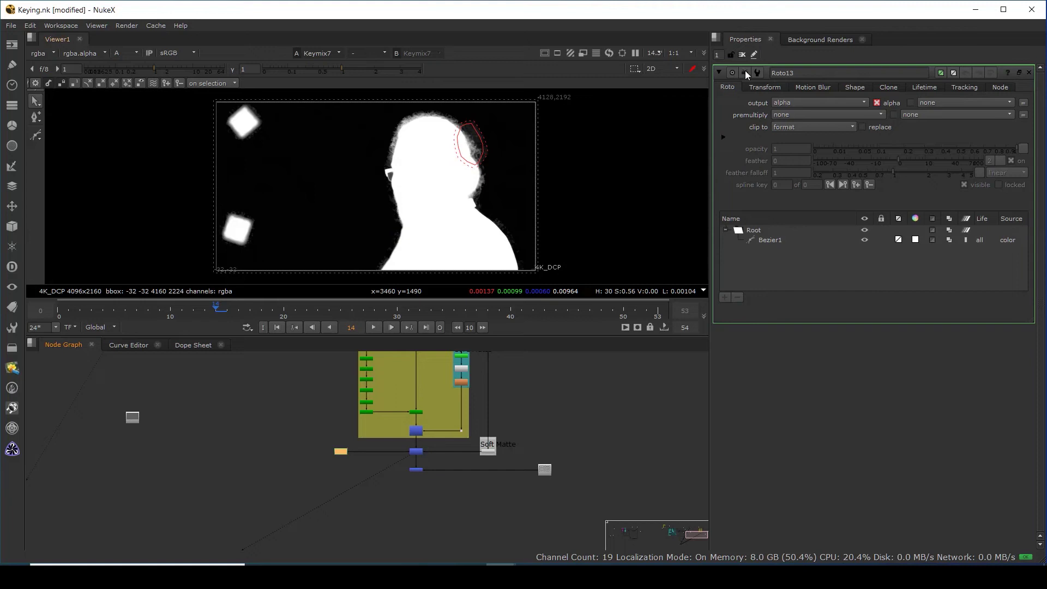
left_click(742, 54)
Display the Keymix in full colour and delete the checkerboard and the node that merges it below the Keymix.
middle_click_drag(411, 519, 443, 450)
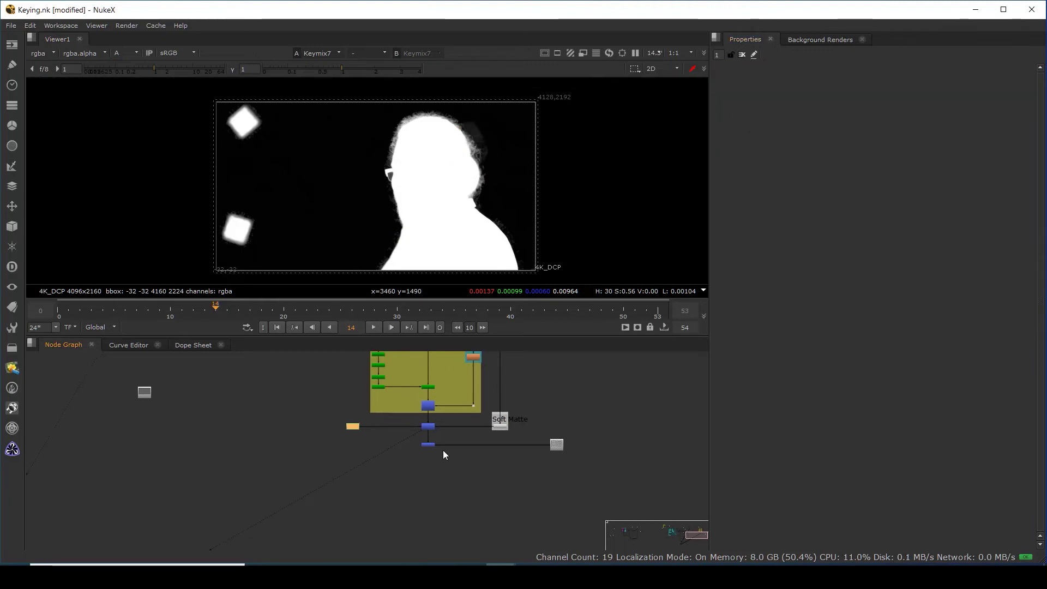
scroll(442, 449, "up", 3)
key("a")
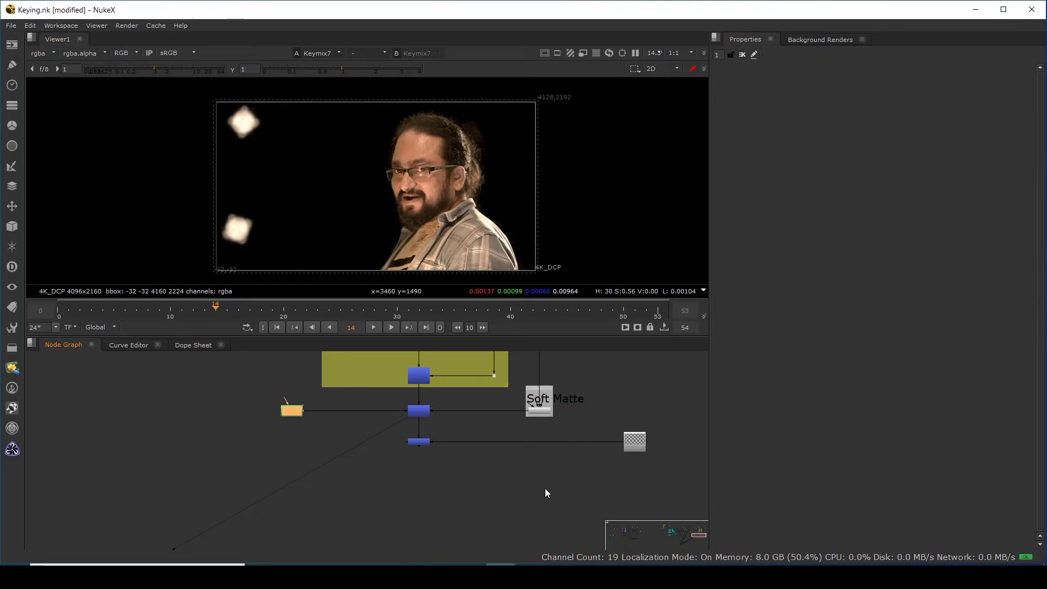
left_click_drag(383, 484, 670, 430)
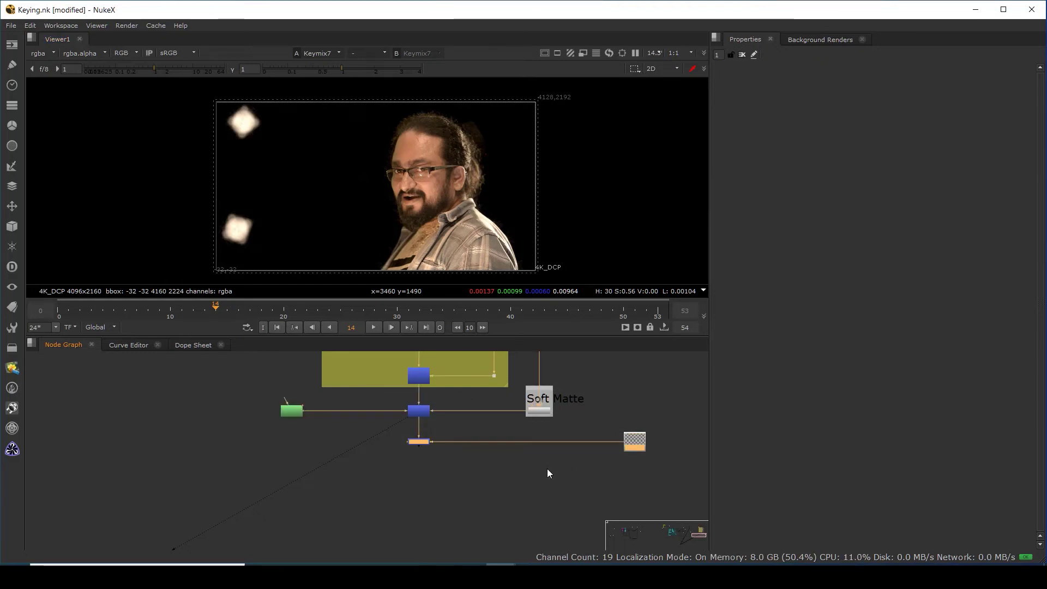
scroll(548, 469, "down", 3)
left_click_drag(471, 482, 621, 444)
key("Delete")
scroll(481, 446, "up", 7)
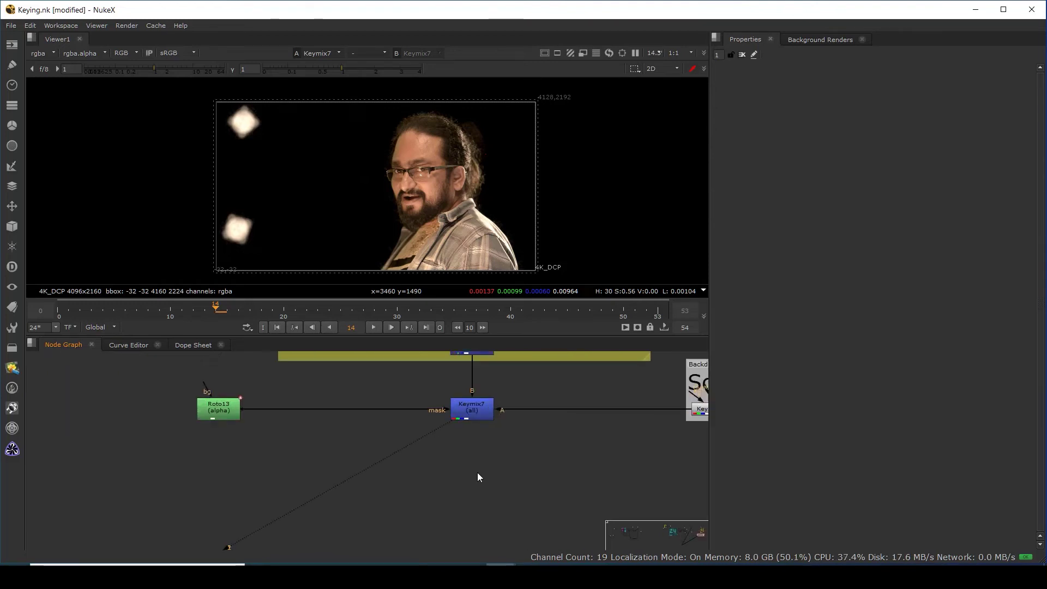
Add a Shuffle node directly below the Keymix and display its output in the viewer.
type("shuf")
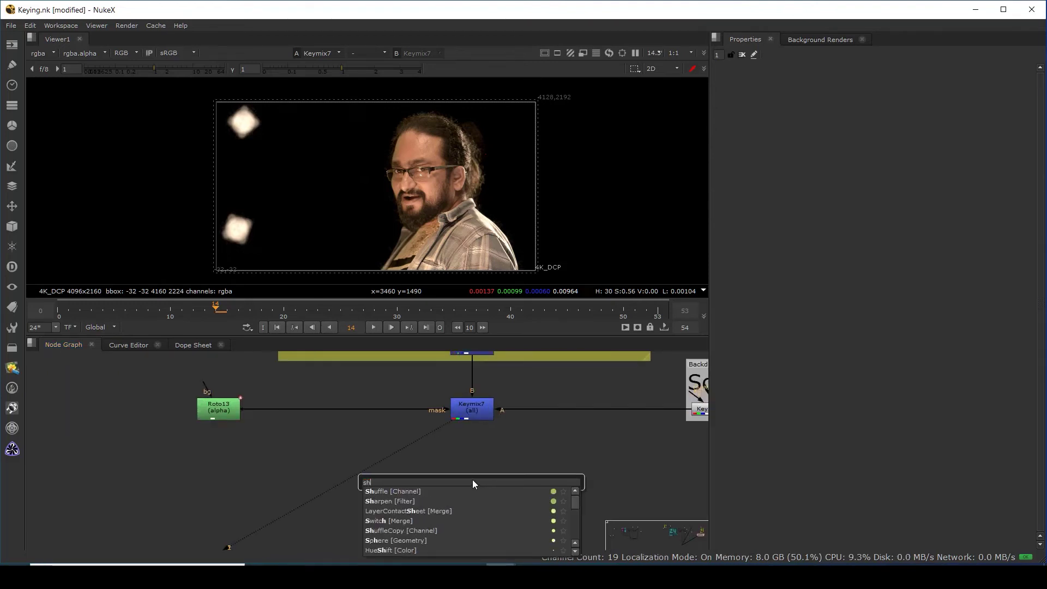
key("Return")
left_click_drag(465, 463, 479, 413)
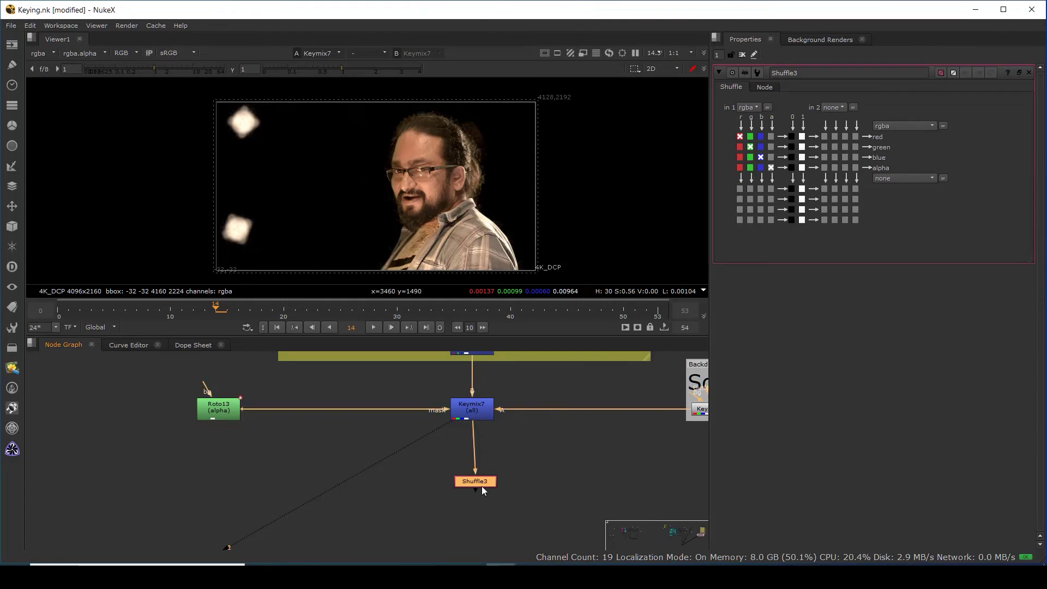
left_click_drag(481, 482, 477, 477)
key("1")
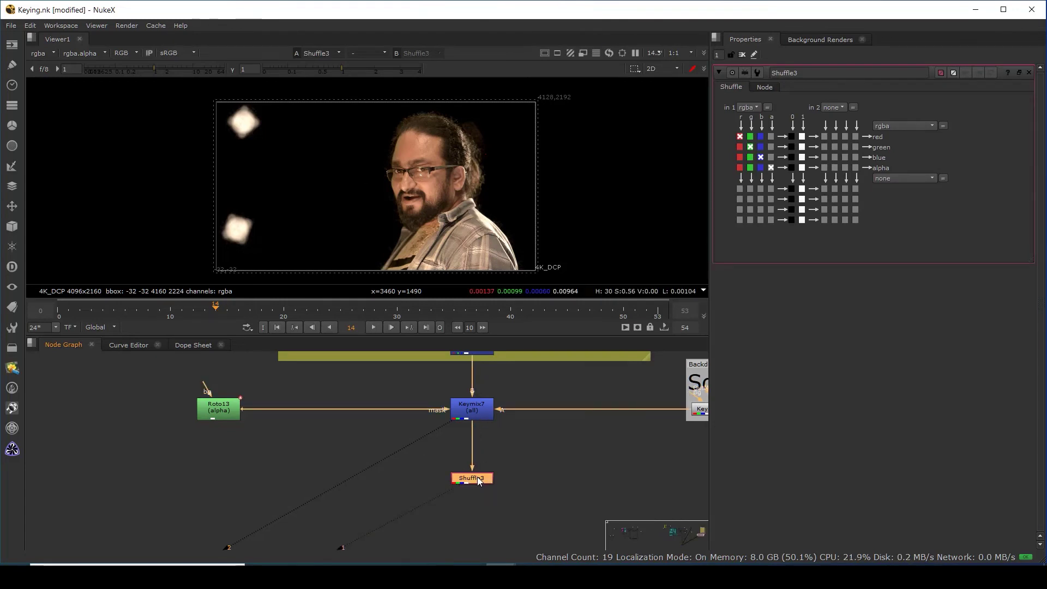
Route the alpha input of the Shuffle into its red, green and blue outputs.
left_click(771, 136)
left_click(770, 147)
left_click(771, 157)
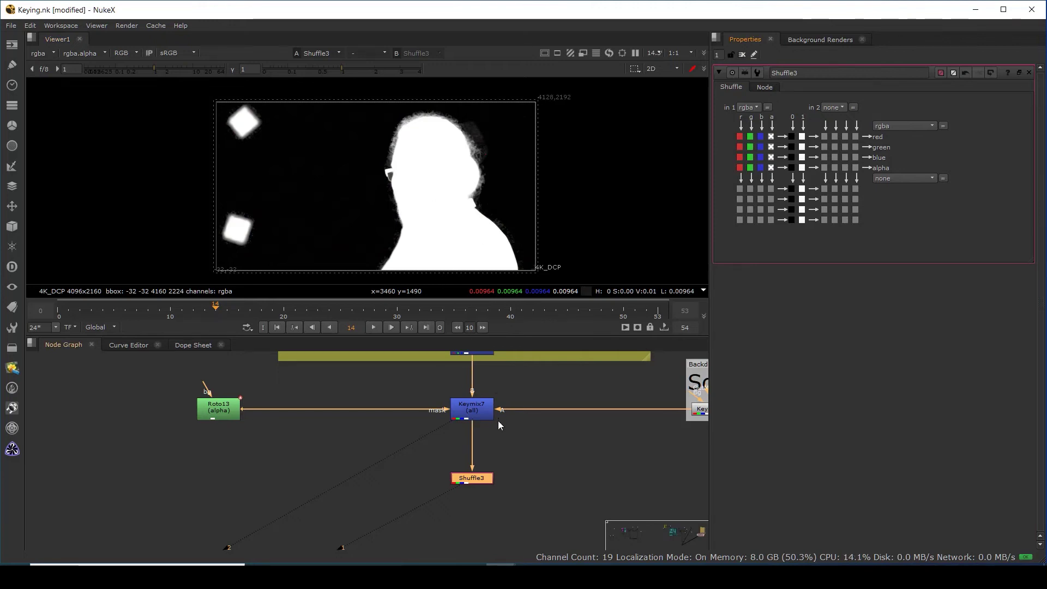
key("a")
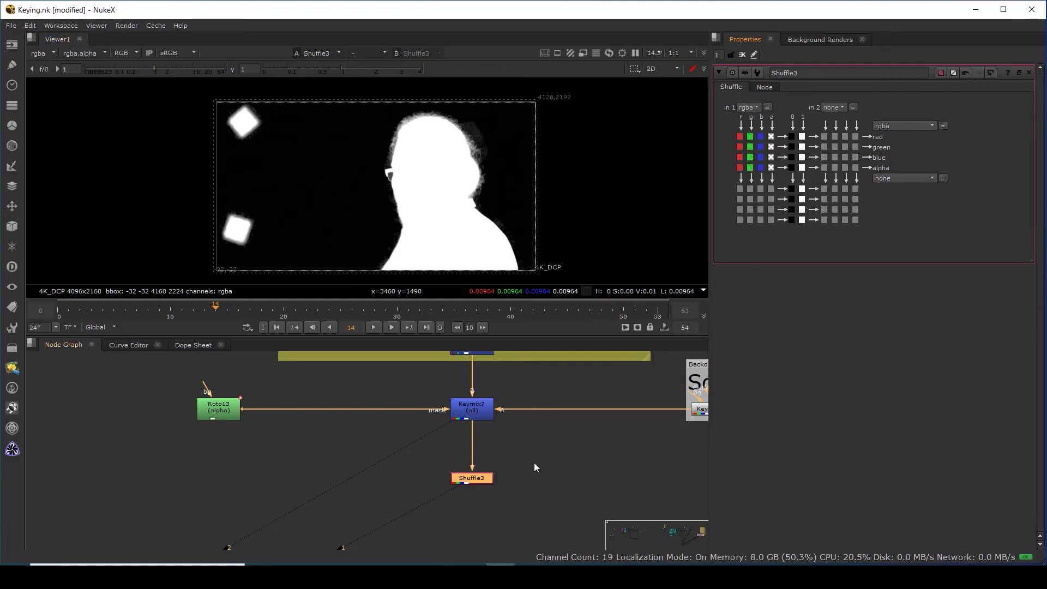
Add a Dot outside the Alpha Process group, connect it to the plate line, and align it with the other Dots.
scroll(535, 463, "down", 5)
middle_click_drag(594, 464, 452, 504)
scroll(451, 504, "down", 3)
middle_click_drag(480, 471, 438, 465)
scroll(469, 444, "up", 3)
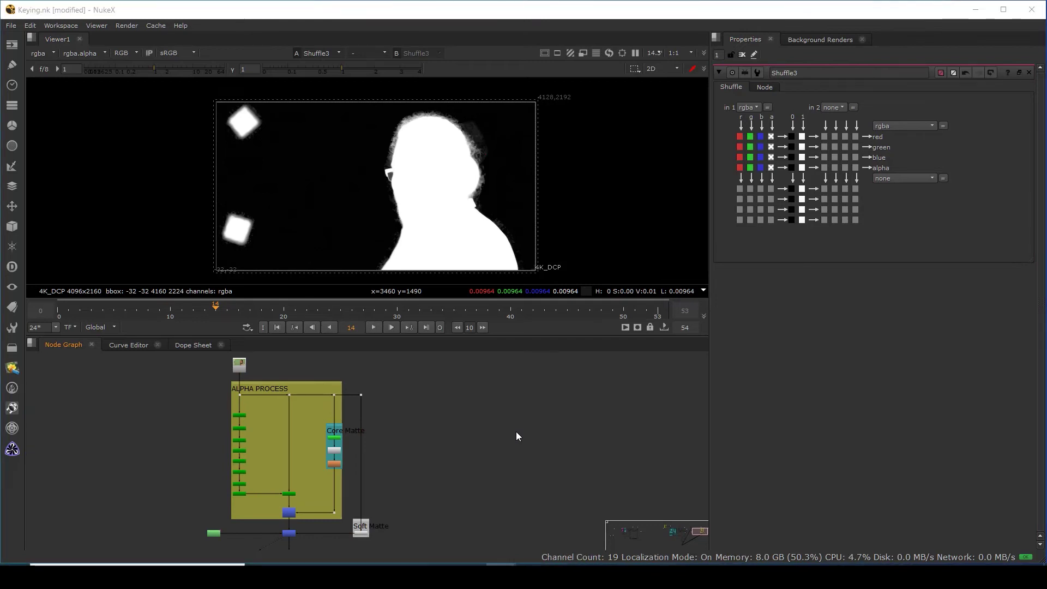
key("slash")
left_click(556, 309)
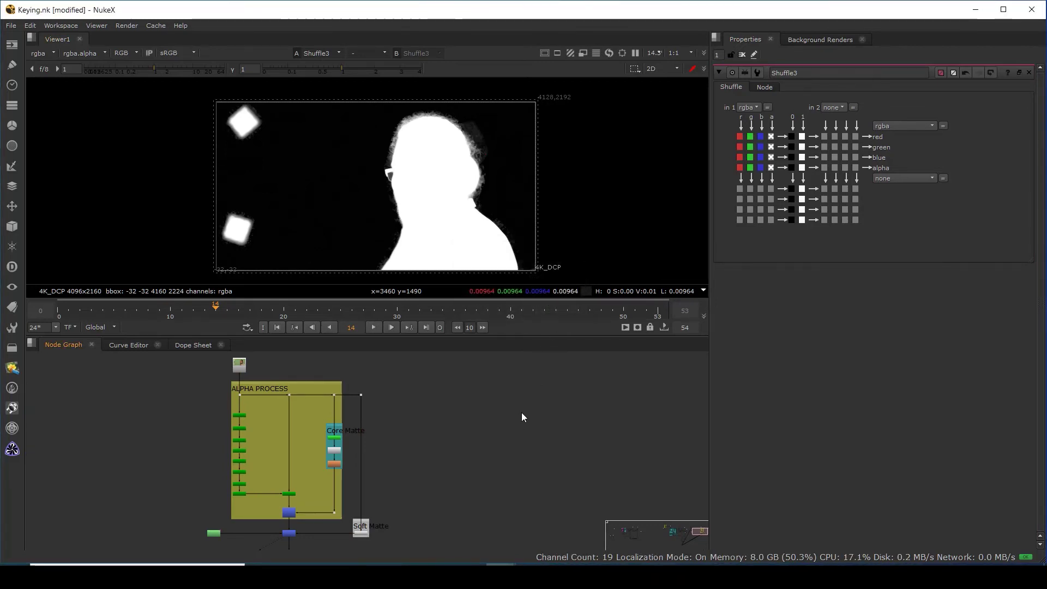
scroll(521, 414, "up", 1)
scroll(522, 413, "up", 2)
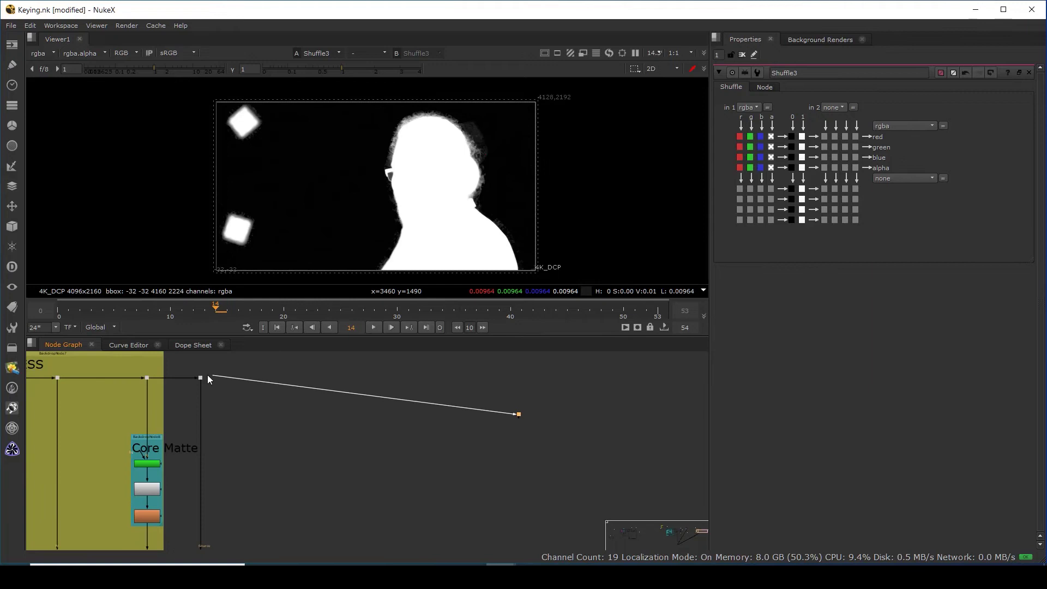
left_click_drag(519, 414, 439, 380)
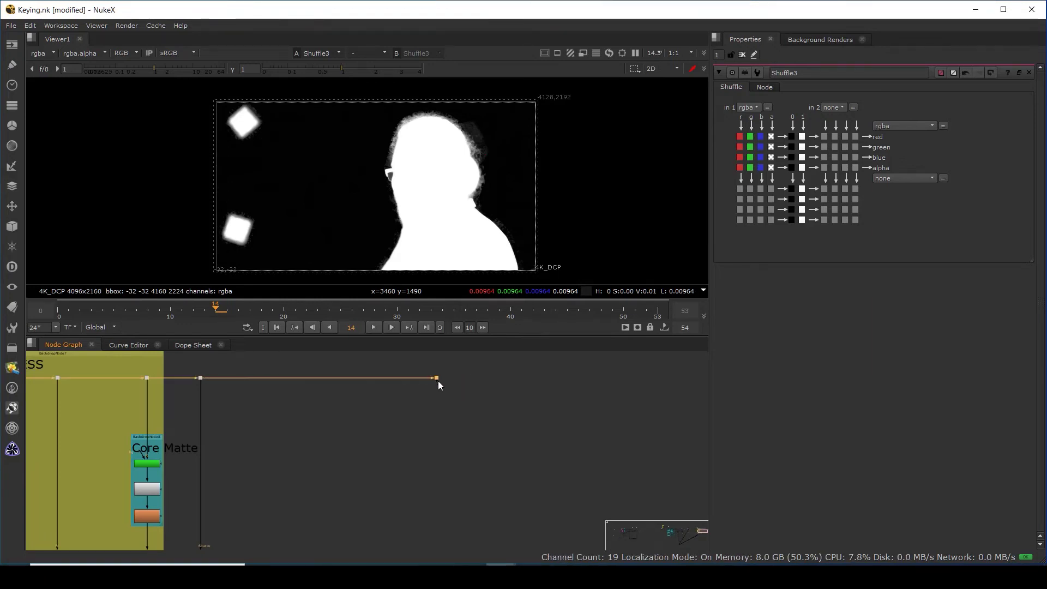
Add a Copy node below the new Dot and connect its A input to the Shuffle.
scroll(438, 388, "down", 4)
middle_click_drag(429, 541, 406, 473)
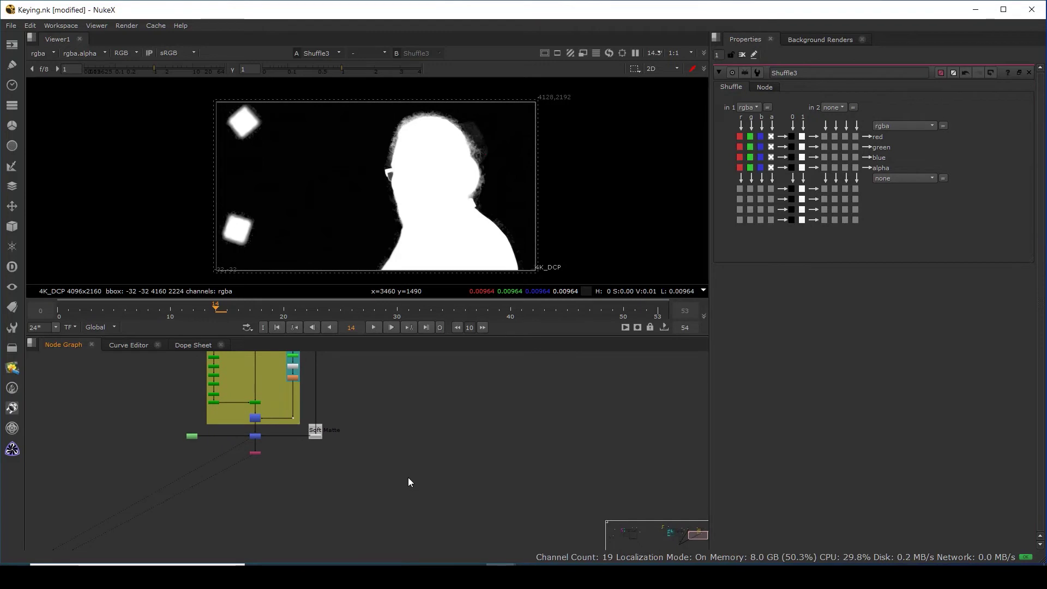
key("k")
scroll(415, 474, "up", 5)
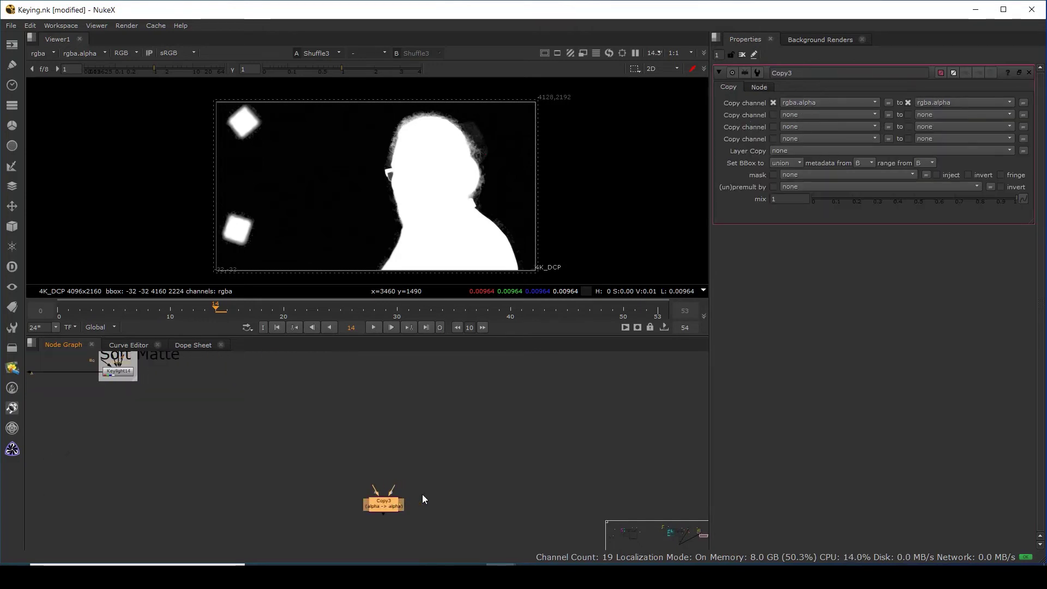
middle_click_drag(422, 494, 584, 457)
scroll(572, 452, "down", 4)
left_click_drag(572, 452, 350, 424)
scroll(567, 464, "up", 6)
scroll(250, 409, "down", 4)
middle_click_drag(166, 412, 333, 479)
scroll(310, 464, "down", 4)
middle_click_drag(421, 480, 390, 497)
scroll(389, 496, "up", 4)
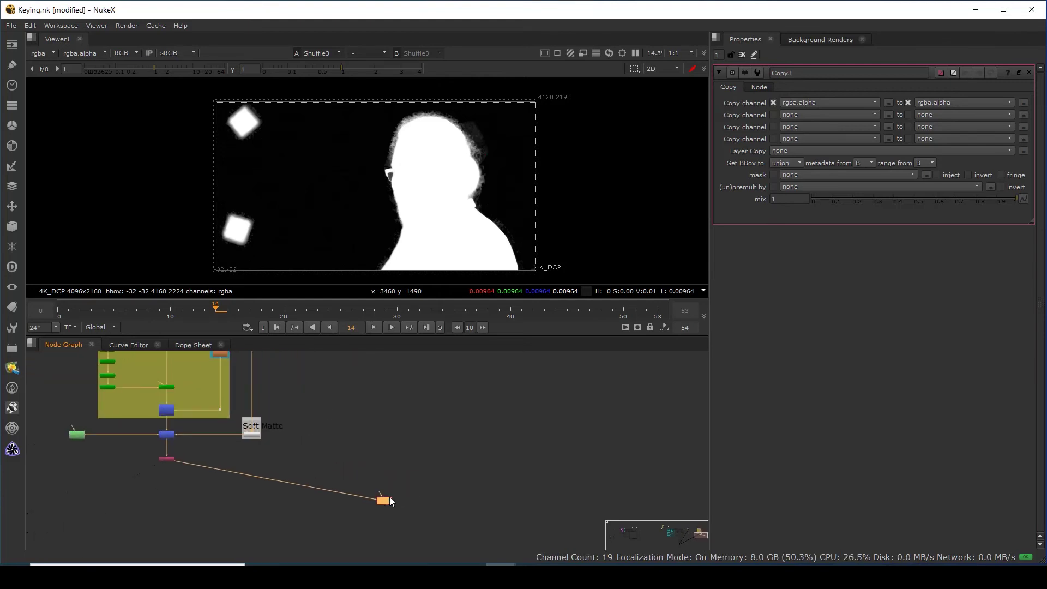
Connect the Copy node's B input to the new Dot on the plate line.
left_click_drag(374, 484, 394, 435)
scroll(398, 452, "down", 3)
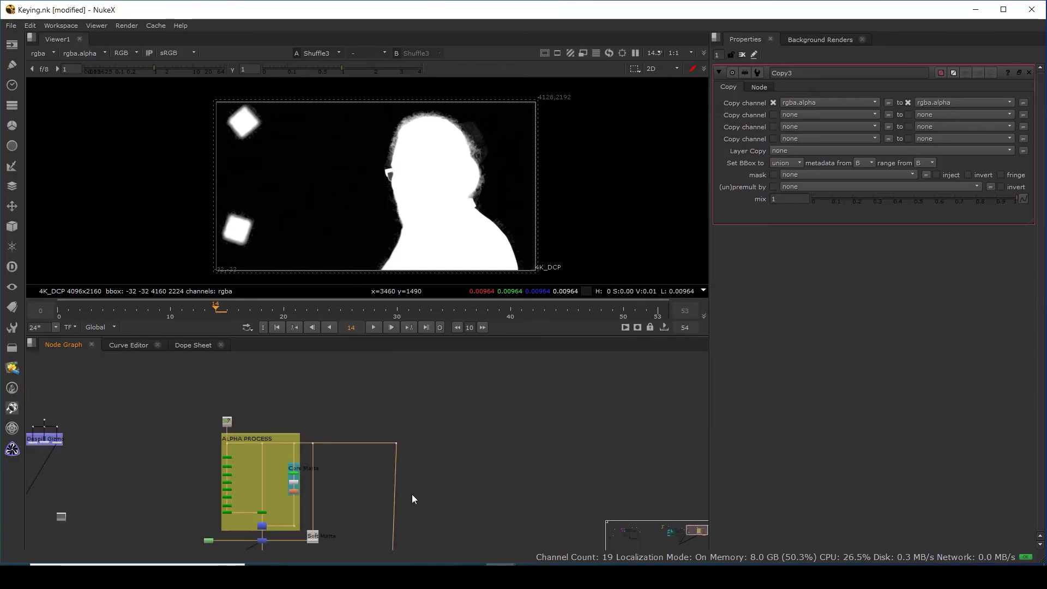
middle_click_drag(412, 499, 421, 424)
scroll(409, 495, "up", 4)
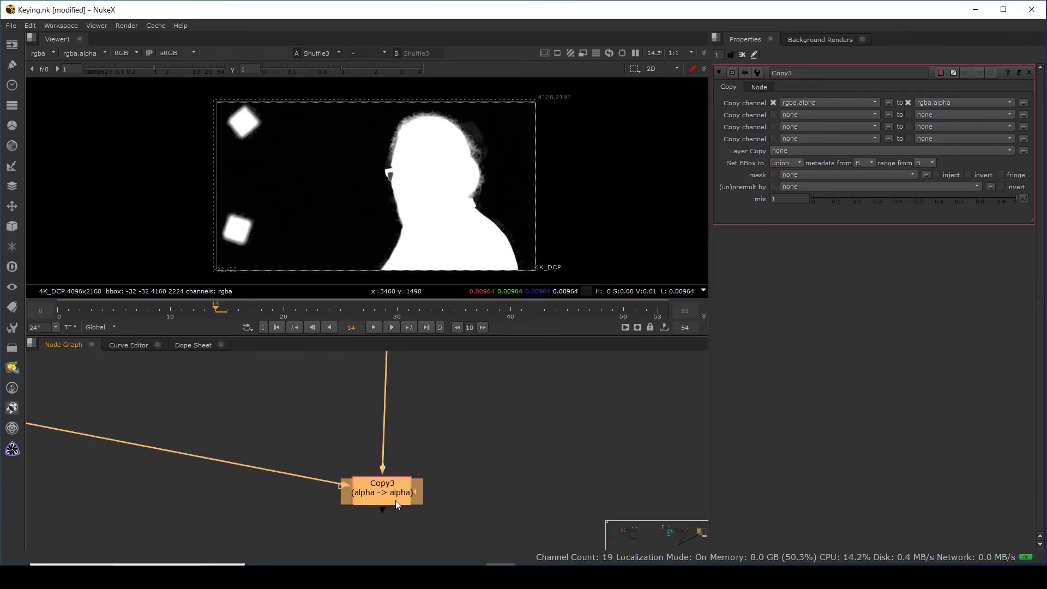
Review the Shuffle feeding the Copy node, and display the original green-screen plate from the Dot above it.
scroll(395, 499, "down", 3)
middle_click_drag(385, 491, 614, 498)
left_click_drag(160, 480, 222, 397)
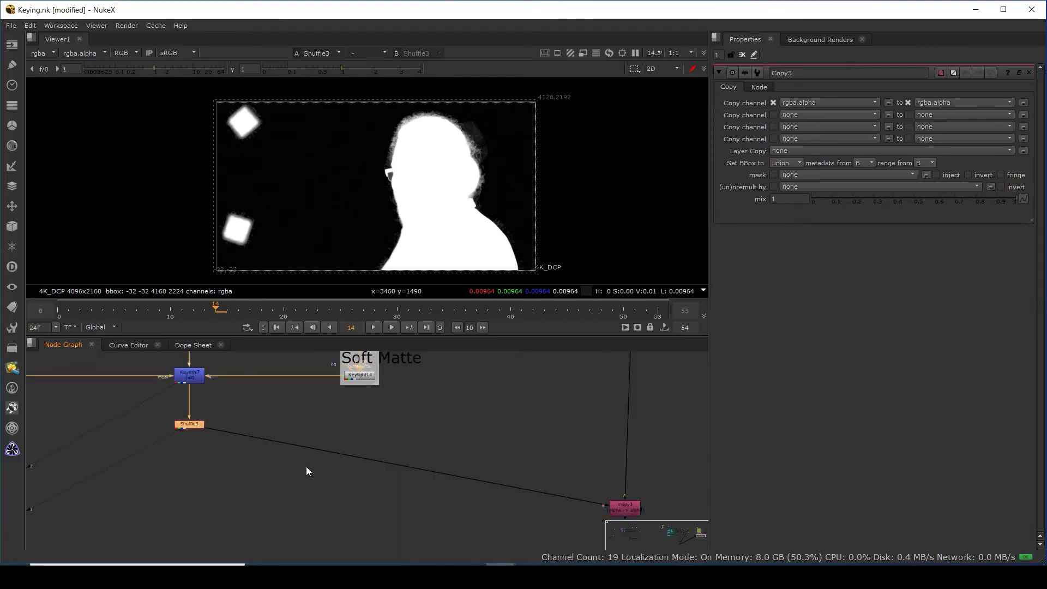
scroll(306, 467, "down", 4)
middle_click_drag(423, 401, 379, 490)
left_click(402, 378)
key("1")
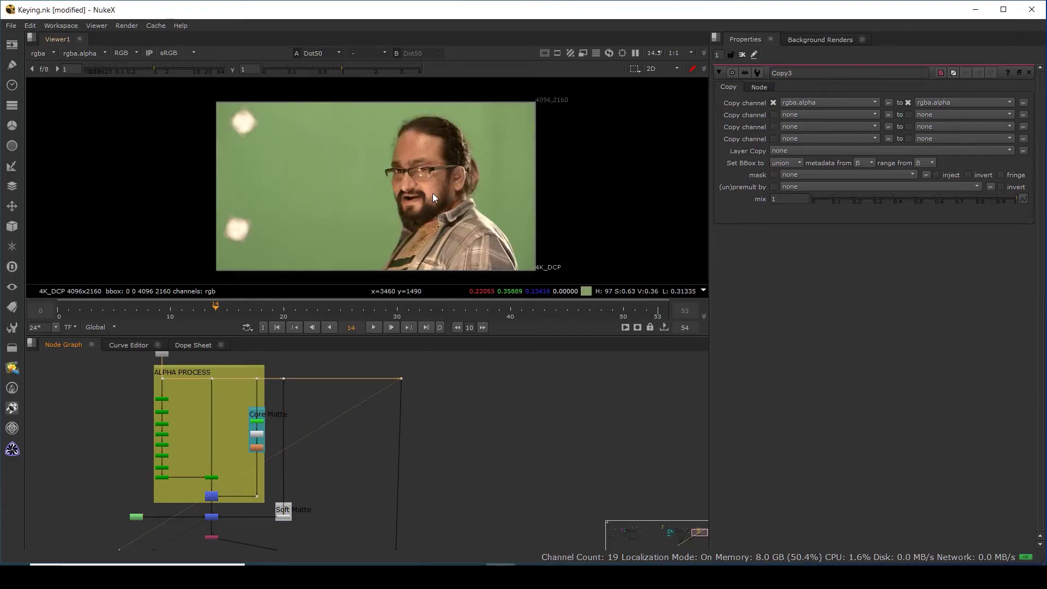
middle_click_drag(228, 482, 256, 450)
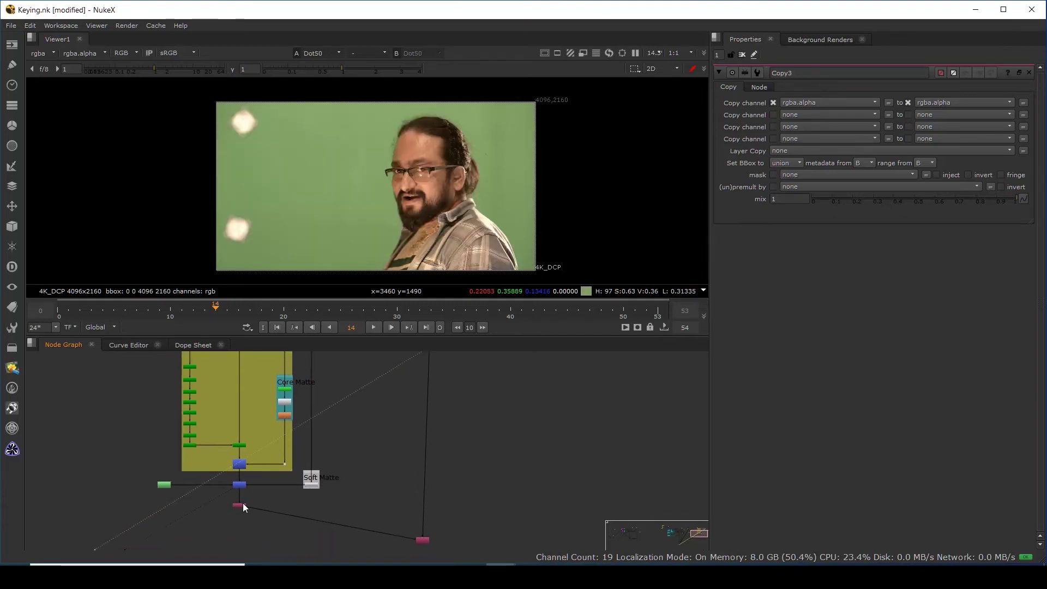
Examine how the plate Dot and the Shuffle feed the A and B inputs of the Copy node.
middle_click_drag(433, 417, 397, 479)
left_click_drag(375, 446, 434, 371)
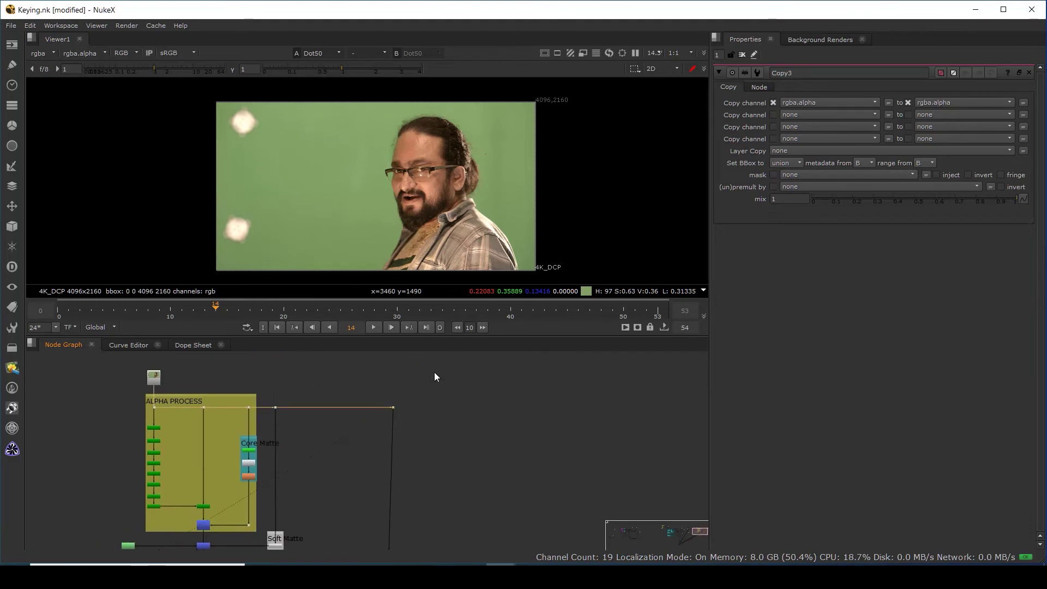
middle_click_drag(418, 454, 464, 357)
scroll(445, 536, "up", 6)
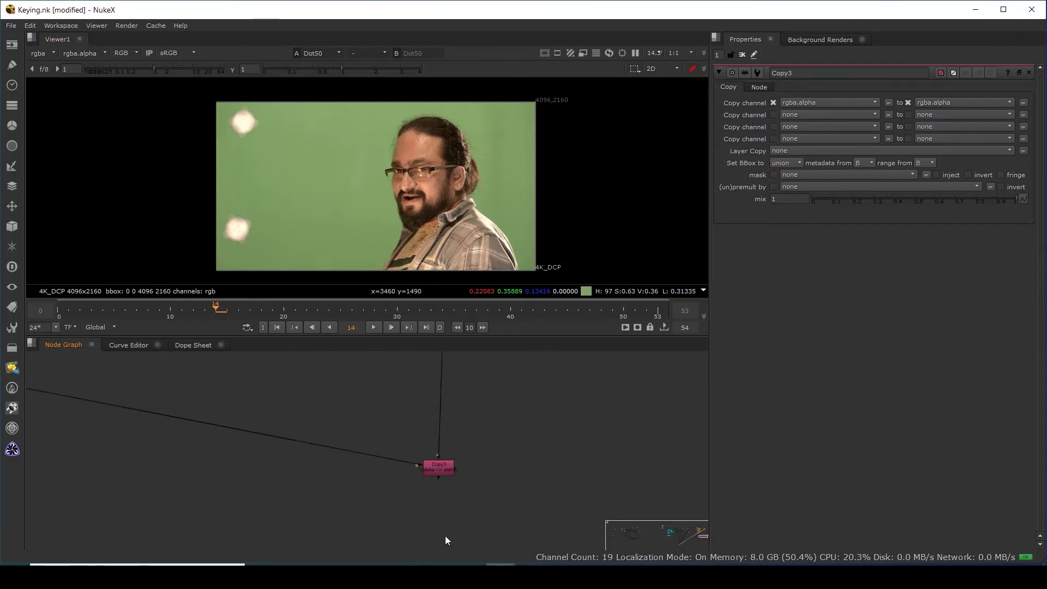
left_click(437, 434)
scroll(424, 468, "down", 4)
scroll(425, 461, "up", 5)
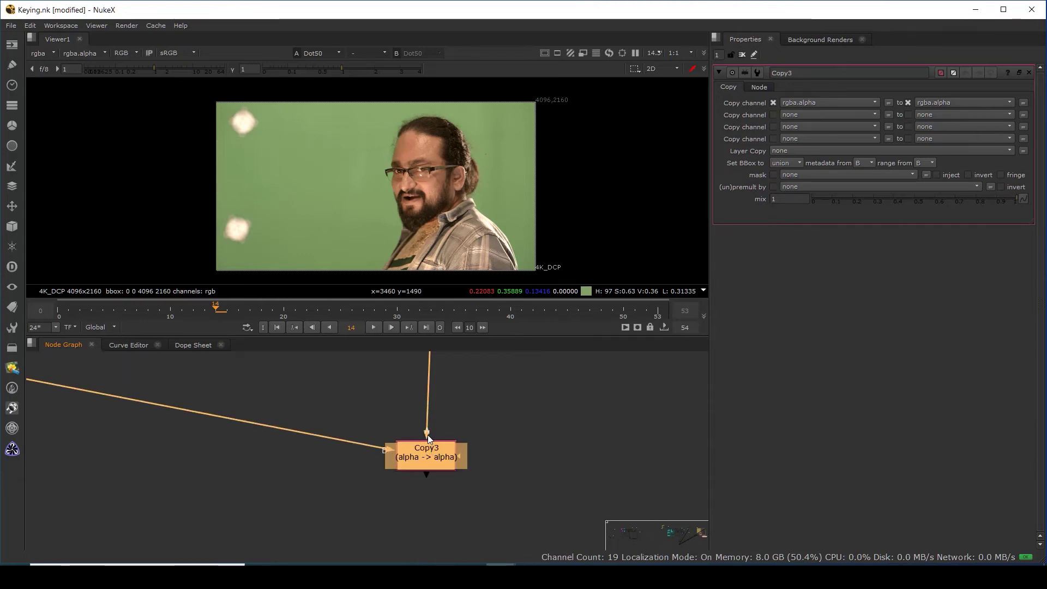
scroll(379, 459, "down", 3)
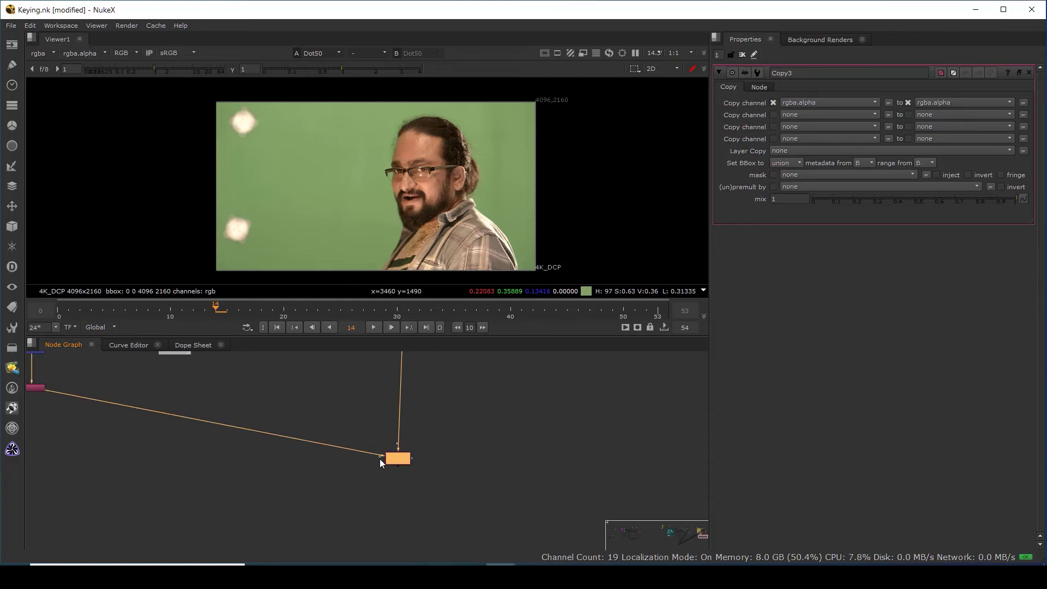
scroll(387, 462, "down", 6)
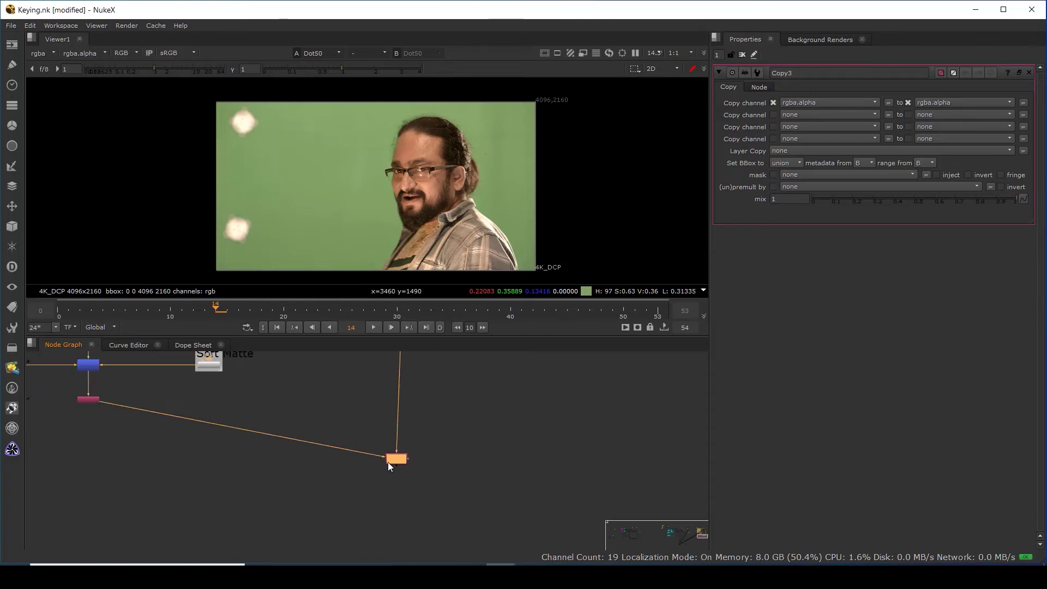
middle_click_drag(420, 430, 421, 495)
left_click_drag(384, 409, 422, 377)
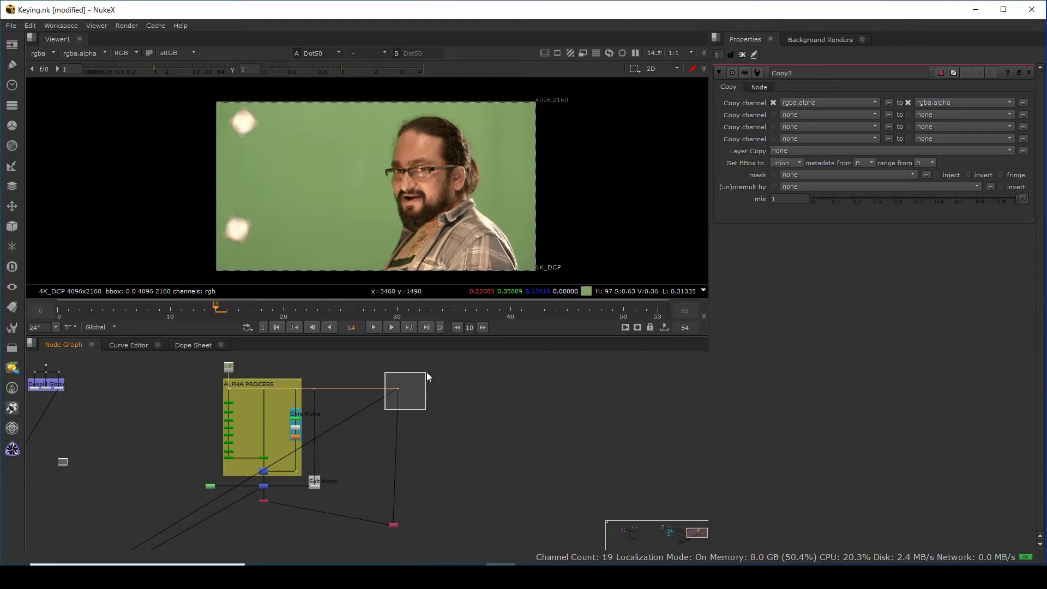
scroll(281, 512, "up", 5)
left_click_drag(273, 453, 273, 450)
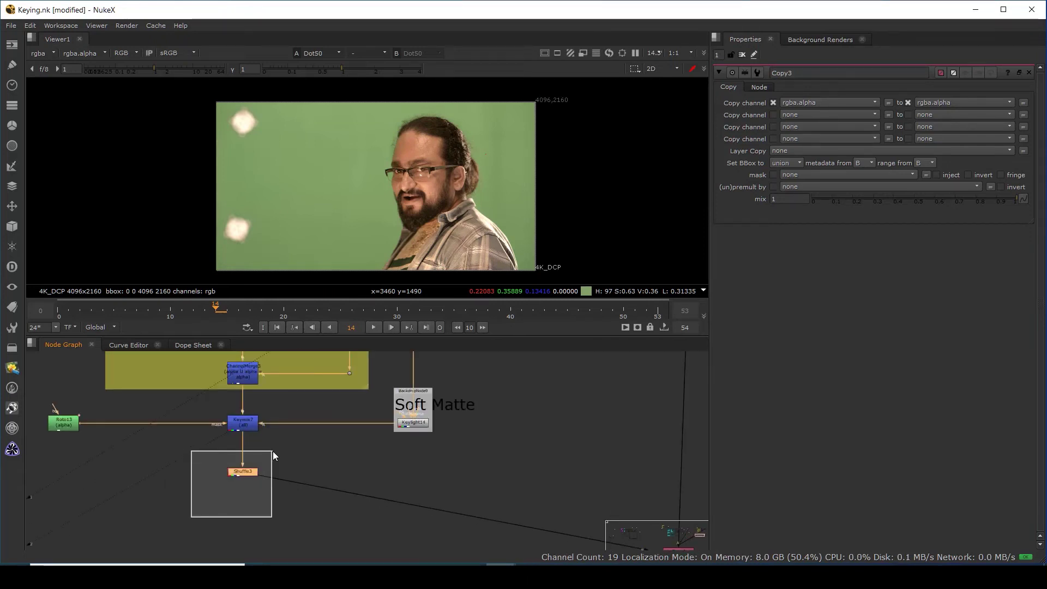
key("Delete")
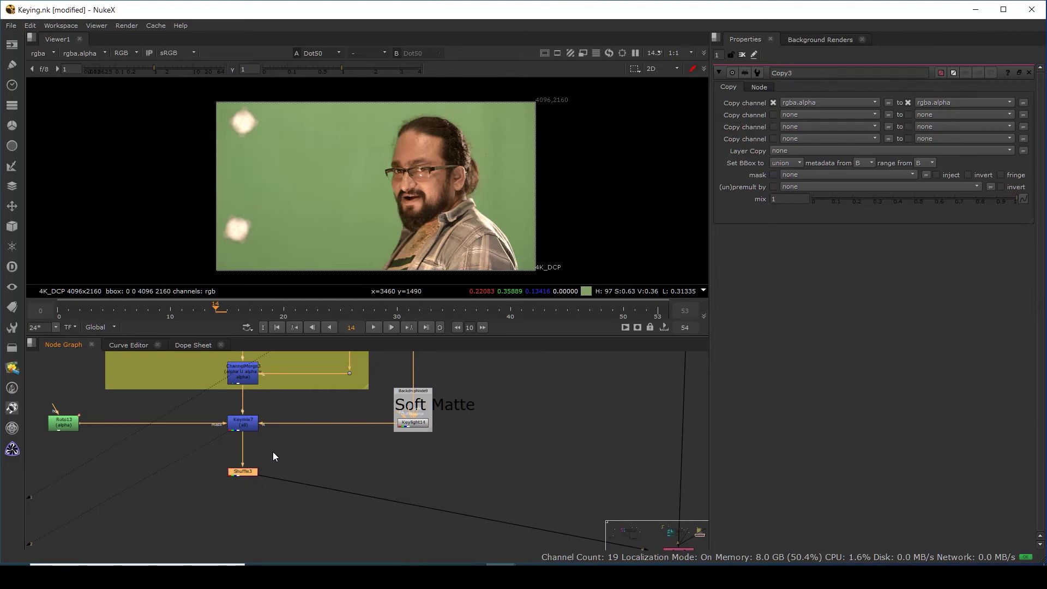
Swap the Copy node's A and B inputs so the Shuffle feeds A and the plate feeds B.
scroll(476, 488, "up", 5)
left_click(478, 456)
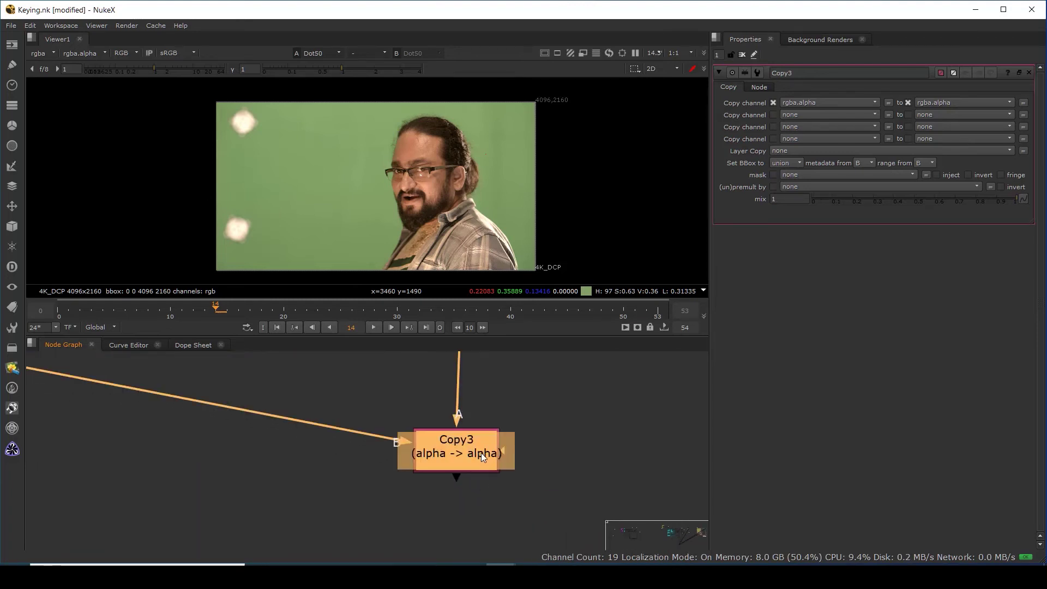
key("shift+x")
Route the Copy node's A input through a new Dot below the Shuffle, and align and display the Copy node beneath the plate Dot.
scroll(463, 451, "down", 8)
left_click_drag(486, 498, 494, 497)
left_click(375, 491)
left_click_drag(362, 475, 230, 494)
left_click_drag(434, 487, 543, 525)
key("1")
left_click_drag(494, 499, 493, 493)
Check the Copy node's alpha against the plate Dot, and return the viewer to full colour on the Copy node.
key("a")
key("a")
key("a")
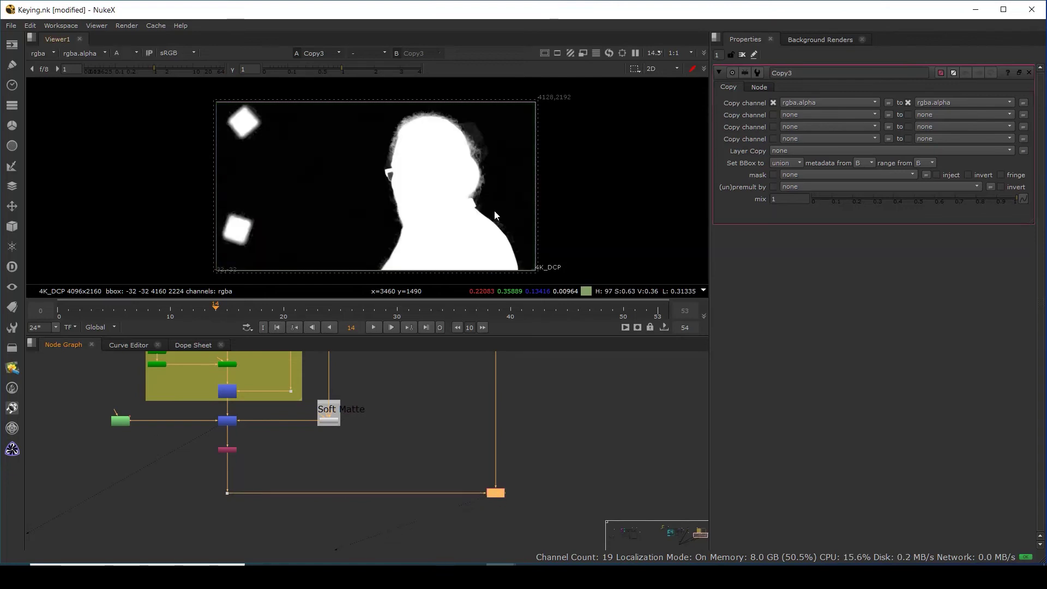
scroll(510, 420, "down", 2)
scroll(510, 423, "down", 3)
middle_click_drag(523, 366, 495, 430)
left_click(477, 403)
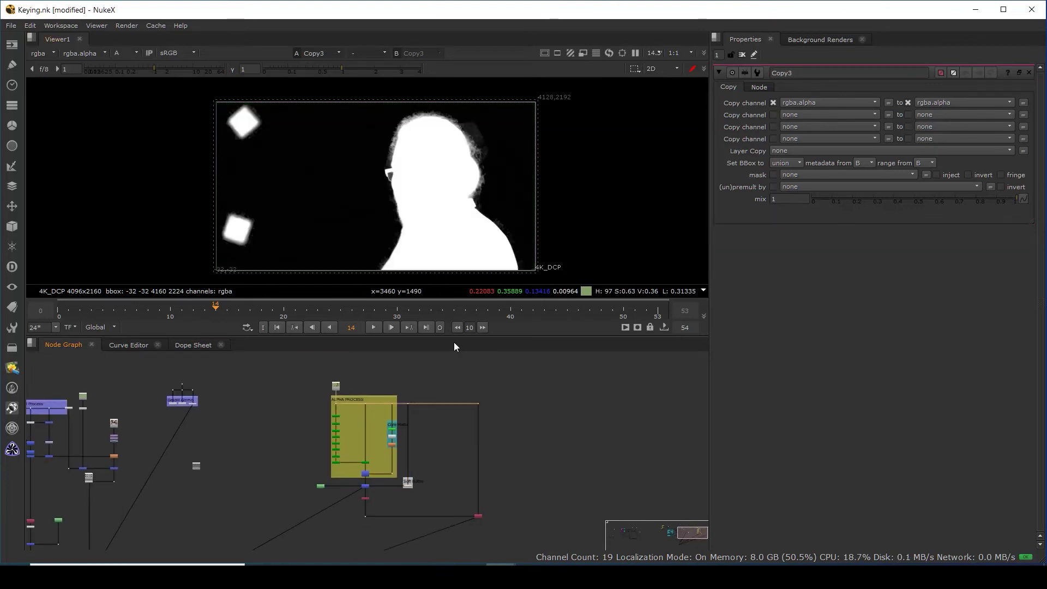
key("1")
left_click(478, 515)
key("1")
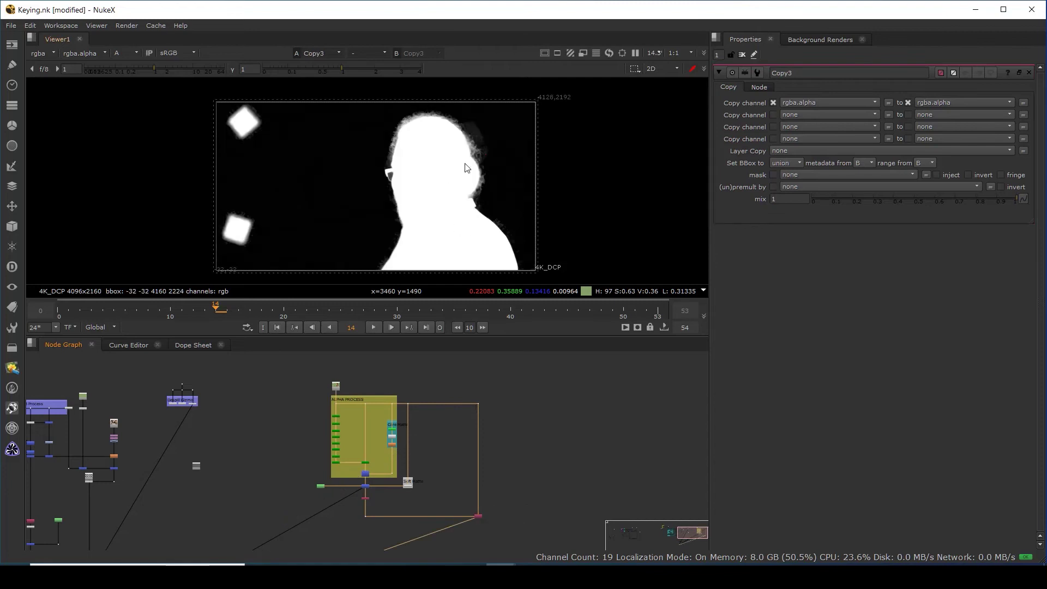
key("a")
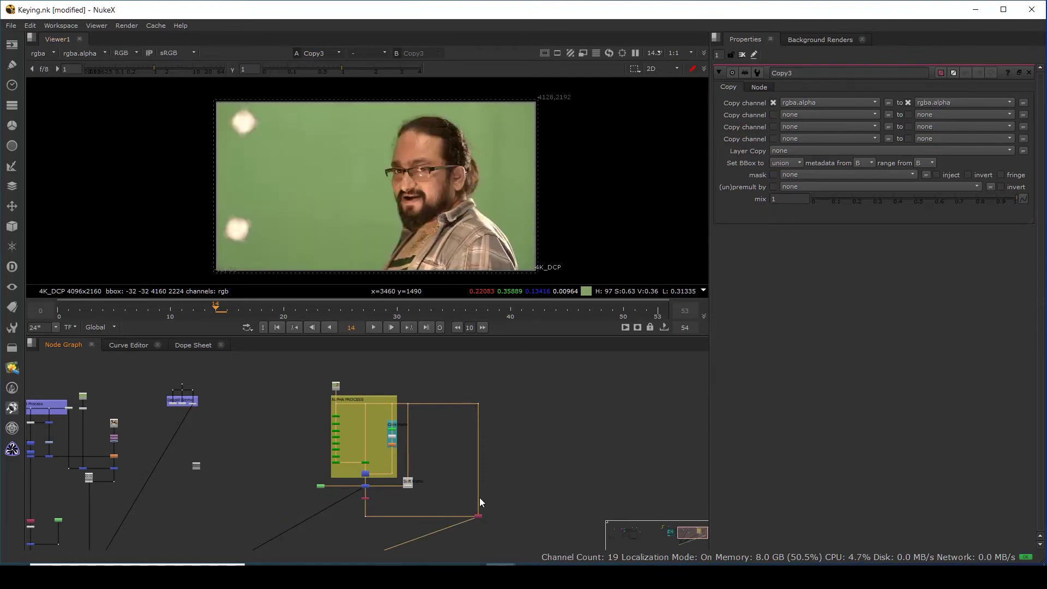
Add a Premult node below the Copy node and connect it to the Copy's output.
scroll(443, 435, "up", 6)
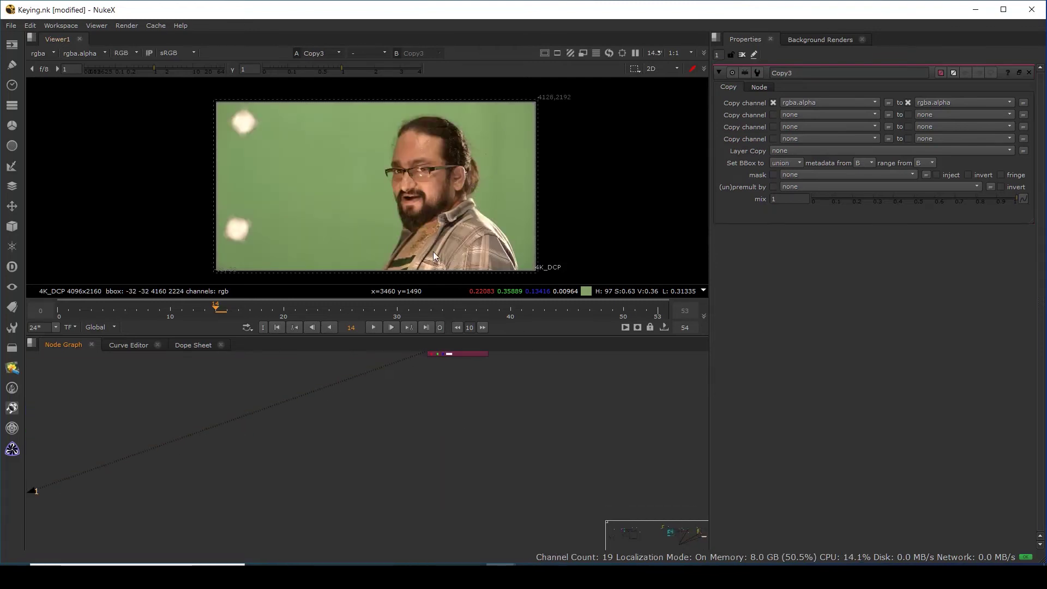
middle_click_drag(461, 400, 446, 452)
left_click_drag(498, 125, 515, 162)
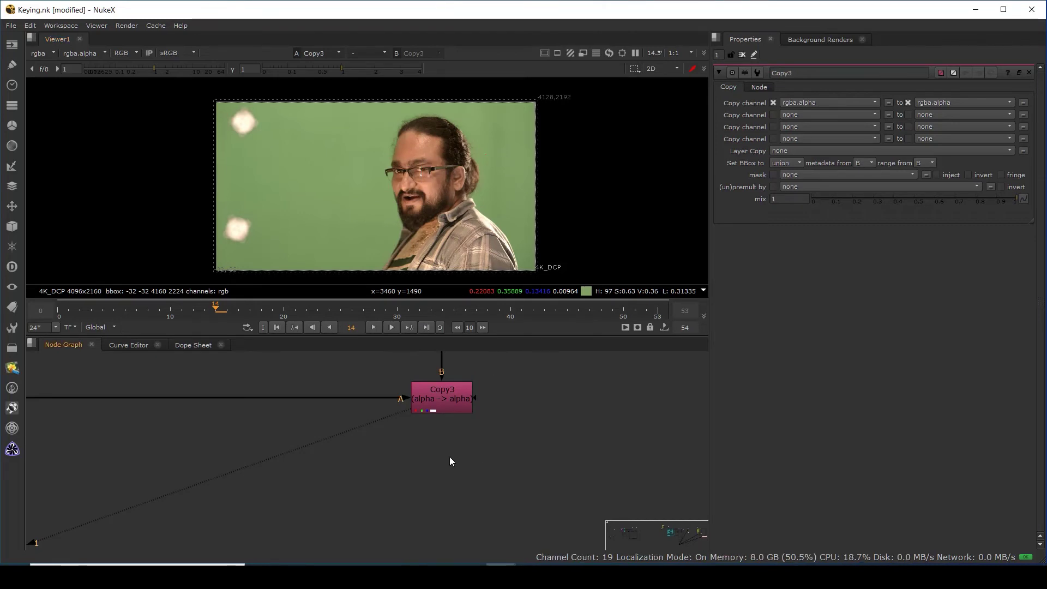
key("Tab")
type("pr")
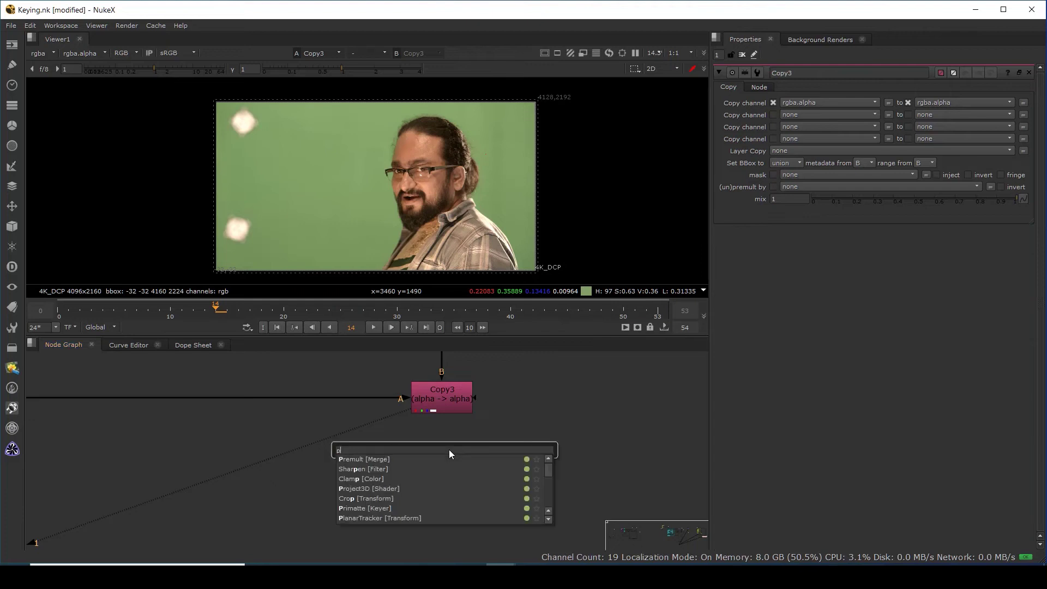
left_click(368, 459)
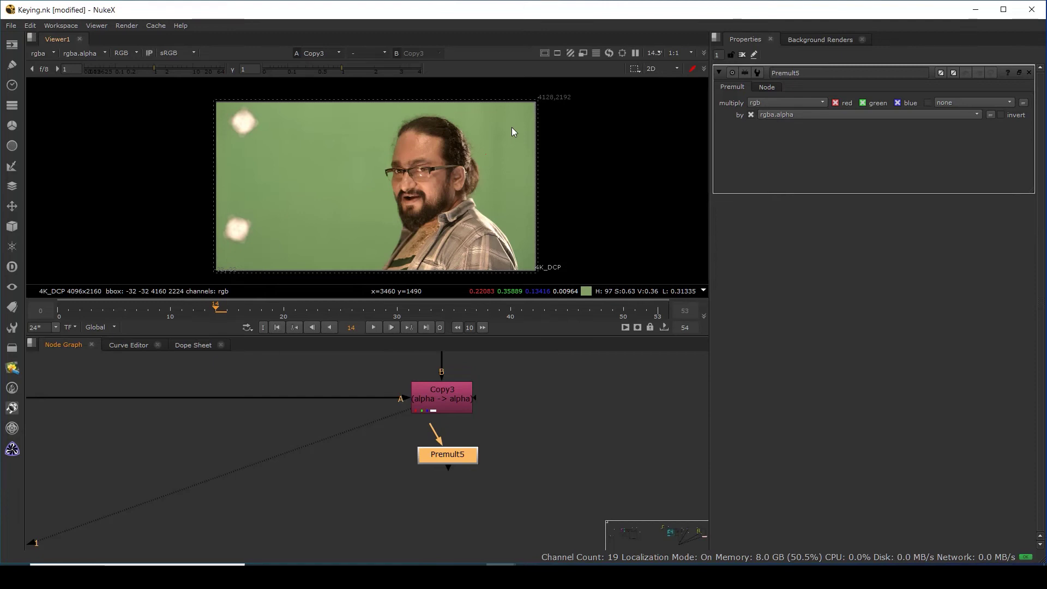
left_click(453, 408)
key("a")
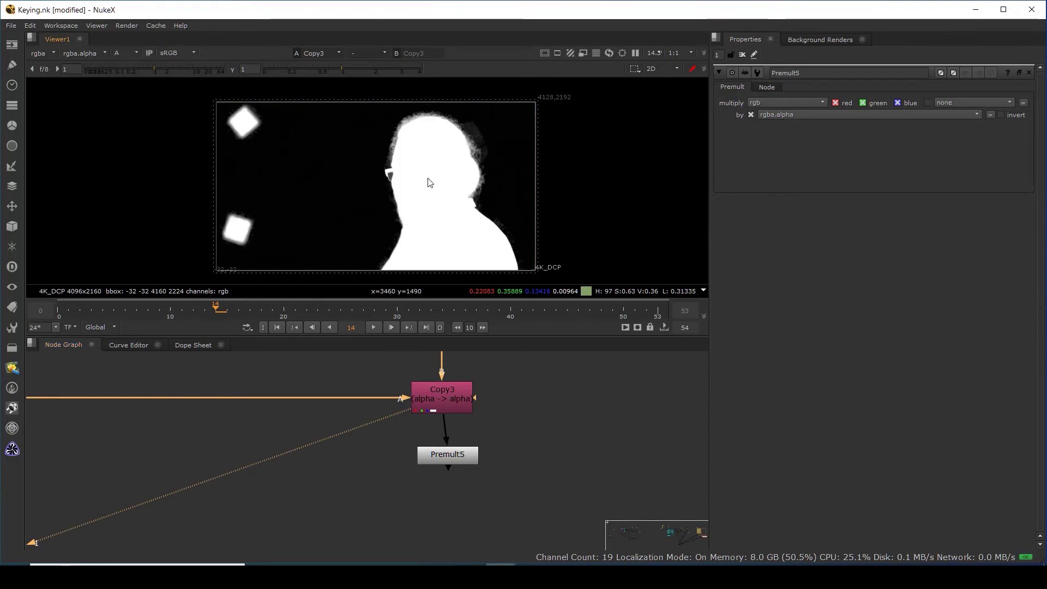
left_click_drag(459, 459, 446, 462)
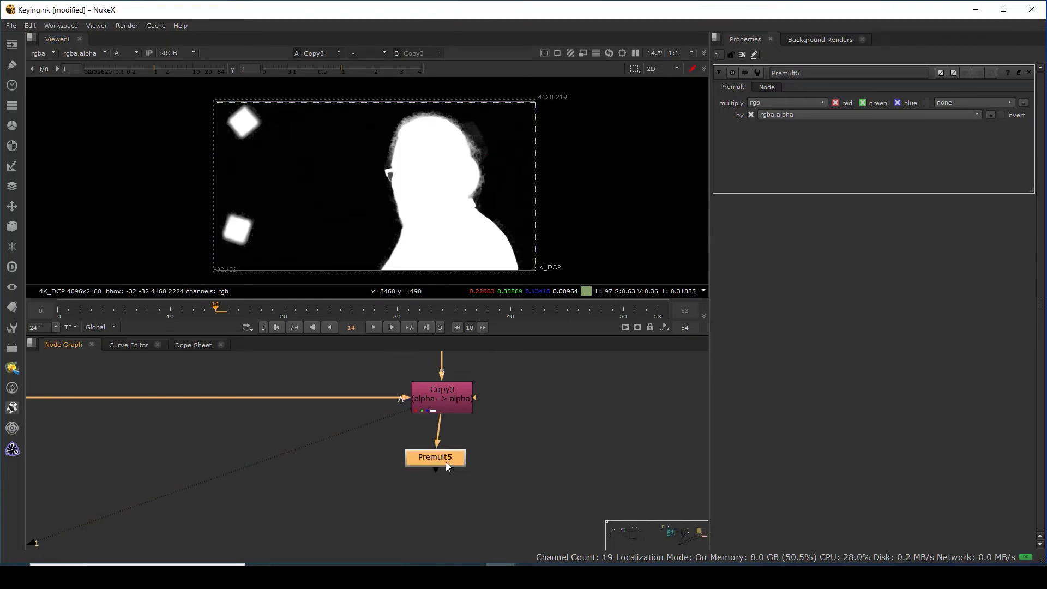
Display the Premult in full colour, inspect the hair edges up close, and align the node directly beneath the Copy.
key("1")
key("a")
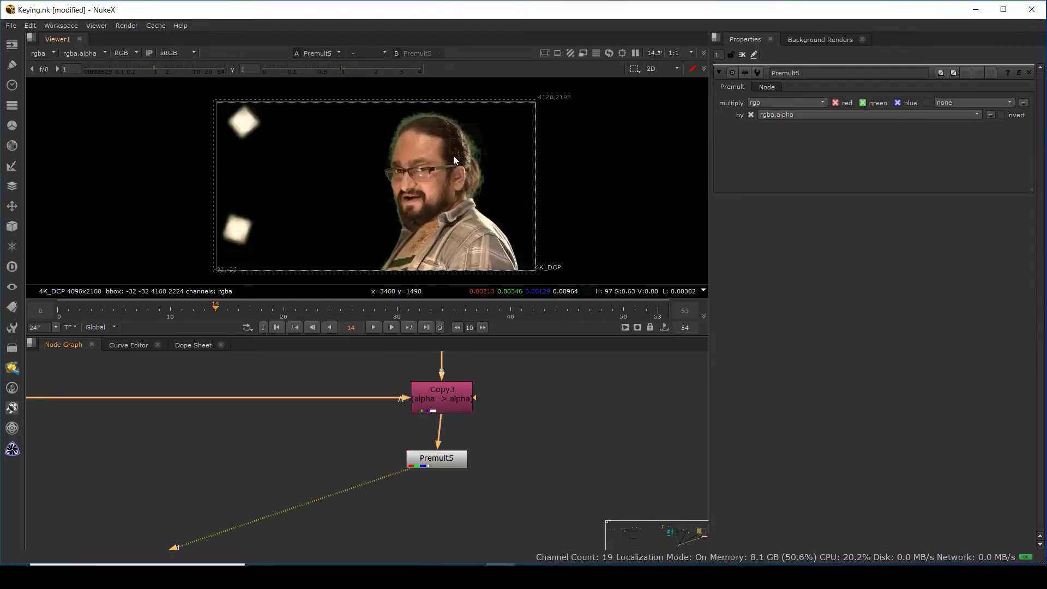
scroll(453, 155, "up", 1)
scroll(275, 166, "down", 2)
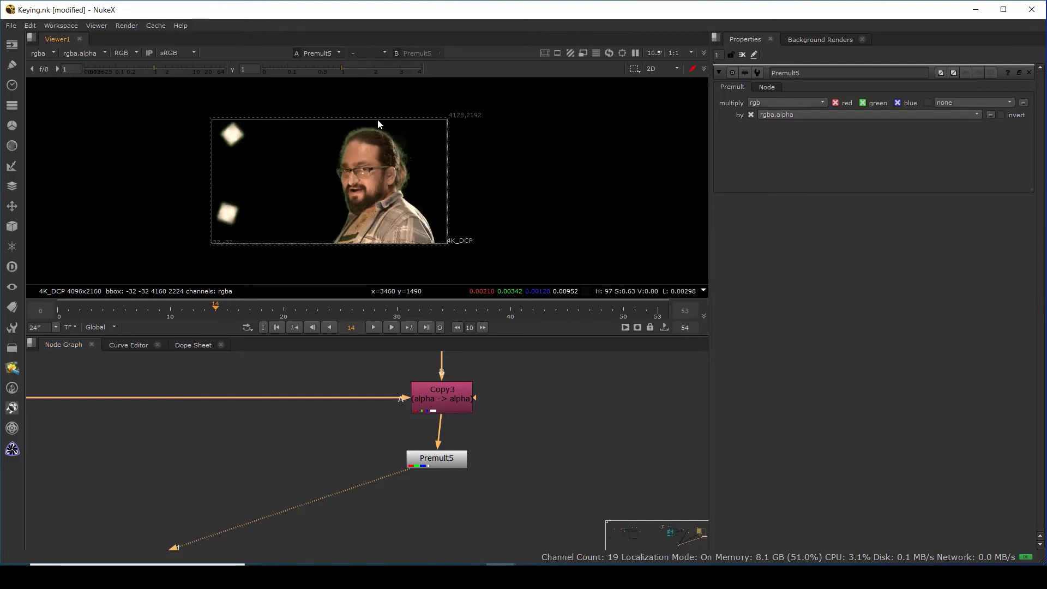
scroll(384, 141, "up", 7)
scroll(392, 146, "up", 1)
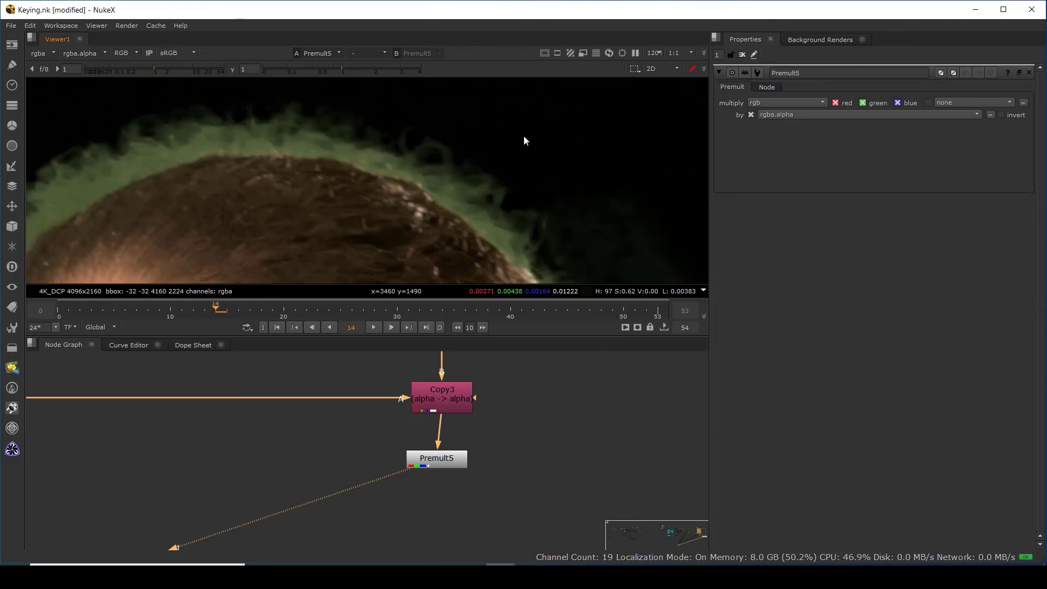
scroll(523, 140, "down", 6)
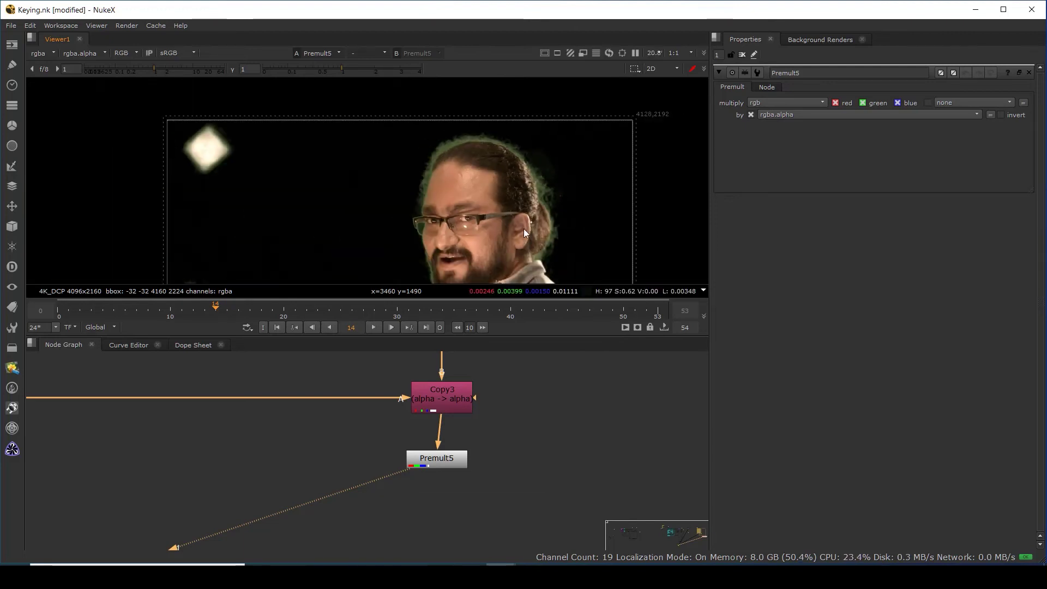
left_click_drag(445, 460, 445, 493)
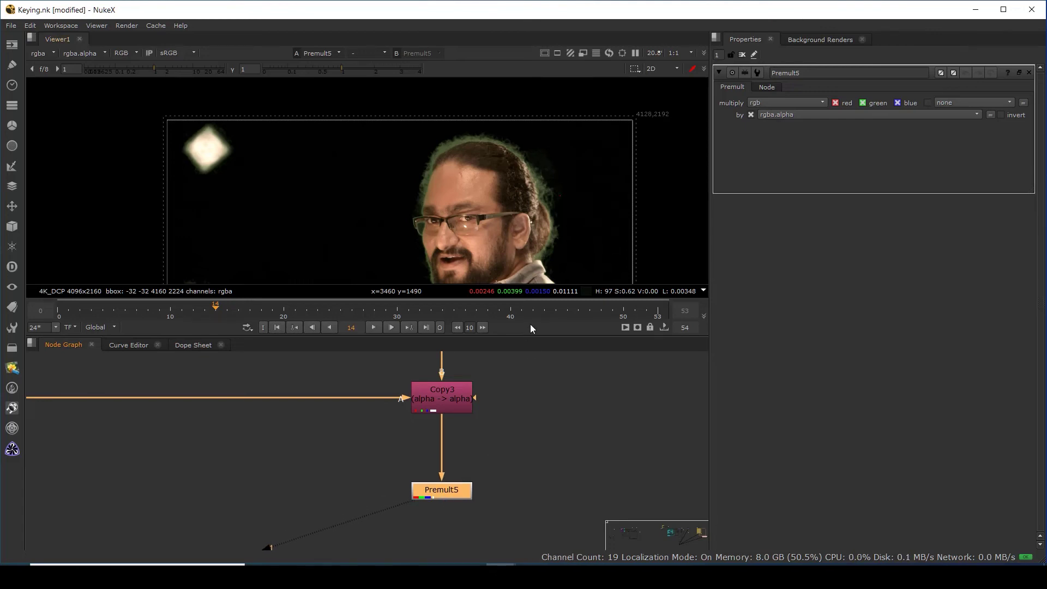
Display the Shuffle's matte and the Keymix result above it for comparison with the Premult.
scroll(499, 201, "down", 1)
scroll(448, 403, "down", 3)
scroll(448, 400, "down", 3)
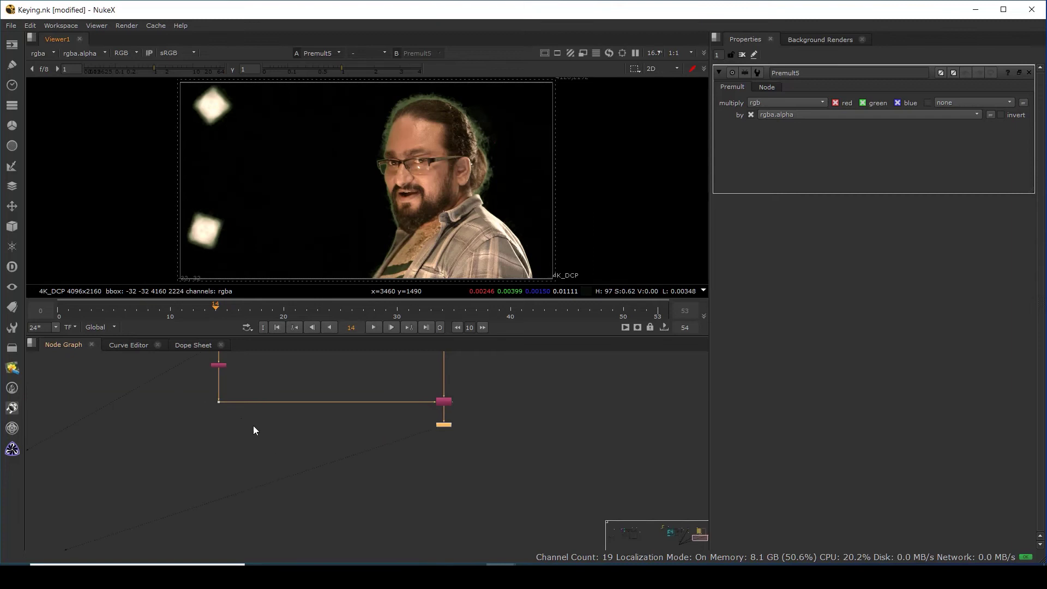
middle_click_drag(192, 387, 201, 434)
left_click_drag(205, 430, 263, 402)
key("1")
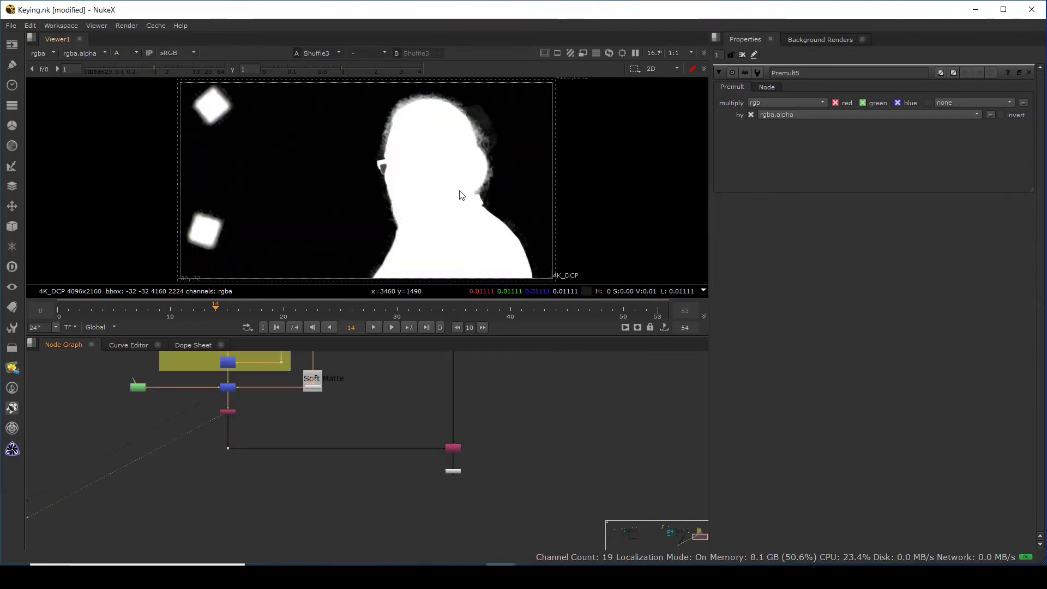
left_click(228, 388)
key("1")
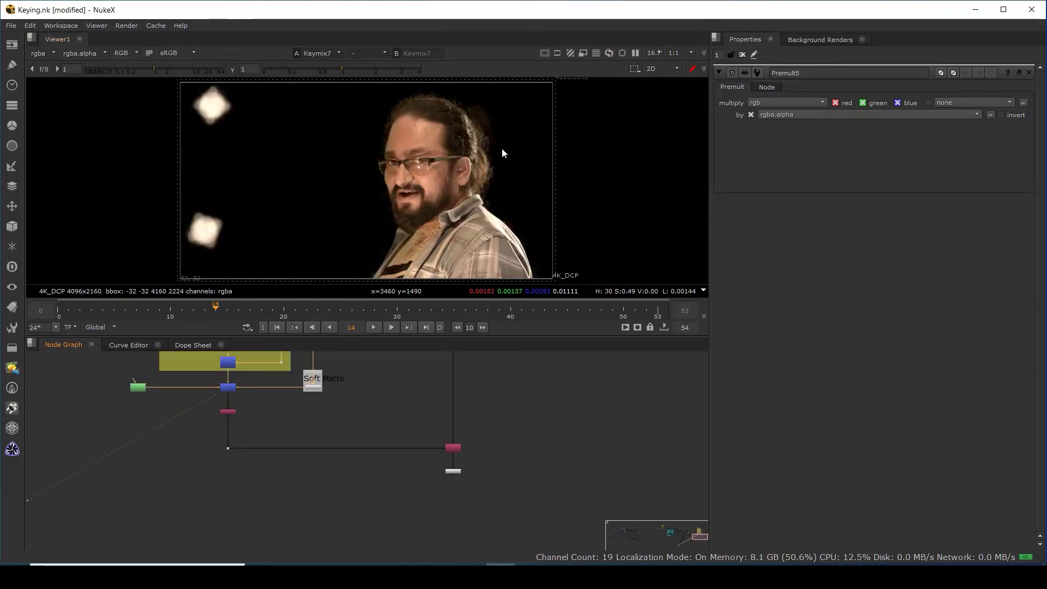
Move the Premult slightly further below the Copy, and compare the Copy output with the Keymix output.
left_click_drag(453, 471, 451, 484)
left_click_drag(429, 435, 457, 461)
key("1")
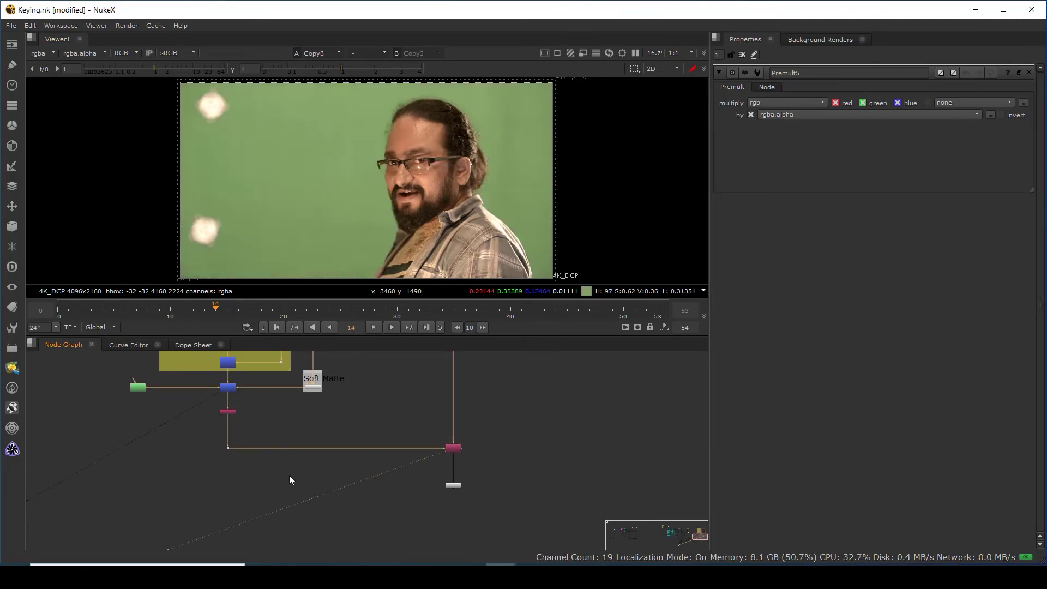
left_click(228, 387)
key("1")
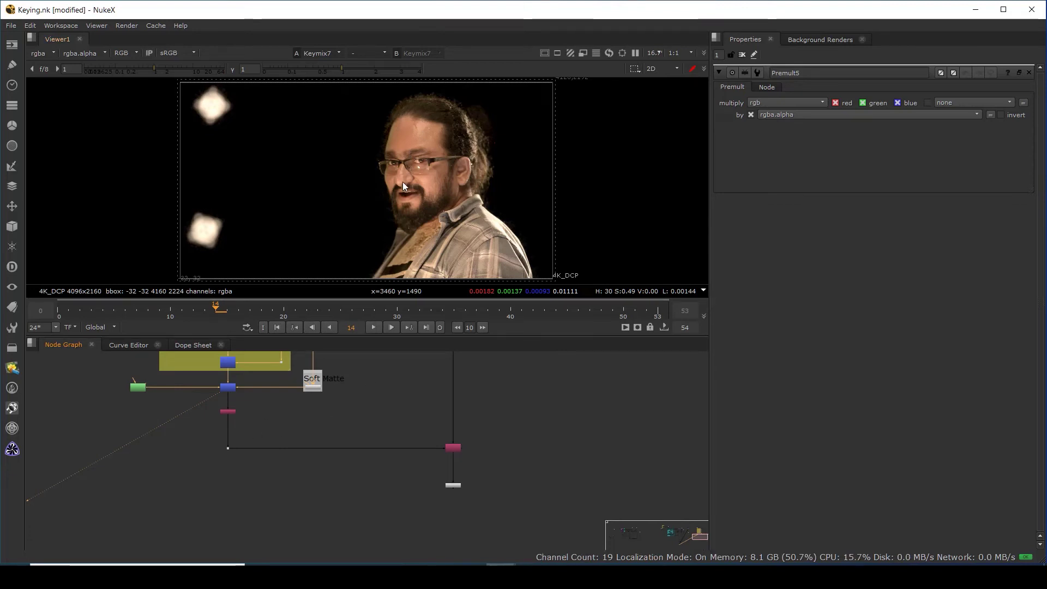
Display the original plate from the Dot outside the Alpha Process group and review the branch leading down from it.
middle_click_drag(446, 402, 426, 515)
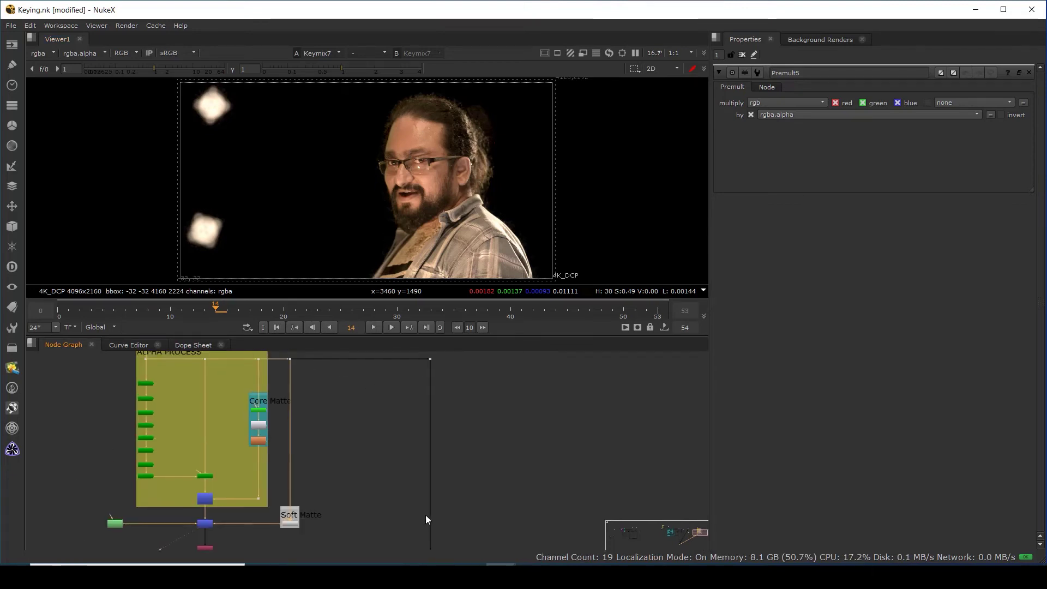
left_click(430, 405)
key("1")
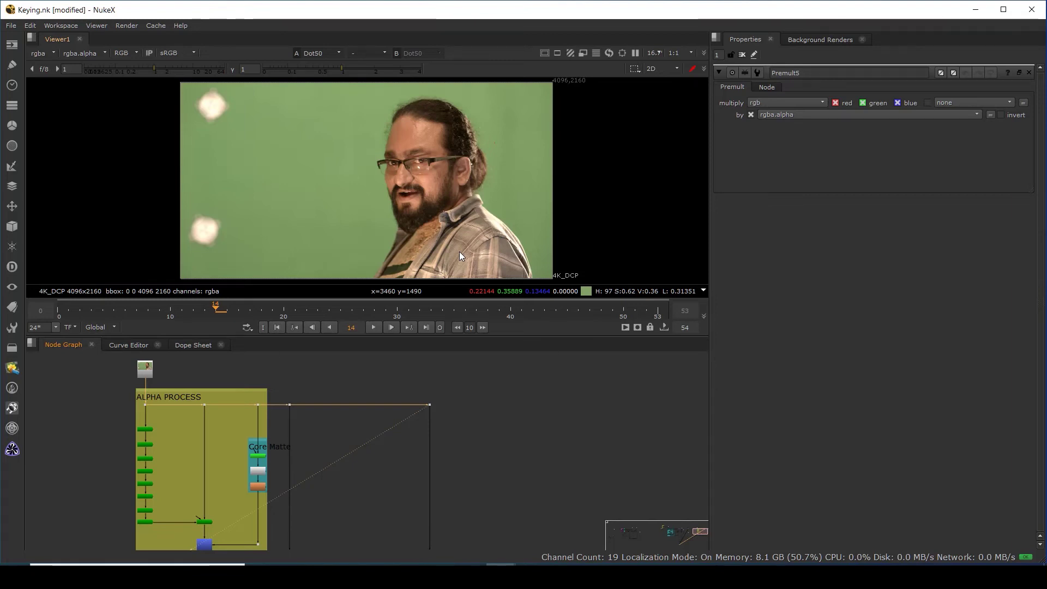
scroll(402, 515, "down", 5)
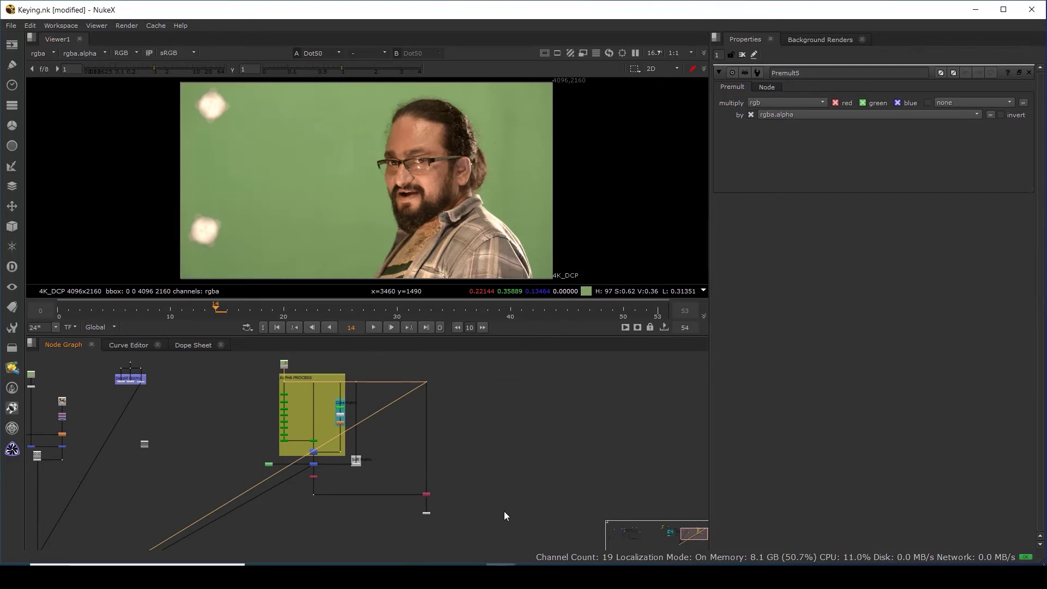
scroll(465, 535, "up", 4)
middle_click_drag(393, 365, 404, 425)
left_click_drag(413, 367, 368, 402)
Display the Premult result, examine the subject's hair edges, and review the Dot feeding the Copy node.
middle_click_drag(420, 548, 417, 429)
left_click(392, 477)
key("1")
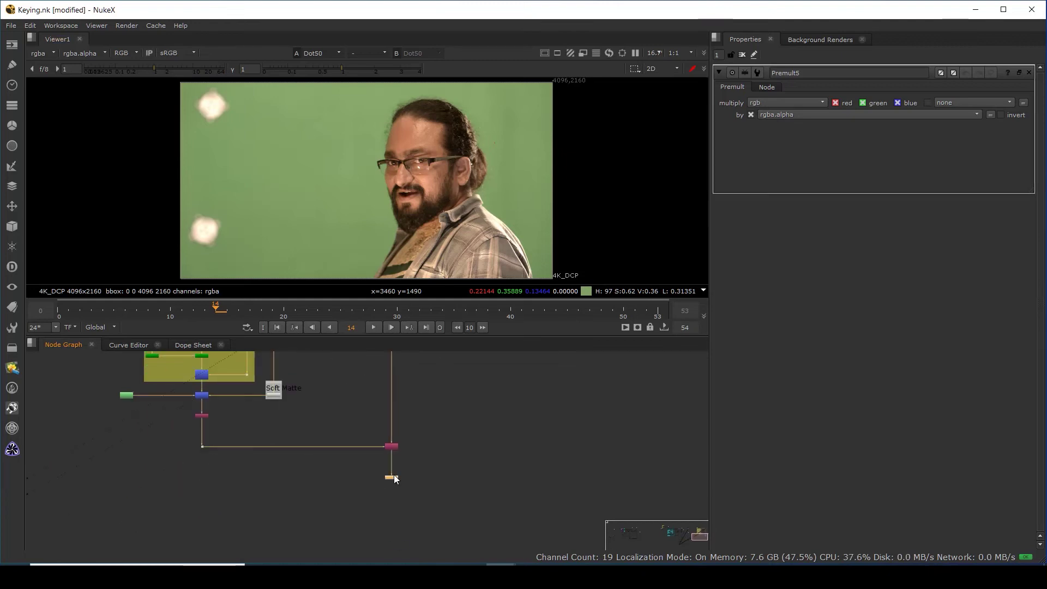
scroll(430, 104, "up", 2)
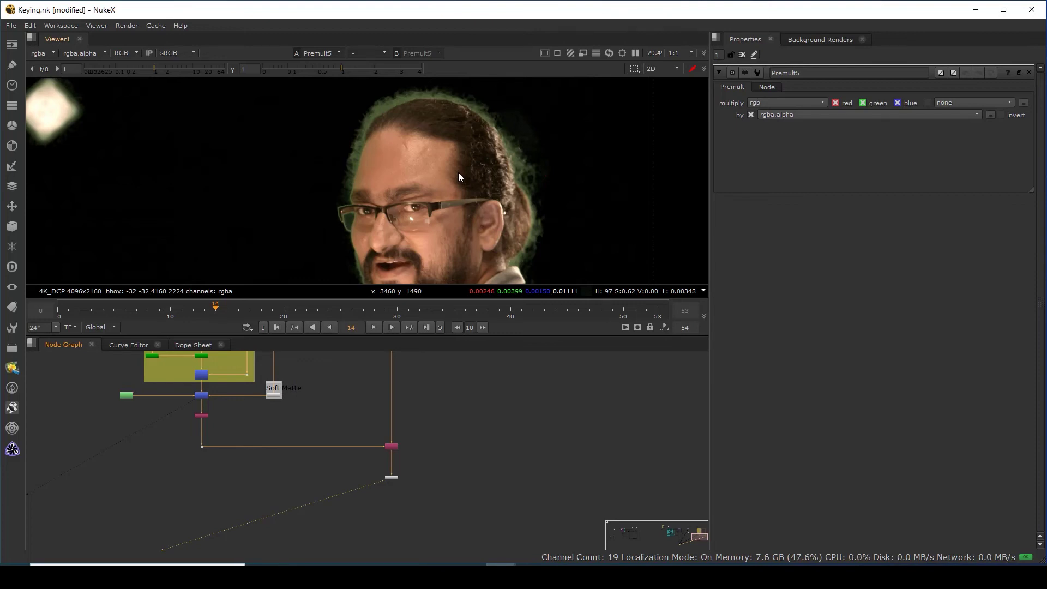
middle_click_drag(227, 417, 250, 430)
left_click_drag(255, 445, 156, 487)
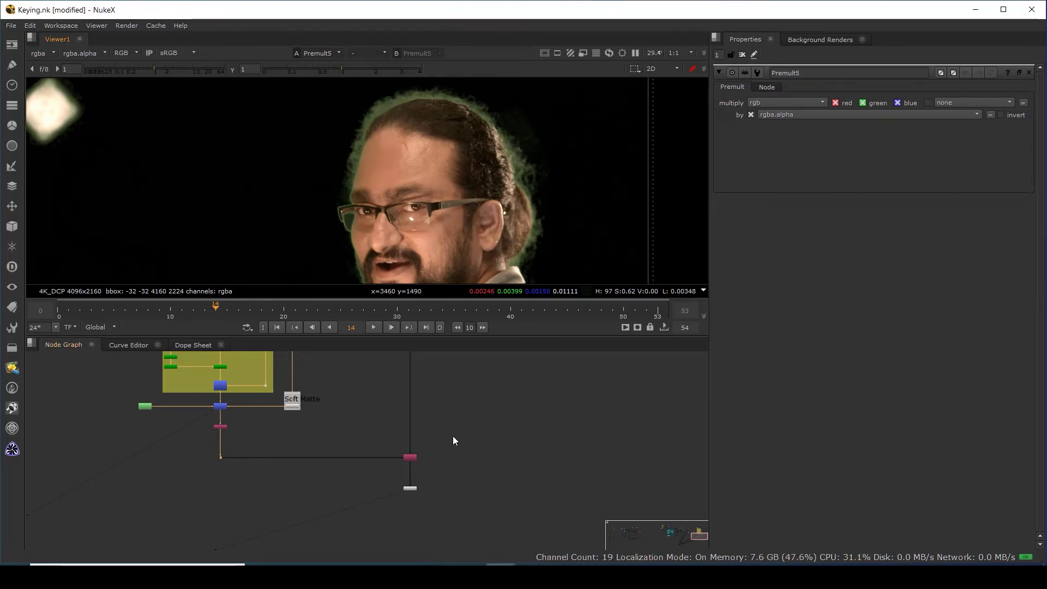
Add a Keylight node and insert it into the plate branch between the Dot outside the Alpha Process group and the Copy node.
middle_click_drag(430, 397, 426, 479)
left_click_drag(434, 365, 355, 424)
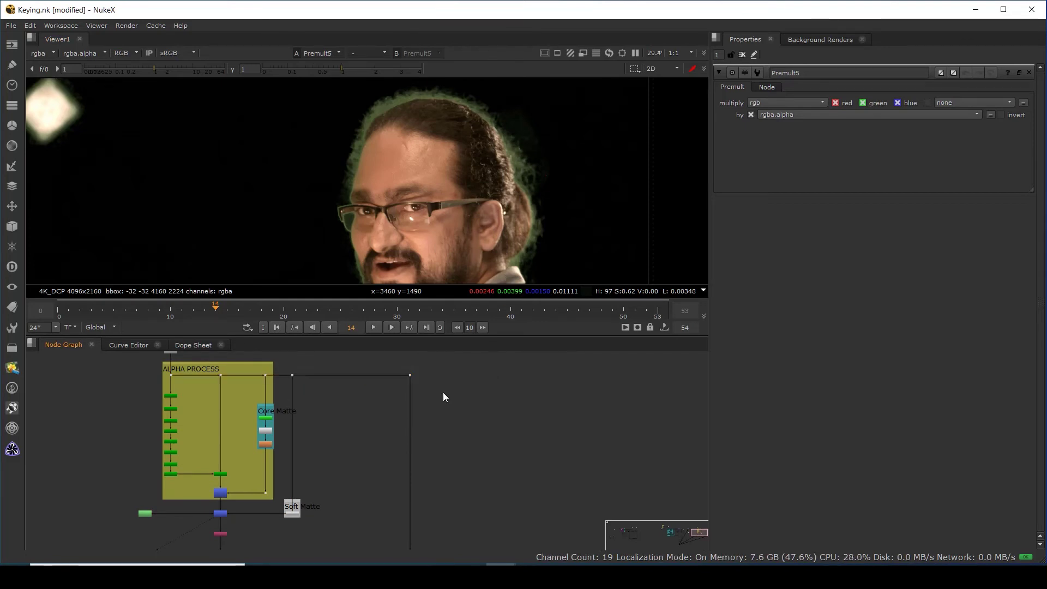
key("Tab")
type("key")
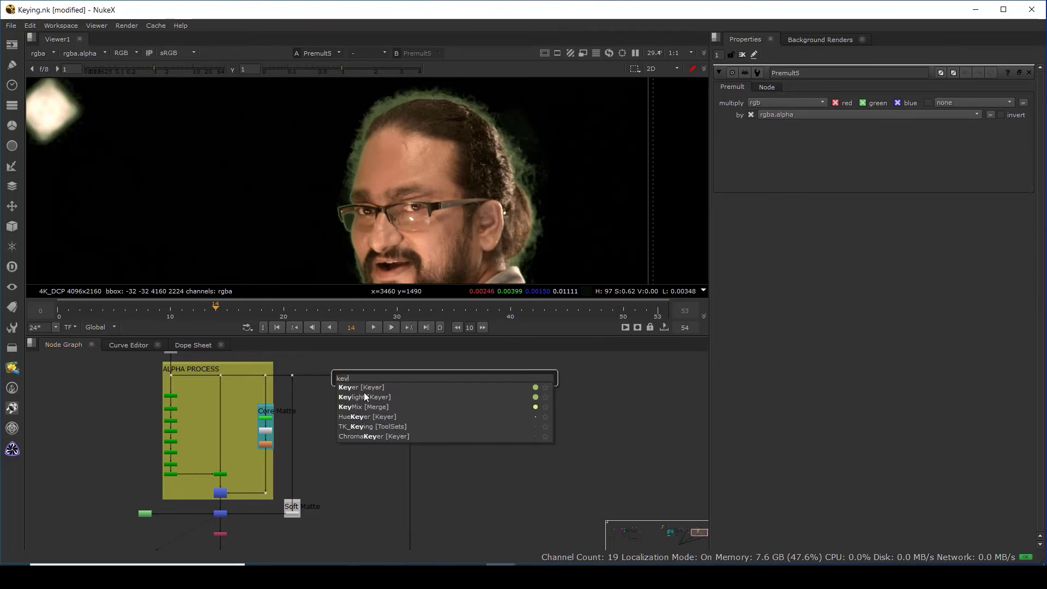
left_click(364, 396)
middle_click_drag(543, 394, 466, 384)
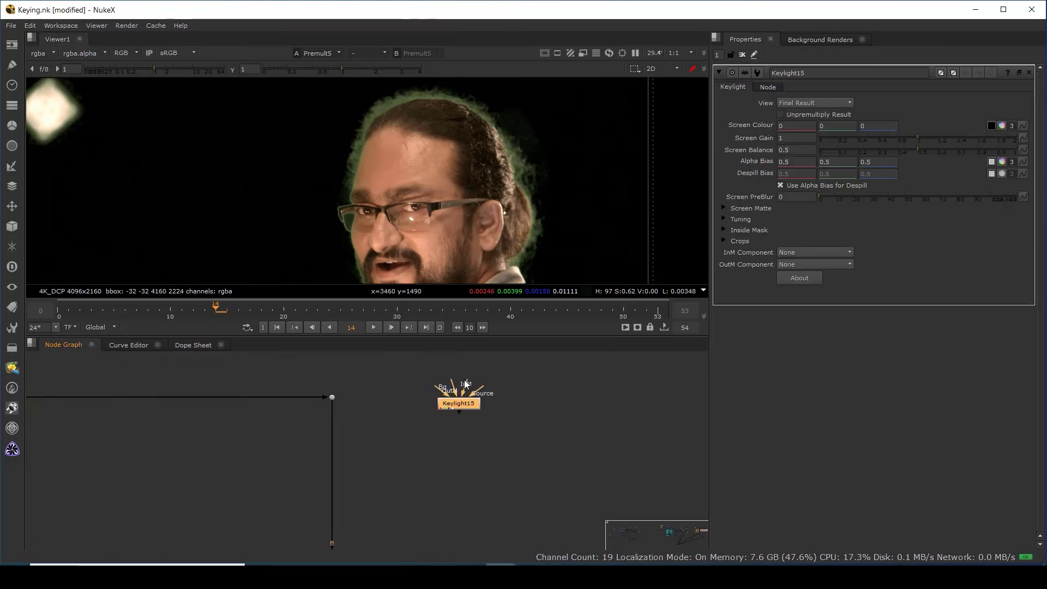
scroll(479, 391, "up", 3)
scroll(479, 392, "down", 2)
left_click_drag(469, 413, 286, 490)
Set the green component of the Keylight's Screen Colour to 1 and examine the subject's hair edges in the premultiplied result.
left_click(837, 125)
type("1")
key("Return")
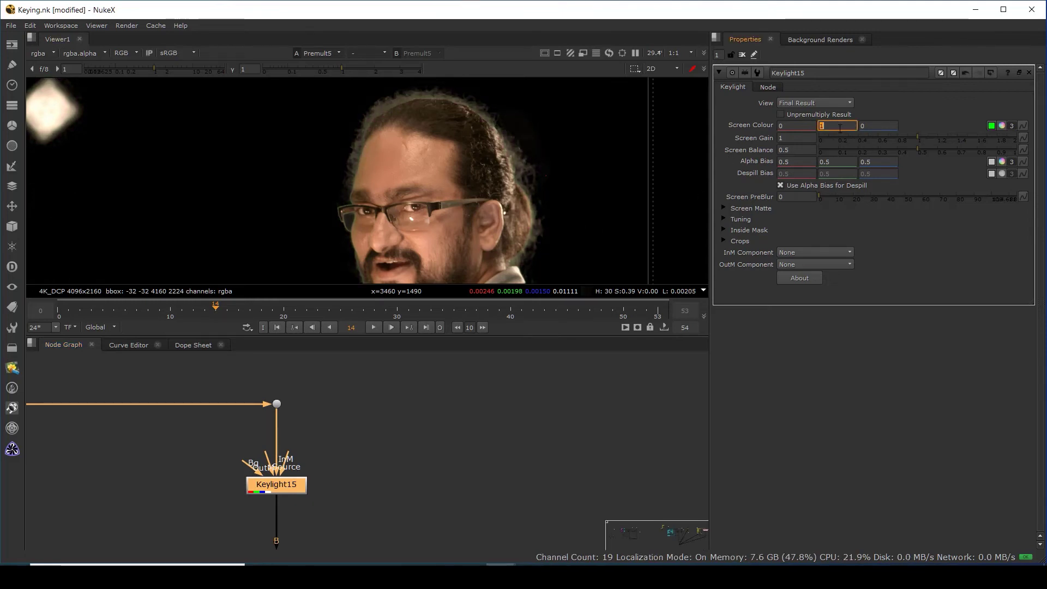
scroll(507, 183, "down", 3)
middle_click_drag(509, 227, 502, 169)
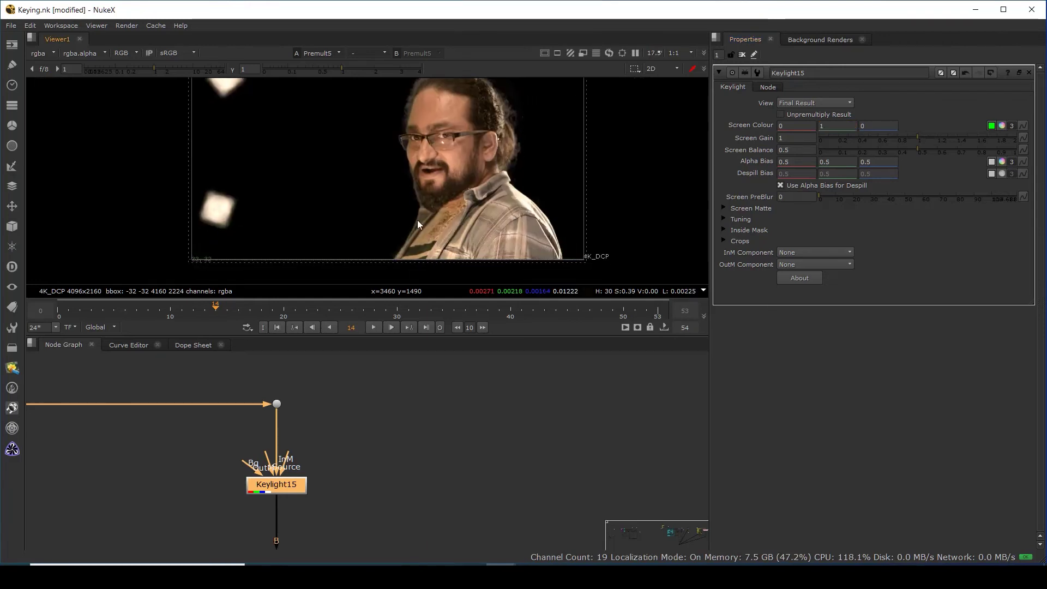
scroll(475, 228, "up", 4)
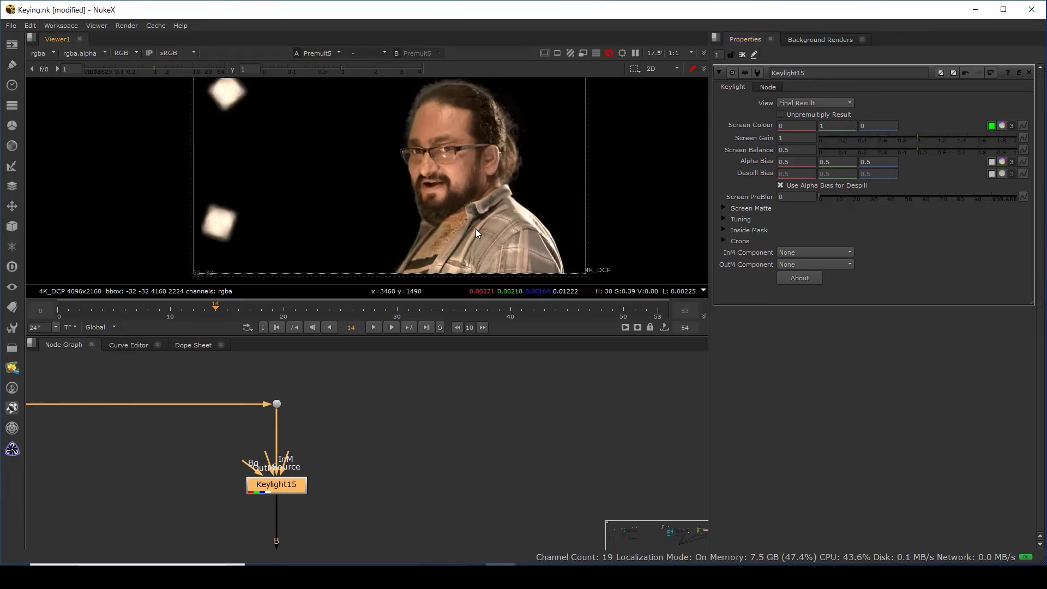
scroll(454, 141, "up", 2)
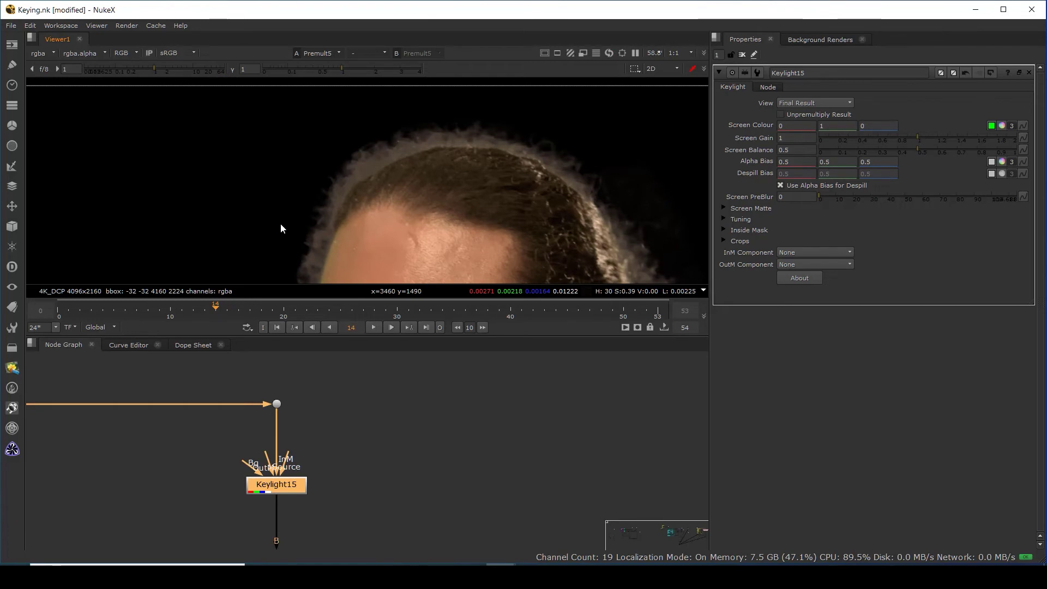
Display the whole premultiplied frame and review the Copy and Premult nodes at the end of the despilled plate branch.
key("f")
scroll(342, 483, "down", 9)
middle_click_drag(349, 529, 364, 403)
scroll(375, 450, "down", 4)
middle_click_drag(372, 505, 371, 474)
scroll(362, 472, "up", 5)
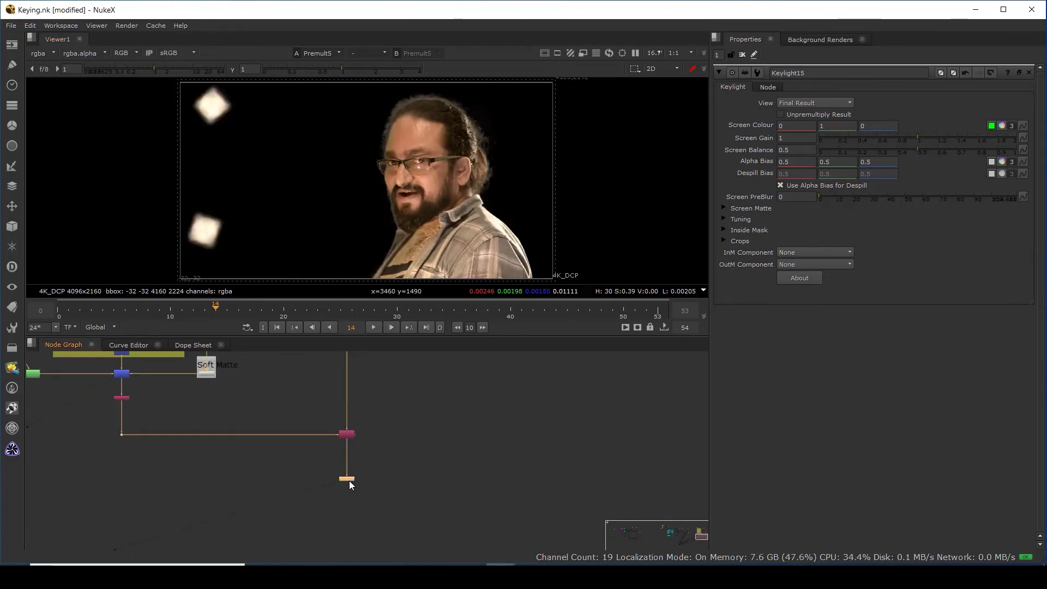
left_click(459, 492)
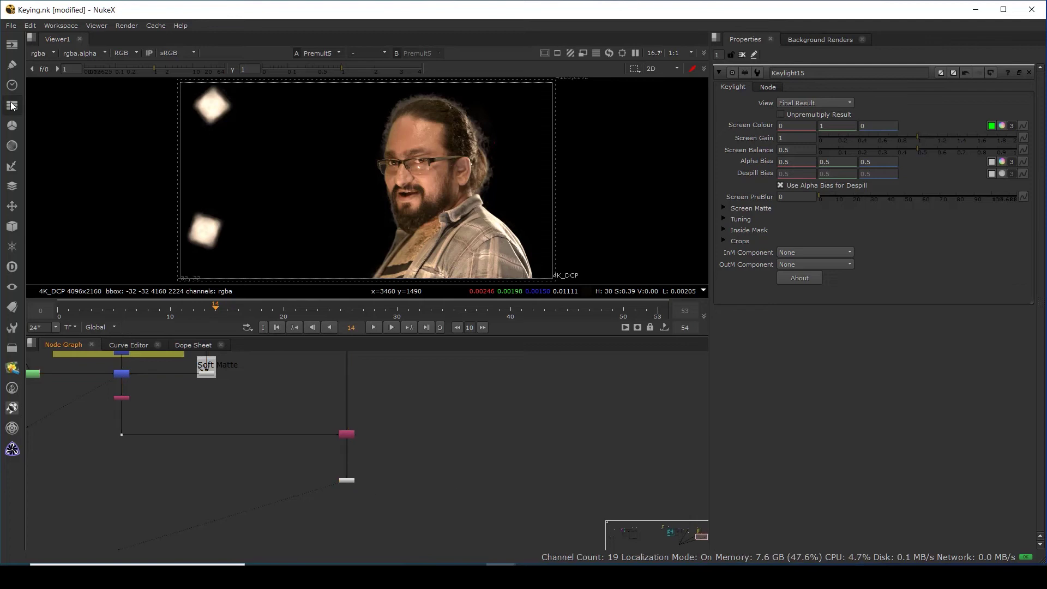
Add a Constant node to the node graph and set its color to a gray of about 0.25.
left_click(12, 44)
left_click(61, 105)
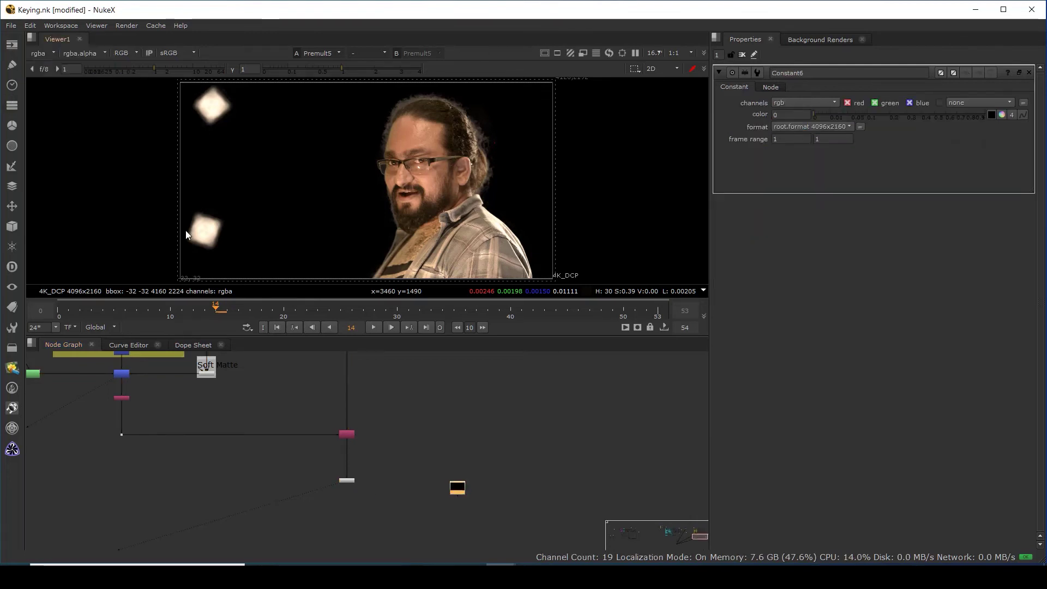
left_click(894, 114)
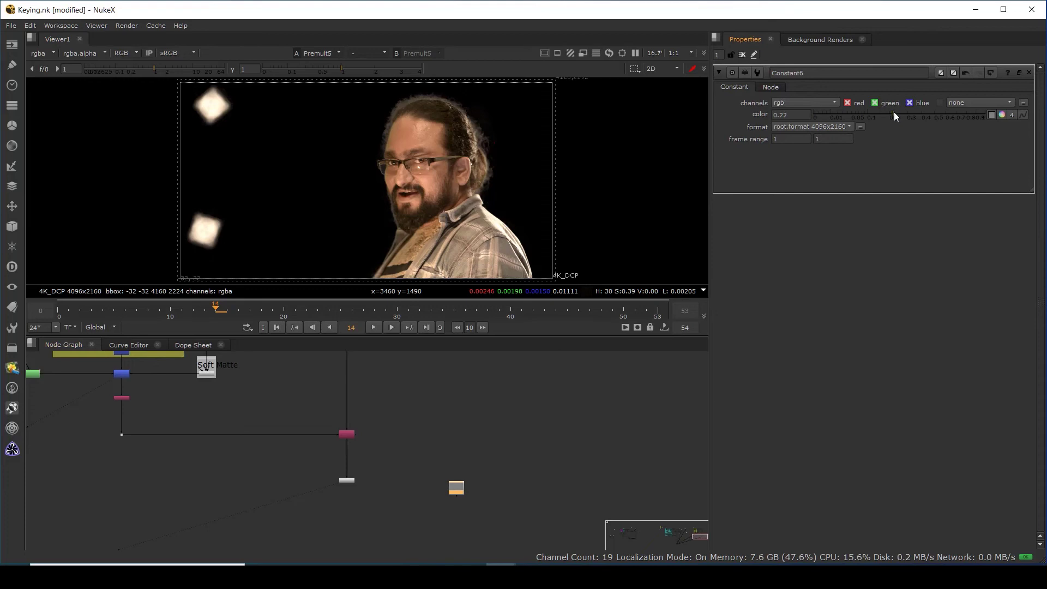
left_click(899, 113)
Merge the premultiplied key over the gray Constant and show the Merge result in the viewer.
left_click(361, 514)
double_click(360, 506)
scroll(368, 506, "up", 3)
left_click_drag(366, 520, 612, 419)
left_click_drag(336, 509, 314, 449)
left_click_drag(350, 526, 317, 524)
key("1")
left_click(410, 400)
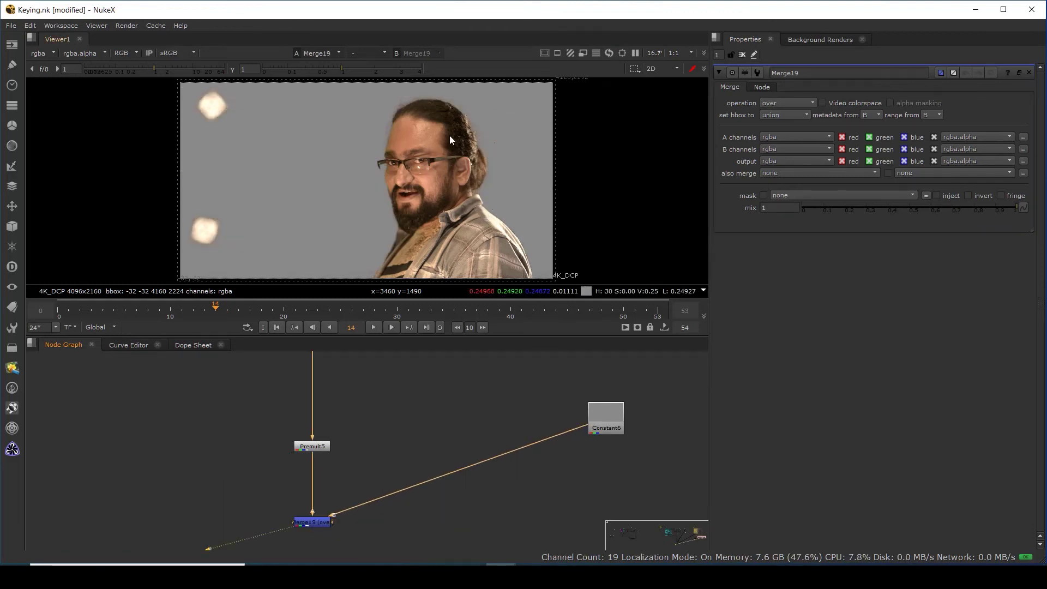
Reposition the Constant and route its connection to the Merge through a Dot.
scroll(485, 194, "up", 3)
scroll(415, 163, "up", 4)
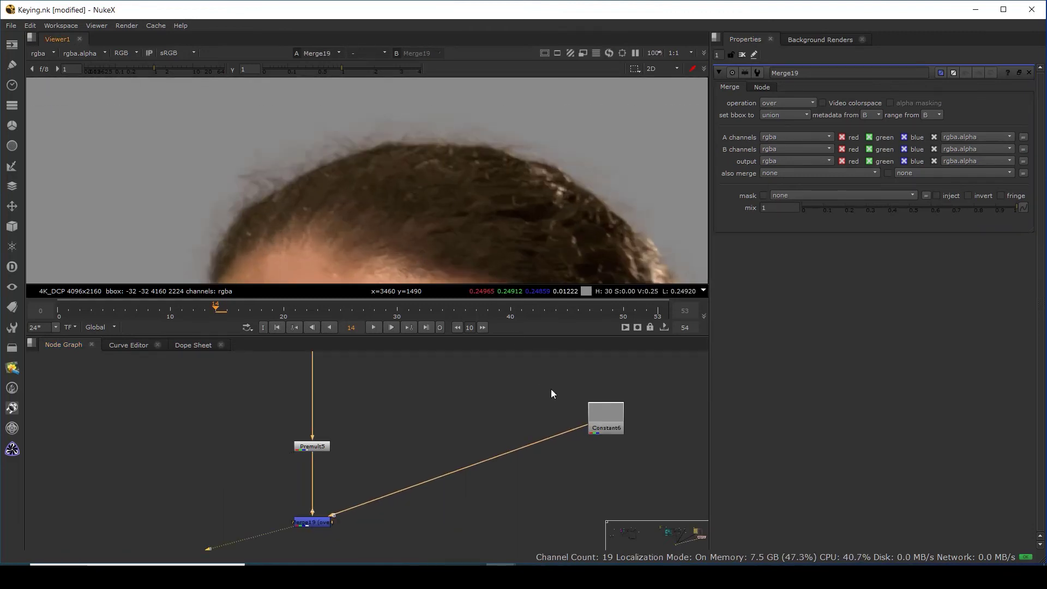
left_click_drag(607, 425, 632, 397)
left_click_drag(469, 458, 636, 522, "ctrl")
Examine the hair edges at the top of the man's head in the merged result.
scroll(552, 204, "down", 2)
middle_click_drag(552, 204, 544, 116)
middle_click_drag(559, 182, 579, 204)
scroll(414, 159, "up", 1)
middle_click_drag(414, 159, 374, 202)
scroll(374, 202, "up", 2)
middle_click_drag(444, 108, 418, 152)
scroll(479, 151, "up", 2)
scroll(294, 464, "down", 1)
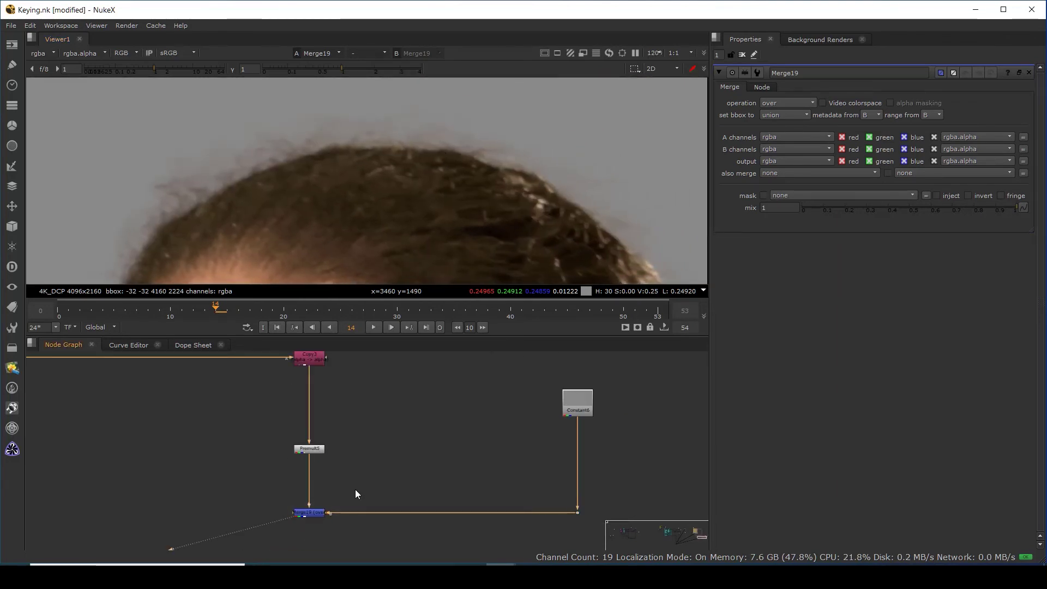
Assign the green-screen Read node to the viewer as a second input and enlarge the viewer to fill the workspace.
scroll(355, 490, "down", 5)
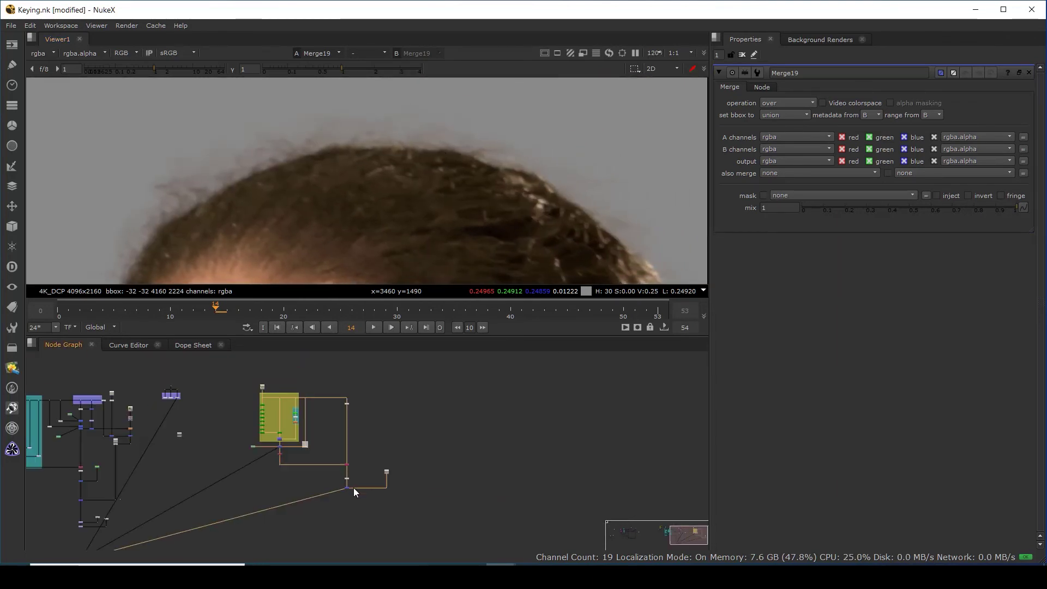
left_click(262, 389)
key("1")
key("space")
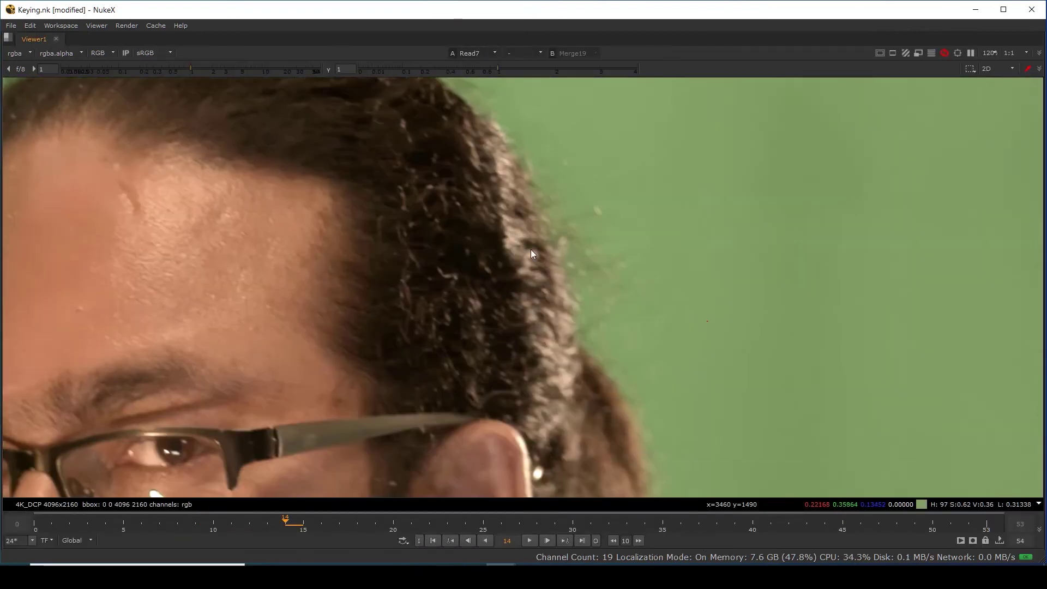
Compare the original plate with the merged result around the ear and the hair at the back of the head.
middle_click_drag(531, 249, 510, 228)
key("1")
key("2")
key("1")
key("1")
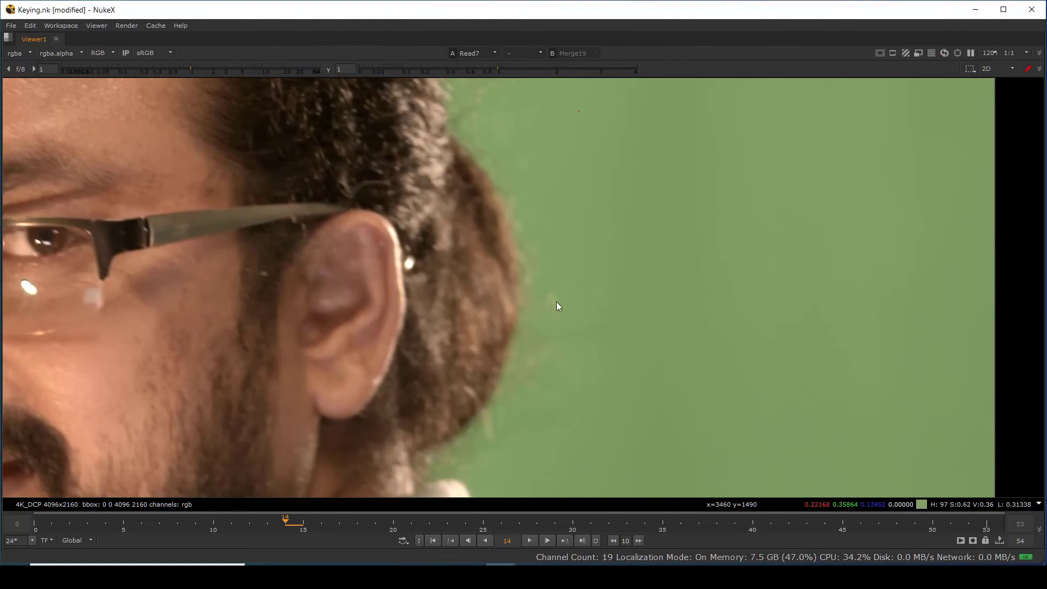
key("2")
key("1")
key("2")
key("1")
key("2")
key("1")
Compare the beard and chin edge between the original plate and the merged result.
scroll(492, 365, "down", 3)
middle_click_drag(515, 365, 573, 281)
scroll(209, 418, "up", 4)
key("2")
key("1")
key("2")
scroll(346, 349, "up", 4)
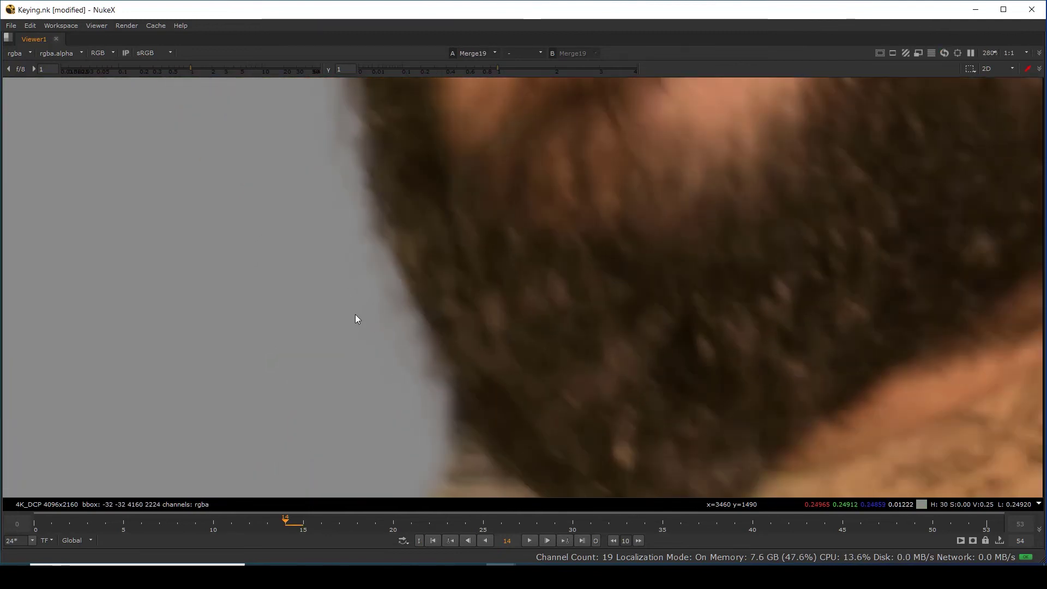
middle_click_drag(343, 98, 382, 322)
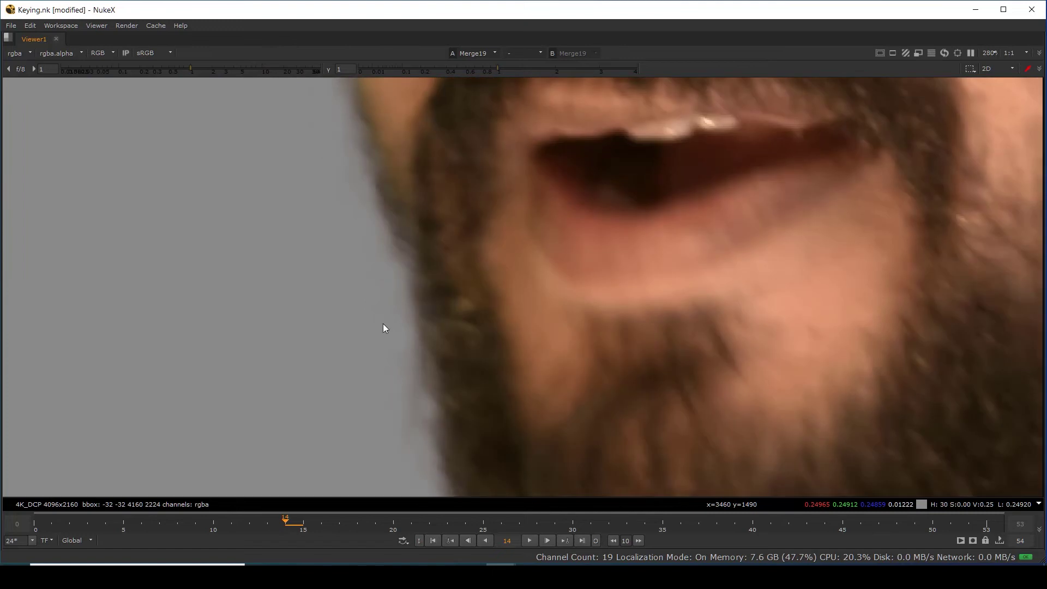
middle_click_drag(341, 134, 388, 362)
Compare the face profile and glasses edge between the original plate and the merged result.
key("1")
middle_click_drag(382, 217, 427, 489)
key("2")
key("1")
middle_click_drag(443, 191, 429, 480)
key("1")
key("2")
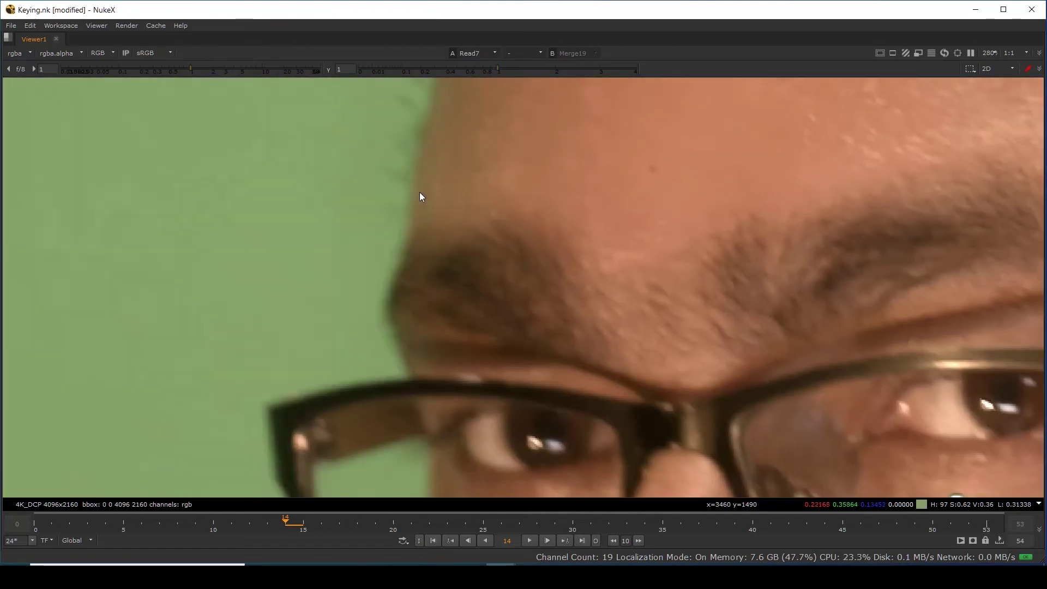
middle_click_drag(421, 196, 416, 339)
key("1")
key("2")
Compare the forehead and fine hairline strands between the original plate and the merged result.
middle_click_drag(430, 201, 408, 360)
key("1")
key("2")
middle_click_drag(474, 217, 437, 410)
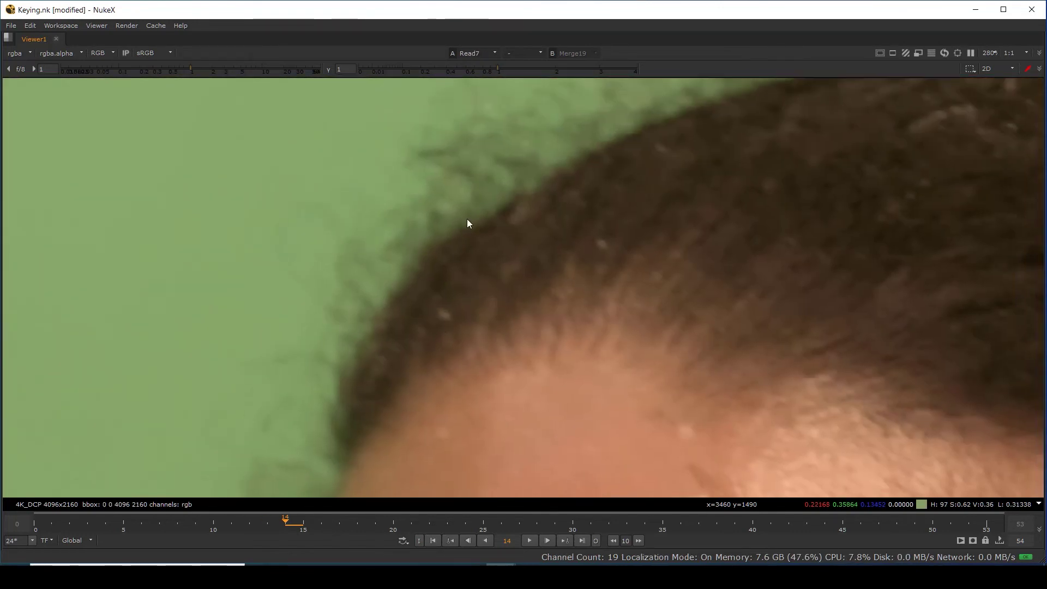
key("2")
key("1")
key("2")
Compare the whole head at lower magnification against the original plate, then restore the full workspace layout.
key("ctrl+1")
middle_click_drag(637, 244, 430, 401)
key("1")
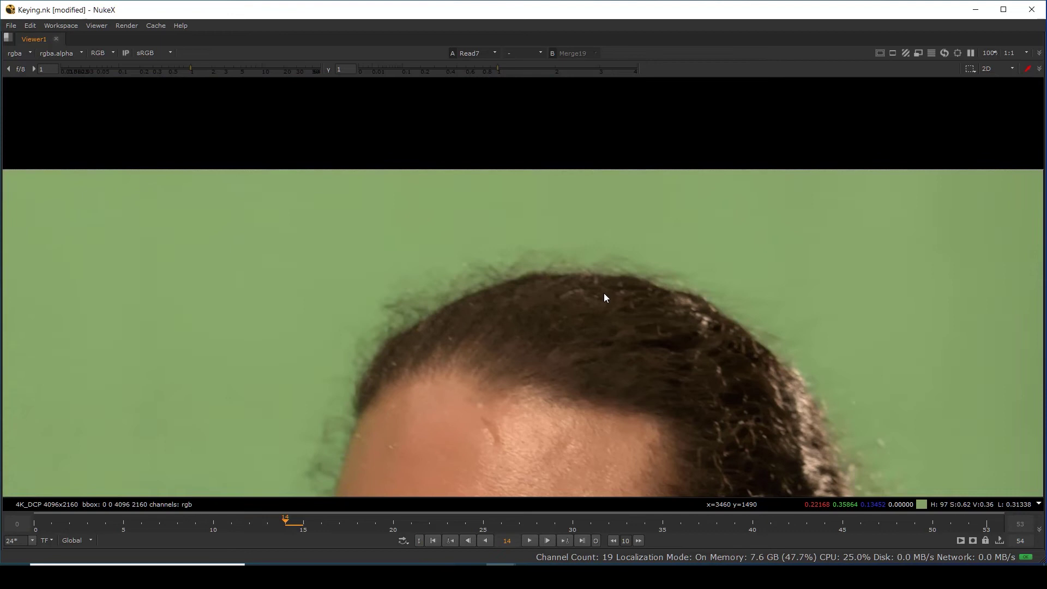
key("1")
key("2")
scroll(617, 219, "down", 4)
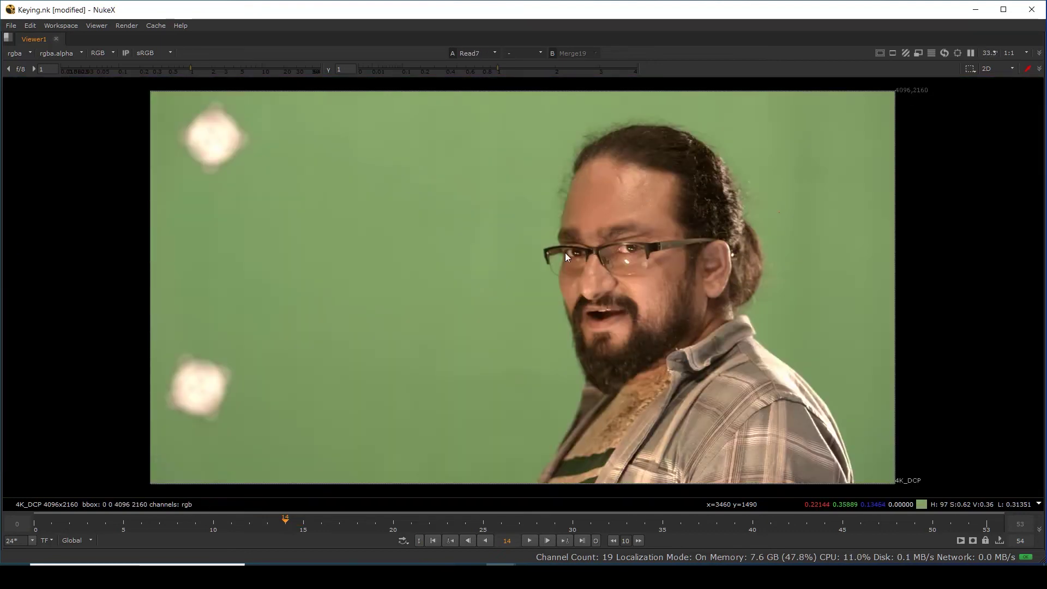
key("1")
scroll(599, 207, "down", 3)
key("space")
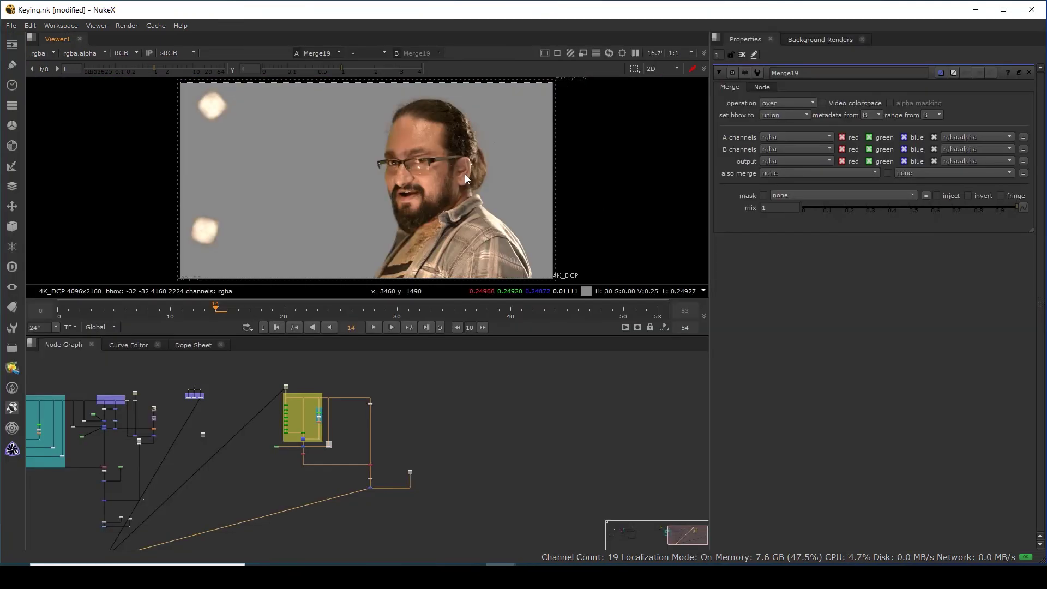
Darken the Constant's color to 0.01 and examine the hair fringe against the dark background.
scroll(414, 476, "up", 3)
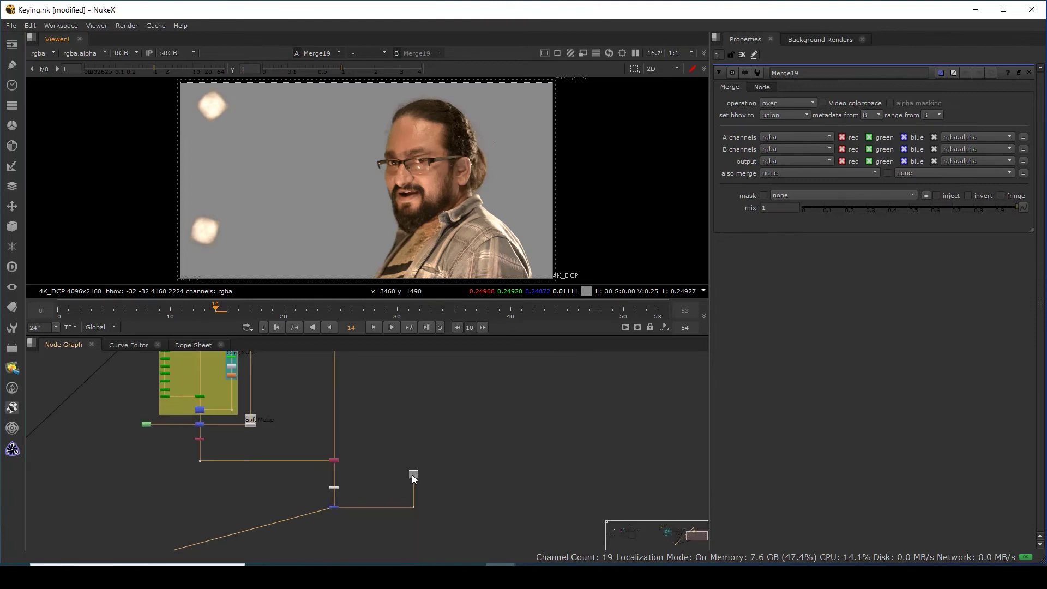
double_click(412, 474)
left_click_drag(902, 113, 830, 118)
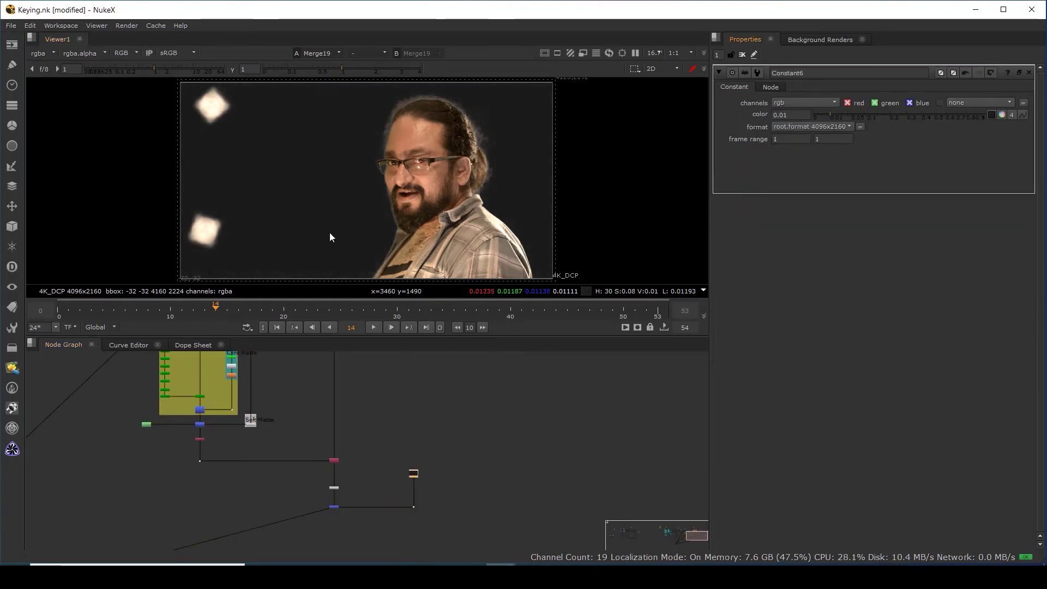
scroll(428, 126, "up", 8)
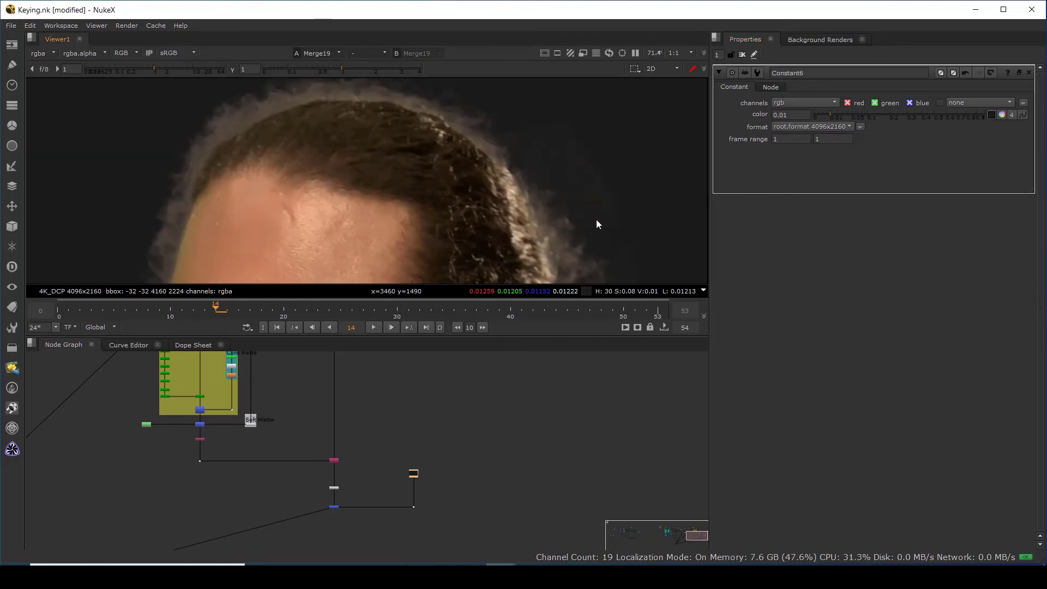
scroll(349, 168, "up", 2)
scroll(377, 131, "up", 2)
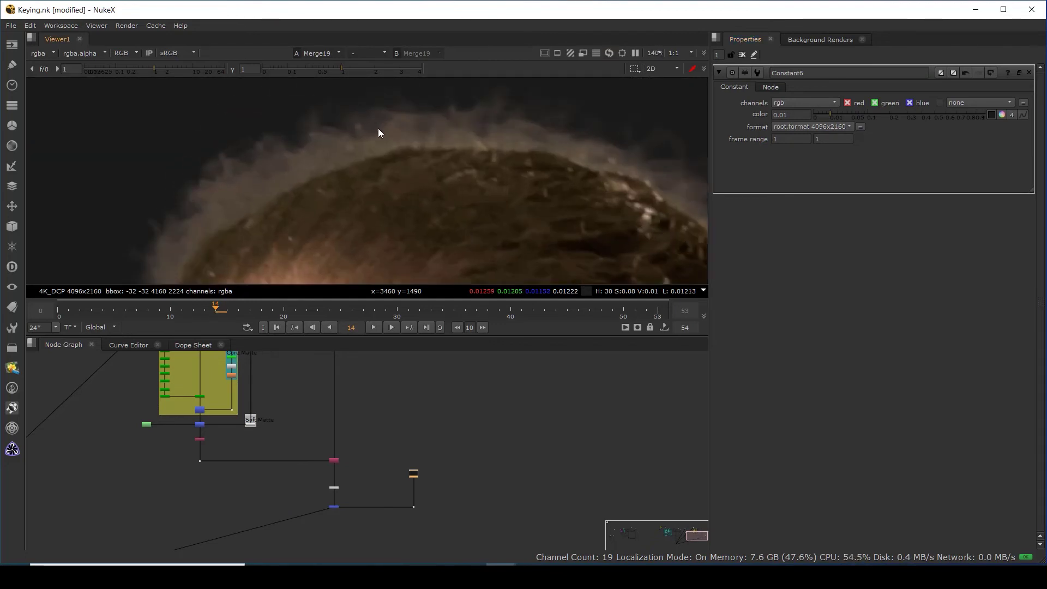
Set the Constant's color to 0.185 and fit the whole image in the viewer.
left_click_drag(829, 115, 888, 116)
key("f")
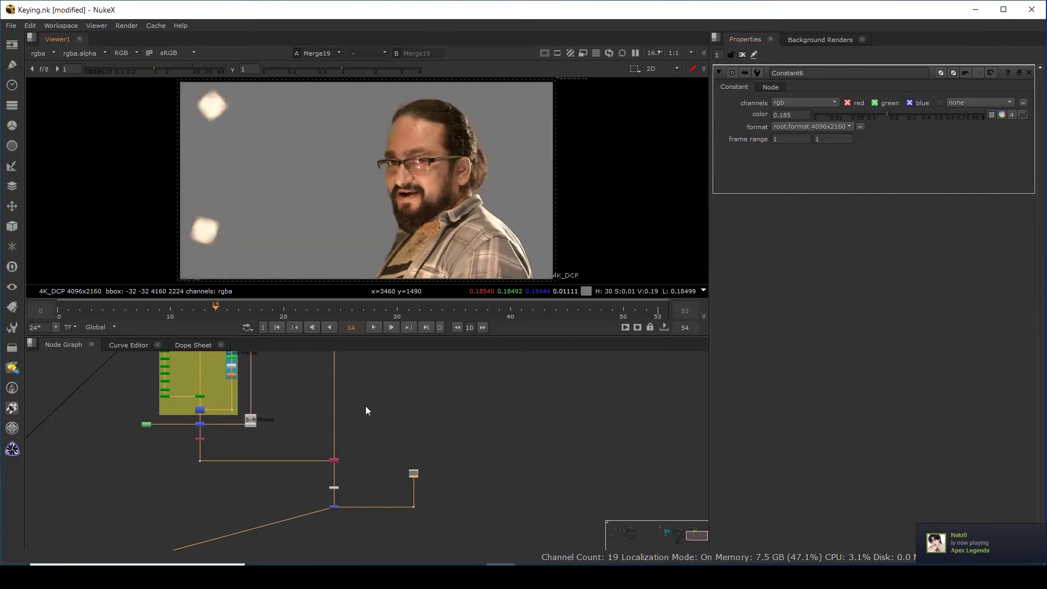
Examine the face and shirt edges of the merged result against the gray background.
scroll(412, 483, "down", 2)
scroll(443, 178, "up", 4)
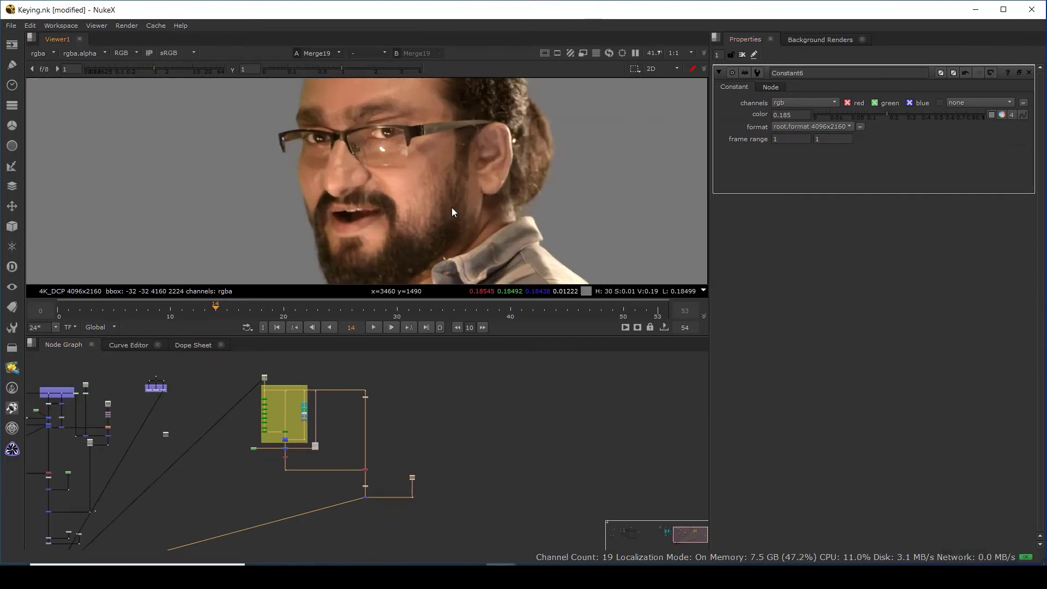
middle_click_drag(421, 230, 440, 129)
scroll(451, 157, "down", 2)
scroll(404, 202, "up", 4)
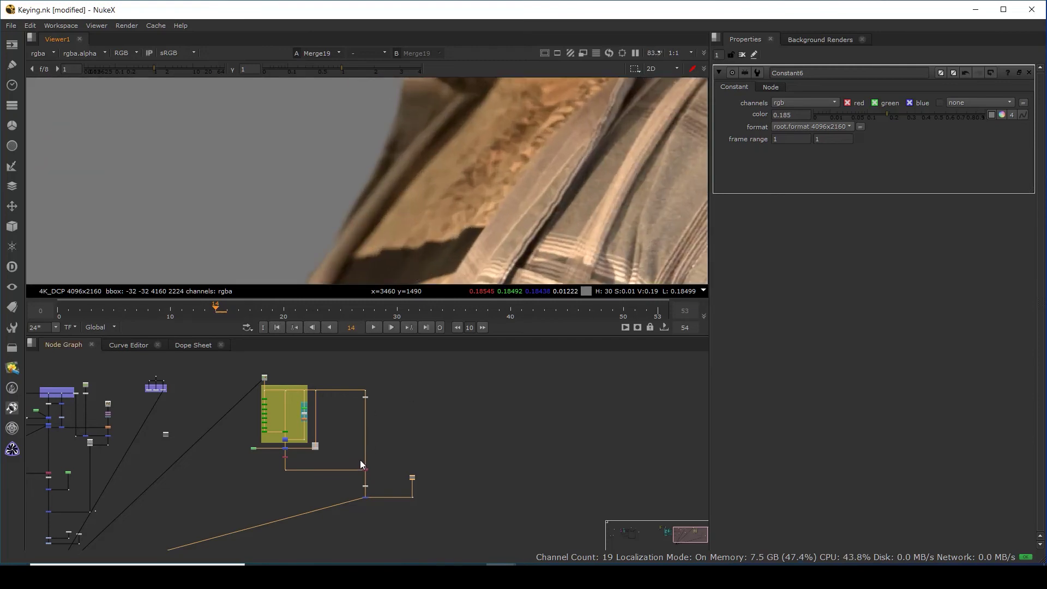
scroll(359, 459, "up", 3)
middle_click_drag(362, 519, 368, 480)
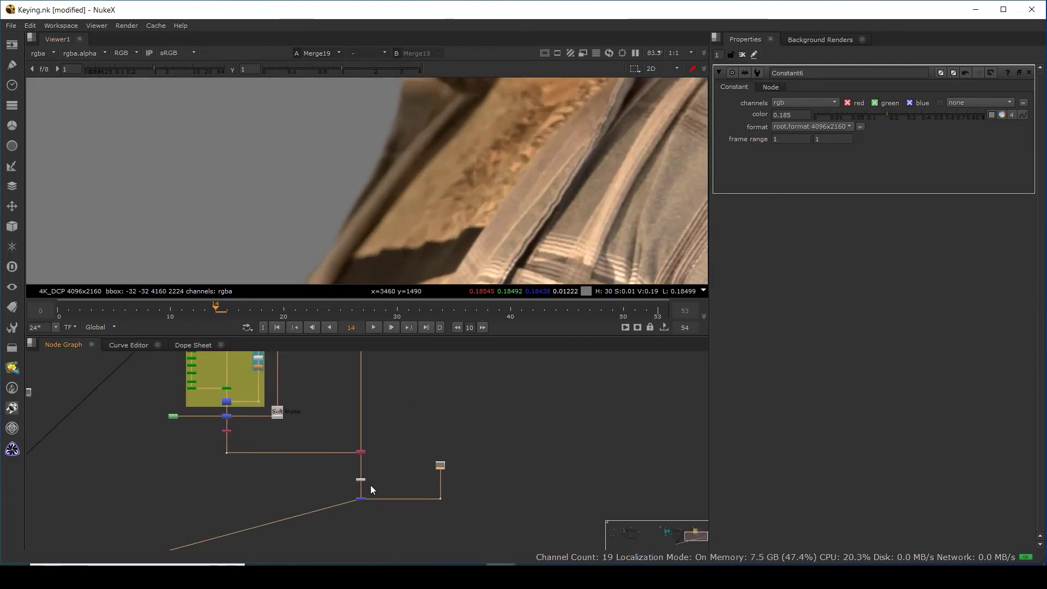
left_click(372, 492)
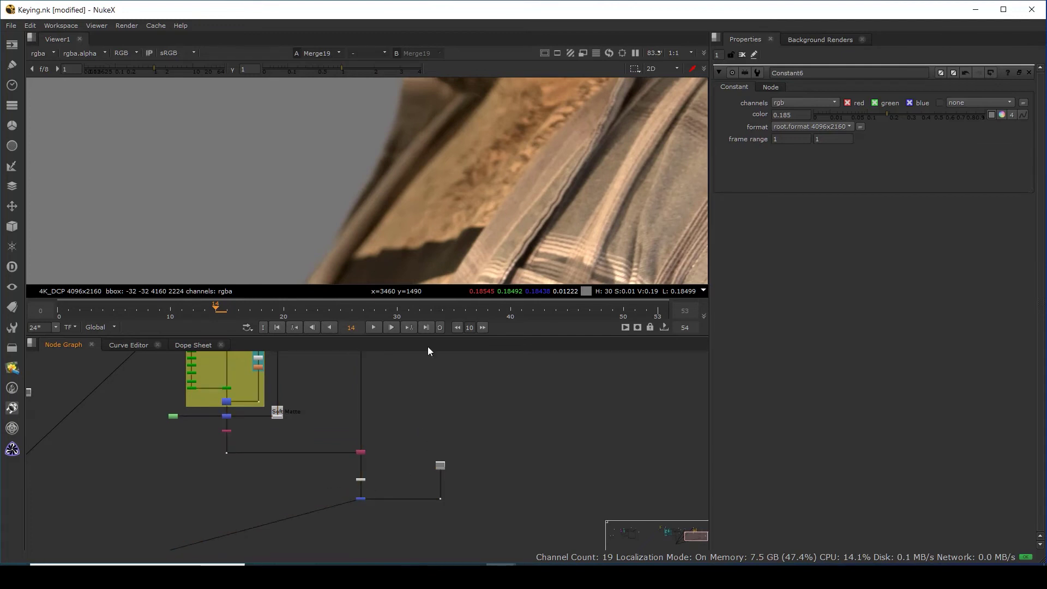
scroll(428, 214, "up", 3)
Enlarge the viewer and compare the dark green shirt stripe between the merged result and the original plate.
key("space")
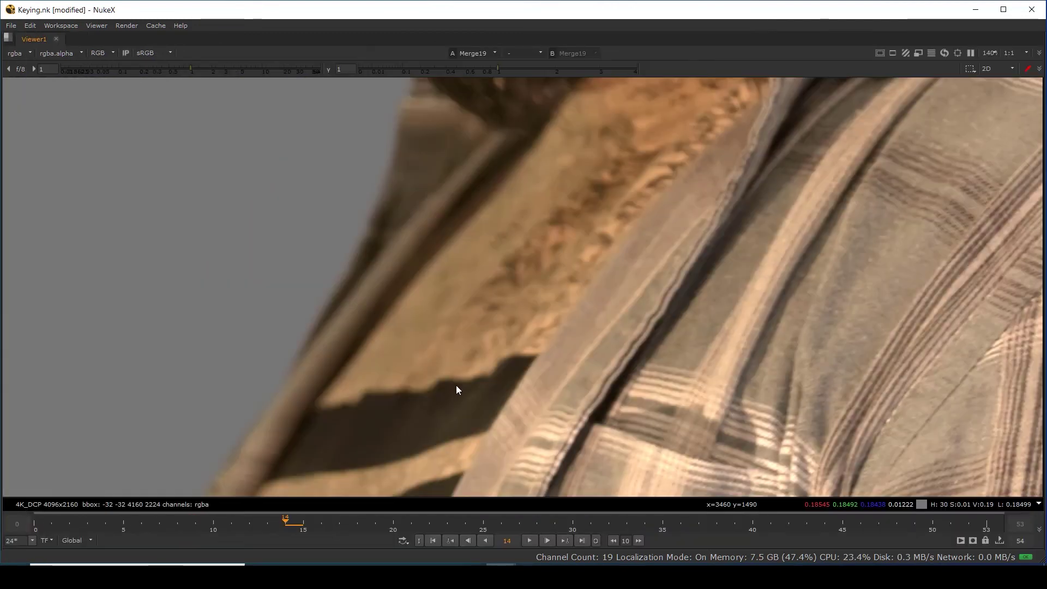
scroll(457, 389, "up", 4)
key("1")
key("2")
key("1")
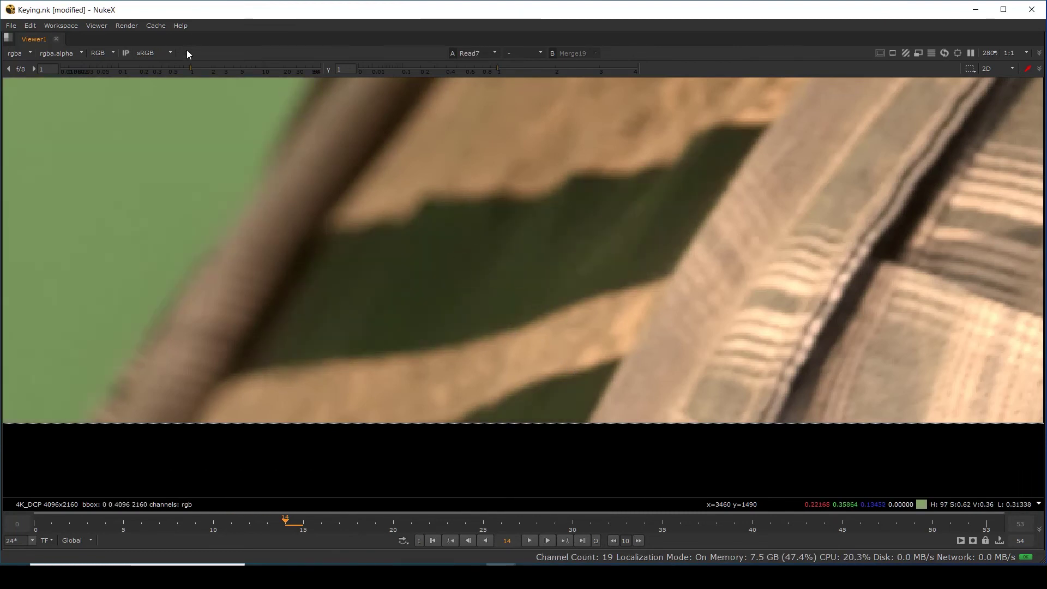
Switch the viewer display to Luminance and compare the shirt stripe's brightness in the plate and the merged result.
left_click(100, 54)
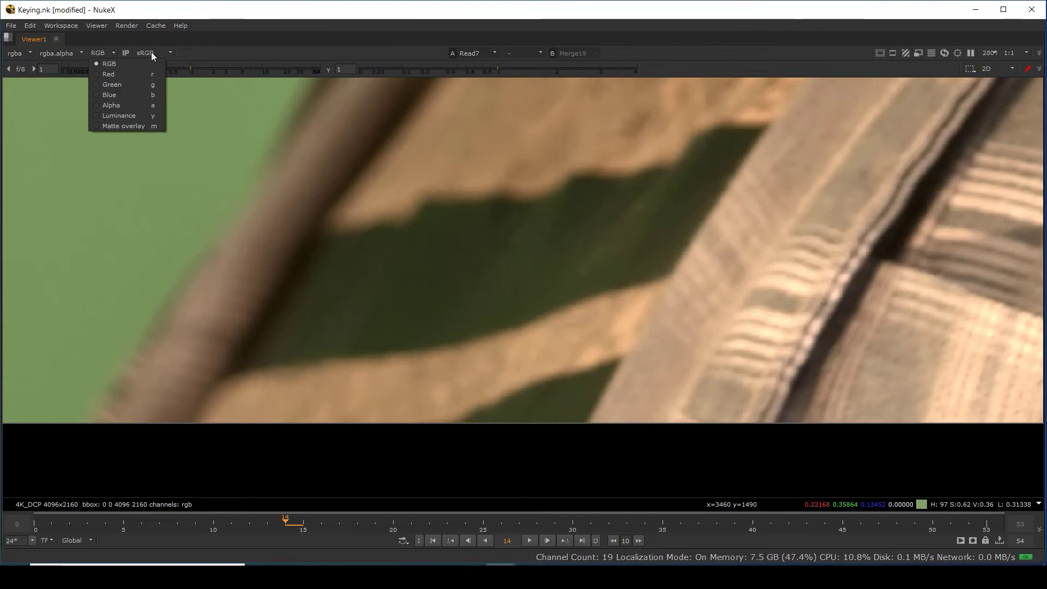
left_click(117, 117)
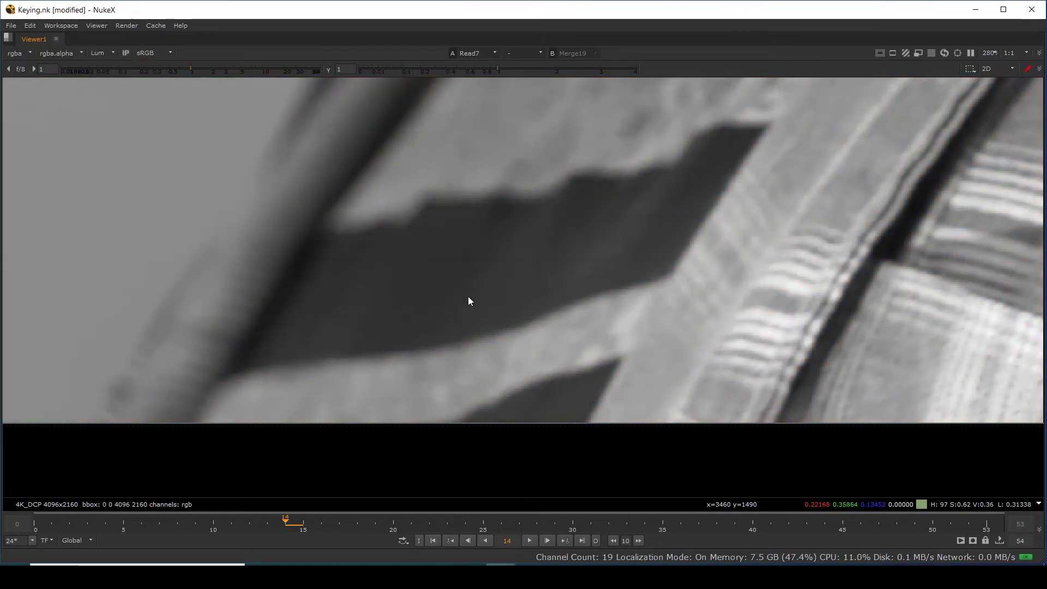
middle_click_drag(715, 164, 596, 428)
scroll(597, 388, "up", 2)
key("1")
scroll(598, 388, "down", 1)
middle_click_drag(598, 388, 823, 176)
scroll(676, 327, "up", 3)
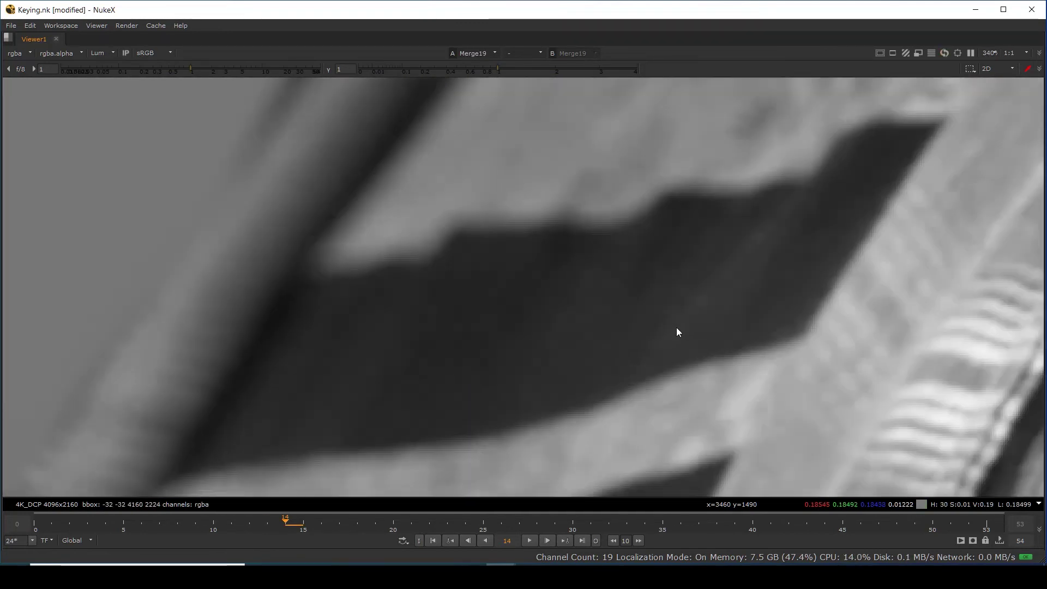
key("2")
key("1")
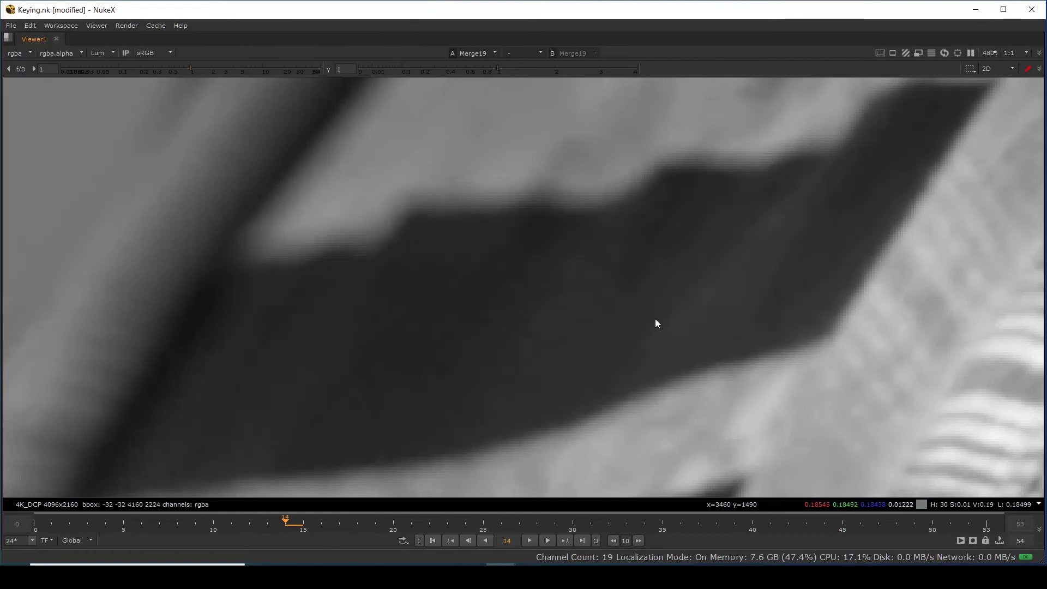
Compare the luminance of the face and glasses between the merged result and the original plate.
key("f")
key("2")
scroll(636, 296, "up", 4)
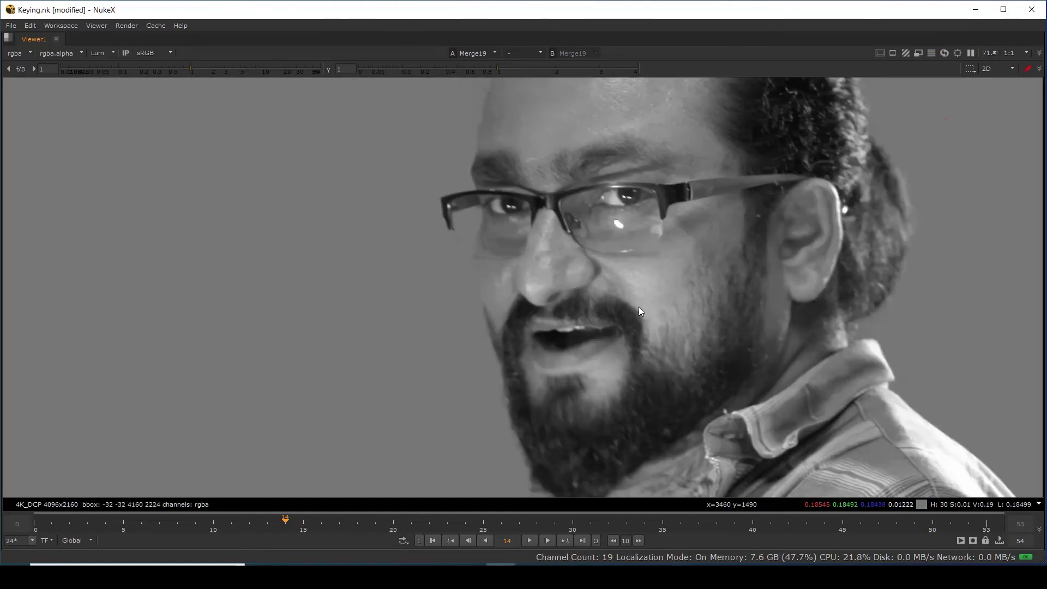
scroll(662, 292, "up", 3)
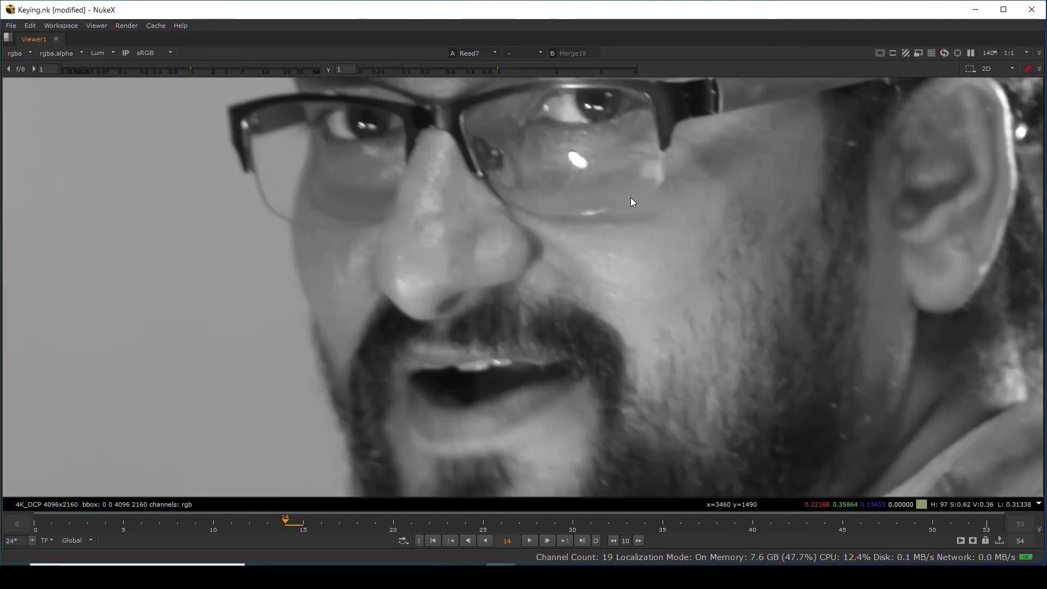
middle_click_drag(631, 197, 661, 352)
scroll(660, 348, "up", 3)
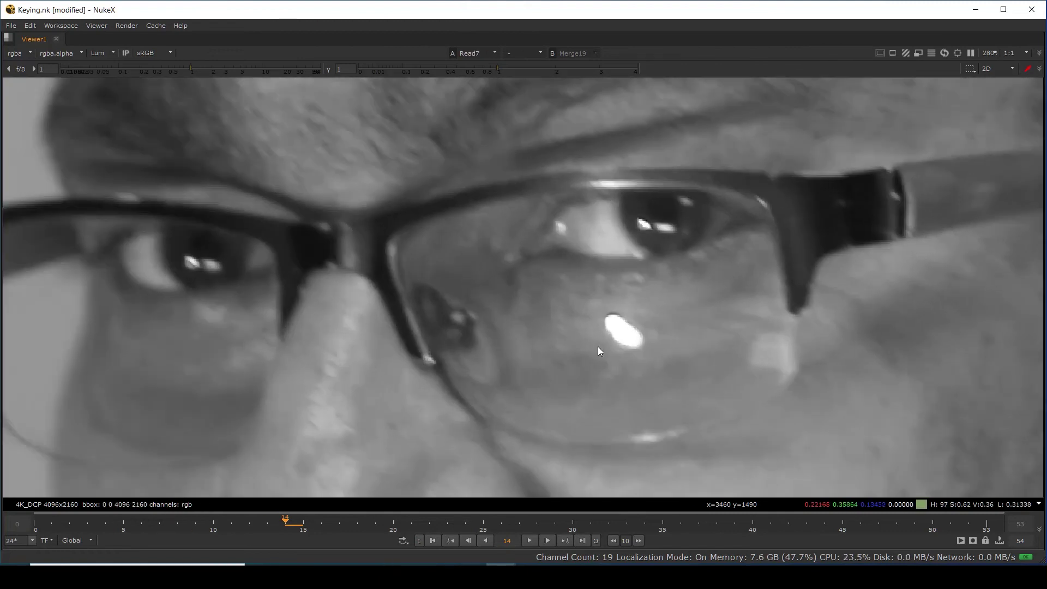
scroll(599, 305, "down", 5)
Compare the luminance of the forehead and hair between the original plate and the merged result.
middle_click_drag(602, 296, 610, 372)
scroll(616, 286, "up", 1)
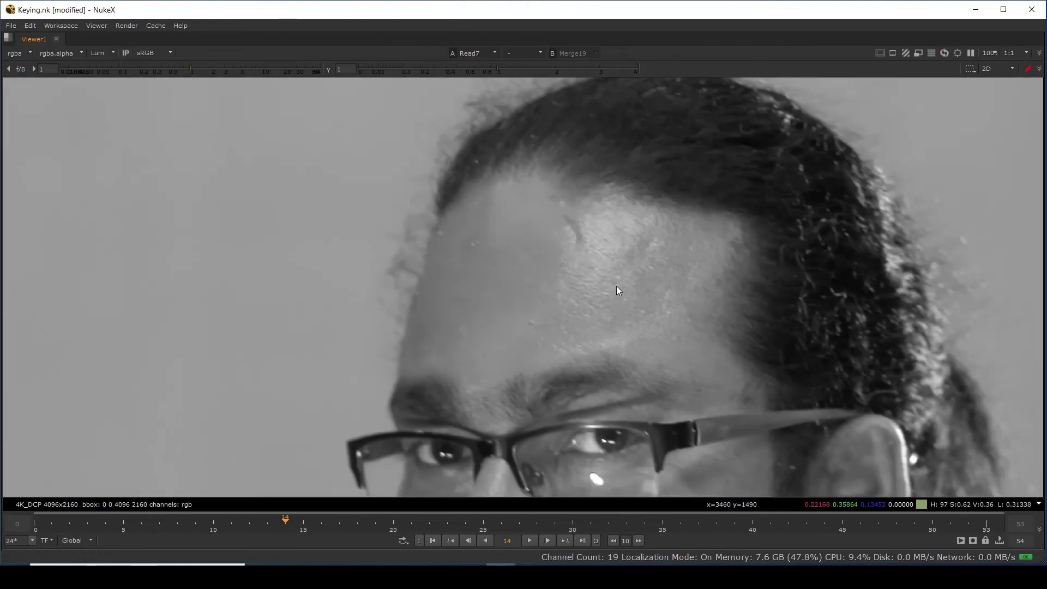
scroll(603, 231, "up", 3)
key("1")
key("2")
key("1")
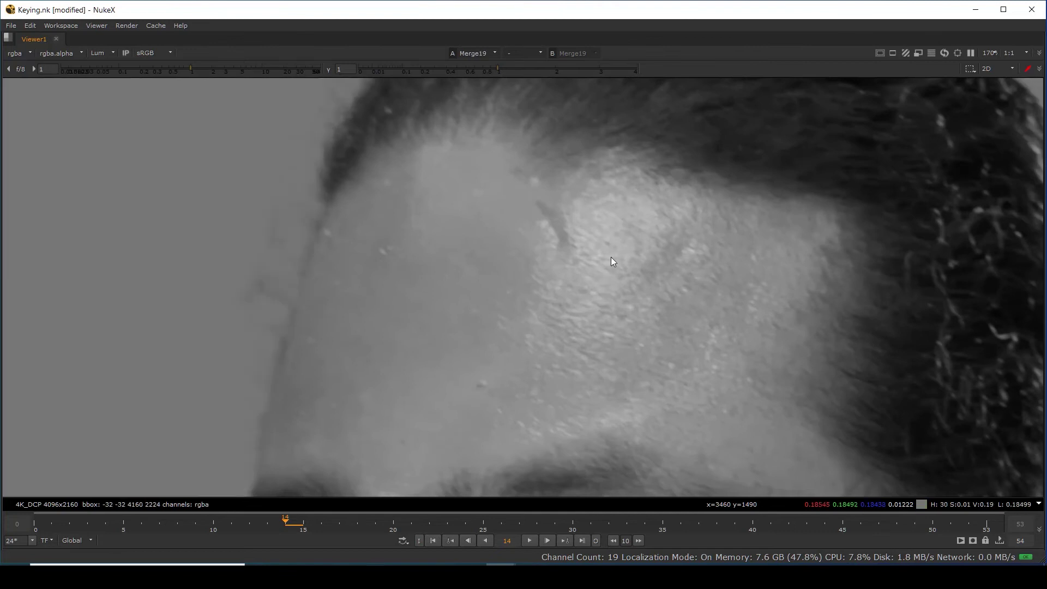
Compare the luminance of the plaid shirt and collar area between the merged result and the original plate.
scroll(611, 261, "down", 6)
middle_click_drag(714, 458, 605, 249)
middle_click_drag(692, 446, 665, 207)
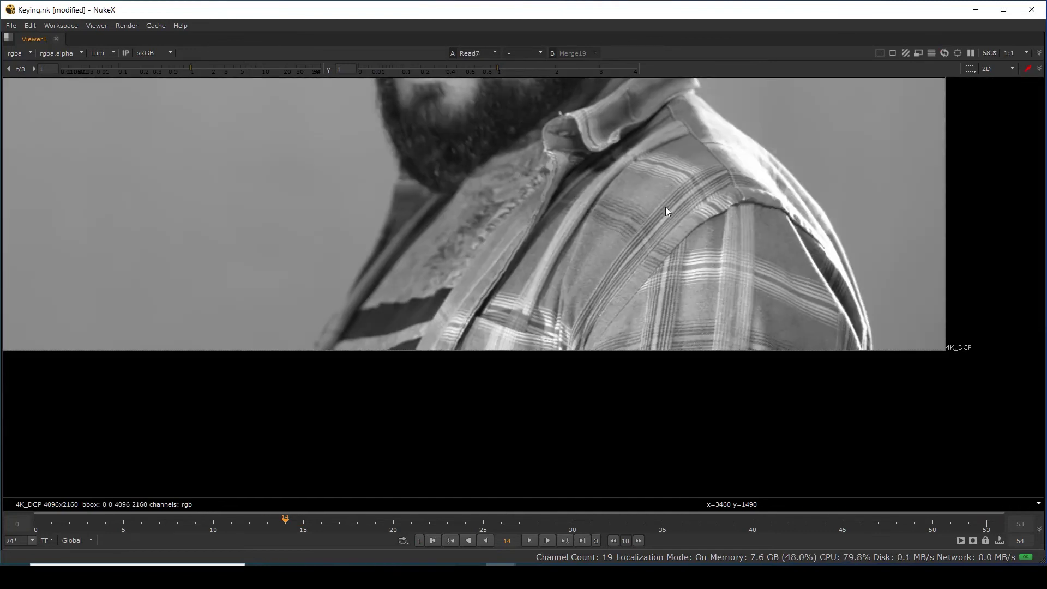
scroll(681, 338, "up", 2)
key("2")
key("1")
scroll(512, 319, "up", 3)
key("2")
key("1")
key("2")
key("f")
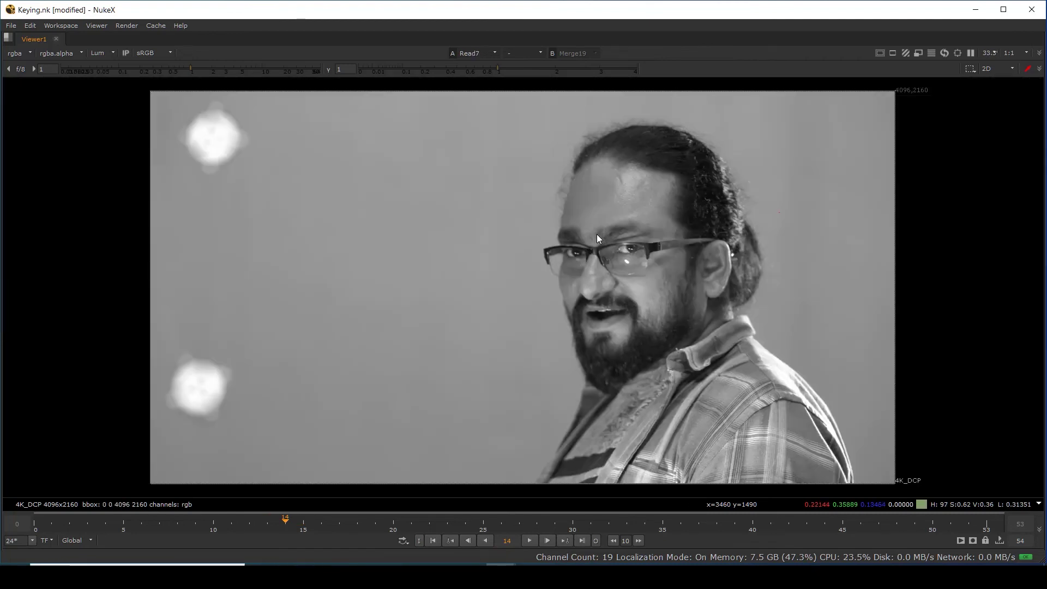
Return the viewer display to RGB and compare the dark shirt stripe's colour between the original plate and the merged result.
key("y")
key("y")
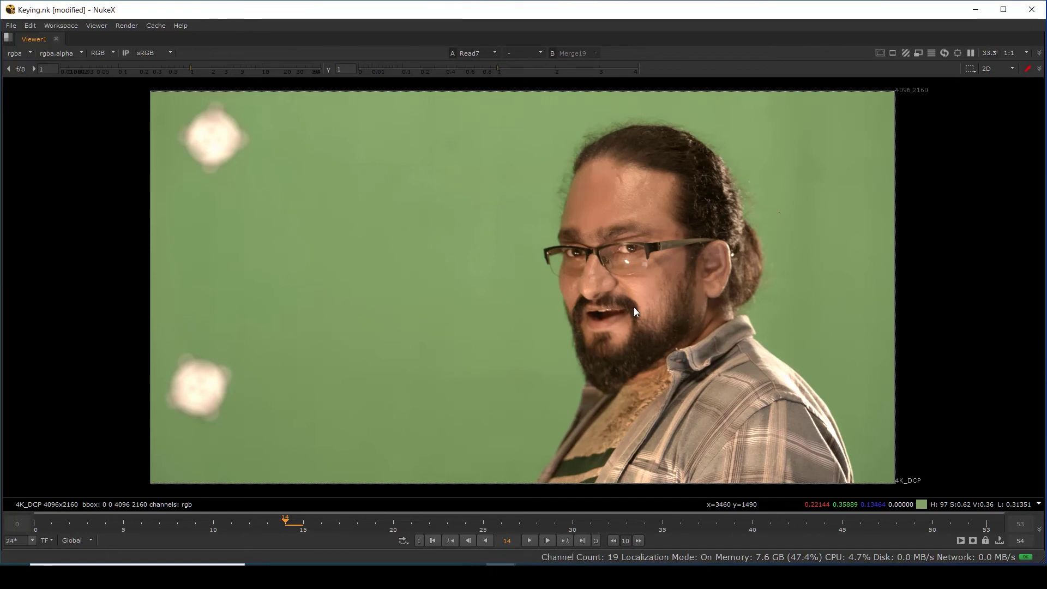
scroll(614, 378, "up", 8)
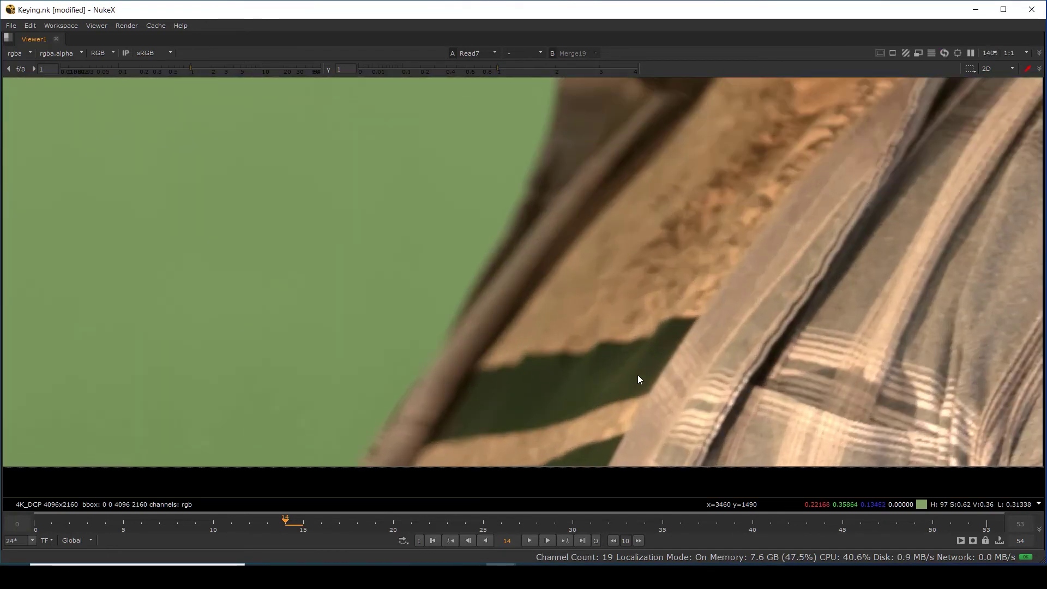
left_click_drag(742, 300, 414, 454)
key("1")
key("2")
key("1")
key("2")
key("1")
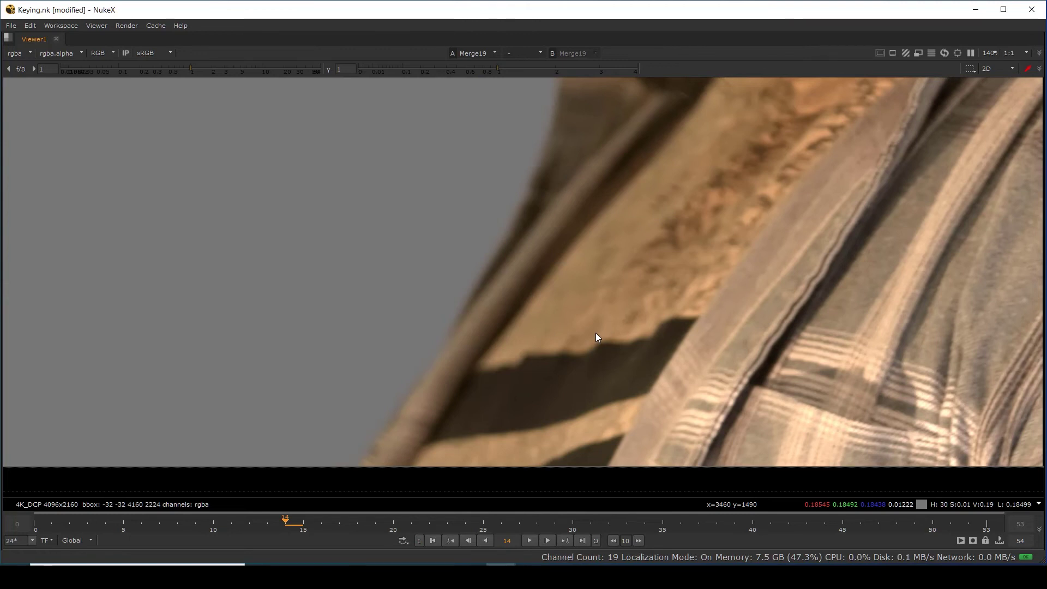
key("f")
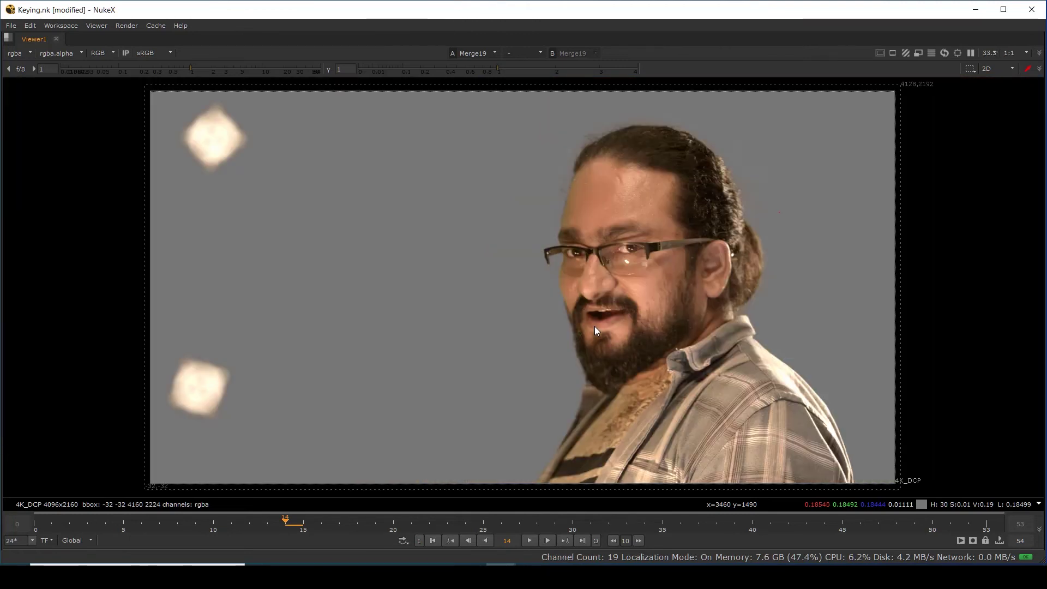
Restore the full workspace, lower the Keylight node on the plate branch beside Core Matte and view its despilled output.
key("1")
key("space")
scroll(435, 463, "up", 5)
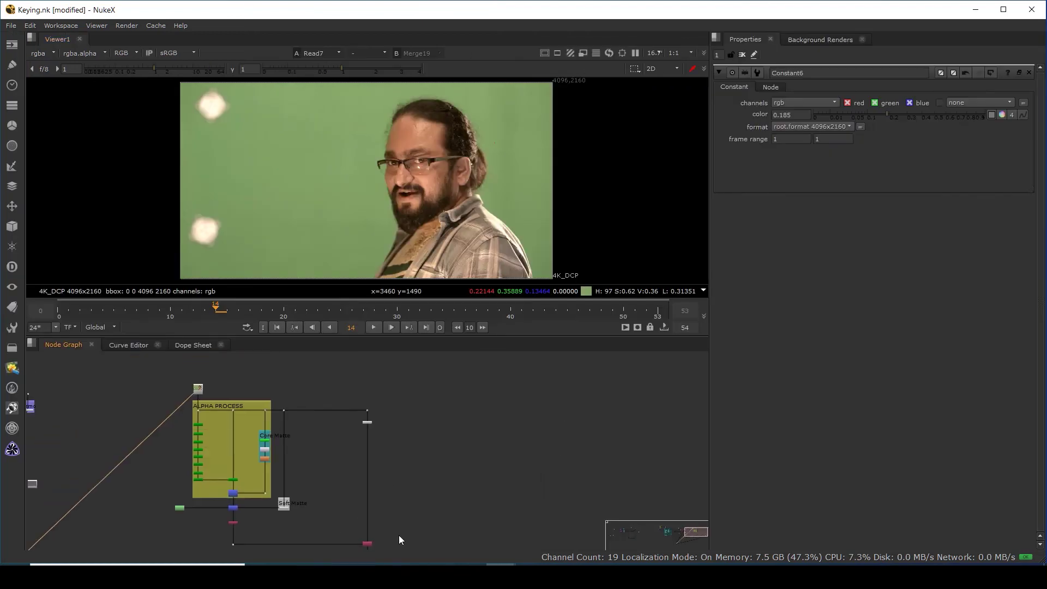
scroll(385, 452, "up", 3)
left_click_drag(355, 436, 355, 468)
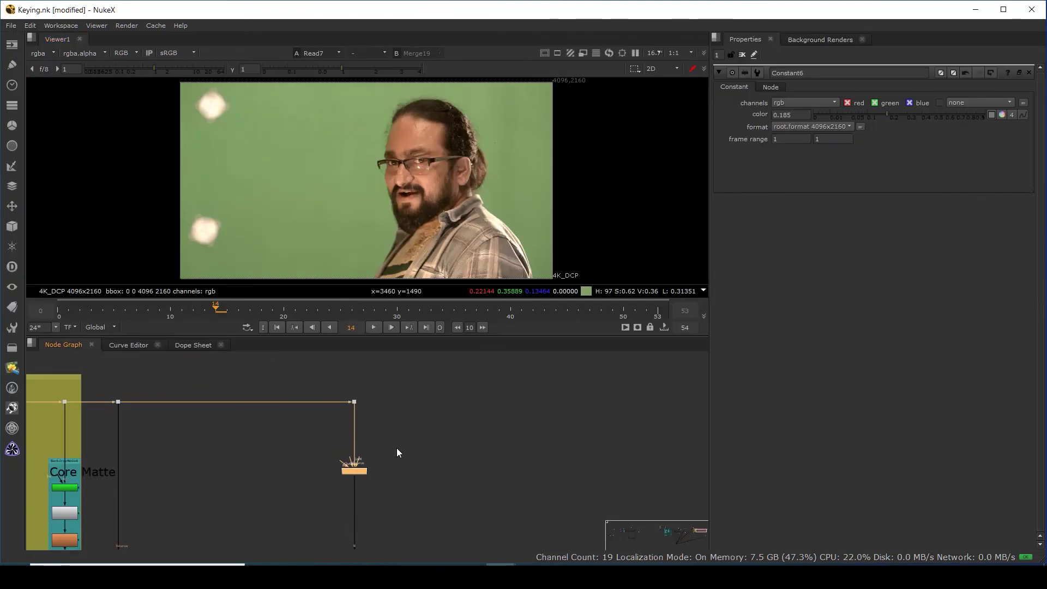
key("1")
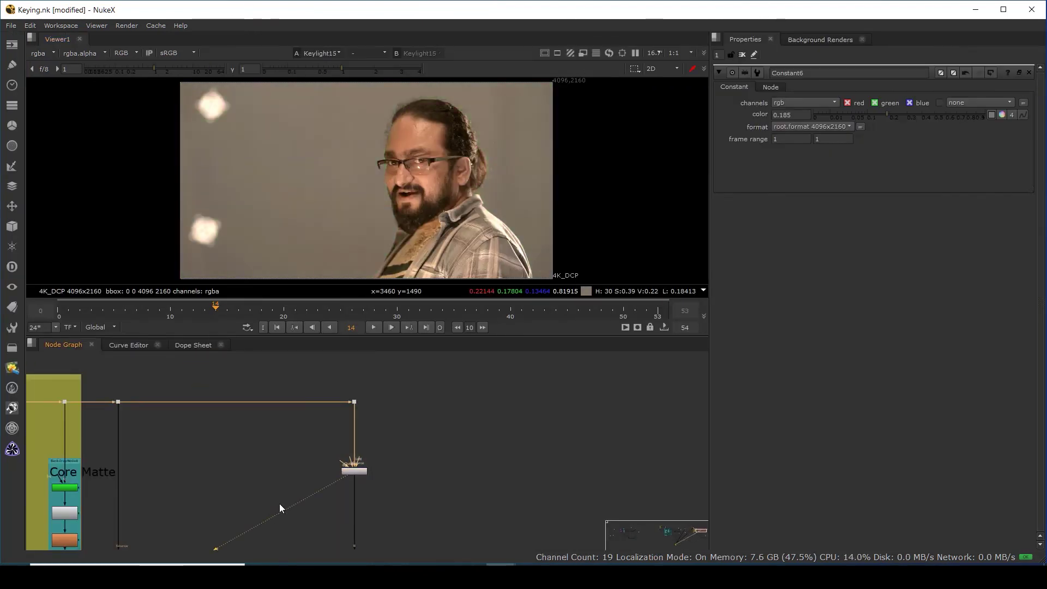
Add a Merge node beside the despill Keylight node, with its B input fed by Keylight.
scroll(395, 462, "up", 3)
left_click(428, 457)
key("m")
scroll(433, 455, "up", 3)
left_click_drag(366, 470, 253, 494)
left_click_drag(421, 457, 445, 499)
scroll(445, 494, "down", 3)
left_click(365, 489)
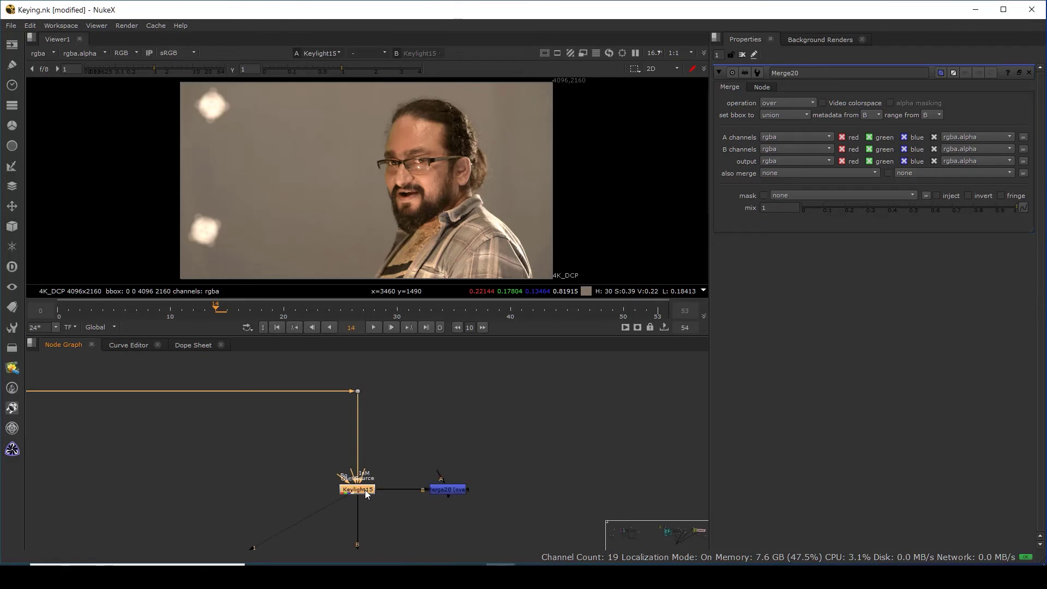
Connect the new Merge's A input to the original plate, route the connection through a corner dot and view the Merge.
left_click_drag(440, 476, 357, 391)
left_click_drag(402, 436, 450, 392, "ctrl")
scroll(463, 420, "up", 2)
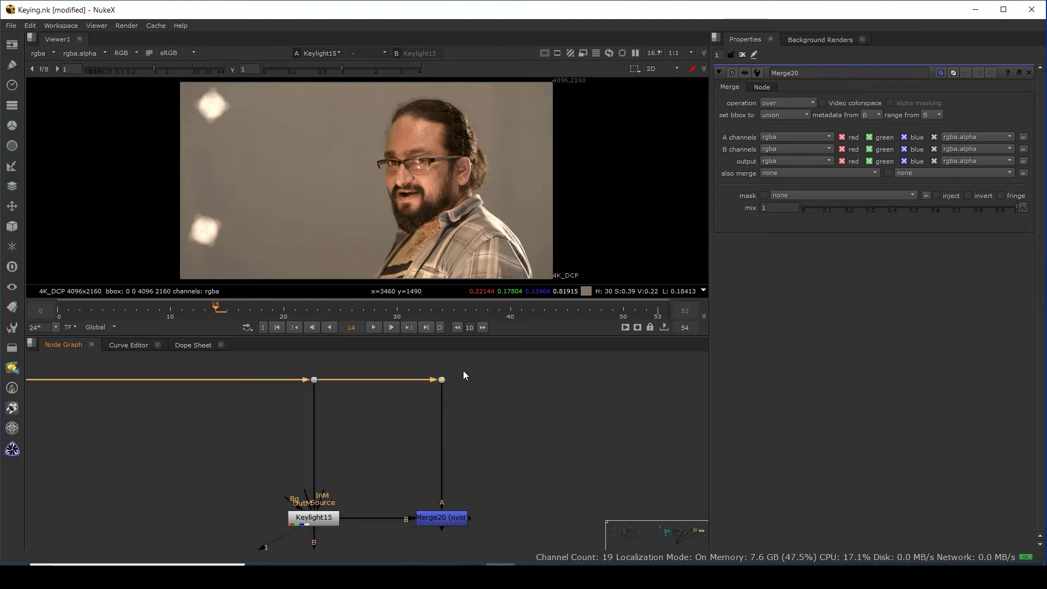
key("1")
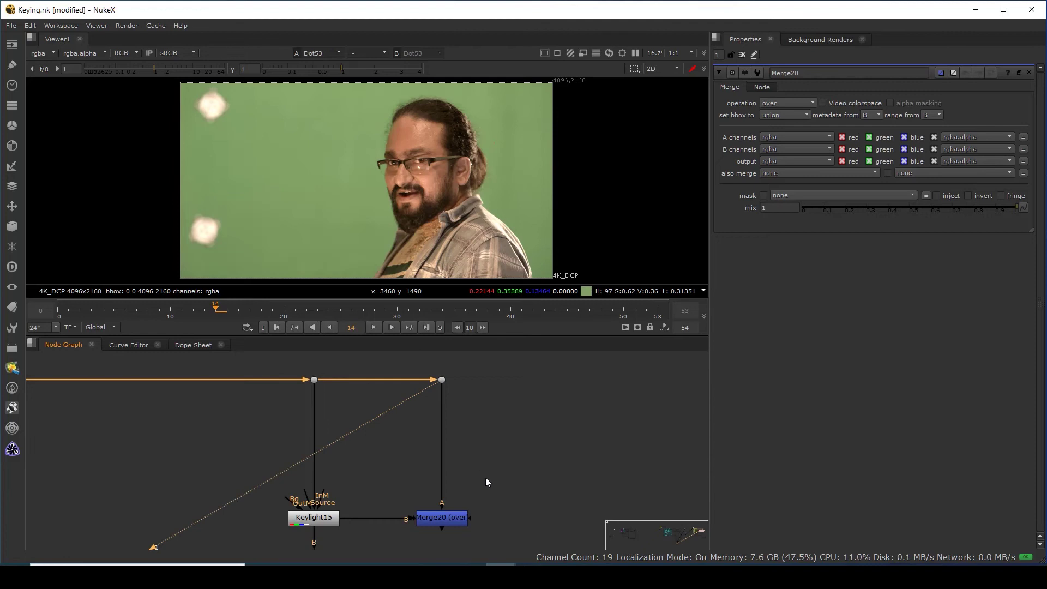
middle_click_drag(485, 477, 470, 435)
left_click(428, 479)
key("1")
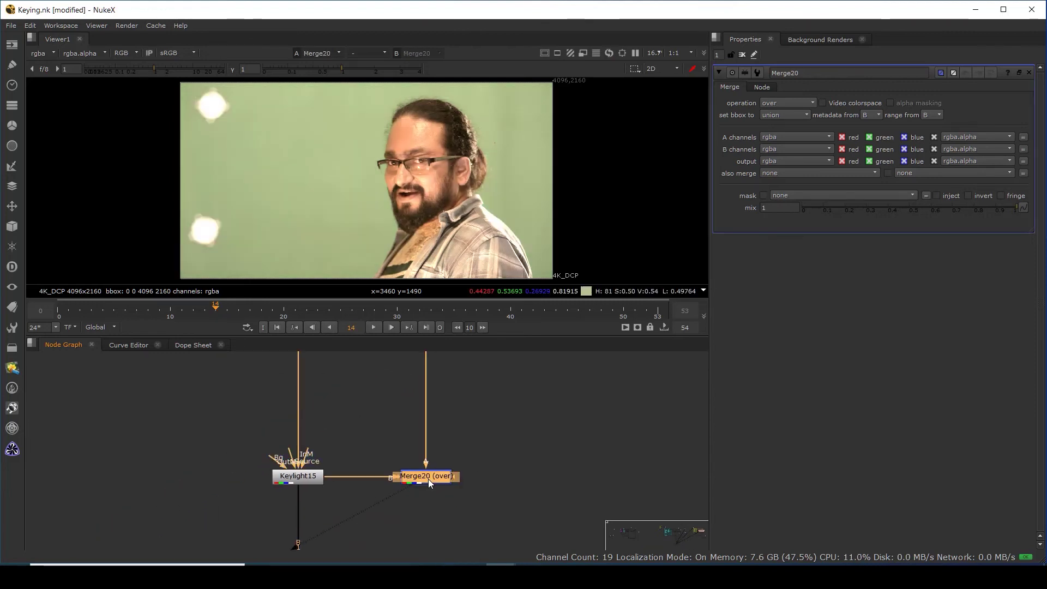
Try the minus operation on the plate-and-Keylight Merge and set its operation to difference.
left_click(790, 102)
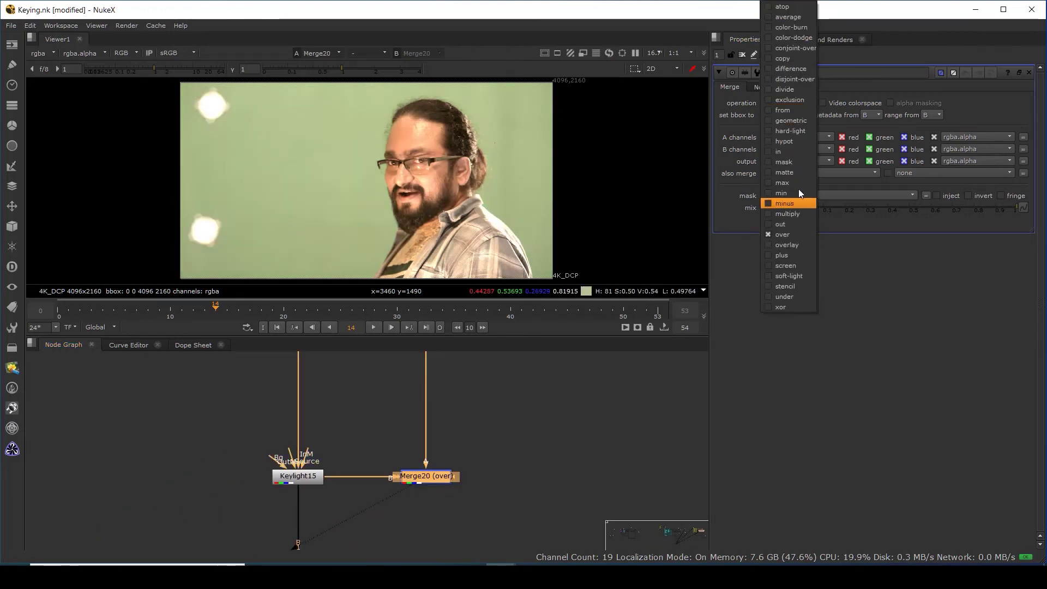
left_click(786, 203)
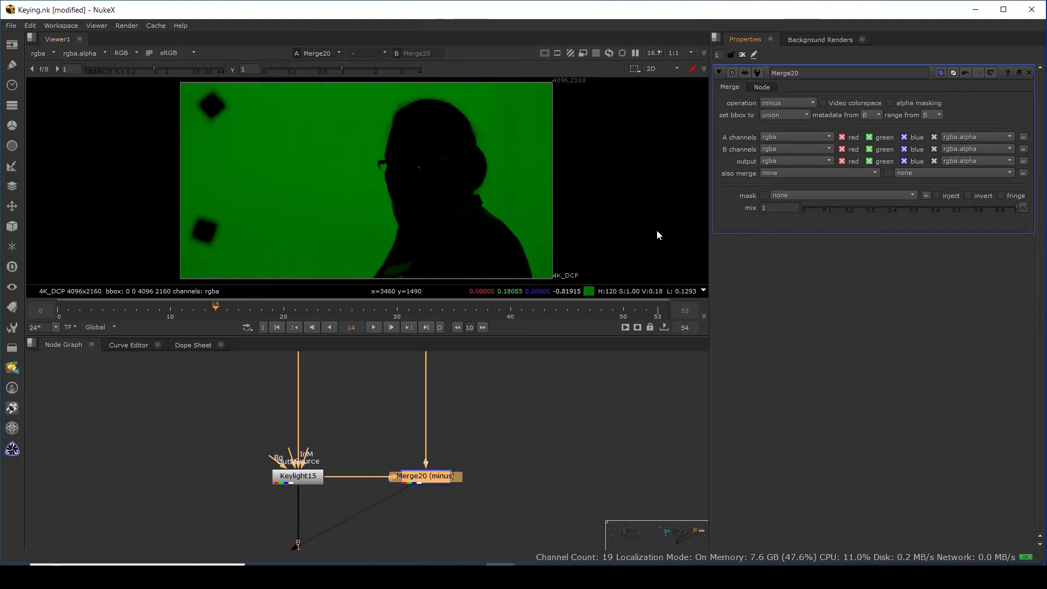
left_click(778, 103)
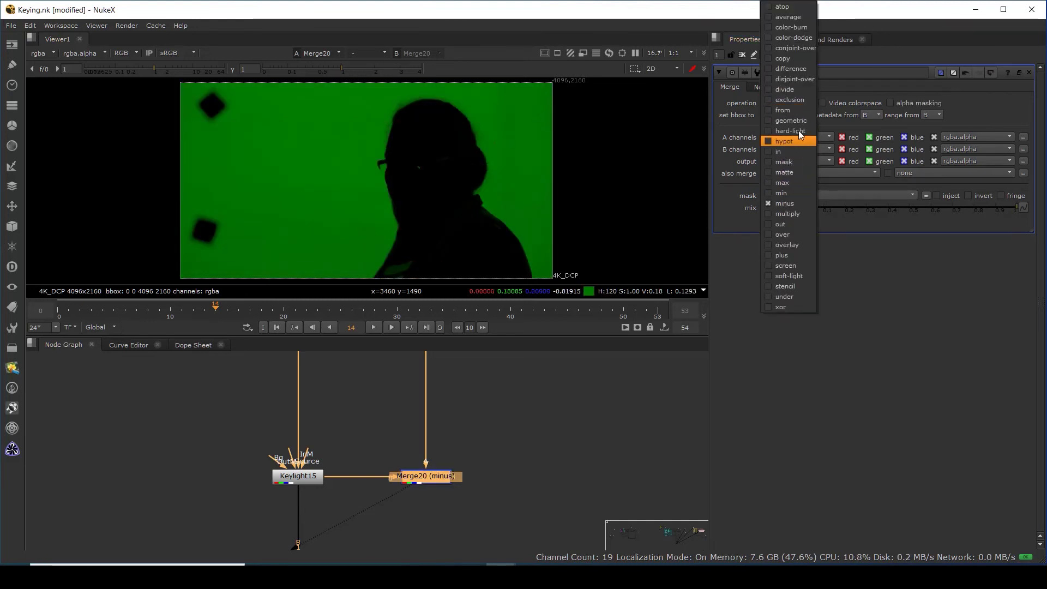
left_click(800, 70)
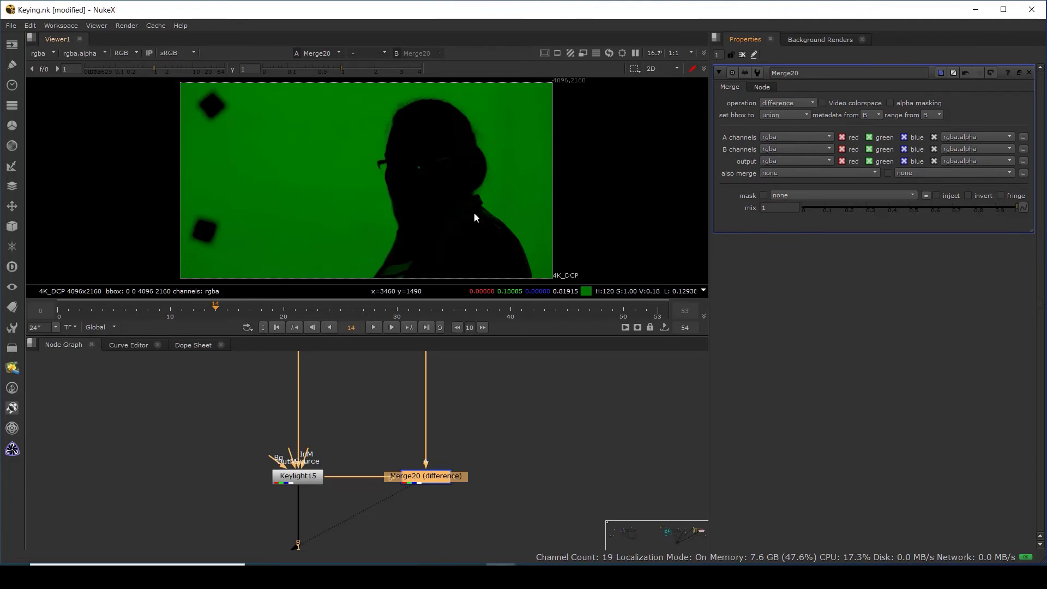
View the Keylight output, the original plate and the difference Merge in turn to compare them.
left_click(305, 479)
key("1")
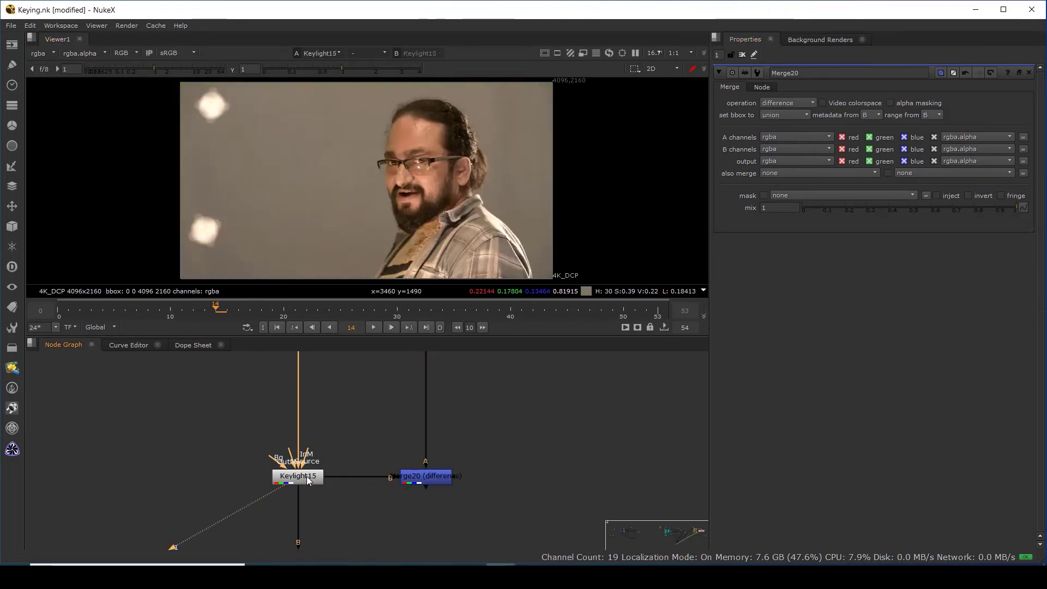
middle_click_drag(462, 386, 524, 391)
left_click(423, 435)
key("1")
left_click_drag(519, 442, 409, 502)
key("1")
scroll(425, 264, "up", 4)
key("space")
key("space")
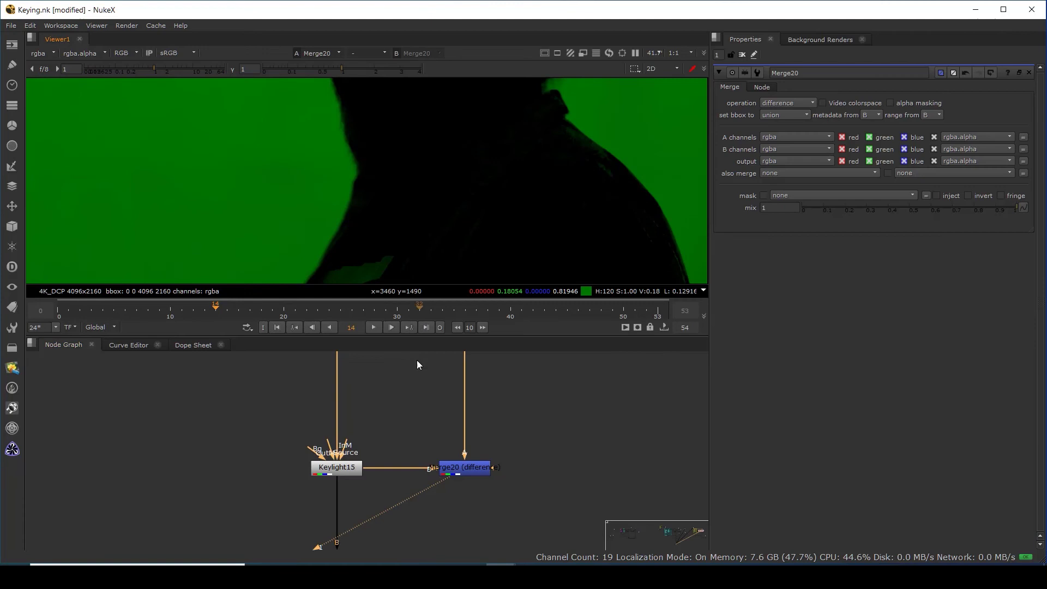
Inspect the difference Merge around the head, shoulder and shirt stripe for removed green.
scroll(453, 226, "down", 2)
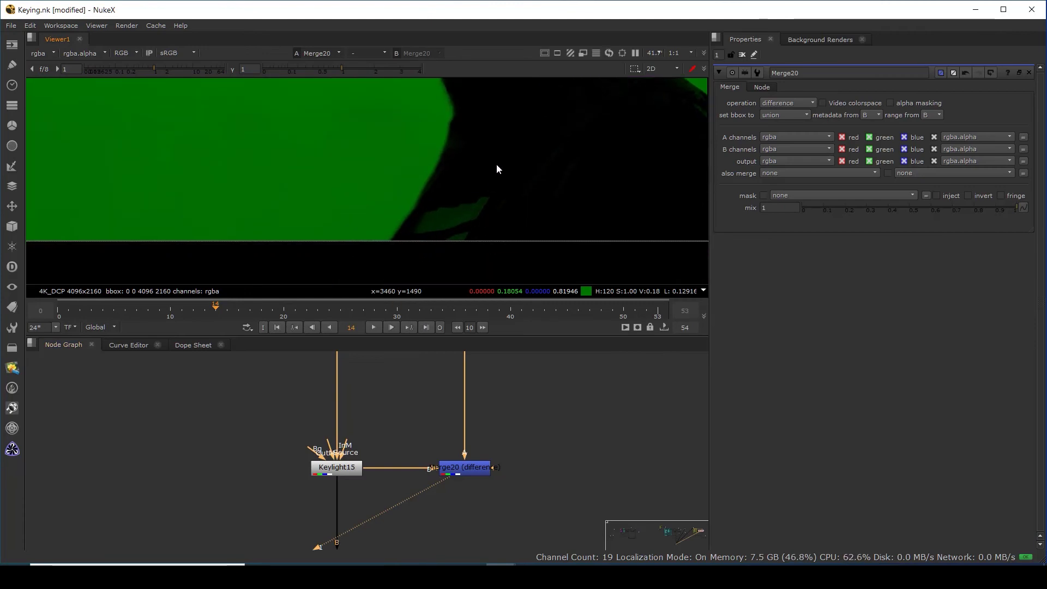
middle_click_drag(497, 165, 428, 356)
middle_click_drag(486, 151, 507, 94)
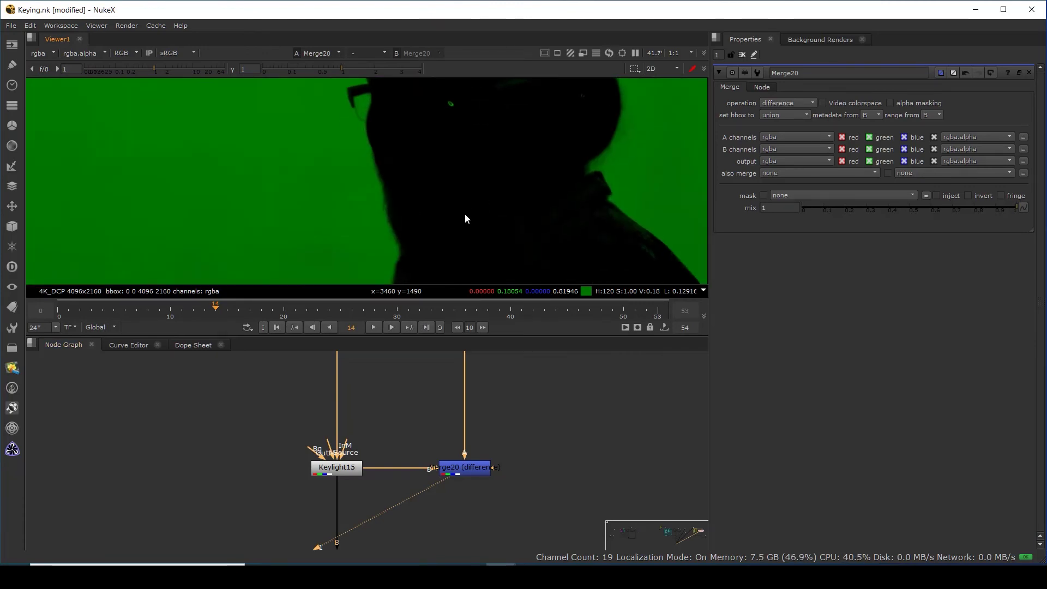
scroll(452, 197, "up", 6)
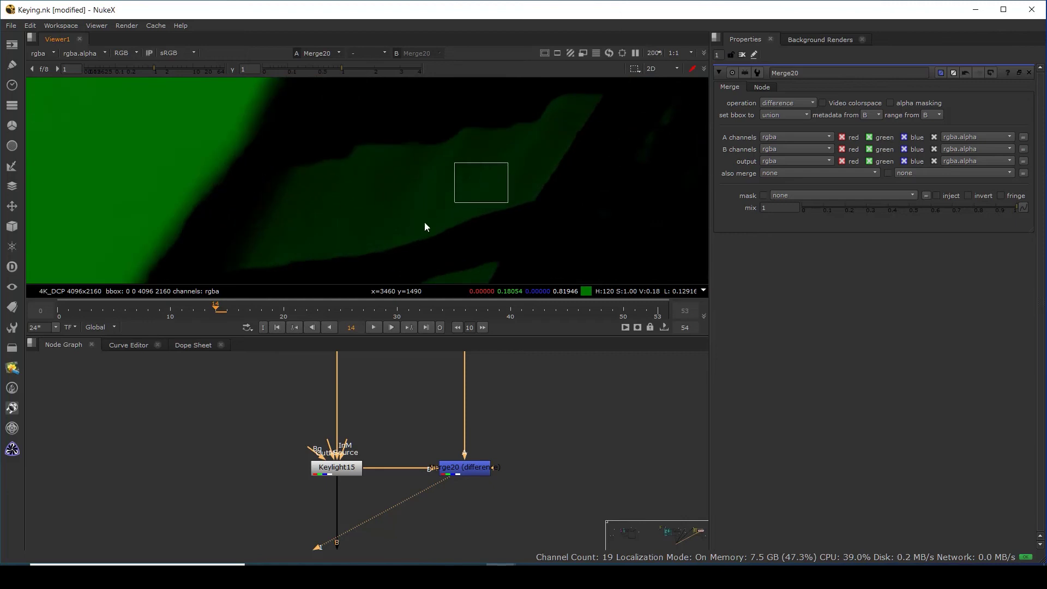
Add a Saturation node below the difference Merge, view it, set saturation to 0 and inspect the shirt stripe.
middle_click_drag(474, 514, 462, 452)
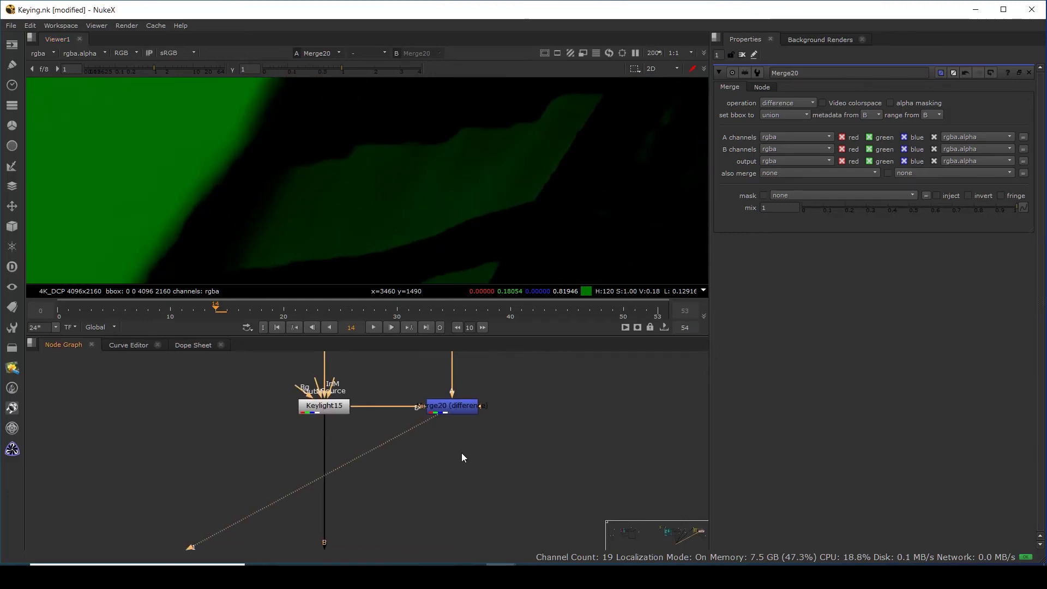
key("Tab")
type("sat")
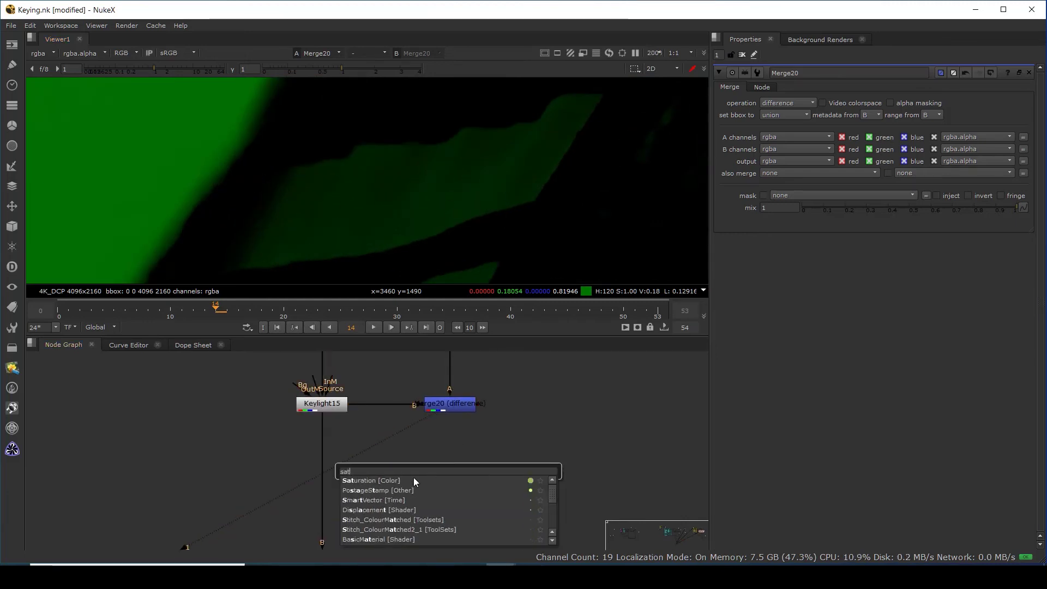
left_click(383, 479)
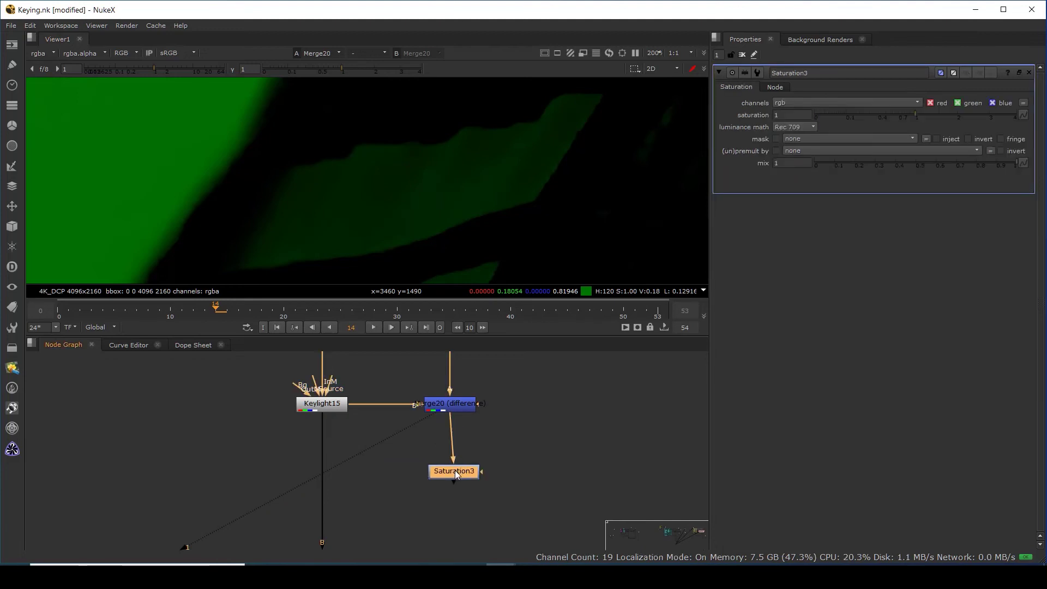
left_click_drag(455, 470, 453, 478)
key("1")
left_click_drag(902, 116, 366, 291)
scroll(481, 158, "down", 2)
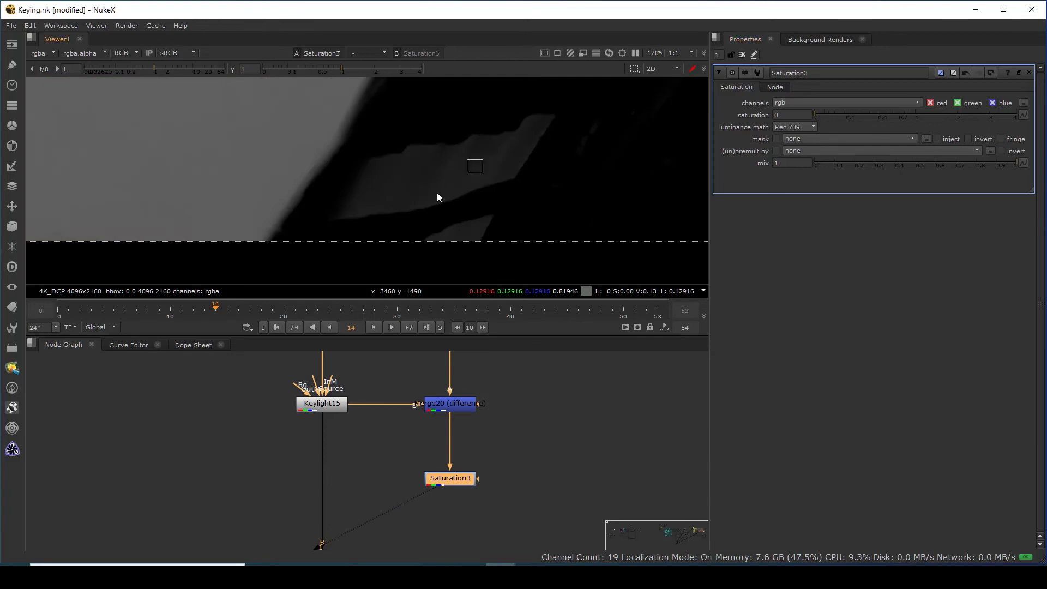
left_click_drag(487, 153, 421, 191)
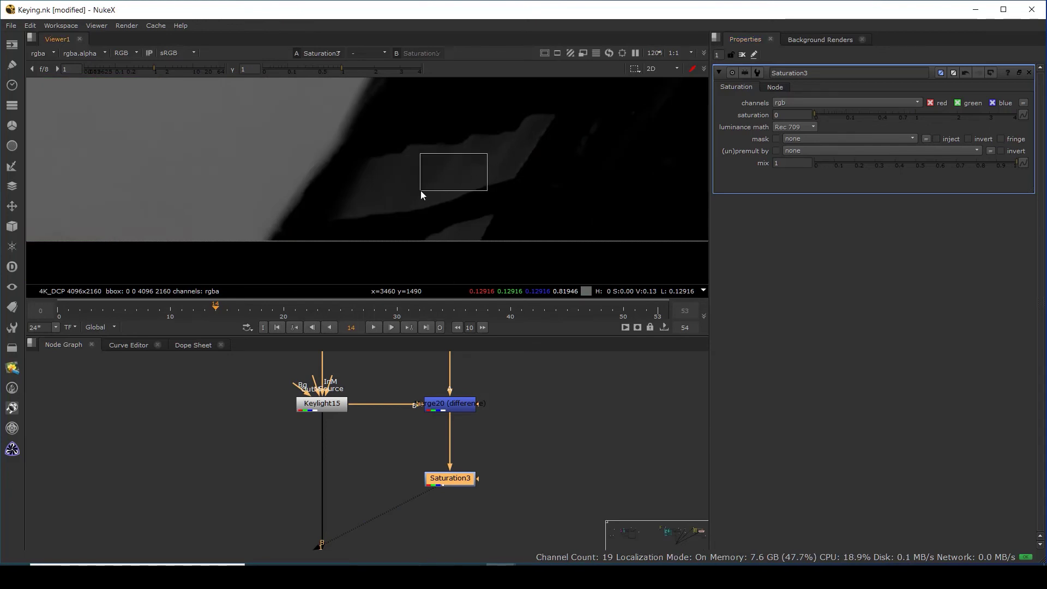
Add a Merge below Keylight with the Saturation node in its A input and set its operation to plus.
scroll(358, 463, "down", 2)
left_click(361, 460)
key("m")
left_click_drag(365, 464, 431, 490)
left_click(431, 482)
left_click(331, 487)
key("1")
left_click(785, 103)
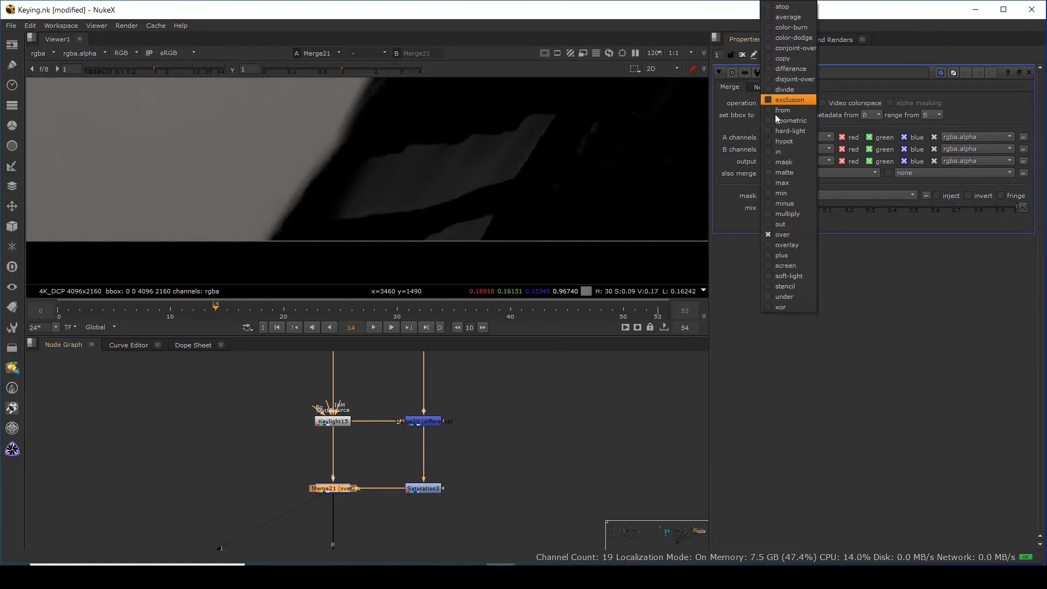
left_click(787, 256)
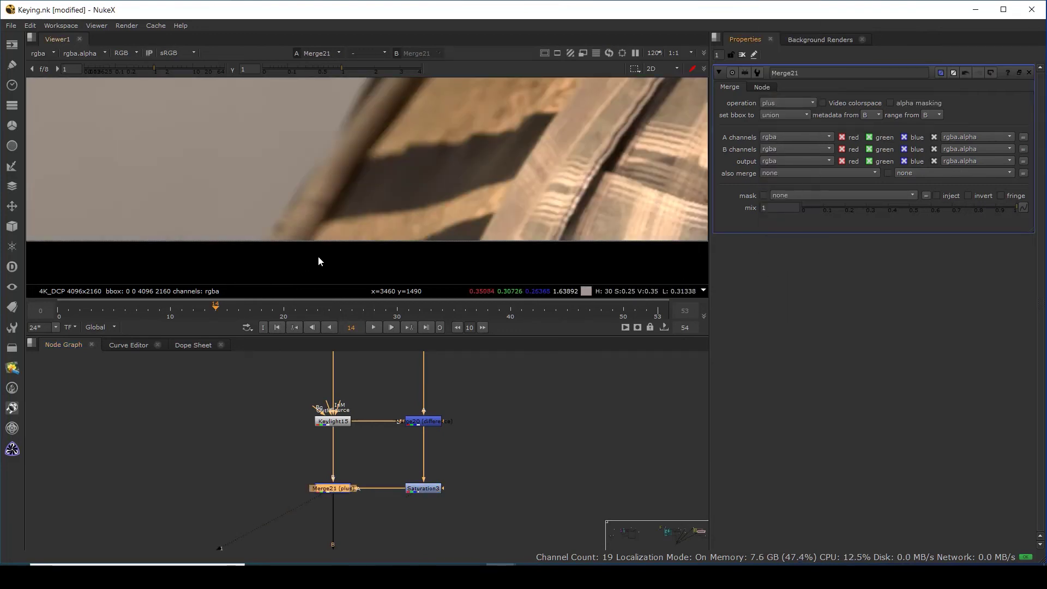
Compare the shirt stripe between the Keylight output and the plus Merge in the enlarged viewer.
left_click(332, 424)
key("1")
scroll(446, 182, "up", 1)
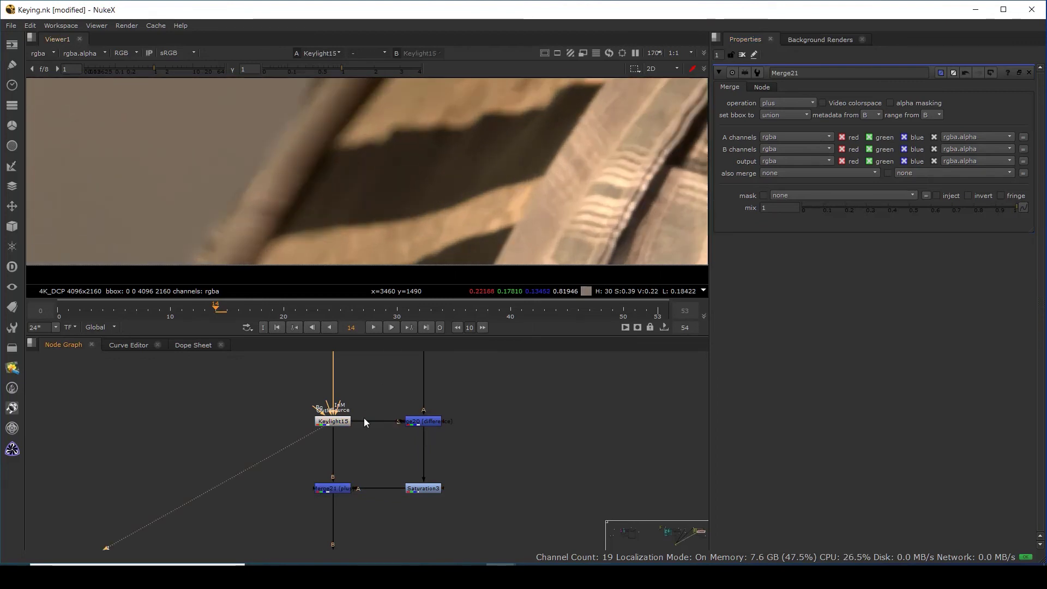
left_click(337, 490)
key("1")
key("space")
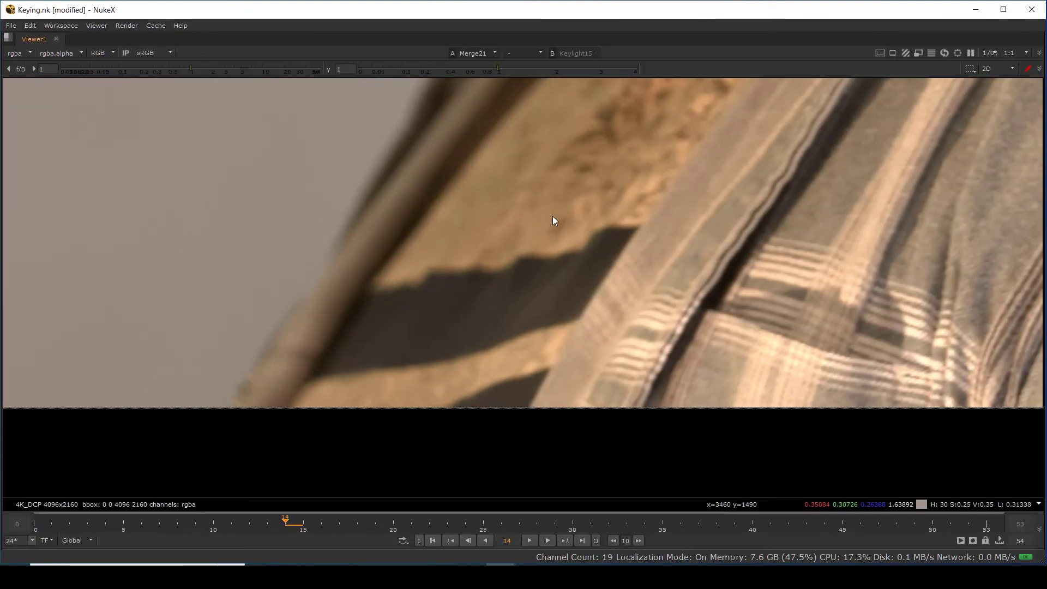
scroll(493, 328, "up", 3)
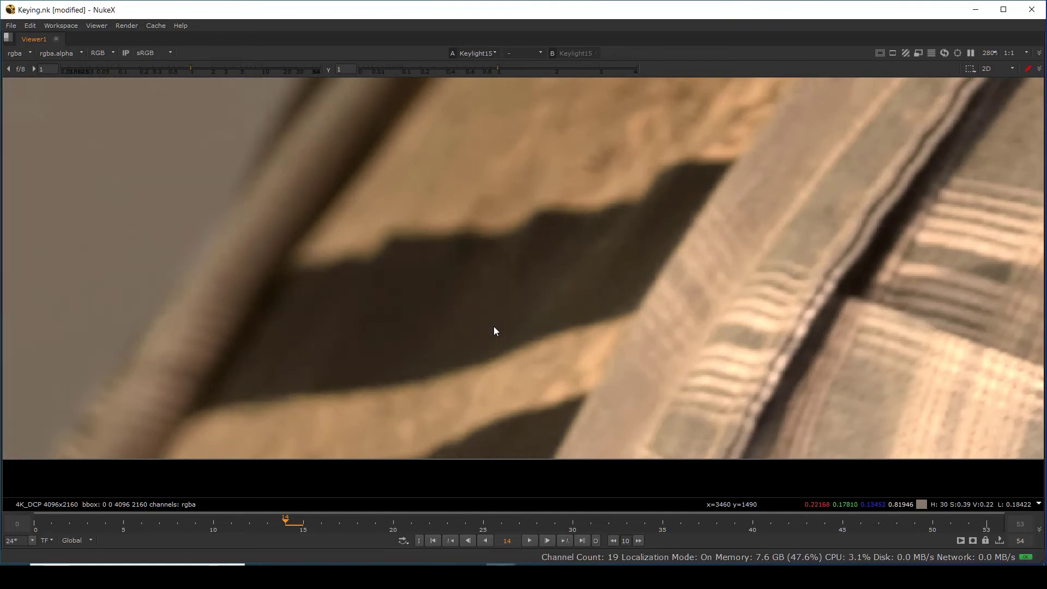
scroll(487, 292, "down", 1)
scroll(421, 241, "down", 1)
Set up the plus Merge and the original plate for comparison in the enlarged viewer, using the Luminance display on the shirt stripe.
key("space")
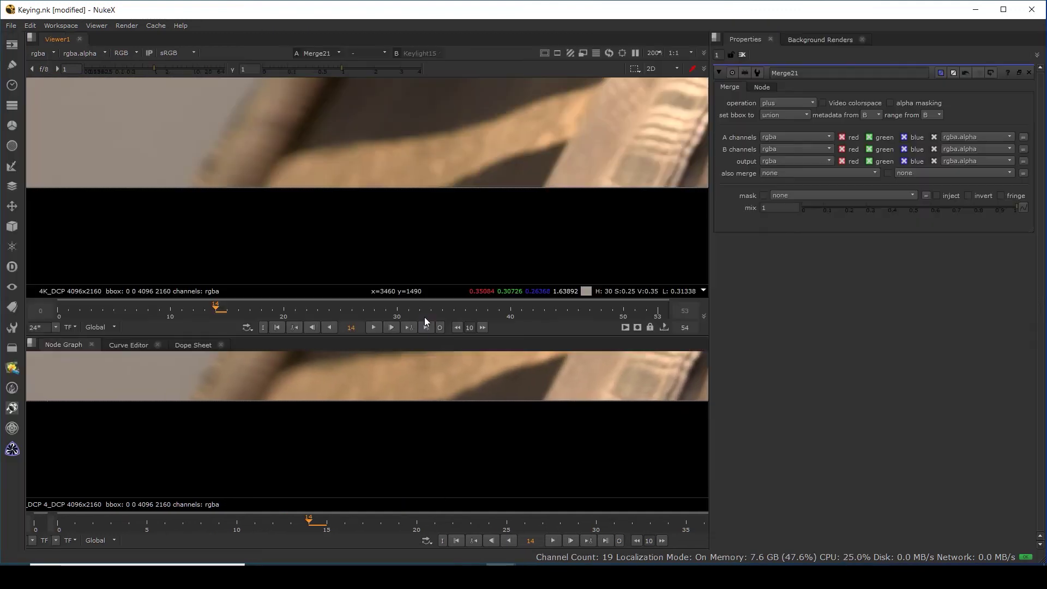
scroll(371, 479, "down", 1)
left_click_drag(340, 363, 380, 403)
key("1")
key("y")
key("space")
middle_click_drag(516, 335, 521, 343)
scroll(520, 335, "up", 1)
key("2")
scroll(435, 308, "up", 3)
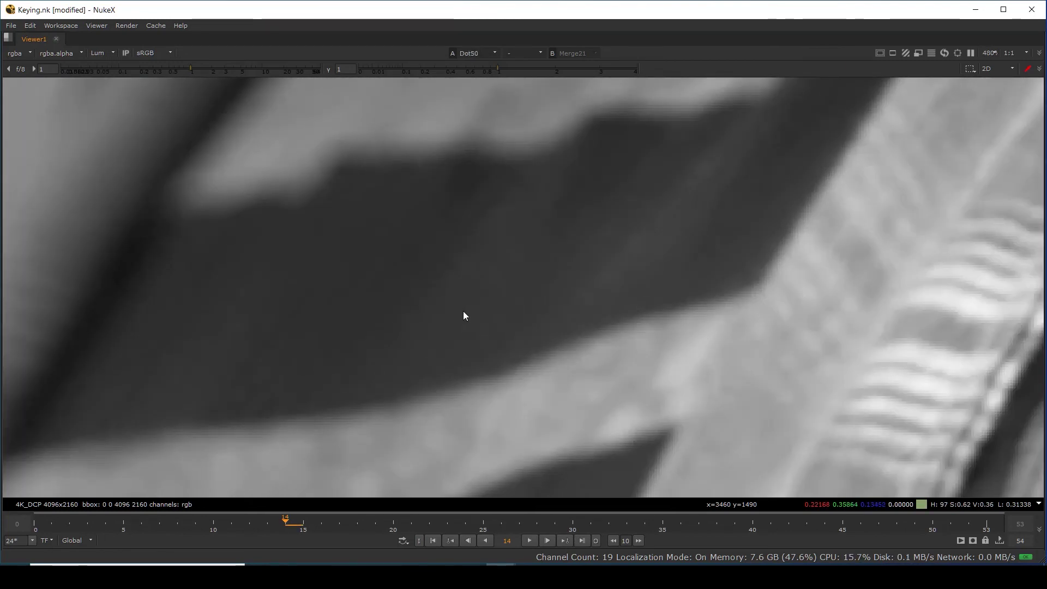
Alternate between the plus Merge and the original plate to compare the shirt stripe's luminance.
key("1")
key("2")
key("1")
key("2")
key("1")
key("2")
key("1")
key("2")
key("1")
key("2")
key("1")
key("2")
key("1")
key("2")
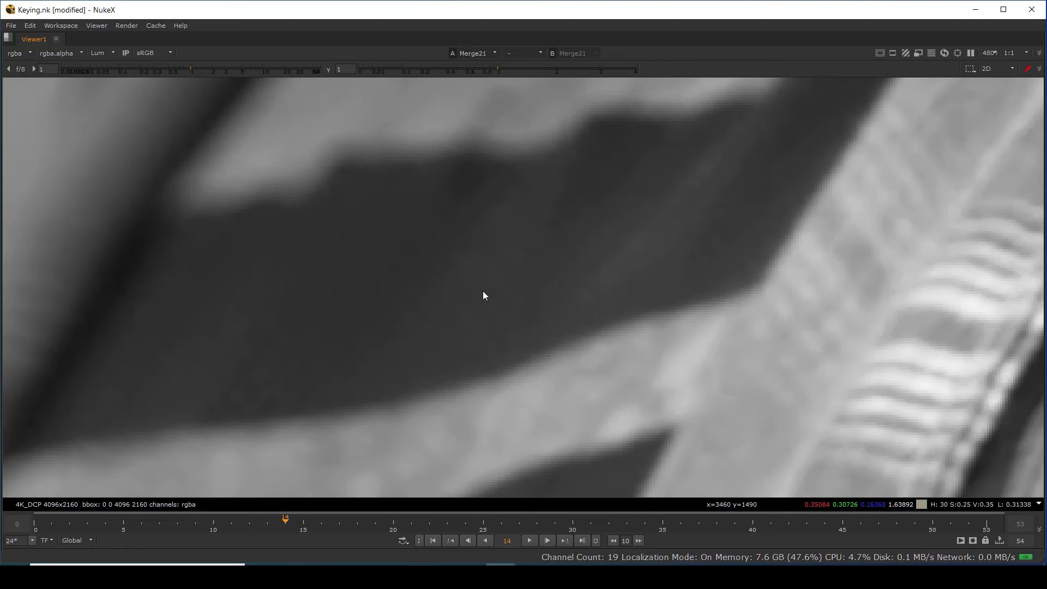
Examine the original plate in the Luminance display, first as a full frame and close up on the shirt stripe, and restore the normal viewer layout.
key("1")
key("f")
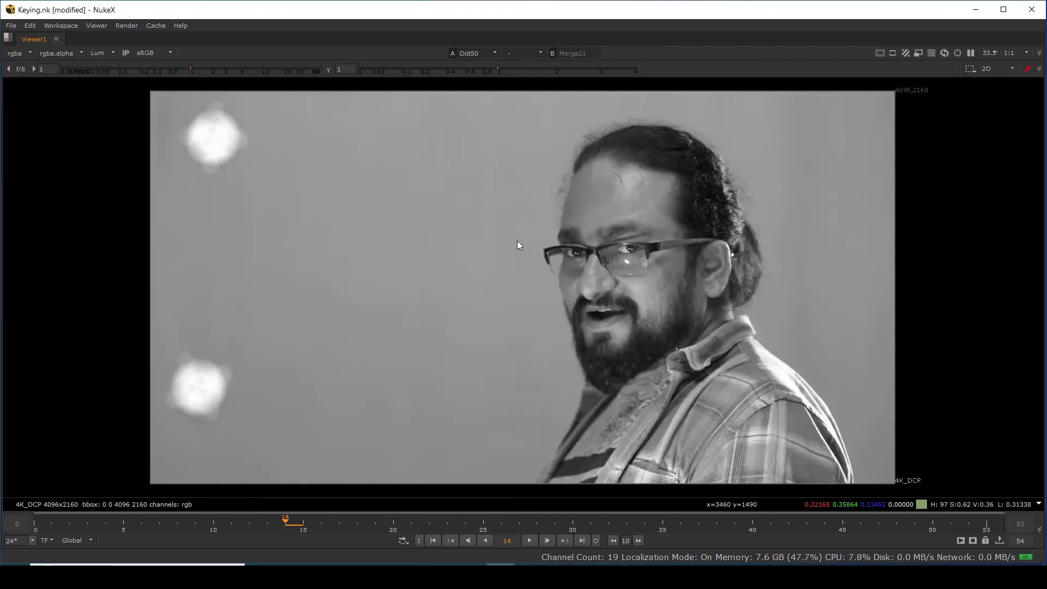
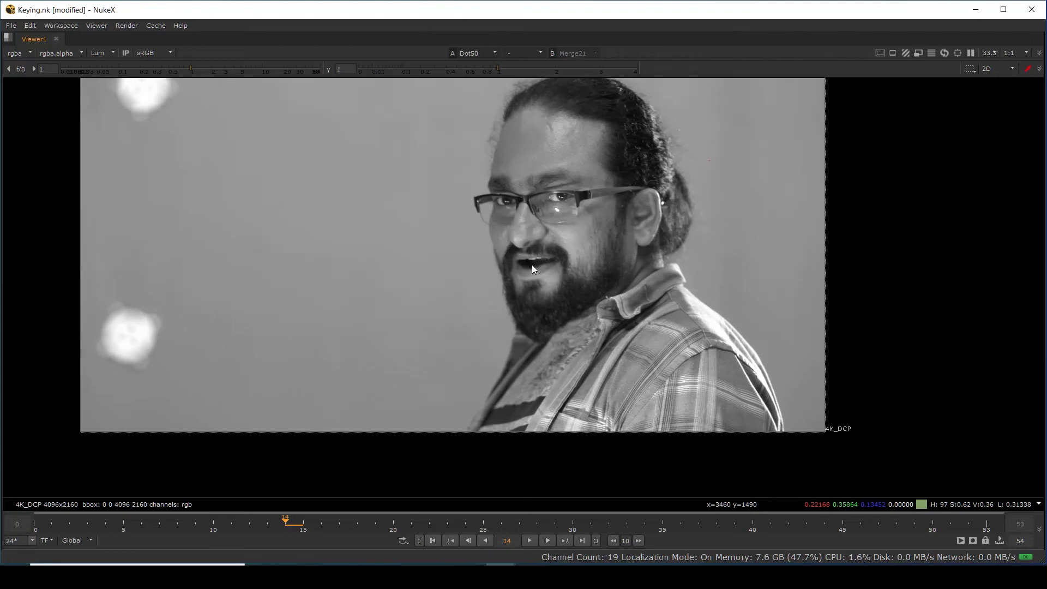
scroll(527, 400, "up", 8)
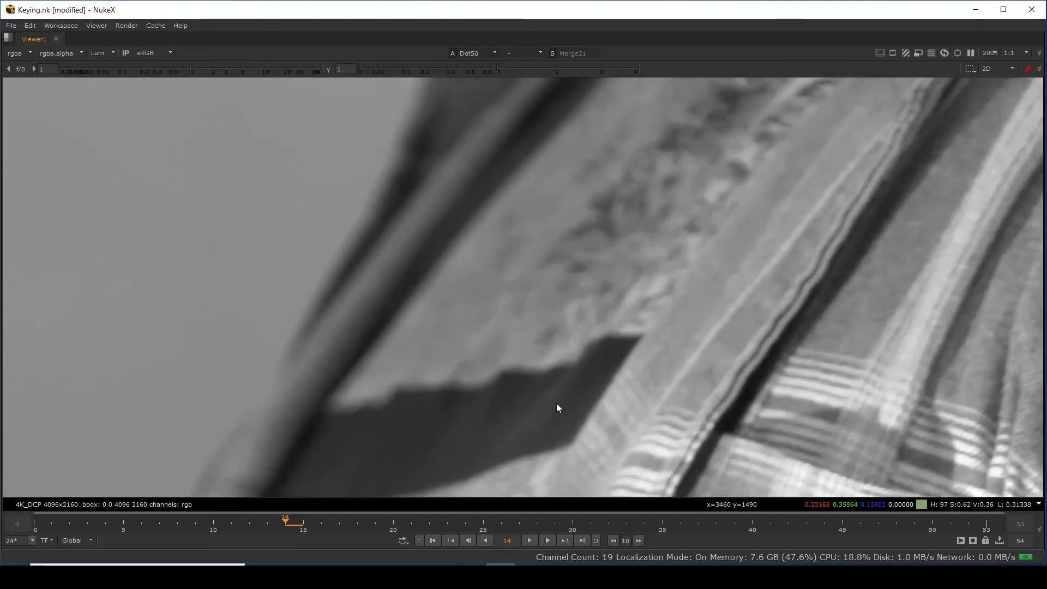
key("space")
key("f")
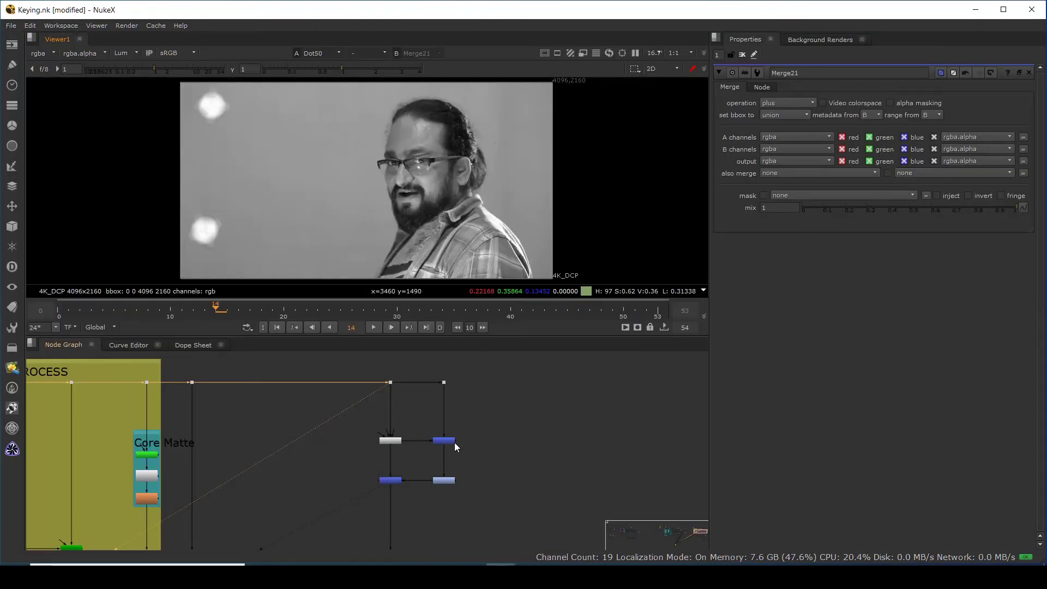
Display the plus Merge in RGB colour in the viewer.
left_click_drag(352, 515, 410, 466)
key("1")
key("a")
key("a")
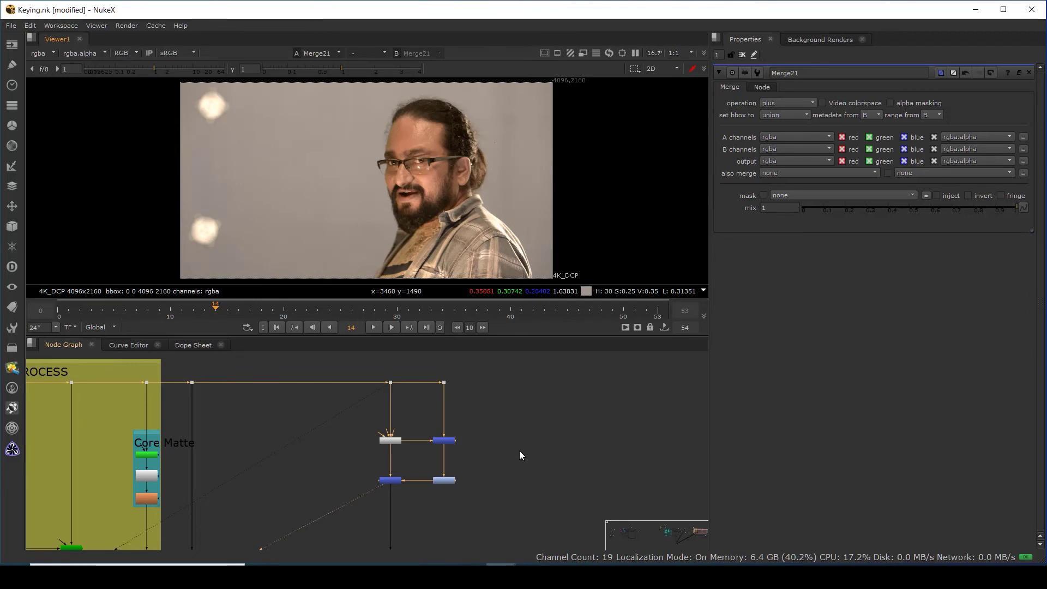
Copy the kitchen background's node chain from the older keying setup and paste it beside the new despill branch.
scroll(519, 450, "down", 5)
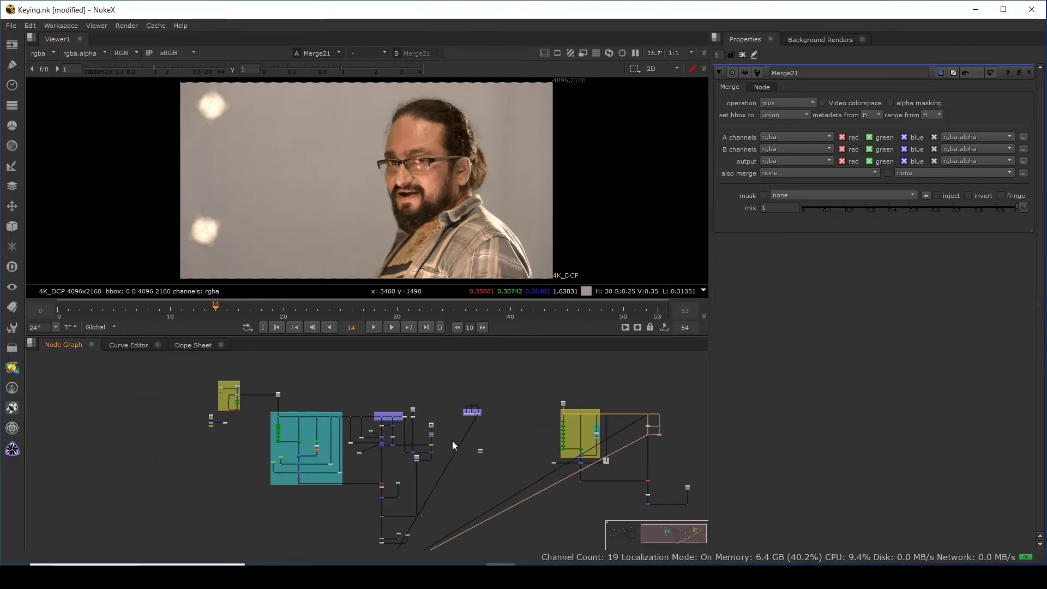
scroll(453, 441, "up", 6)
scroll(418, 419, "down", 1)
left_click_drag(372, 359, 465, 457)
scroll(464, 457, "down", 4)
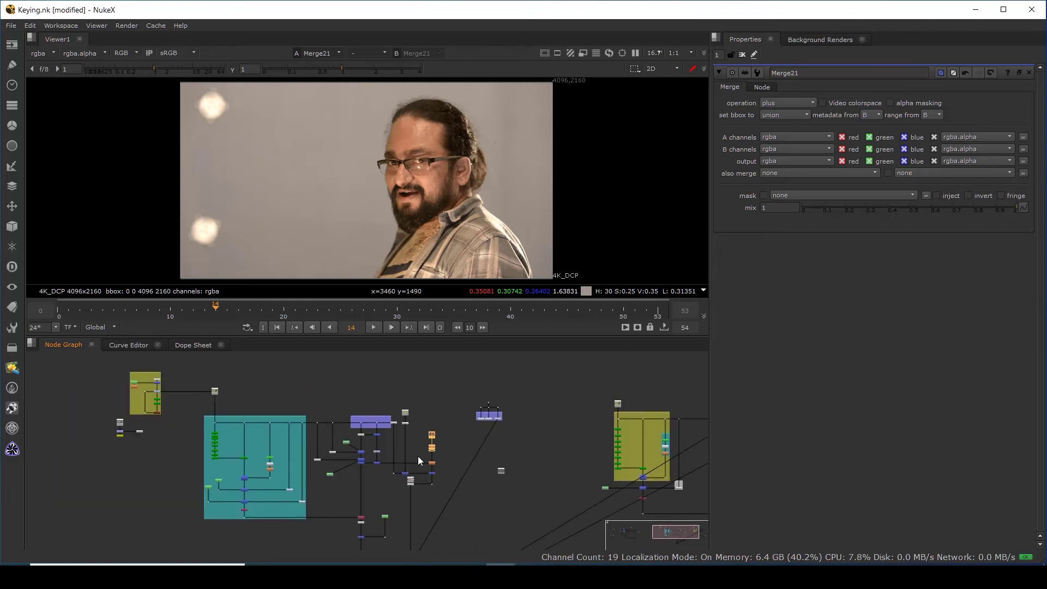
middle_click_drag(417, 456, 93, 449)
middle_click_drag(476, 483, 469, 473)
left_click(470, 407)
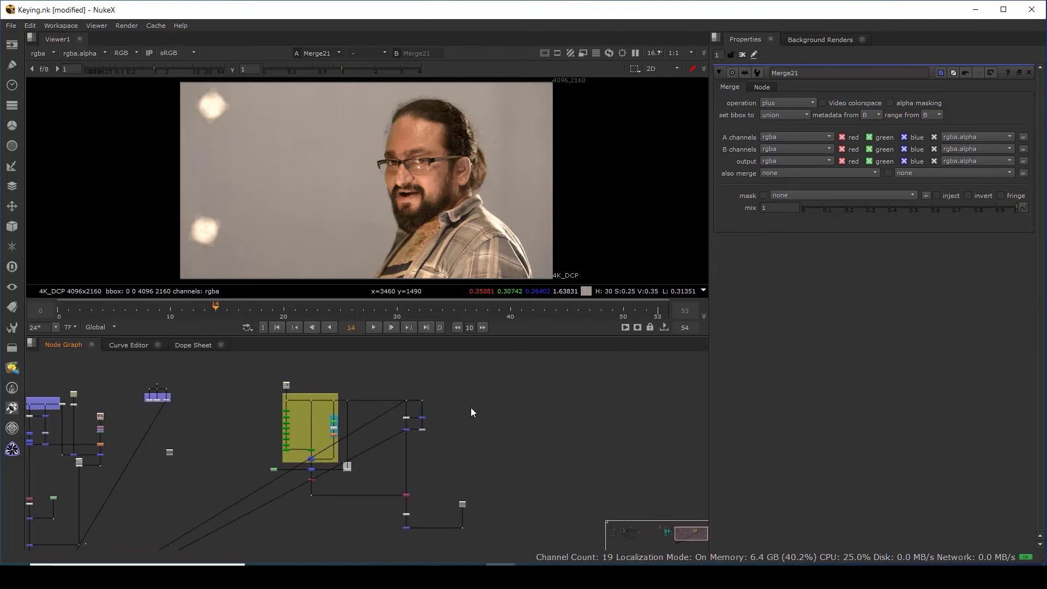
scroll(470, 407, "up", 8)
Preview the pasted kitchen image through its Reformat and Transform nodes, and remove the disabled node beneath them.
key("1")
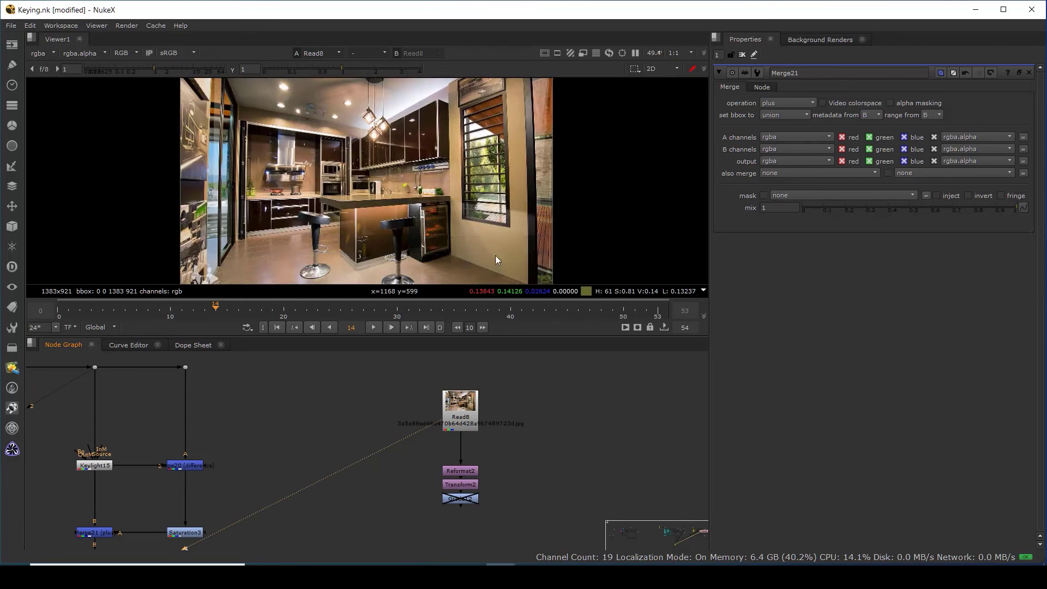
key("minus")
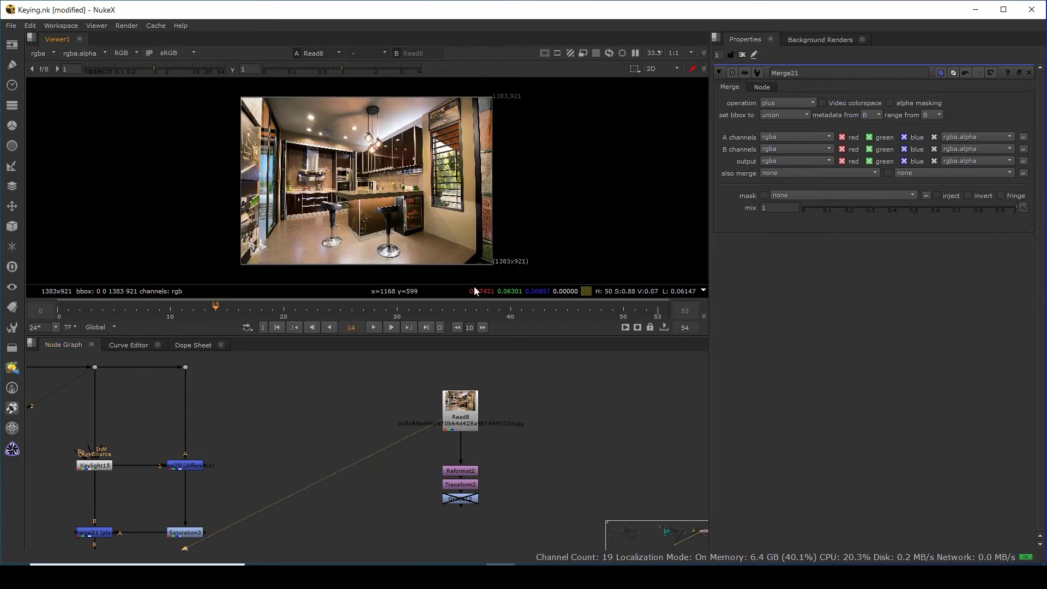
left_click(470, 473)
key("1")
left_click(462, 485)
key("1")
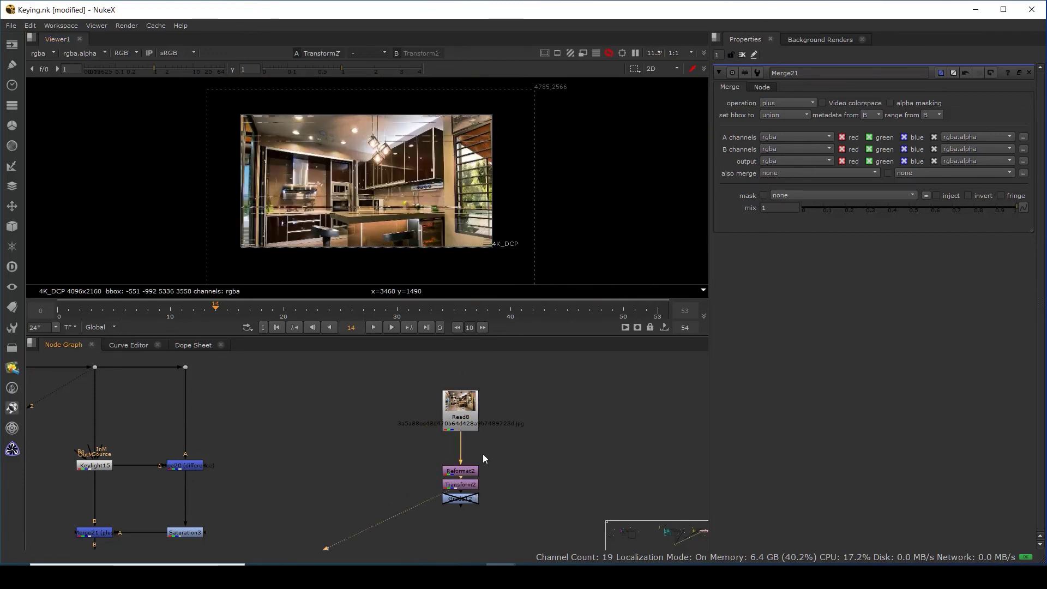
left_click_drag(460, 504, 460, 510)
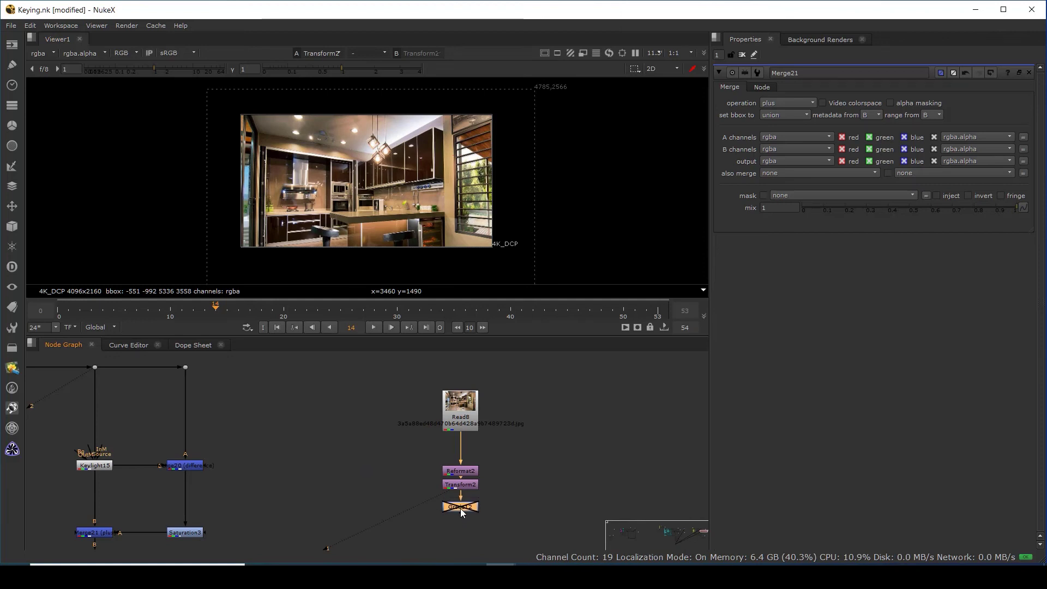
Replace the Constant background with the kitchen chain in the final Merge and view the subject over the kitchen.
scroll(501, 506, "down", 7)
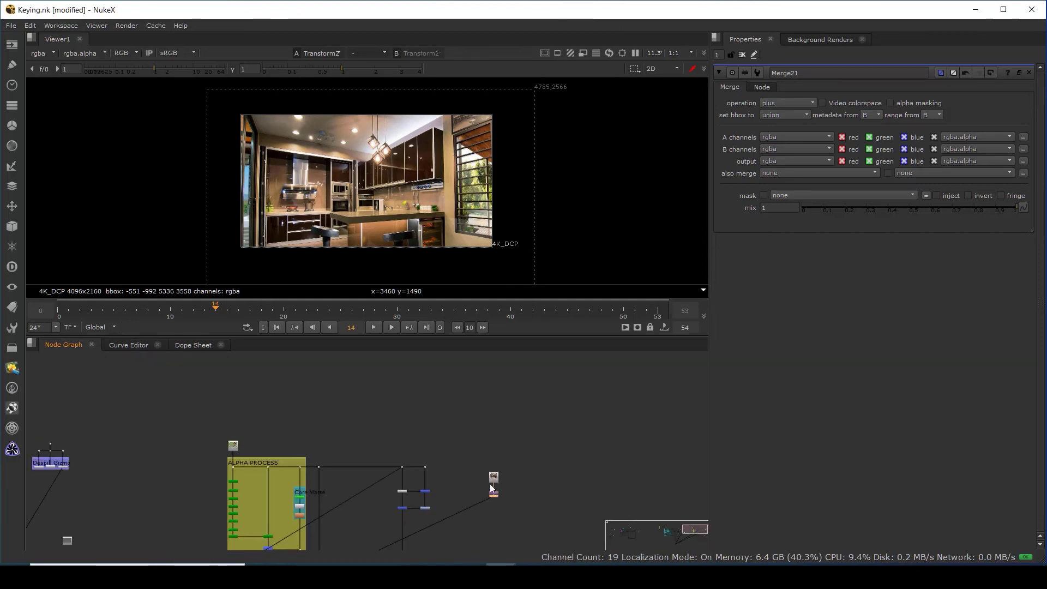
middle_click_drag(491, 490, 470, 368)
left_click_drag(462, 499, 474, 372)
left_click_drag(462, 489, 524, 457)
left_click_drag(463, 522, 473, 523)
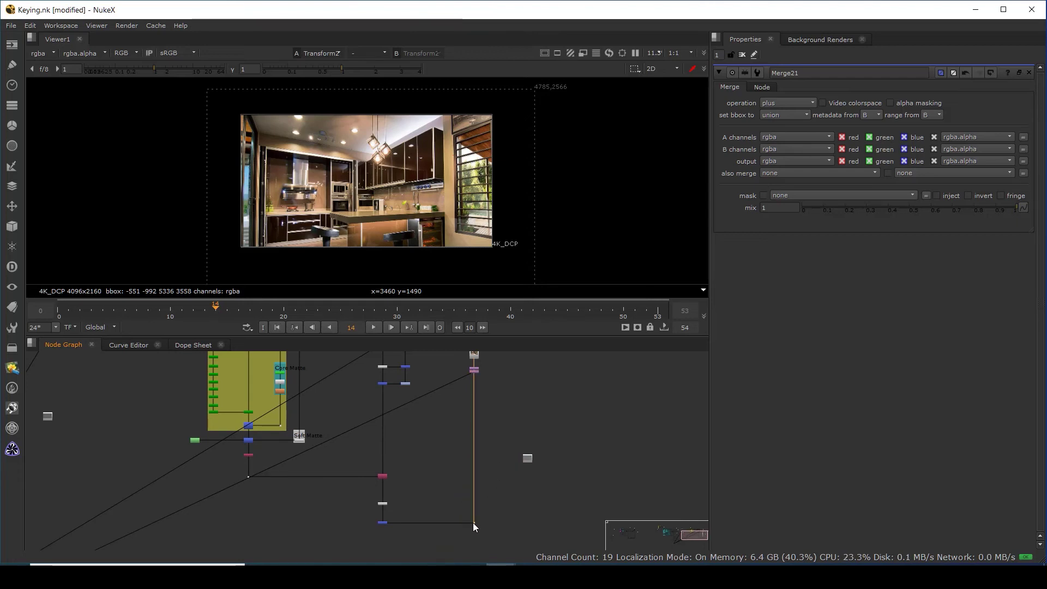
key("1")
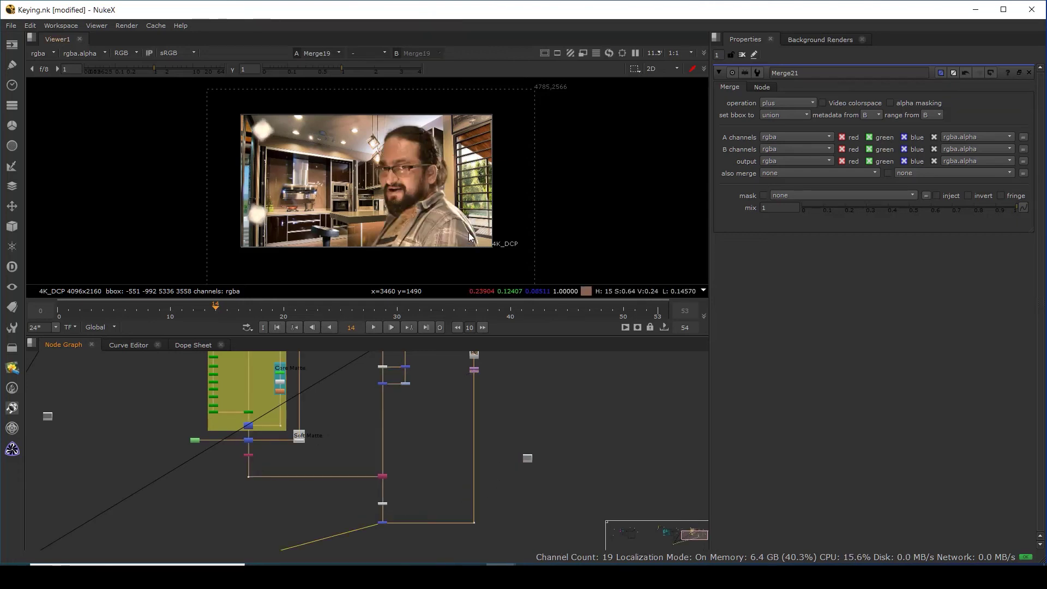
scroll(380, 162, "up", 2)
scroll(414, 162, "up", 1)
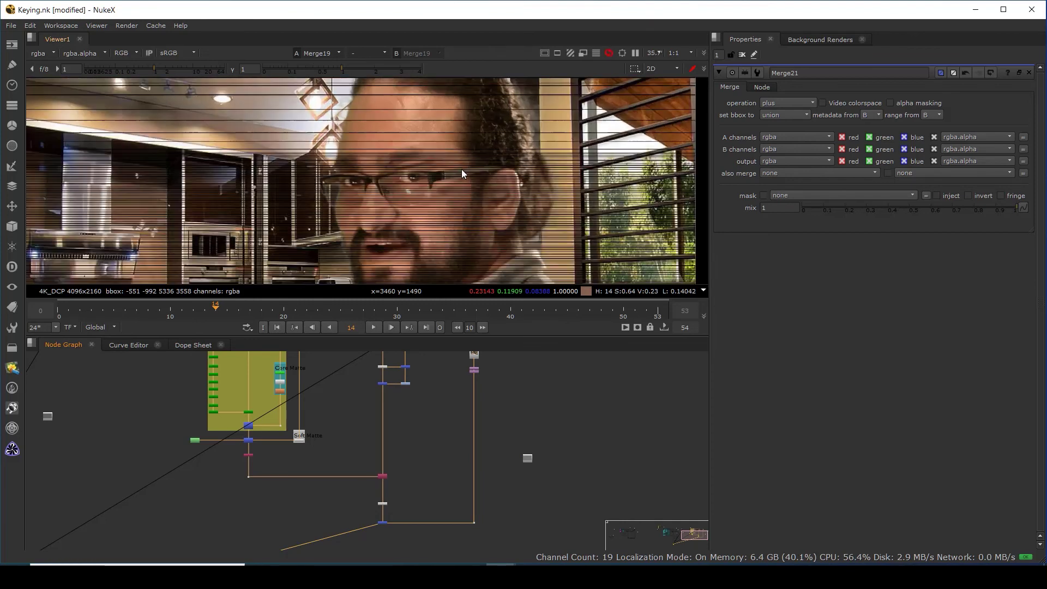
scroll(505, 186, "down", 1)
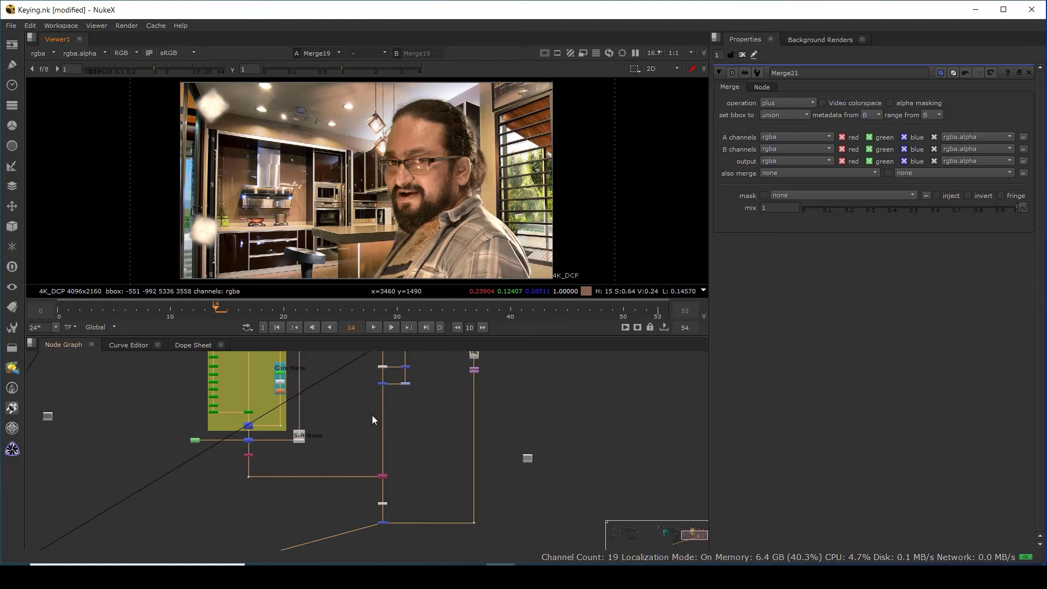
Create a Defocus node beside the kitchen background chain.
scroll(495, 435, "up", 3)
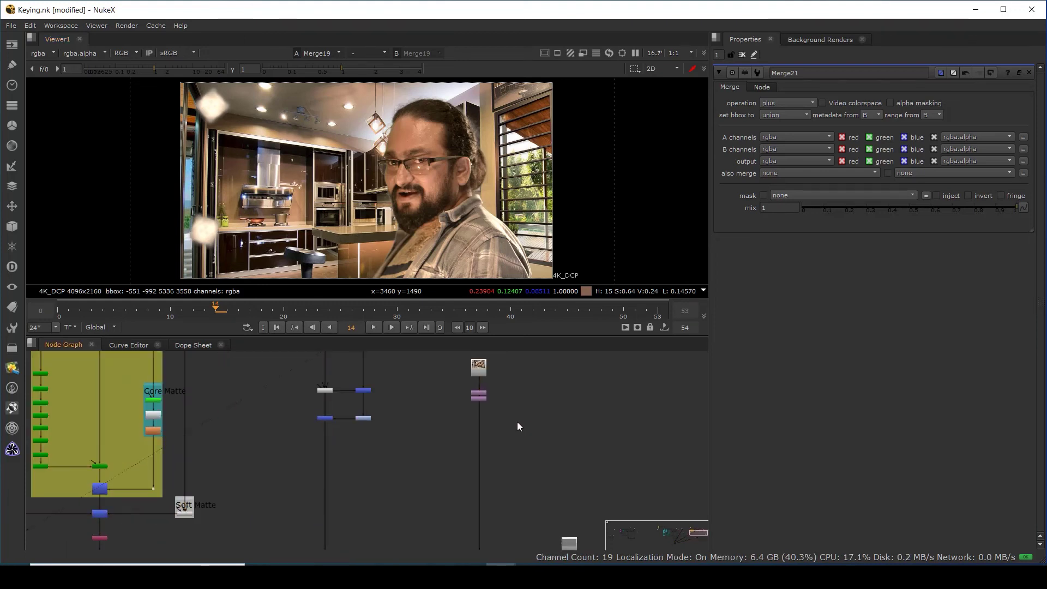
key("Tab")
type("def")
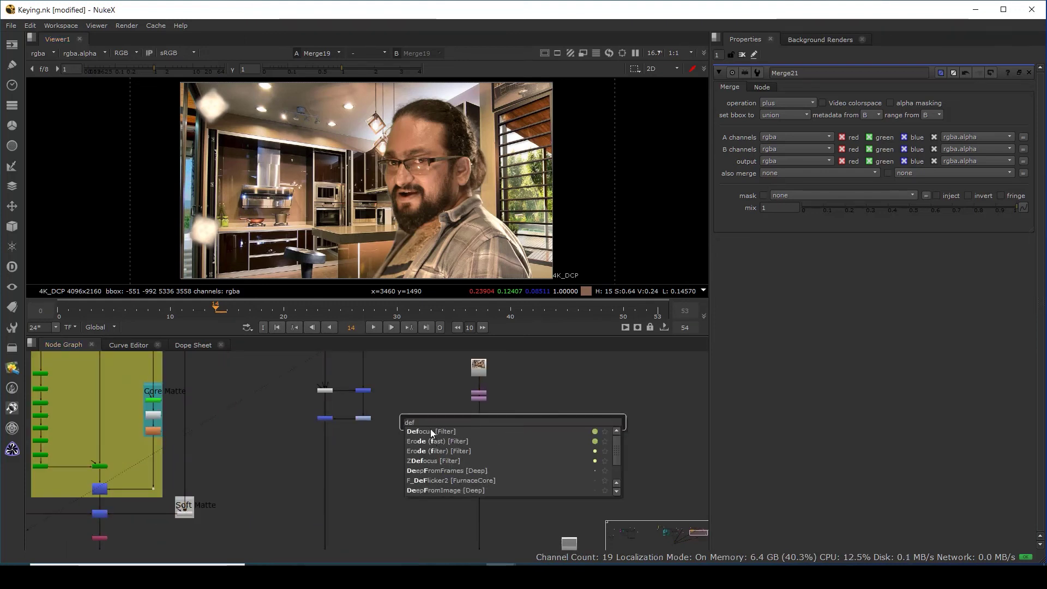
left_click(430, 429)
scroll(509, 428, "up", 2)
scroll(438, 412, "down", 5)
middle_click_drag(399, 393, 397, 424)
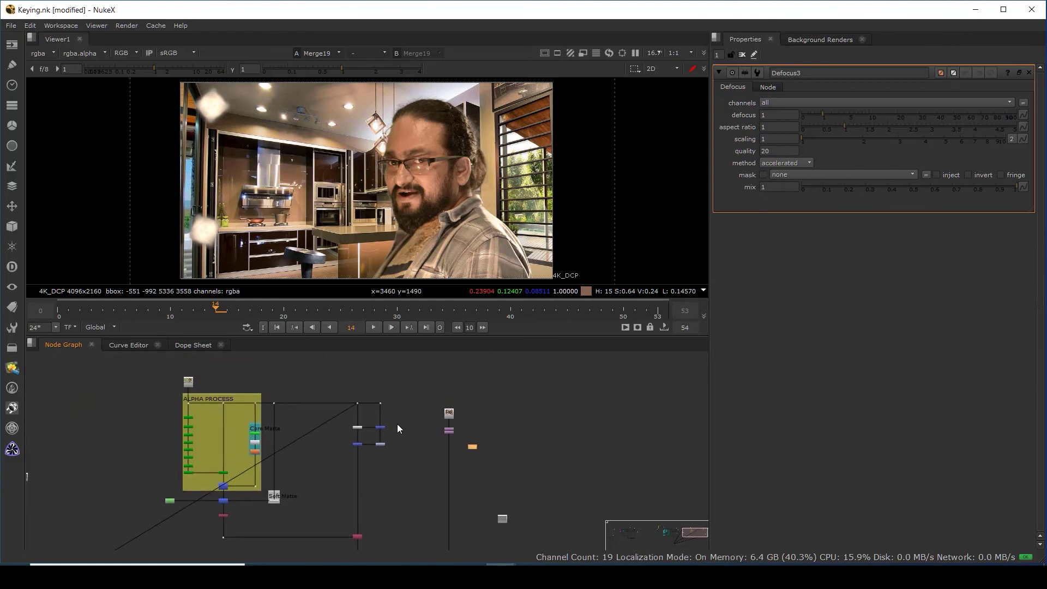
View the original green-screen plate and examine how soft its two bright background markers are.
scroll(397, 424, "up", 2)
left_click_drag(390, 388, 364, 402)
key("1")
scroll(218, 123, "up", 4)
middle_click_drag(245, 148, 338, 266)
left_click_drag(362, 149, 231, 256)
scroll(365, 197, "down", 4)
middle_click_drag(425, 230, 387, 130)
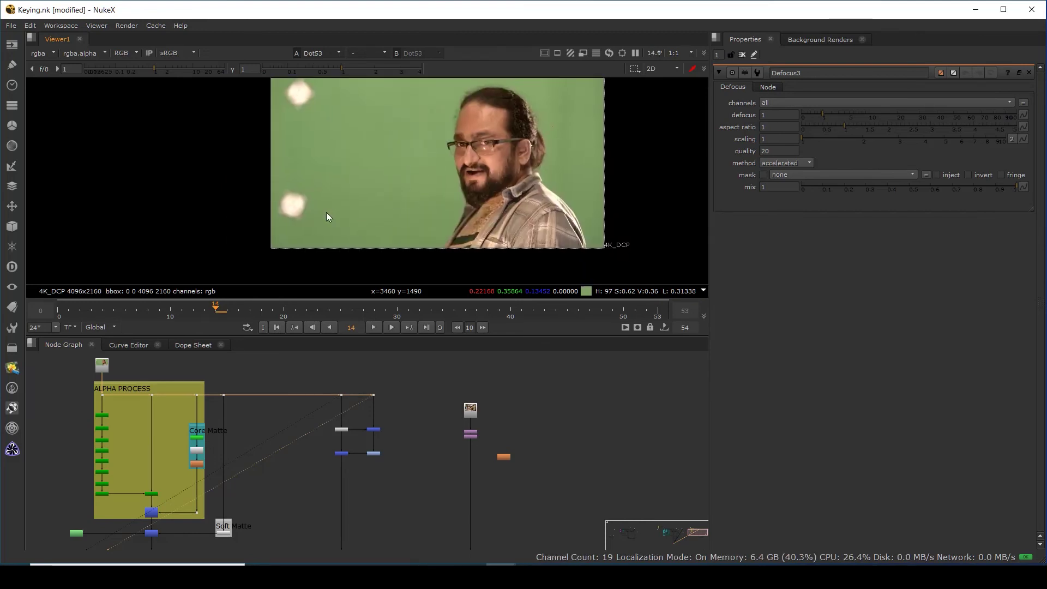
left_click_drag(391, 165, 244, 250)
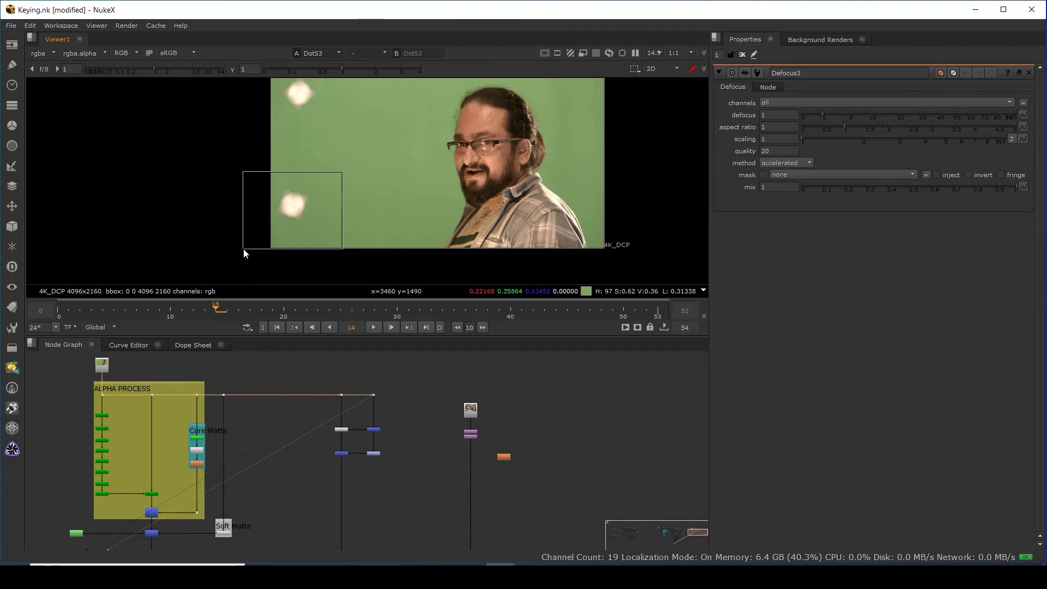
left_click_drag(243, 249, 243, 249)
Insert the Defocus node below the kitchen's Transform and set its defocus to 81.
scroll(503, 448, "up", 3)
left_click_drag(503, 459, 449, 471)
key("1")
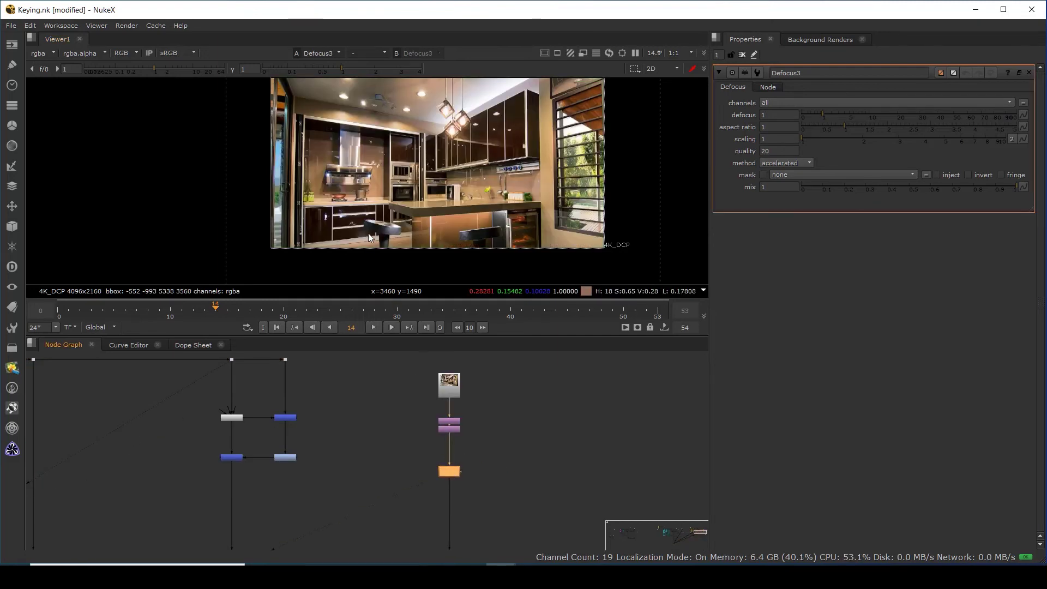
scroll(414, 454, "down", 3)
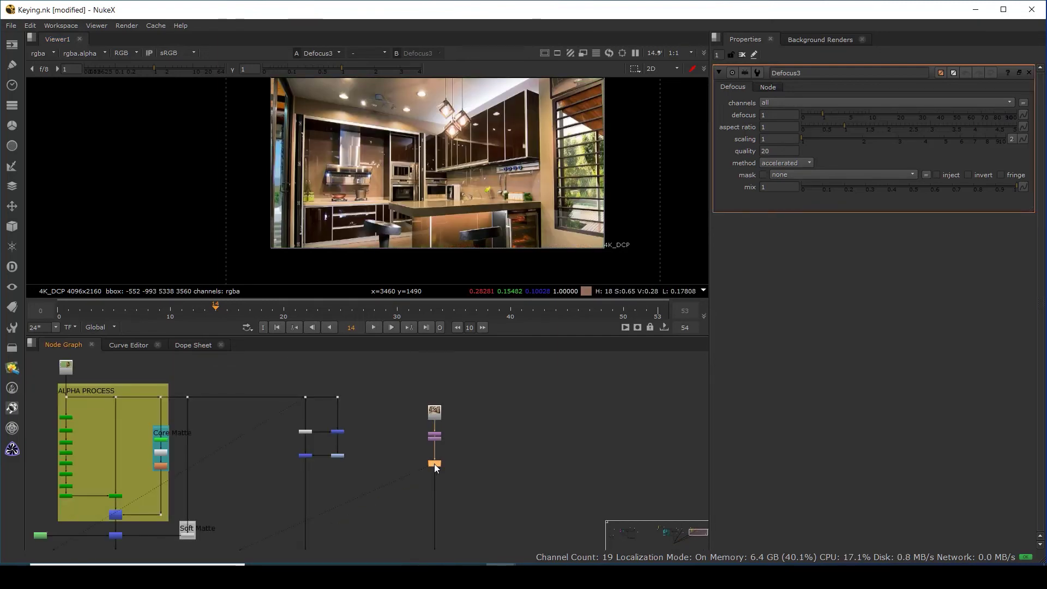
left_click_drag(823, 113, 902, 120)
left_click(935, 123)
left_click_drag(936, 123, 987, 120)
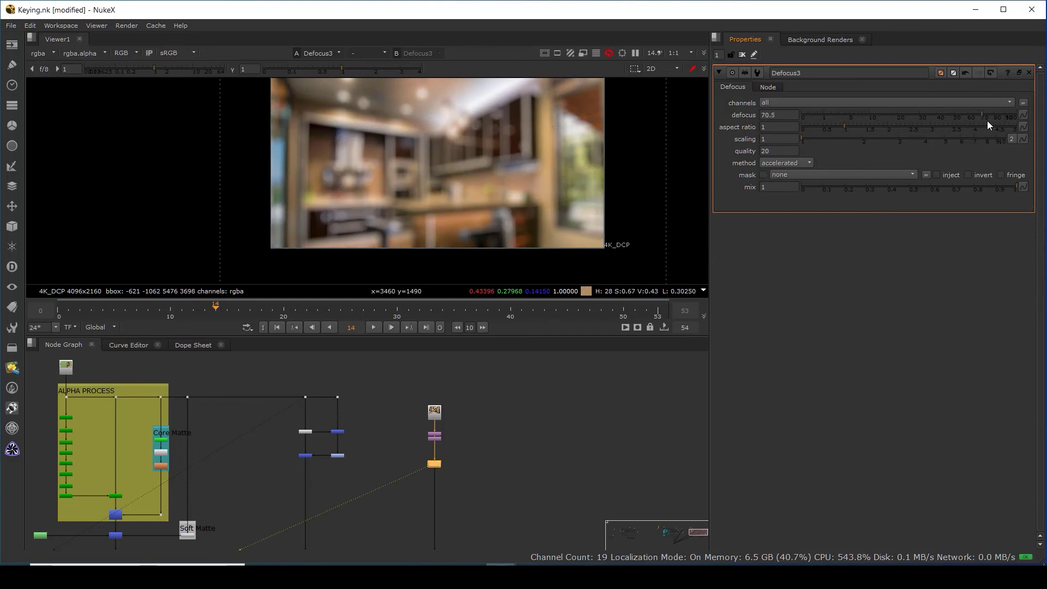
Alternate between the original plate and the defocused kitchen to compare the blur of the plate's markers with the background lights.
left_click(338, 397)
key("1")
key("2")
key("1")
key("2")
key("2")
key("1")
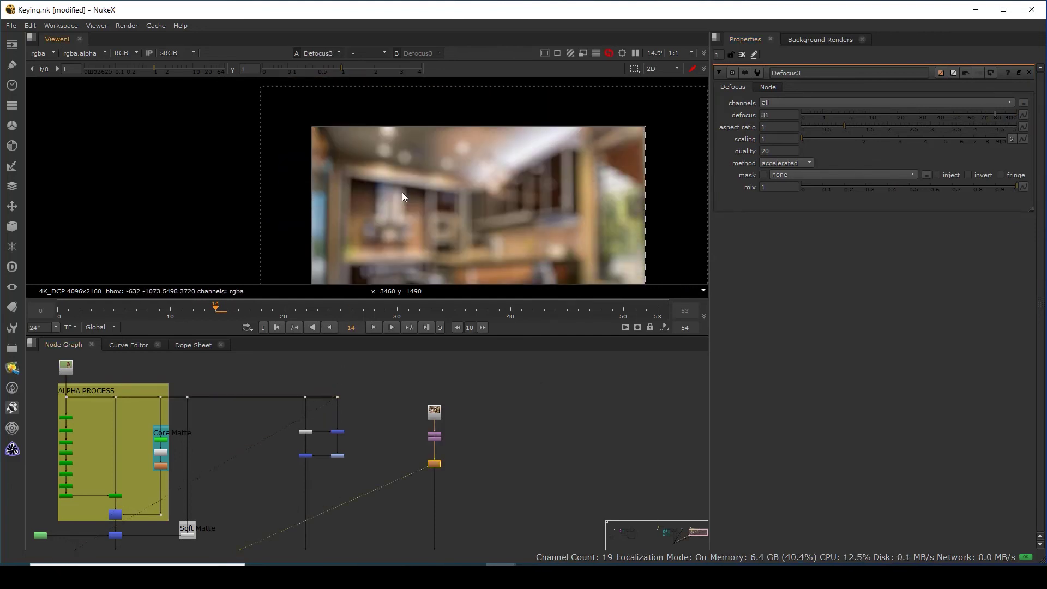
scroll(403, 175, "up", 4)
key("2")
key("1")
key("2")
key("1")
key("2")
scroll(434, 168, "down", 2)
key("1")
key("f")
key("2")
key("1")
middle_click_drag(332, 234, 444, 252)
key("2")
key("1")
key("2")
key("1")
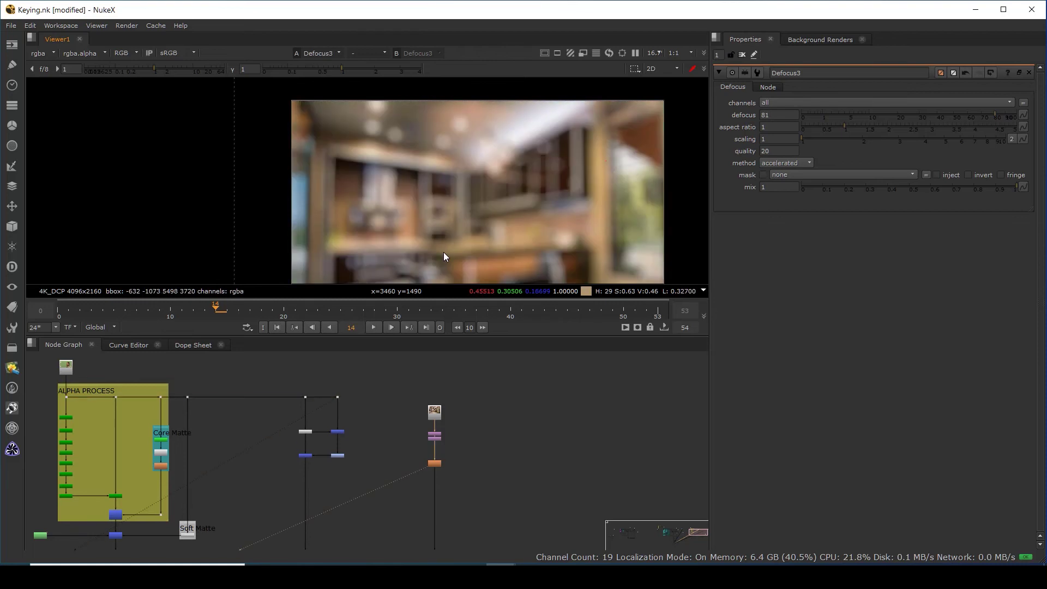
key("2")
key("1")
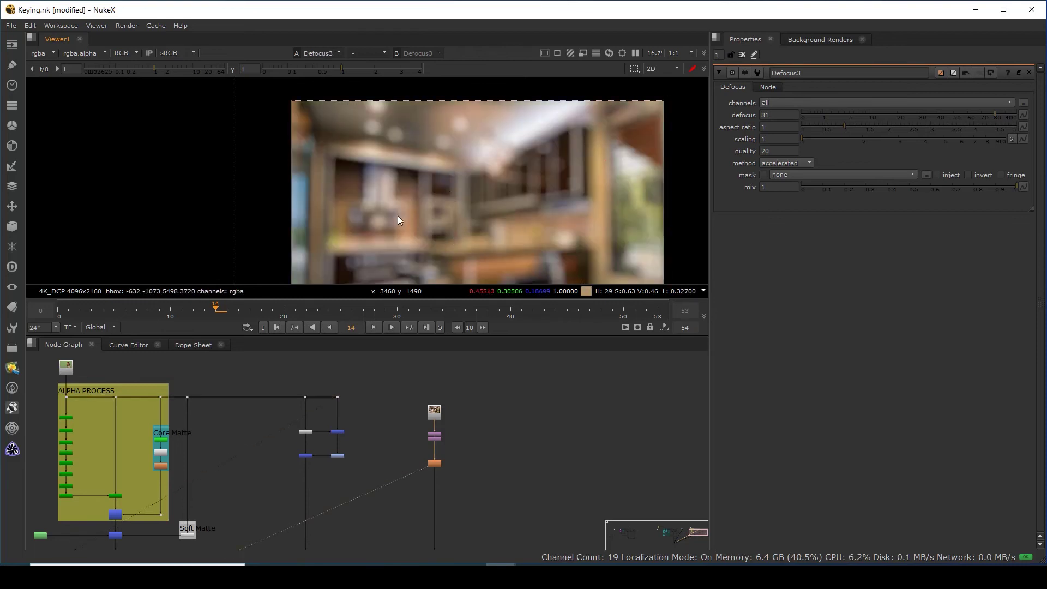
middle_click_drag(397, 215, 350, 185)
key("2")
key("1")
key("2")
key("1")
key("2")
key("1")
key("2")
key("1")
Display the final Merge and examine the subject's hairline and forehead edges against the defocused kitchen.
scroll(397, 401, "down", 4)
middle_click_drag(405, 480, 417, 437)
left_click_drag(382, 475, 352, 495)
key("1")
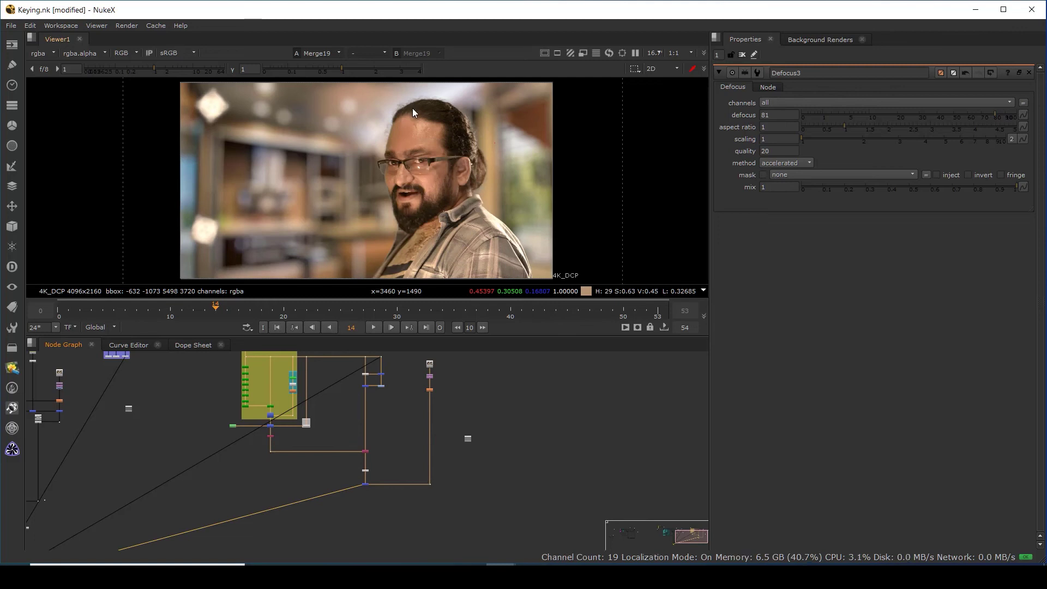
scroll(414, 107, "up", 3)
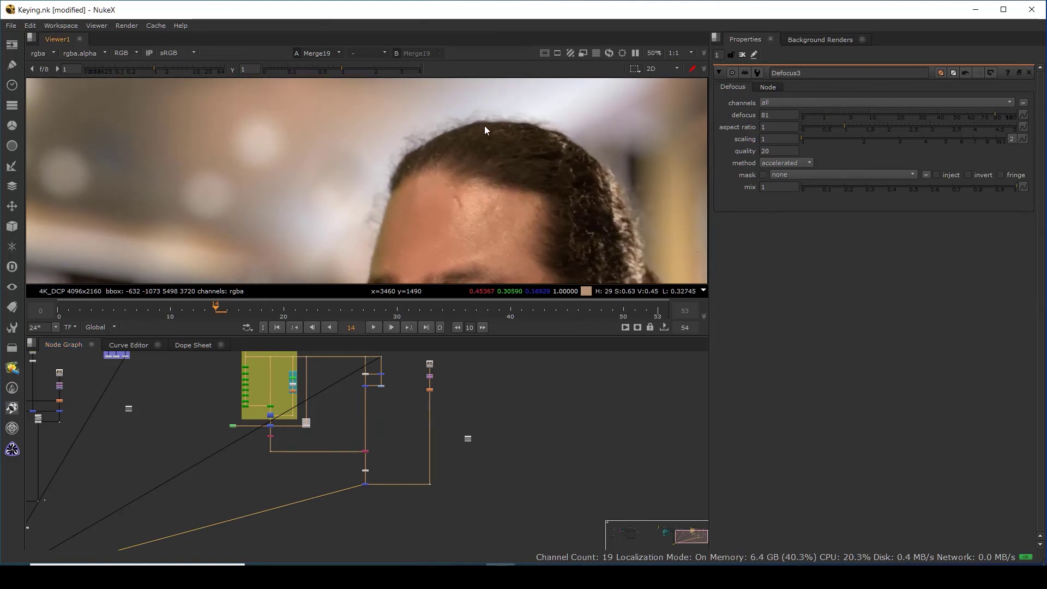
scroll(484, 130, "up", 1)
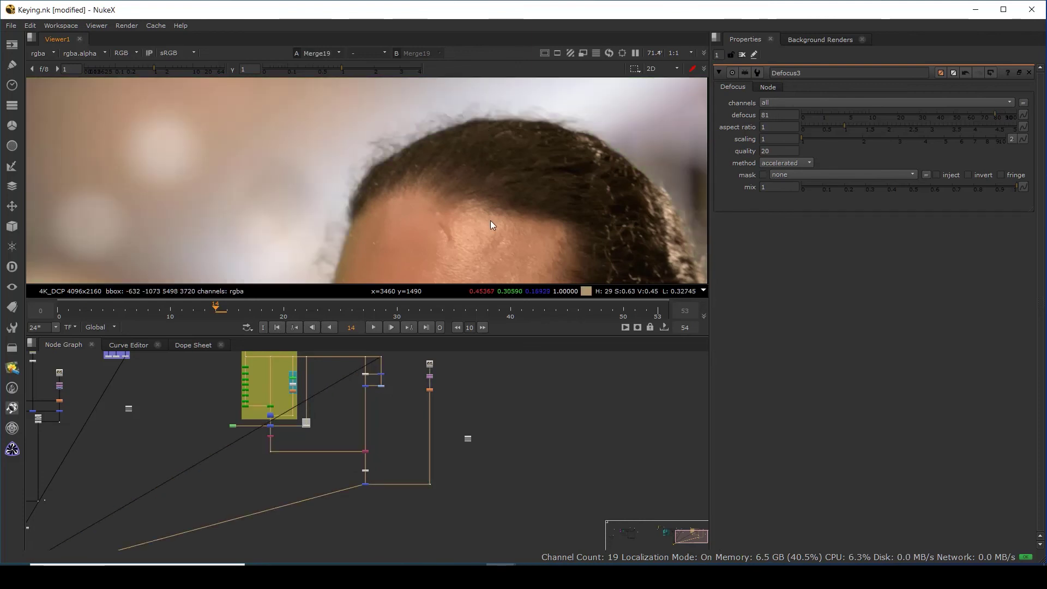
scroll(490, 220, "up", 2)
middle_click_drag(490, 220, 488, 149)
scroll(477, 186, "down", 3)
Compare the hair, glasses and ear edges between the original plate and the final Merge.
key("1")
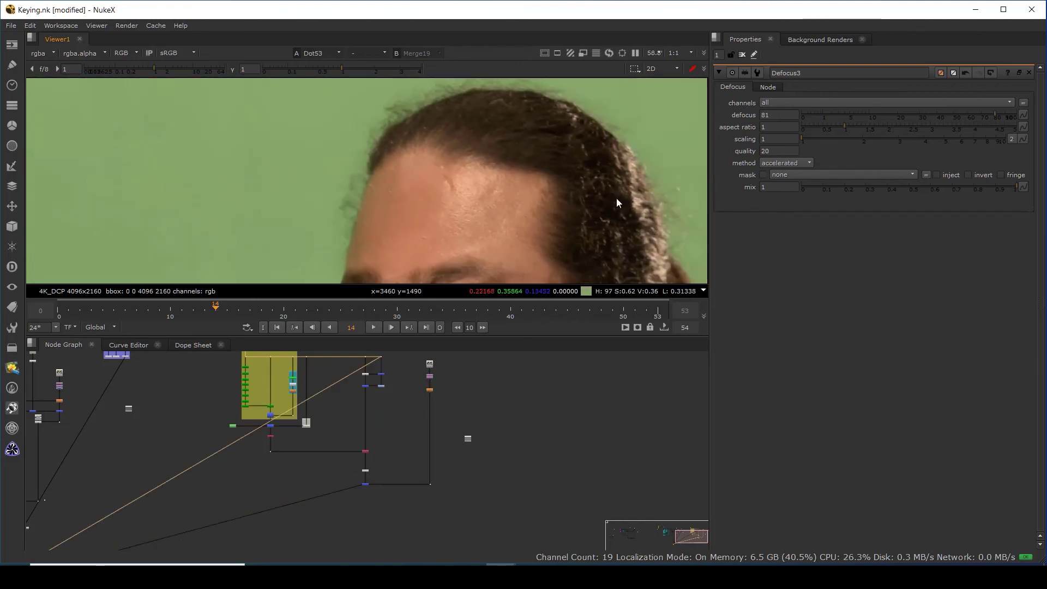
key("1")
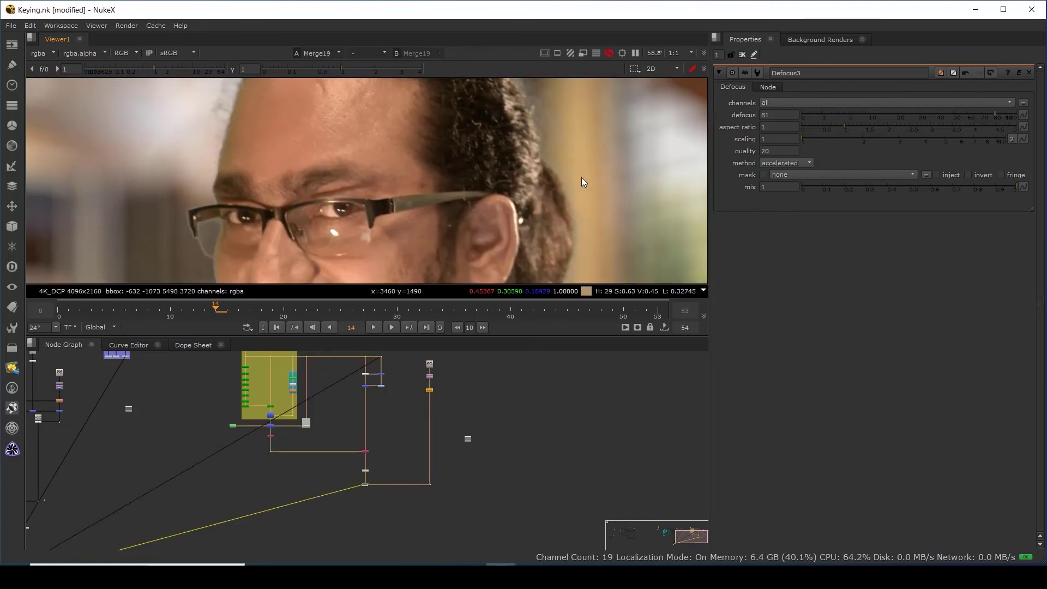
middle_click_drag(583, 237, 569, 119)
key("1")
key("2")
middle_click_drag(391, 204, 605, 288)
key("1")
key("2")
middle_click_drag(466, 132, 463, 97)
Examine the edges of the cheek, beard and shirt in the final Merge, checking them against the original plate.
scroll(425, 210, "up", 5)
left_click_drag(408, 169, 424, 215)
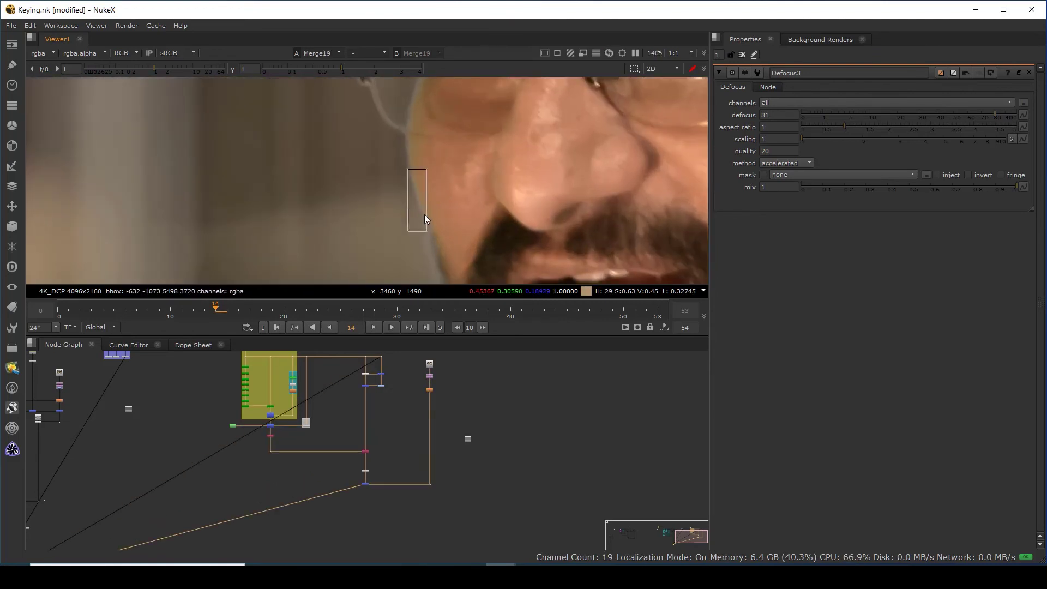
middle_click_drag(425, 214, 448, 120)
scroll(445, 161, "down", 3)
key("1")
key("2")
scroll(452, 171, "down", 3)
middle_click_drag(467, 200, 449, 156)
middle_click_drag(447, 253, 451, 232)
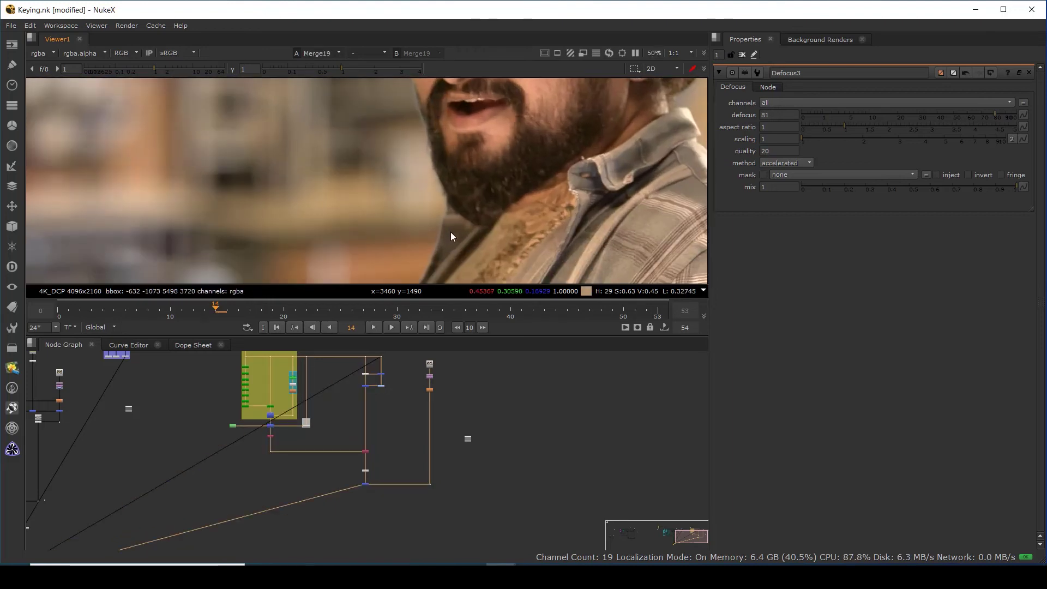
Examine the beard, forehead and top-of-head hair edges against the defocused kitchen in the final Merge.
middle_click_drag(448, 123, 446, 207)
middle_click_drag(465, 148, 431, 214)
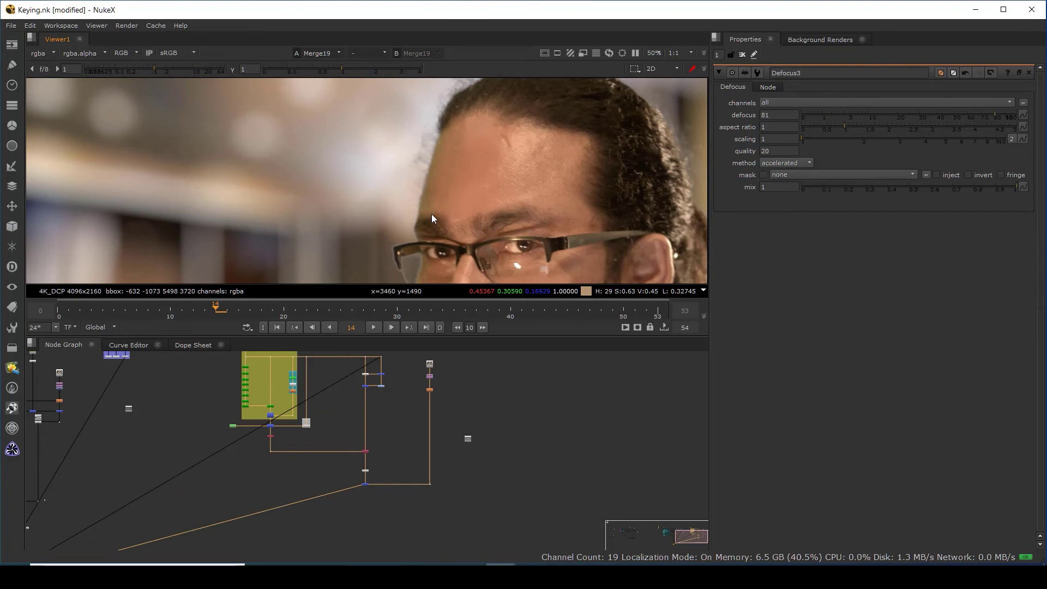
key("f")
scroll(459, 113, "up", 3)
scroll(460, 118, "up", 4)
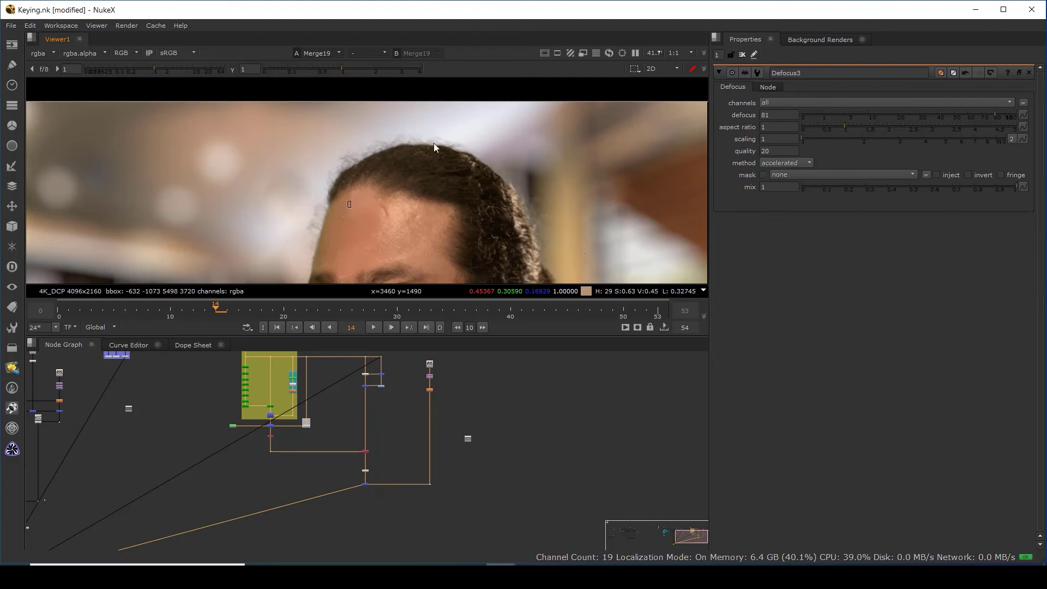
Move the kitchen background nodes farther from the despill branch to clear space between them in the node graph.
scroll(423, 420, "down", 2)
left_click_drag(459, 371, 412, 473)
left_click_drag(427, 381, 450, 385)
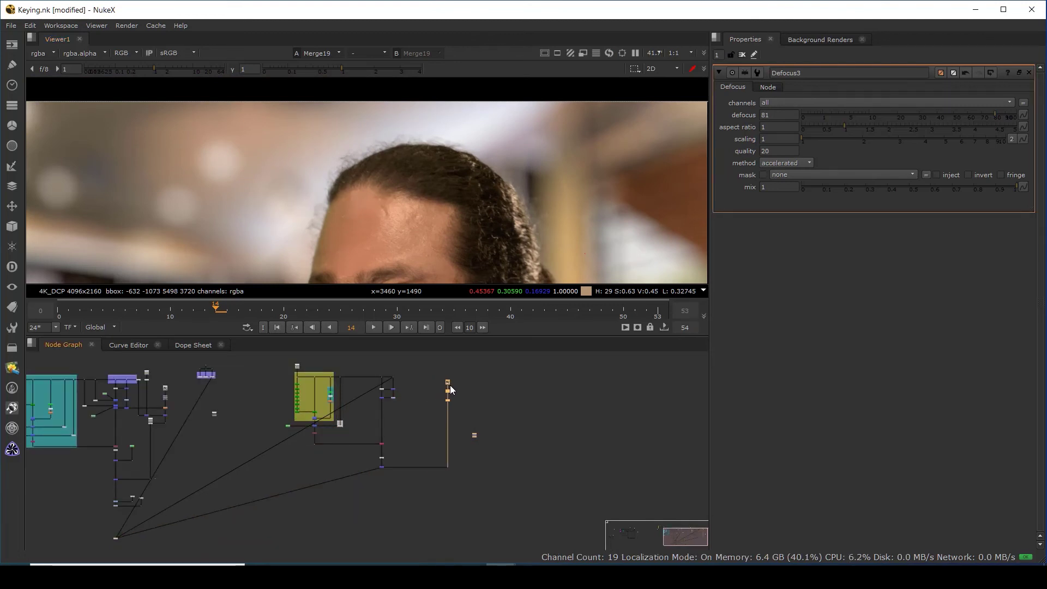
scroll(425, 398, "up", 2)
left_click(424, 390)
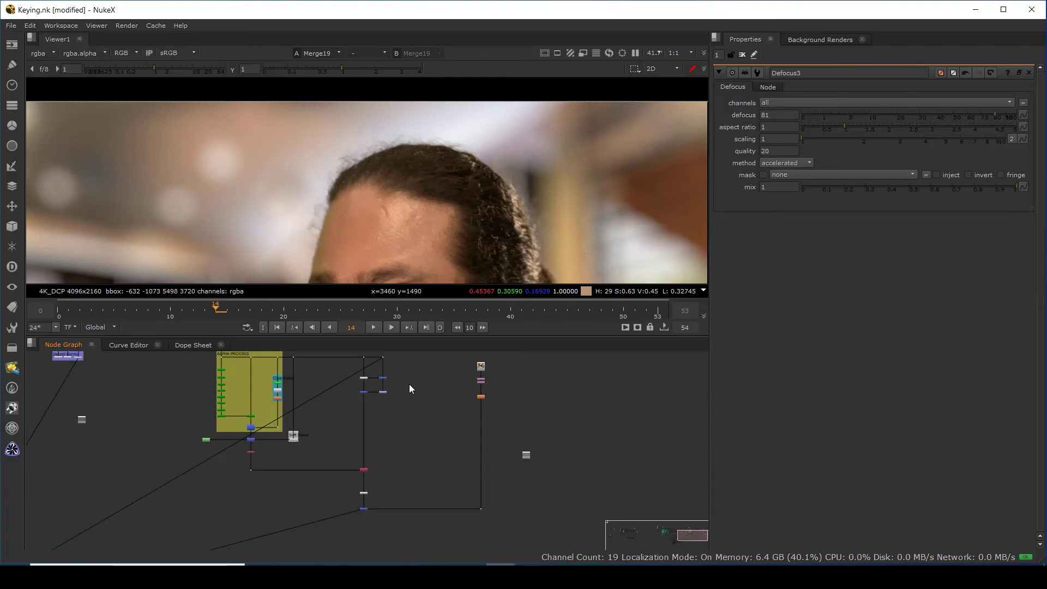
scroll(409, 388, "up", 4)
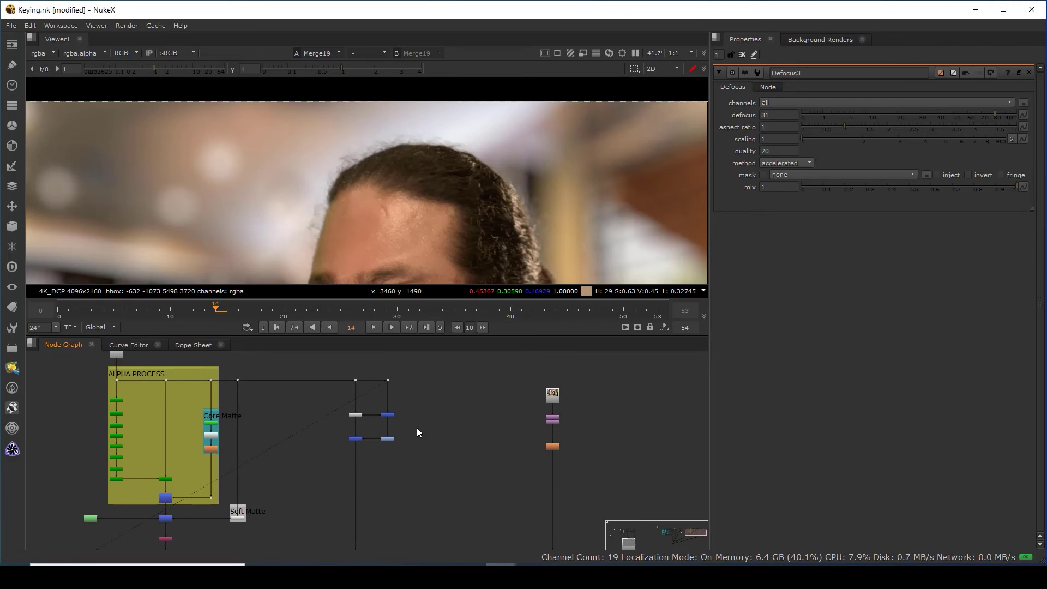
scroll(540, 411, "up", 1)
left_click(551, 393)
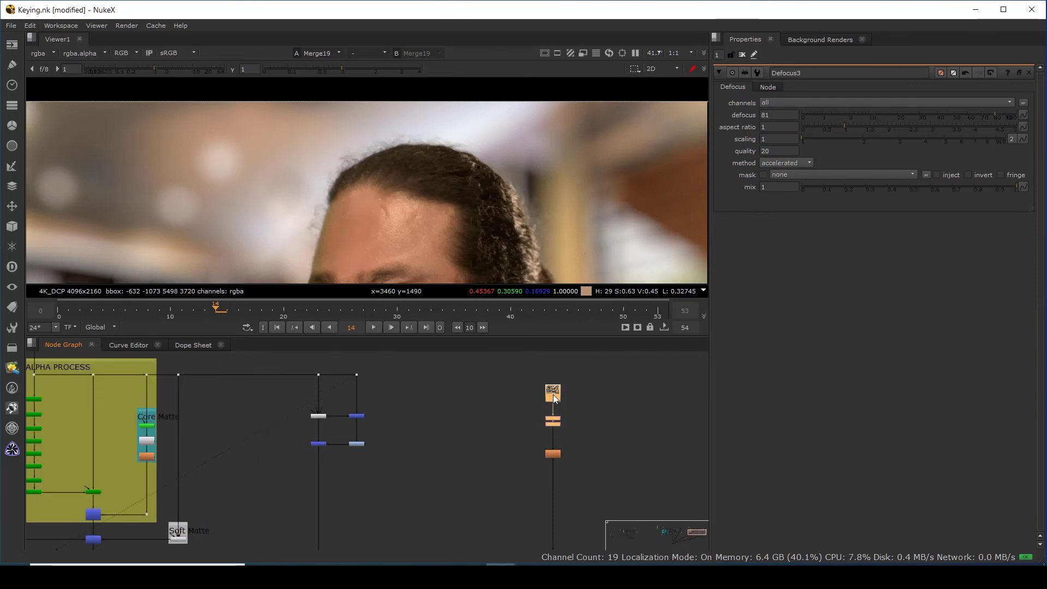
scroll(382, 401, "up", 3)
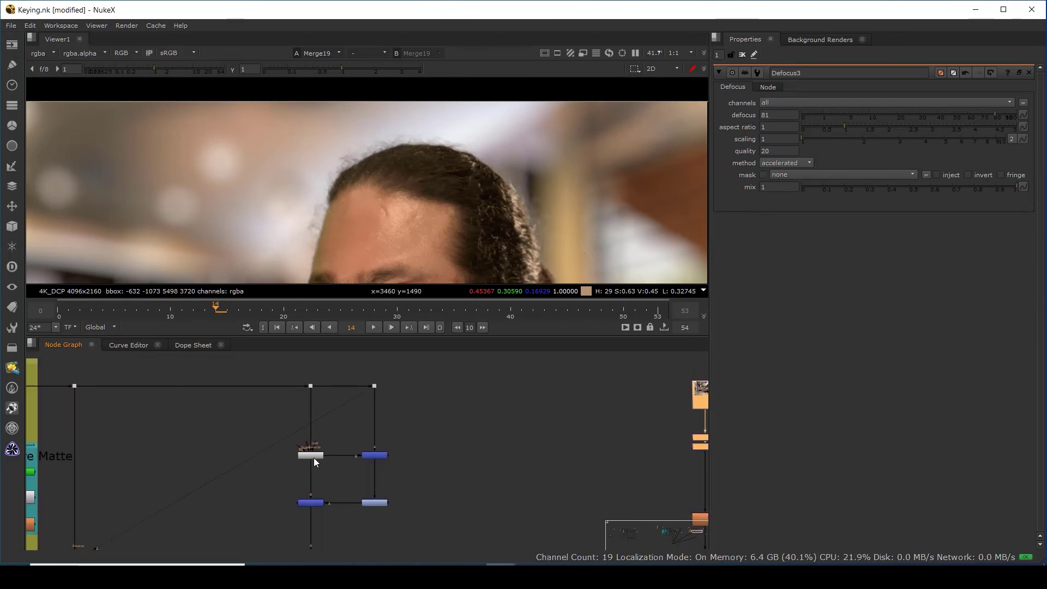
Display the output of the Keylight15 despill node and view its whole frame.
scroll(313, 457, "up", 2)
left_click(316, 456)
key("1")
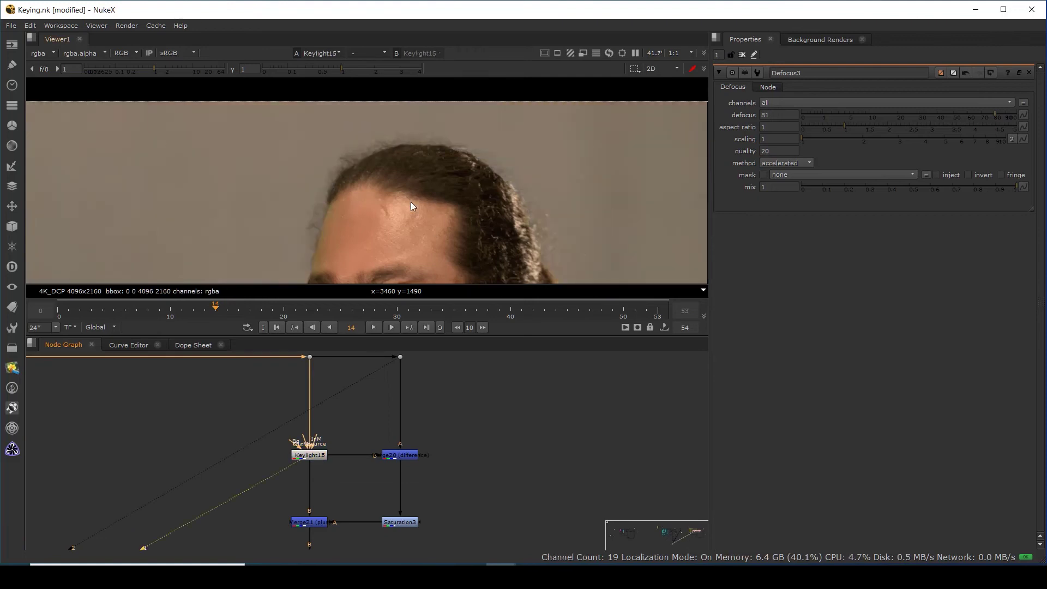
key("f")
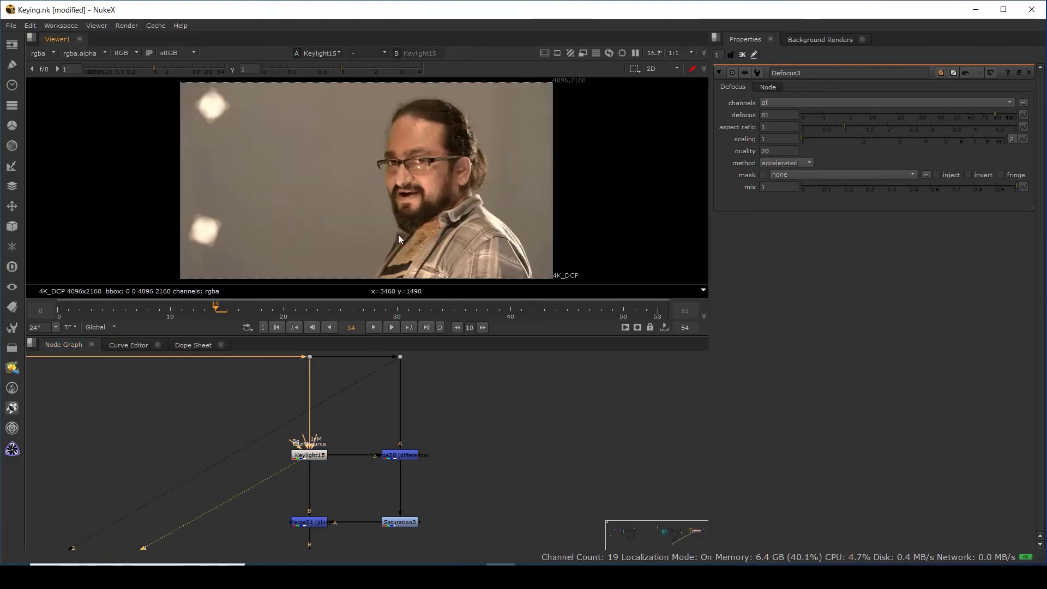
Add a Constant node in the empty space beside the despill branch.
middle_click_drag(427, 378, 372, 430)
left_click(447, 414)
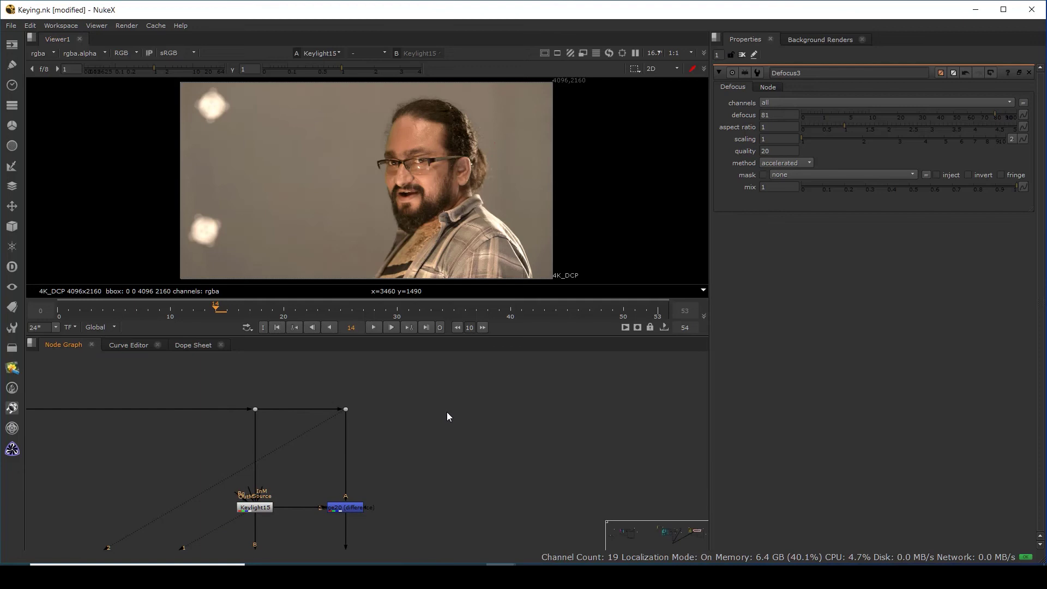
left_click(8, 51)
left_click(56, 104)
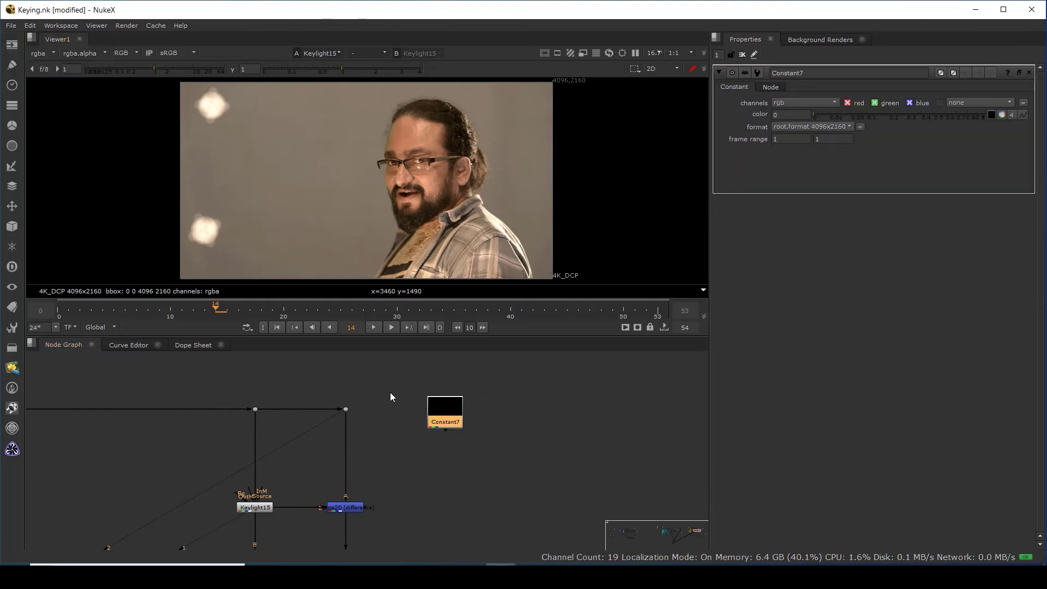
Set the Constant's color to 0.215481, 0.353556, 0.130031 by sampling the original plate's green screen beside the subject's ponytail.
left_click(345, 409)
key("1")
left_click(992, 115)
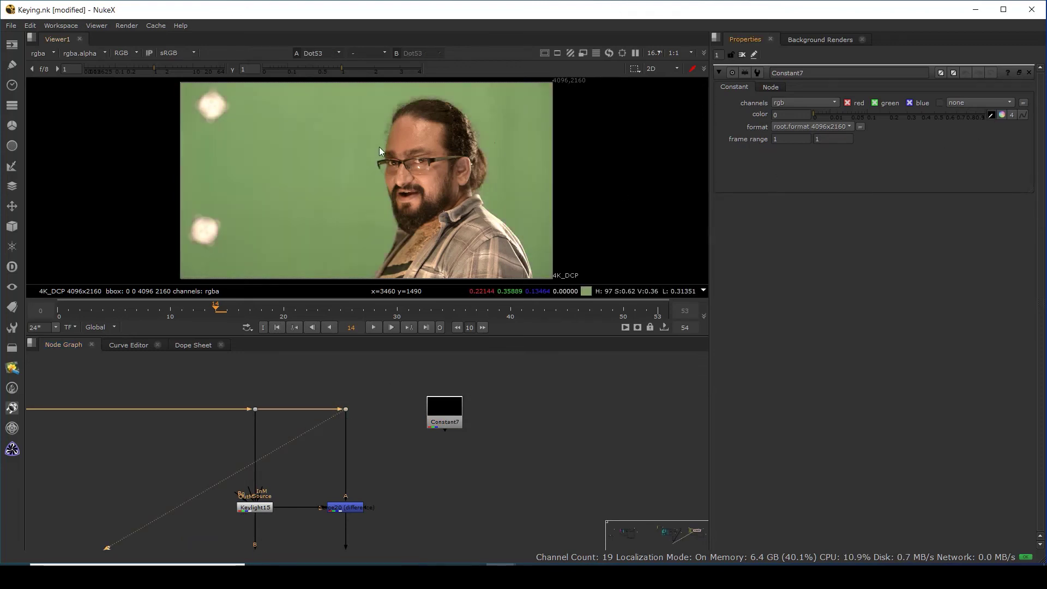
scroll(378, 147, "up", 4)
left_click_drag(371, 141, 379, 150, "ctrl+shift")
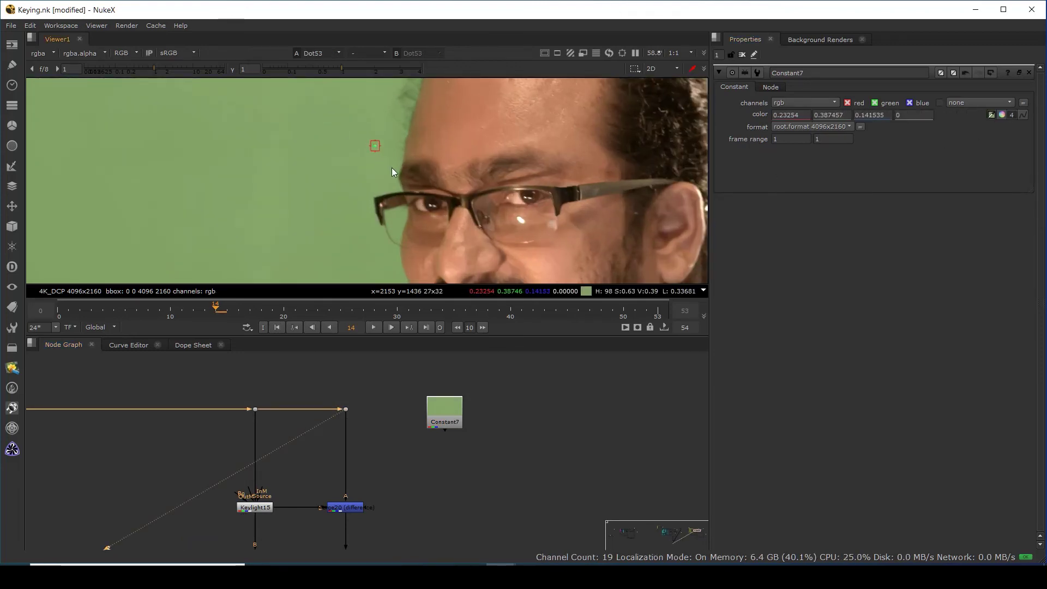
scroll(546, 184, "down", 5)
scroll(551, 168, "up", 6)
left_click_drag(574, 181, 584, 191, "ctrl+shift")
scroll(176, 175, "down", 3)
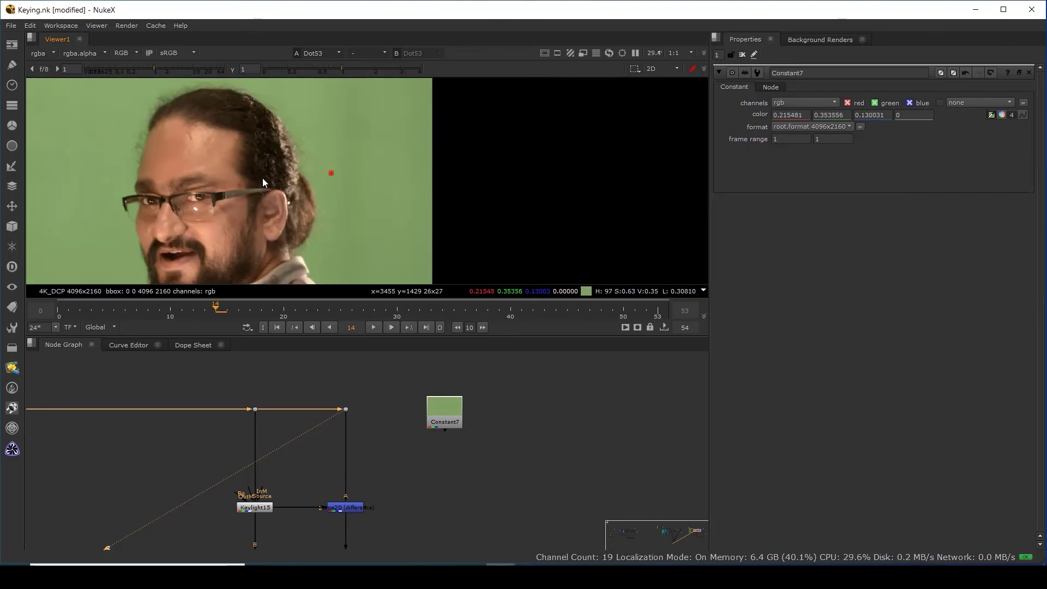
Add a Merge node below the green Constant, connecting input B to the original plate and input A to the Constant.
left_click(437, 409)
middle_click_drag(410, 498, 394, 464)
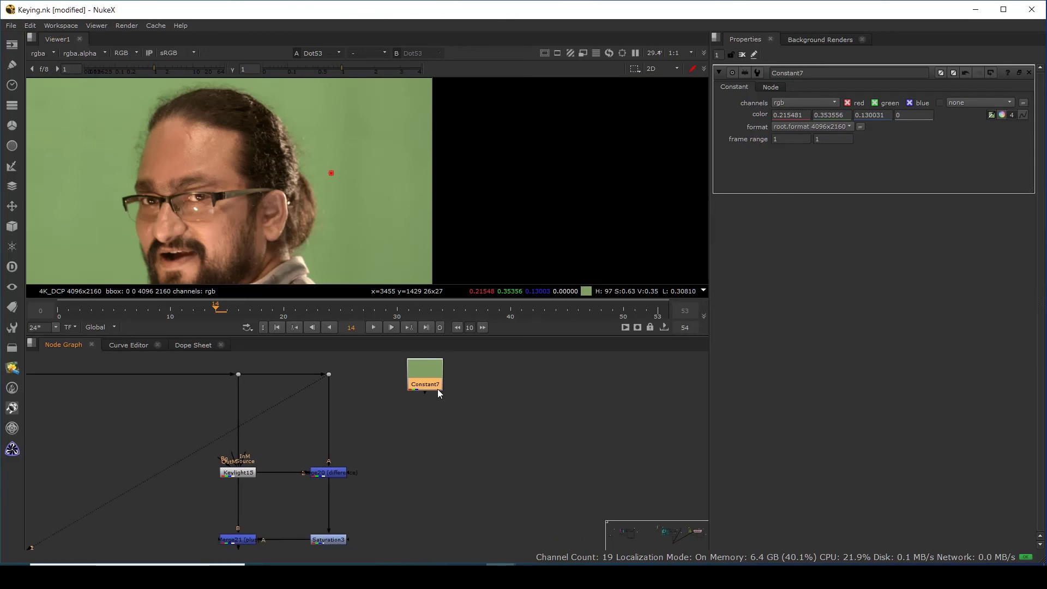
left_click_drag(438, 388, 482, 391)
left_click(415, 454)
key("m")
scroll(434, 446, "up", 2)
scroll(431, 452, "down", 2)
left_click_drag(424, 443, 328, 374)
left_click_drag(403, 438, 458, 392)
left_click_drag(421, 455, 475, 462)
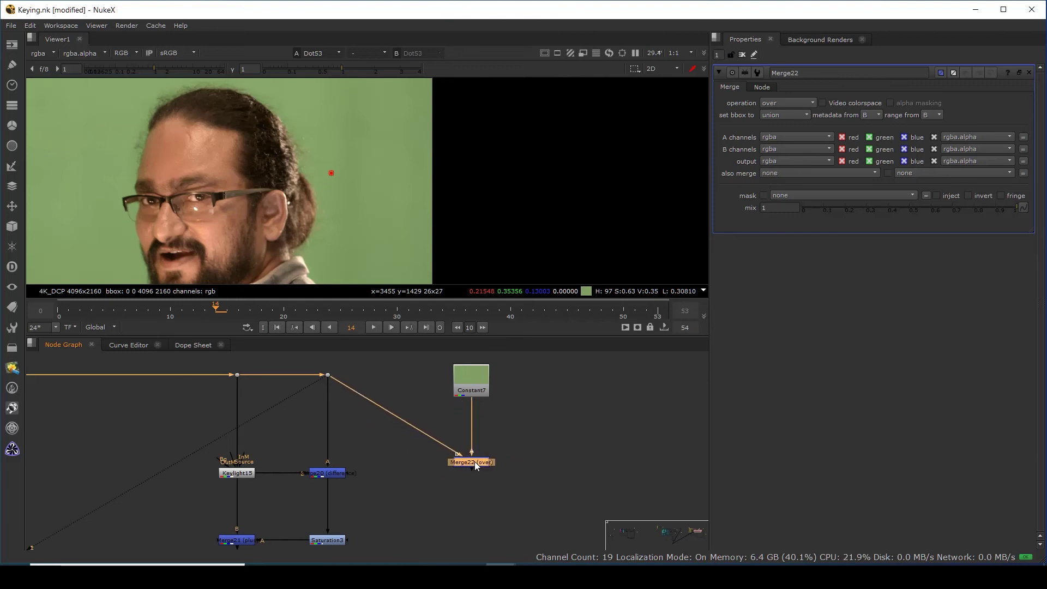
Add a dot to the new Merge's plate connection, align it above the Merge and place the Constant level with the Merge.
left_click(418, 378)
scroll(472, 380, "down", 2)
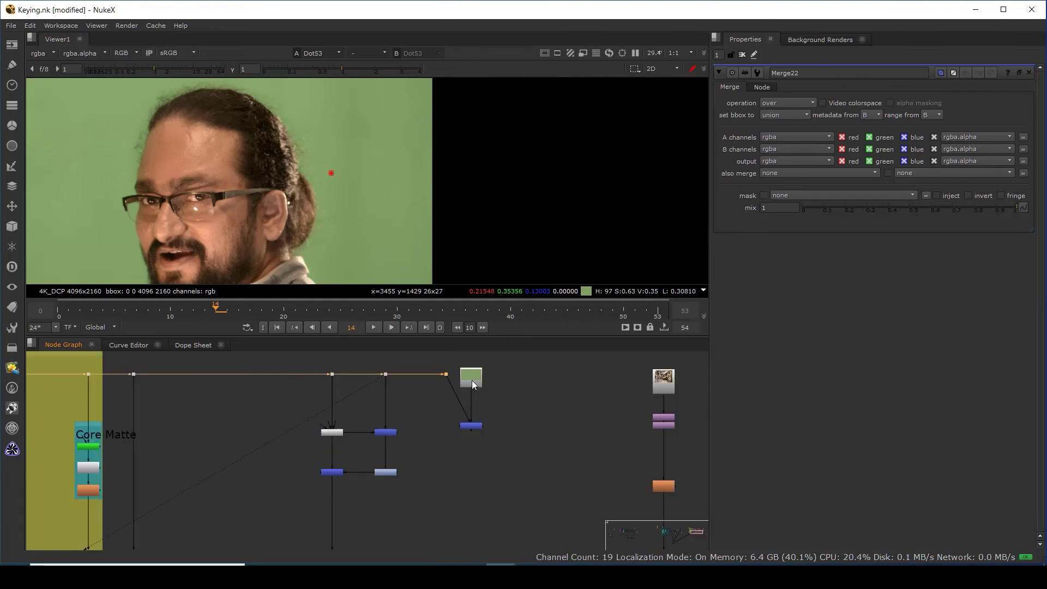
left_click_drag(506, 454, 436, 435)
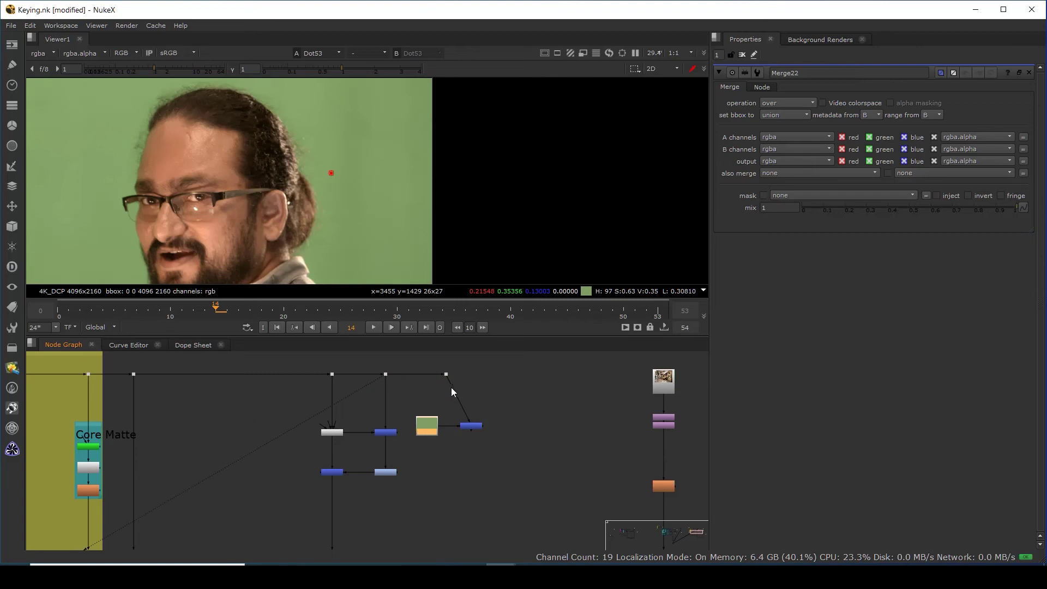
left_click_drag(447, 374, 472, 374)
Display the new Merge of plate and Constant and set its operation to divide.
left_click(475, 427)
key("1")
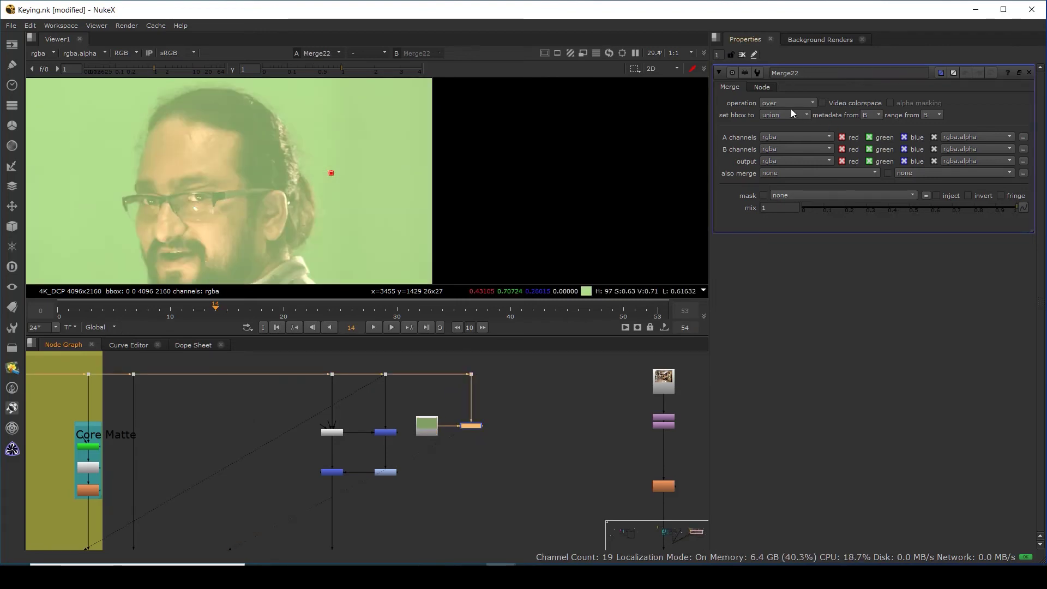
left_click(788, 103)
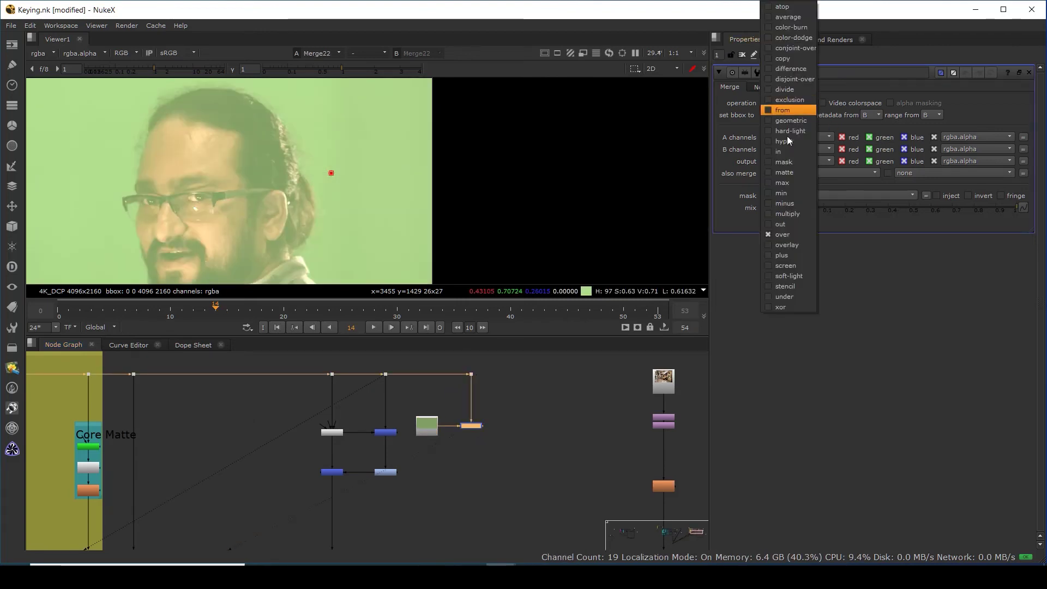
left_click(784, 90)
Space the Constant from the divide Merge, swap the Merge's A and B inputs, and view the whole frame.
scroll(482, 429, "up", 4)
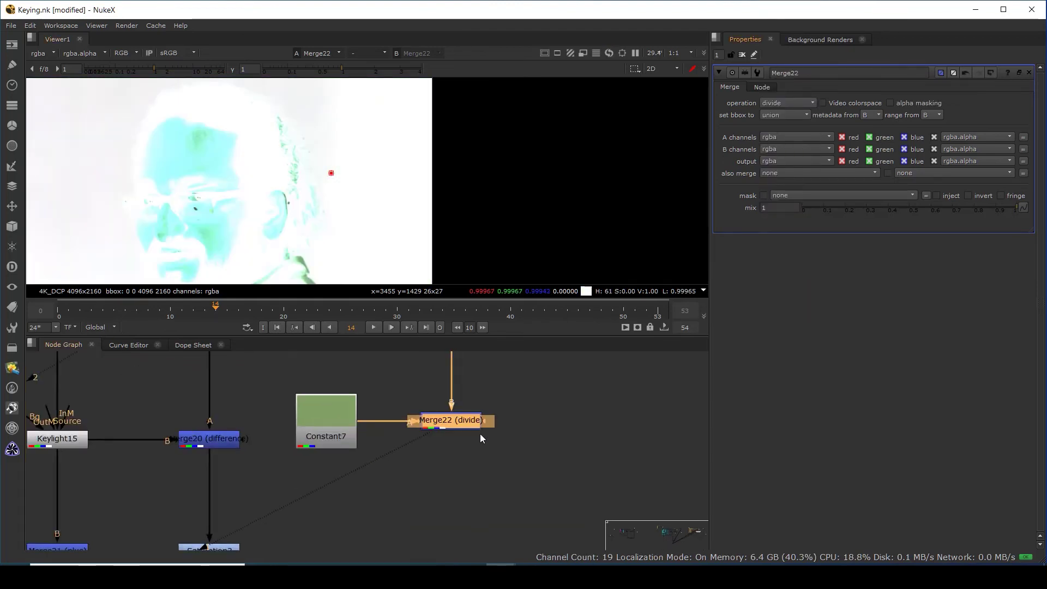
scroll(480, 436, "up", 1)
left_click_drag(312, 422, 297, 422)
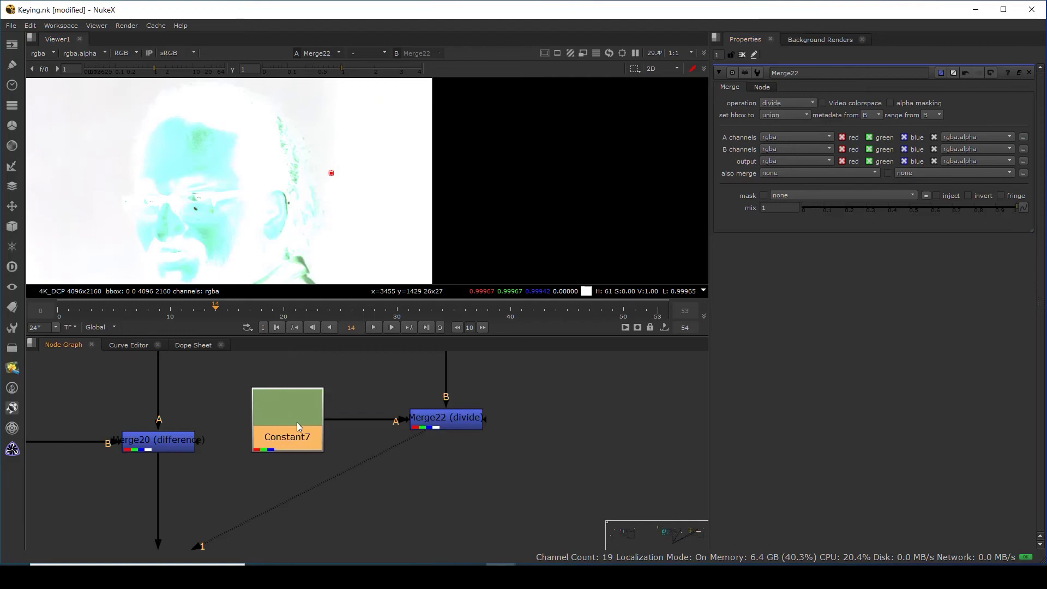
left_click(452, 422)
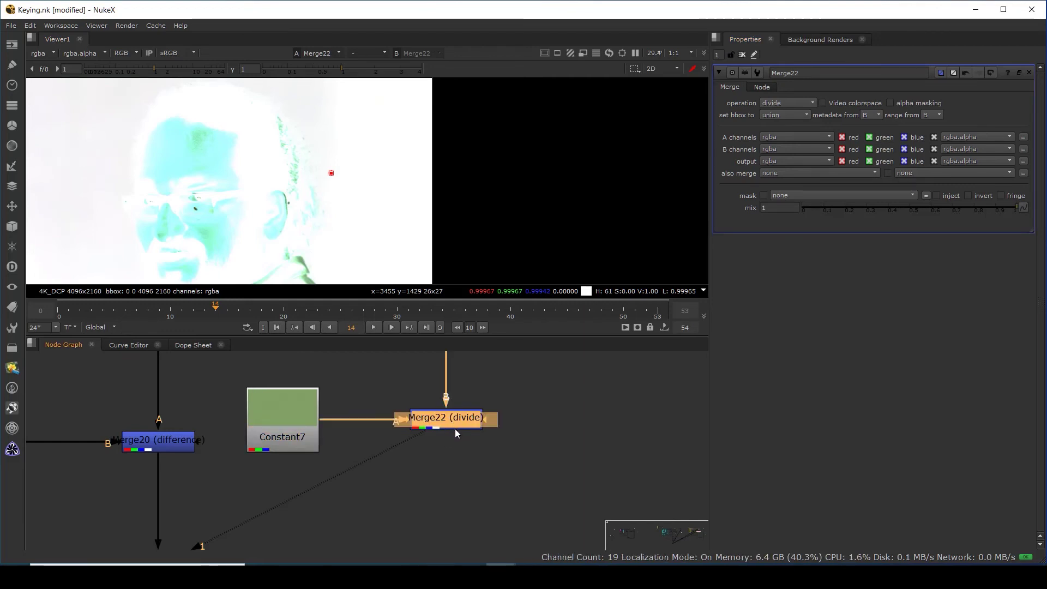
key("shift+x")
key("f")
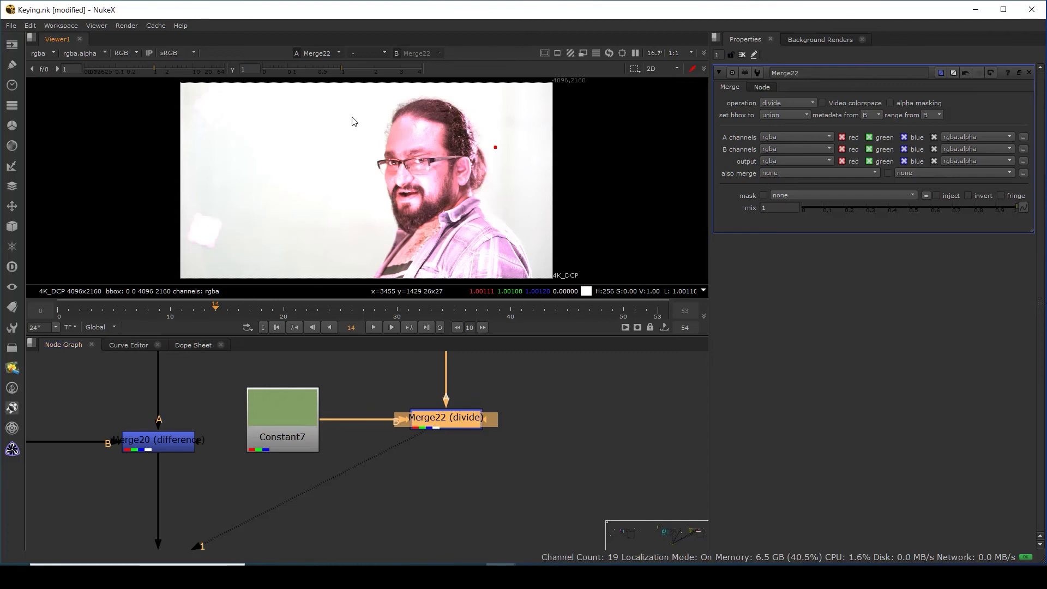
Examine the hair, glasses and beard edge detail against the white background in the divided plate.
scroll(444, 207, "up", 8)
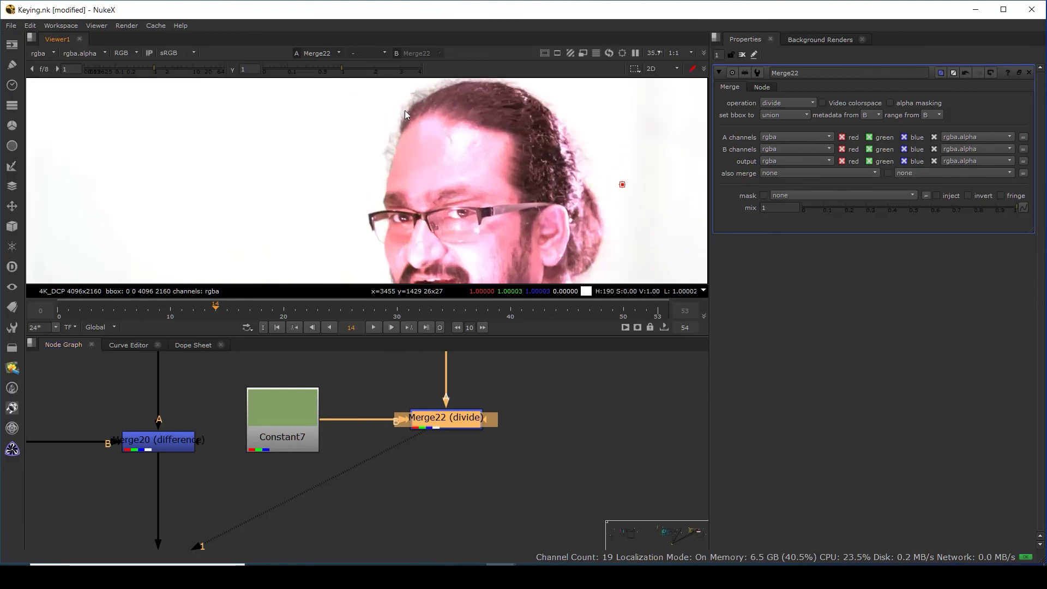
middle_click_drag(493, 129, 405, 129)
scroll(405, 128, "down", 3)
middle_click_drag(421, 195, 403, 109)
middle_click_drag(402, 241, 393, 197)
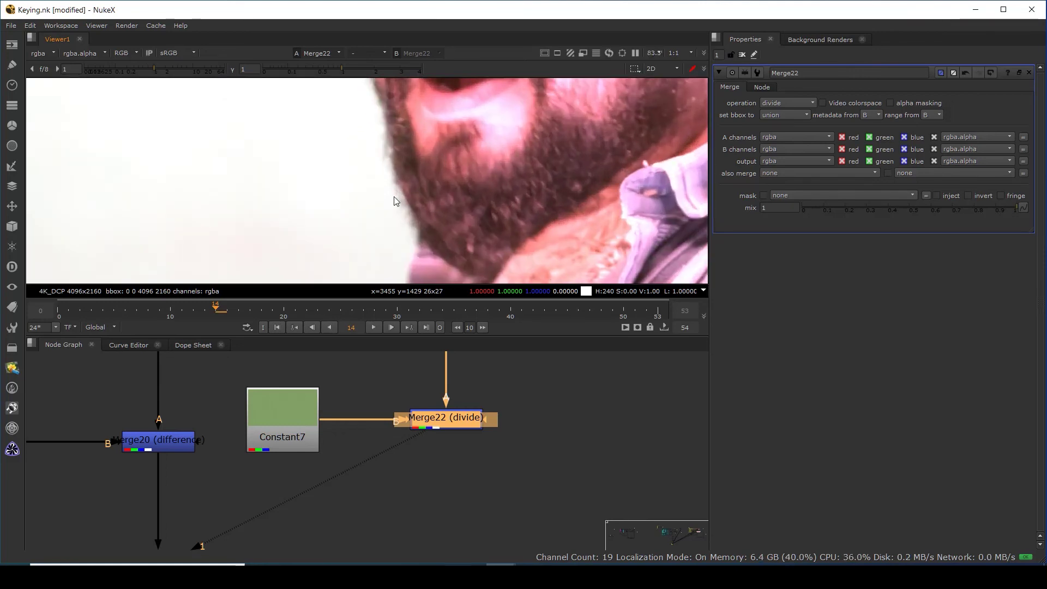
scroll(393, 199, "down", 2)
scroll(395, 203, "down", 2)
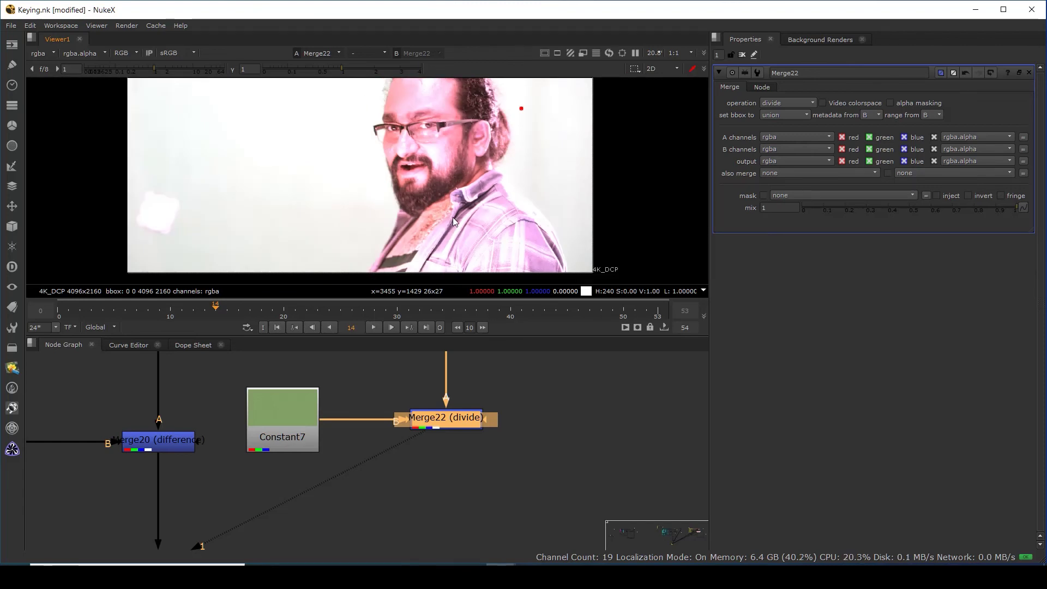
middle_click_drag(505, 172, 493, 233)
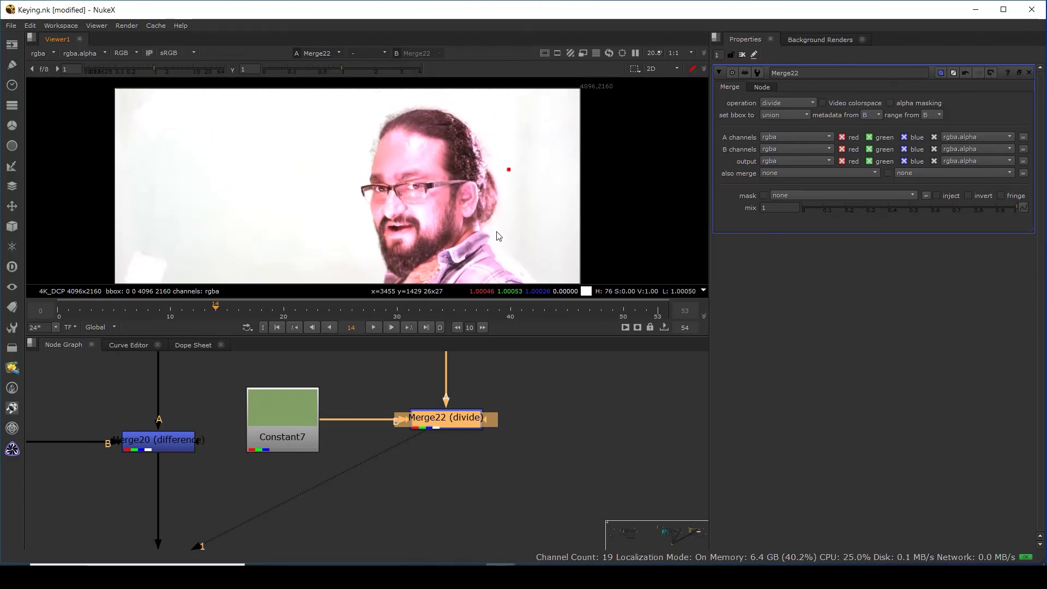
Check the divided plate's background and hair detail with the viewer gamma lowered to 0.17, and reset the gamma to 1.
scroll(462, 115, "up", 2)
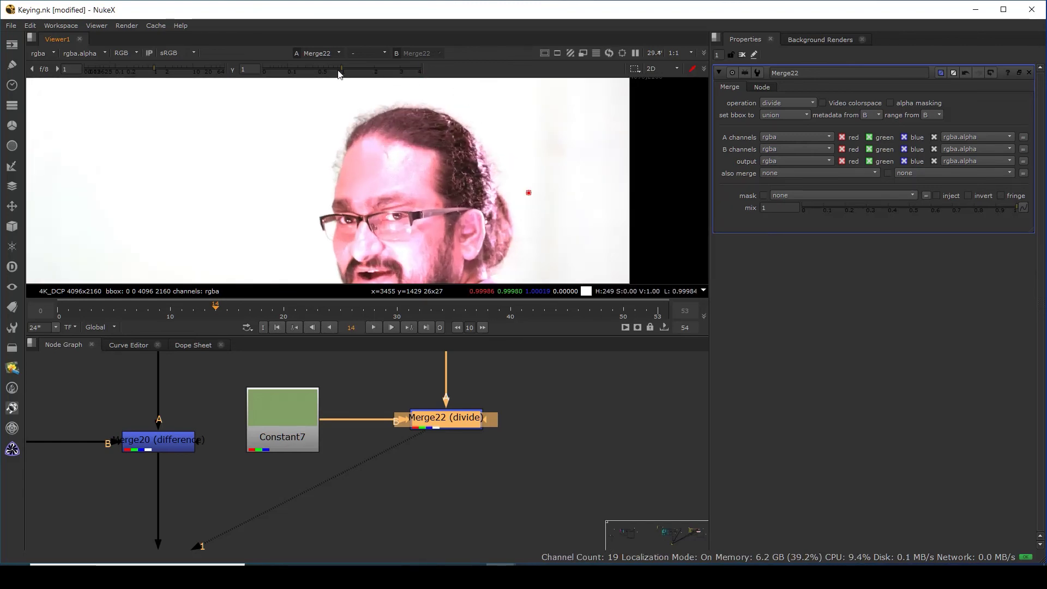
left_click_drag(337, 69, 299, 71)
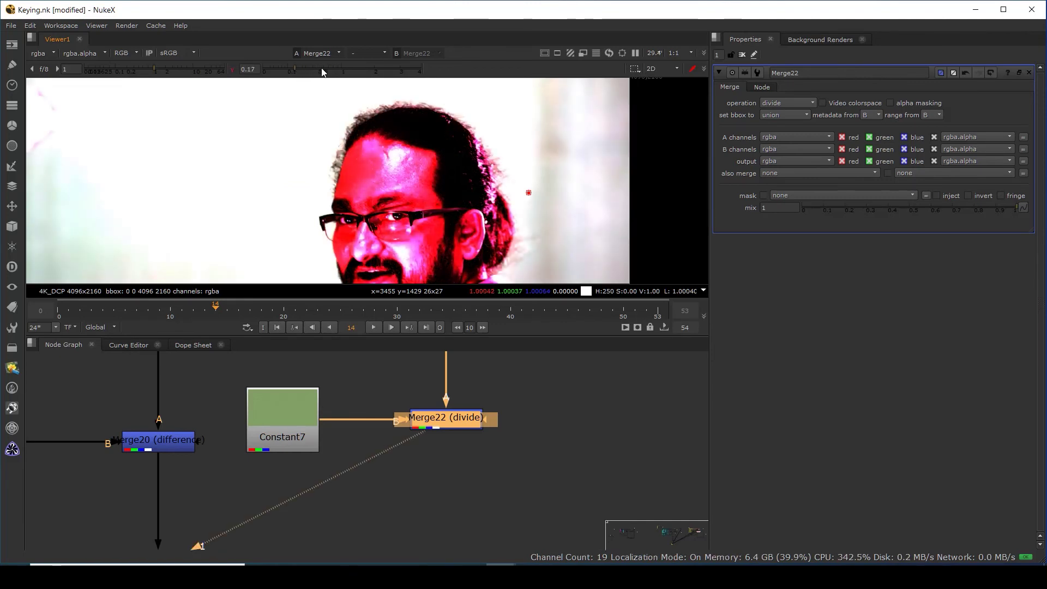
left_click(323, 70, "ctrl")
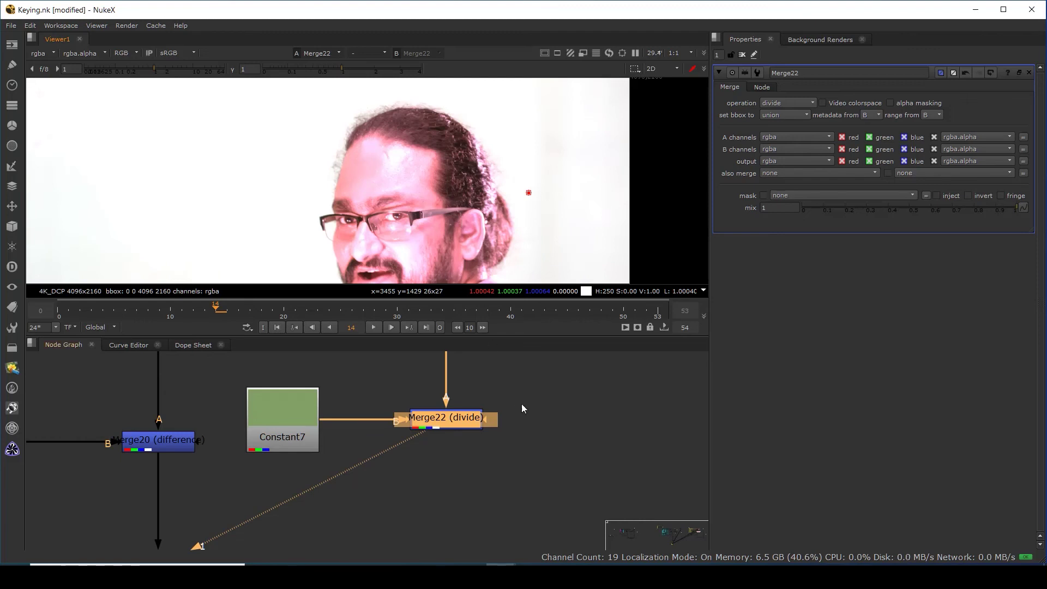
Tighten the spacing of the kitchen background nodes and move the Constant and divide Merge lower in the node graph.
scroll(537, 421, "down", 5)
middle_click_drag(561, 476, 378, 478)
left_click_drag(550, 494, 552, 441)
scroll(523, 384, "down", 2)
left_click(515, 366)
left_click_drag(363, 436, 417, 491)
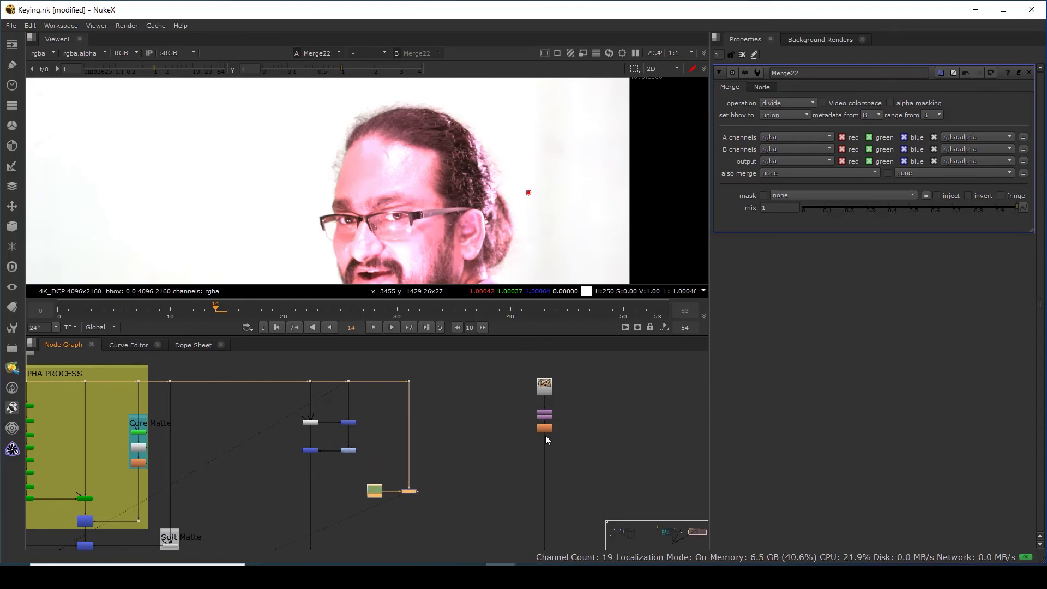
Add a Merge below the kitchen's Defocus, connect its A input to the divide Merge, and align the nodes on one row.
scroll(545, 435, "up", 2)
left_click(569, 451)
key("m")
left_click_drag(562, 450, 303, 476)
left_click_drag(527, 469, 528, 479)
left_click_drag(356, 461, 277, 502)
Display the Merge on the kitchen branch and set its operation to multiply.
left_click(532, 476)
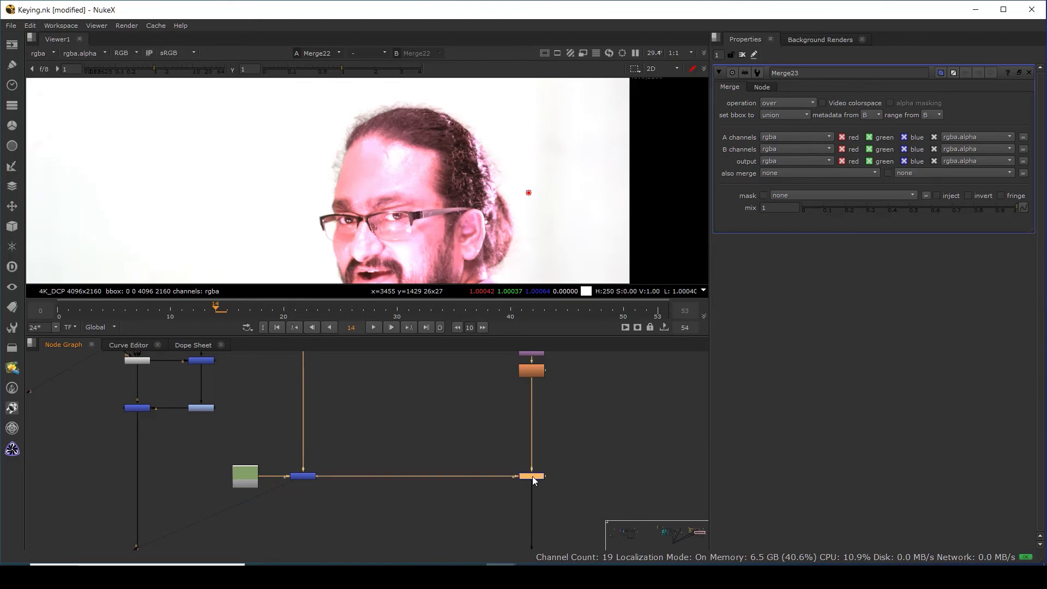
key("1")
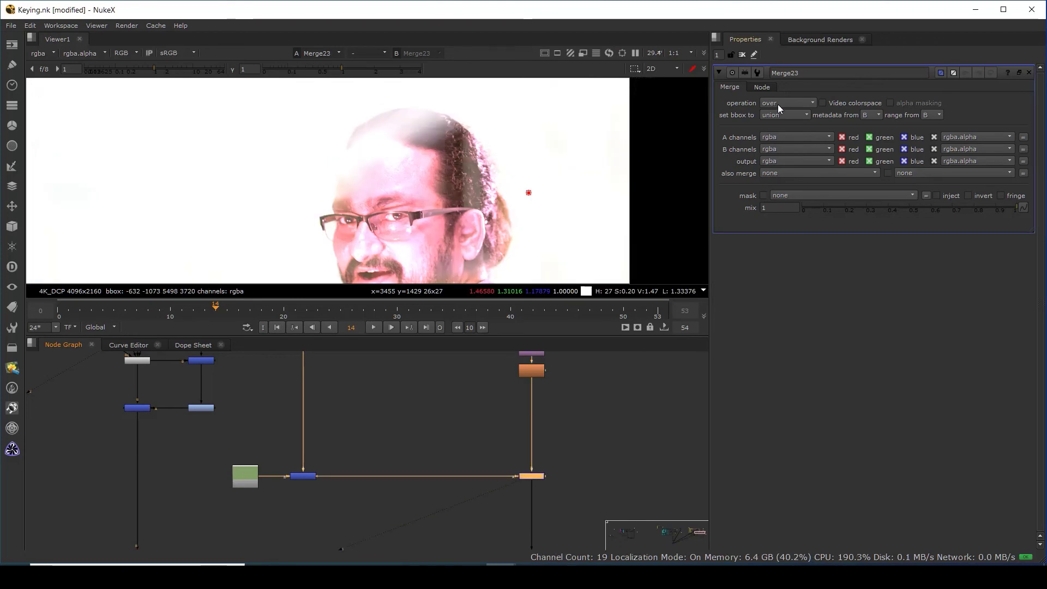
left_click(777, 104)
left_click(783, 215)
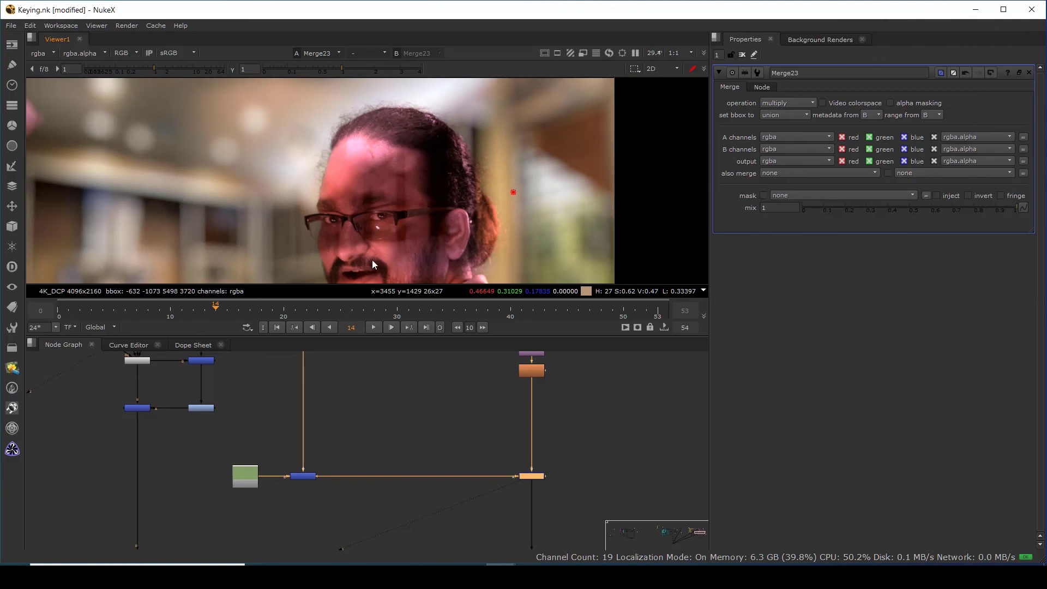
Move the Constant away from the divide Merge and paste a copy of the existing Keylight into the plate branch above that Merge.
left_click_drag(238, 478, 206, 479)
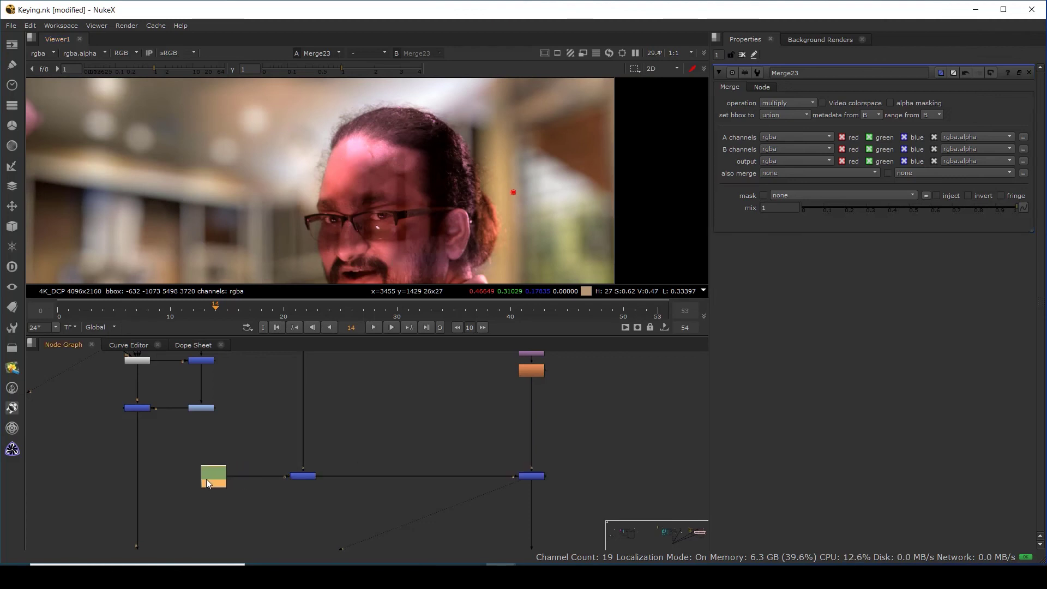
scroll(251, 474, "down", 3)
middle_click_drag(259, 473, 357, 478)
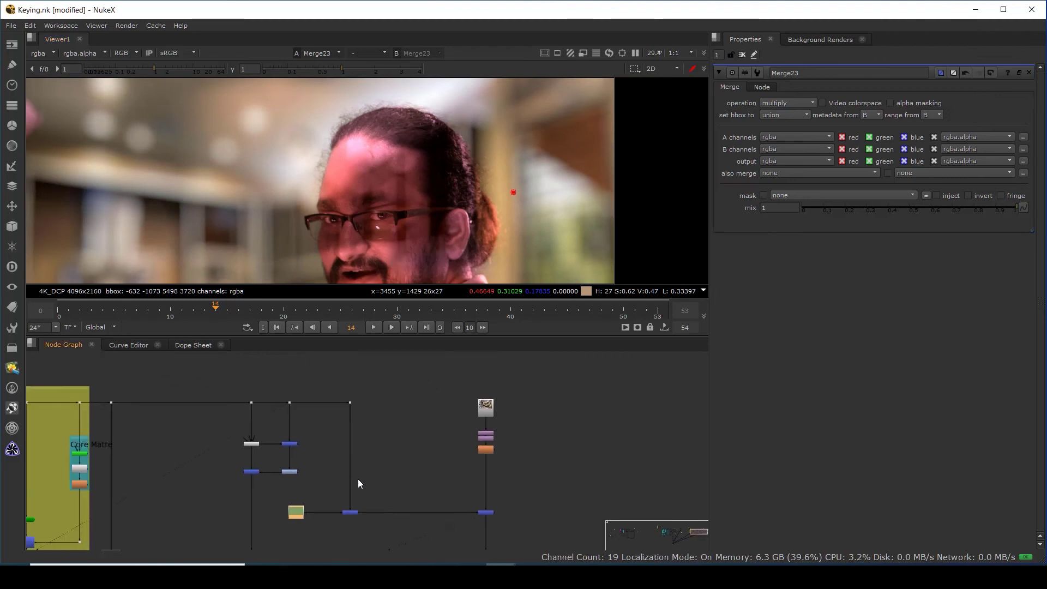
scroll(311, 406, "up", 3)
left_click_drag(202, 447, 273, 406)
scroll(443, 476, "up", 2)
middle_click_drag(437, 470, 434, 428)
left_click(435, 428)
key("ctrl+v")
left_click_drag(412, 431, 403, 436)
Insert another copy of the Keylight between the Constant and the divide Merge.
left_click(342, 483)
key("ctrl+v")
left_click_drag(349, 505, 350, 514)
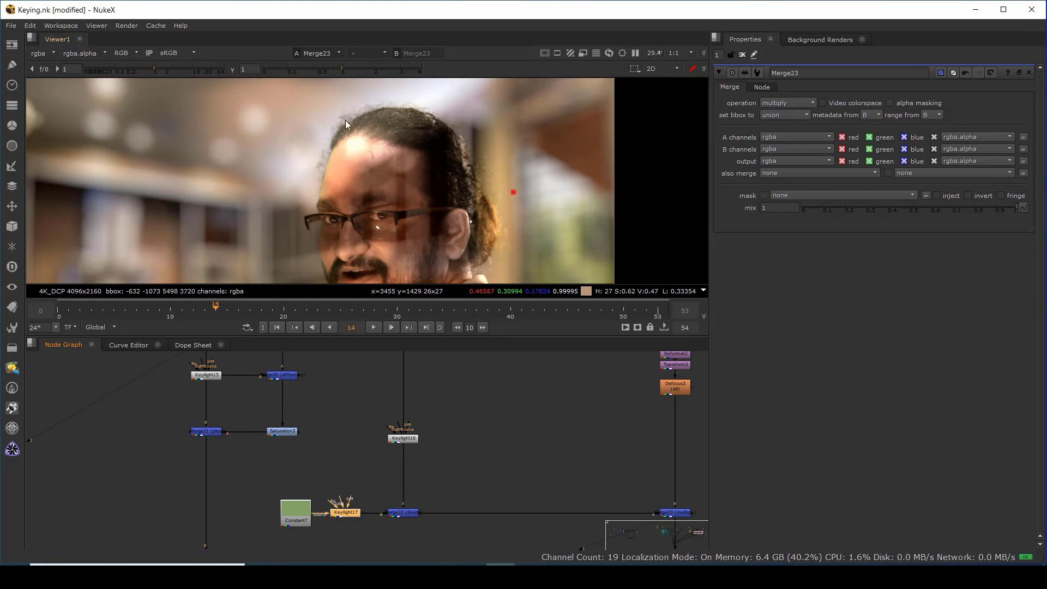
Inspect the hair in the multiply result, and display the final composite Merge to check the subject over the kitchen.
scroll(345, 120, "up", 5)
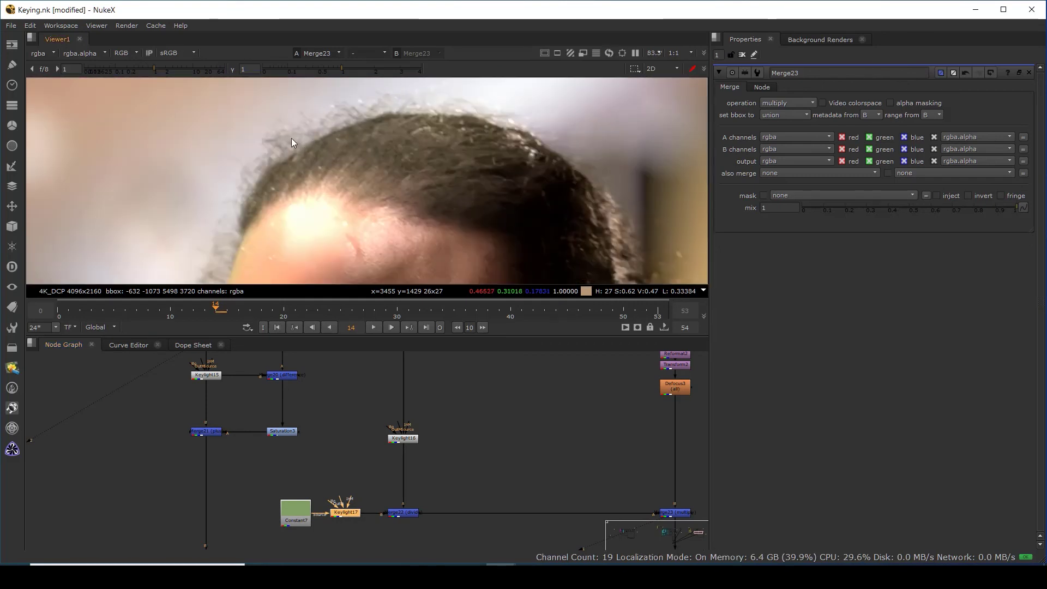
scroll(272, 240, "down", 2)
scroll(332, 181, "down", 2)
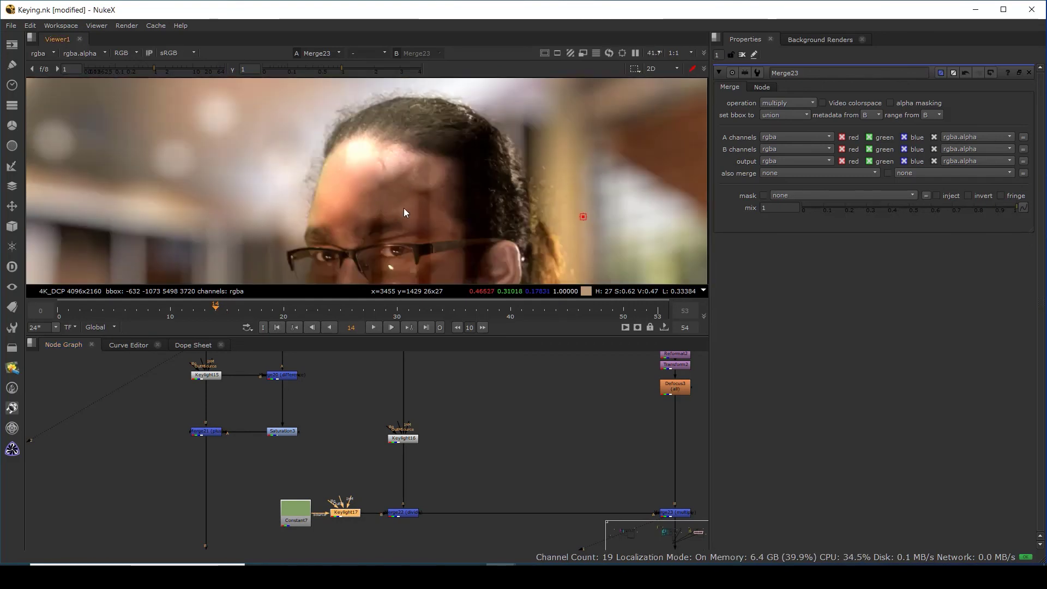
scroll(579, 396, "down", 5)
middle_click_drag(531, 517, 524, 403)
left_click_drag(407, 498, 444, 485)
key("1")
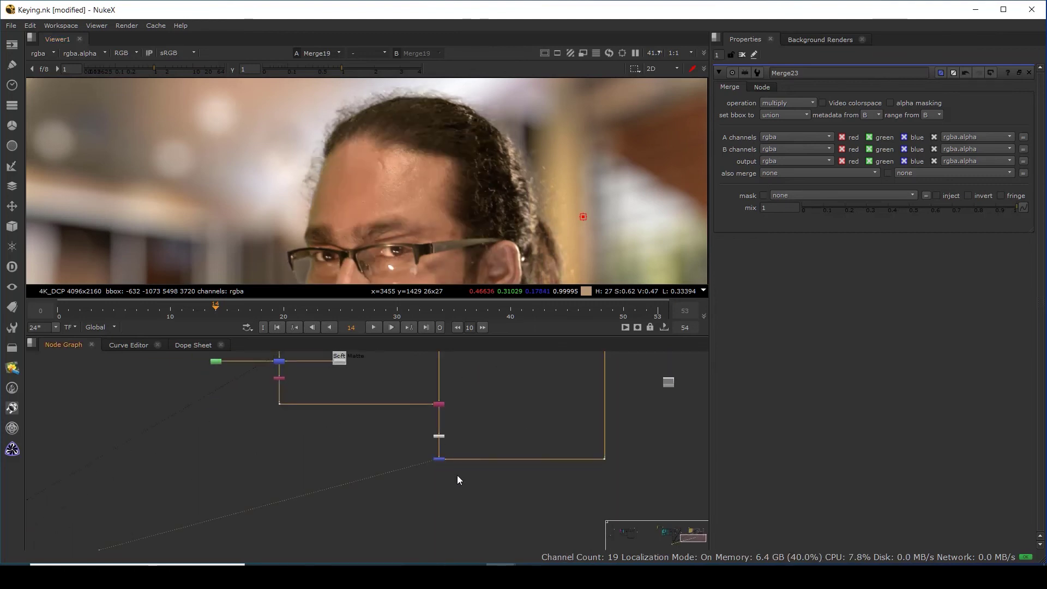
scroll(391, 179, "down", 3)
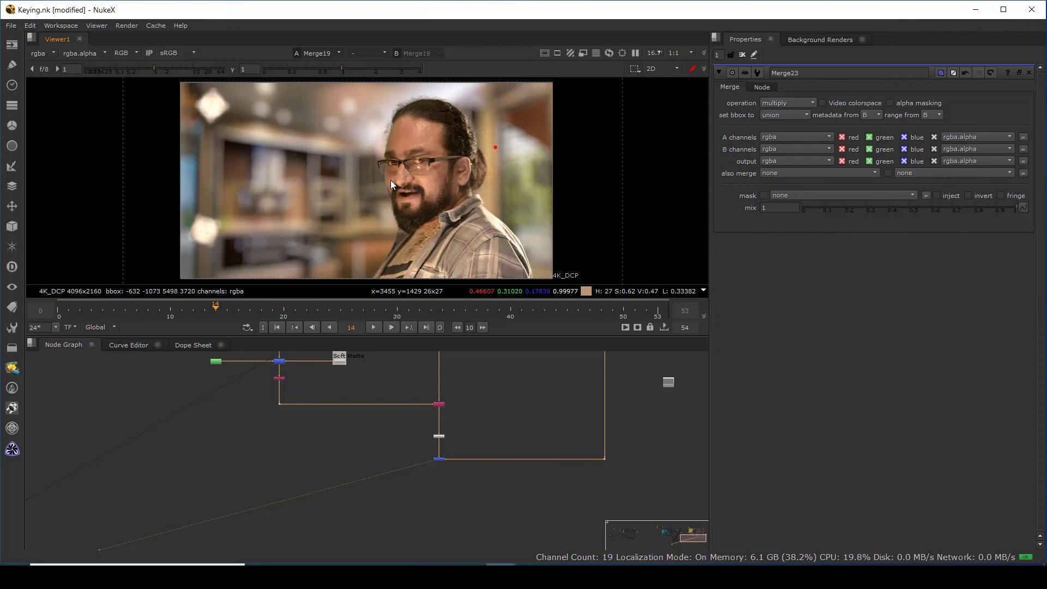
scroll(407, 120, "up", 3)
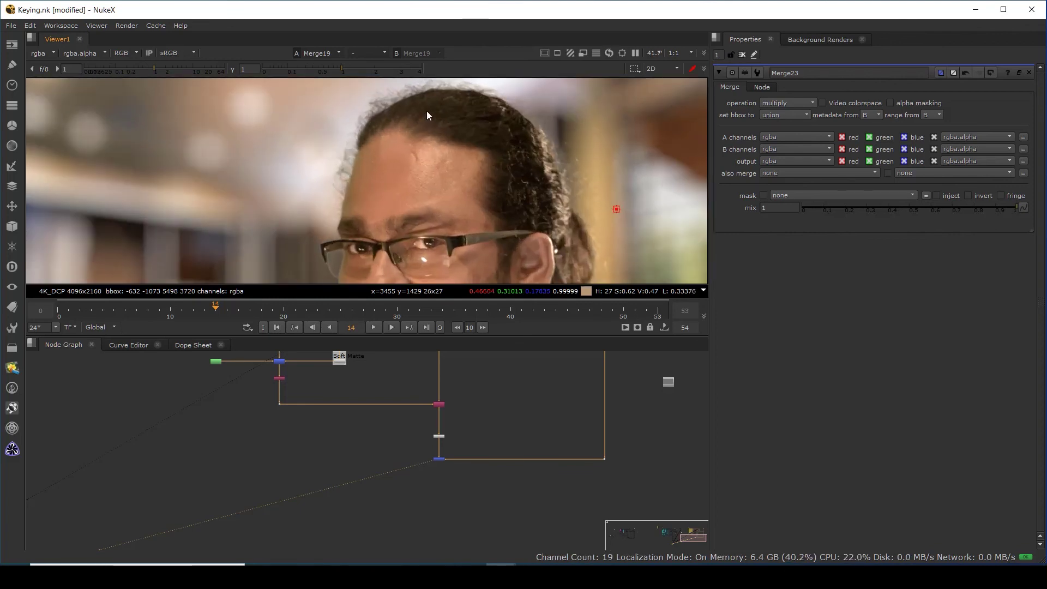
Examine the hair, forehead, ear and ponytail edges of the final composite in an enlarged viewer.
middle_click_drag(548, 377, 455, 495)
scroll(495, 453, "up", 3)
left_click_drag(484, 470, 568, 410)
scroll(544, 441, "up", 4)
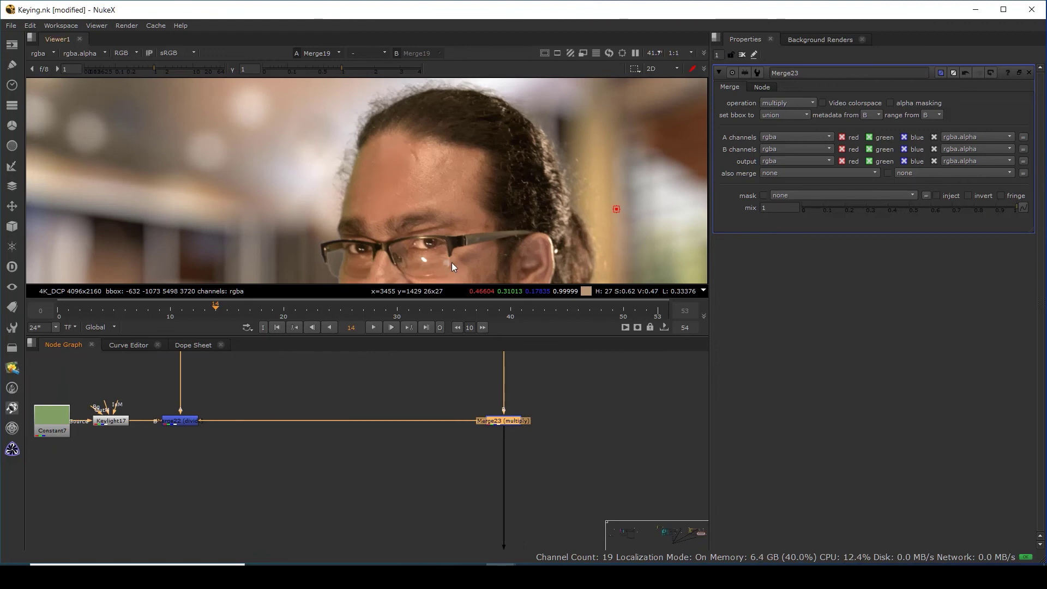
key("space")
scroll(604, 239, "up", 3)
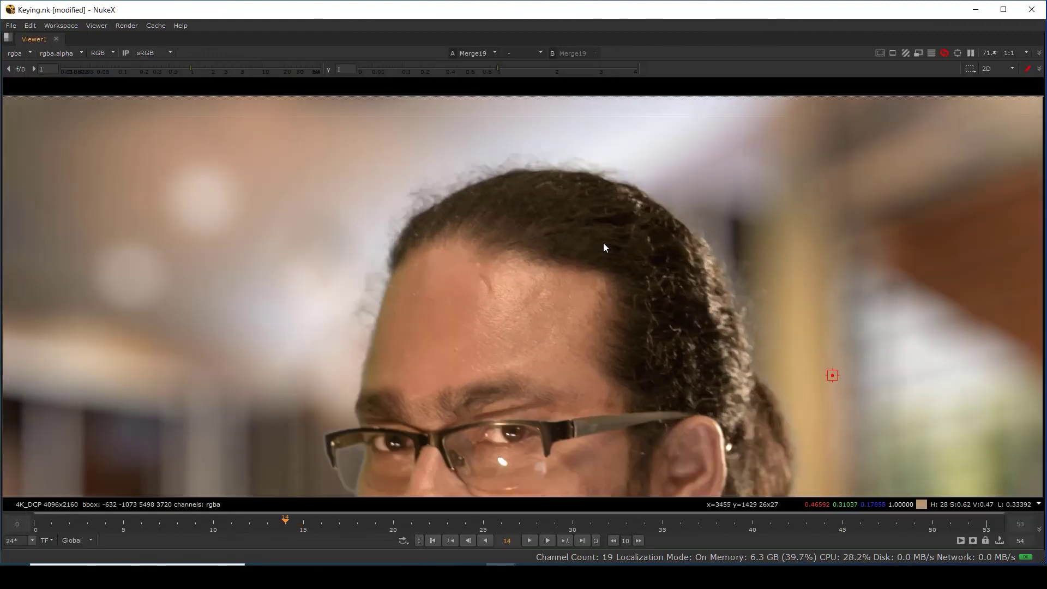
scroll(523, 193, "up", 2)
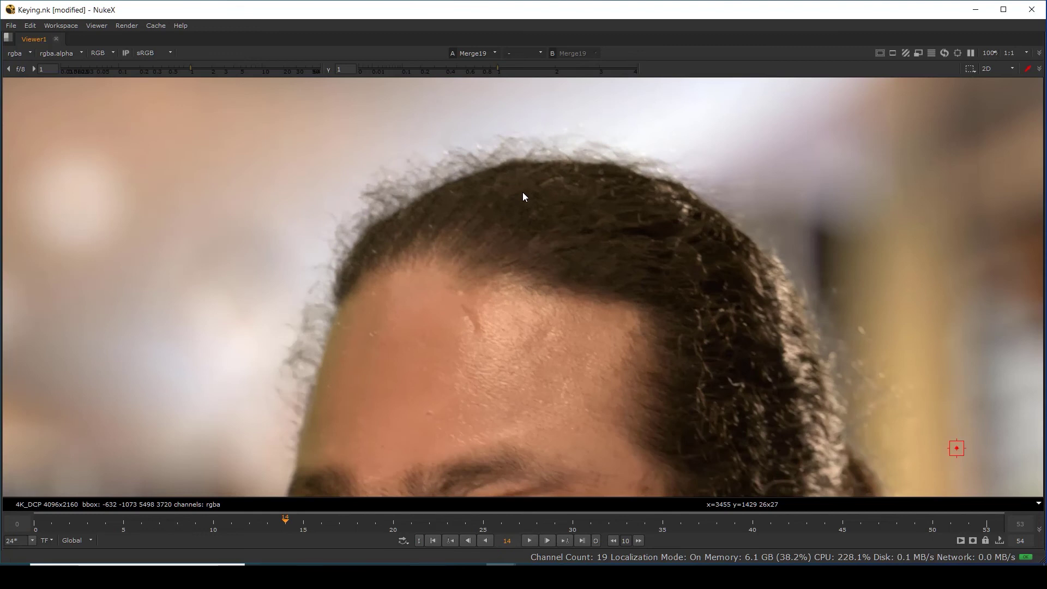
middle_click_drag(550, 224, 611, 149)
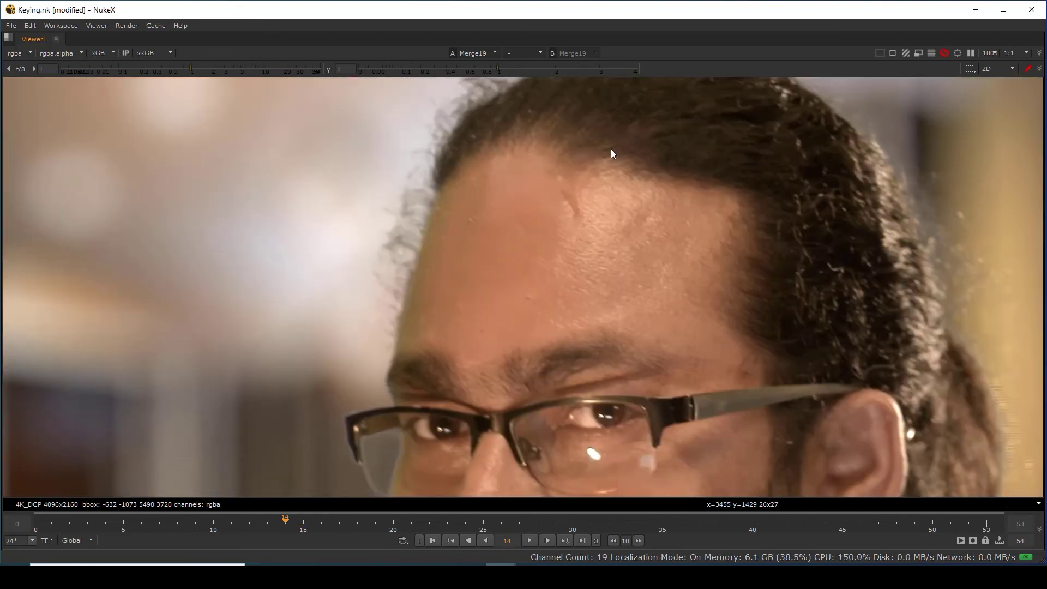
middle_click_drag(764, 249, 390, 165)
middle_click_drag(653, 383, 674, 228)
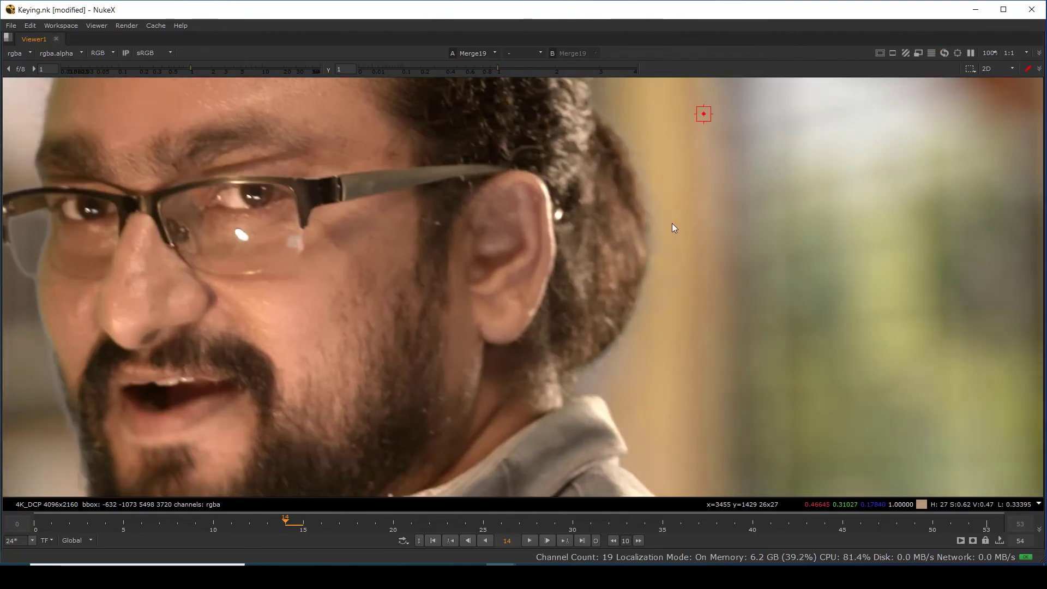
mouse_move(643, 193)
middle_mouse_down()
mouse_move(666, 306)
mouse_move(660, 254)
middle_mouse_up()
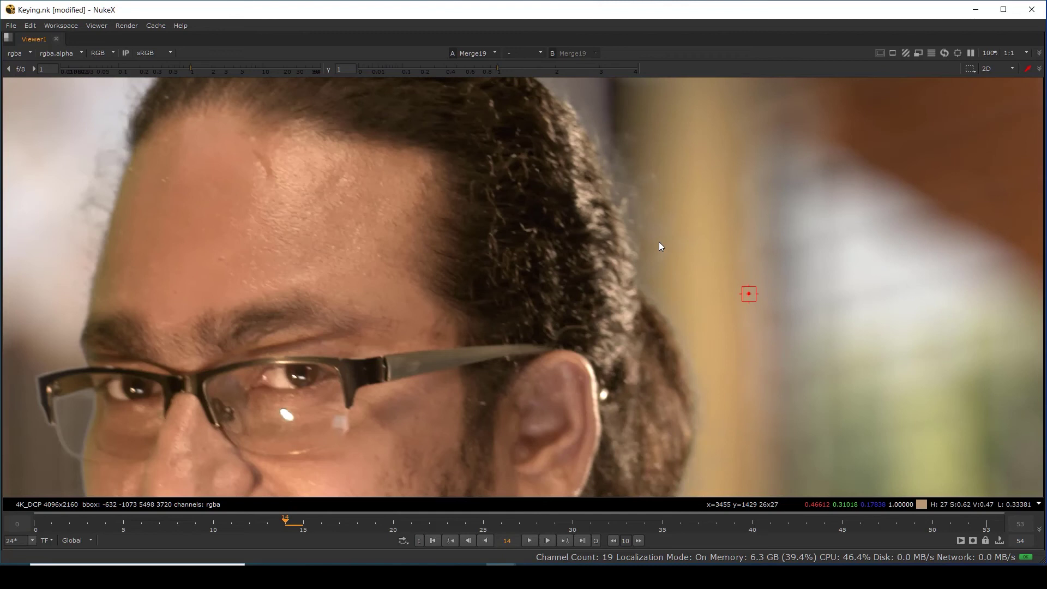
mouse_move(650, 218)
middle_mouse_down()
mouse_move(707, 357)
mouse_move(690, 310)
middle_mouse_up()
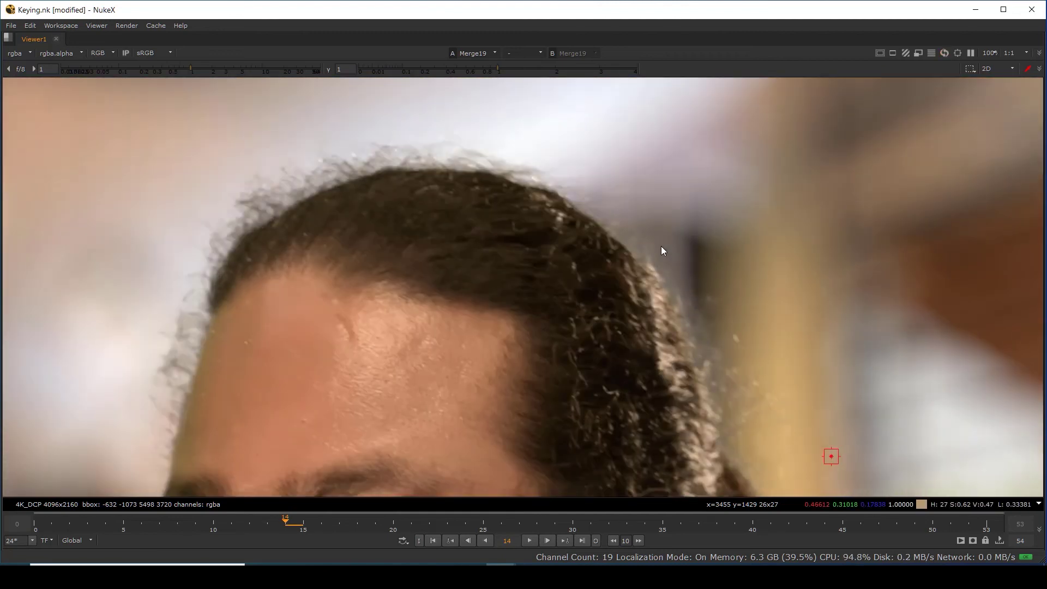
Examine the shirt and hair, the whole composite frame, and the edge of the face and beard against the background.
scroll(661, 246, "down", 4)
middle_click_drag(549, 364, 639, 198)
middle_click_drag(615, 352, 640, 185)
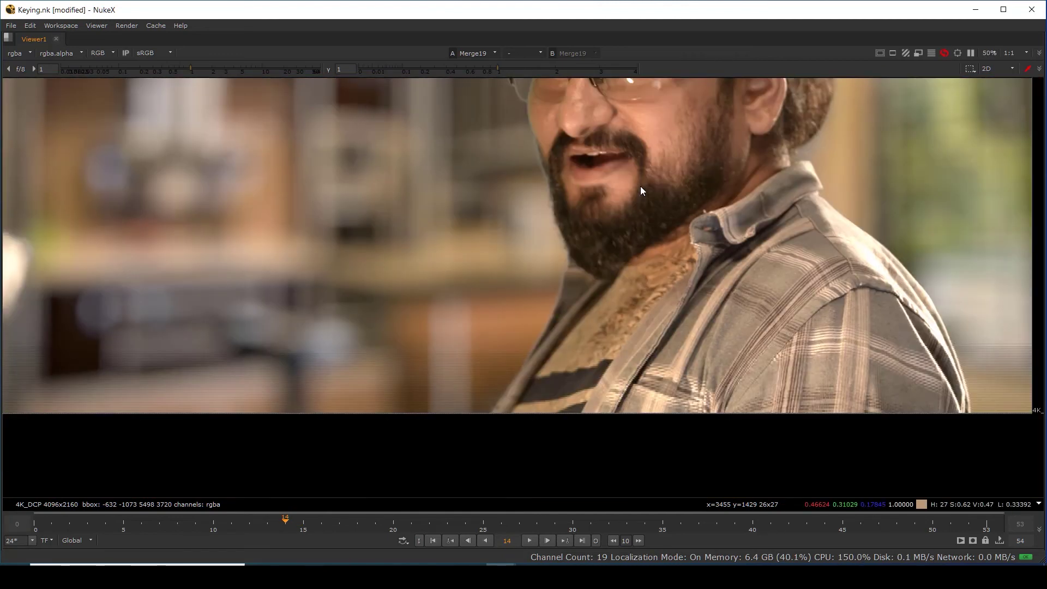
middle_click_drag(682, 141, 674, 357)
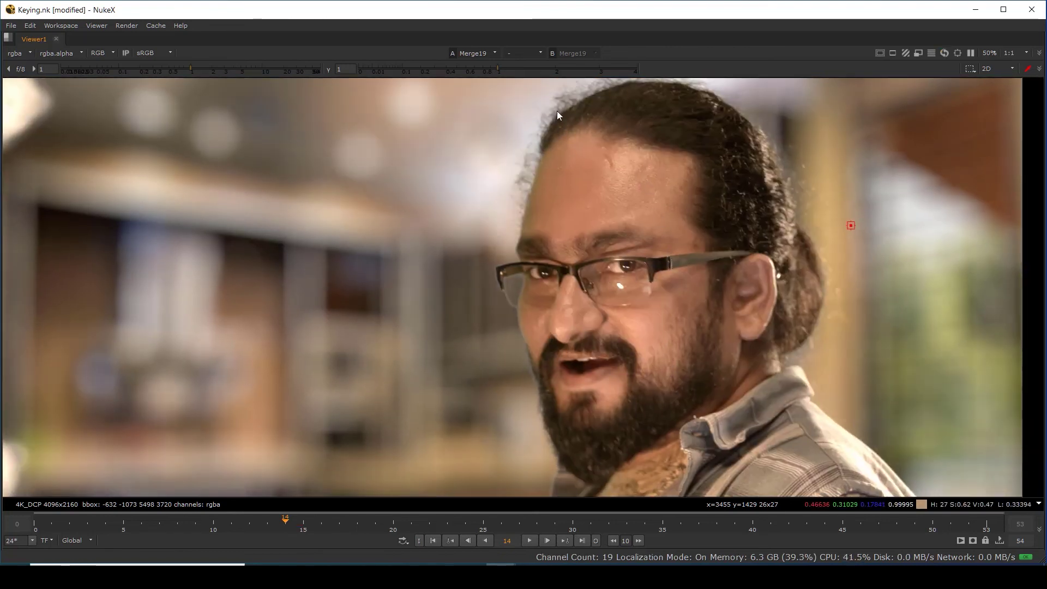
scroll(561, 163, "up", 3)
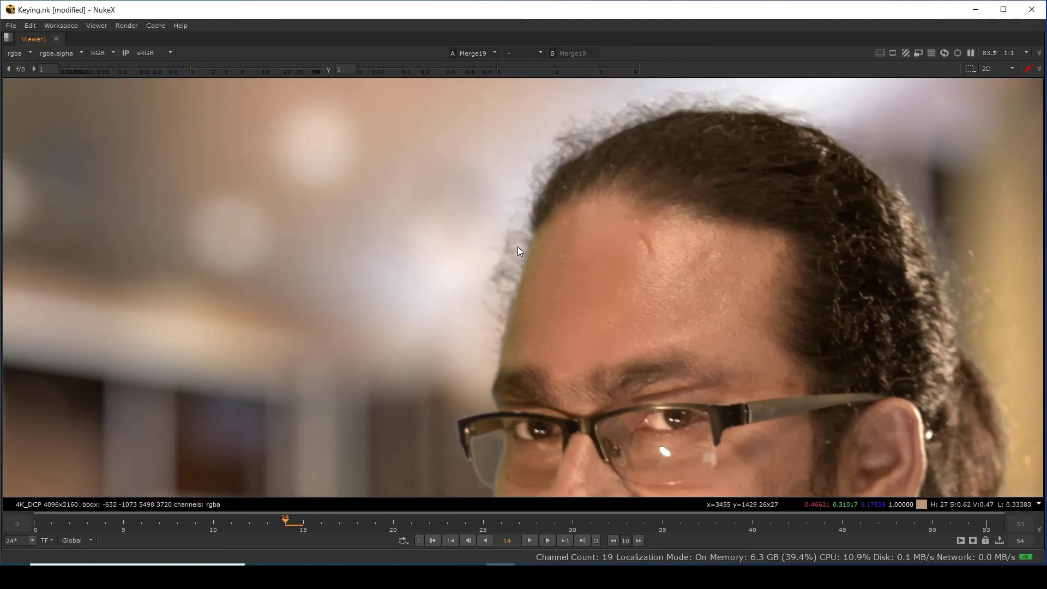
scroll(679, 181, "up", 1)
middle_click_drag(679, 181, 654, 294)
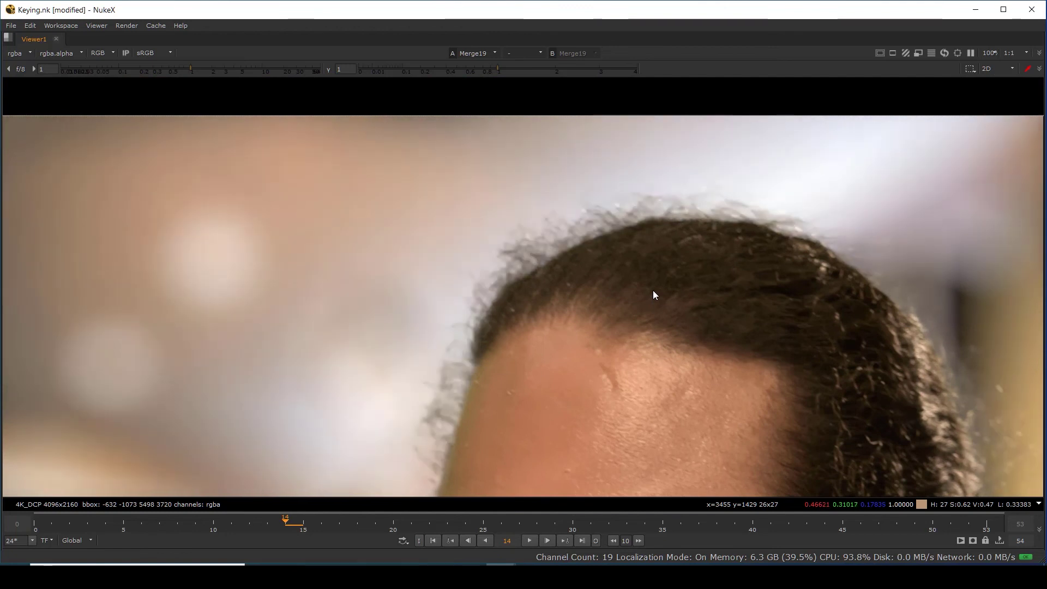
key("f")
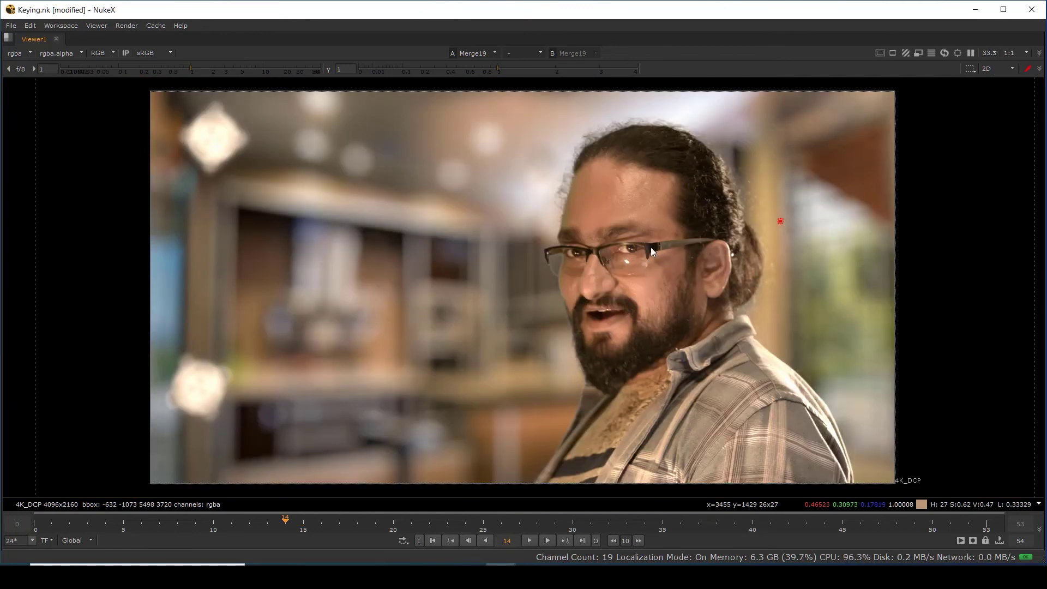
middle_click_drag(650, 247, 649, 249)
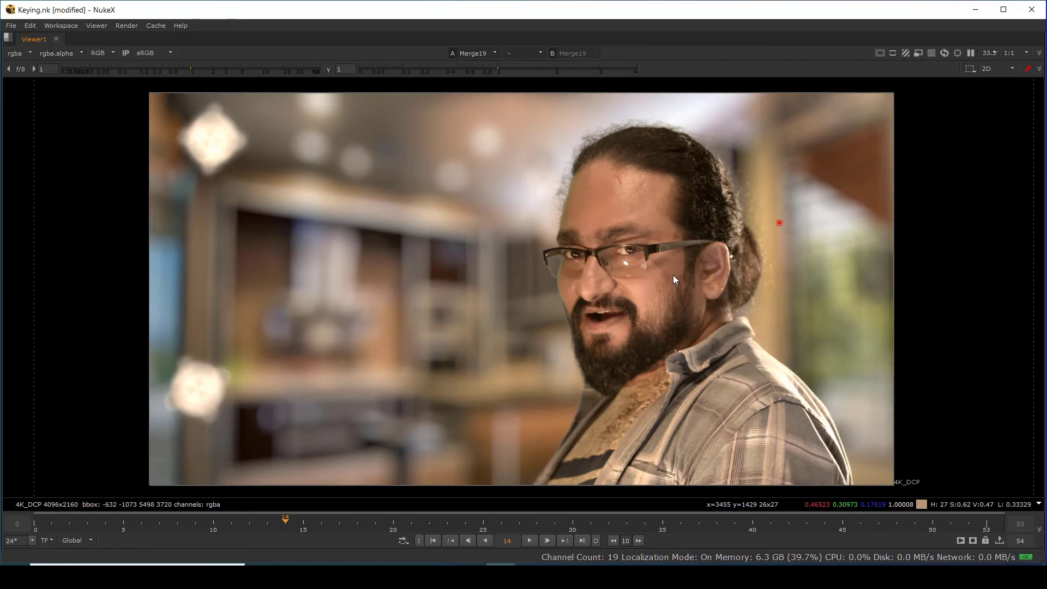
scroll(577, 326, "up", 6)
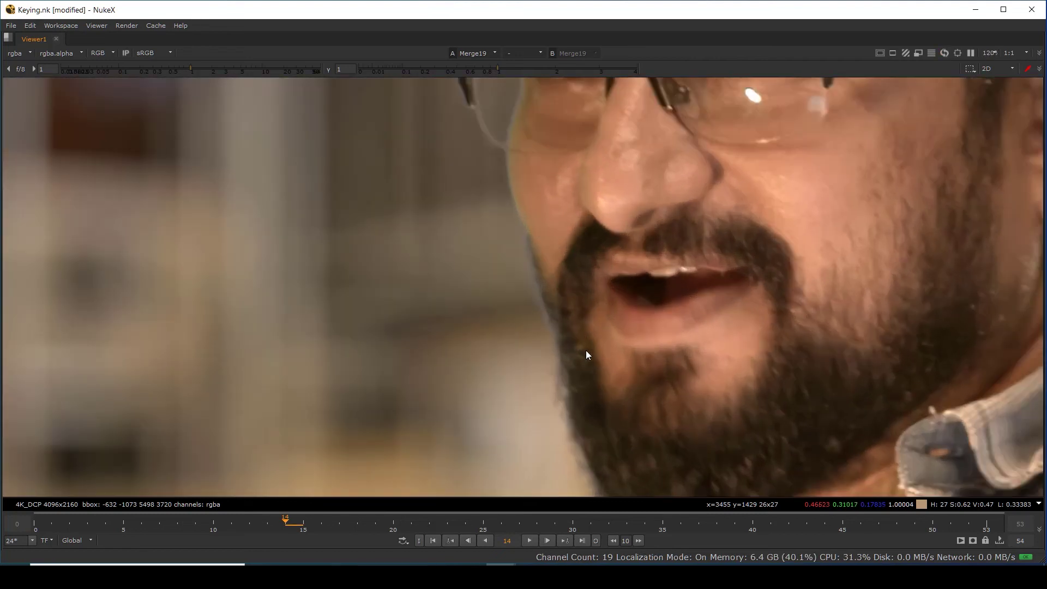
middle_click_drag(605, 365, 649, 333)
left_click_drag(508, 186, 648, 463)
scroll(594, 353, "down", 3)
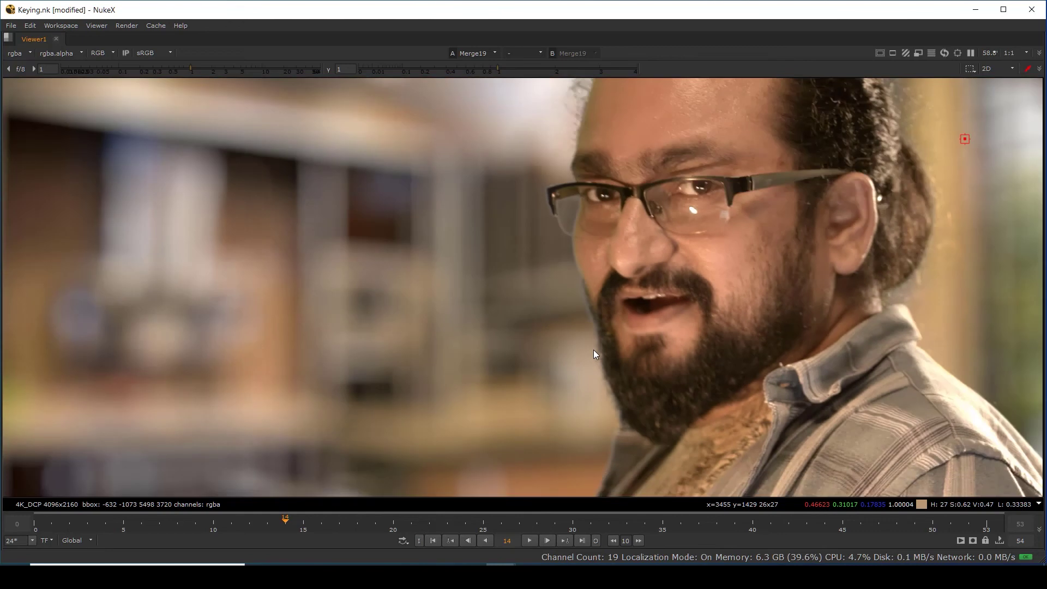
Return to the node graph and move the last foreground node up to make room above the final Merge.
key("space")
scroll(539, 455, "down", 5)
middle_click_drag(474, 527, 534, 411)
scroll(521, 437, "down", 3)
middle_click_drag(437, 468, 425, 518)
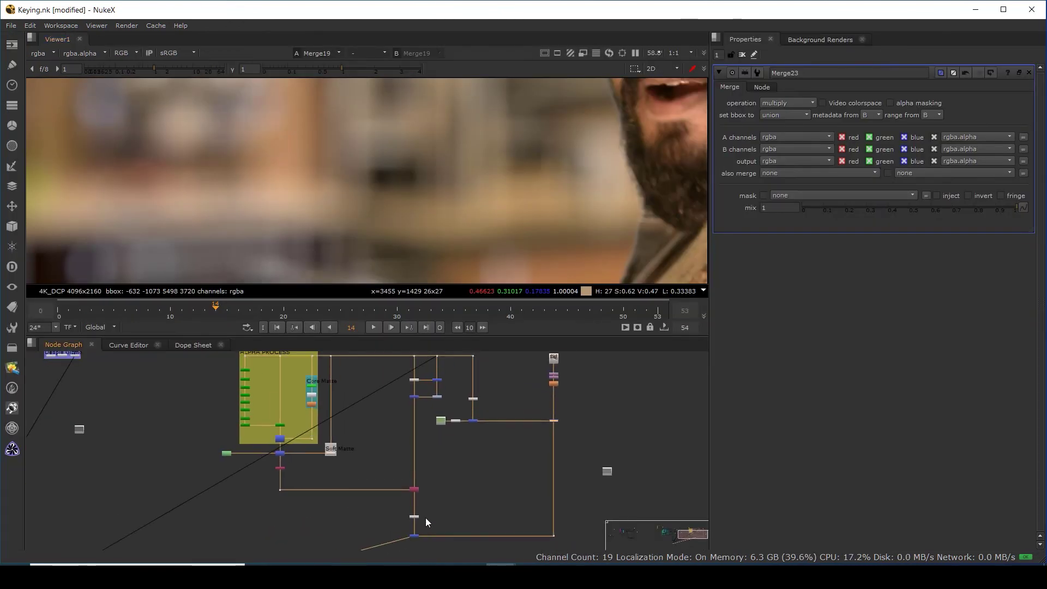
scroll(425, 521, "up", 2)
left_click_drag(419, 519, 421, 500)
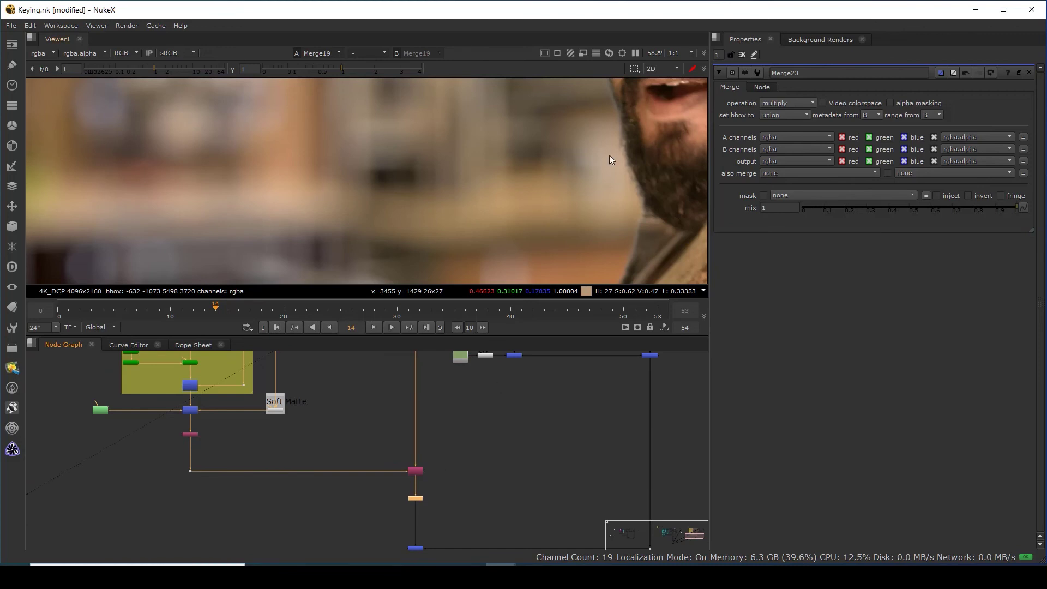
left_click(466, 461)
right_click(463, 462)
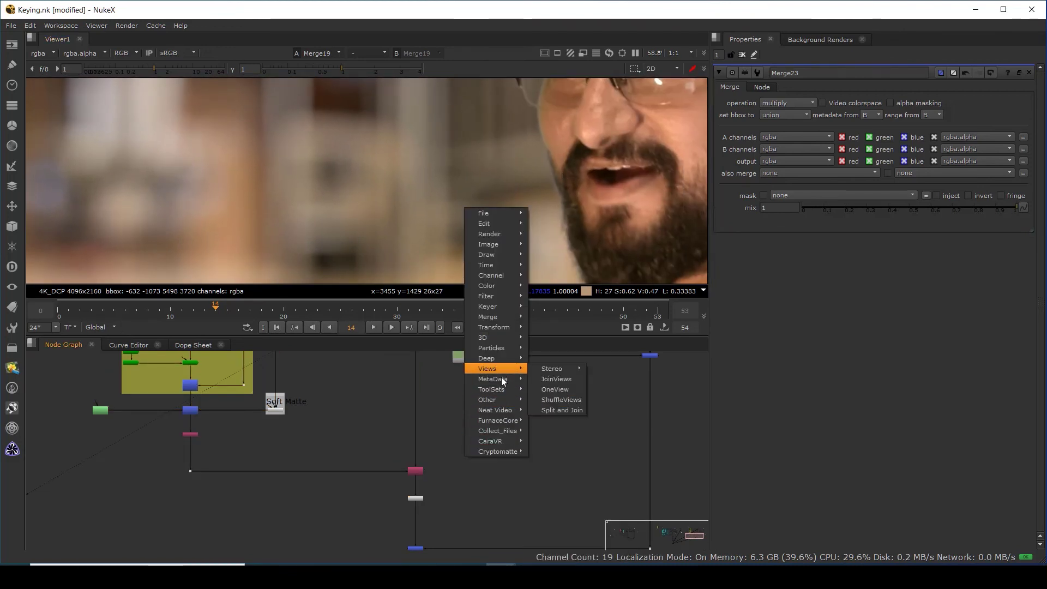
mouse_move(508, 400)
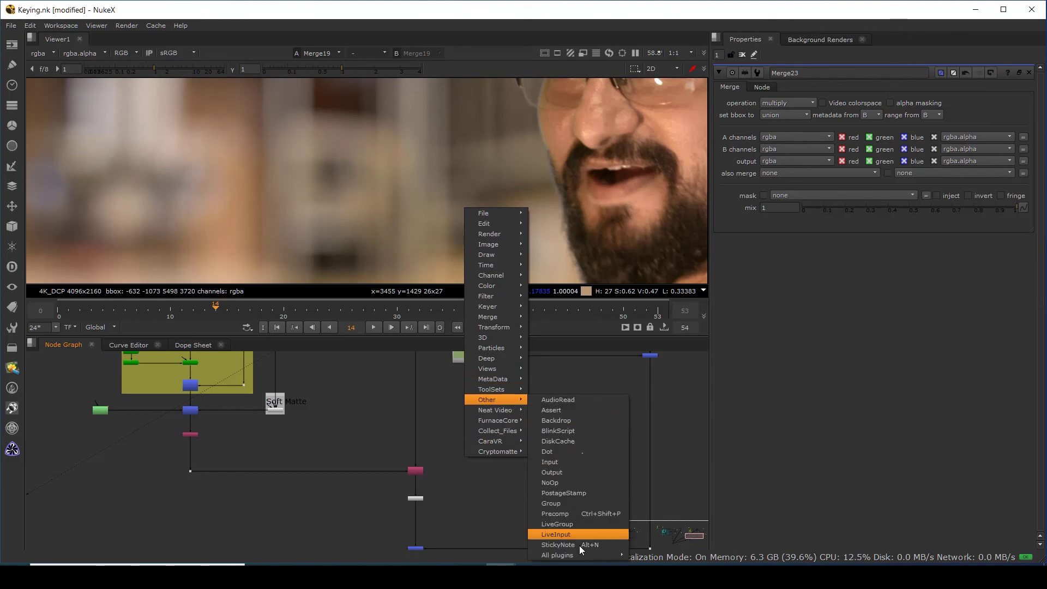
mouse_move(615, 556)
left_click(653, 555)
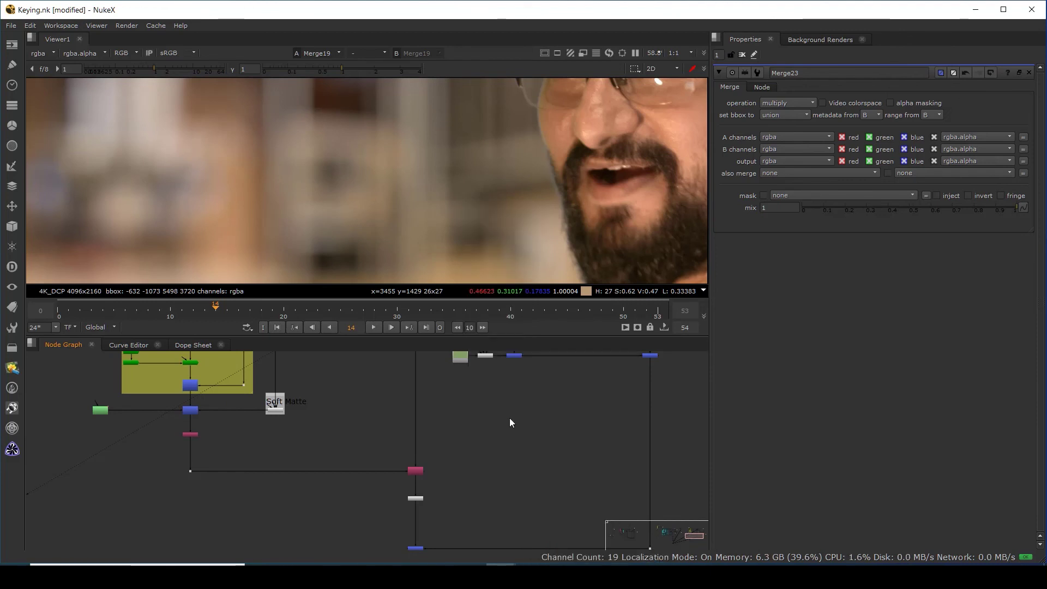
Add a KillOutline node and insert it in the foreground branch directly above the final Merge.
key("Tab")
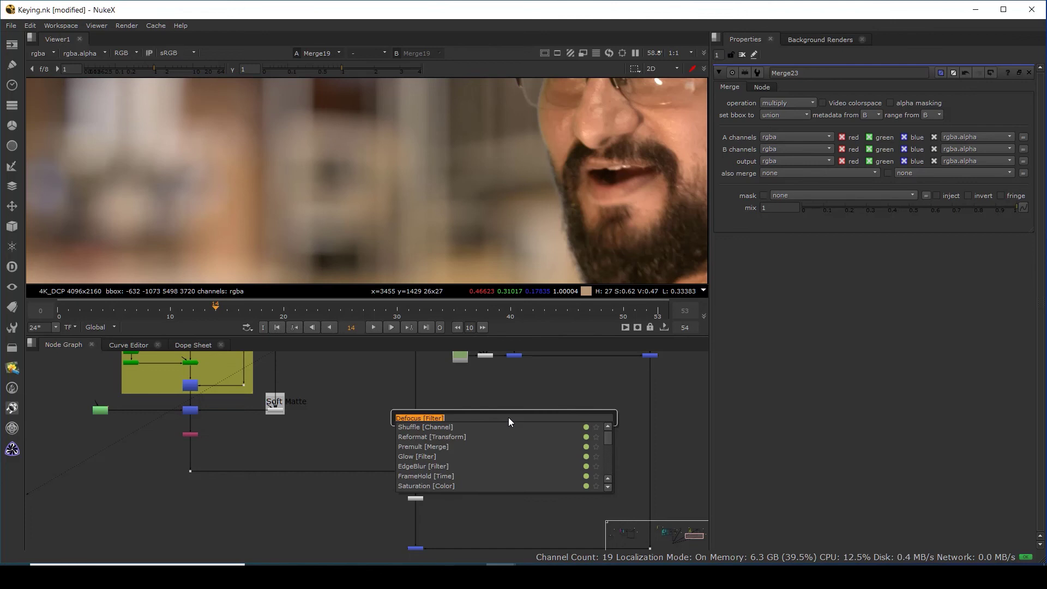
type("kill")
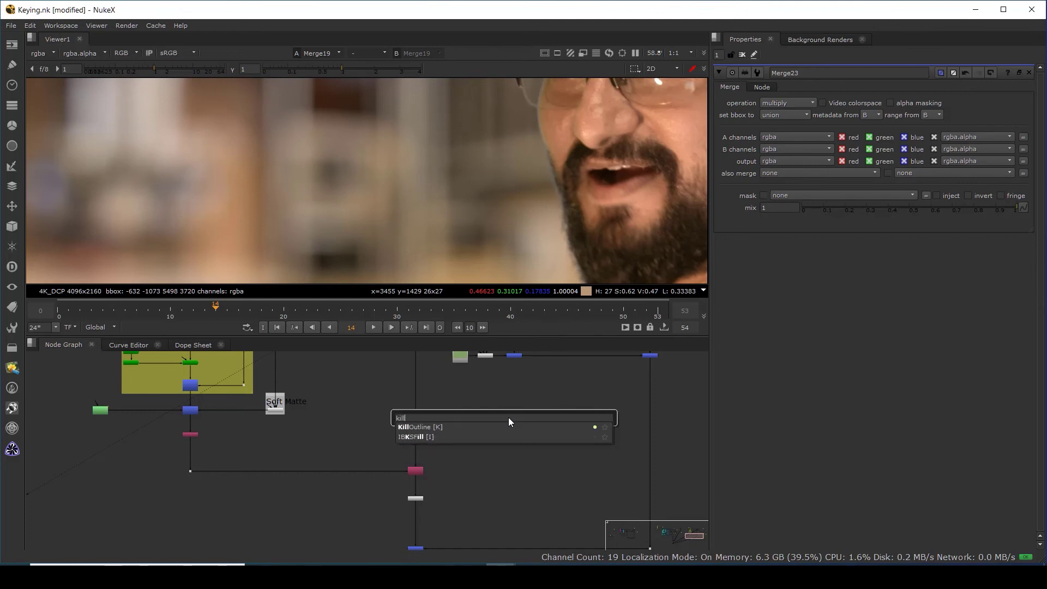
left_click(432, 427)
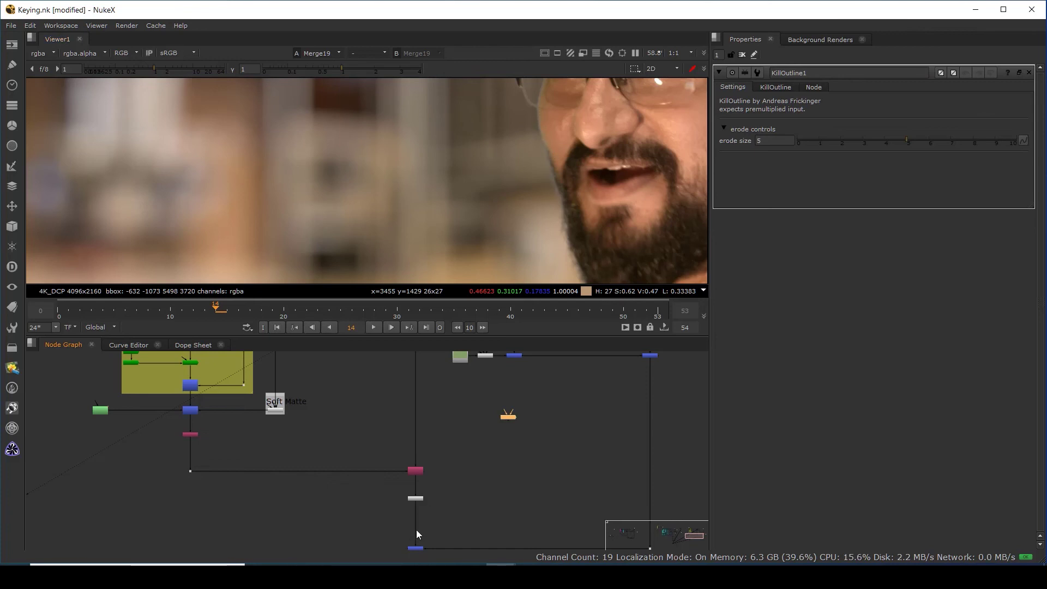
left_click_drag(507, 416, 414, 522)
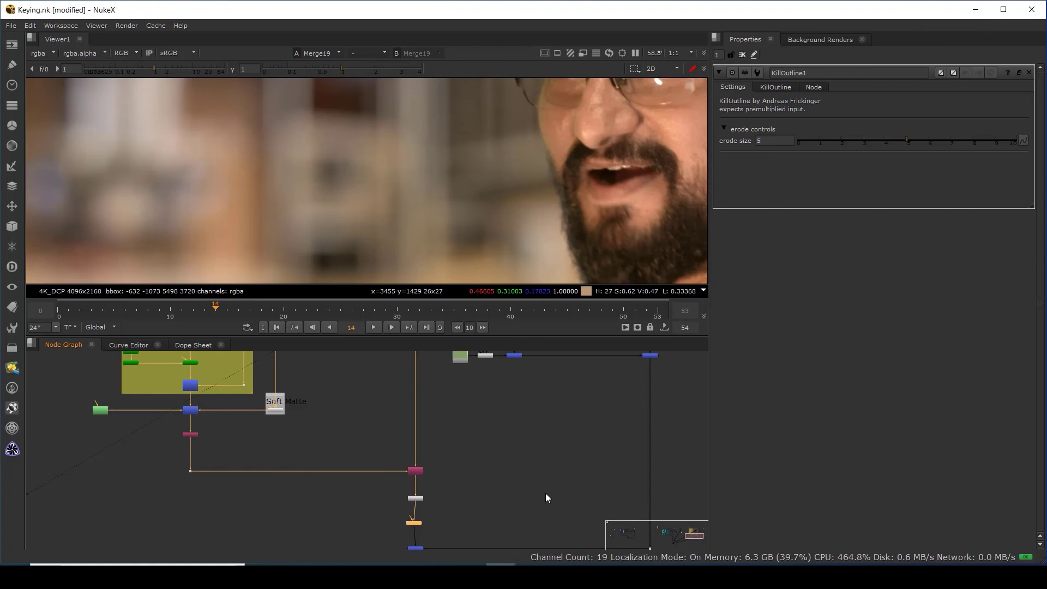
Inspect the beard, shirt, face and hair edges of the composite with KillOutline applied.
middle_click_drag(556, 205, 479, 119)
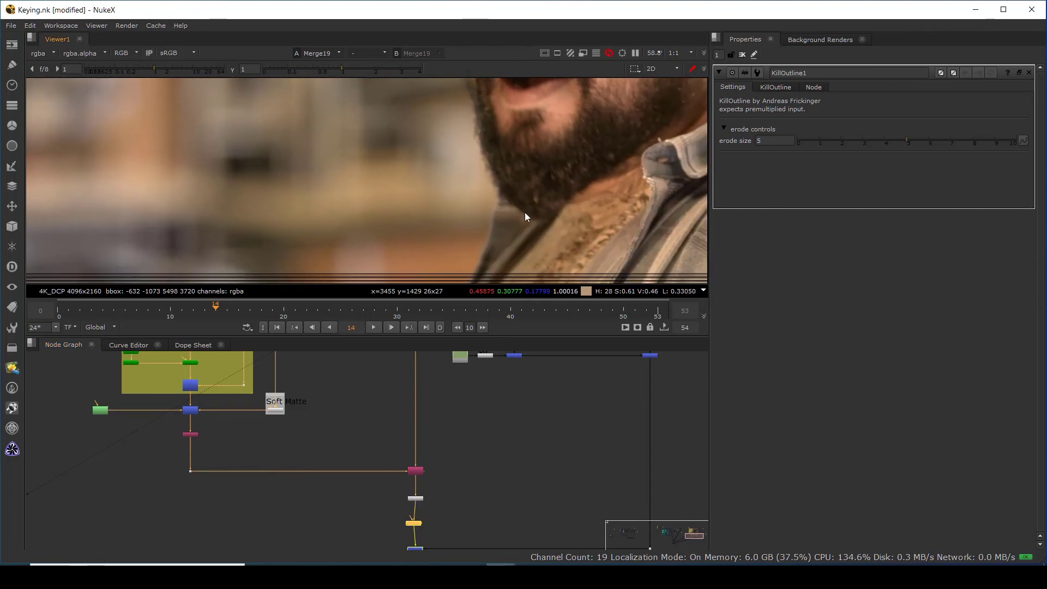
middle_click_drag(521, 190, 517, 275)
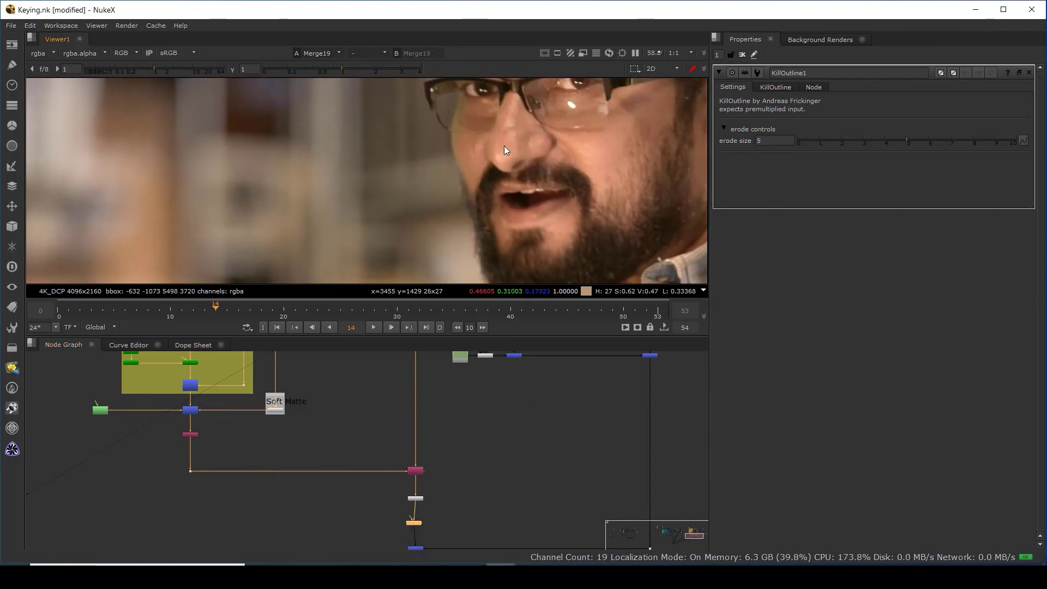
middle_click_drag(503, 146, 448, 281)
middle_click_drag(556, 87, 312, 48)
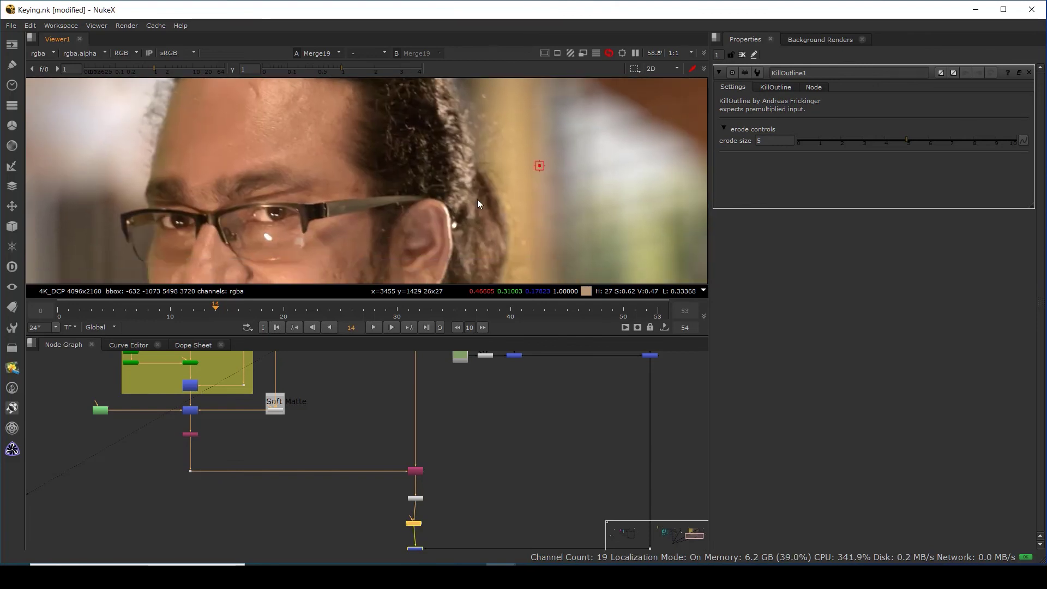
Compare the cheek edge beside the glasses and beard with KillOutline disabled and enabled.
middle_click_drag(478, 276, 464, 178)
scroll(463, 205, "up", 6)
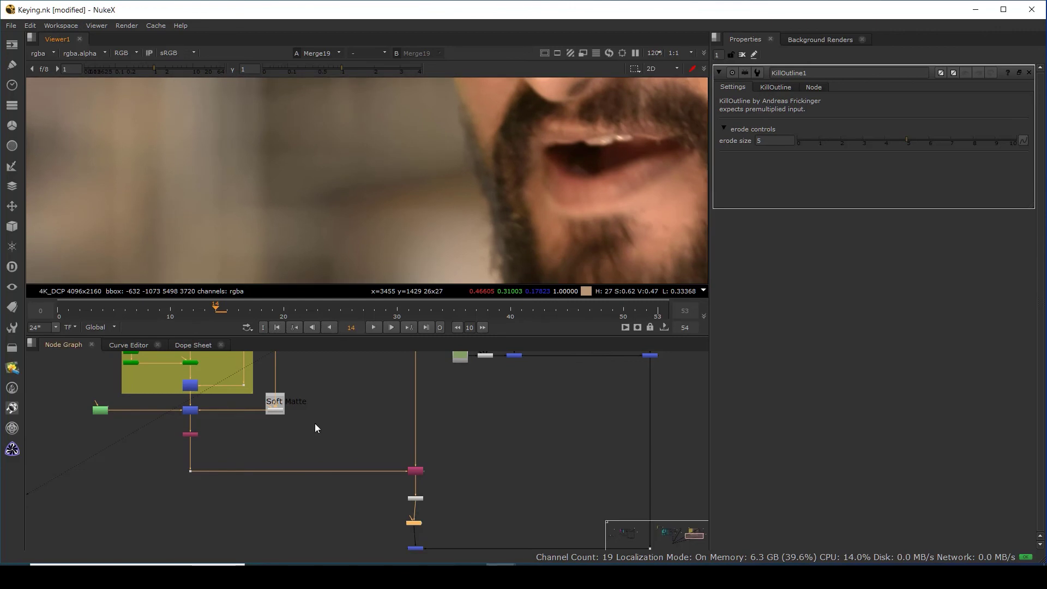
scroll(423, 526, "up", 3)
left_click_drag(426, 530, 427, 529)
key("d")
key("d")
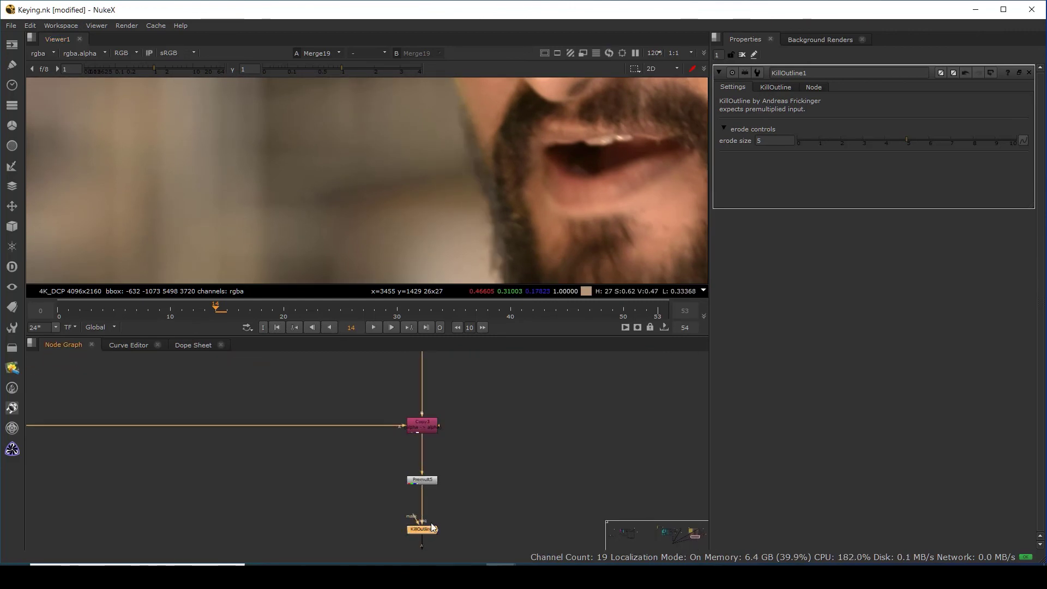
scroll(480, 155, "down", 3)
scroll(505, 169, "up", 5)
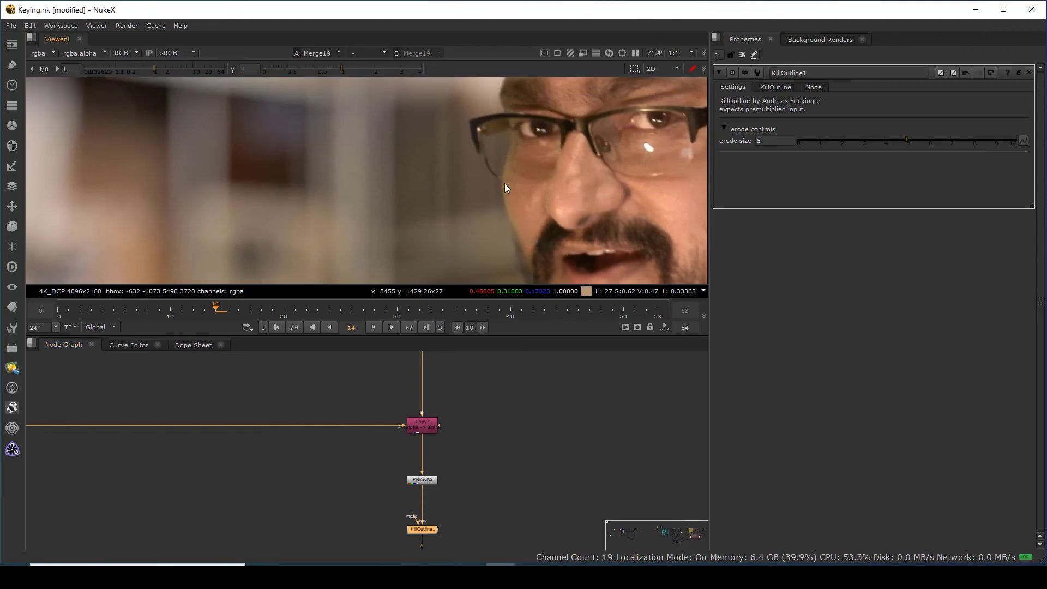
key("d")
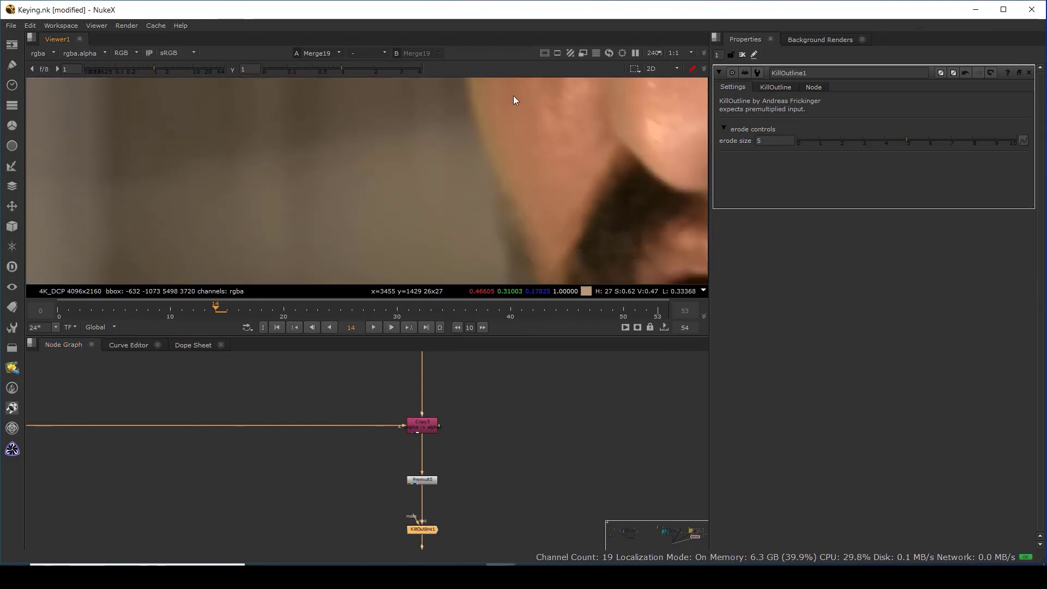
Compare the mouth and beard outline at closer range with KillOutline switched off and on.
scroll(525, 149, "down", 4)
scroll(426, 516, "up", 3)
key("d")
left_click_drag(427, 516, 304, 456)
key("d")
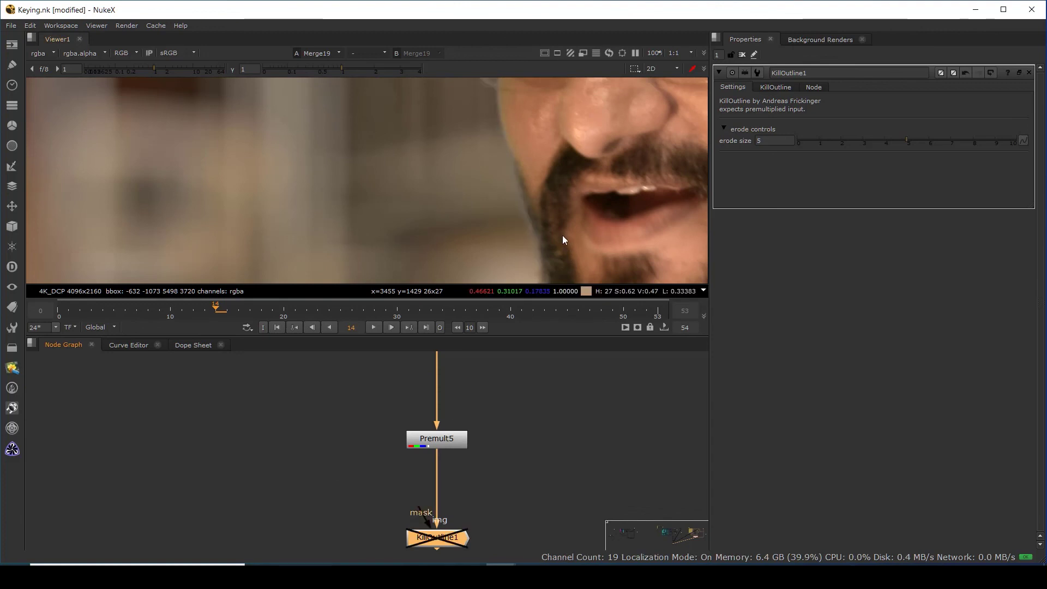
scroll(562, 236, "down", 4)
key("d")
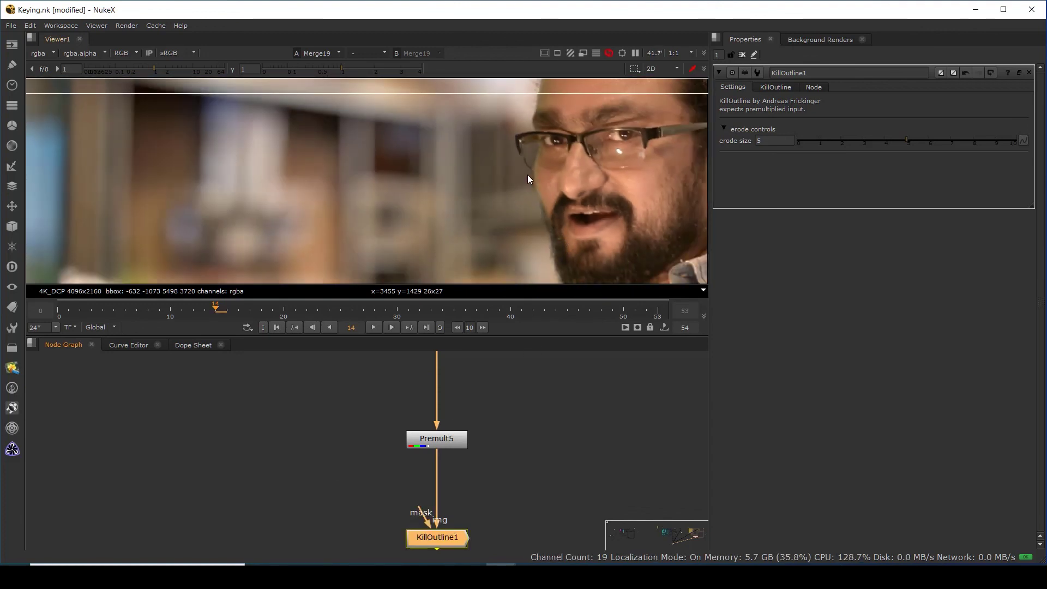
Compare the glasses rim and the adjoining face edge with KillOutline switched on and off.
scroll(532, 166, "up", 3)
scroll(527, 152, "up", 3)
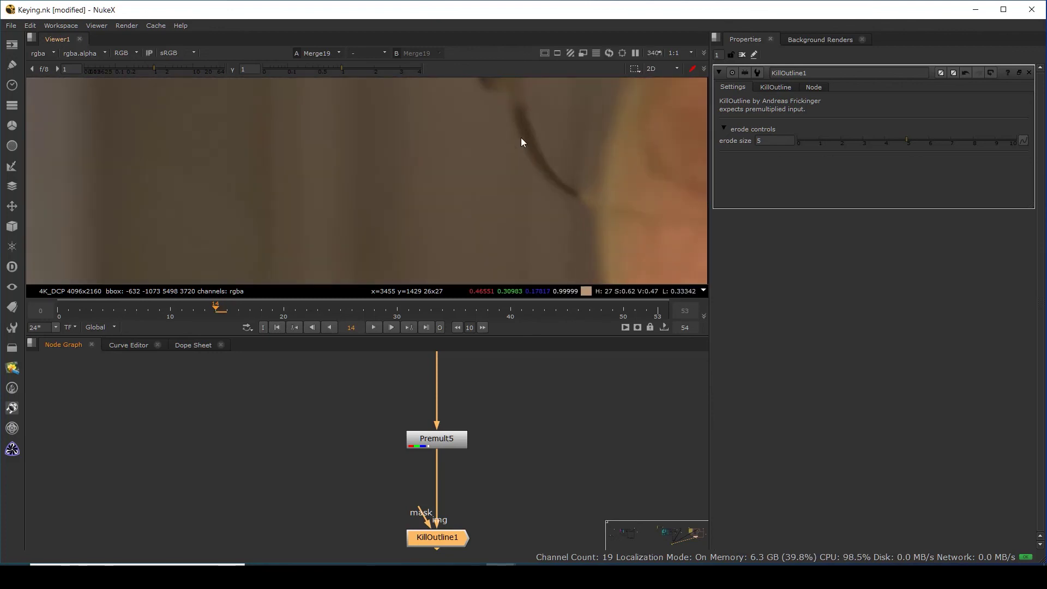
scroll(564, 199, "down", 2)
key("d")
key("d")
key("d")
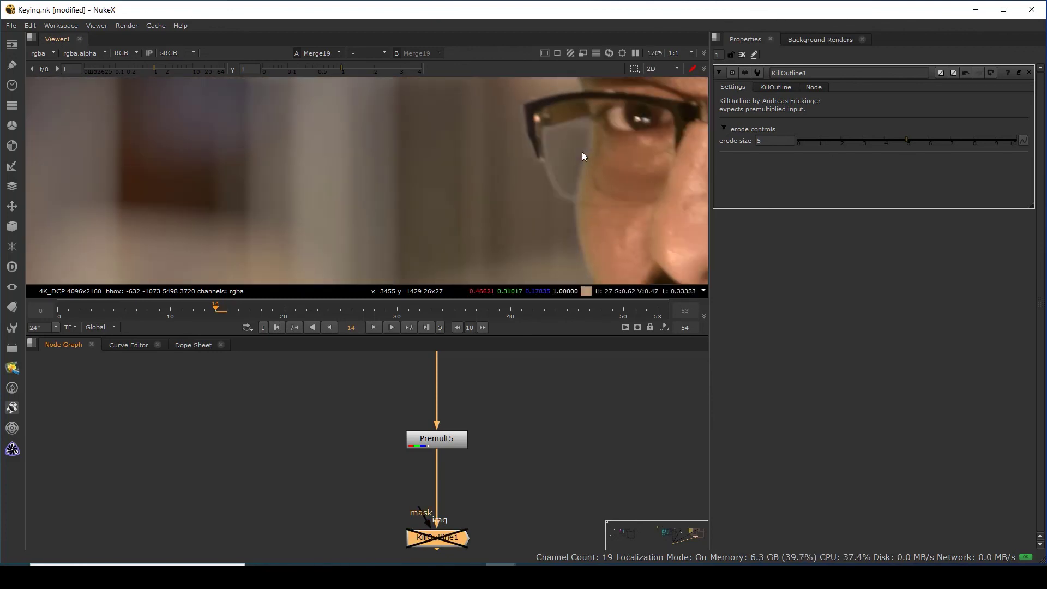
Compare the forehead and hair edge with and without KillOutline, leaving the node disabled.
scroll(581, 152, "down", 3)
key("d")
key("d")
scroll(593, 175, "up", 4)
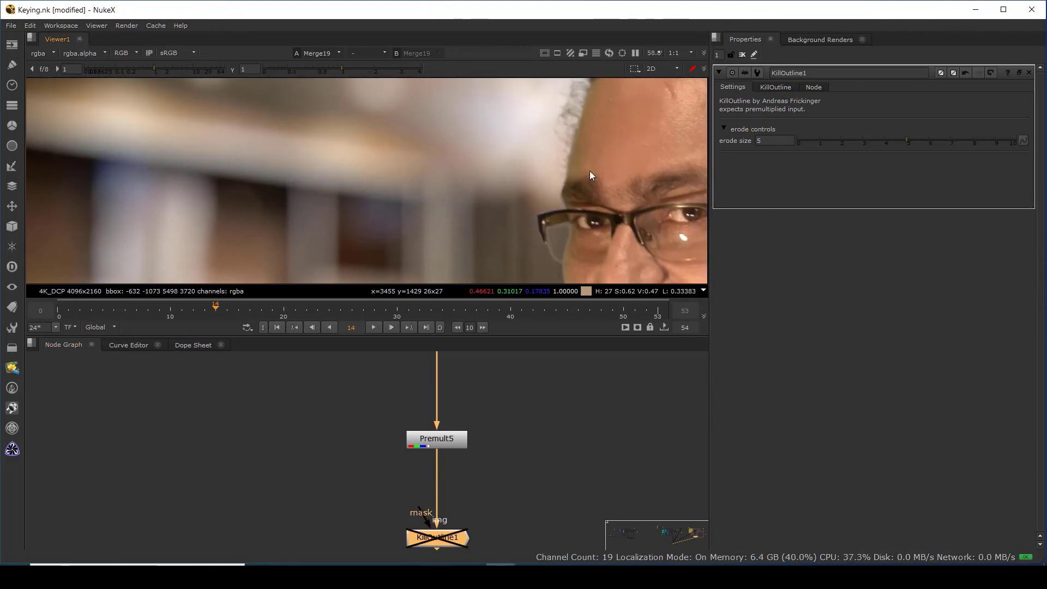
key("d")
key("d")
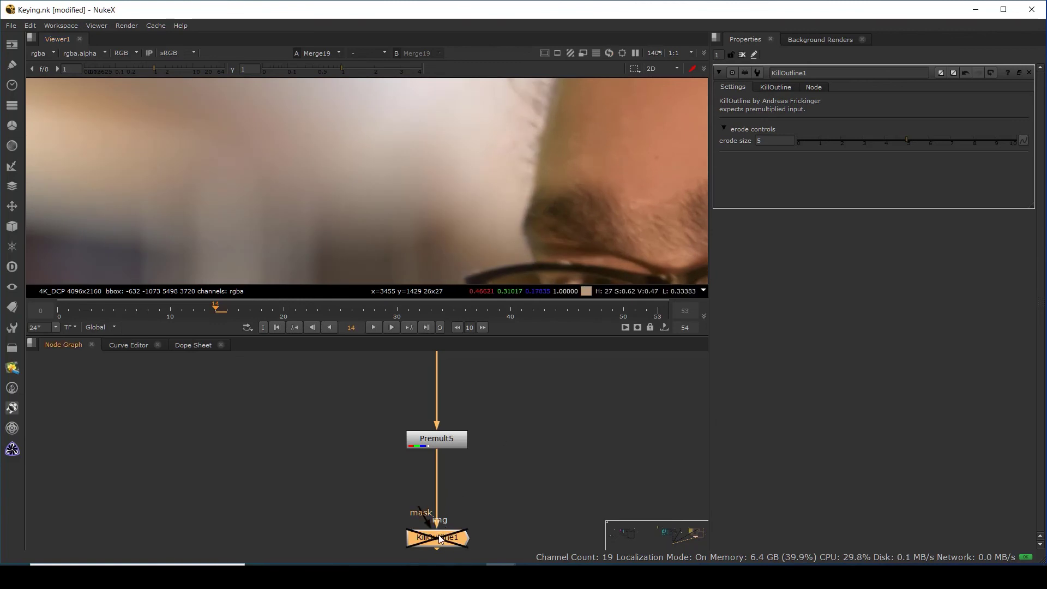
Delete the KillOutline node and check the beard and collar in the composite without it.
key("Delete")
key("f")
scroll(495, 219, "up", 5)
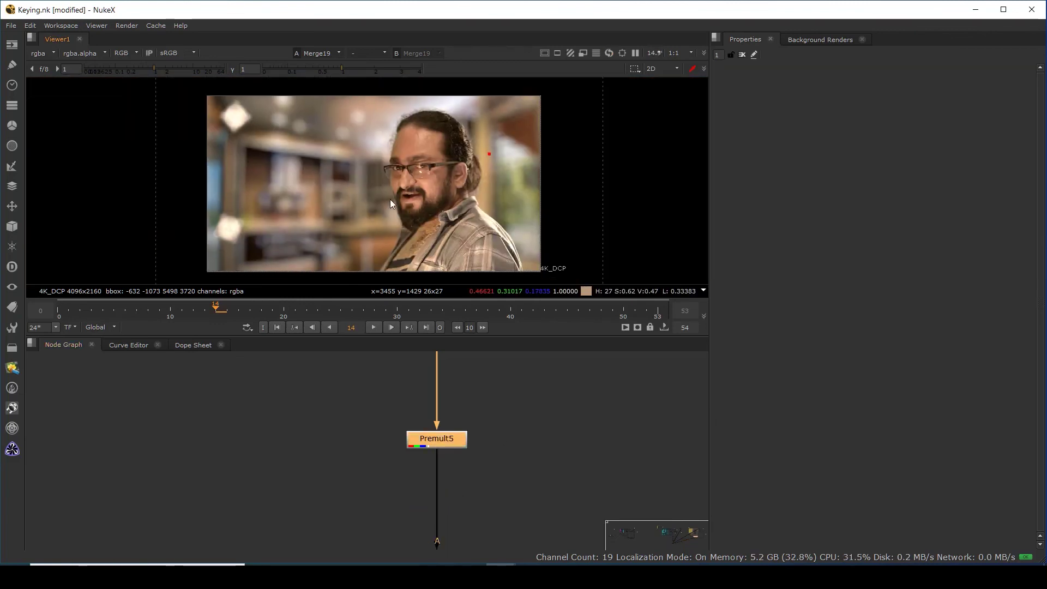
middle_click_drag(433, 210, 437, 149)
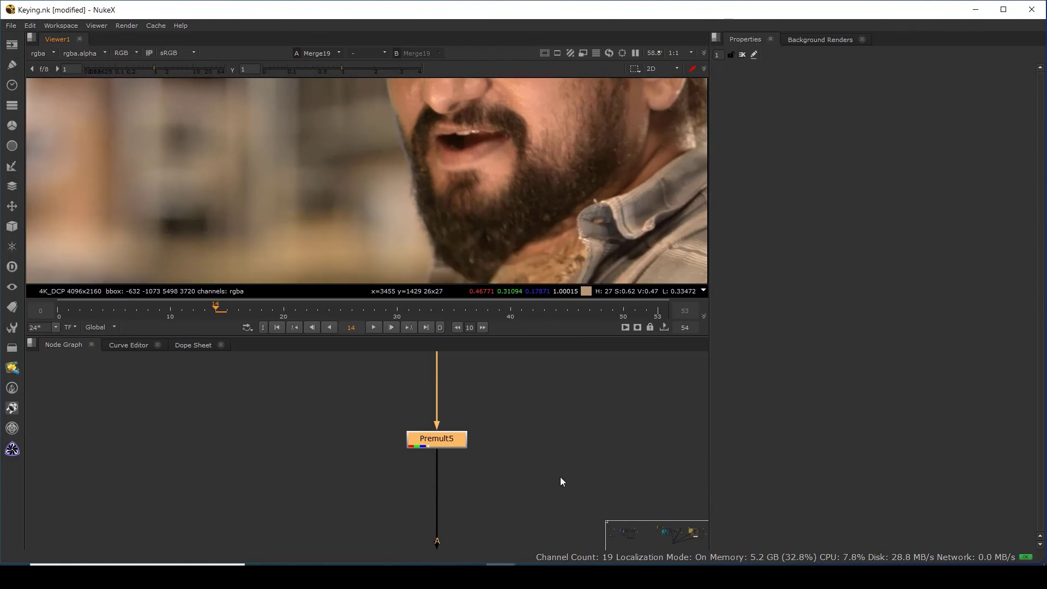
Move the plus Merge and Saturation pair up close beneath the Keylight and difference Merge.
scroll(557, 468, "down", 8)
scroll(555, 387, "up", 1)
middle_click_drag(555, 387, 468, 549)
middle_click_drag(530, 453, 486, 443)
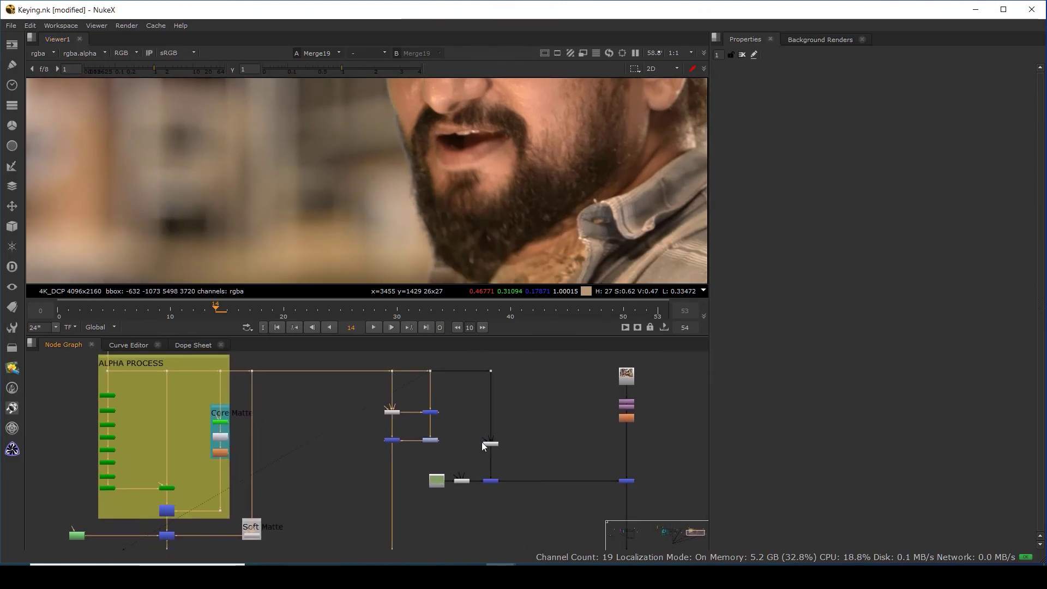
scroll(486, 443, "up", 1)
left_click_drag(344, 428, 423, 428)
scroll(506, 457, "down", 2)
scroll(545, 470, "up", 3)
middle_click_drag(539, 470, 534, 427)
scroll(532, 433, "up", 2)
scroll(421, 443, "down", 4)
scroll(410, 456, "down", 3)
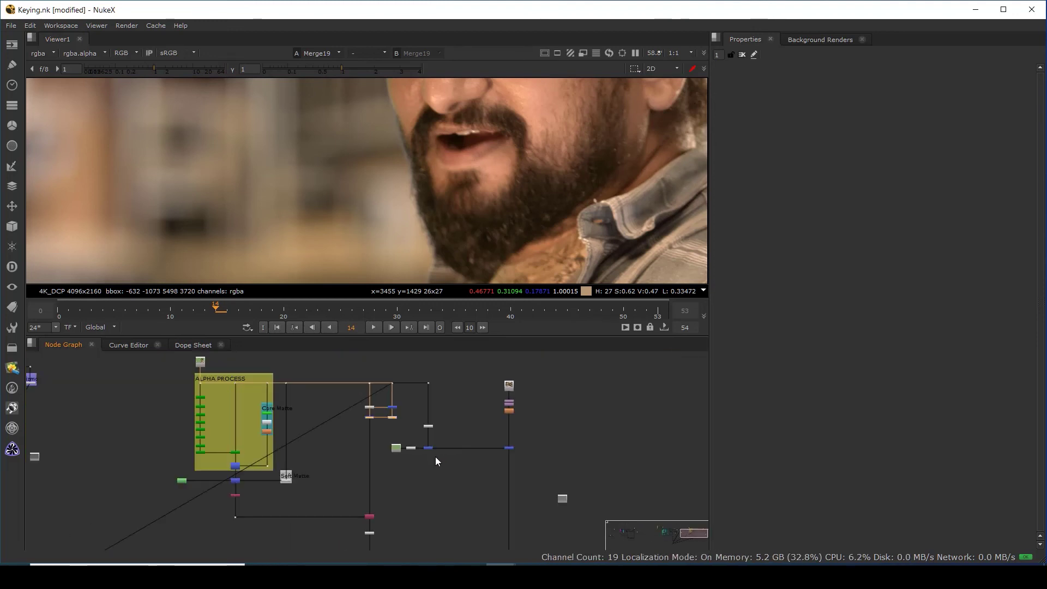
Move the four-node Keylight and Saturation group down its branch and place the Constant above its Keylight beside the divide Merge.
scroll(427, 479, "up", 5)
scroll(421, 444, "down", 4)
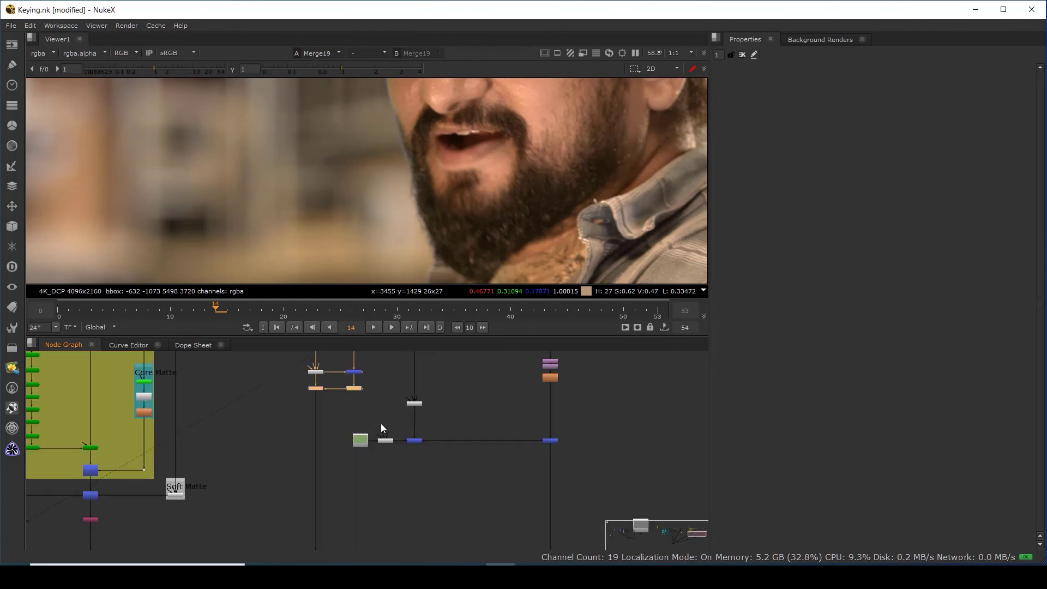
scroll(406, 426, "up", 1)
left_click_drag(391, 384, 496, 466)
scroll(356, 446, "up", 3)
left_click_drag(333, 461, 397, 512)
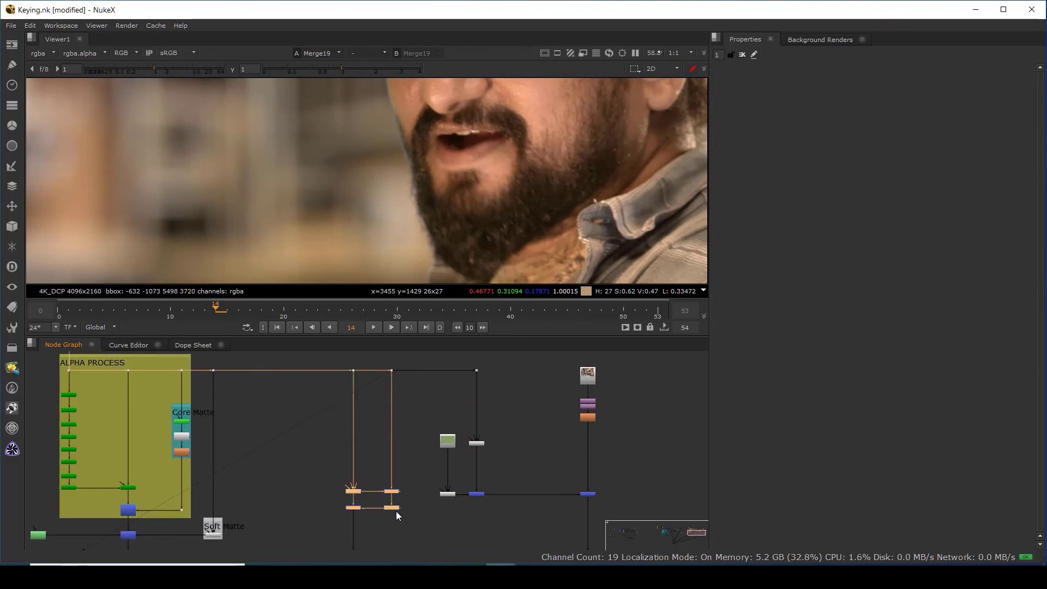
Look over the other keying setups in the script and view the whole Saturation3 output.
scroll(462, 457, "down", 5)
scroll(417, 453, "up", 6)
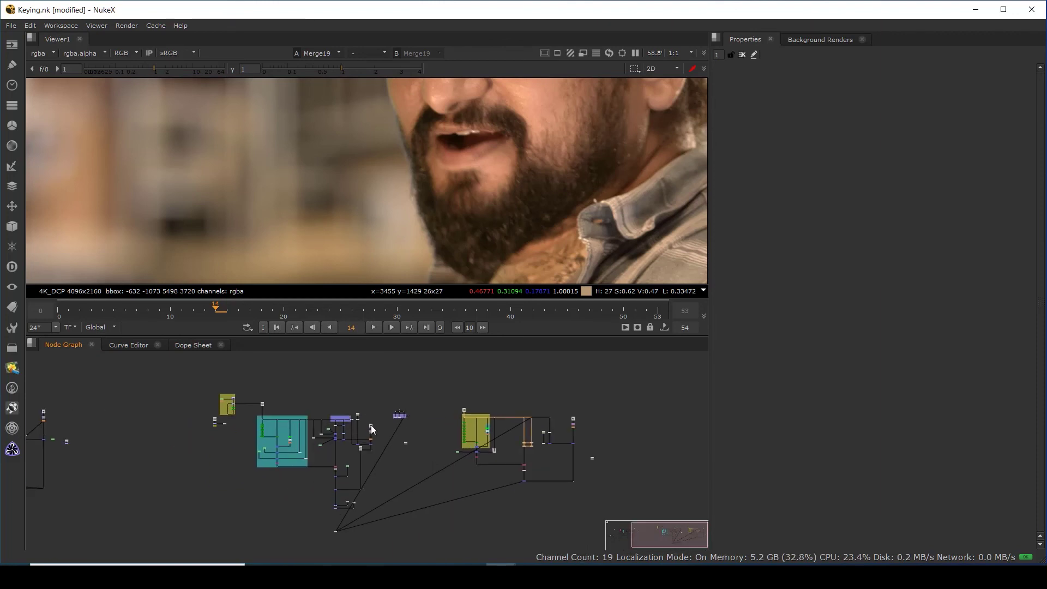
scroll(357, 437, "up", 2)
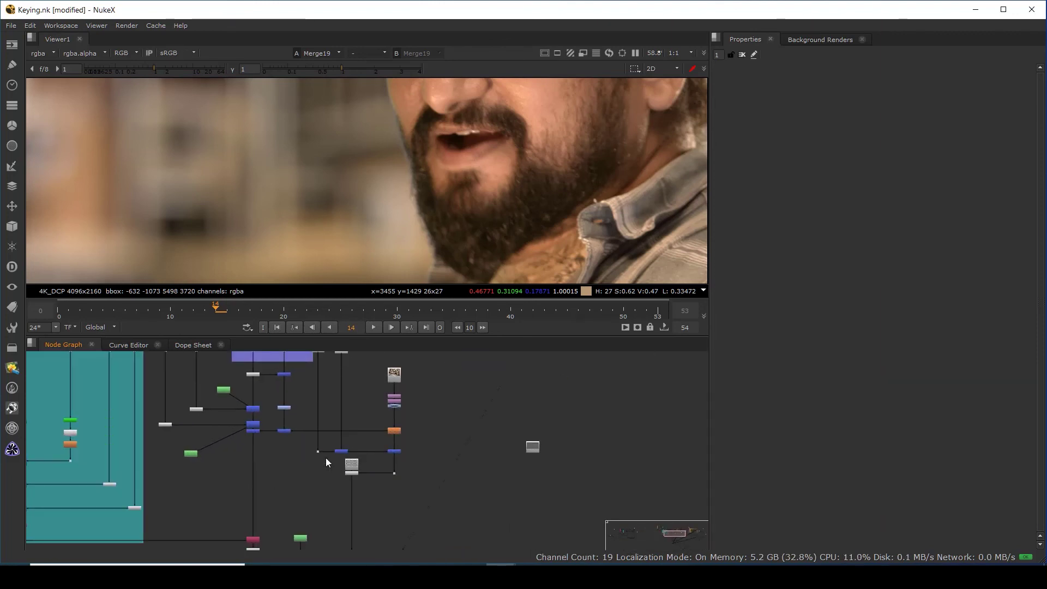
scroll(329, 461, "down", 2)
scroll(333, 461, "up", 2)
middle_click_drag(620, 503, 437, 499)
middle_click_drag(556, 489, 479, 492)
scroll(490, 446, "up", 6)
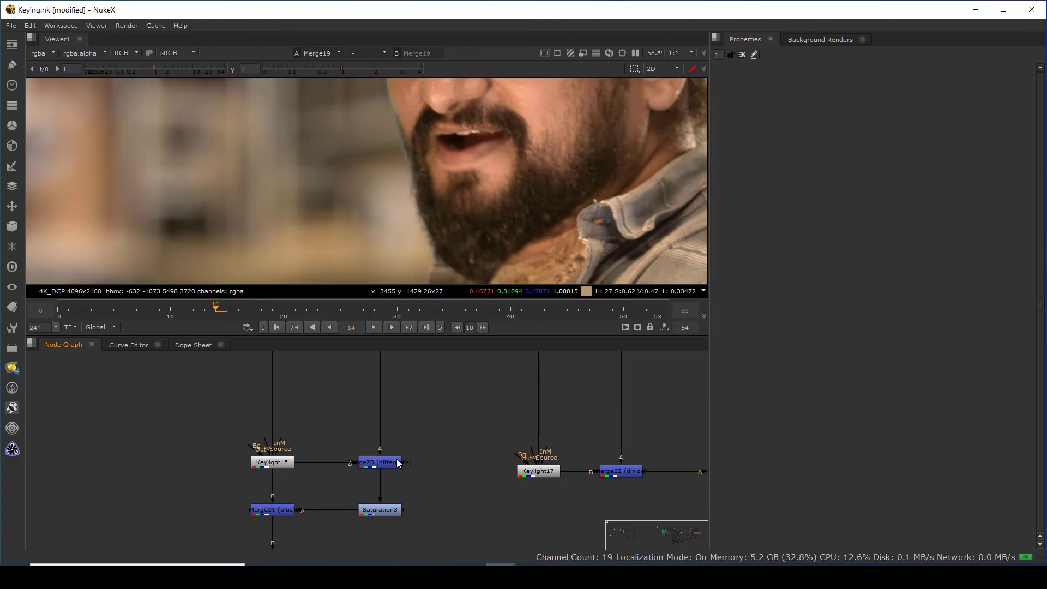
left_click(380, 480)
key("1")
key("f")
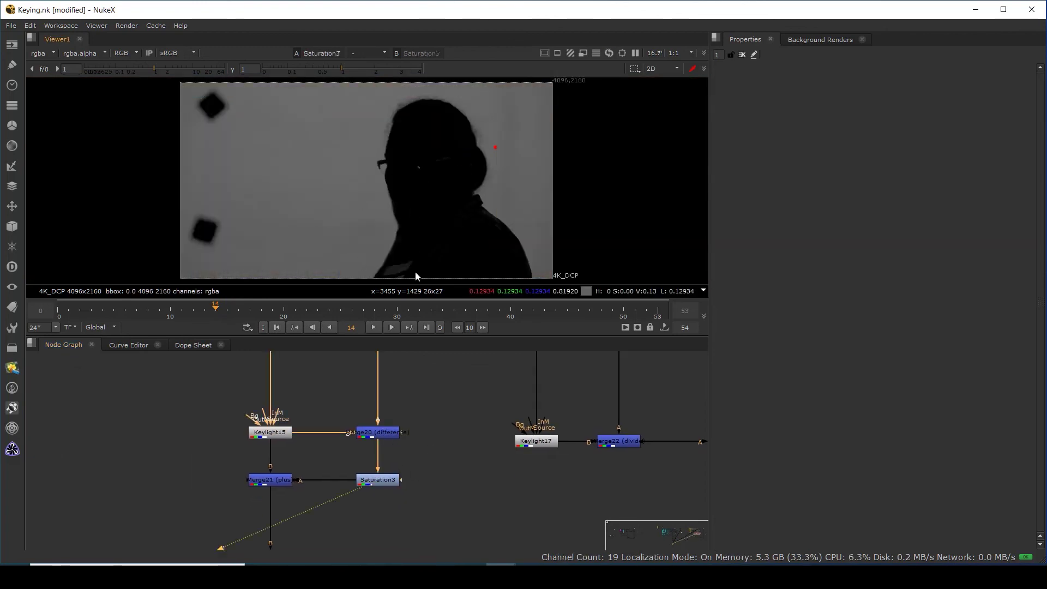
Space the Keylight and difference Merge pair above the plus Merge and Saturation pair, and move the divide/multiply row down to free space.
left_click_drag(205, 404, 442, 447)
left_click_drag(382, 434, 382, 383)
scroll(543, 500, "down", 5)
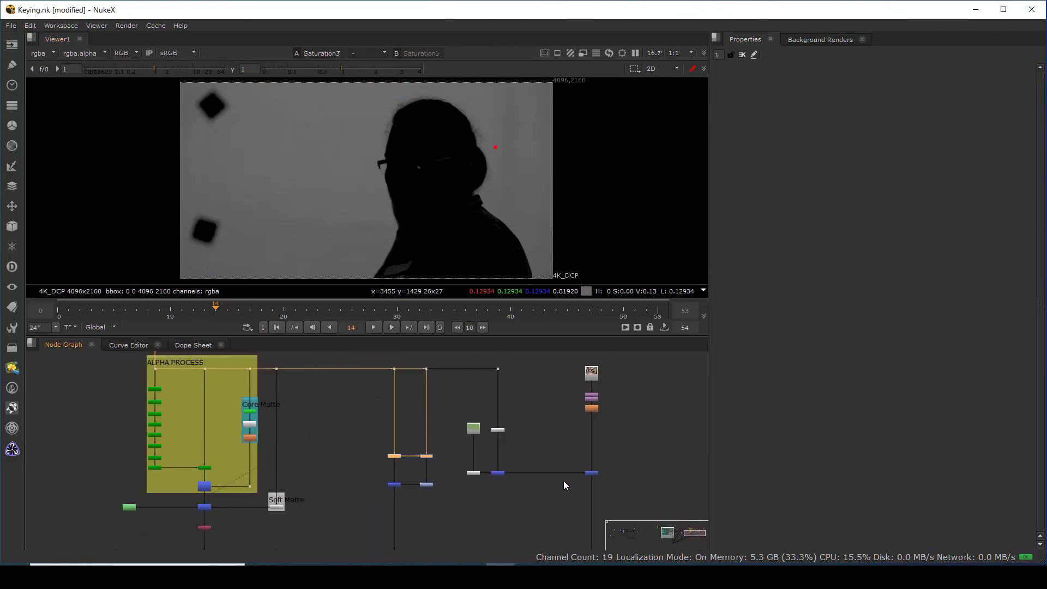
scroll(564, 480, "down", 1)
left_click_drag(469, 461, 590, 505)
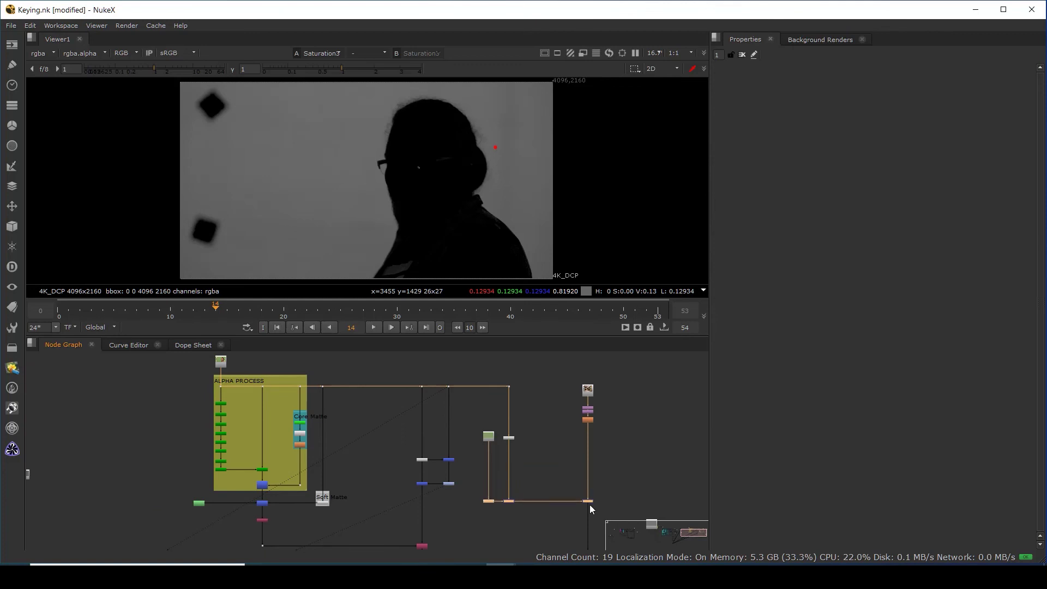
scroll(491, 439, "up", 2)
left_click_drag(494, 443, 497, 518)
left_click_drag(349, 454, 436, 483)
Add a Merge node below Saturation3, with Saturation3 as its B input and the defocused background as its A input.
left_click(482, 469)
key("m")
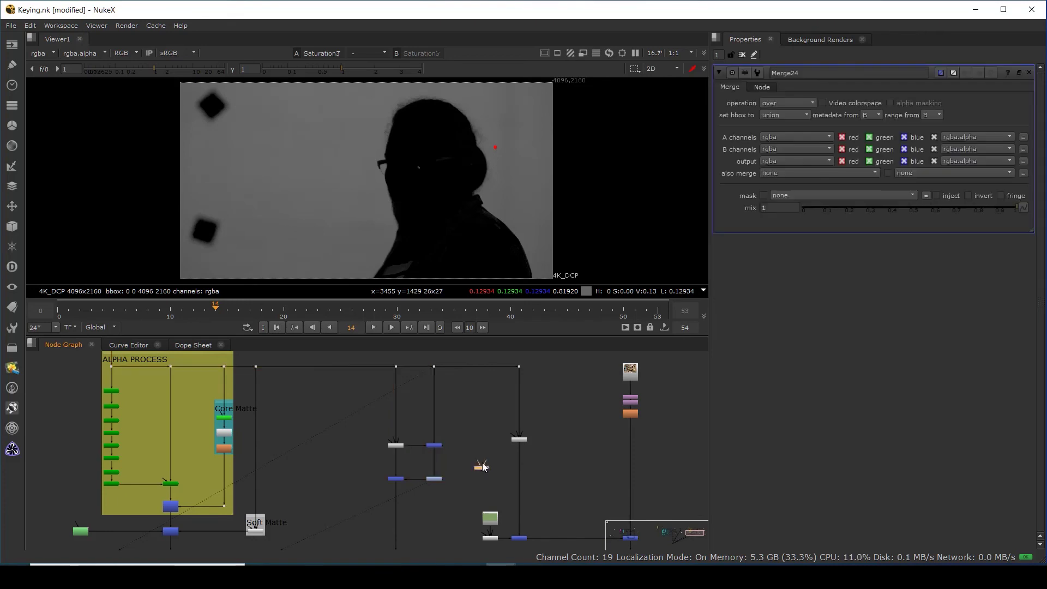
scroll(482, 470, "up", 2)
left_click(441, 512)
left_click_drag(444, 517, 662, 412)
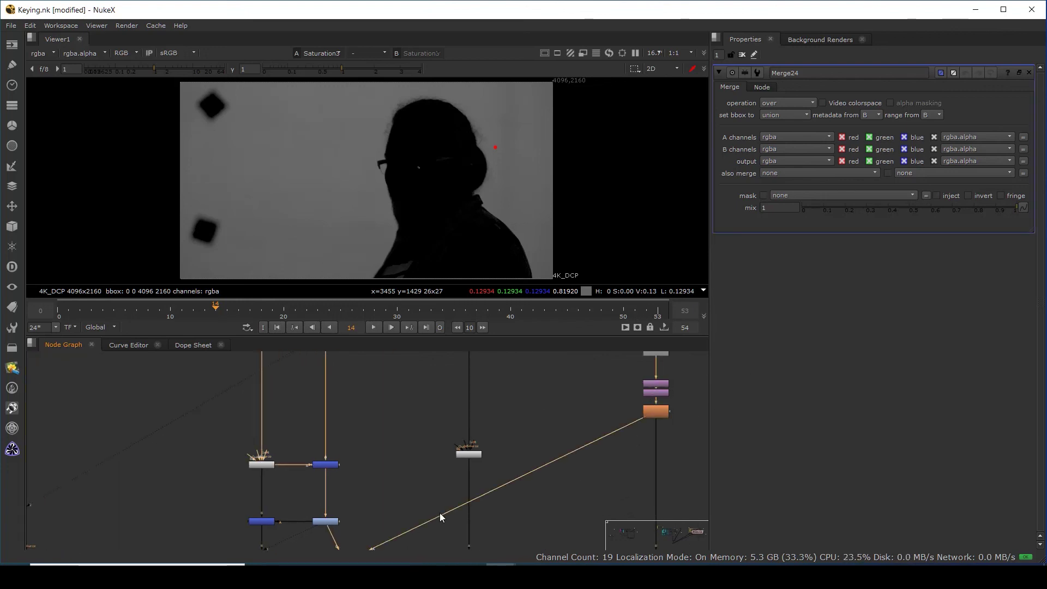
middle_click_drag(380, 544, 439, 480)
left_click_drag(404, 495, 391, 493)
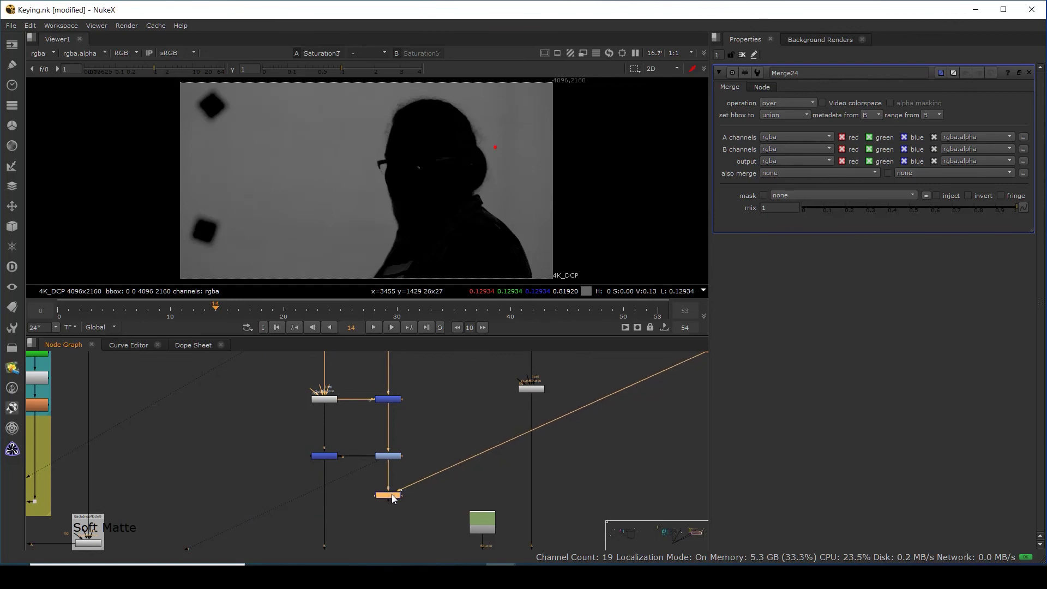
View the new Merge below Saturation3 and set its operation to multiply.
key("1")
left_click(787, 103)
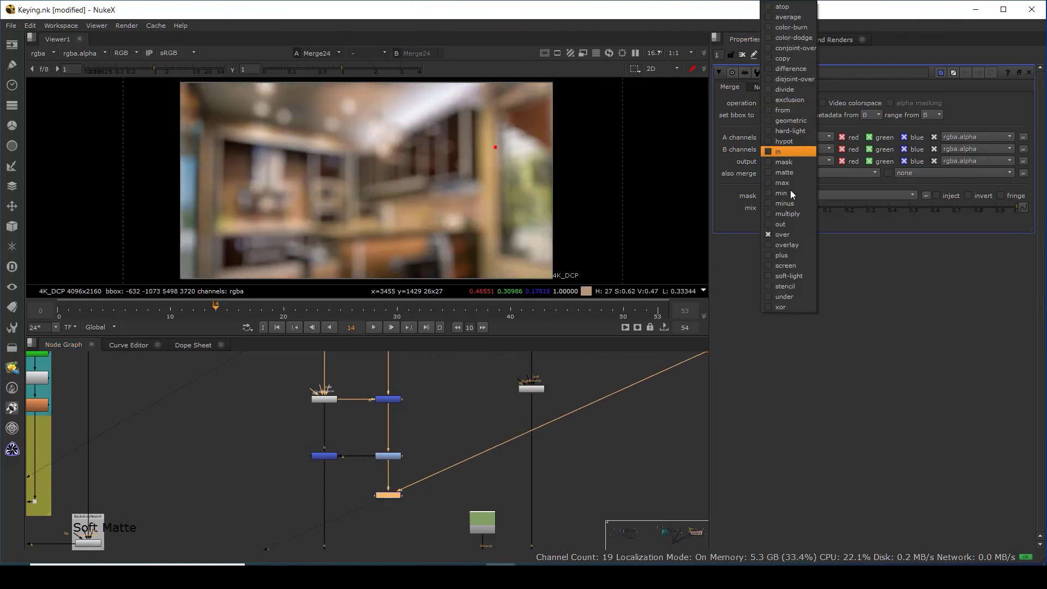
left_click(788, 215)
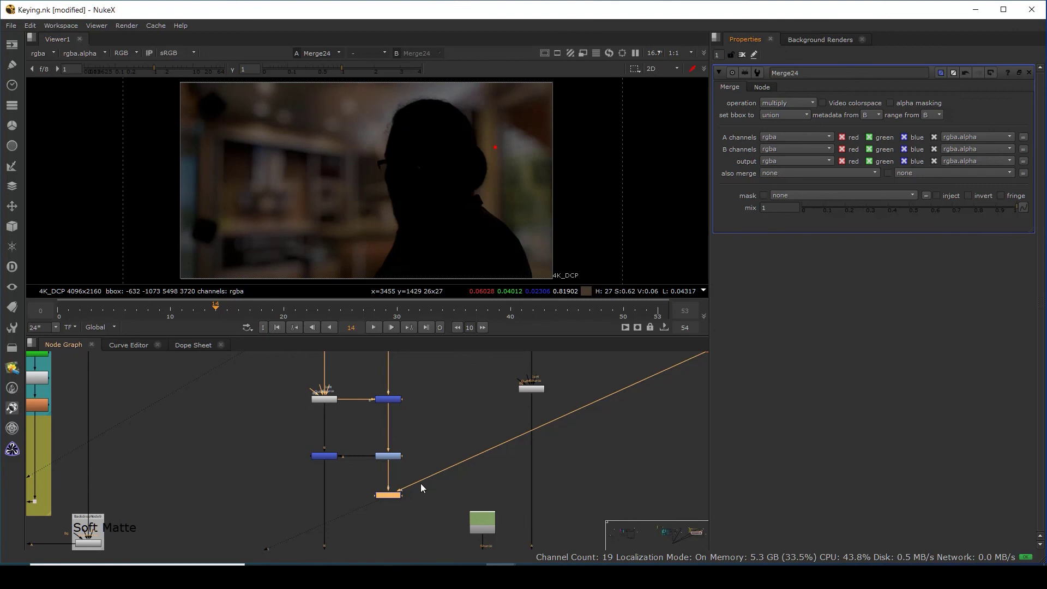
Compare the outputs of Saturation3, the defocused background and the multiply Merge.
scroll(423, 485, "down", 2)
left_click(397, 464)
key("1")
left_click(631, 386)
key("1")
left_click(399, 491)
key("1")
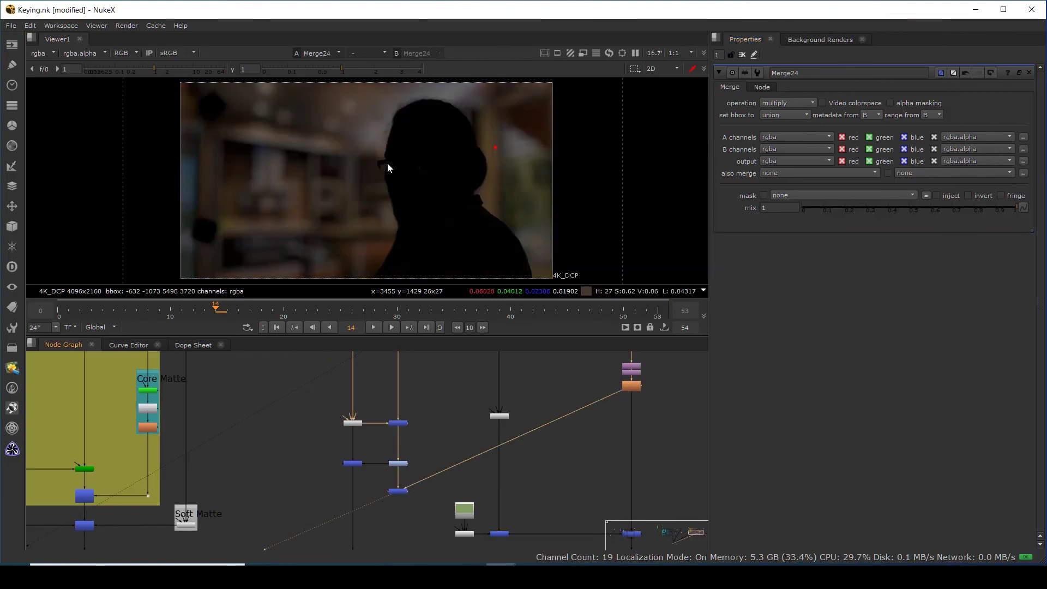
Align the plus Merge with the multiply Merge, feed its A input from the multiply Merge, and view the result.
scroll(362, 470, "up", 3)
left_click_drag(345, 463, 344, 526)
middle_click_drag(414, 470, 402, 421)
left_click_drag(406, 421, 416, 467)
left_click_drag(341, 477, 337, 465)
key("1")
left_click(366, 416)
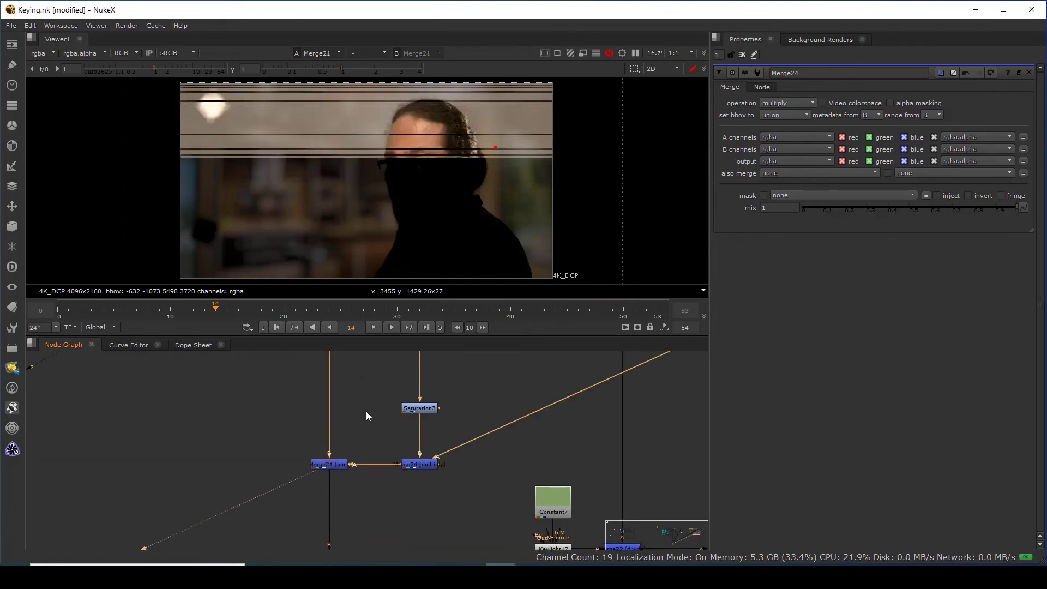
scroll(388, 217, "up", 3)
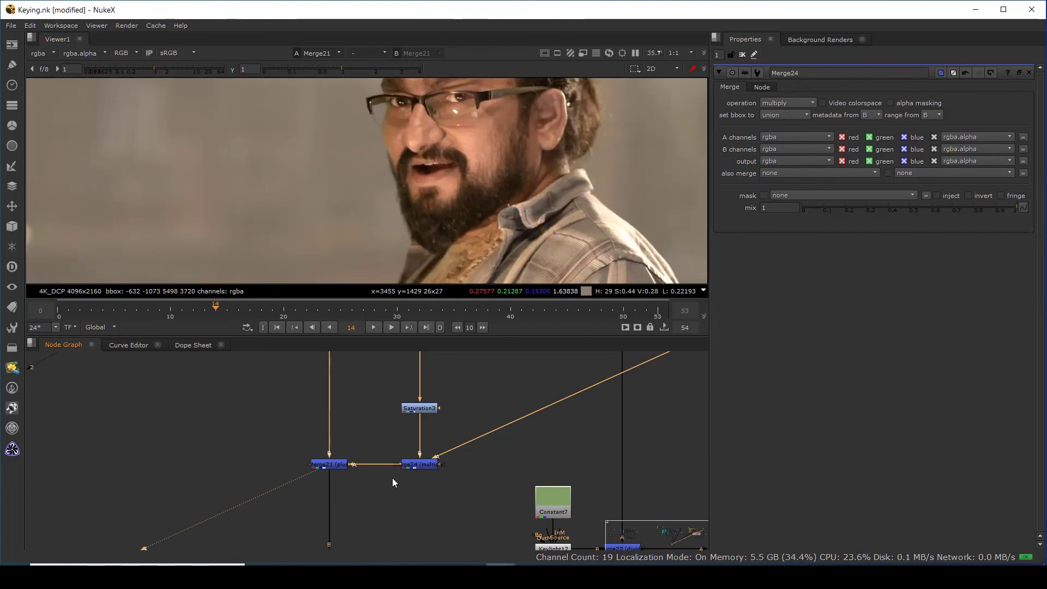
View the final Merge to check the full composite with the background-multiplied spill added.
scroll(402, 513, "down", 8)
middle_click_drag(402, 515, 434, 422)
scroll(389, 488, "up", 3)
left_click_drag(408, 458, 453, 421)
key("1")
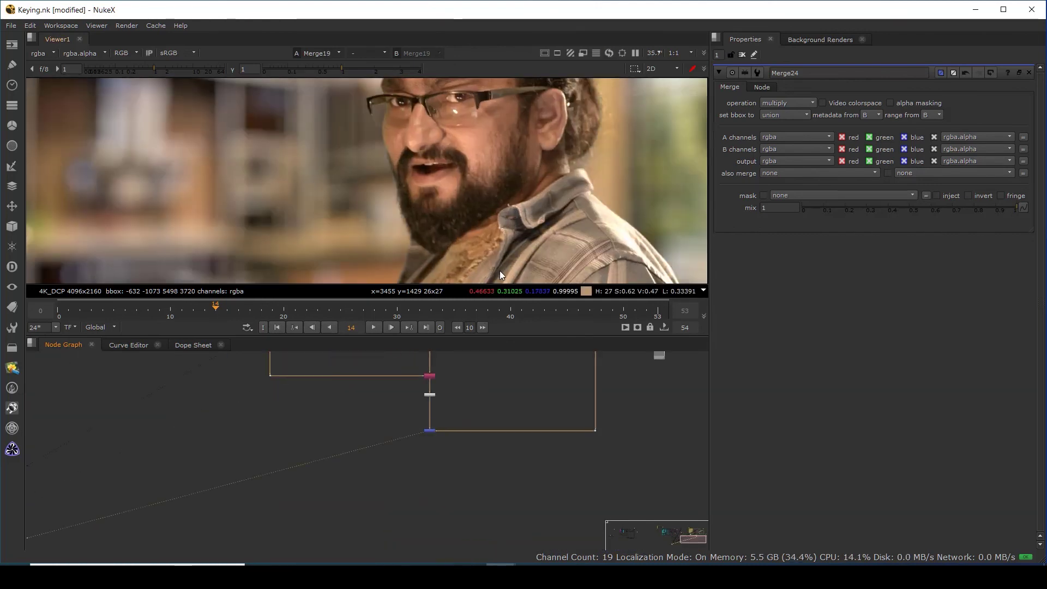
Compare the beard edge with the plus Merge's A input fed from Saturation3 and from the multiply Merge, ending on Saturation3.
middle_click_drag(472, 398, 435, 507)
scroll(415, 499, "up", 6)
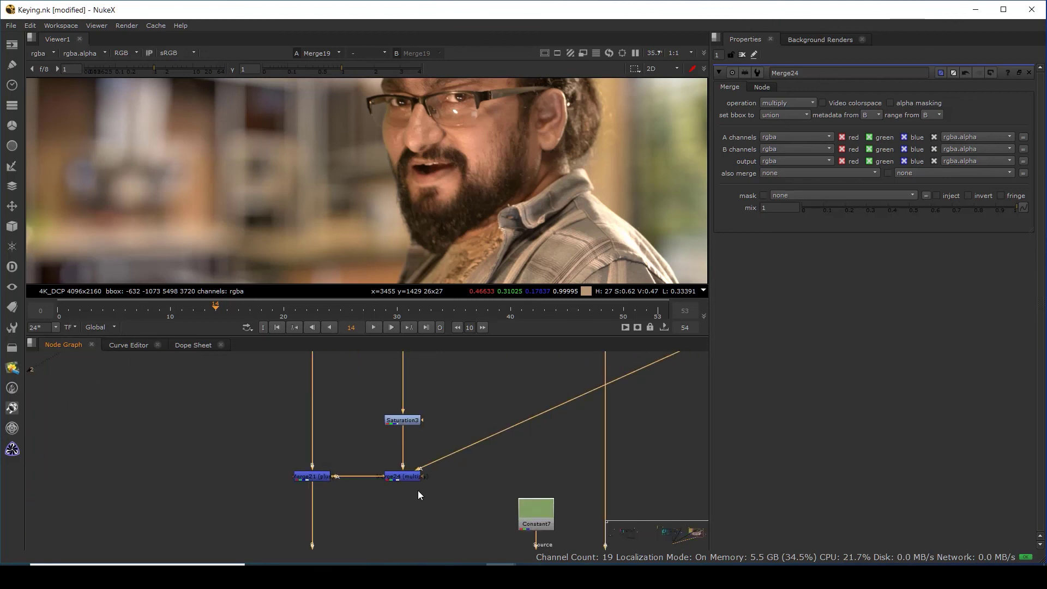
scroll(418, 489, "up", 1)
left_click_drag(382, 480, 392, 409)
scroll(436, 180, "up", 3)
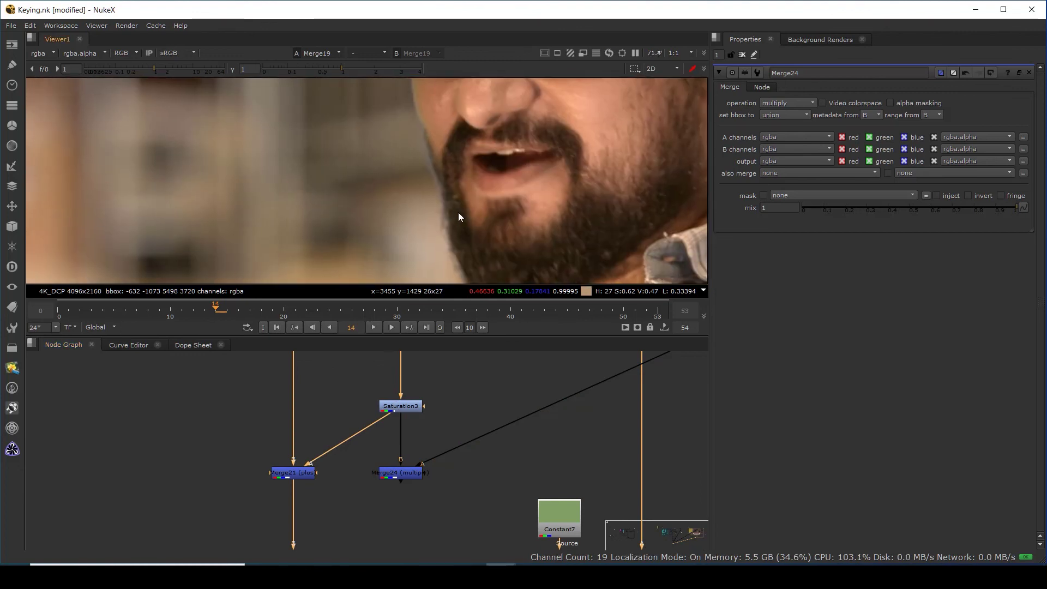
scroll(447, 181, "up", 1)
left_click_drag(388, 416, 400, 473)
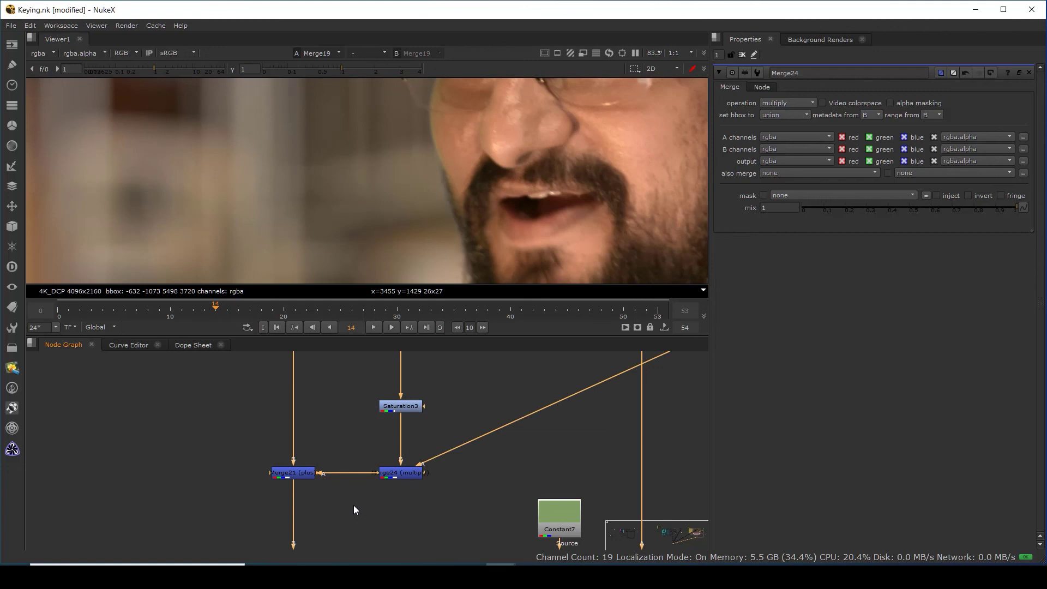
left_click_drag(374, 472, 396, 411)
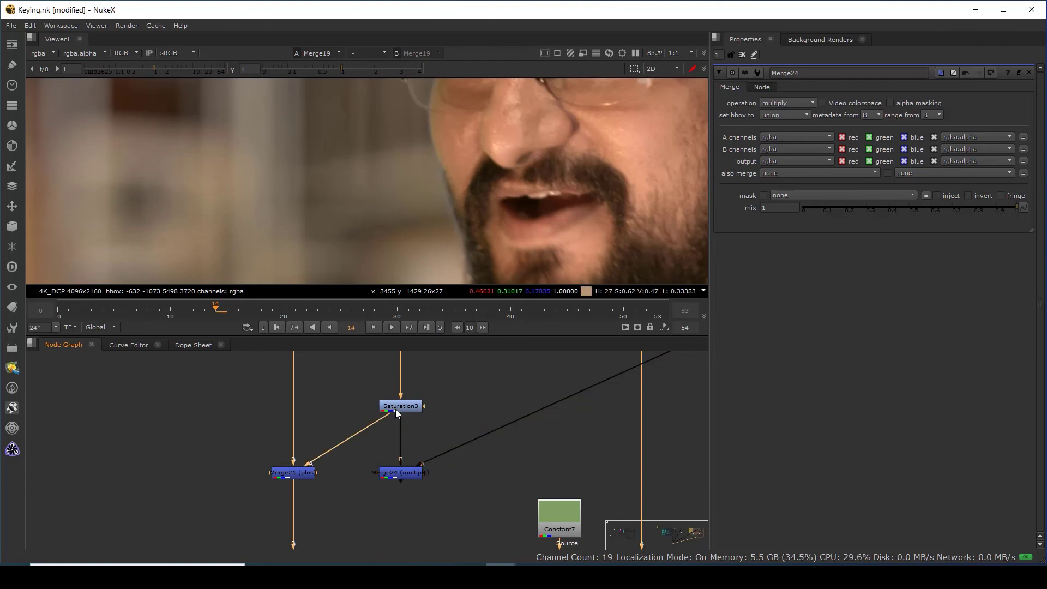
Feed the plus Merge's A input from the multiply Merge again and check the beard edge in the composite.
left_click_drag(388, 416, 380, 509)
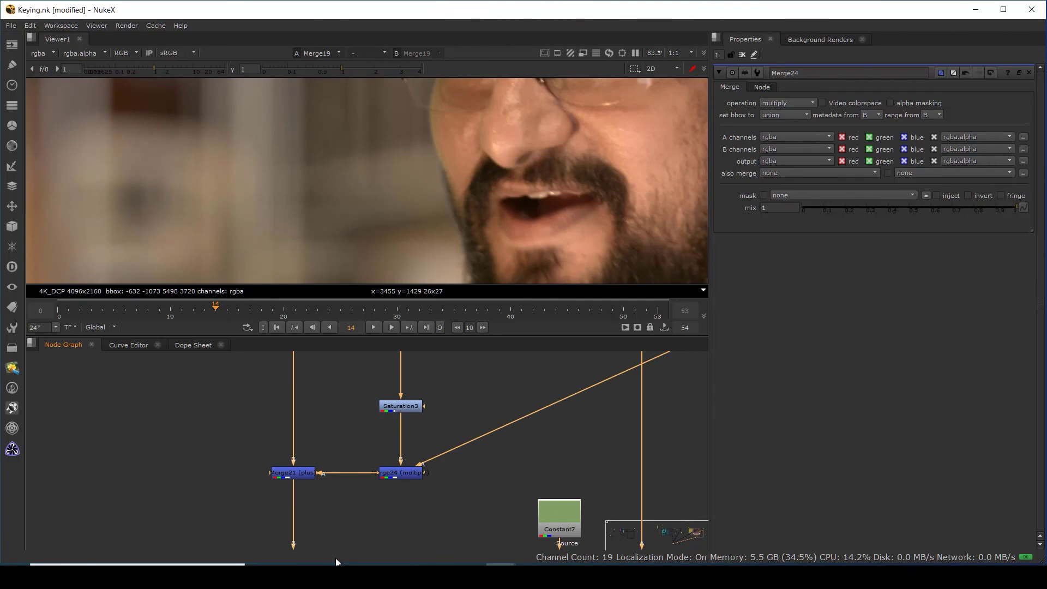
left_click_drag(321, 472, 395, 478)
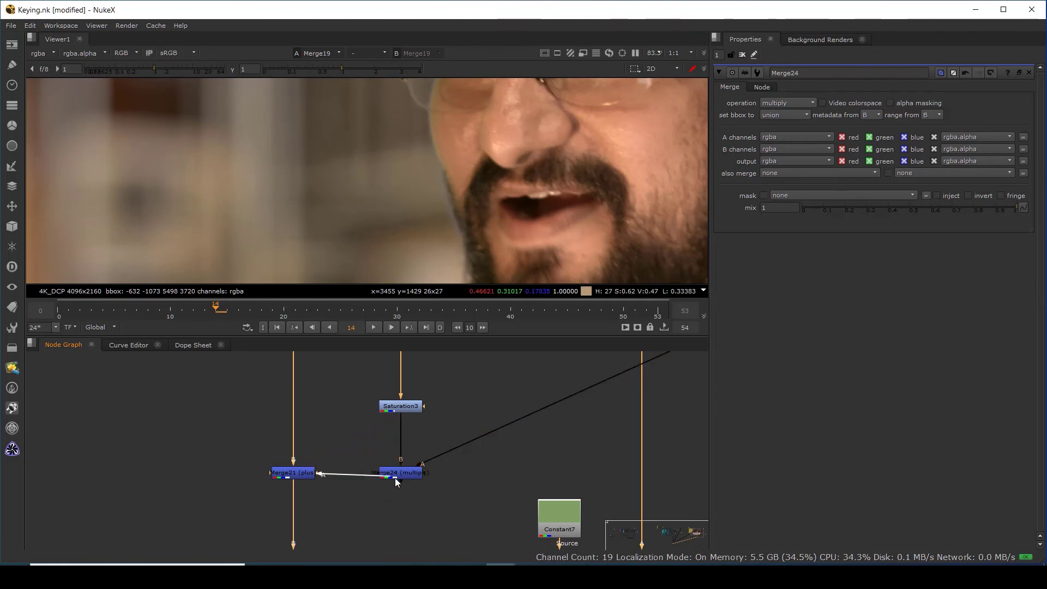
scroll(459, 233, "down", 4)
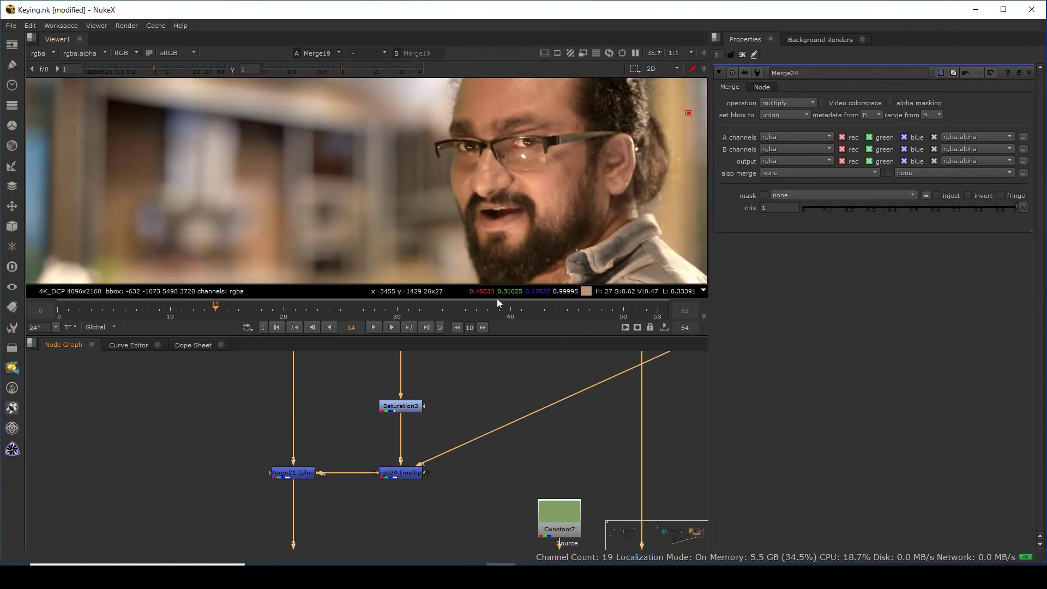
scroll(493, 208, "down", 3)
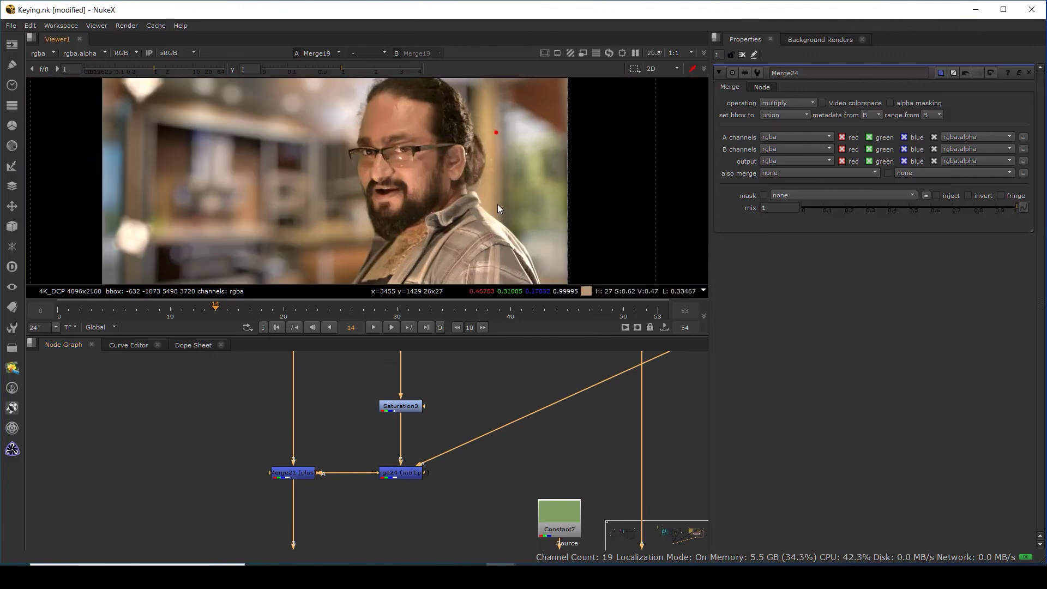
scroll(468, 214, "up", 6)
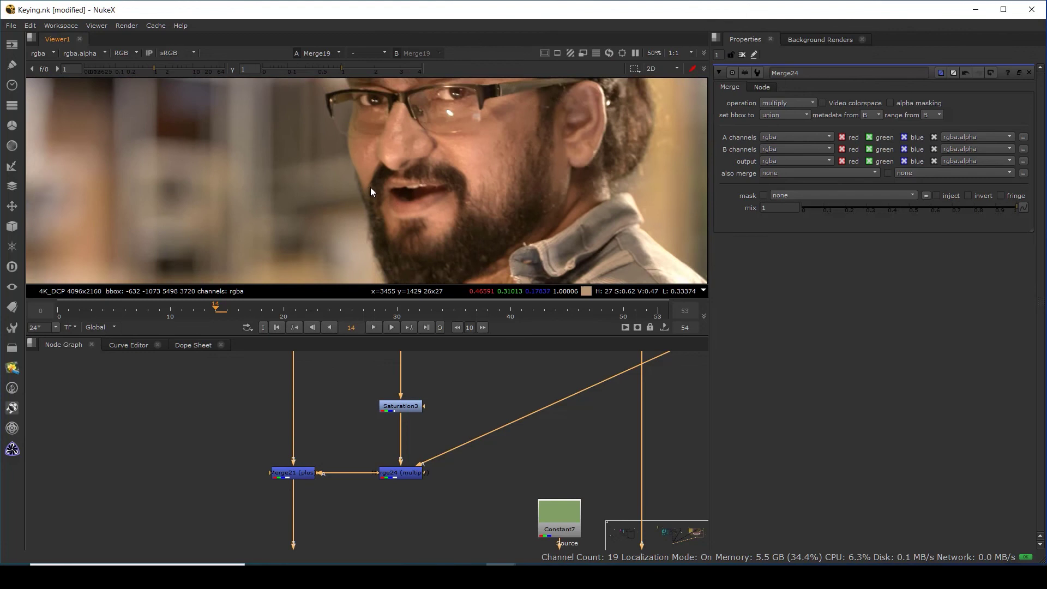
Route the multiply Merge's A input through a Dot on the defocused background's pipe, level with the multiply Merge.
scroll(574, 430, "down", 4)
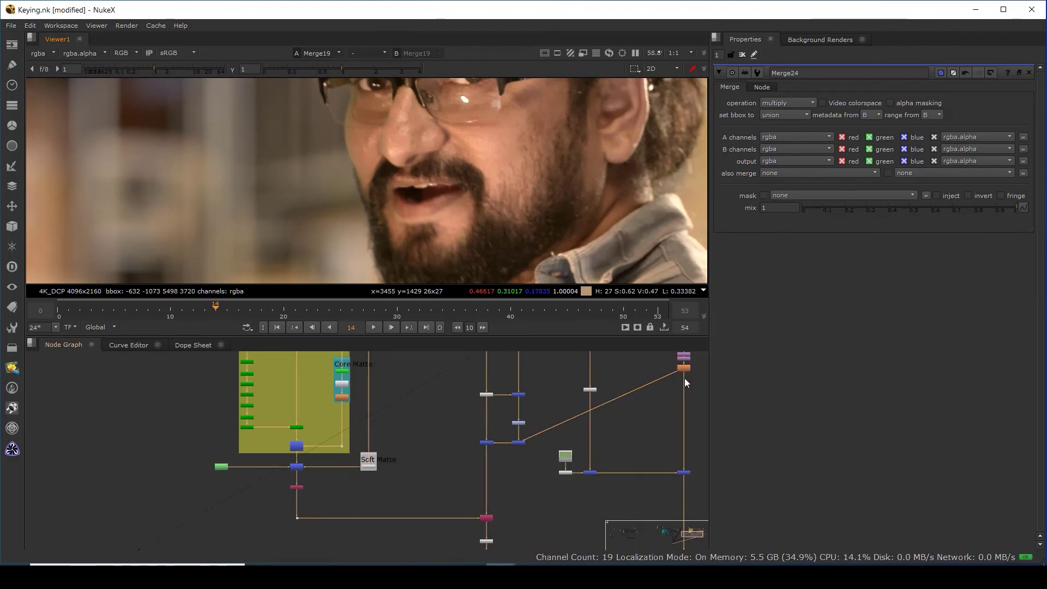
left_click(666, 407)
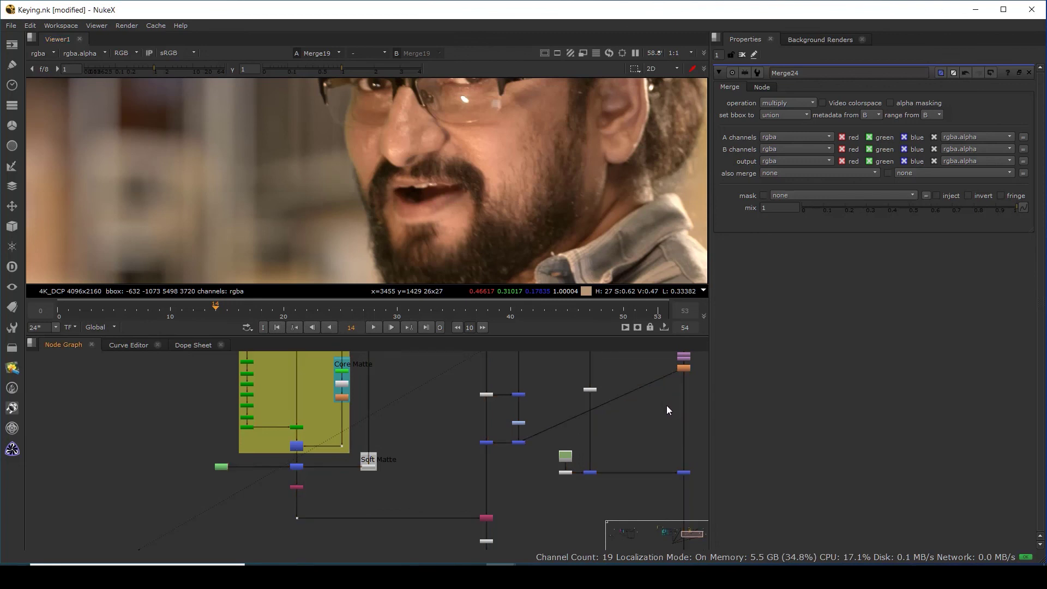
scroll(664, 410, "up", 2)
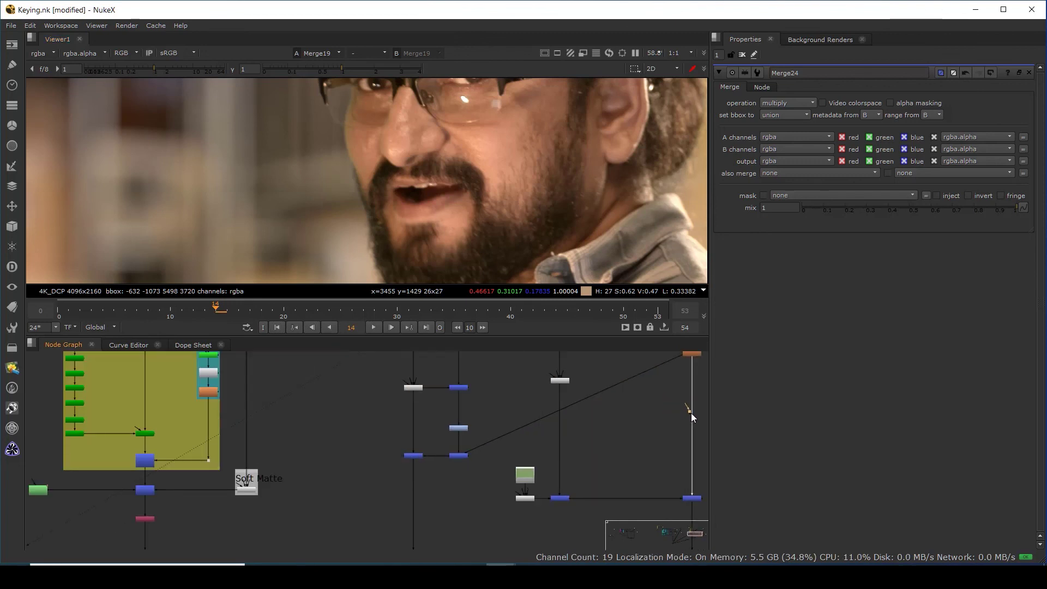
left_click_drag(681, 362, 692, 458)
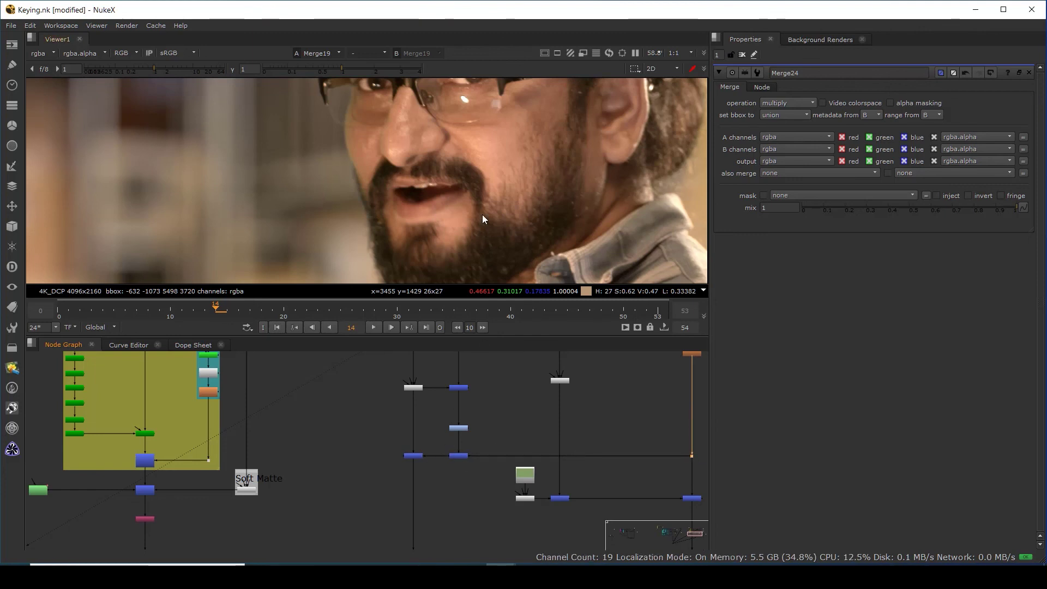
scroll(494, 196, "down", 2)
scroll(492, 200, "down", 2)
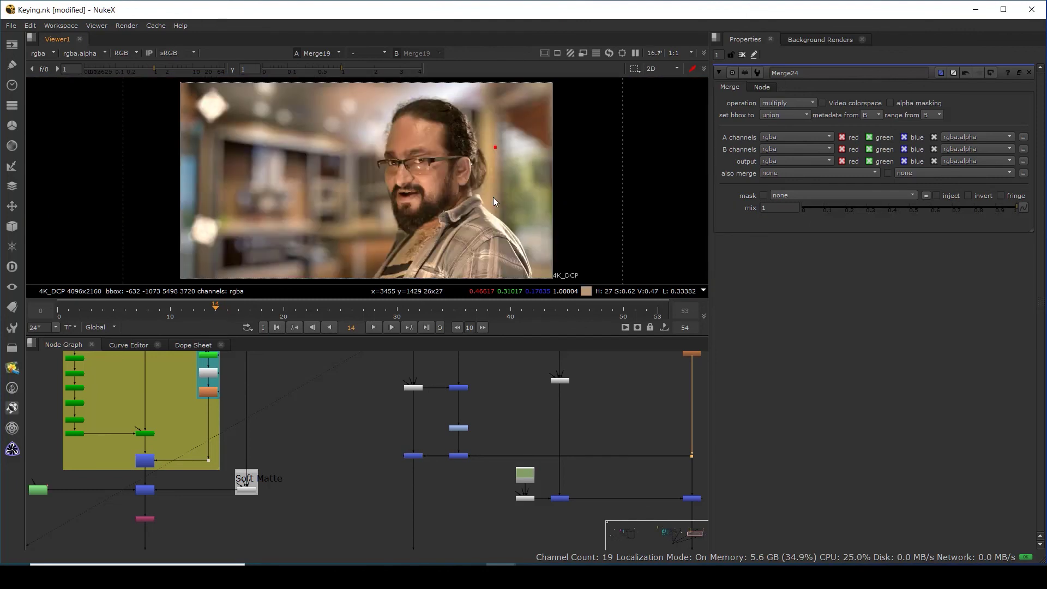
scroll(459, 207, "down", 1)
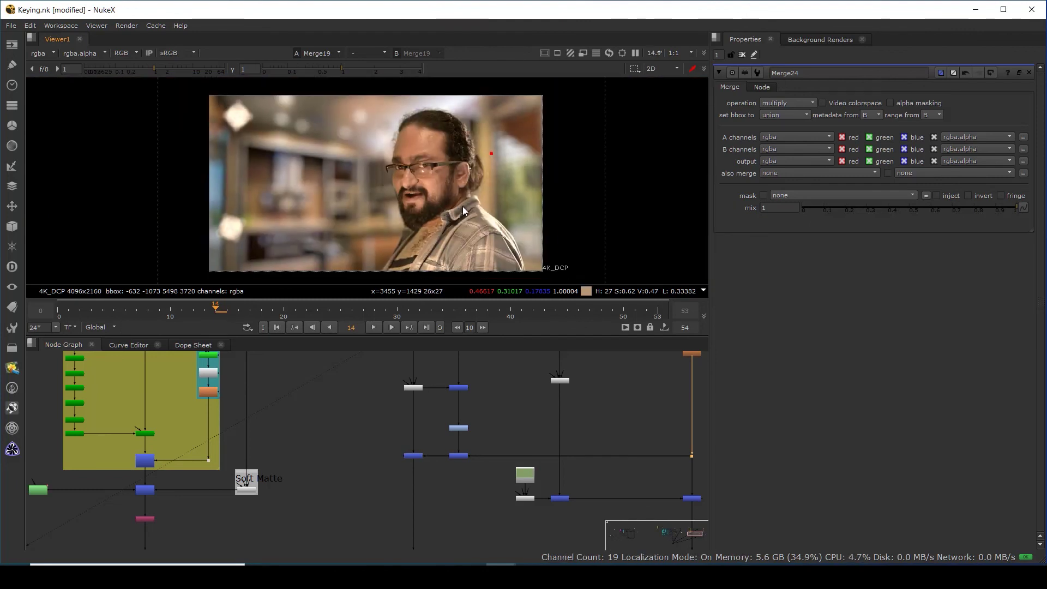
View the background Dot, the multiply Merge and the plus Merge in turn to compare their outputs.
scroll(453, 441, "up", 3)
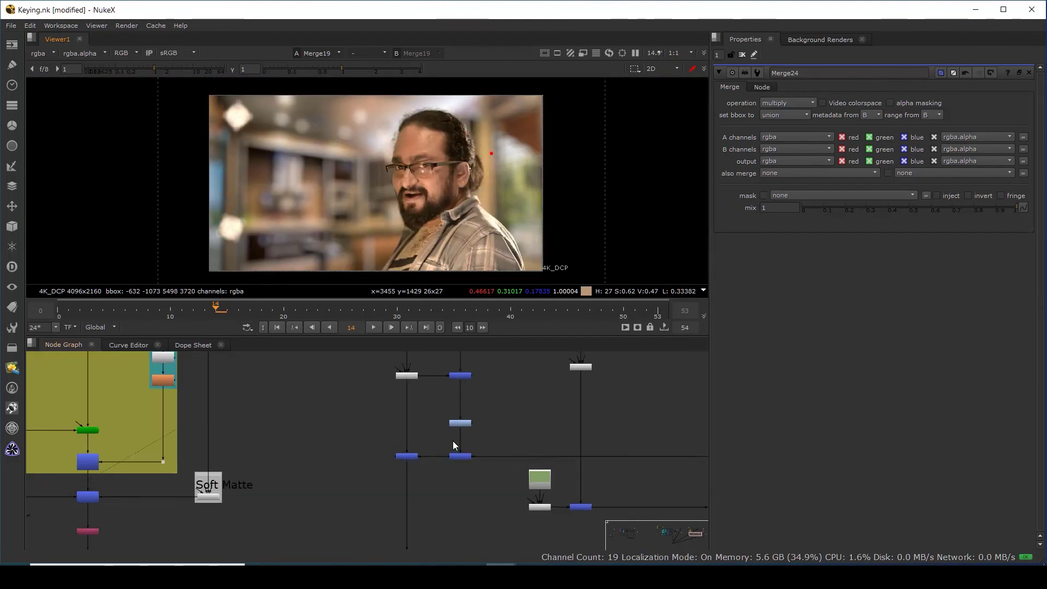
scroll(396, 194, "up", 4)
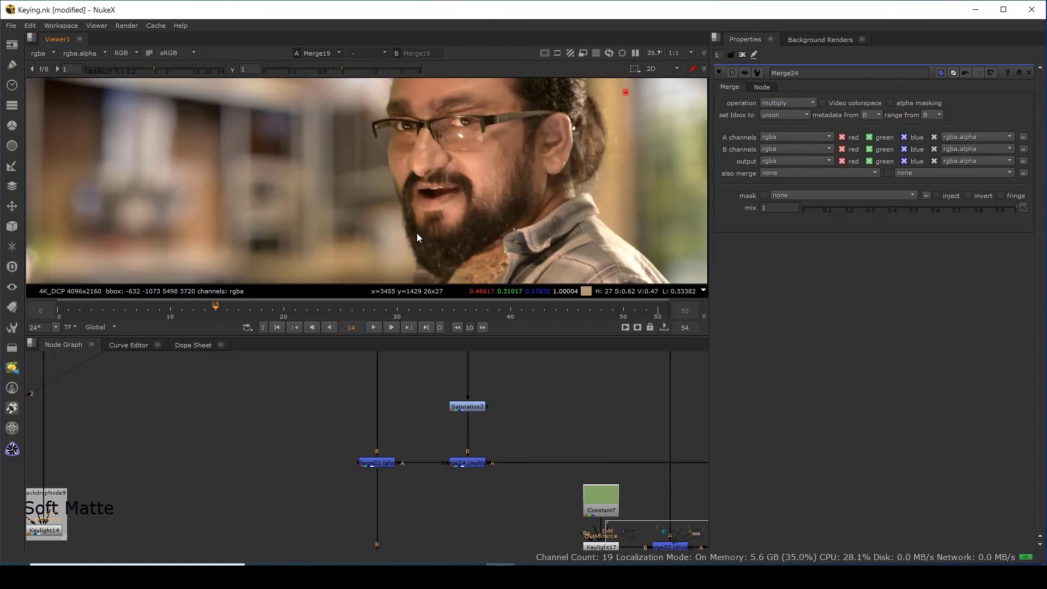
scroll(579, 438, "down", 3)
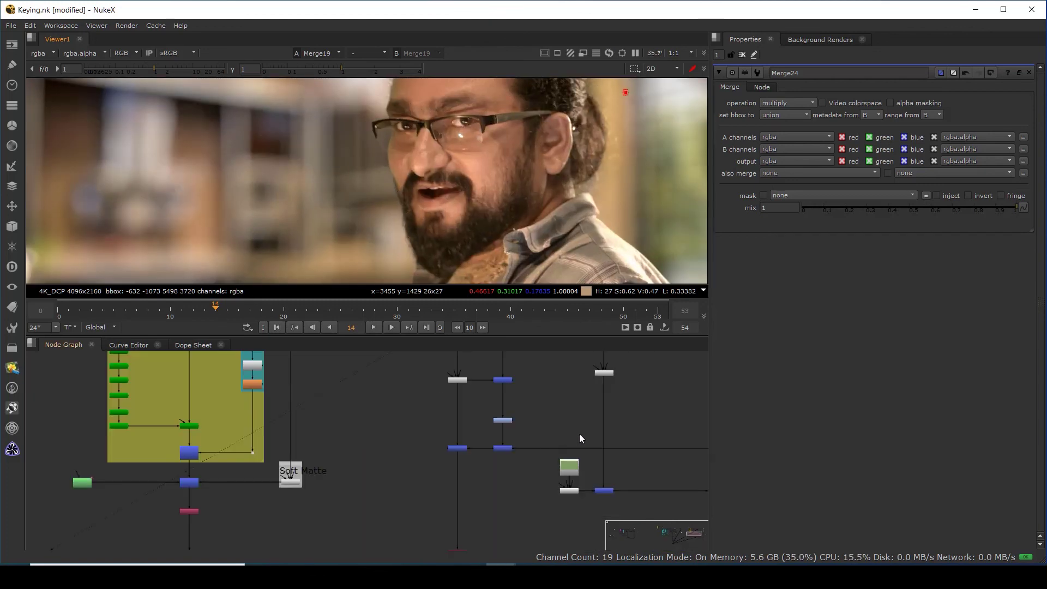
middle_click_drag(703, 453, 608, 448)
scroll(405, 420, "up", 3)
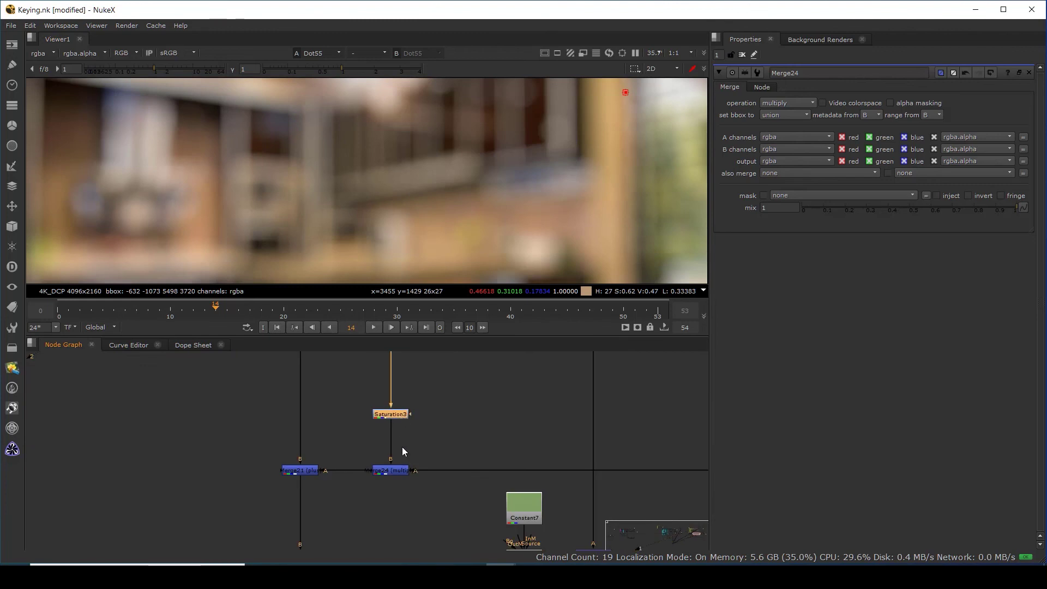
key("1")
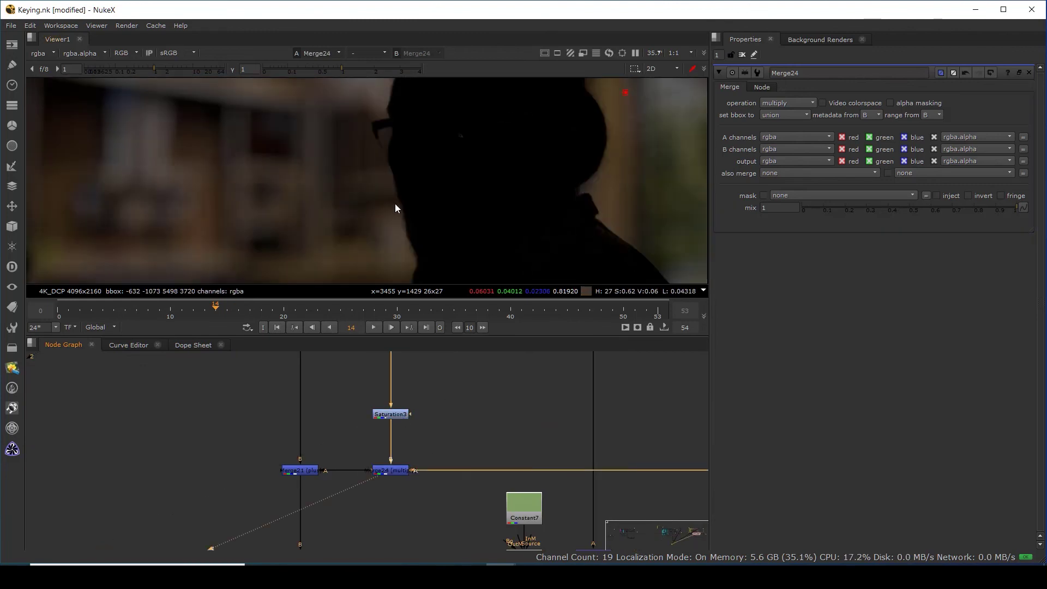
left_click(301, 470)
key("1")
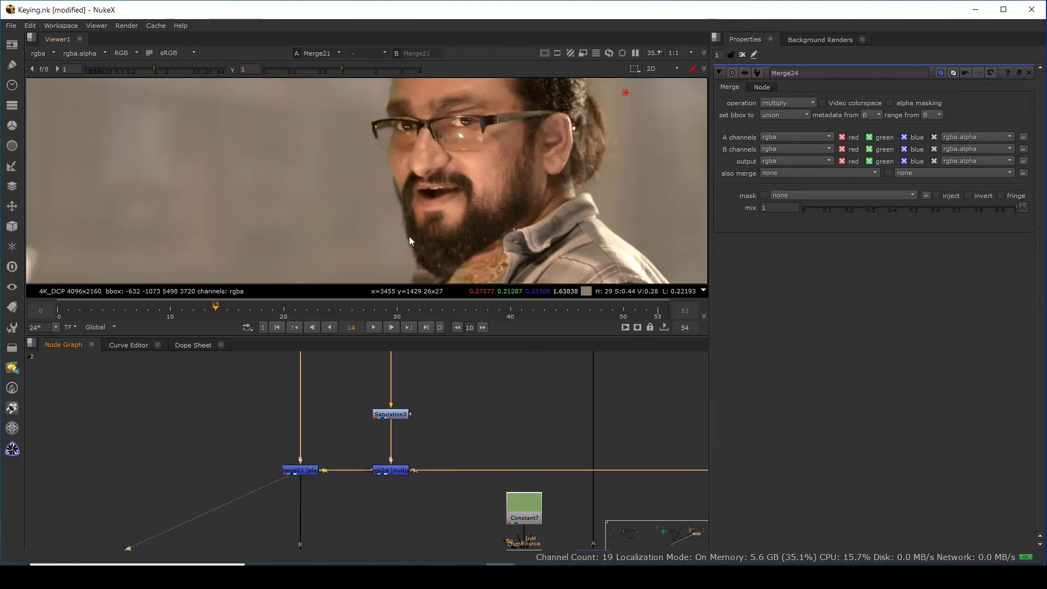
View the premultiplied subject and the final Merge to examine the beard edge over the kitchen.
scroll(424, 481, "down", 3)
scroll(440, 467, "down", 2)
middle_click_drag(419, 546, 425, 458)
scroll(408, 397, "up", 3)
left_click(408, 392)
left_click(409, 428)
key("1")
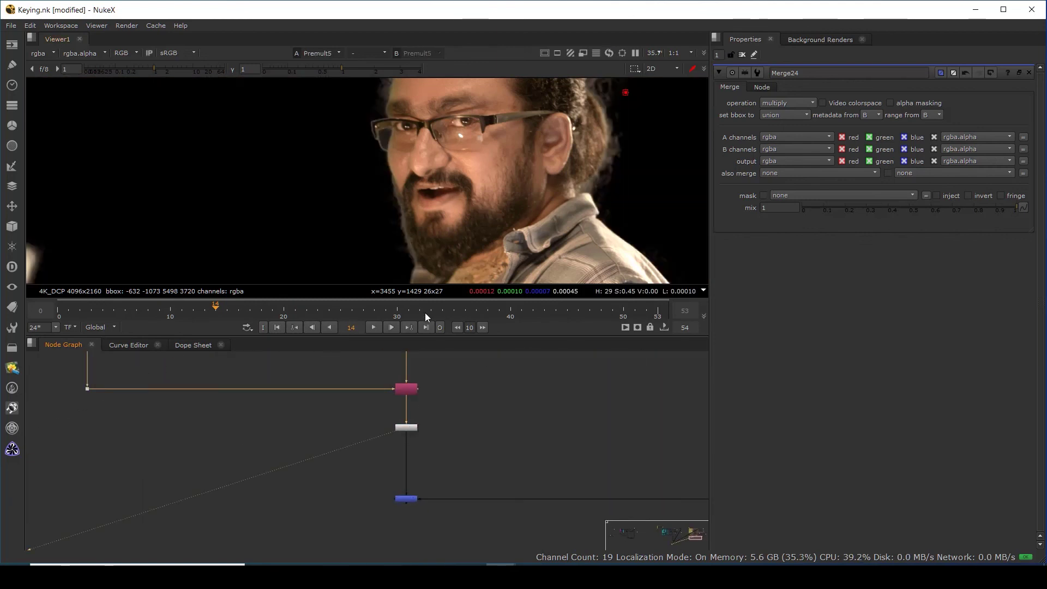
left_click(409, 498)
key("1")
scroll(409, 218, "up", 4)
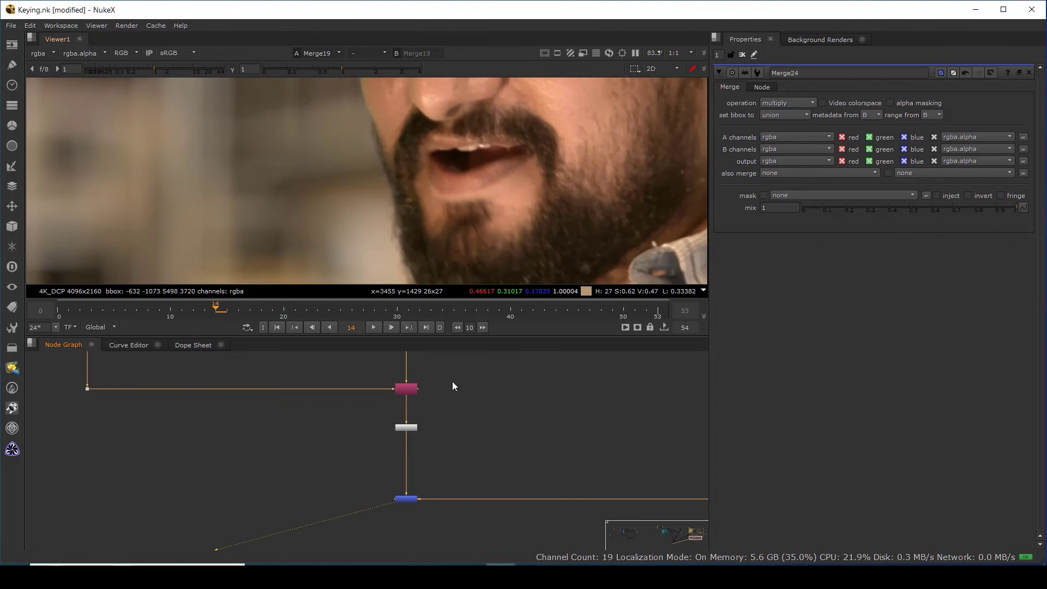
Set the plus Merge's A input back to the multiply Merge after the comparison with Saturation3.
scroll(454, 469, "down", 2)
scroll(427, 474, "down", 1)
scroll(394, 453, "up", 2)
left_click_drag(395, 450, 418, 451)
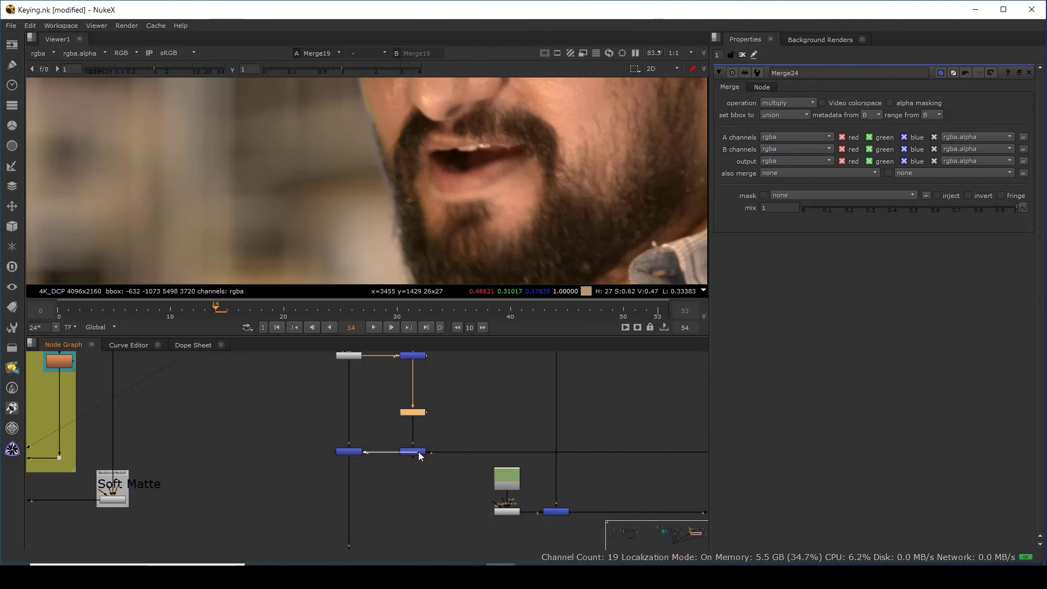
Examine the cheek and nose edge of the subject in the final composite up close.
scroll(437, 241, "down", 3)
scroll(410, 144, "up", 2)
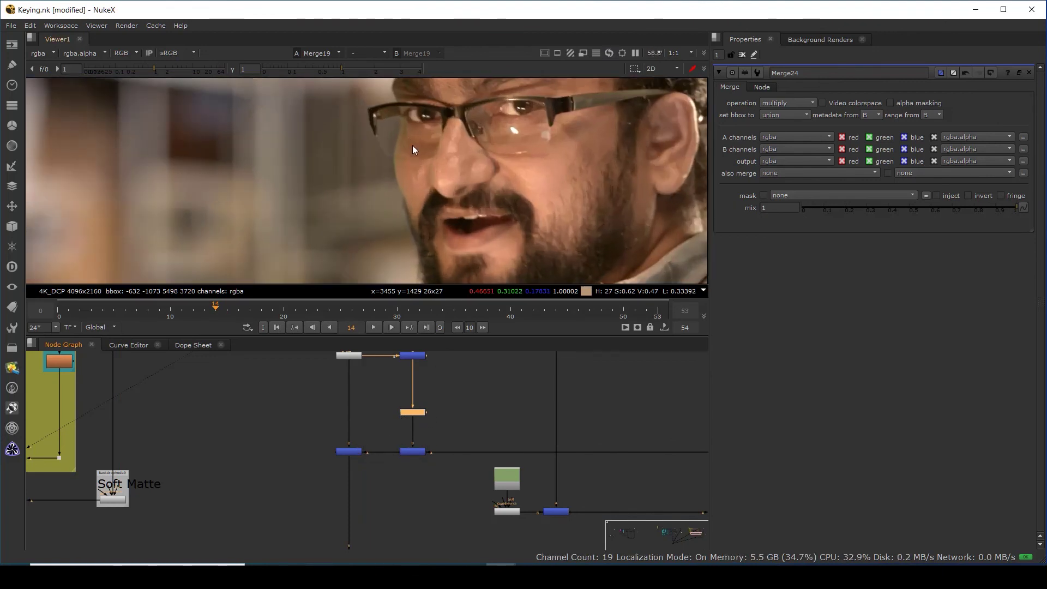
scroll(406, 188, "up", 2)
scroll(414, 205, "up", 5)
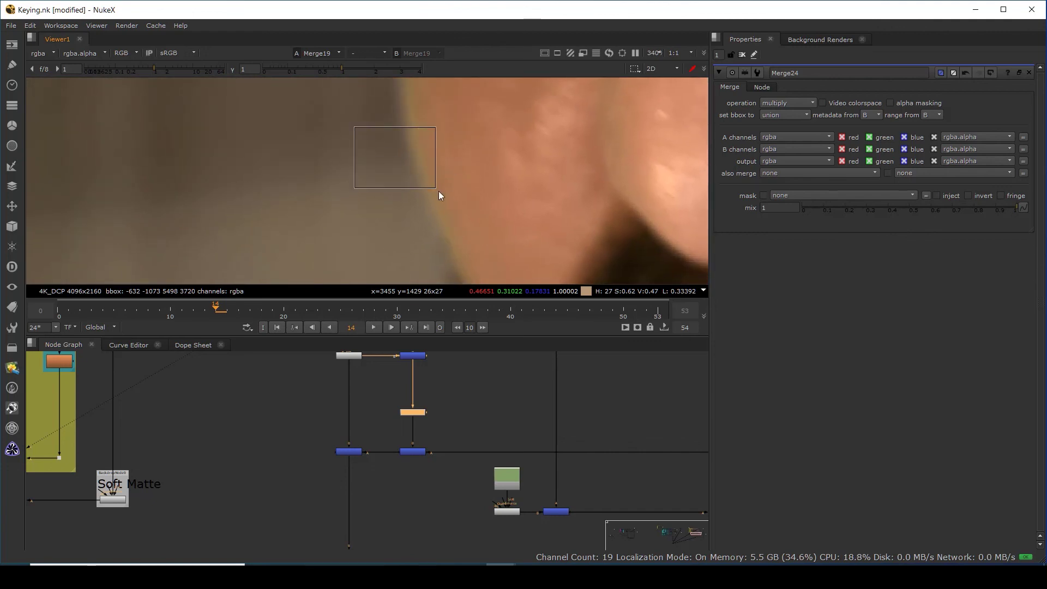
scroll(436, 196, "down", 3)
scroll(417, 161, "up", 5)
left_click_drag(405, 142, 501, 234, "ctrl+shift")
scroll(443, 169, "down", 4)
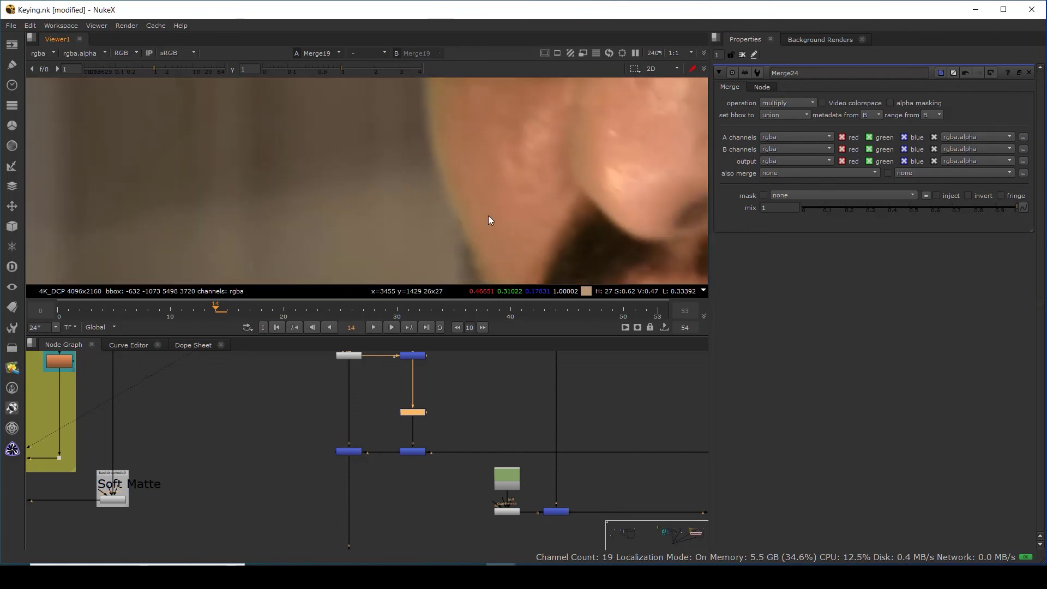
scroll(446, 139, "down", 3)
middle_click_drag(446, 138, 513, 278)
middle_click_drag(489, 92, 475, 60)
Compare the face edge in the original green-screen plate with the same edge in the final Merge.
scroll(428, 414, "down", 6)
scroll(452, 446, "down", 2)
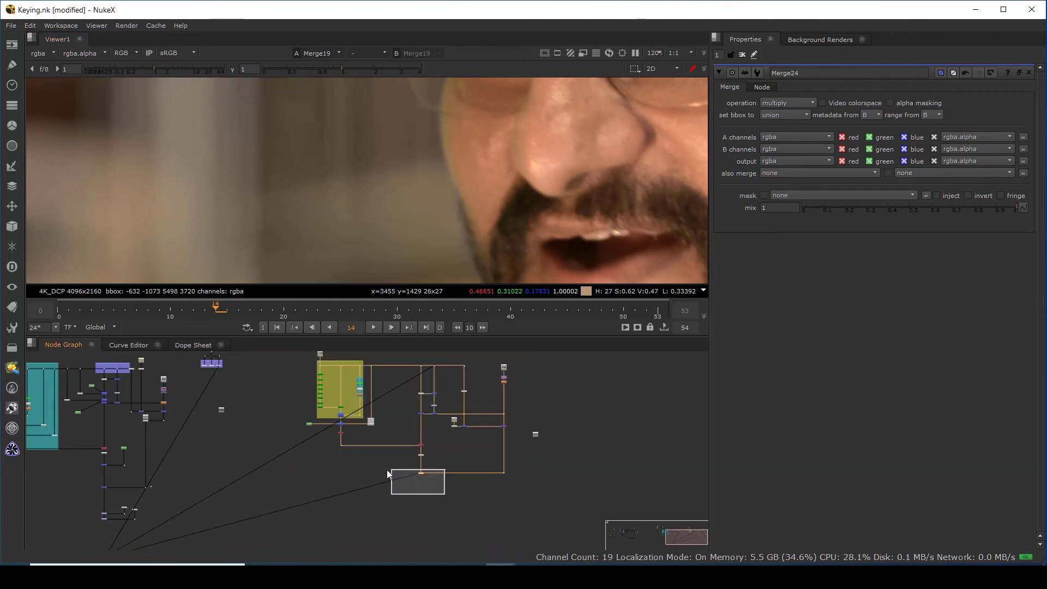
left_click(321, 354)
key("1")
scroll(463, 163, "up", 4)
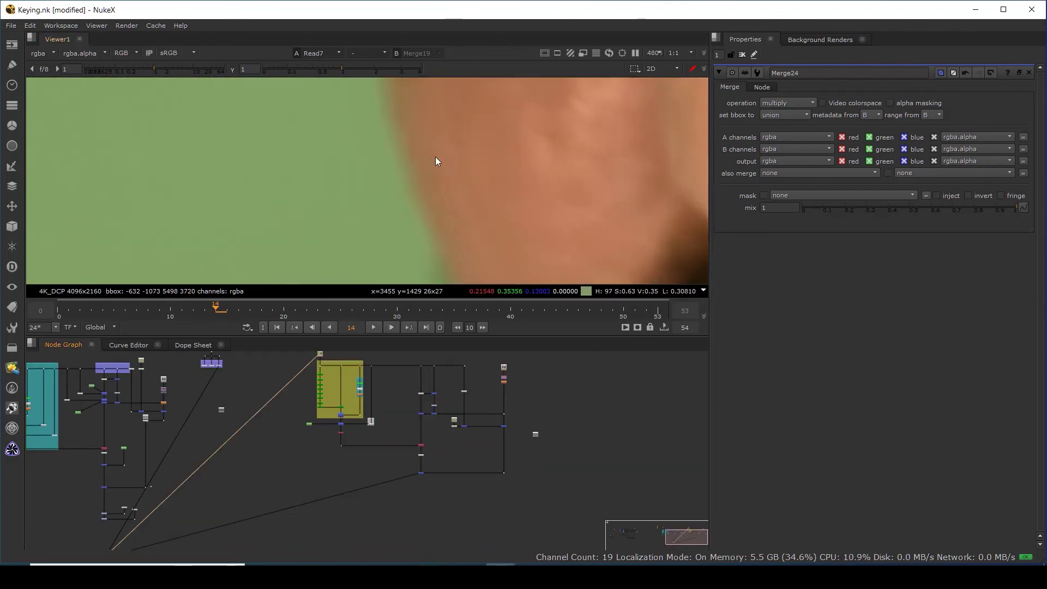
key("2")
key("1")
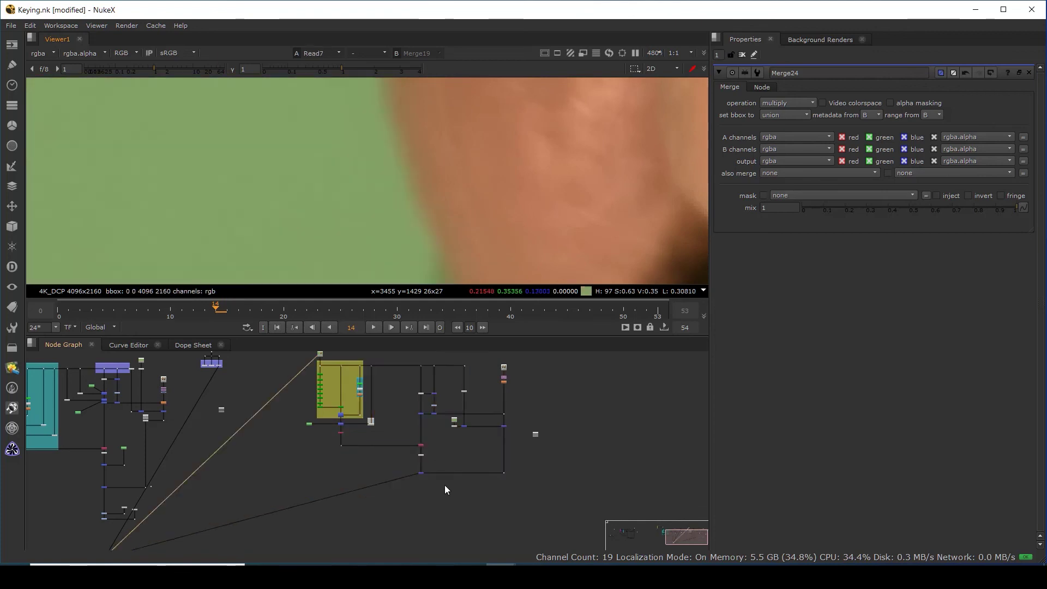
key("2")
scroll(420, 153, "down", 4)
key("f")
scroll(387, 194, "up", 8)
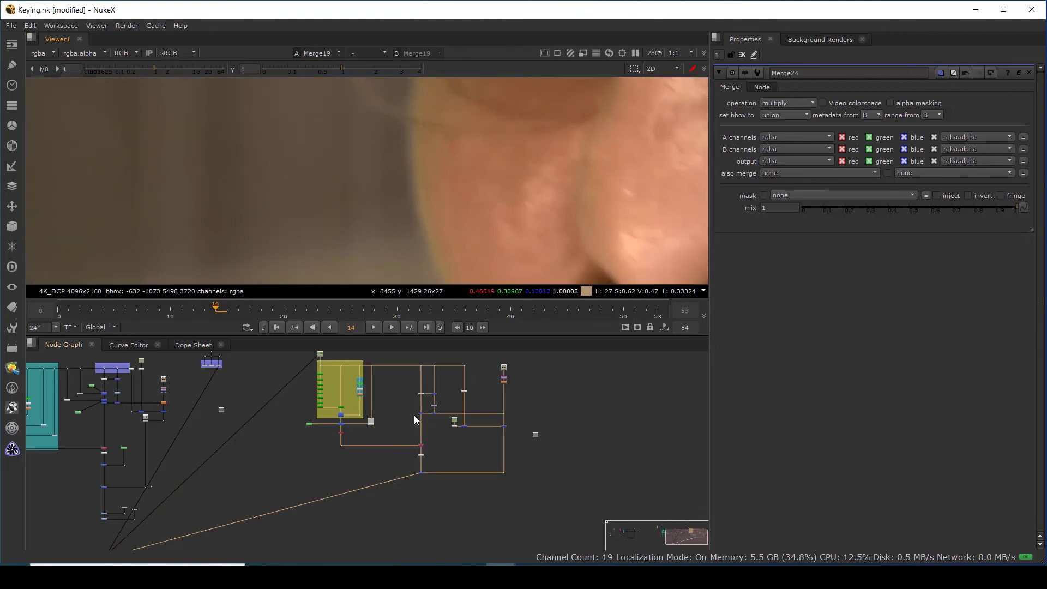
Add a new Keylight node in the empty space between the Core Matte group and the existing despill Keylight.
scroll(439, 453, "up", 5)
scroll(392, 447, "up", 3)
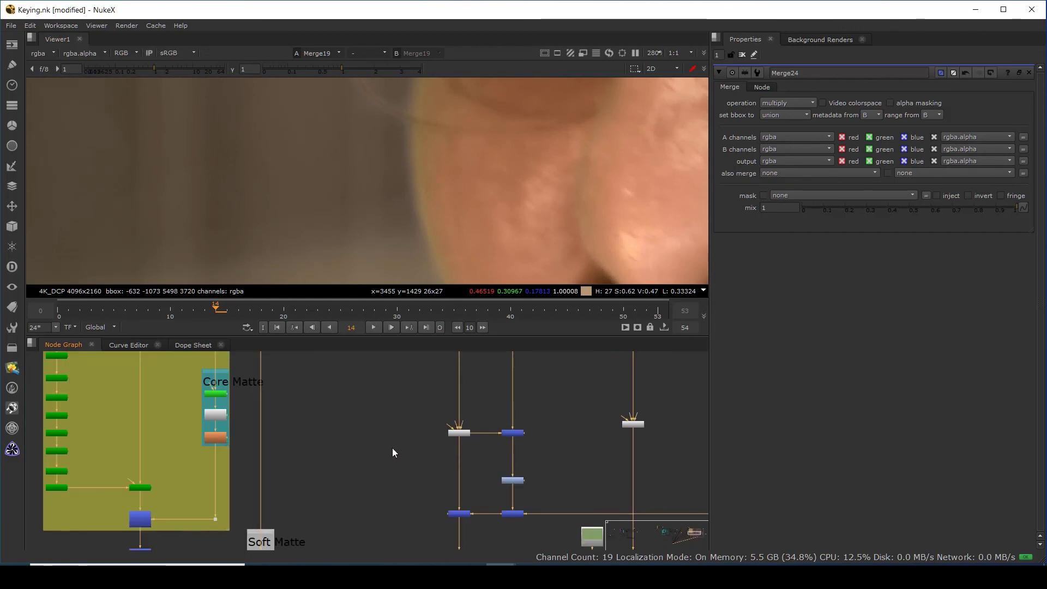
left_click(473, 438)
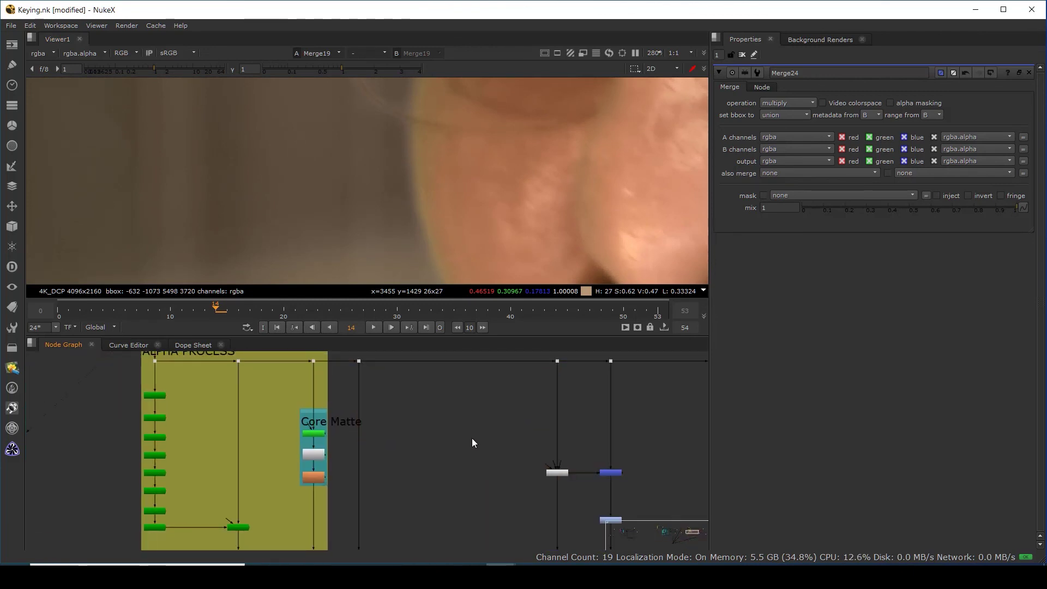
key("Tab")
type("key")
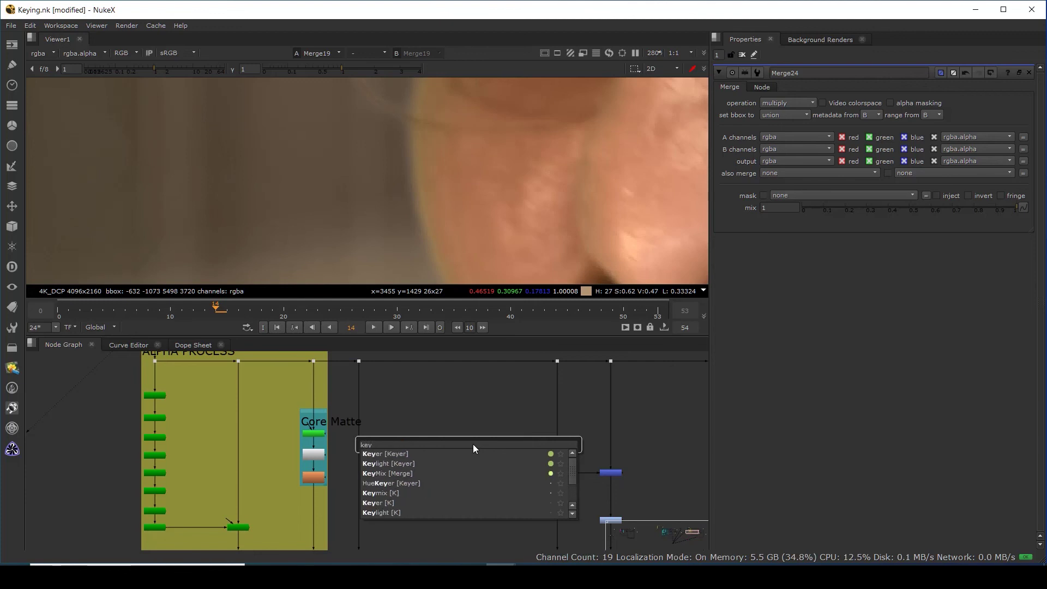
left_click(403, 463)
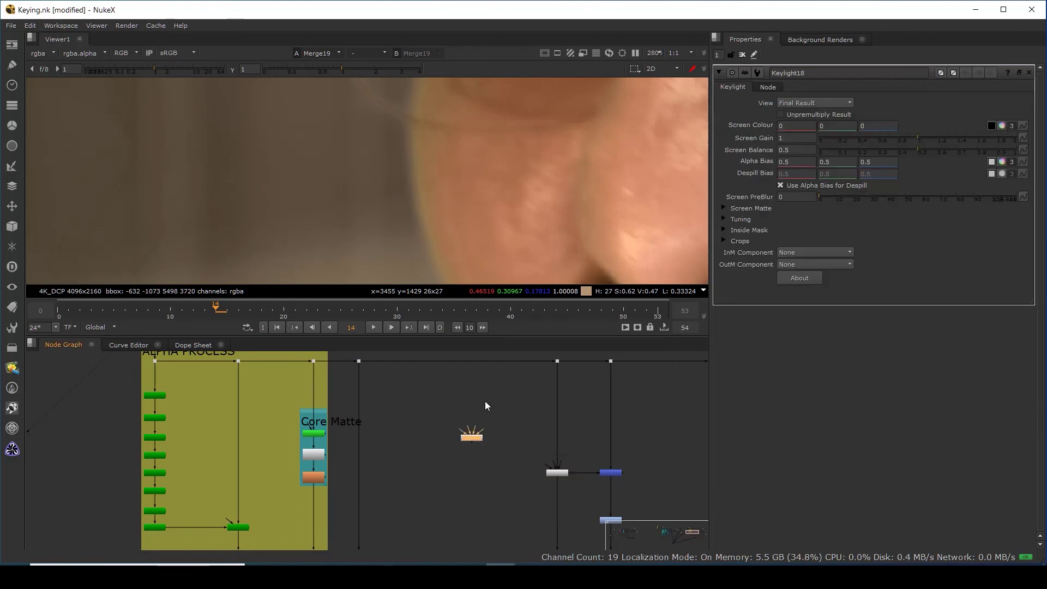
Insert a Dot in the plate's horizontal pipe above the new Keylight.
left_click(457, 361, "ctrl")
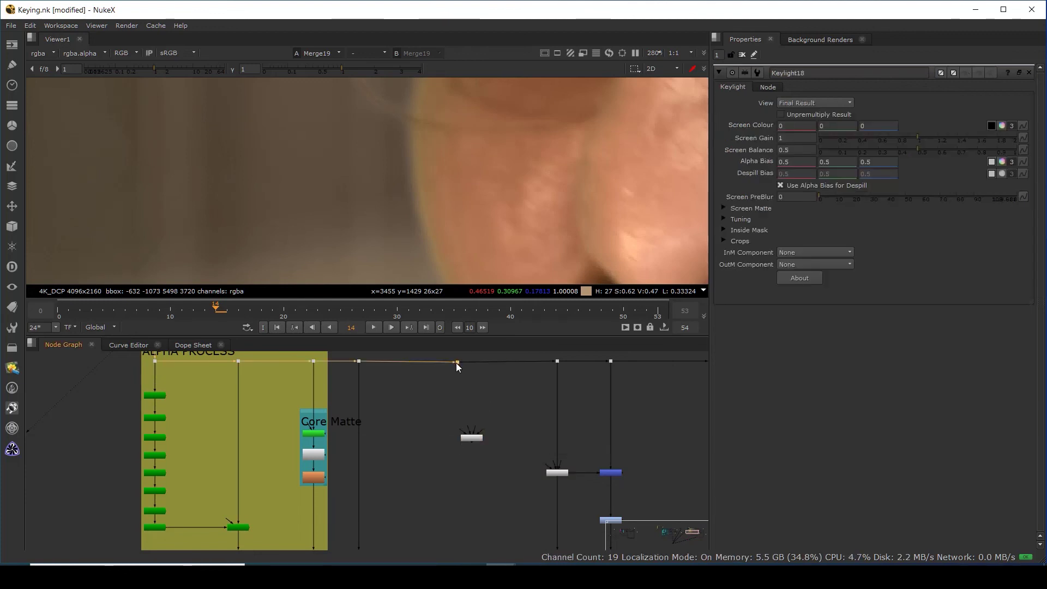
scroll(494, 398, "down", 3)
left_click_drag(461, 358, 629, 493)
left_click(486, 416)
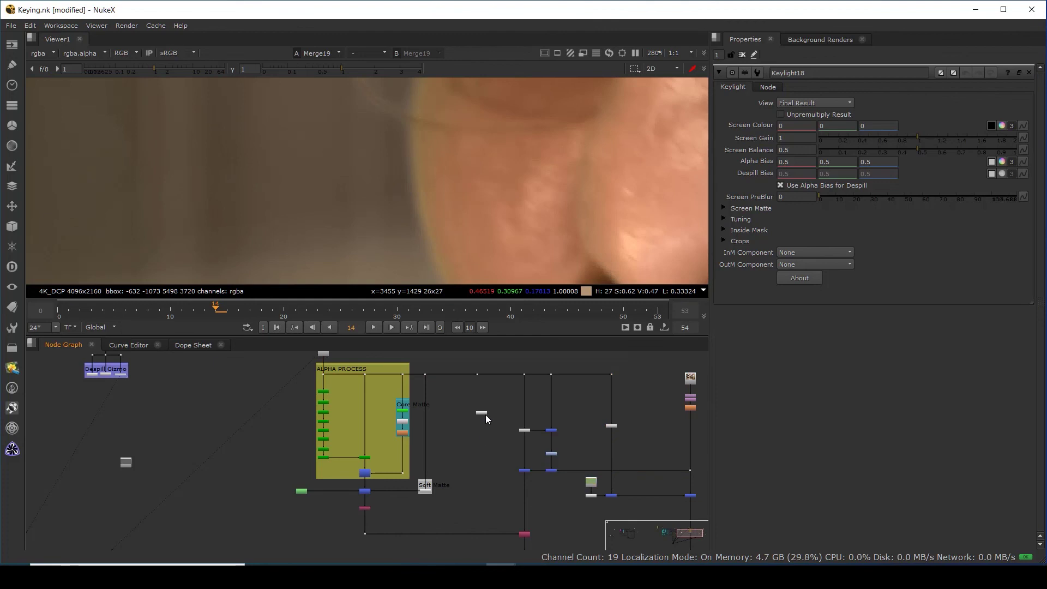
scroll(391, 427, "down", 2)
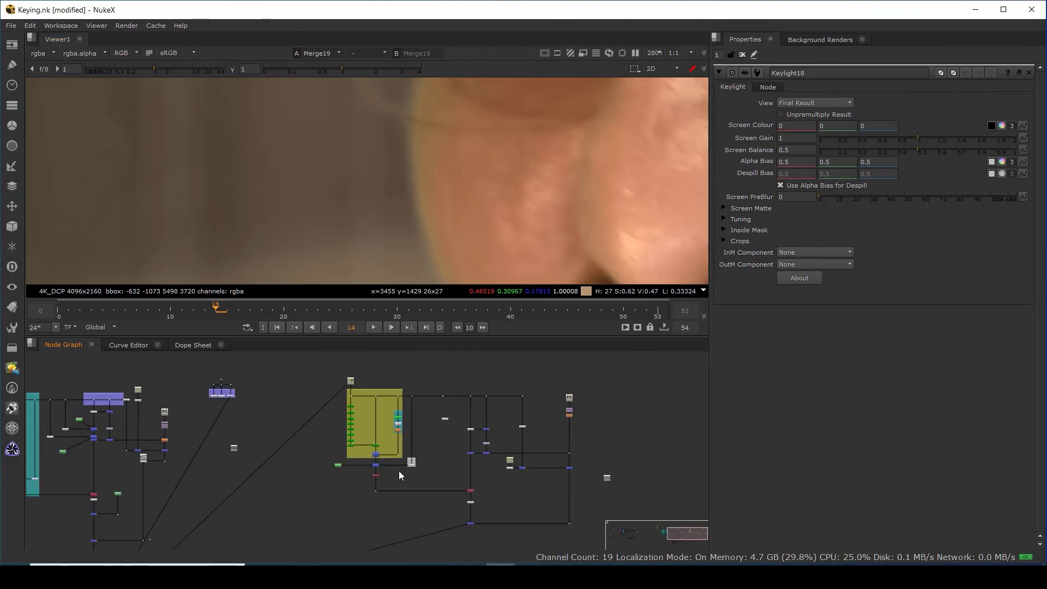
scroll(446, 423, "up", 5)
scroll(435, 434, "up", 3)
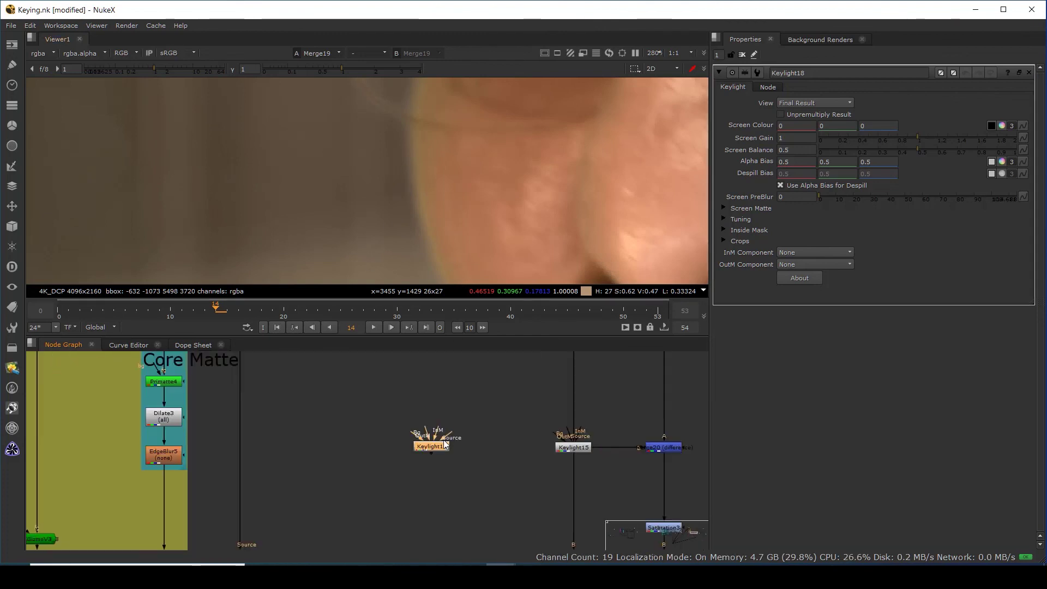
Connect the new Keylight's Source to the Dot on the plate pipe and set its Screen Colour to 0, 1, 0.
left_click_drag(450, 429, 412, 382)
middle_click_drag(459, 513, 461, 380)
left_click_drag(444, 470, 427, 517)
type("1")
key("Return")
key("f")
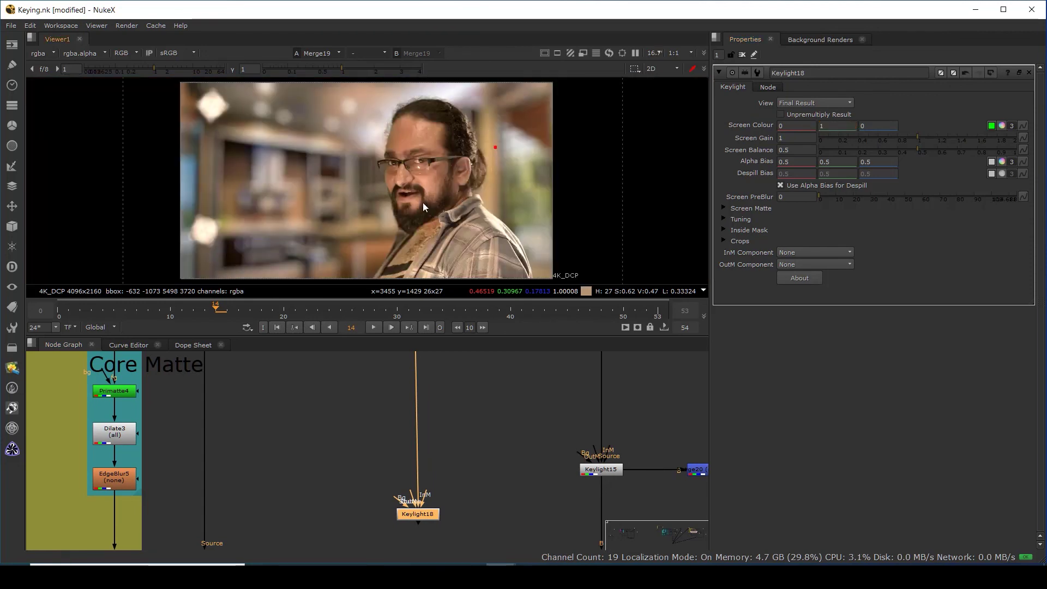
scroll(396, 191, "up", 3)
middle_click_drag(462, 491, 437, 412)
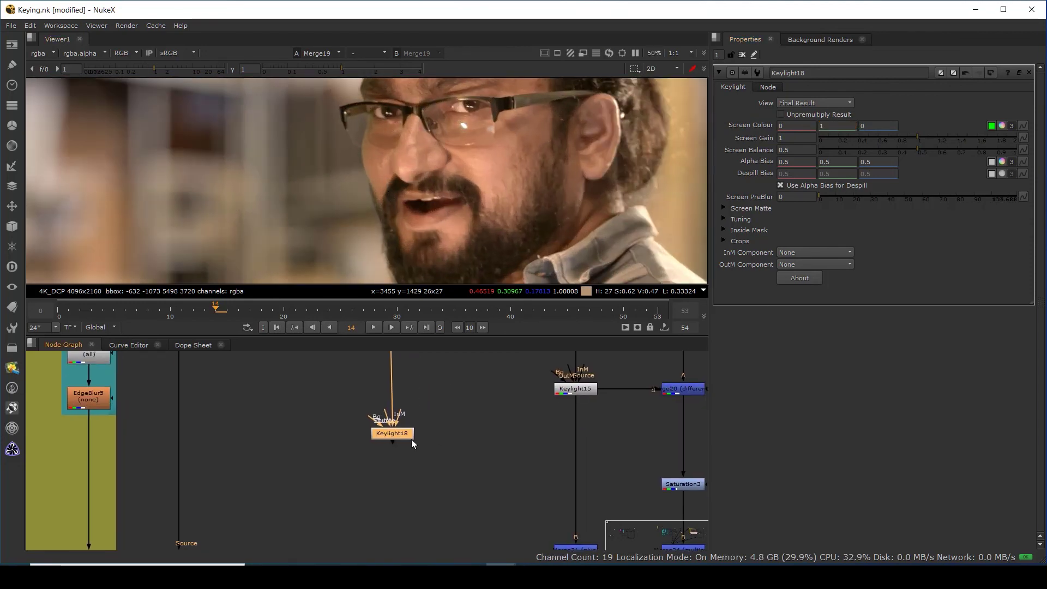
Add a Keymix node and insert it into the despill pipe directly below the Merge that adds back the spill.
left_click(478, 442)
key("Tab")
type("key")
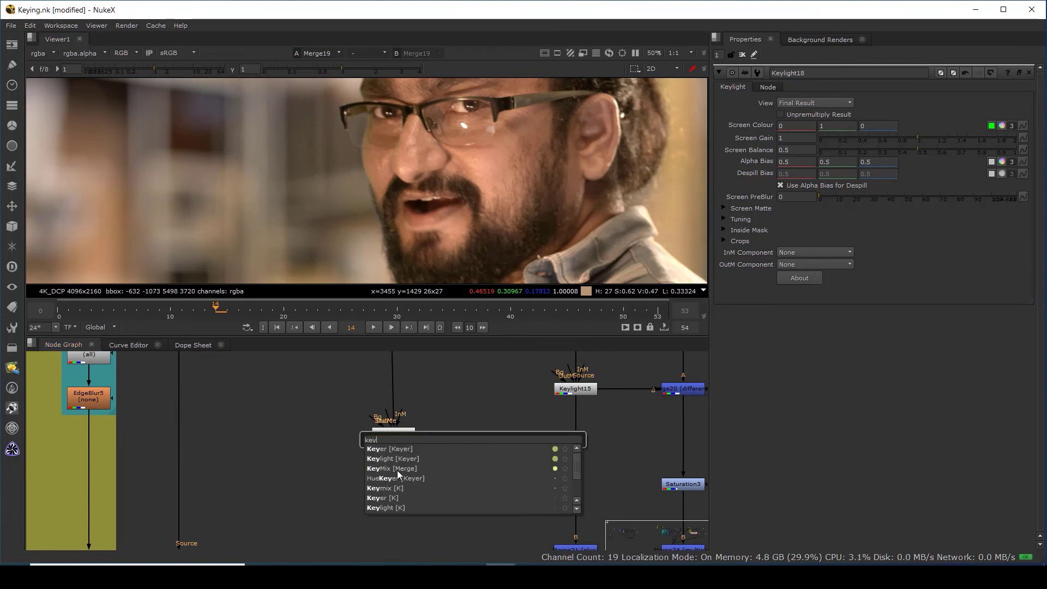
left_click(397, 470)
scroll(491, 453, "up", 2)
left_click_drag(491, 455, 617, 473)
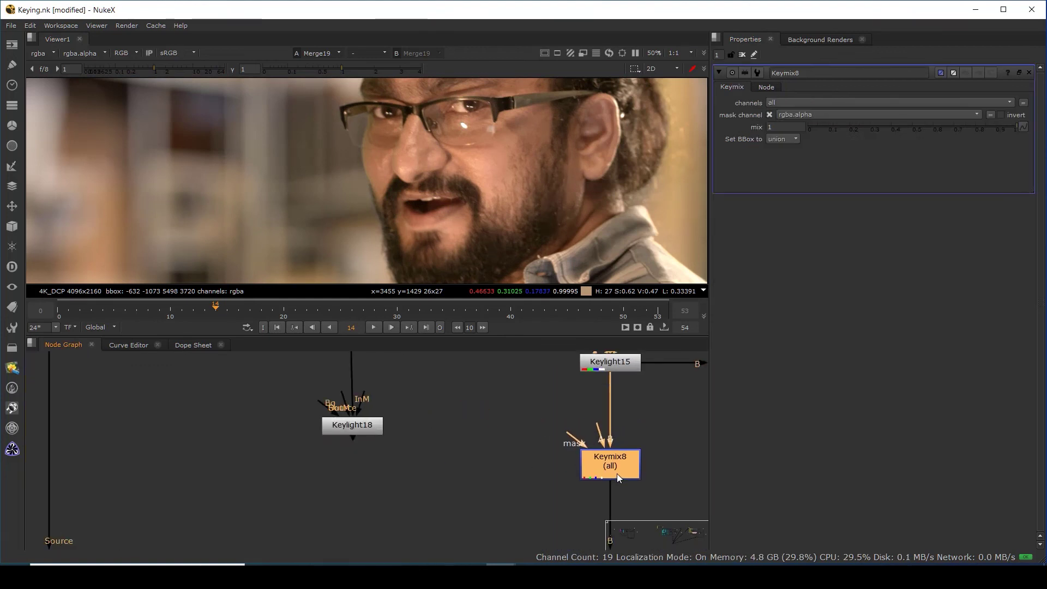
scroll(614, 457, "down", 5)
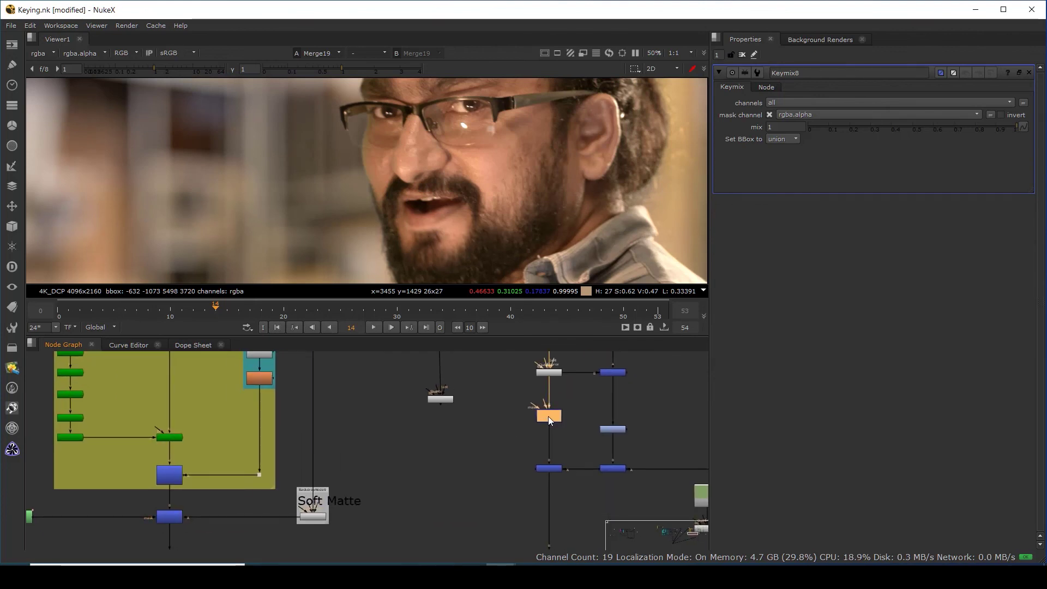
left_click_drag(549, 420, 551, 500)
scroll(570, 420, "down", 2)
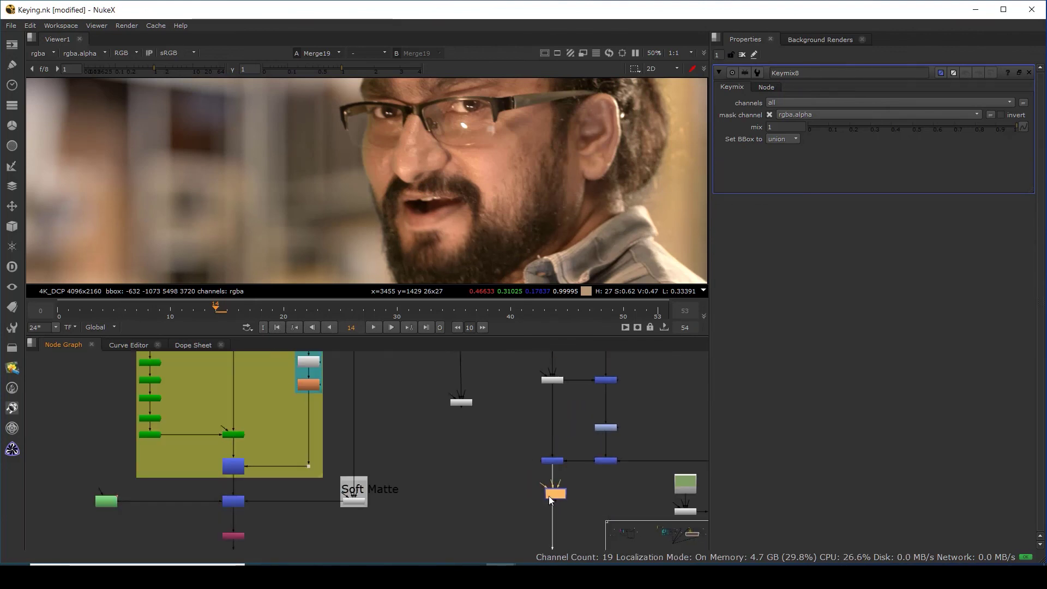
middle_click_drag(568, 495, 574, 473)
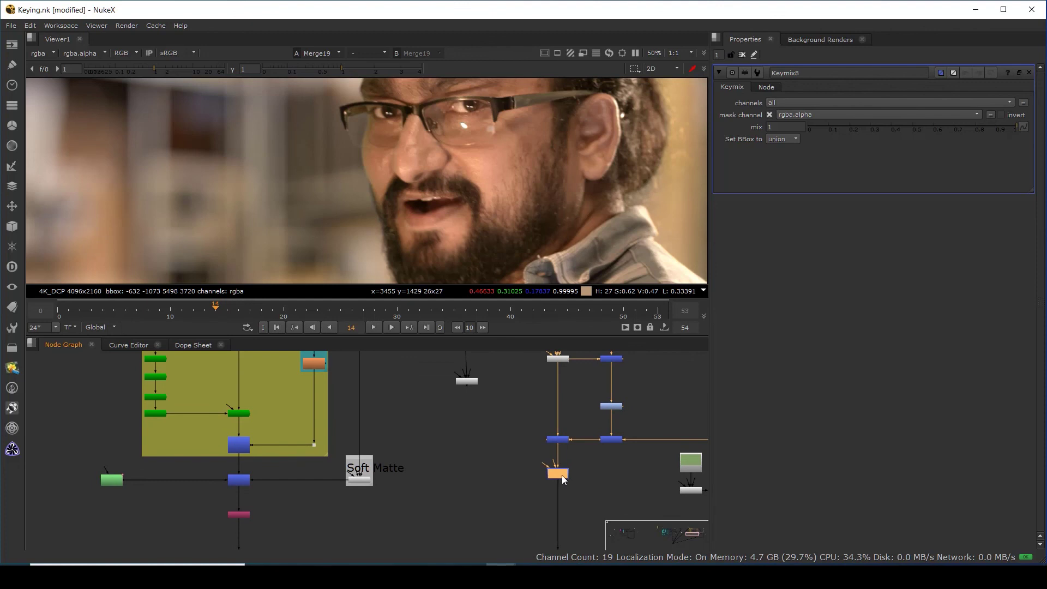
Connect the Keymix's A input to the new Keylight and add a Dot to route that pipe at a right angle.
scroll(562, 476, "up", 4)
scroll(552, 474, "up", 1)
scroll(552, 474, "down", 3)
left_click_drag(530, 468, 411, 376)
left_click_drag(485, 443, 418, 505, "ctrl")
Add a Roto node beside the Keymix and connect it as the Keymix's mask.
left_click(465, 453)
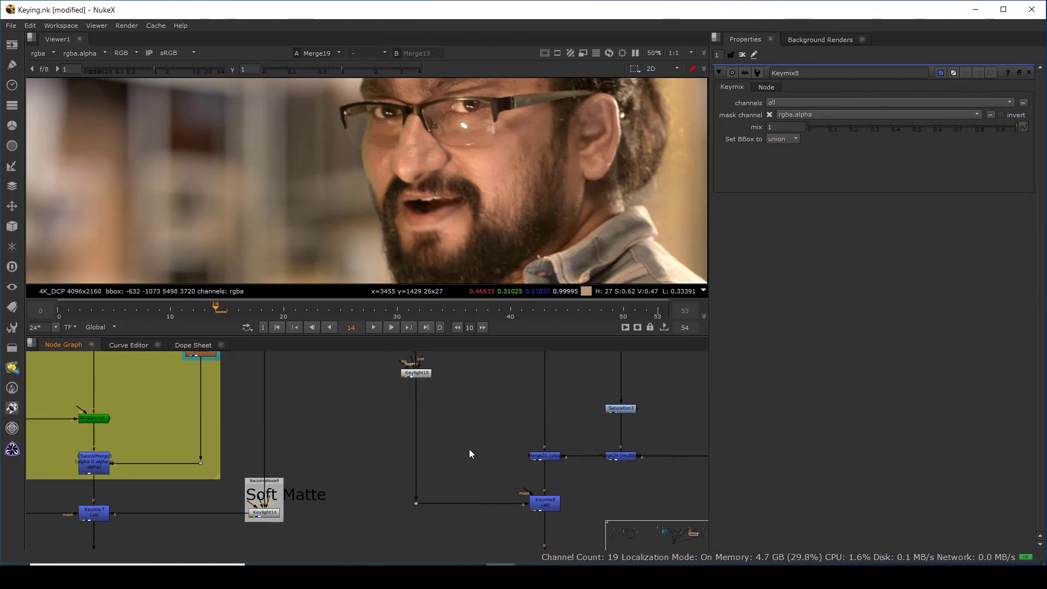
key("o")
left_click_drag(523, 494, 613, 496)
Draw a smooth closed Bezier shape in the Roto around the subject's cheek edge beside the nose.
scroll(374, 175, "up", 4)
scroll(374, 175, "up", 3)
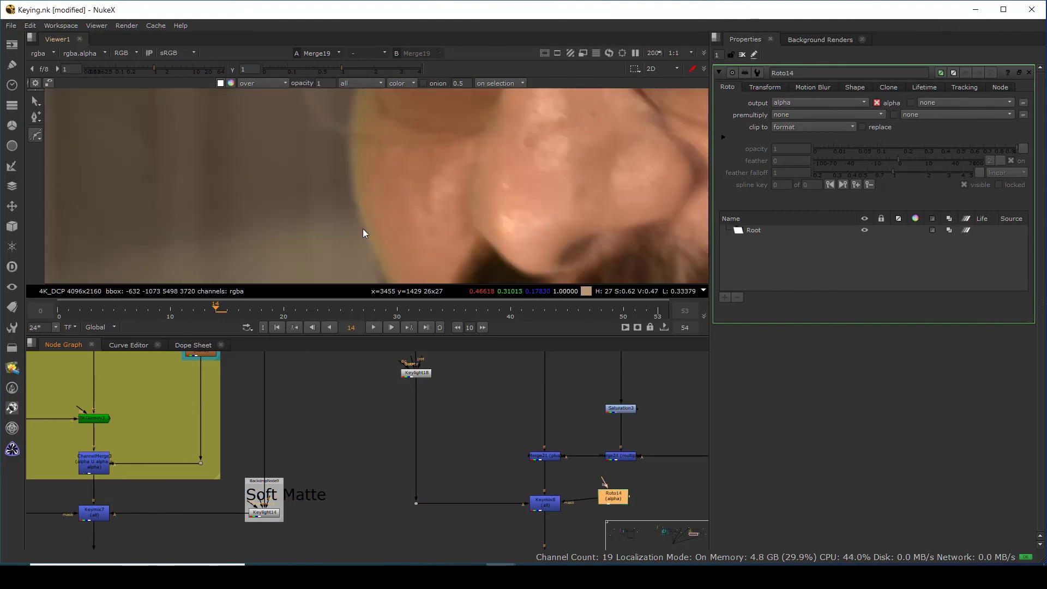
right_click(339, 222)
left_click(413, 174)
middle_click_drag(352, 225, 356, 206)
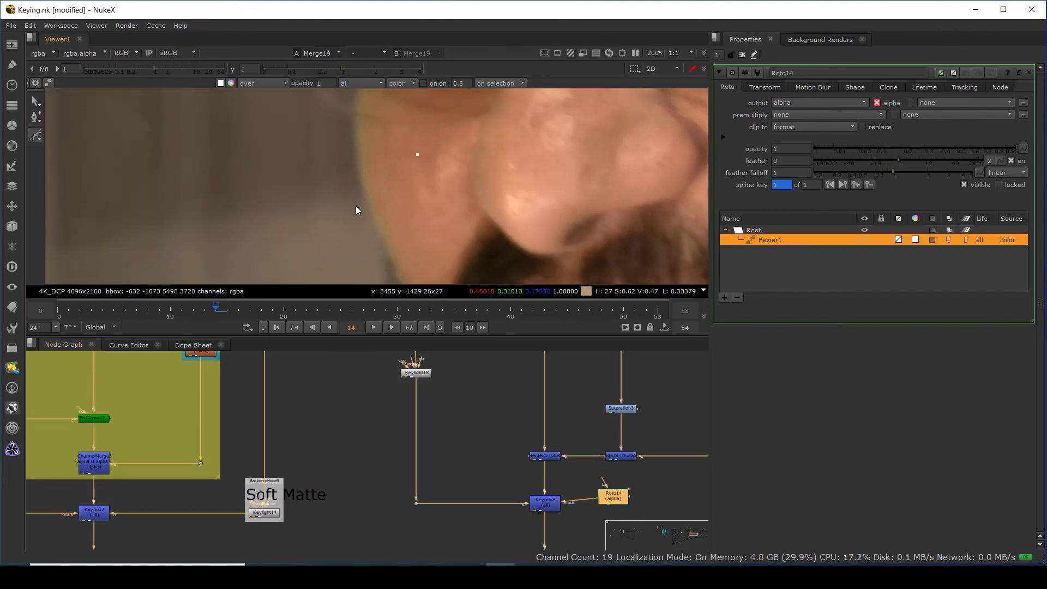
left_click(363, 249)
left_click(334, 191)
left_click(348, 138)
left_click_drag(385, 128, 335, 145)
left_click(417, 156)
left_click_drag(332, 193, 321, 192)
middle_click_drag(366, 238, 355, 209)
left_click_drag(351, 226, 352, 238)
left_click_drag(407, 217, 411, 218)
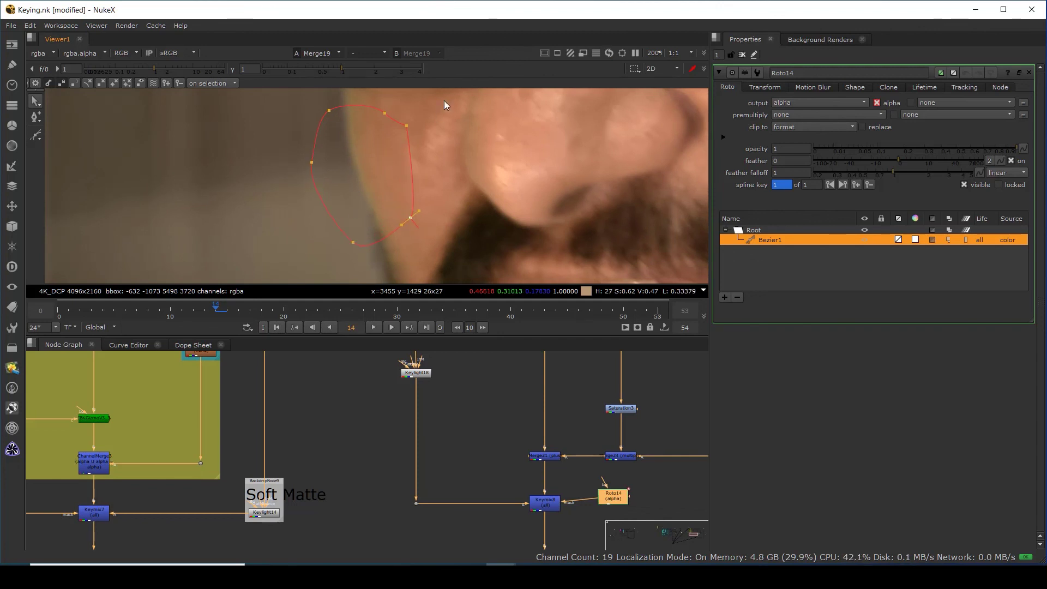
Feather all points of the cheek-edge shape outward and line the Roto up beside the Keymix.
scroll(407, 143, "down", 3)
left_click_drag(320, 106, 484, 237)
key("e")
key("e")
key("e")
key("e")
key("e")
key("e")
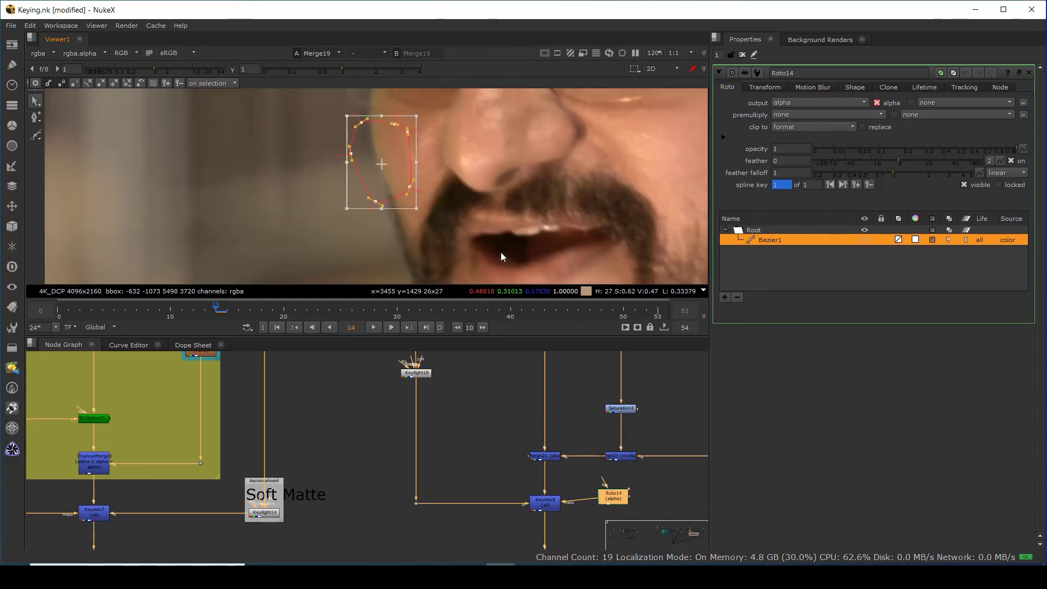
middle_click_drag(506, 425, 486, 389)
left_click_drag(593, 465, 601, 471)
middle_click_drag(443, 446, 461, 490)
Try red Screen Colour values around -0.3 in the new Keylight, ending back at 0.
left_click(416, 380)
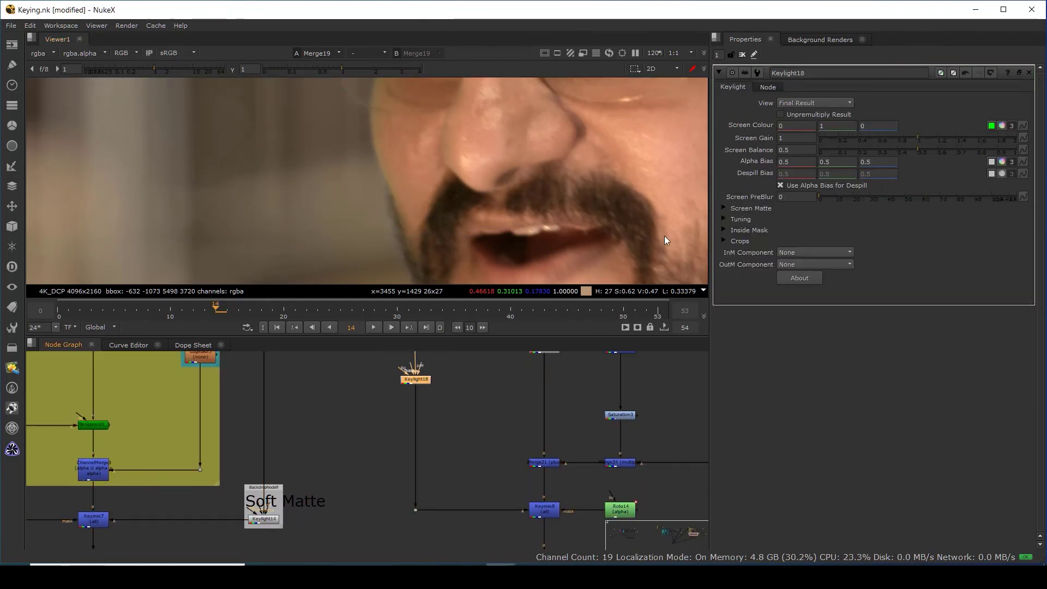
left_click(794, 125)
type("-0.3")
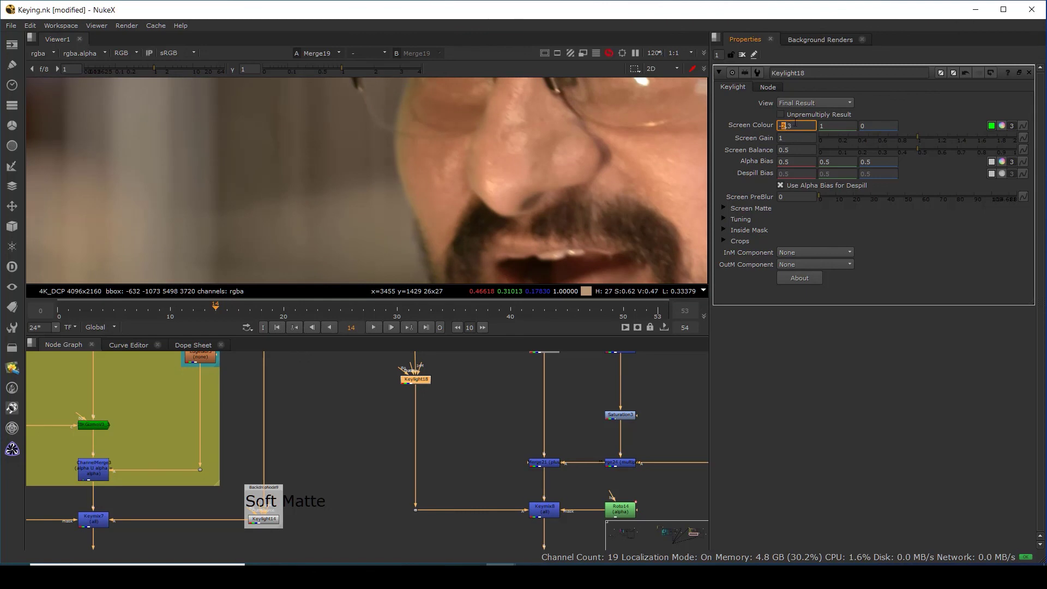
scroll(803, 125, "up", 4)
scroll(803, 124, "down", 2)
scroll(803, 124, "up", 3)
scroll(805, 123, "down", 3)
scroll(807, 123, "up", 2)
type("-")
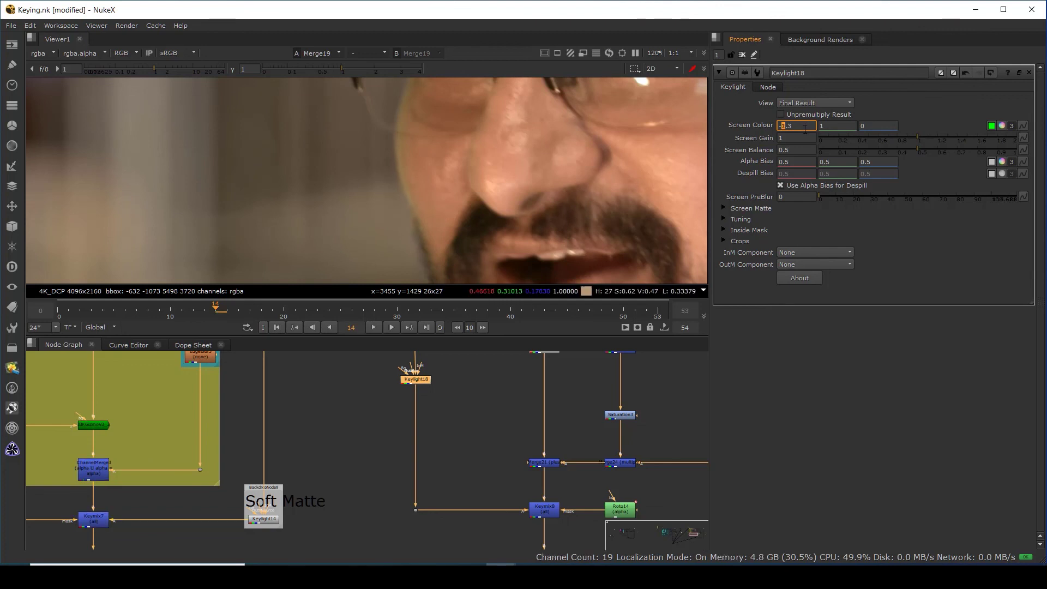
type("0")
Set the new Keylight's Screen Balance to 0.6 and disable the Keymix to compare the cheek edge up close.
left_click_drag(917, 149, 938, 179)
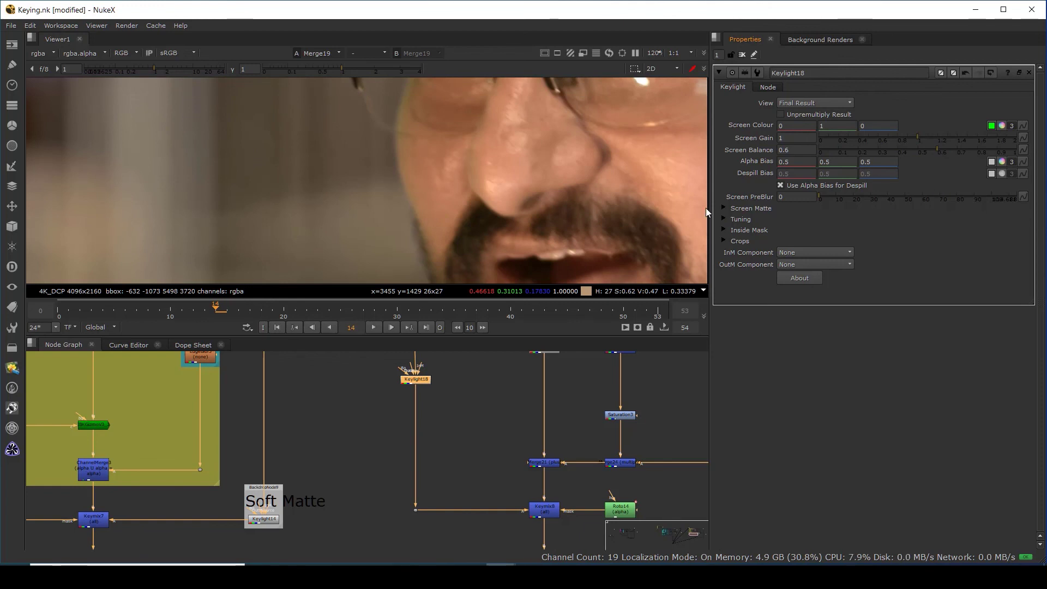
scroll(420, 194, "up", 5)
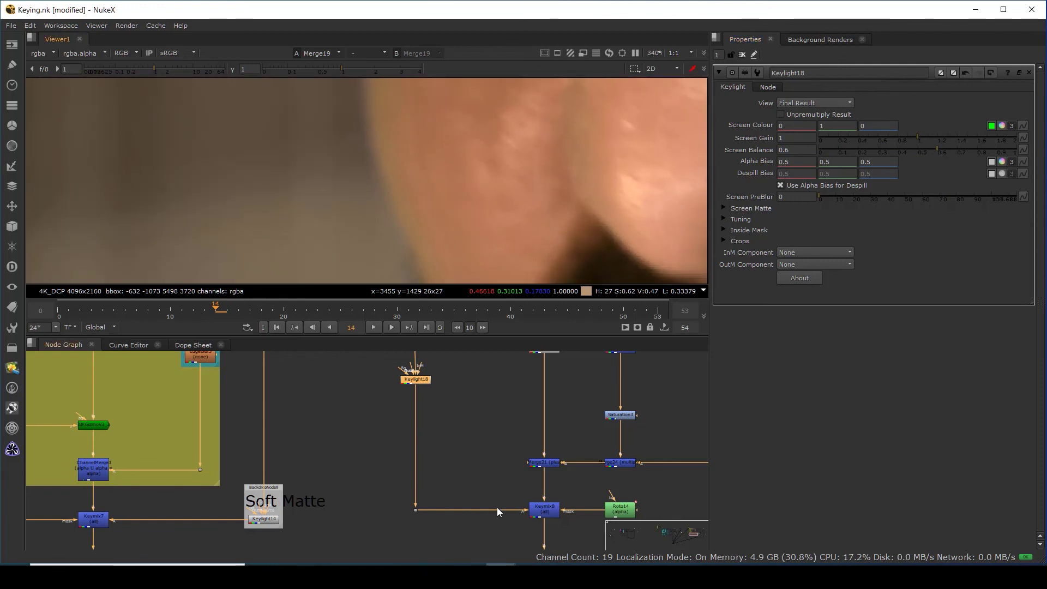
middle_click_drag(496, 511, 453, 461)
left_click(500, 459)
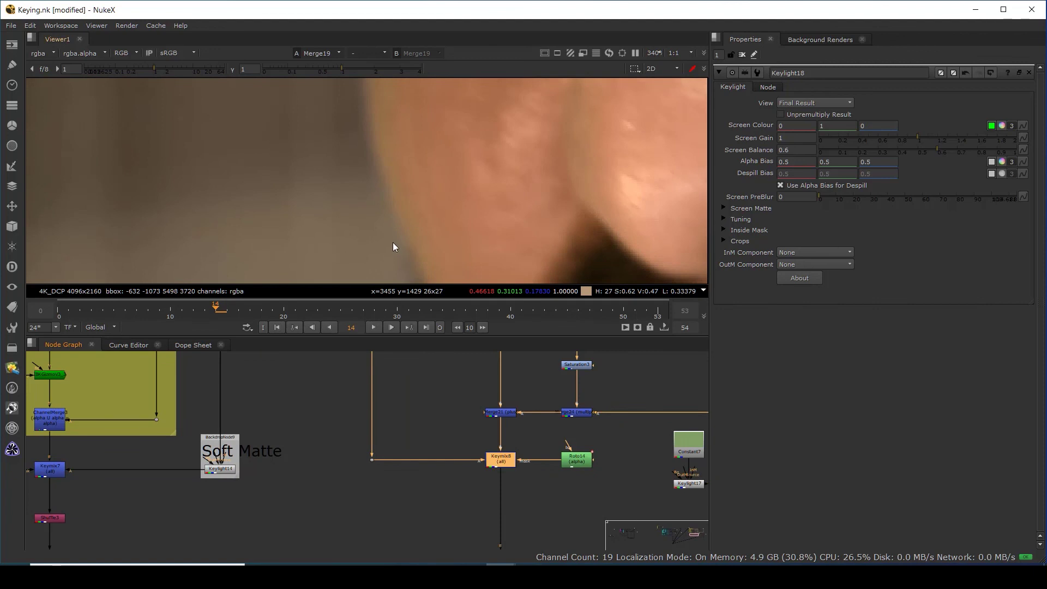
key("d")
scroll(402, 223, "up", 3)
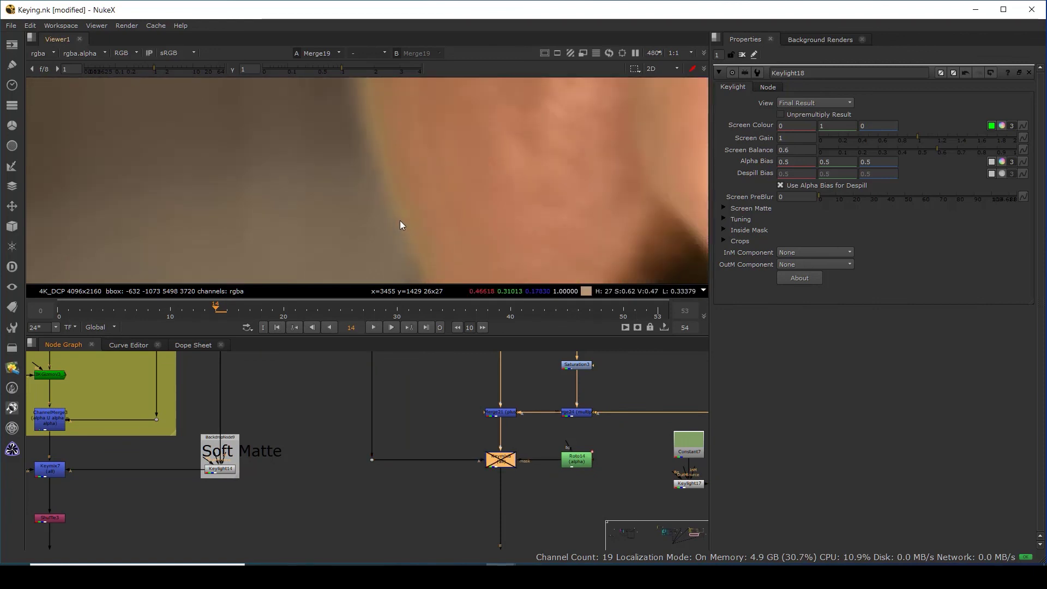
Examine the cheek edge and the whole composite in the enlarged viewer.
key("space")
scroll(528, 236, "up", 2)
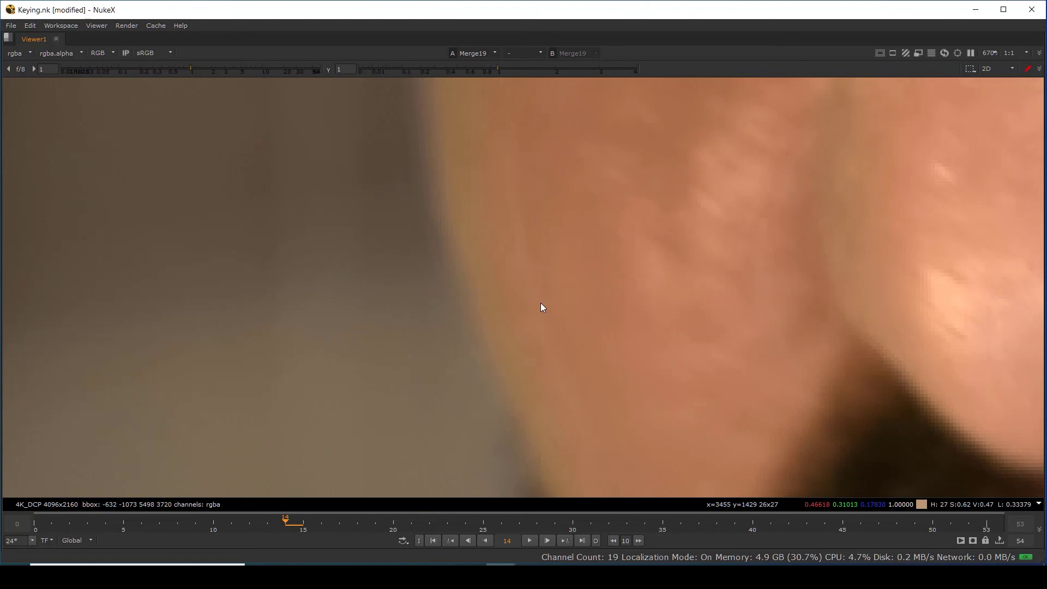
scroll(541, 302, "down", 10)
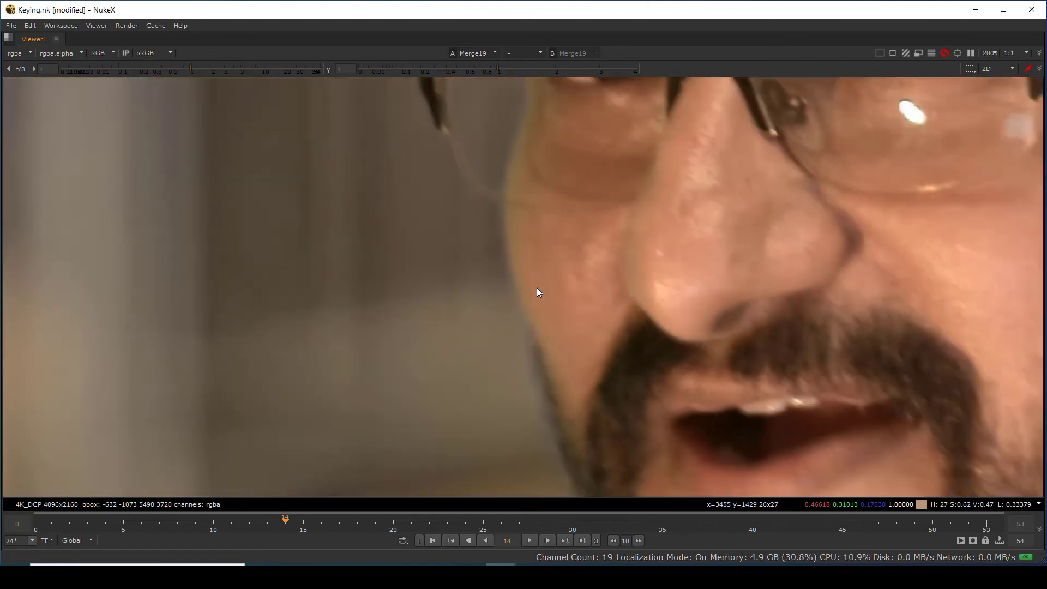
scroll(520, 265, "down", 2)
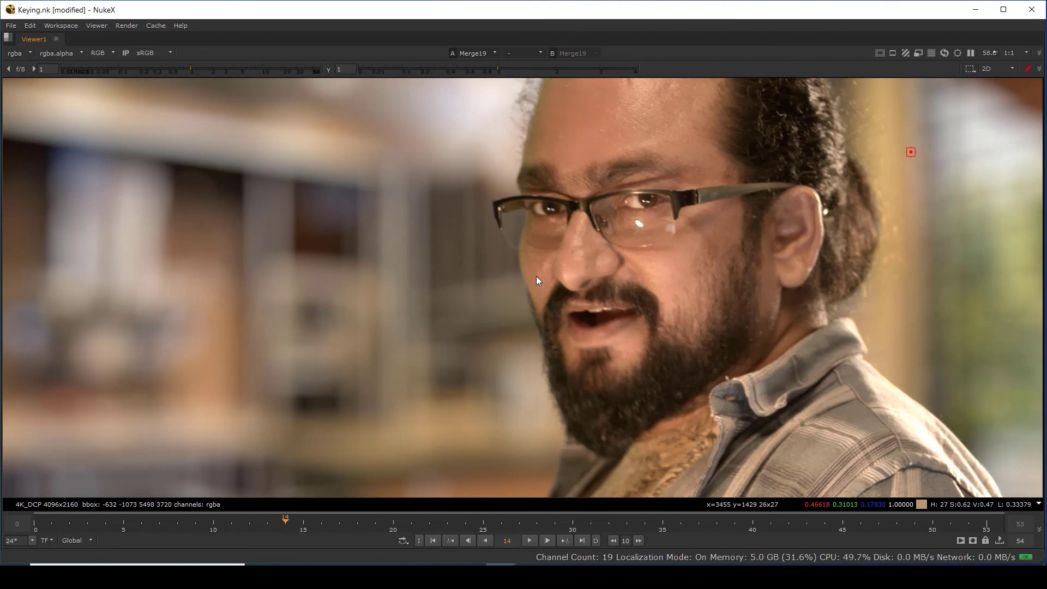
scroll(547, 319, "up", 3)
scroll(548, 326, "down", 3)
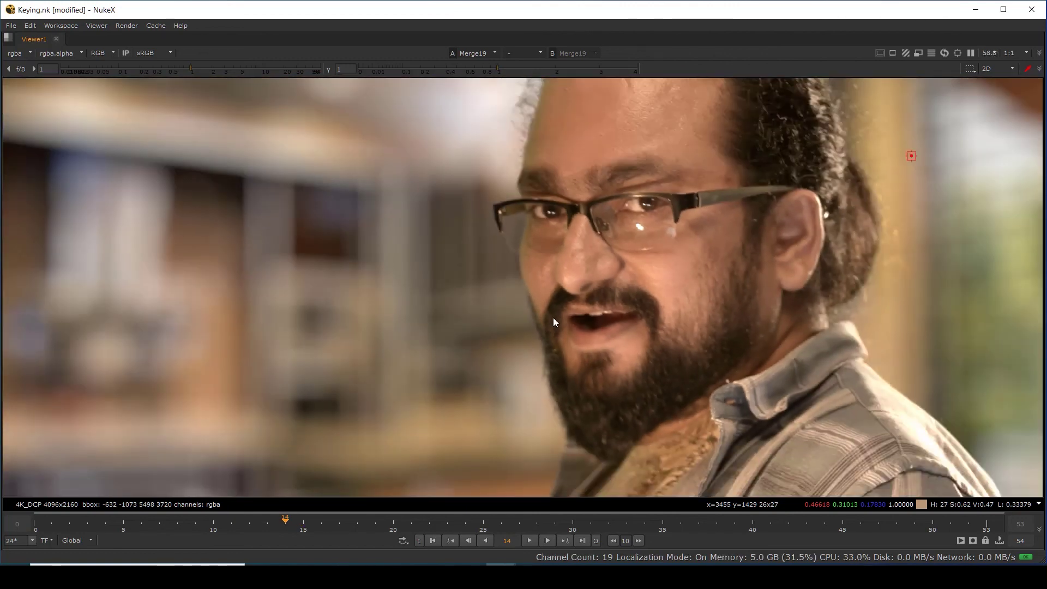
scroll(553, 317, "down", 3)
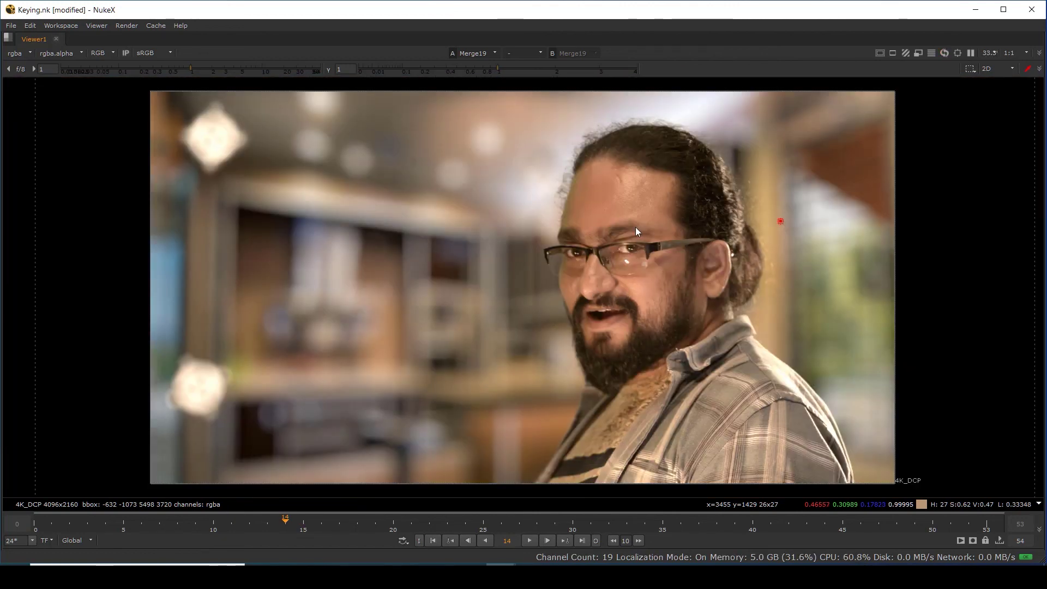
key("space")
View the original green-screen plate enlarged and examine the fine hair along the top of the head.
scroll(577, 475, "down", 5)
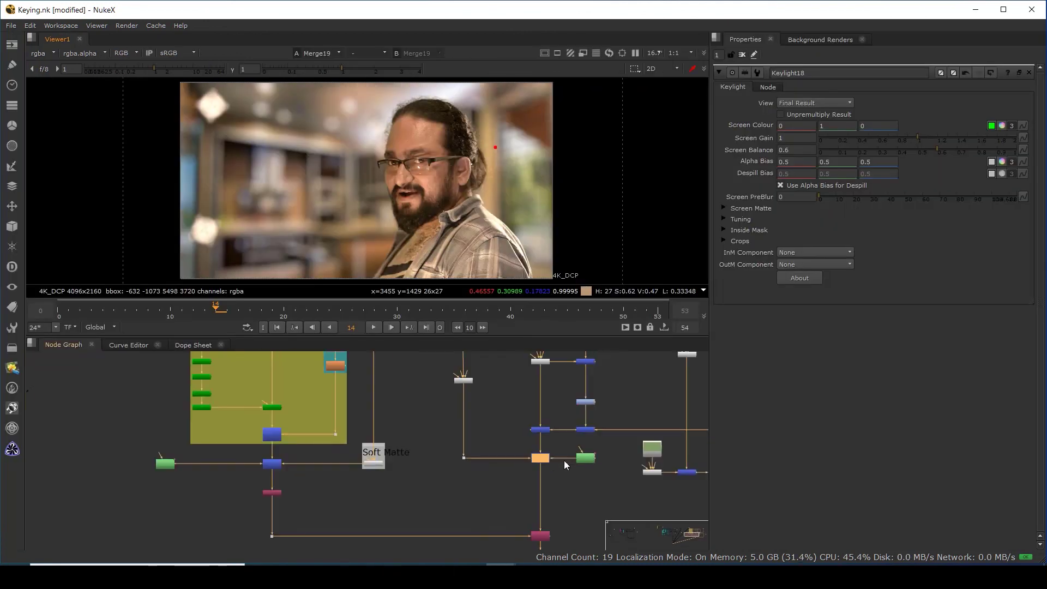
middle_click_drag(566, 515, 532, 437)
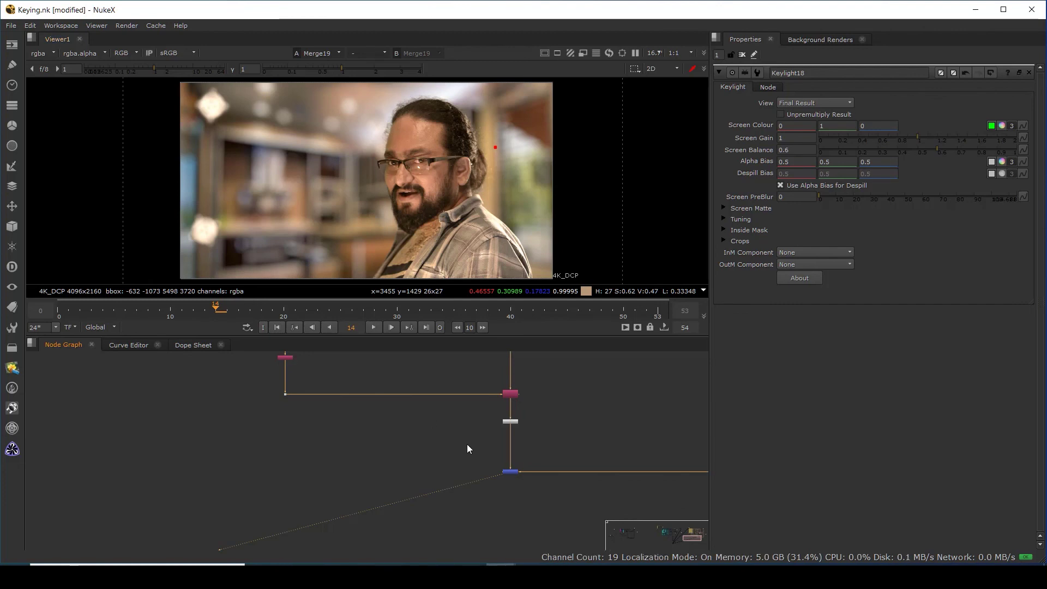
scroll(585, 422, "down", 6)
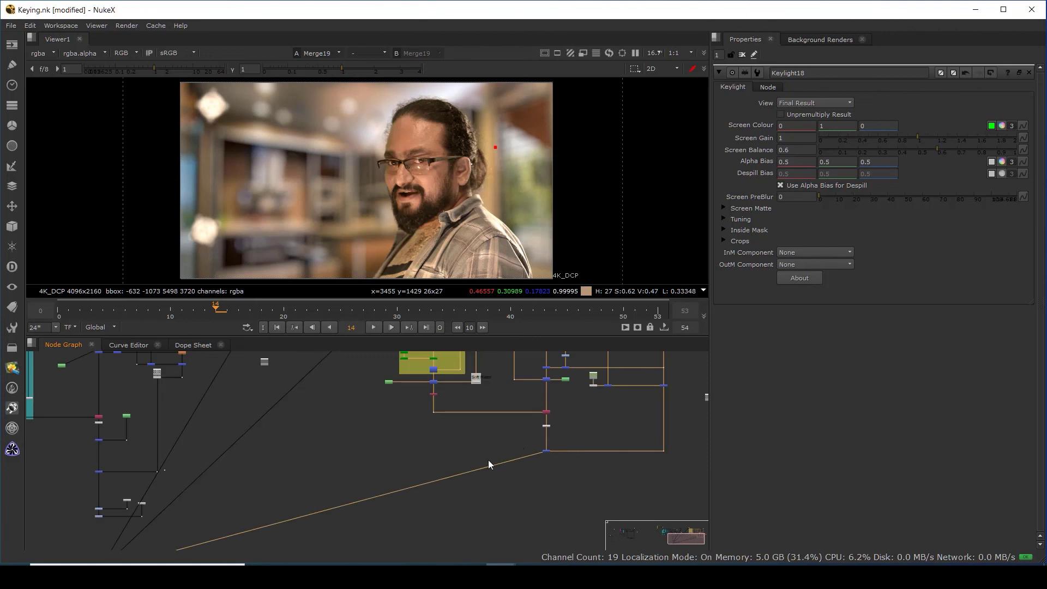
left_click(380, 407)
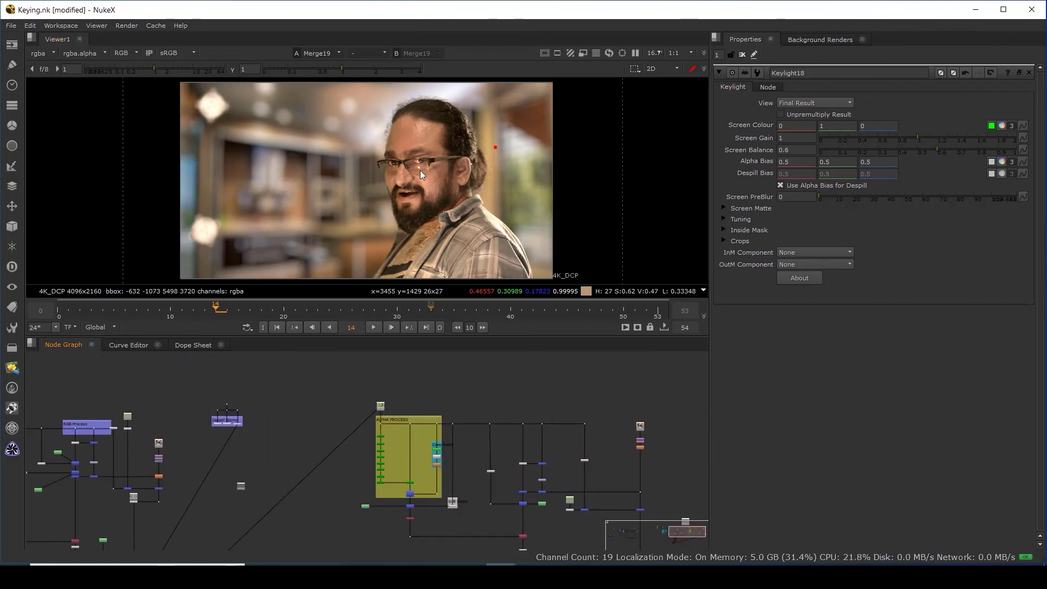
key("1")
key("space")
scroll(548, 346, "up", 8)
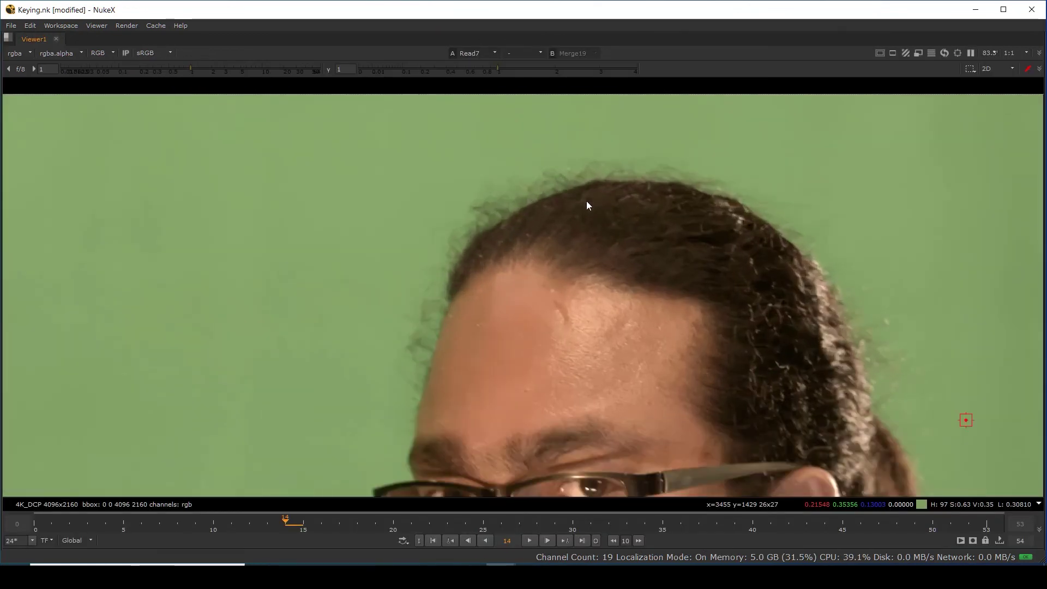
scroll(594, 188, "up", 3)
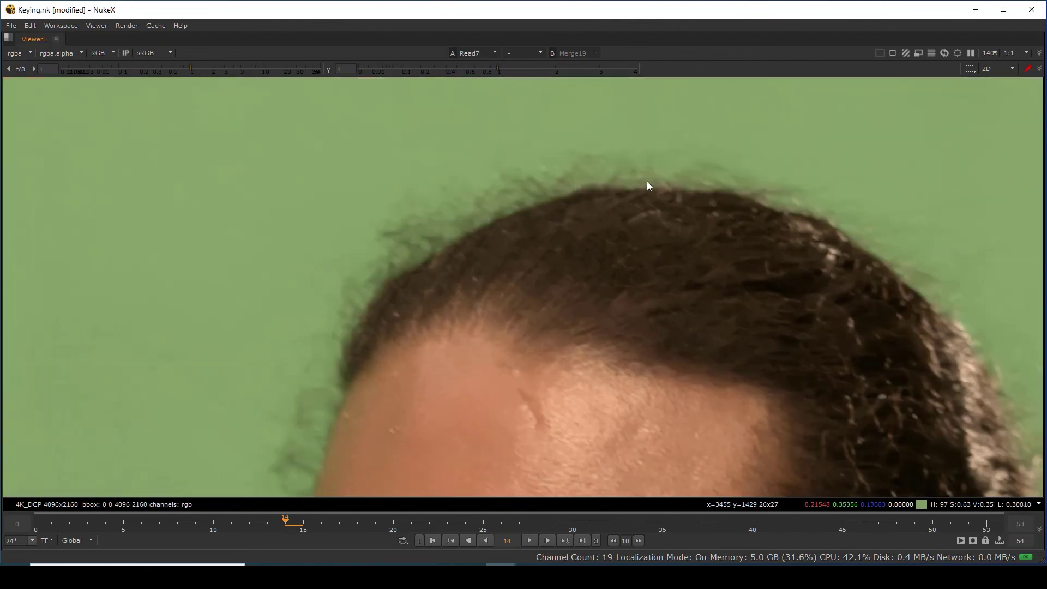
scroll(773, 277, "down", 4)
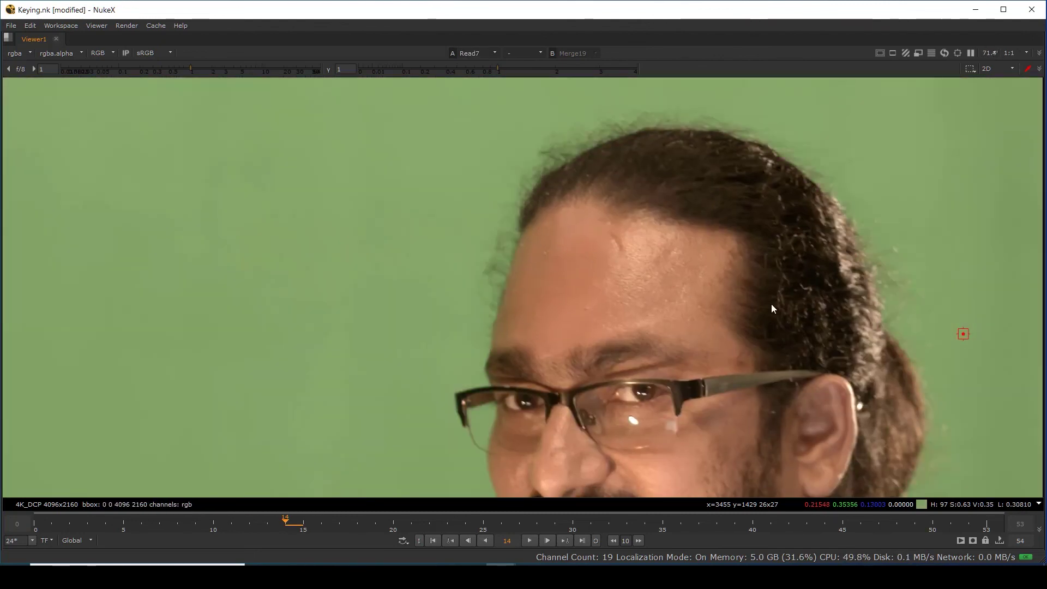
middle_click_drag(771, 303, 640, 490)
scroll(647, 313, "up", 4)
Compare the hair edge in the final Merge with the original plate, up close and at a wider view.
key("2")
key("1")
key("2")
key("1")
key("2")
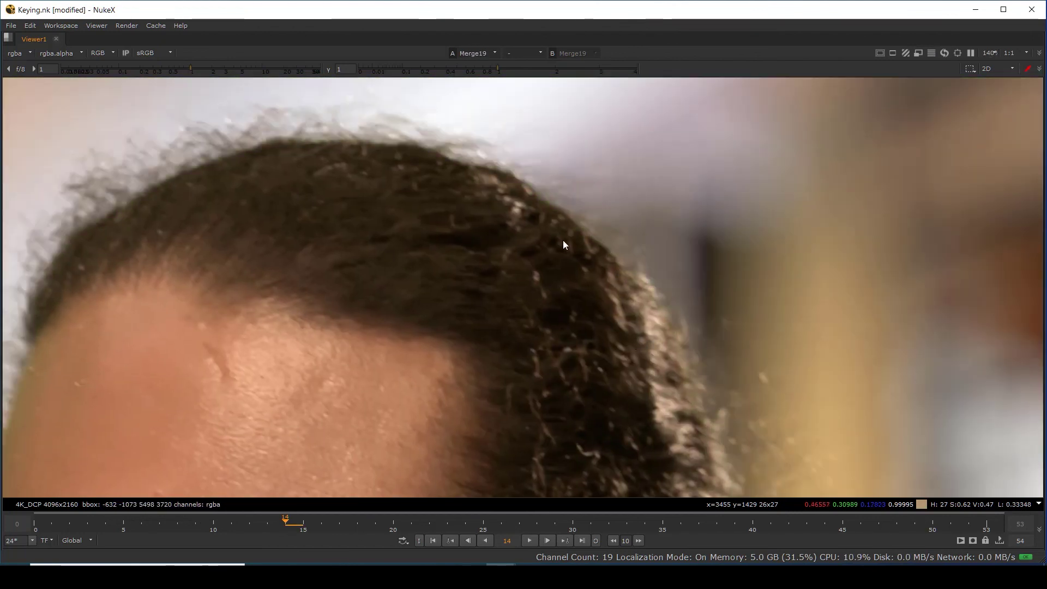
scroll(613, 262, "down", 5)
key("1")
key("2")
key("1")
key("2")
key("f")
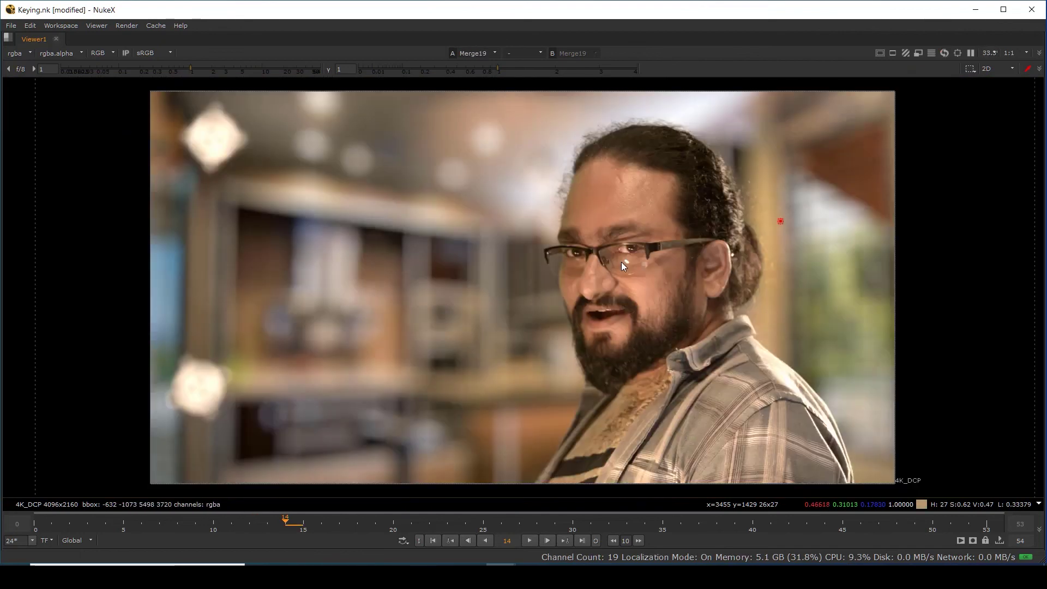
View the output of the last Grade in the composite branch with the whole frame fitted in the viewer.
scroll(620, 262, "down", 2)
key("space")
scroll(545, 458, "down", 4)
middle_click_drag(363, 543, 383, 445)
scroll(411, 462, "up", 6)
left_click(362, 413)
key("1")
left_click(358, 480)
key("1")
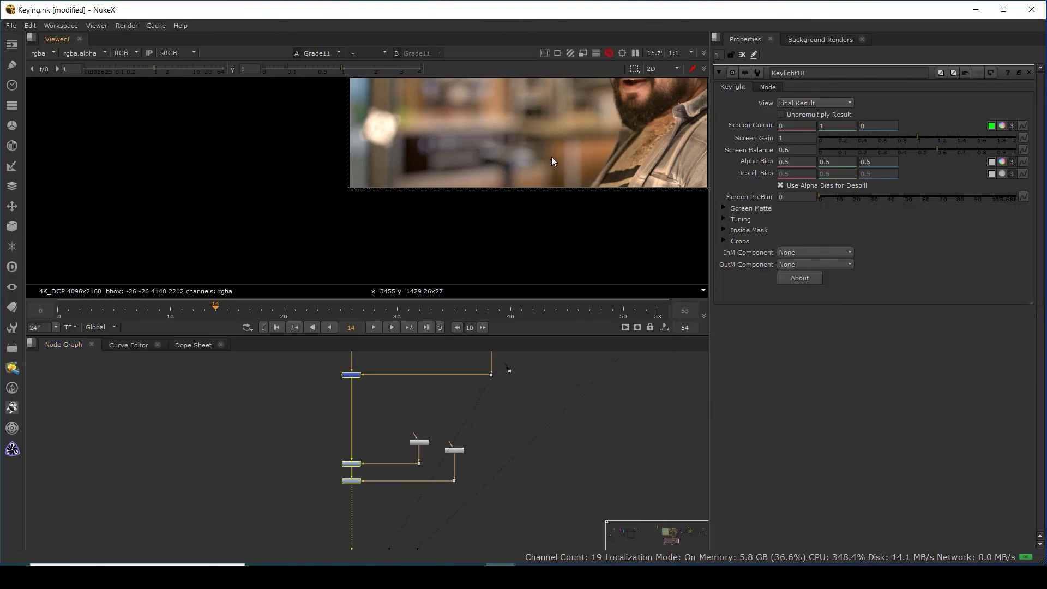
key("f")
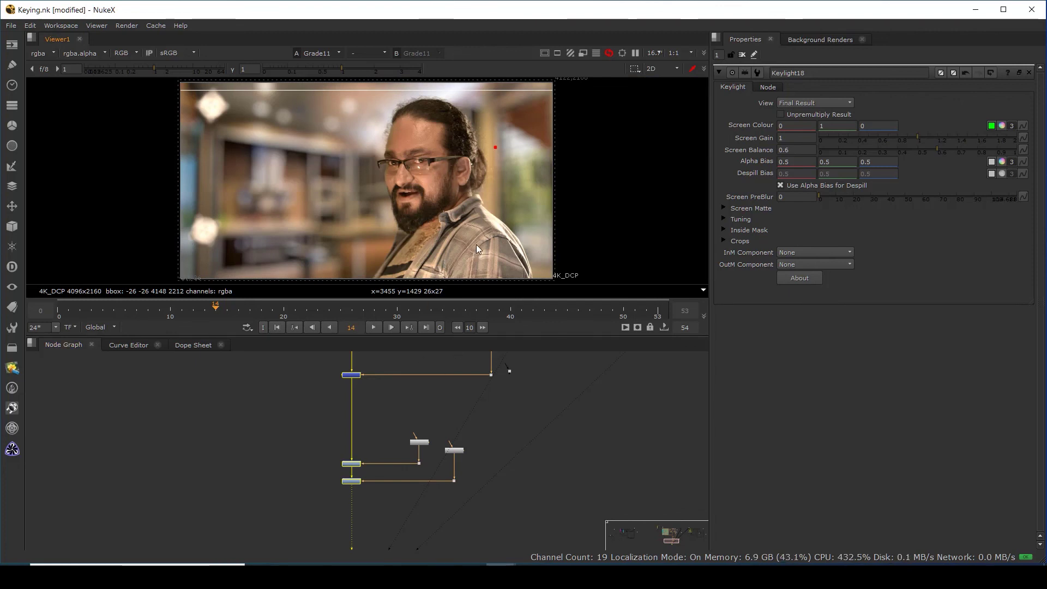
Mask the viewer to the 2.35:1 ratio and view the cropped composite in the enlarged viewer.
left_click(556, 54)
left_click(575, 116)
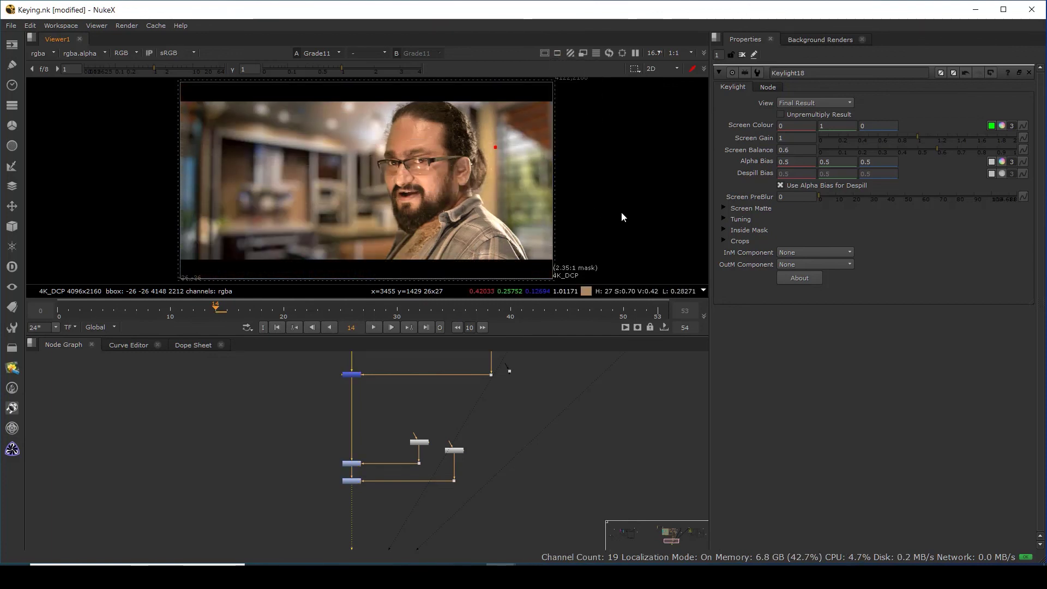
key("space")
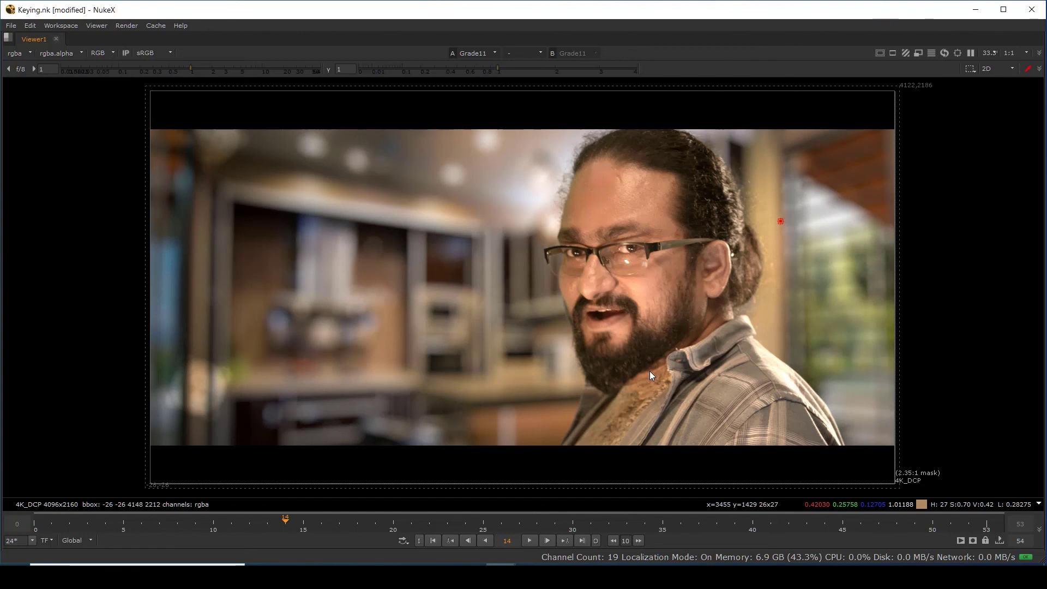
key("space")
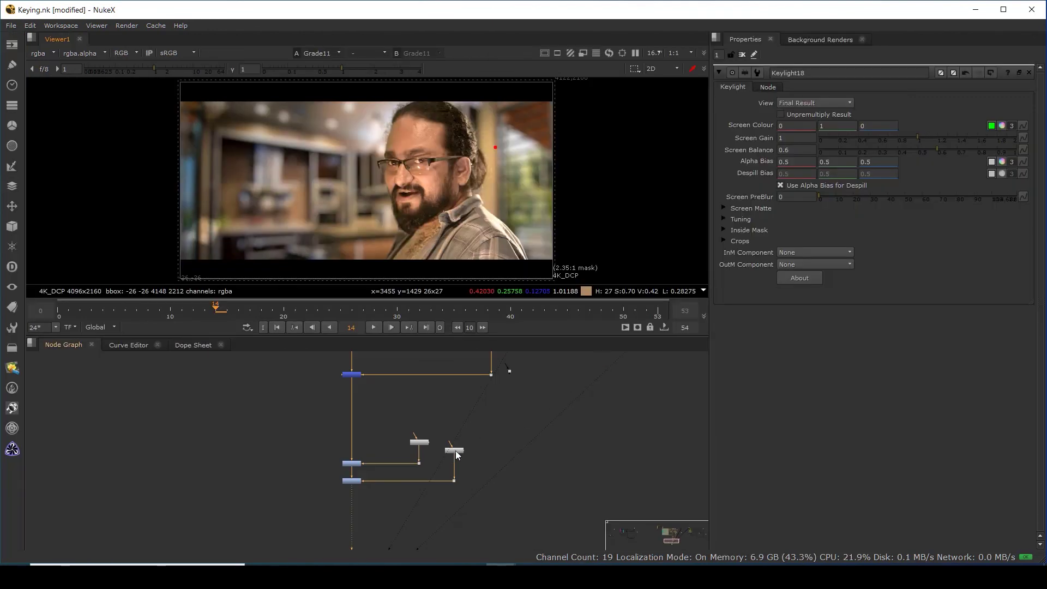
Examine the node graph along the rightmost composite branch down to its last over Merge.
scroll(463, 440, "down", 3)
middle_click_drag(361, 458, 470, 491)
scroll(345, 409, "up", 4)
scroll(361, 406, "up", 8)
scroll(384, 413, "down", 11)
middle_click_drag(700, 463, 455, 497)
scroll(466, 438, "up", 6)
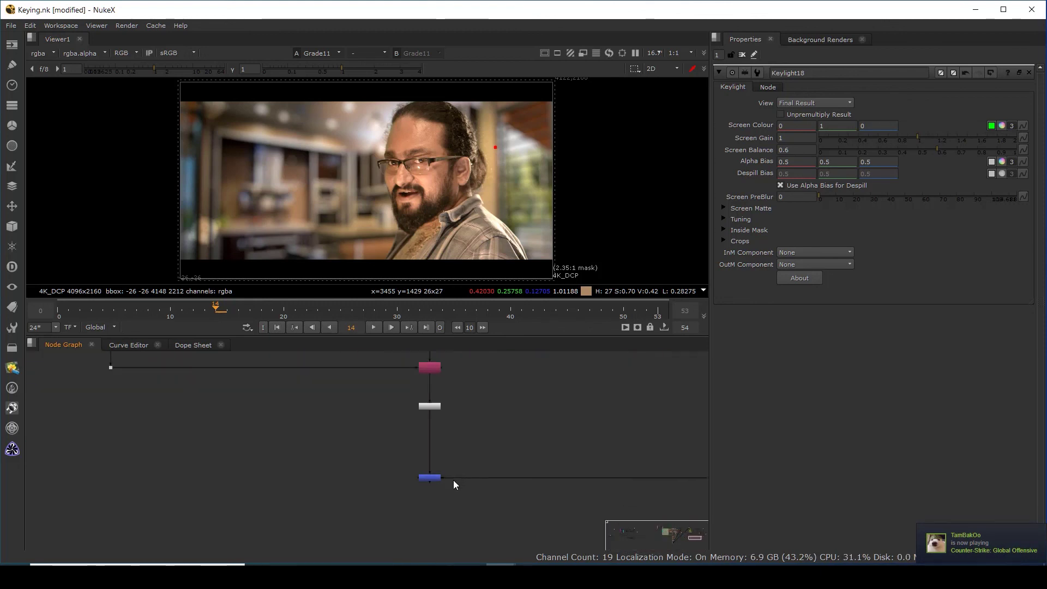
left_click_drag(378, 502, 369, 506)
scroll(421, 488, "up", 4)
left_click(566, 391)
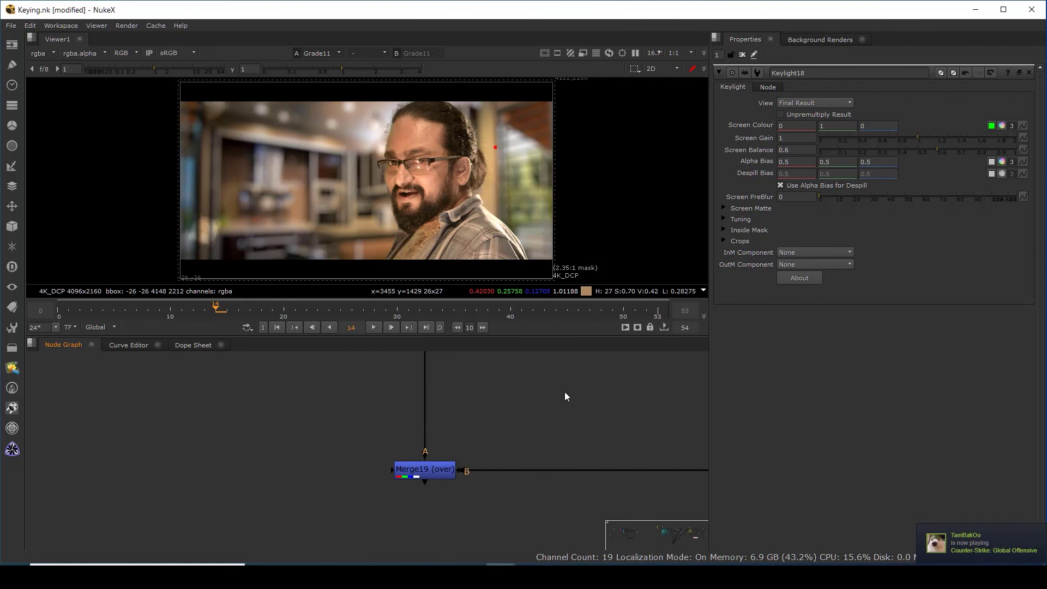
key("Tab")
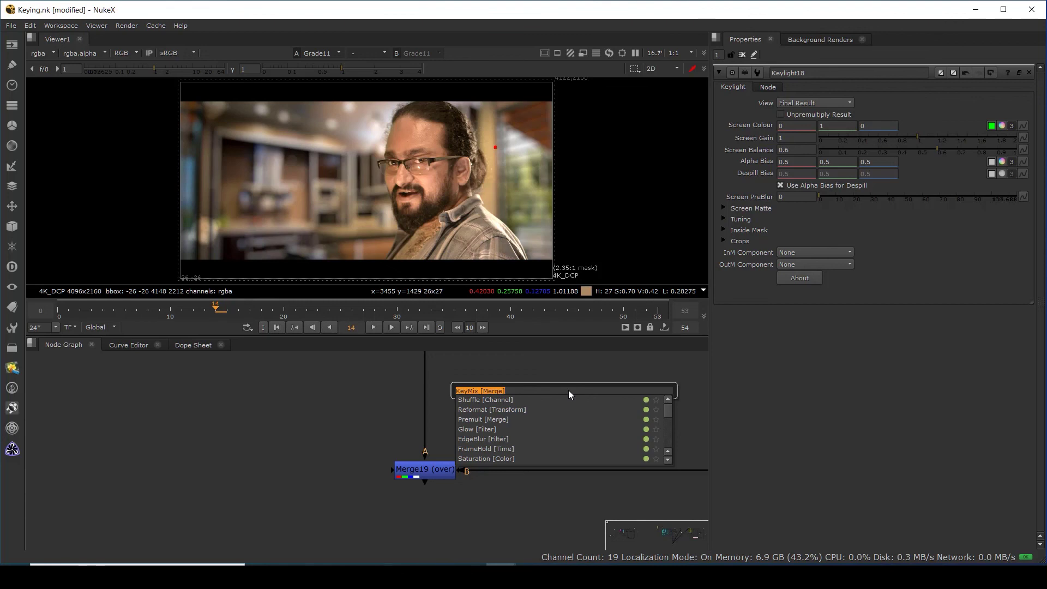
left_click(211, 420)
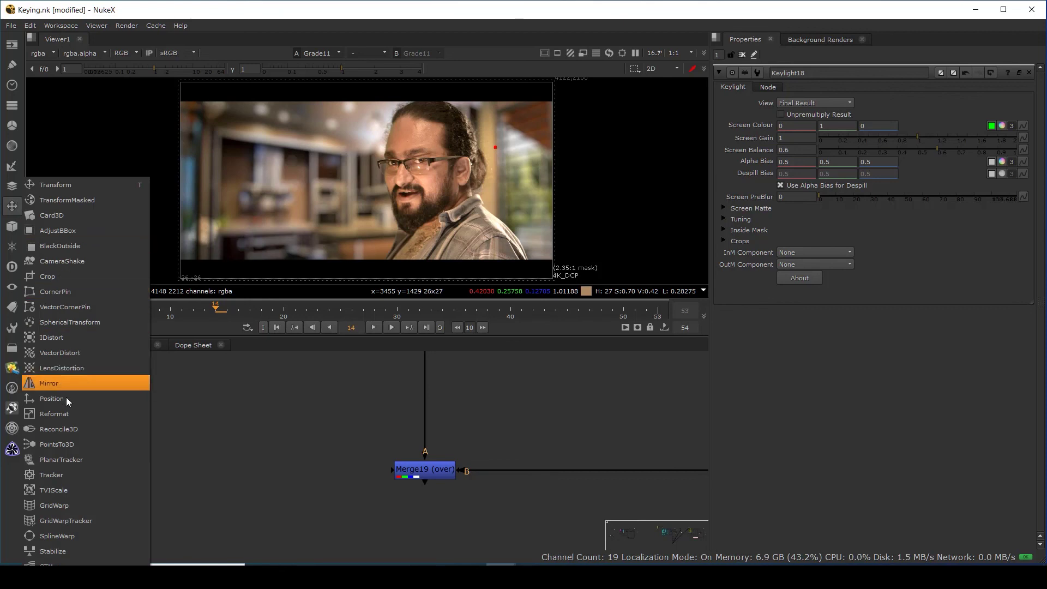
left_click(384, 440)
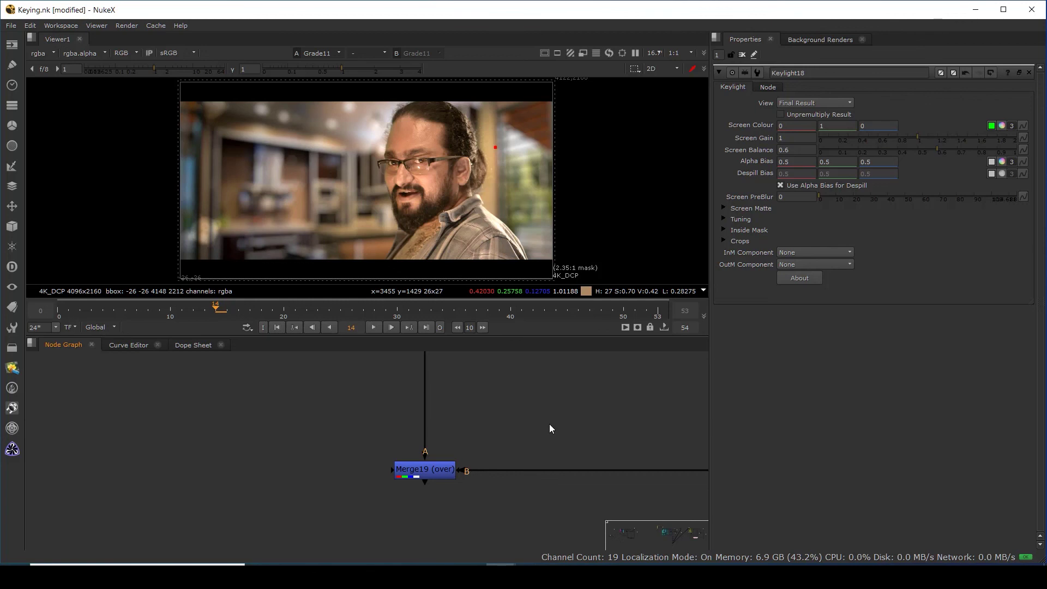
View the whole node graph, then examine the matte and merge nodes of the rightmost branch beside the composite.
key("f")
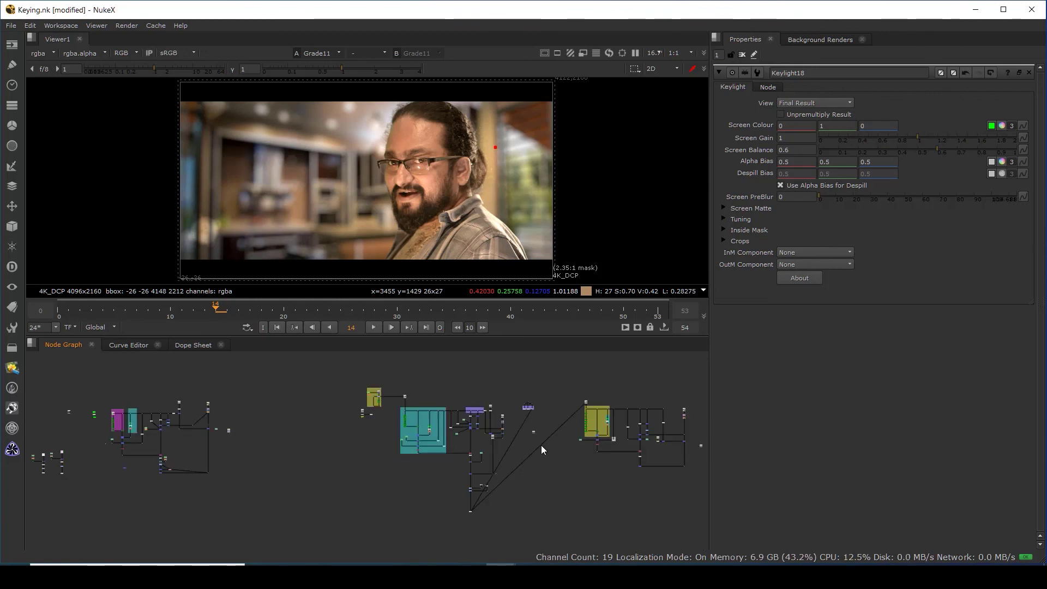
scroll(627, 426, "up", 6)
middle_click_drag(642, 462, 409, 450)
middle_click_drag(455, 177, 496, 187)
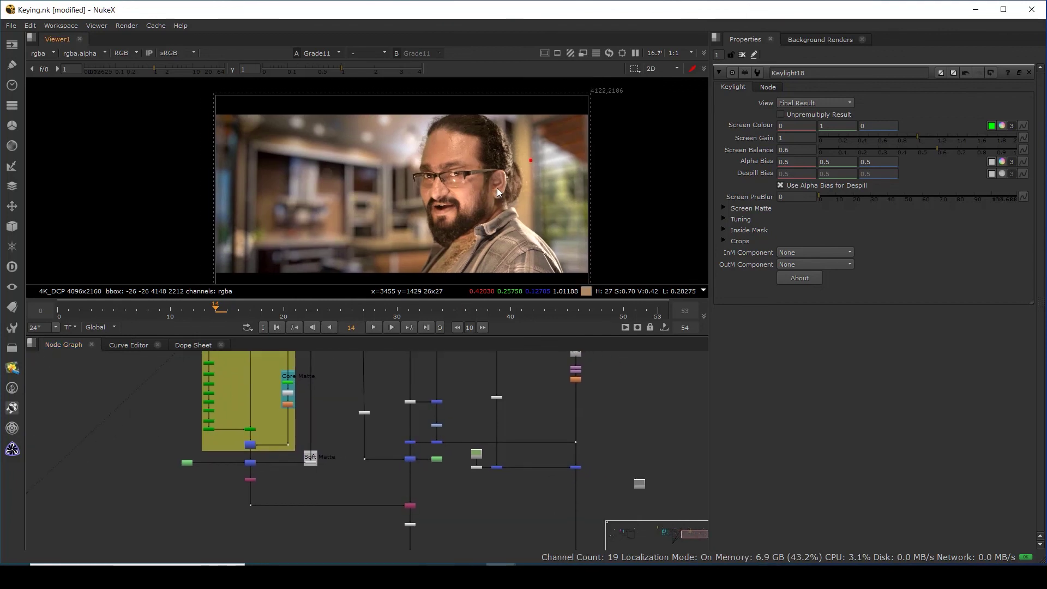